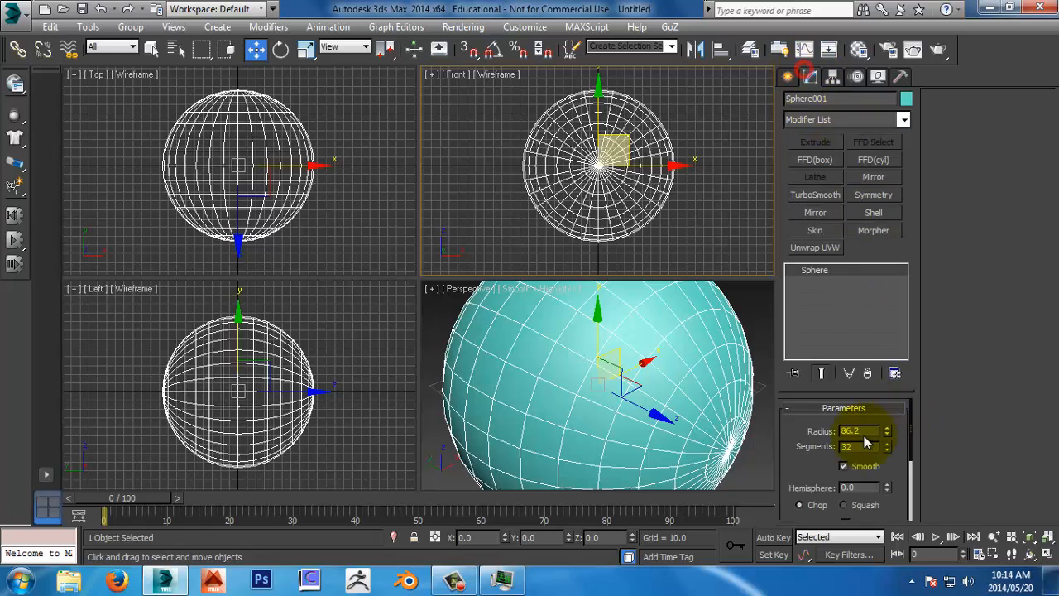
Step: Set the sphere's segments to 18 and rename the object Eyeball
click(860, 447)
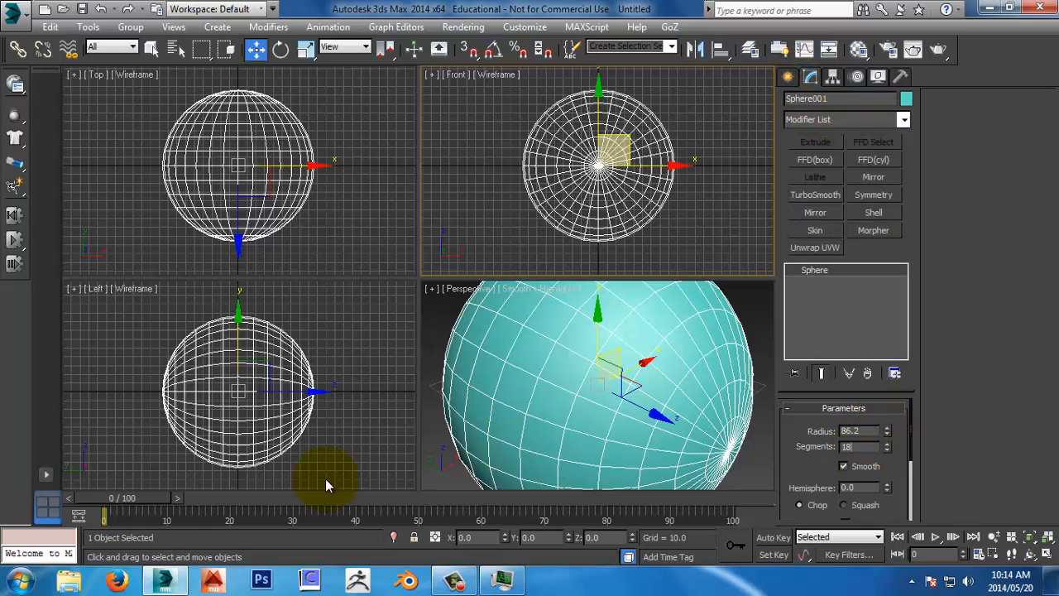
text(18)
key(Return)
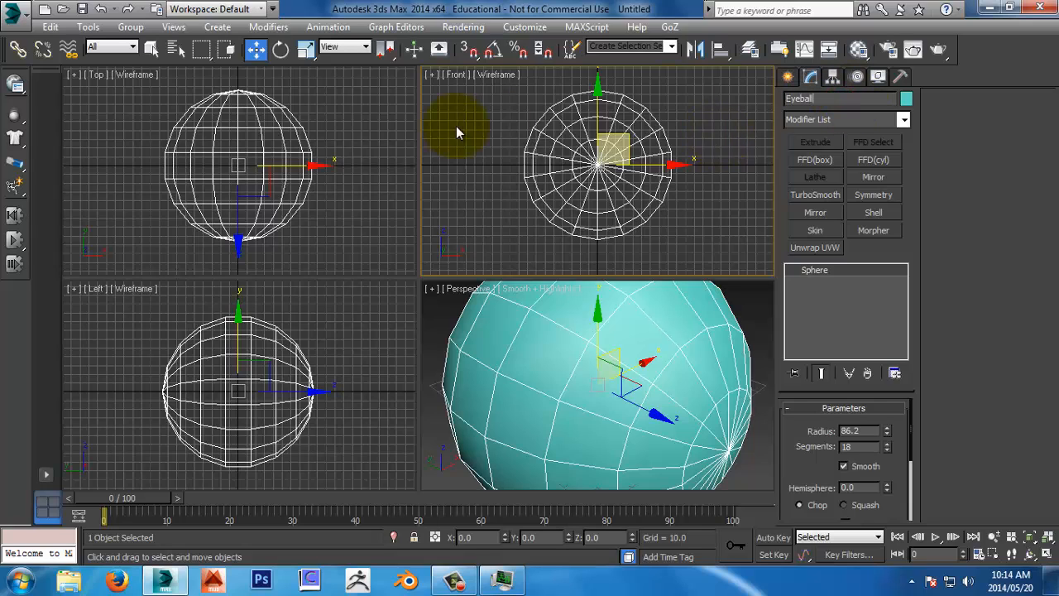
middle_drag(287, 357, 279, 357)
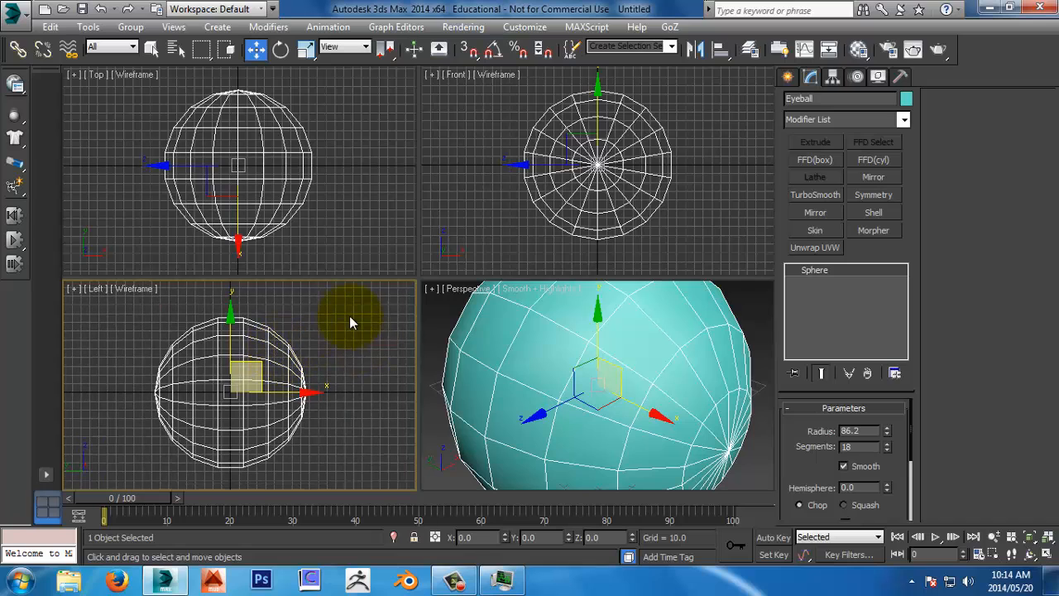
right_click(350, 315)
mouse_move(464, 453)
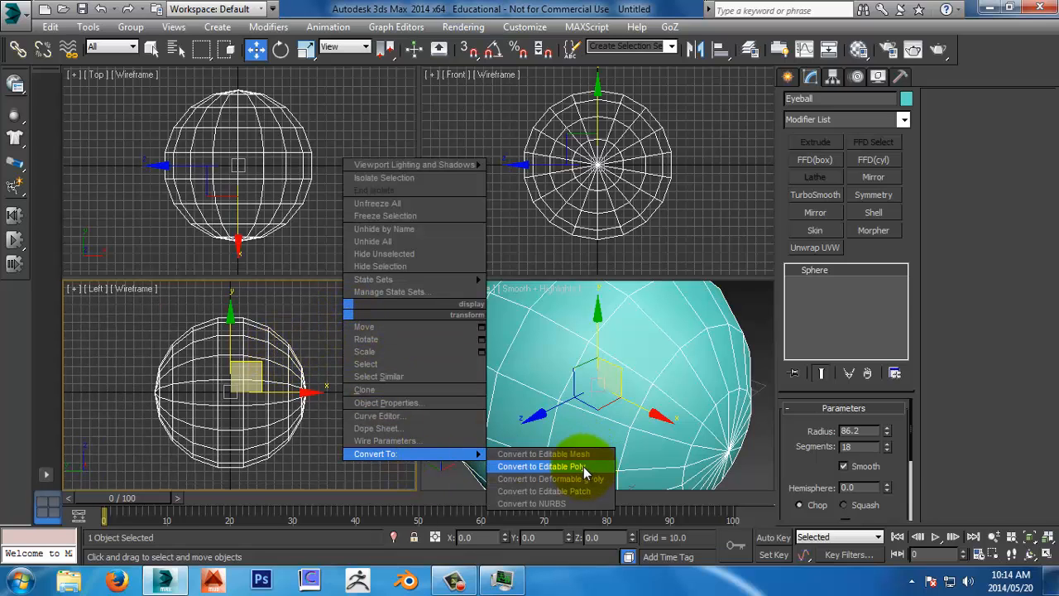
click(546, 467)
key(alt+w)
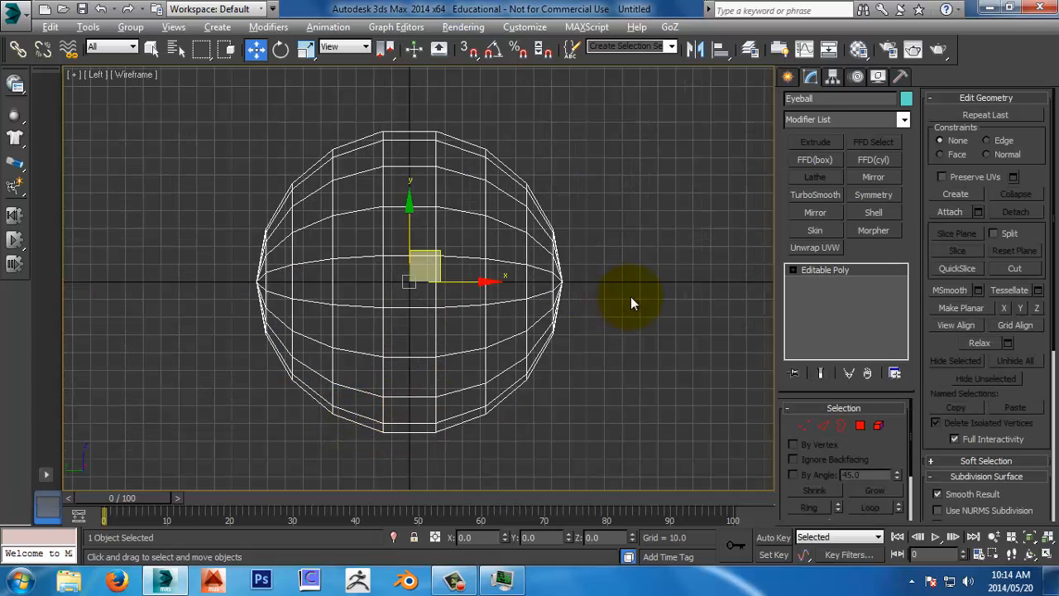
key(ctrl+z)
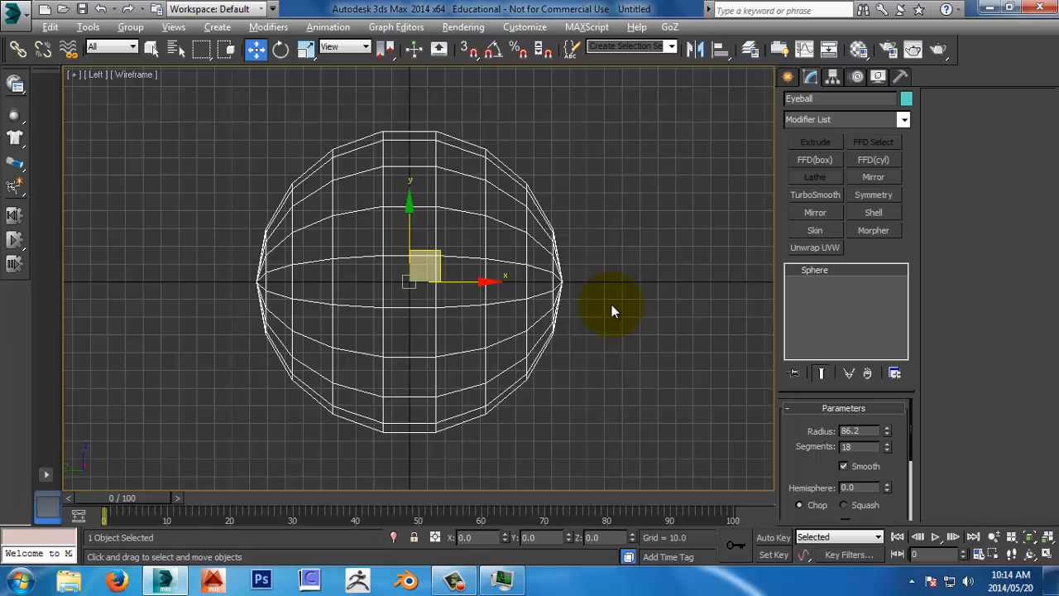
Step: Clone the eyeball as a copy named Lens and enlarge the copy's radius to 89.7
key(ctrl+v)
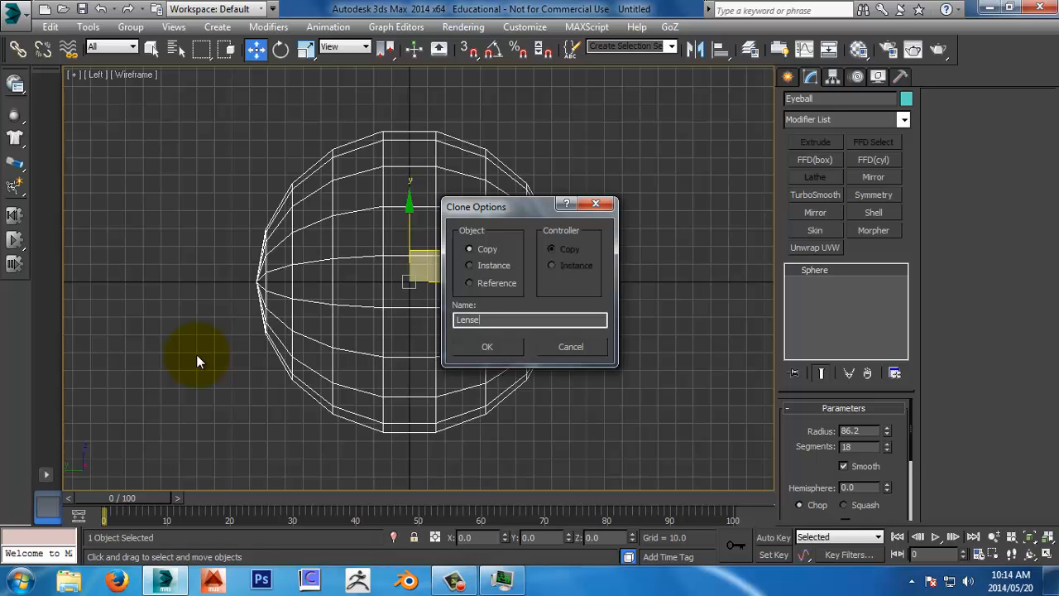
key(Return)
scroll(575, 184, up, 2)
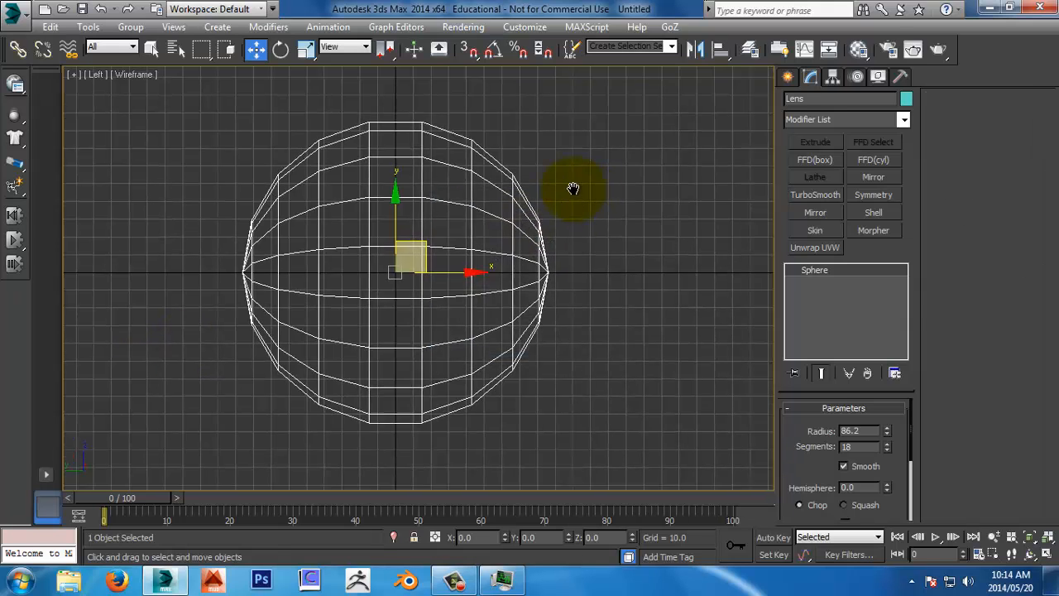
drag(889, 431, 888, 427)
Step: Convert the Lens sphere to an Editable Poly and hide it
right_click(538, 197)
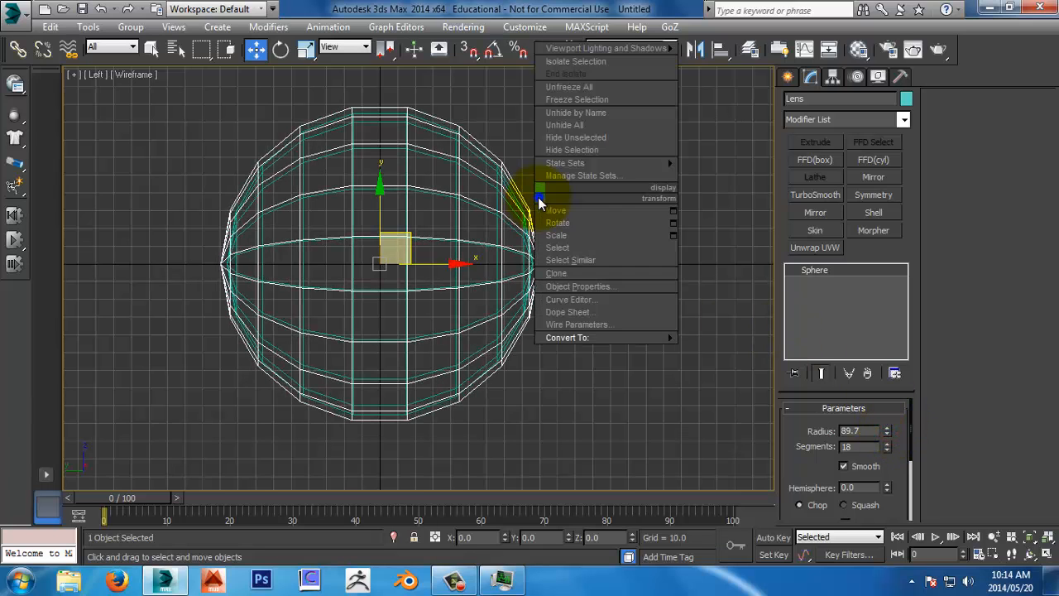
mouse_move(578, 350)
click(719, 354)
right_click(662, 311)
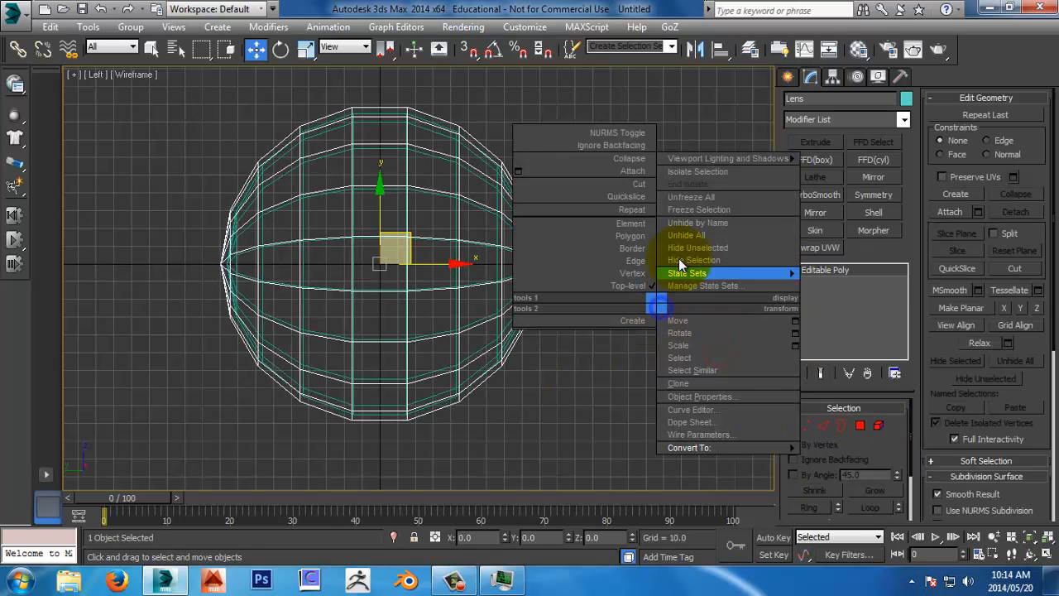
click(679, 258)
Step: Select the Eyeball sphere and convert it to an Editable Poly
click(529, 284)
right_click(572, 263)
mouse_move(622, 405)
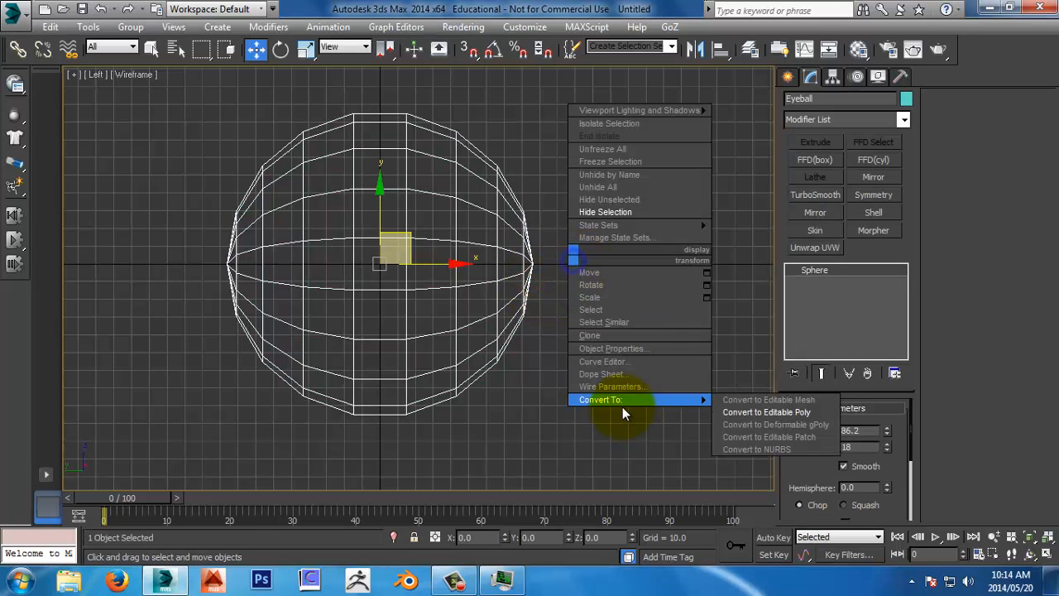
click(749, 408)
click(860, 429)
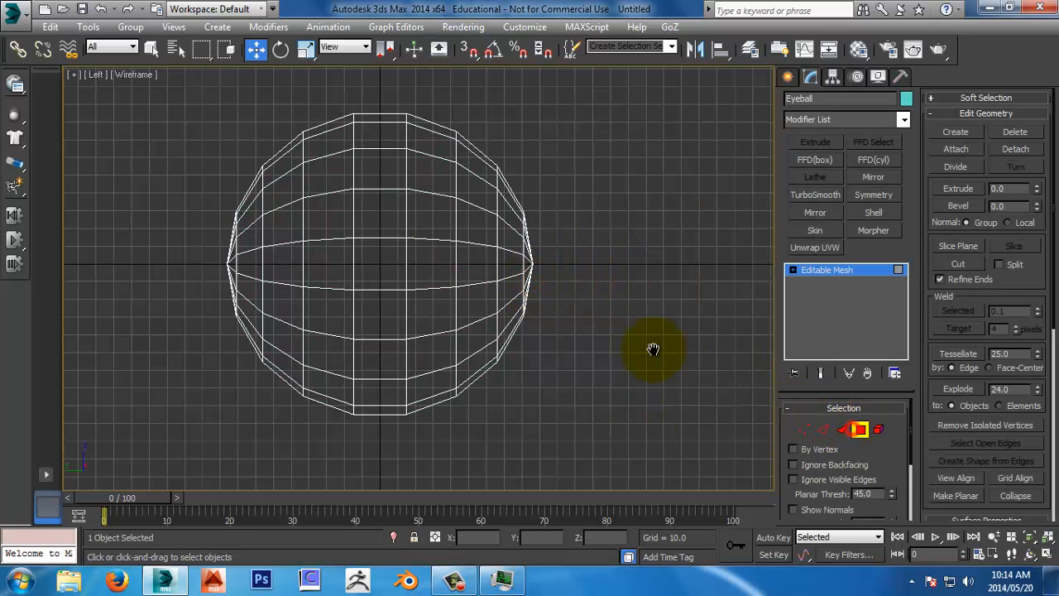
scroll(652, 348, up, 4)
middle_drag(608, 361, 713, 420)
click(865, 429)
right_click(564, 194)
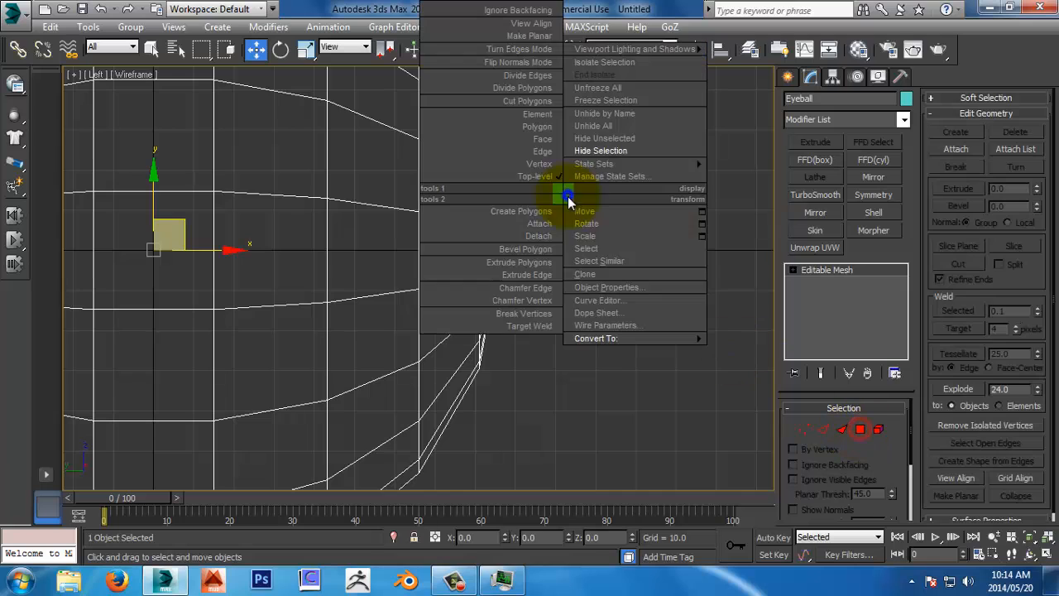
mouse_move(605, 348)
click(771, 351)
Step: Delete the cap of polygons around the eyeball's front pole and show the mesh shaded in the Perspective view
click(860, 428)
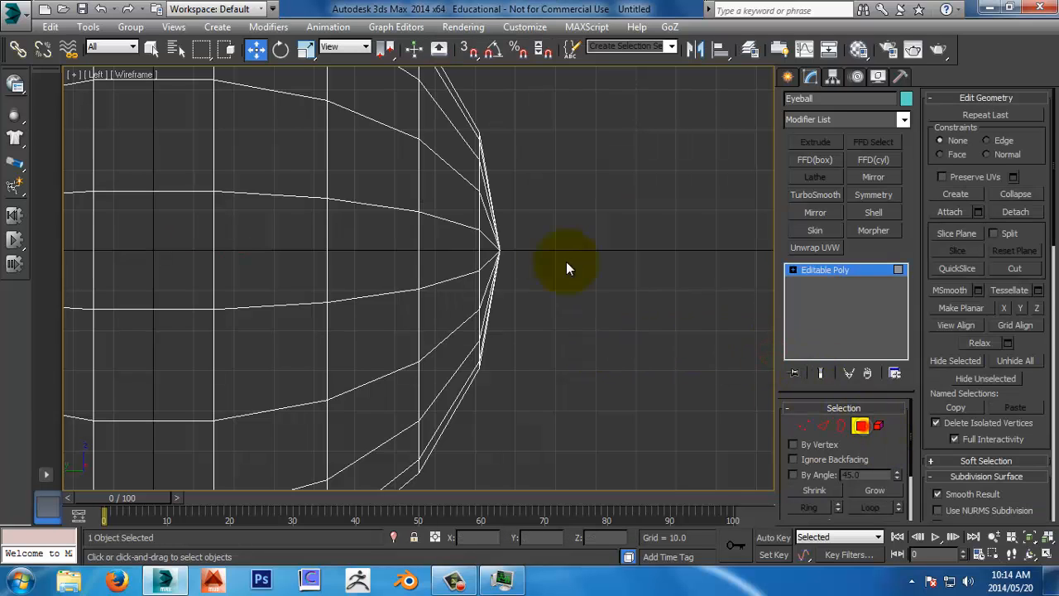
drag(550, 207, 495, 317)
click(547, 369)
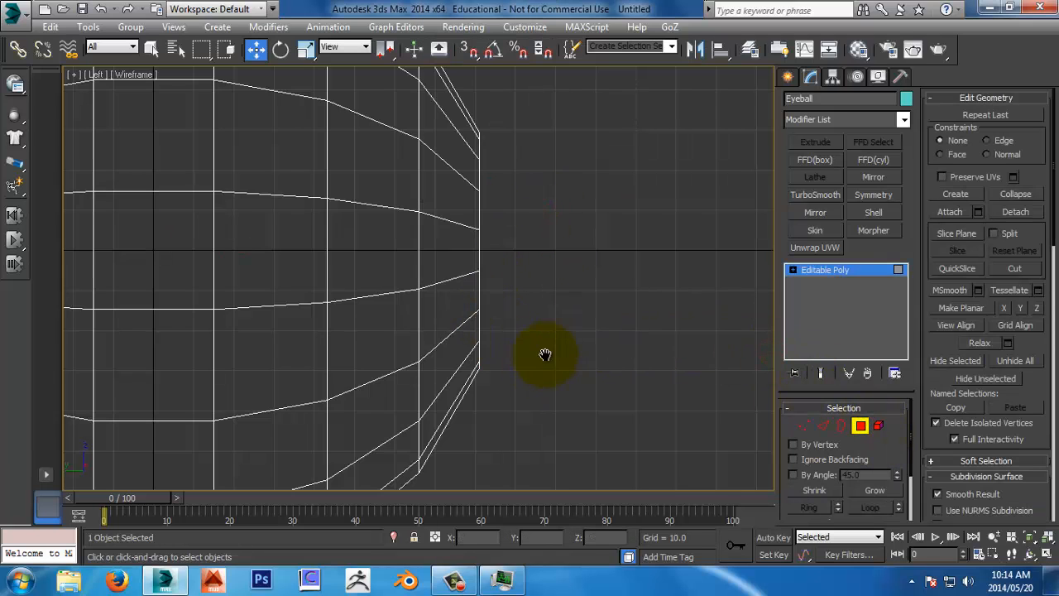
key(p)
key(F3)
alt+middle_drag(593, 275, 489, 298)
click(862, 427)
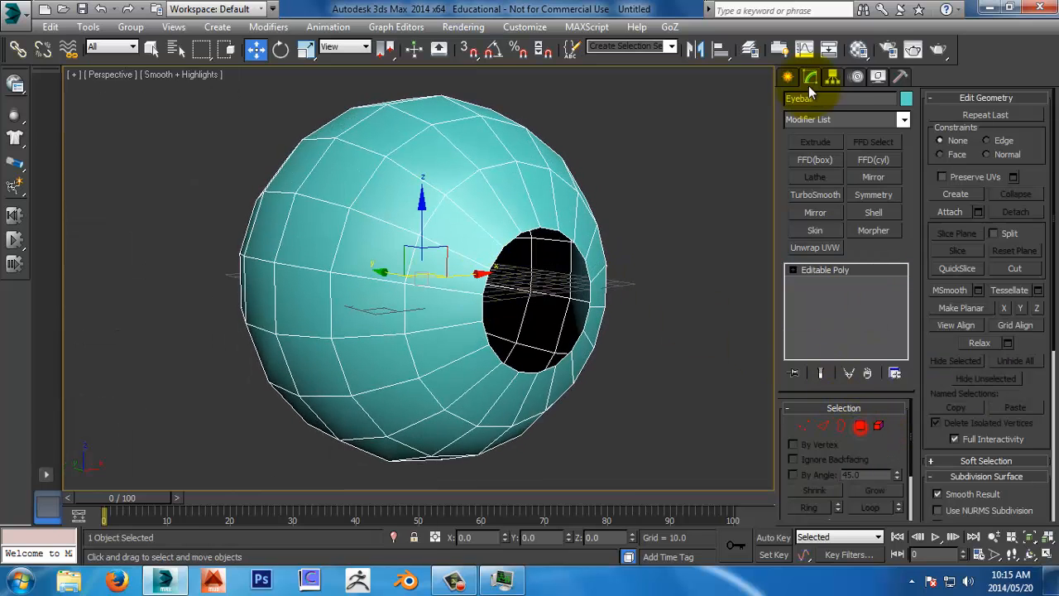
Step: Assign the 01 - Default material to the eyeball and set its diffuse color to white
click(858, 49)
click(785, 298)
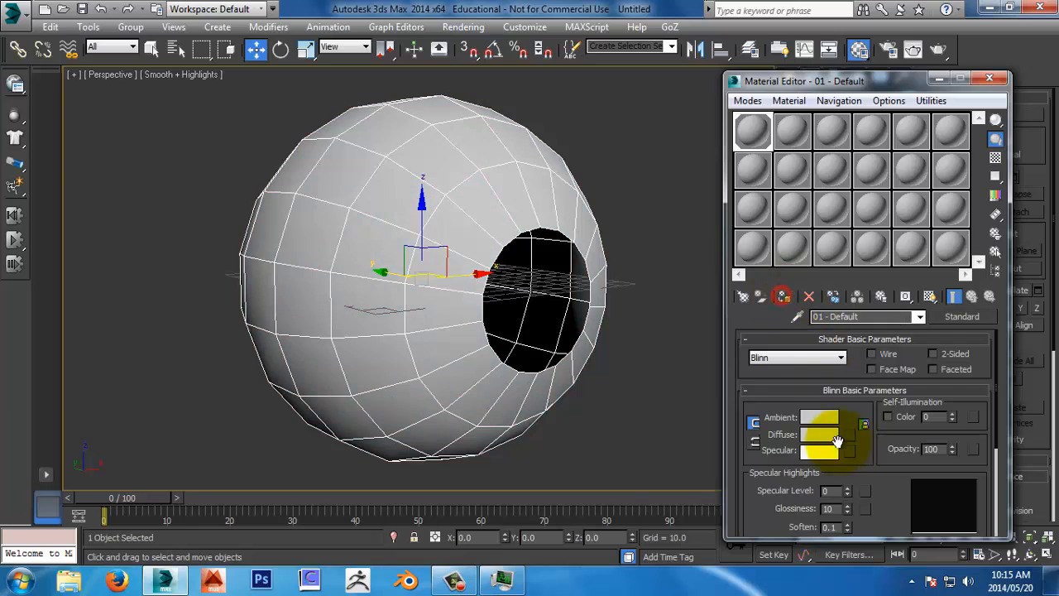
click(820, 433)
click(463, 205)
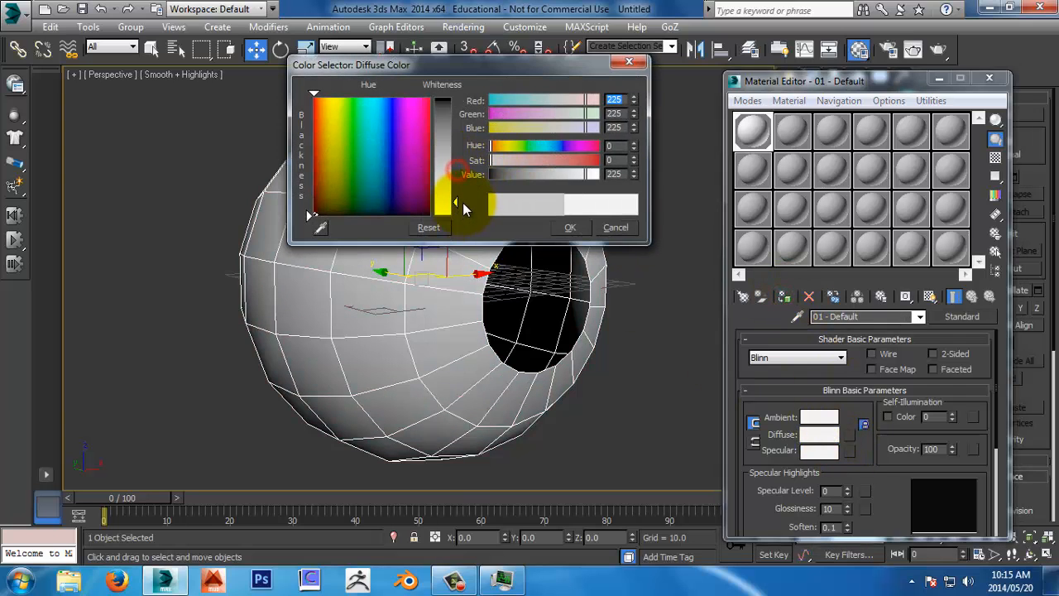
click(571, 227)
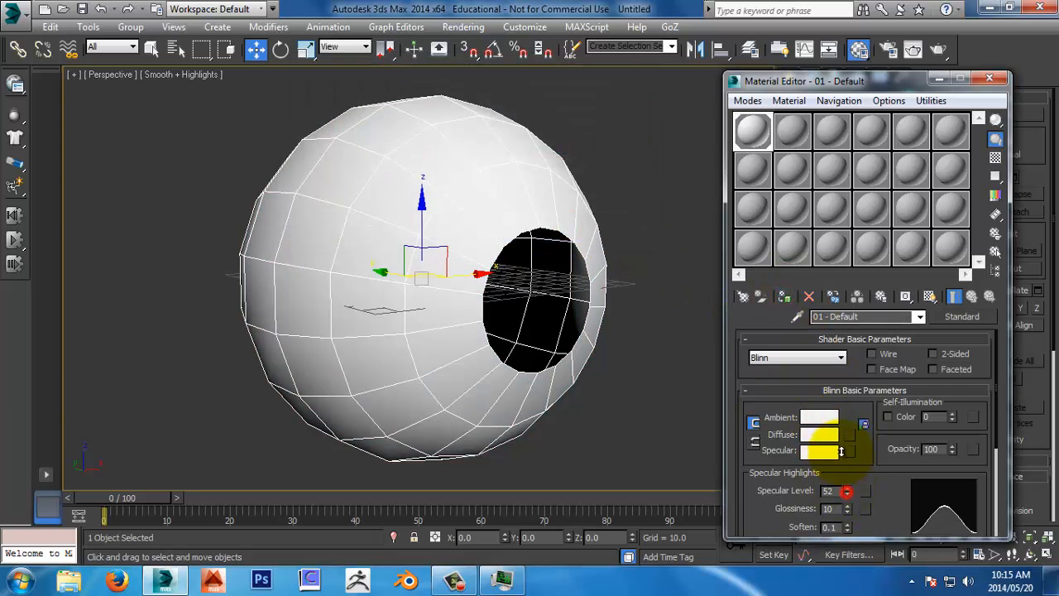
Step: Set the eyeball material's specular level to 53 and glossiness to 44, and apply it to the eyeball
drag(841, 451, 841, 450)
drag(848, 508, 847, 480)
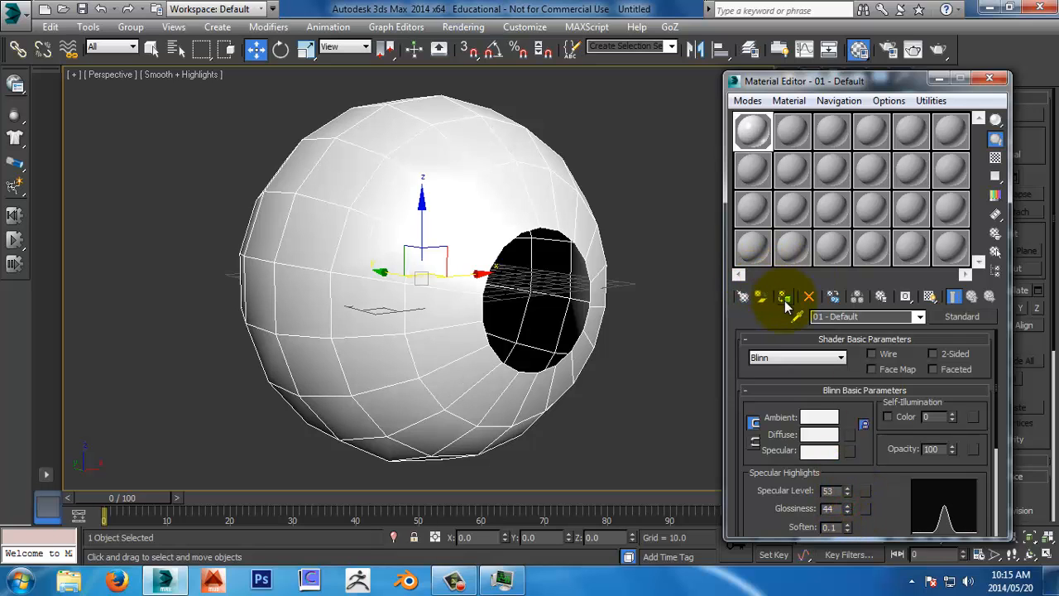
click(785, 298)
click(990, 79)
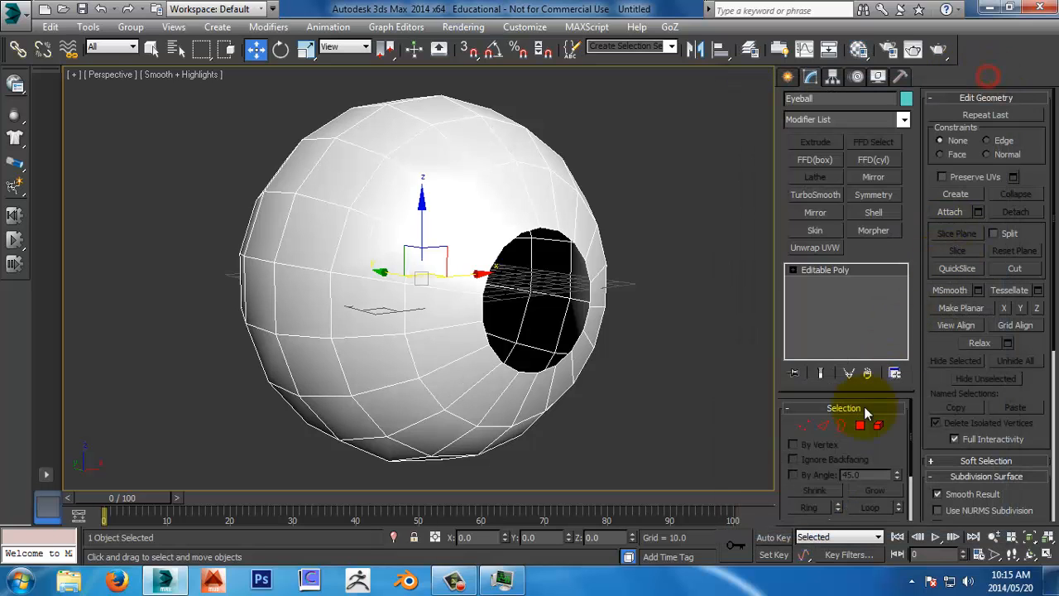
Step: Select the border of the eyeball's front opening and extrude it slightly inward by scaling to form a thin rim
click(826, 425)
click(587, 315)
alt+middle_drag(604, 322, 628, 264)
key(alt+z)
drag(618, 335, 605, 308)
alt+middle_drag(605, 308, 629, 305)
key(r)
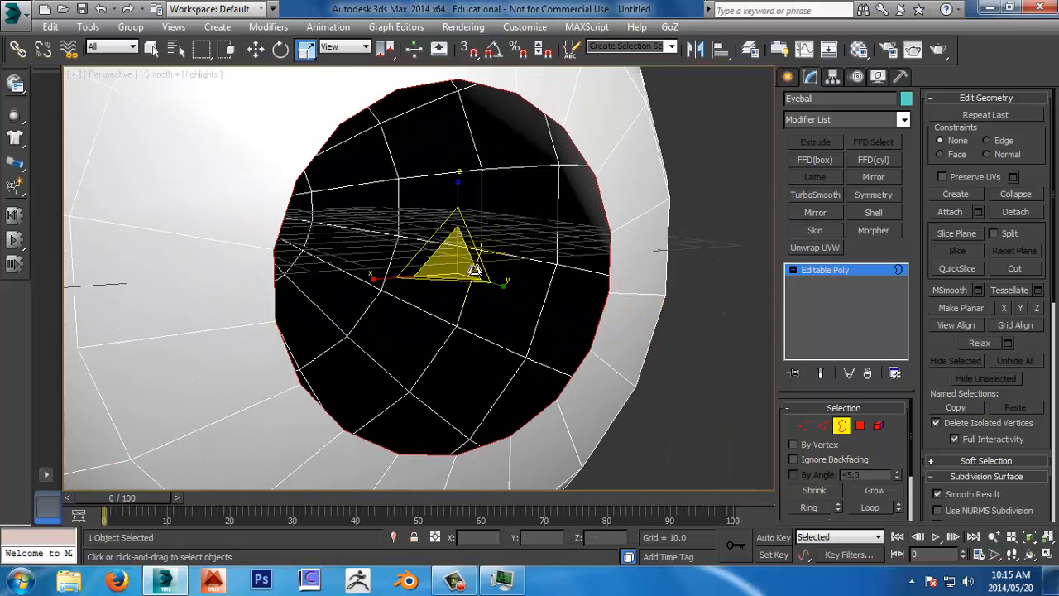
mouse_move(454, 257)
shift+mouse_down()
mouse_move(443, 265)
mouse_move(452, 262)
shift+mouse_up()
alt+middle_drag(452, 261, 464, 282)
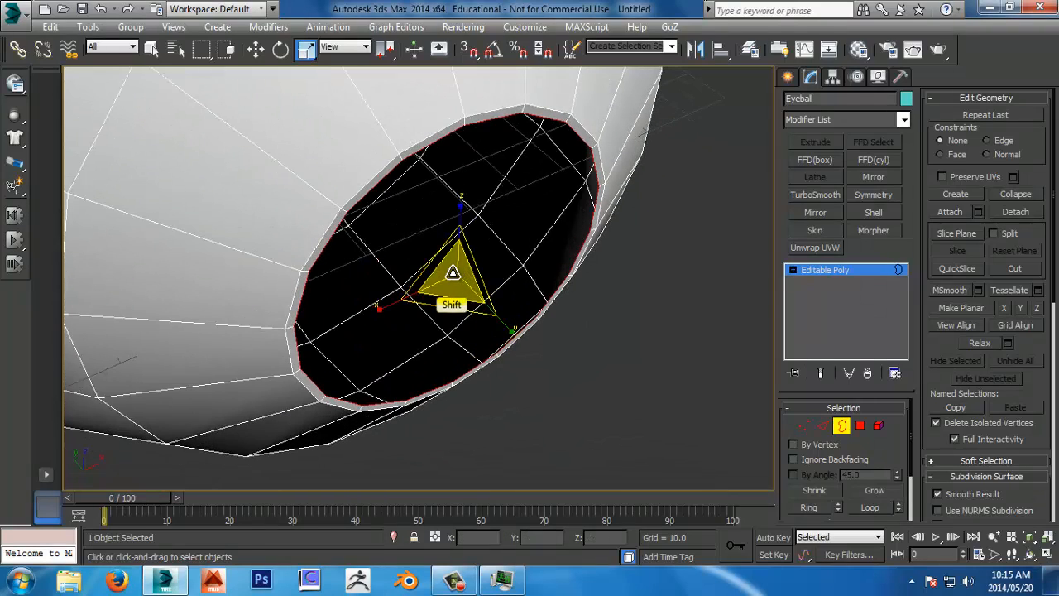
Step: Extrude the opening's border inward by scaling to form the iris ring, and move it back into the eyeball along Y
shift+drag(451, 285, 490, 309)
key(w)
drag(439, 244, 407, 218)
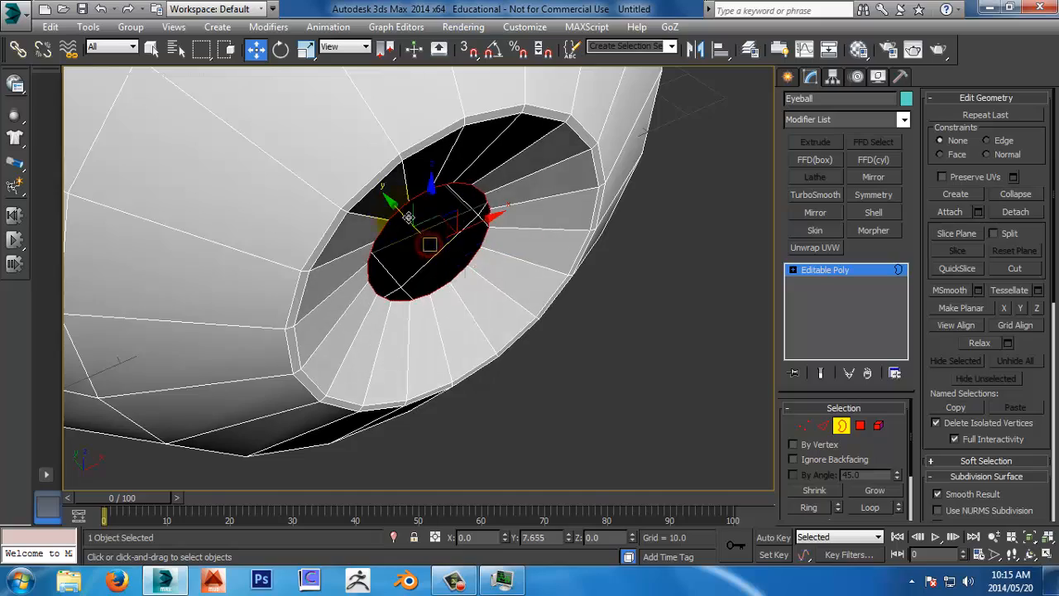
alt+middle_drag(407, 218, 443, 224)
Step: Scale up the iris ring's inner border to widen the pupil opening
key(r)
drag(432, 232, 423, 204)
alt+middle_drag(423, 204, 553, 205)
key(w)
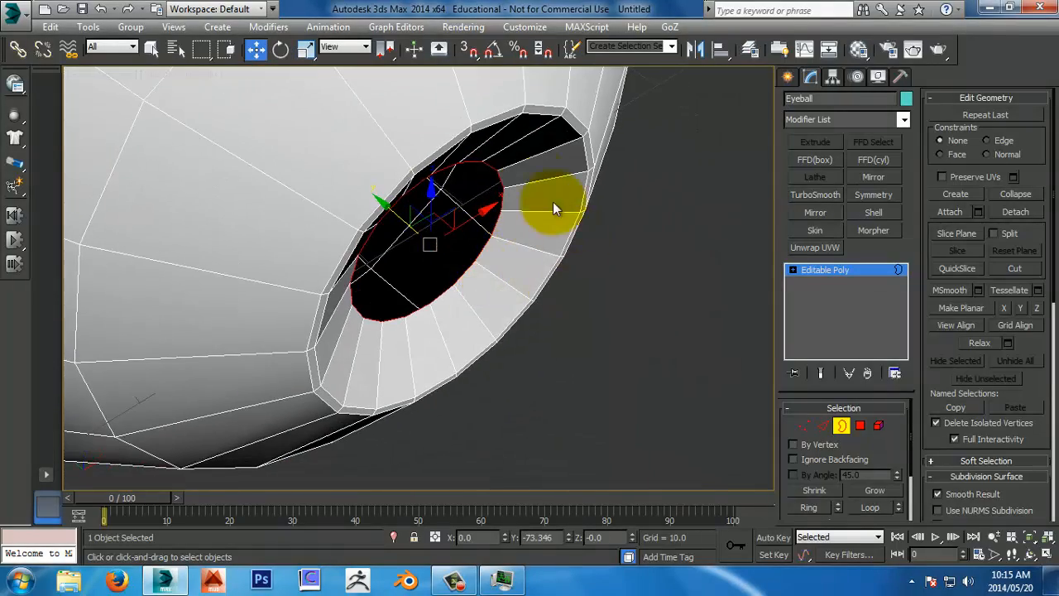
Step: Extrude the pupil border inward by scaling to add a thin rim and a smaller inner ring
alt+middle_drag(400, 344, 442, 240)
key(r)
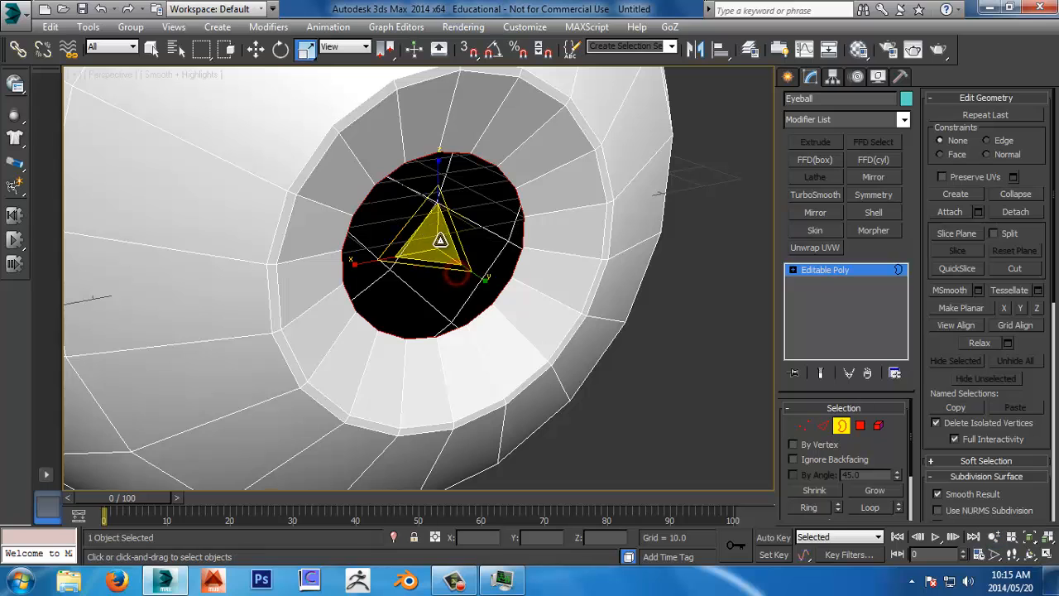
shift+drag(440, 240, 437, 309)
alt+middle_drag(520, 324, 524, 334)
key(alt+z)
drag(525, 332, 521, 289)
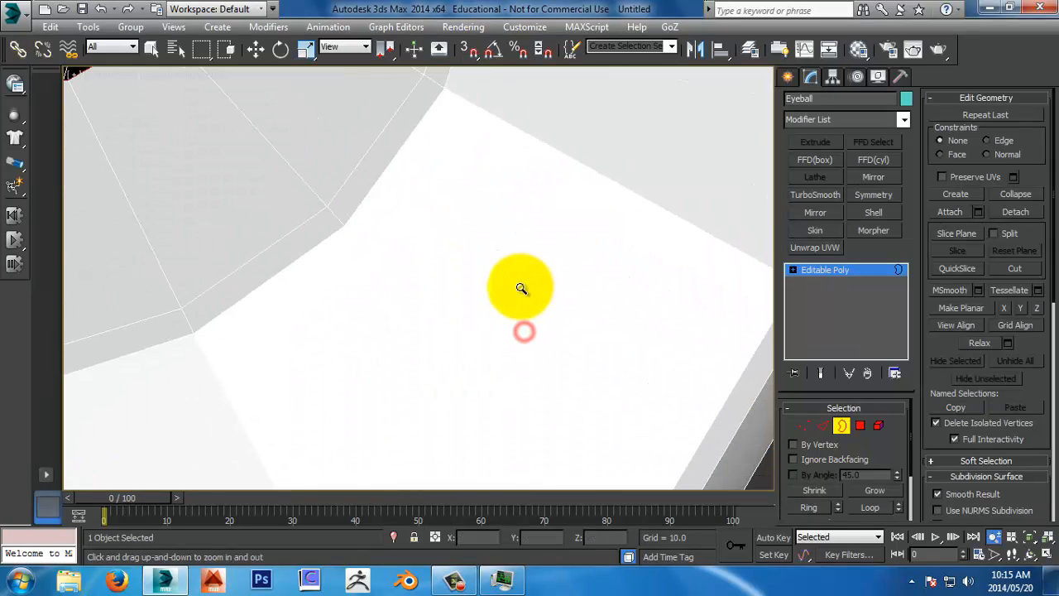
key(z)
Step: Cap the open border at the centre of the pupil
drag(1046, 157, 1030, 8)
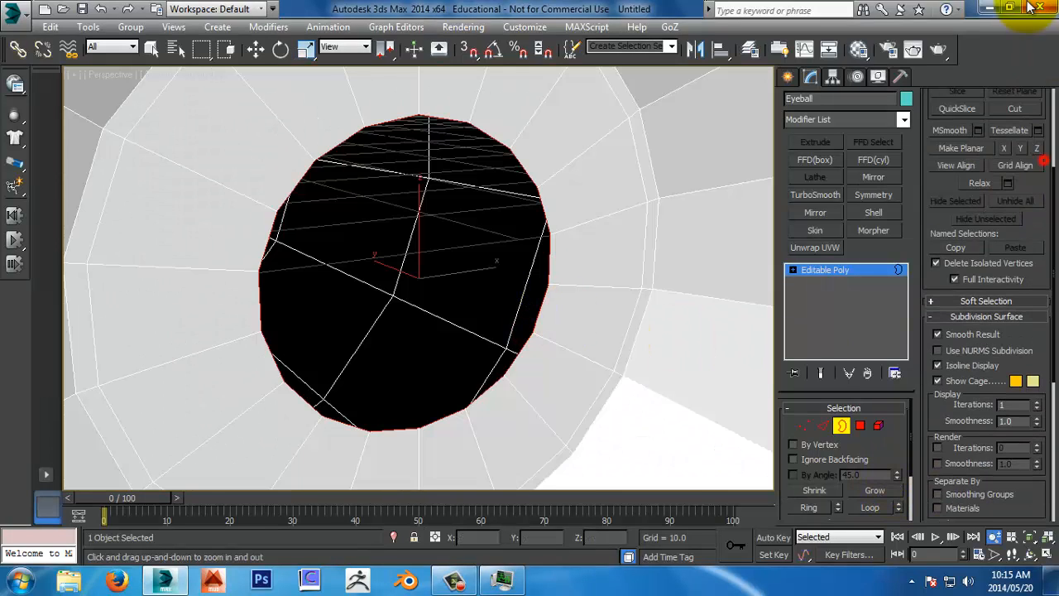
drag(1034, 310, 1030, 33)
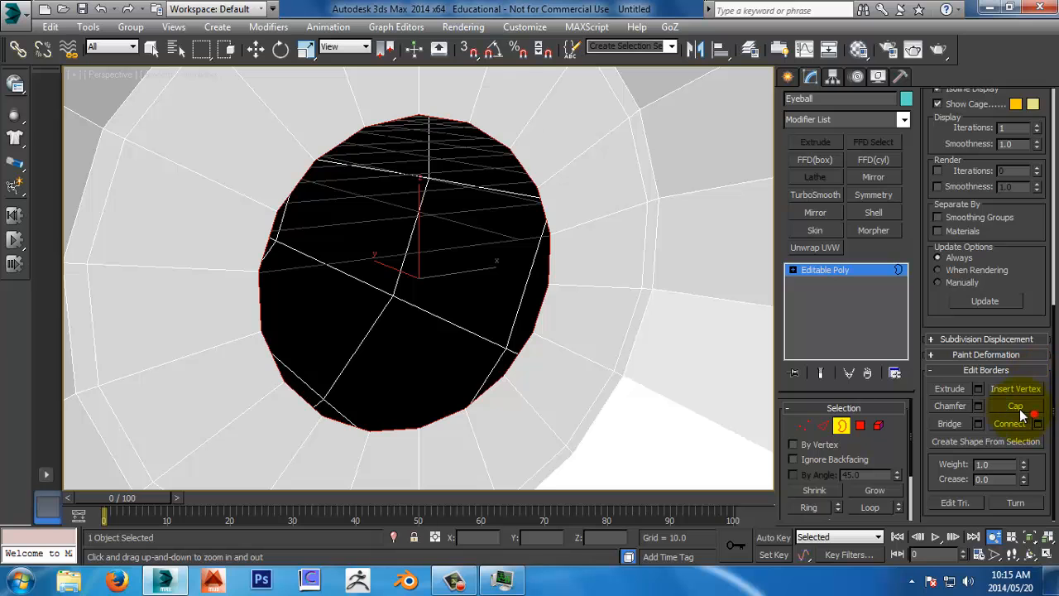
click(1017, 407)
alt+middle_drag(506, 307, 485, 303)
key(w)
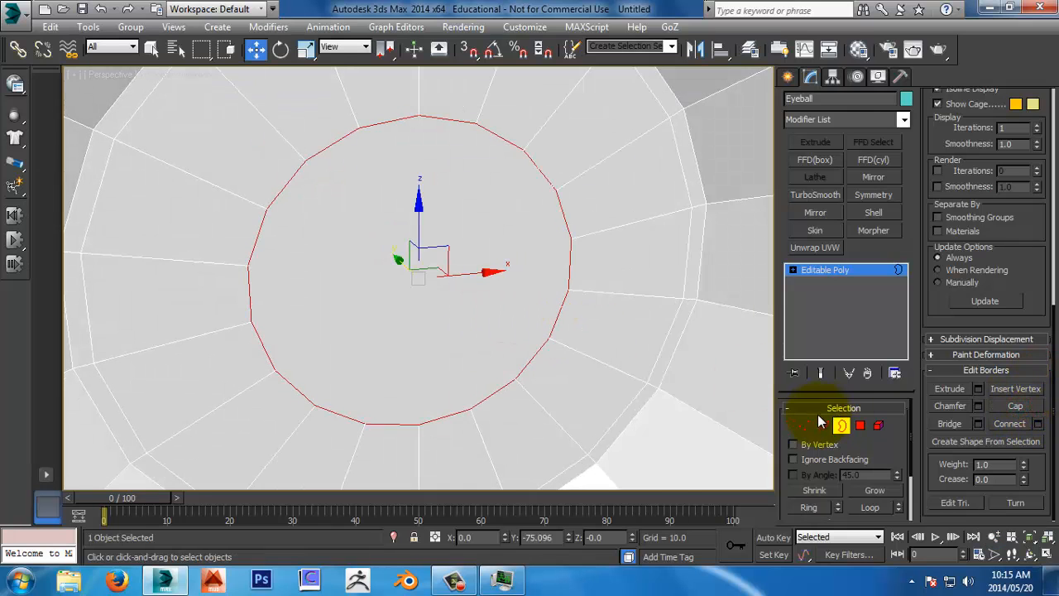
Step: Connect the top vertex of the pupil cap to the third vertex clockwise along its border with a new edge
click(804, 425)
alt+middle_drag(645, 278, 532, 287)
middle_drag(534, 178, 575, 164)
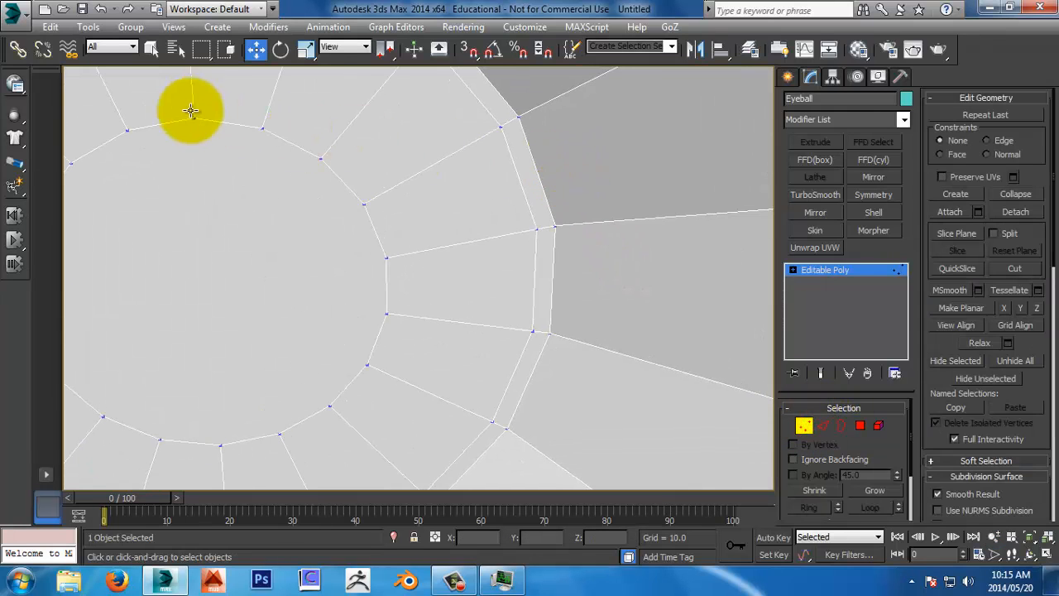
click(195, 117)
key(z)
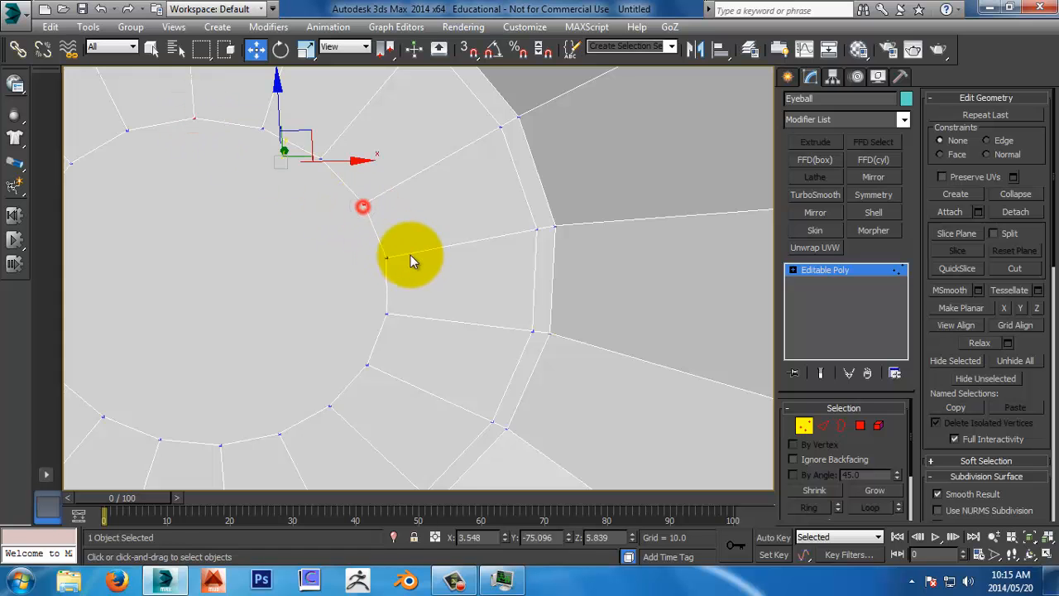
key(alt+z)
drag(438, 264, 463, 373)
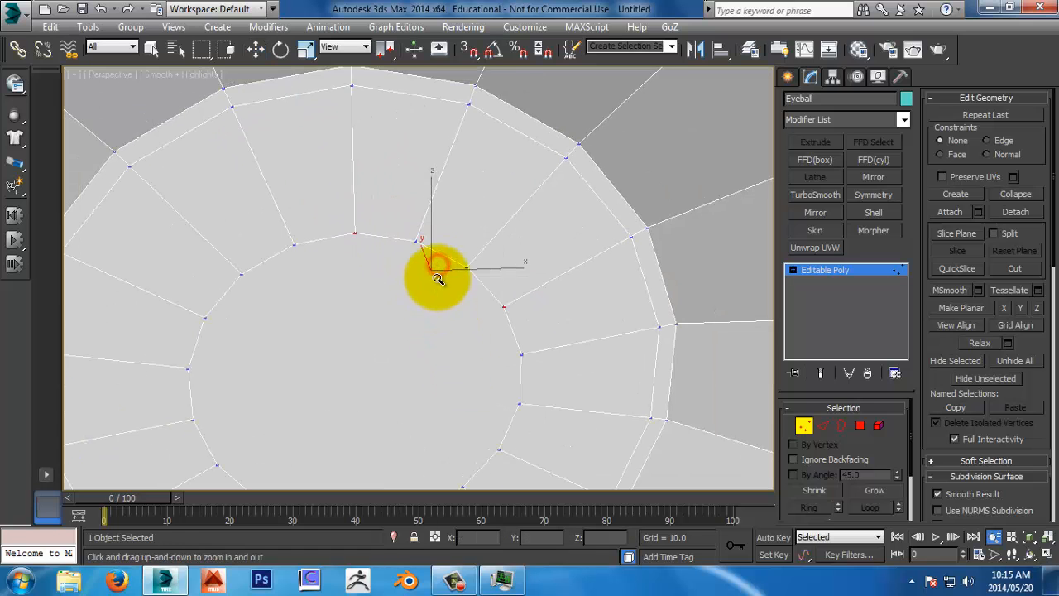
drag(437, 249, 447, 313)
alt+middle_drag(447, 313, 549, 207)
key(w)
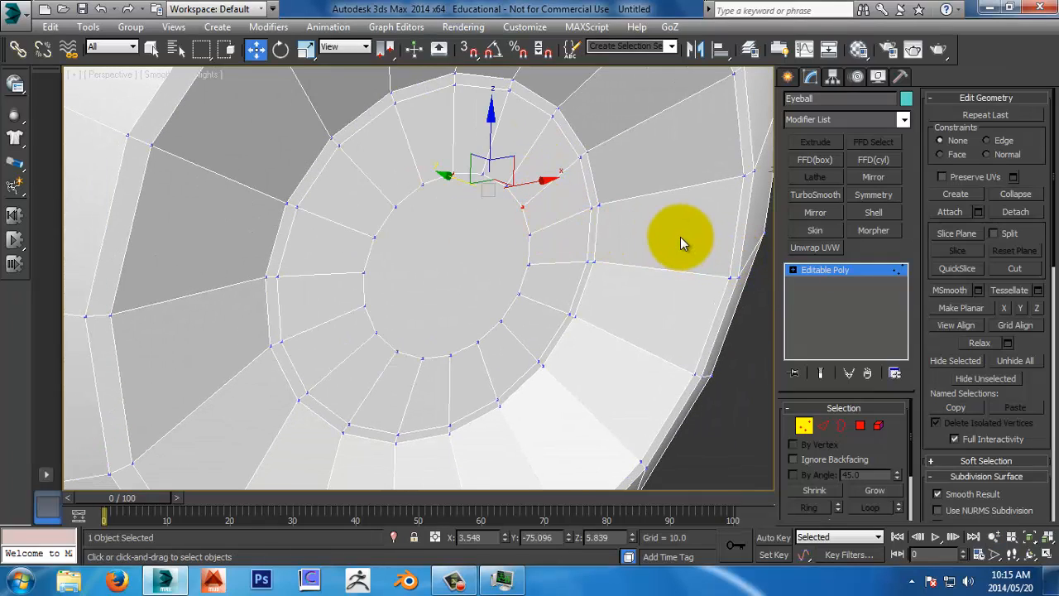
key(ctrl)
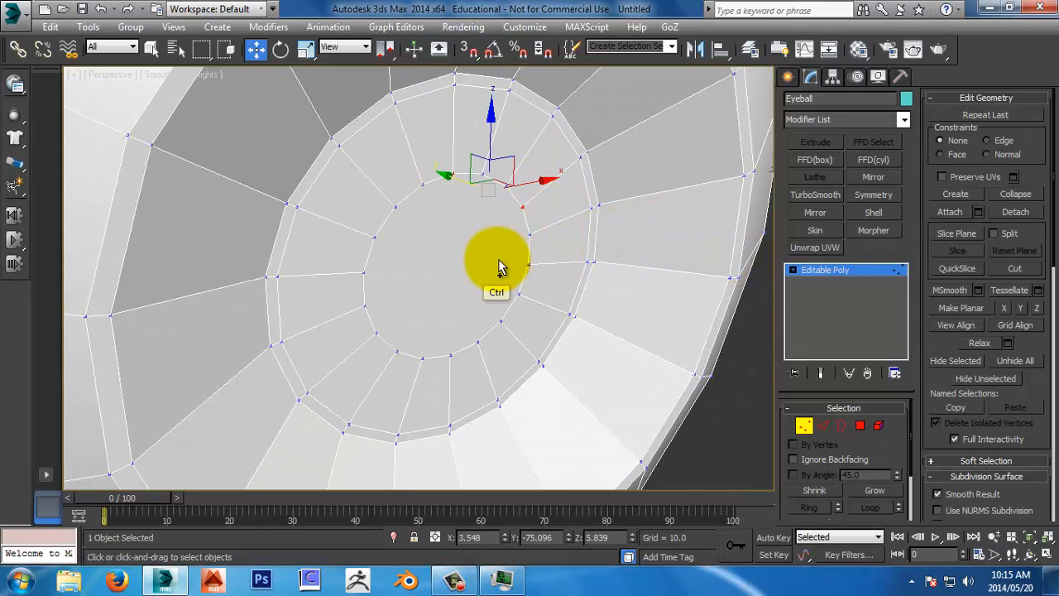
key(ctrl)
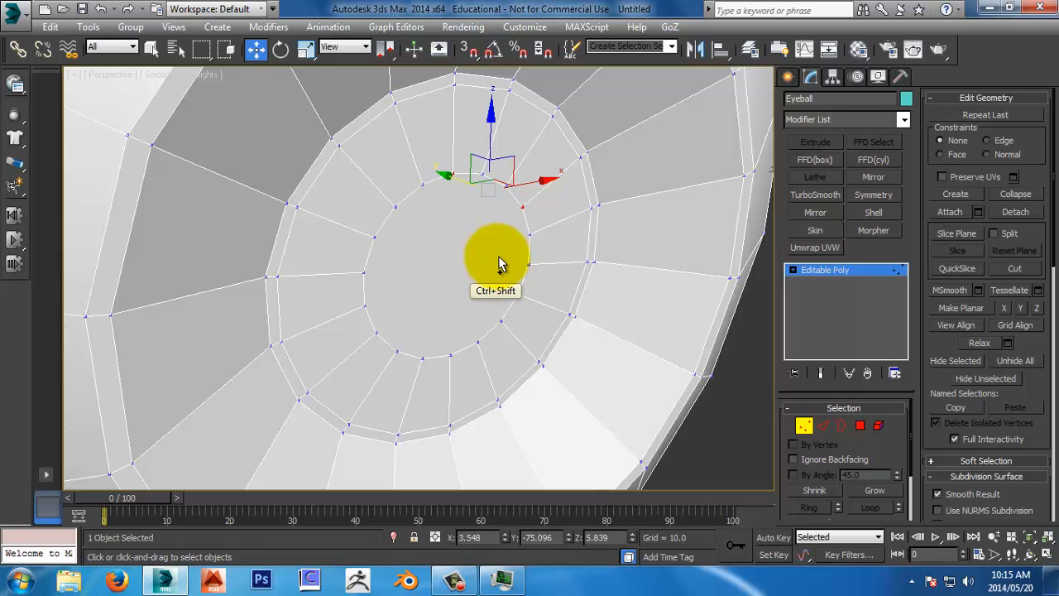
key(ctrl+shift+e)
Step: Connect the next three pairs of opposite border vertices across the pupil cap with roughly parallel edges
alt+middle_drag(304, 116, 410, 174)
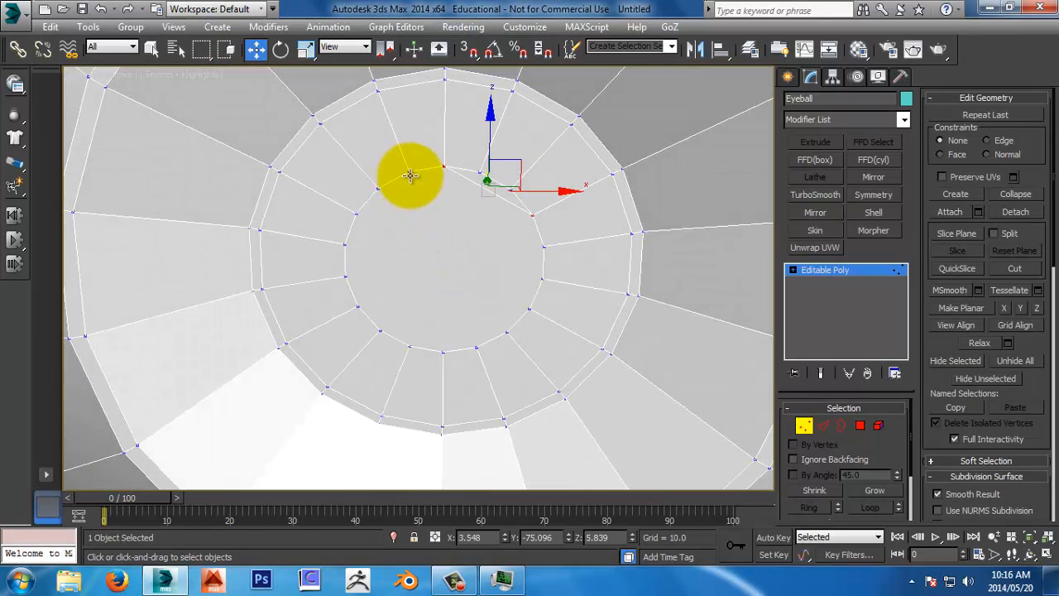
click(407, 171)
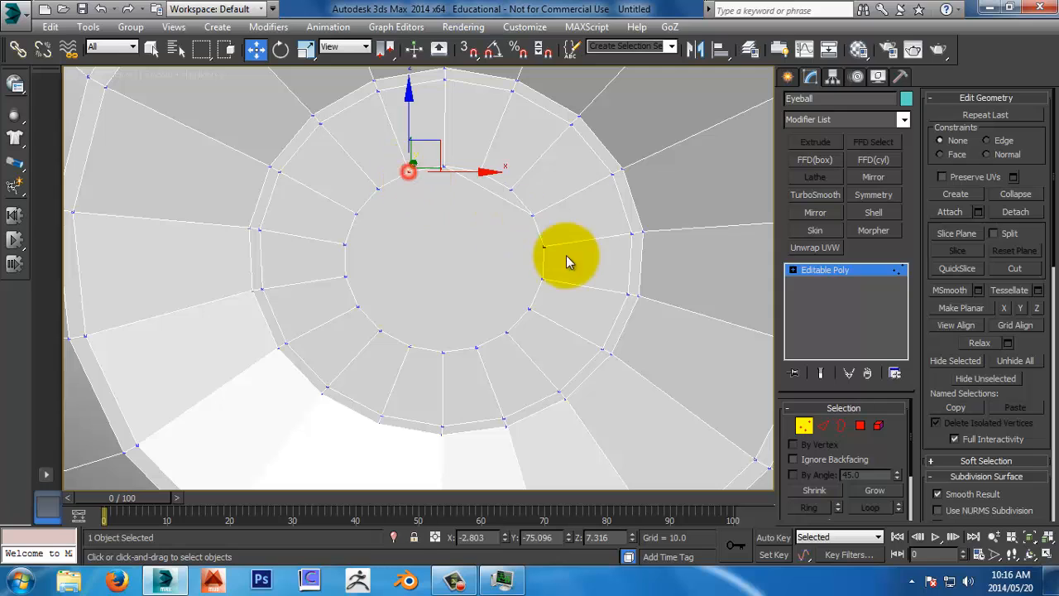
ctrl+click(544, 246)
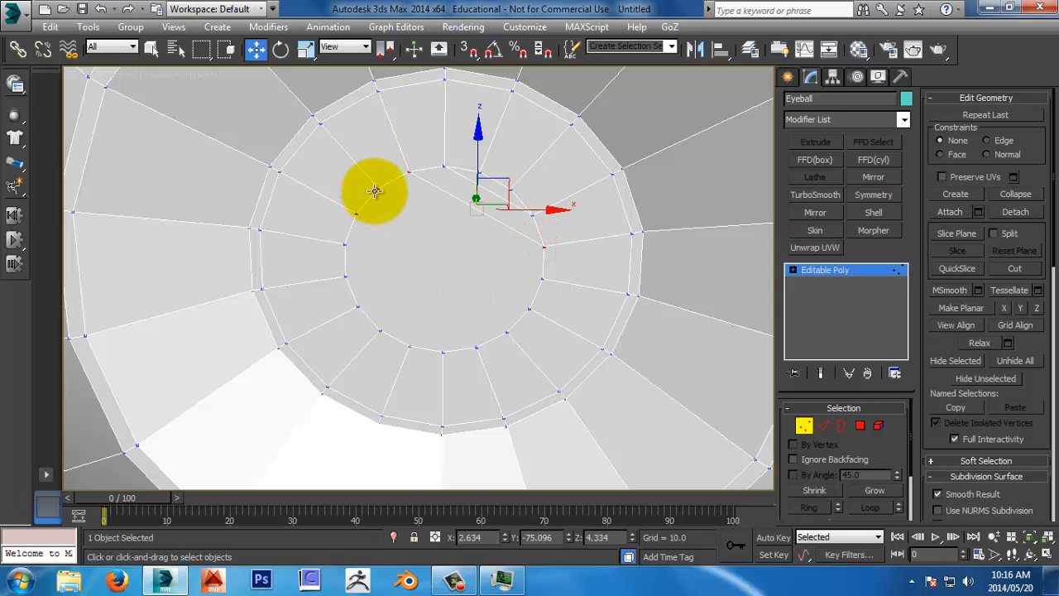
click(377, 188)
ctrl+click(541, 282)
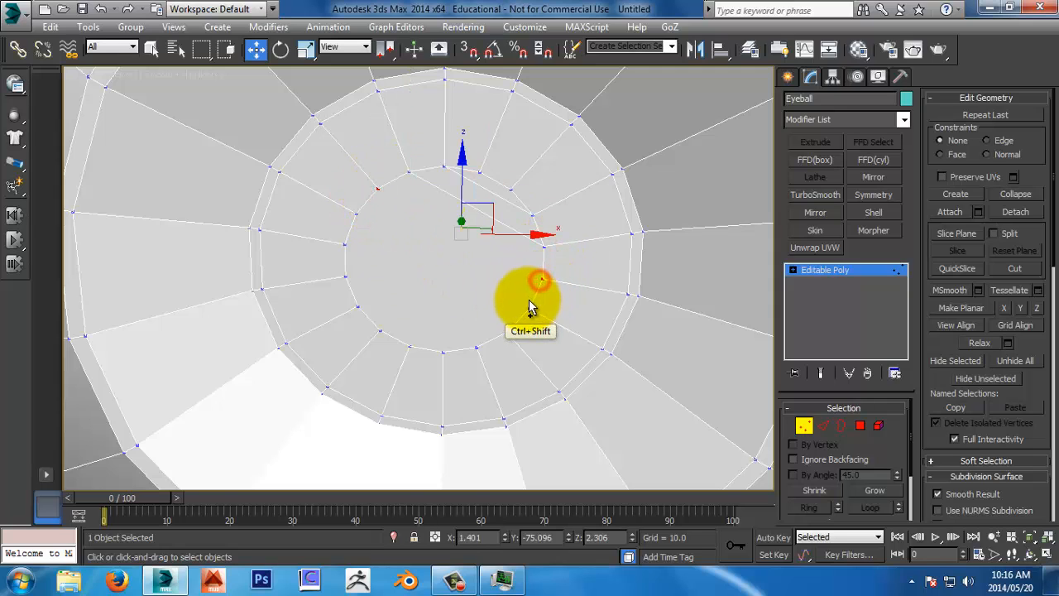
alt+middle_drag(345, 256, 350, 226)
click(352, 217)
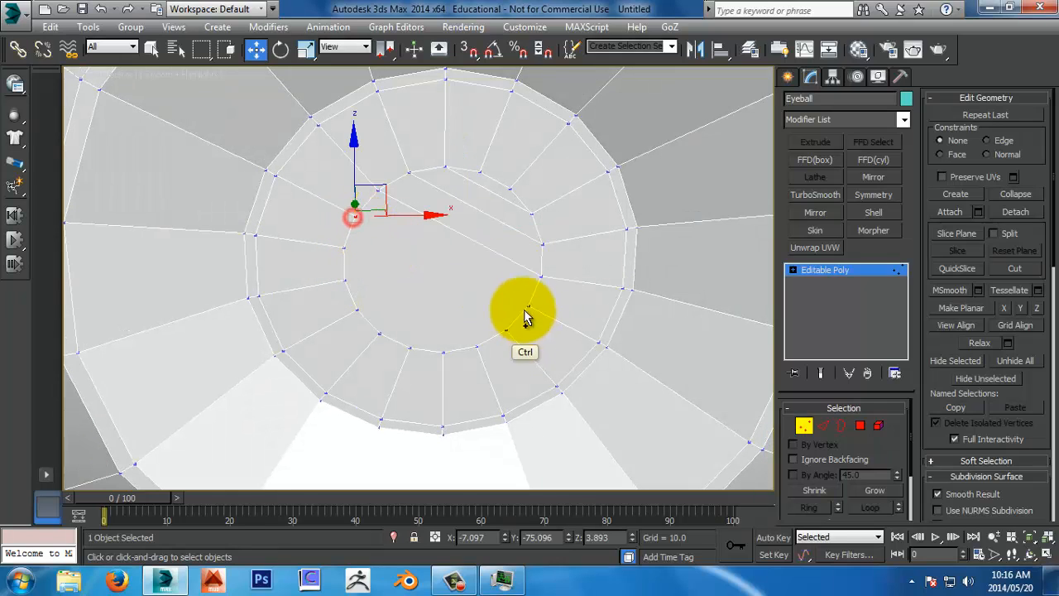
ctrl+click(528, 305)
right_click(480, 218)
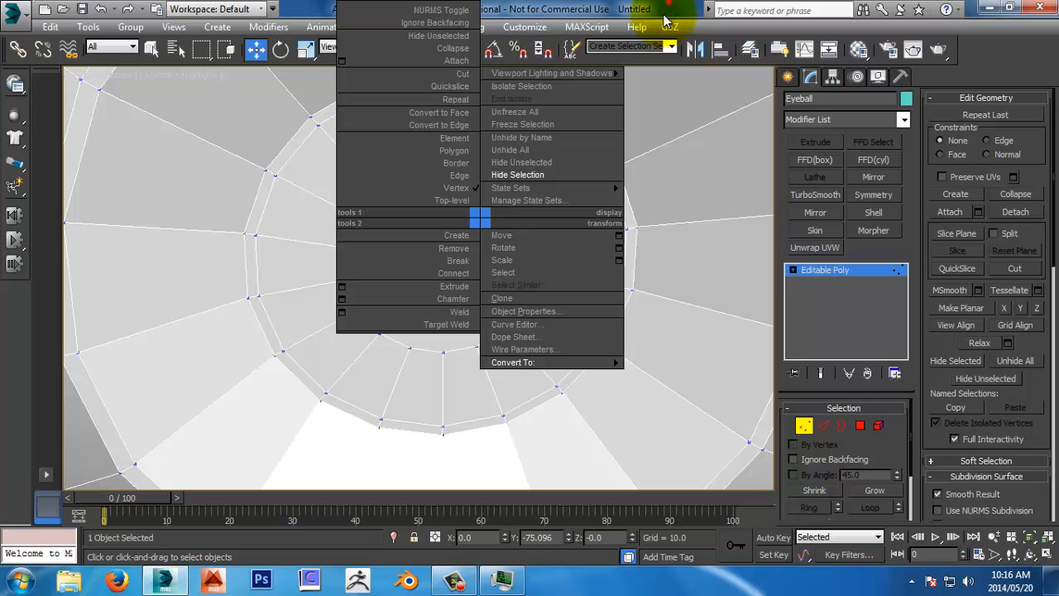
click(349, 262)
Step: Connect the three remaining opposite vertex pairs across the lower part of the pupil cap with parallel edges
click(344, 247)
ctrl+click(506, 331)
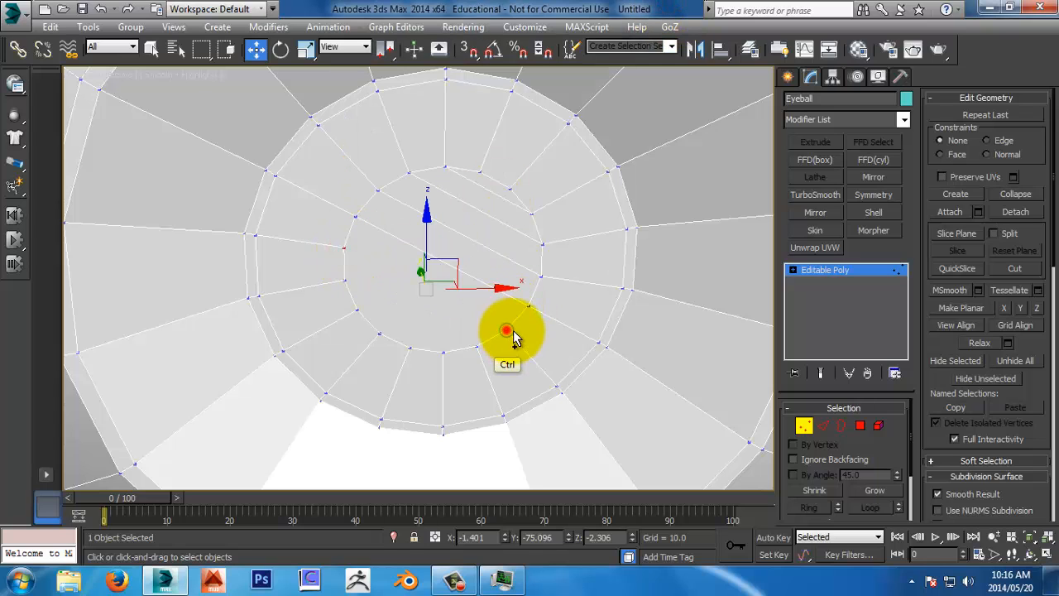
click(349, 286)
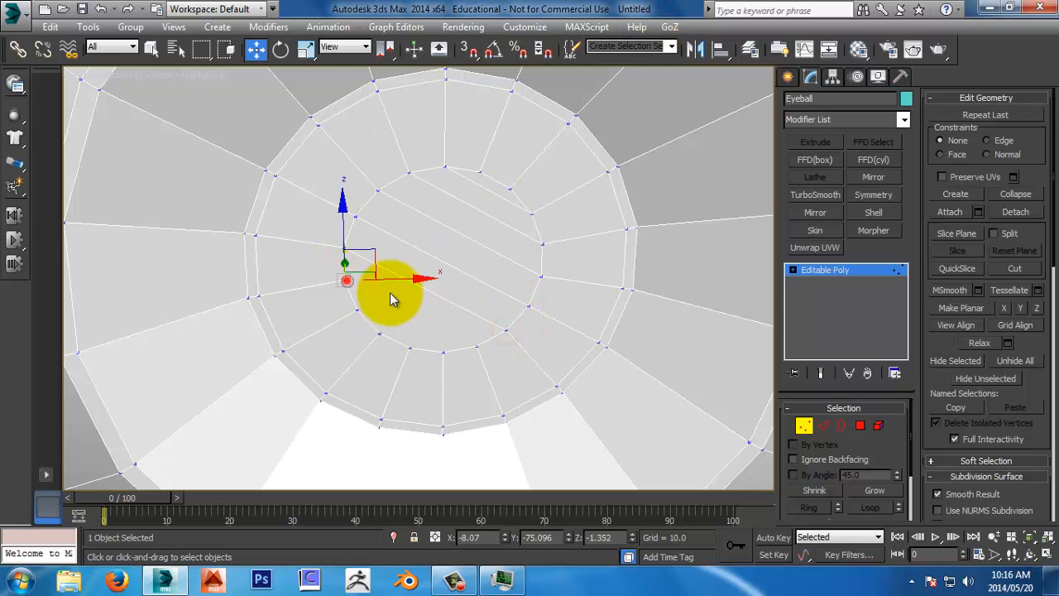
ctrl+click(476, 347)
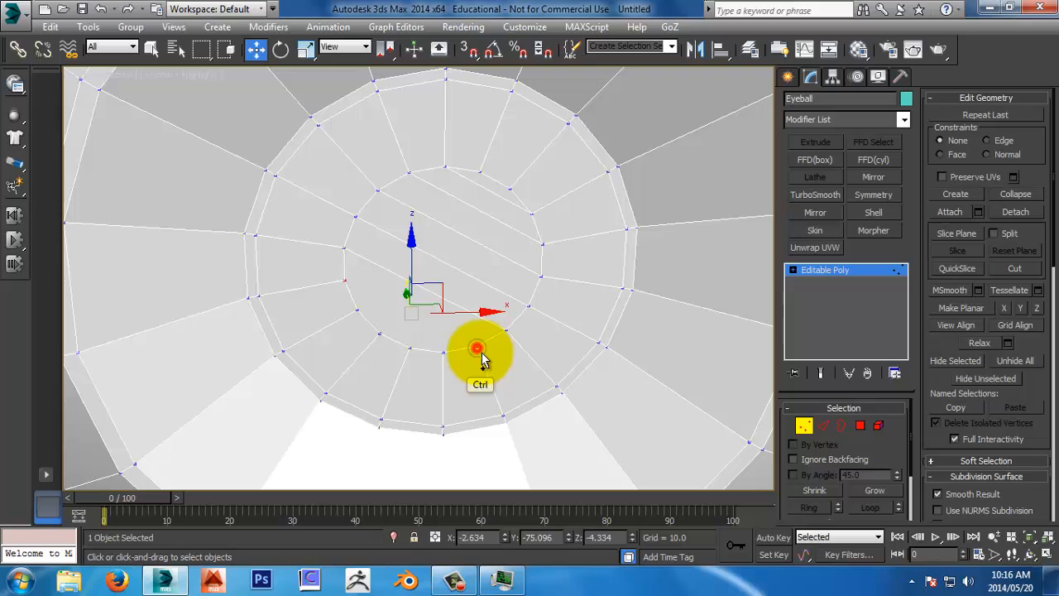
click(356, 311)
ctrl+click(439, 354)
Step: Select all polygon strips of the pupil cap and grow the selection twice to include the surrounding ring and thin rim
alt+middle_drag(452, 314, 516, 208)
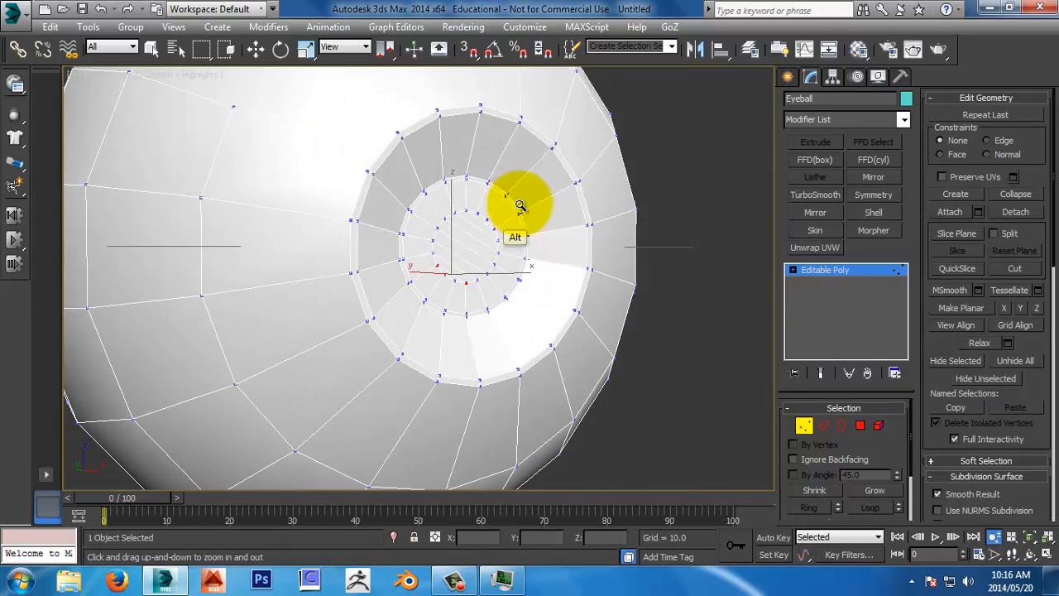
click(519, 217)
key(w)
click(861, 426)
scroll(449, 307, up, 2)
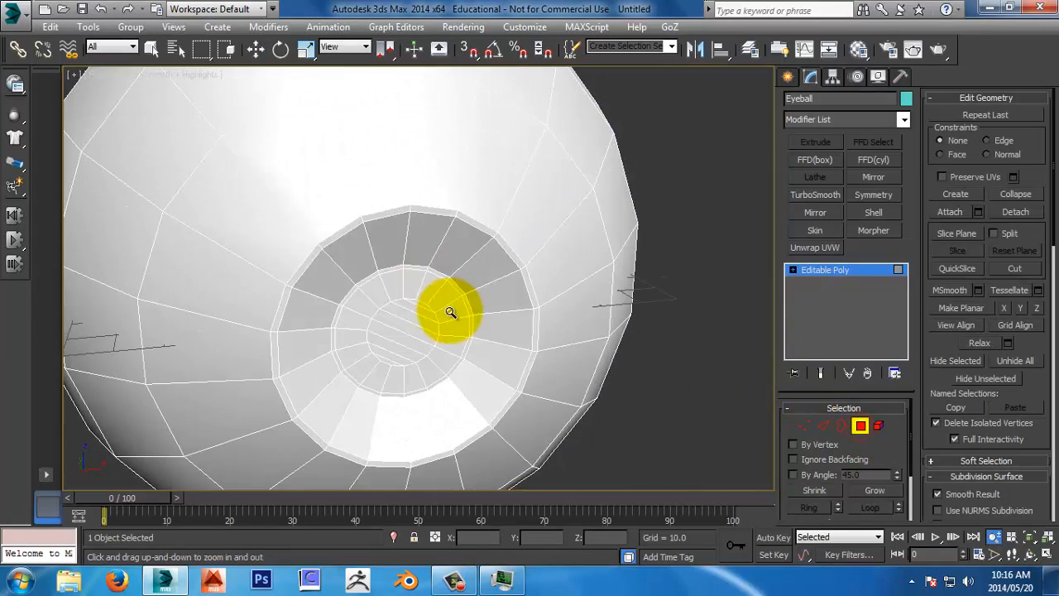
key(alt+z)
drag(444, 321, 402, 324)
key(w)
click(409, 305)
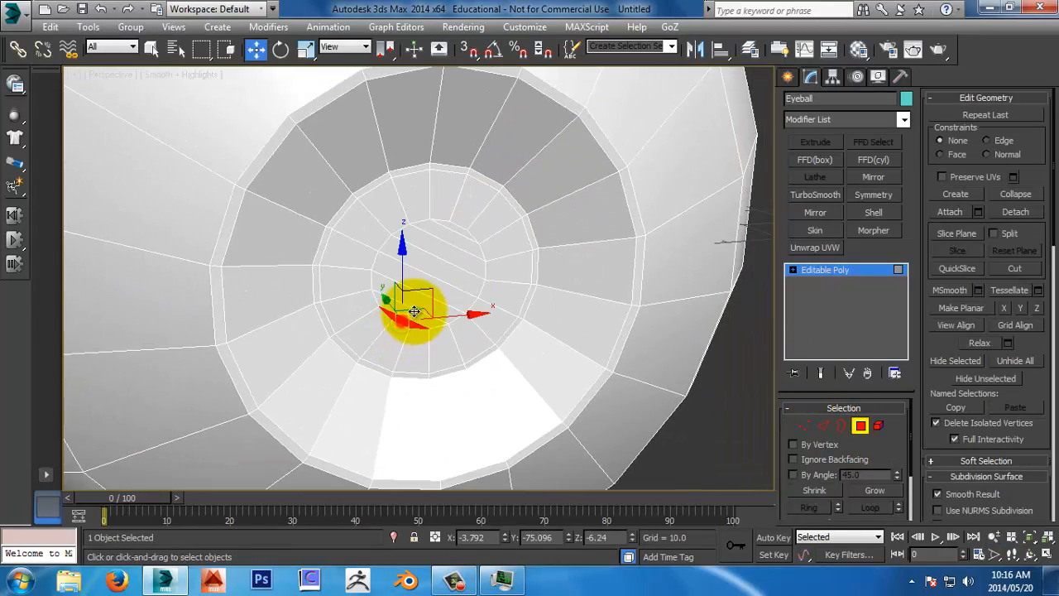
ctrl+click(426, 305)
ctrl+click(438, 288)
ctrl+click(427, 304)
ctrl+click(453, 276)
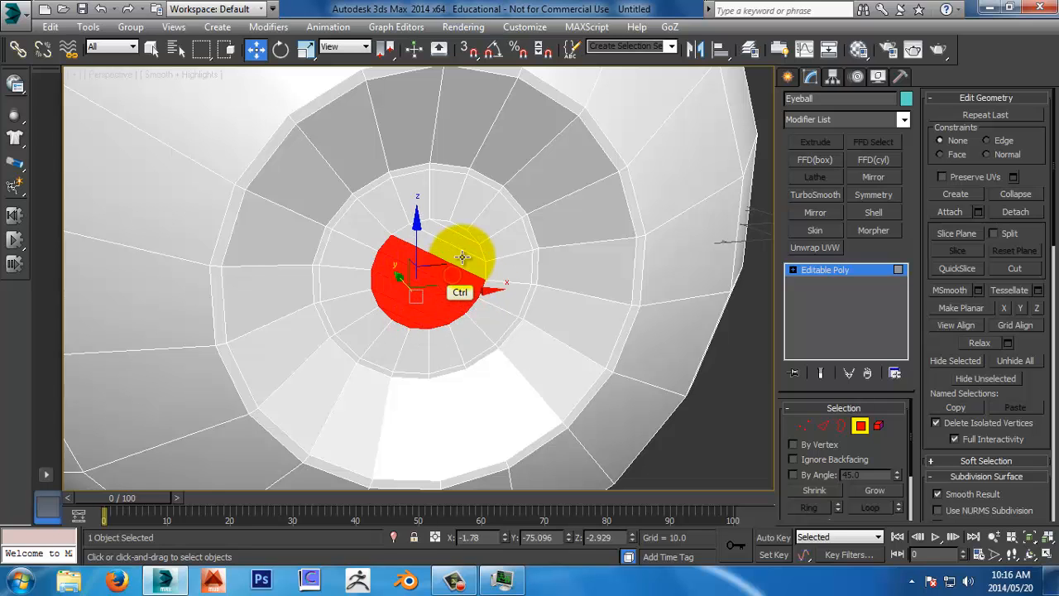
ctrl+click(464, 256)
ctrl+click(463, 241)
ctrl+click(463, 232)
click(875, 490)
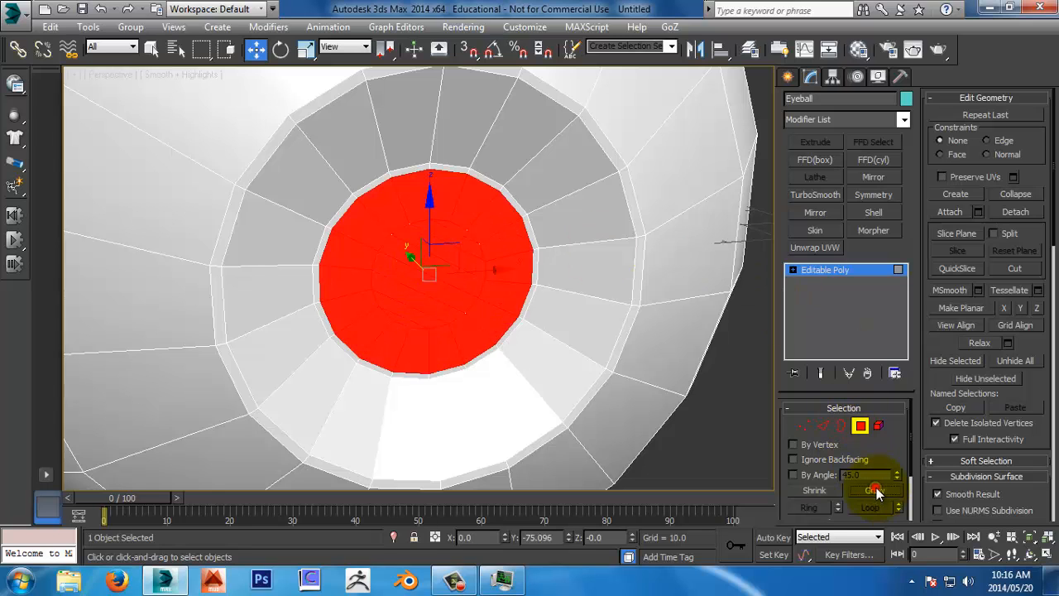
click(875, 490)
middle_drag(616, 178, 672, 157)
Step: Assign the 02 - Default material to the selected pupil polygons and set its diffuse colour to black
click(858, 49)
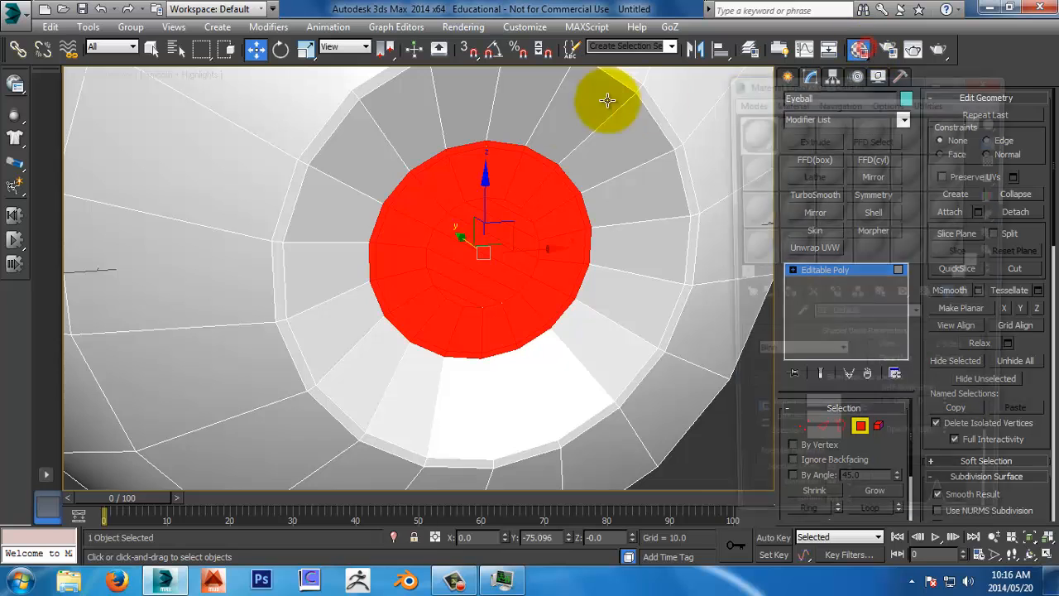
click(784, 296)
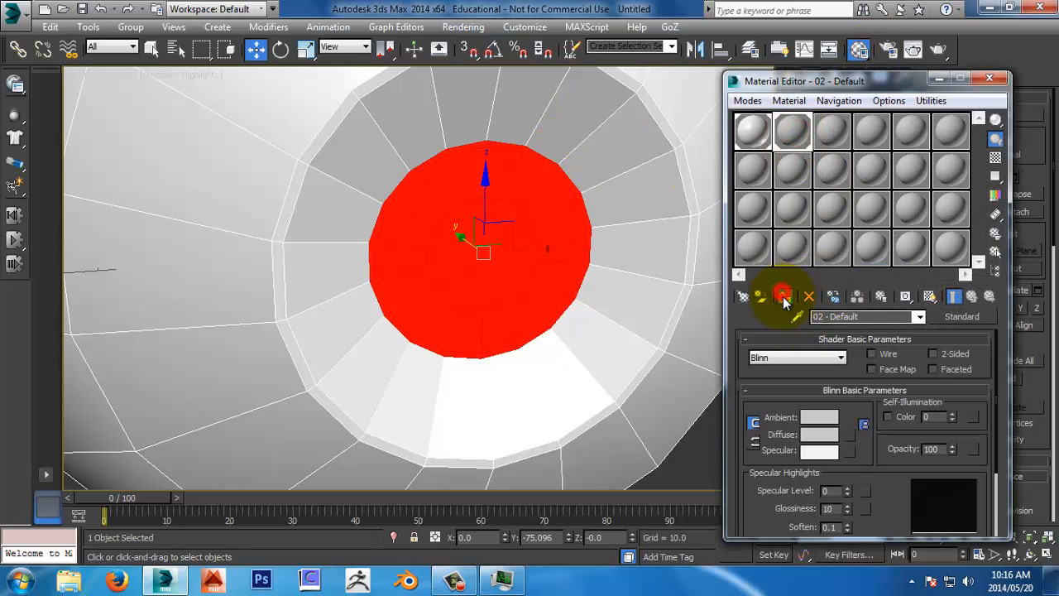
click(836, 439)
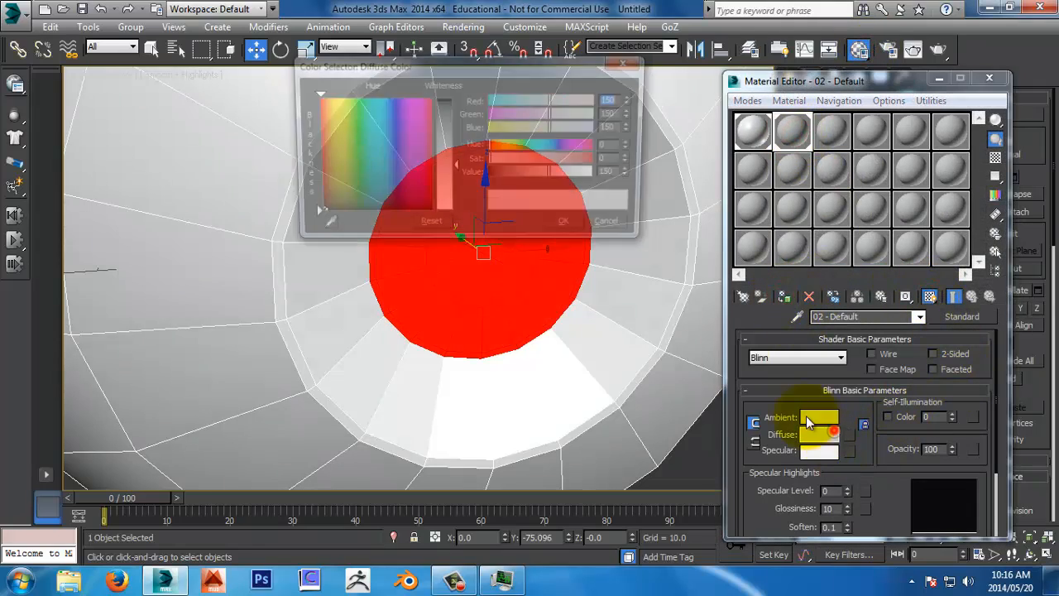
drag(527, 174, 454, 206)
click(570, 228)
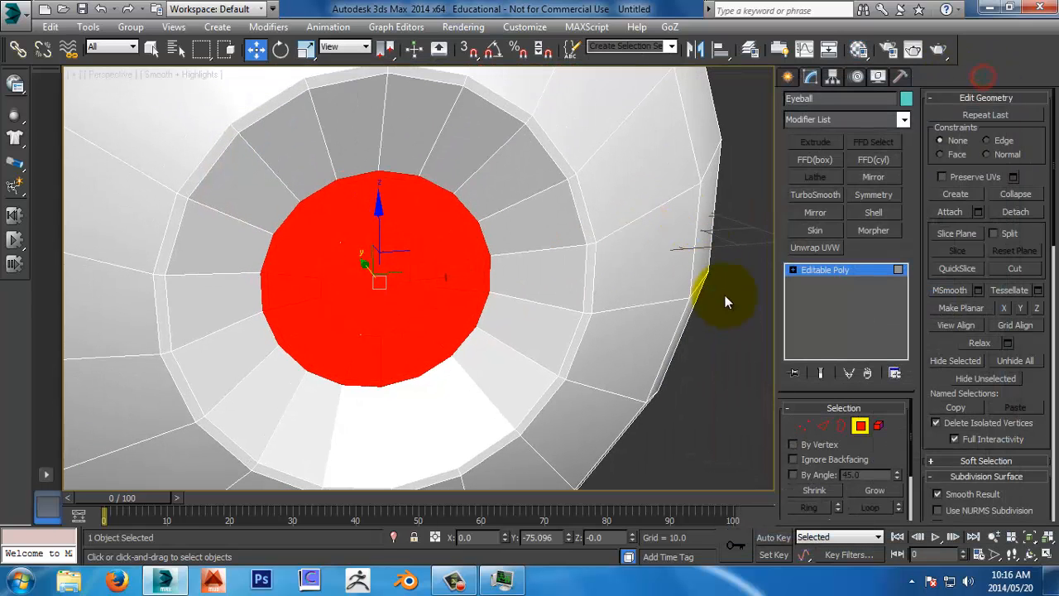
click(731, 290)
Step: Select the whole loop of iris ring polygons and grow the selection to include the thin rims on both sides
scroll(702, 253, down, 4)
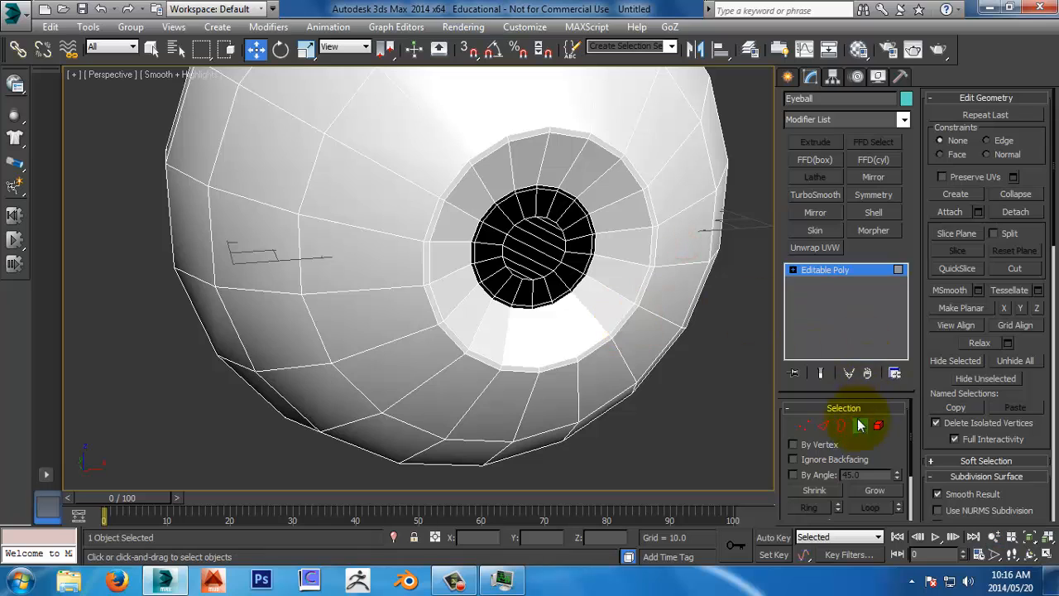
click(620, 296)
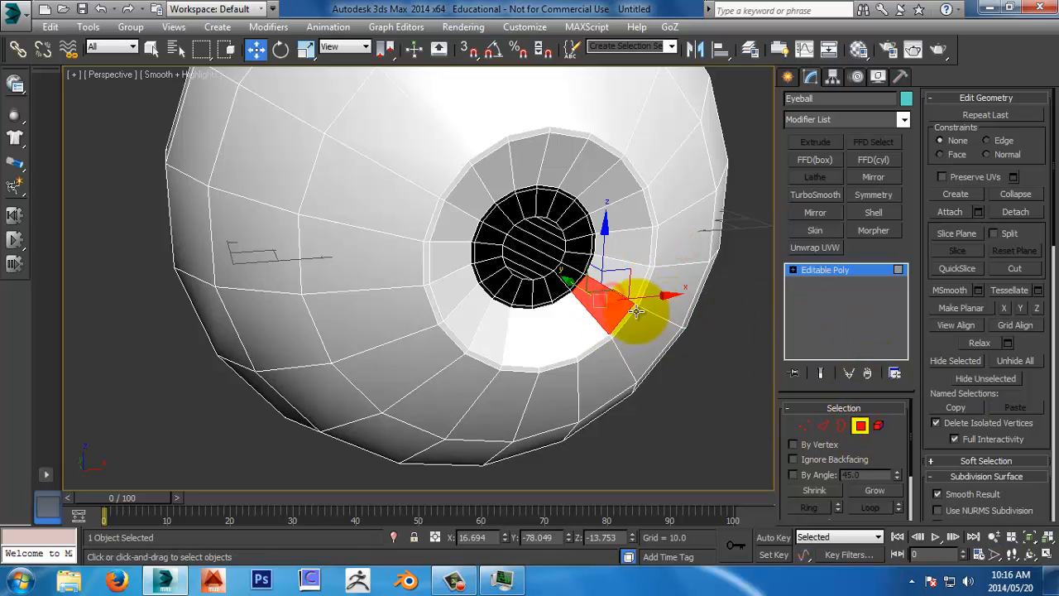
shift+click(632, 240)
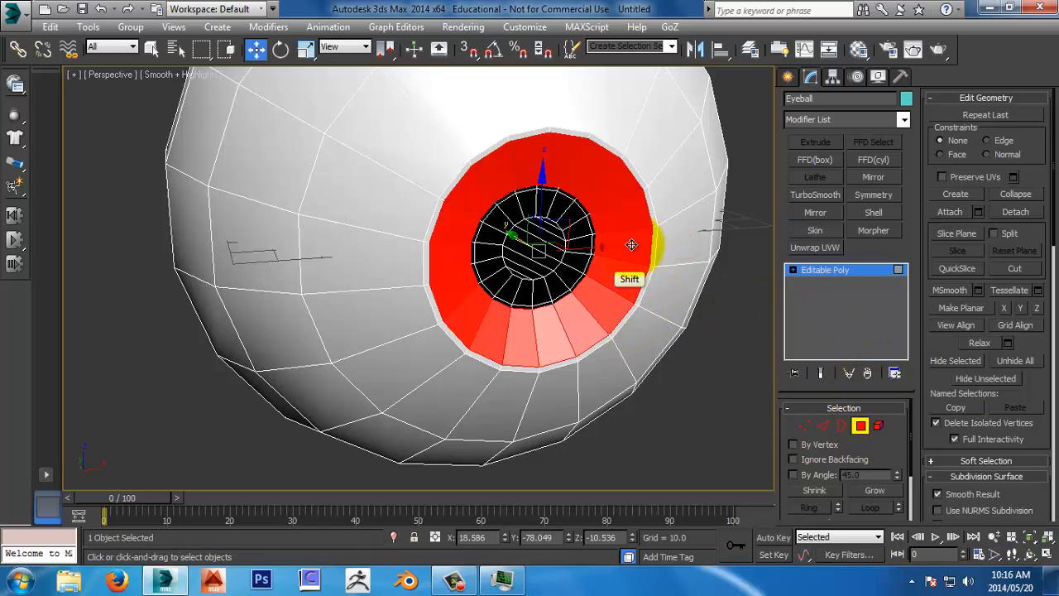
alt+middle_drag(633, 242, 654, 290)
click(874, 490)
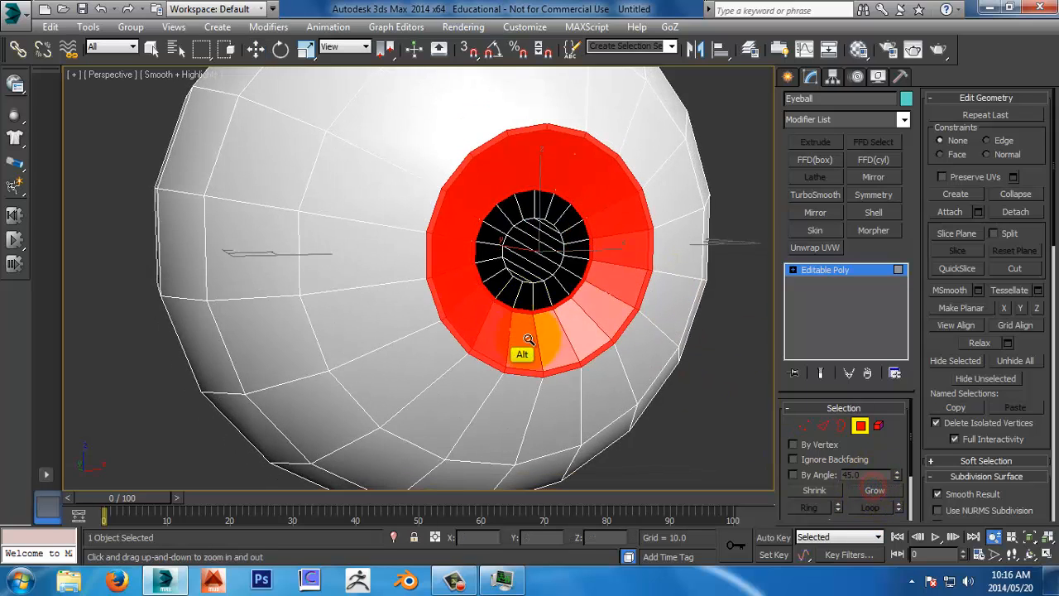
key(alt+z)
drag(538, 345, 547, 264)
key(w)
alt+middle_drag(548, 263, 546, 320)
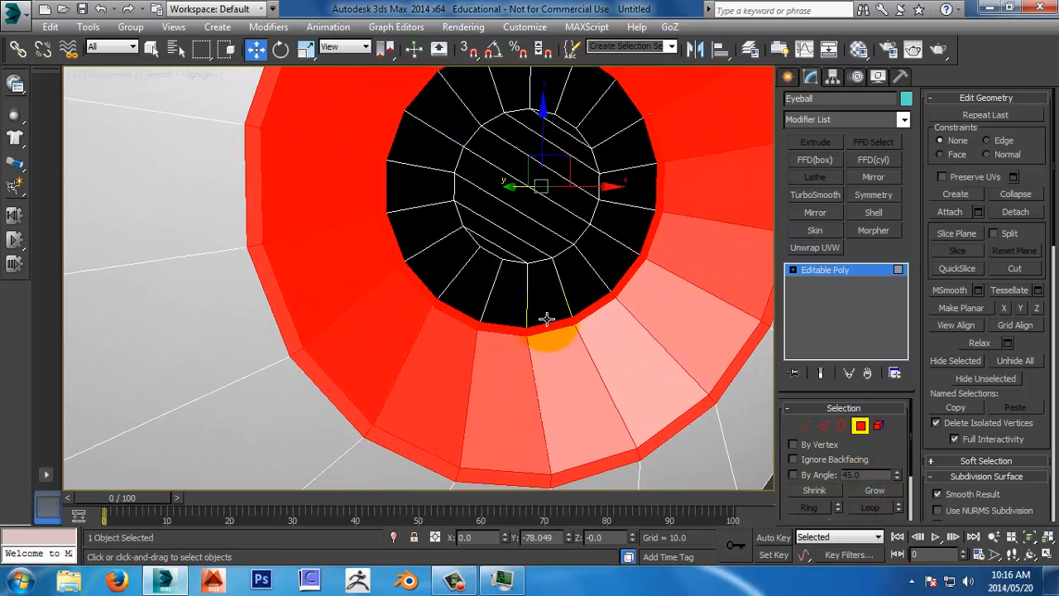
Step: Set the 03 - Default material's ambient and diffuse colours to a darkened blue and assign it to the selected iris polygons
click(858, 50)
click(832, 131)
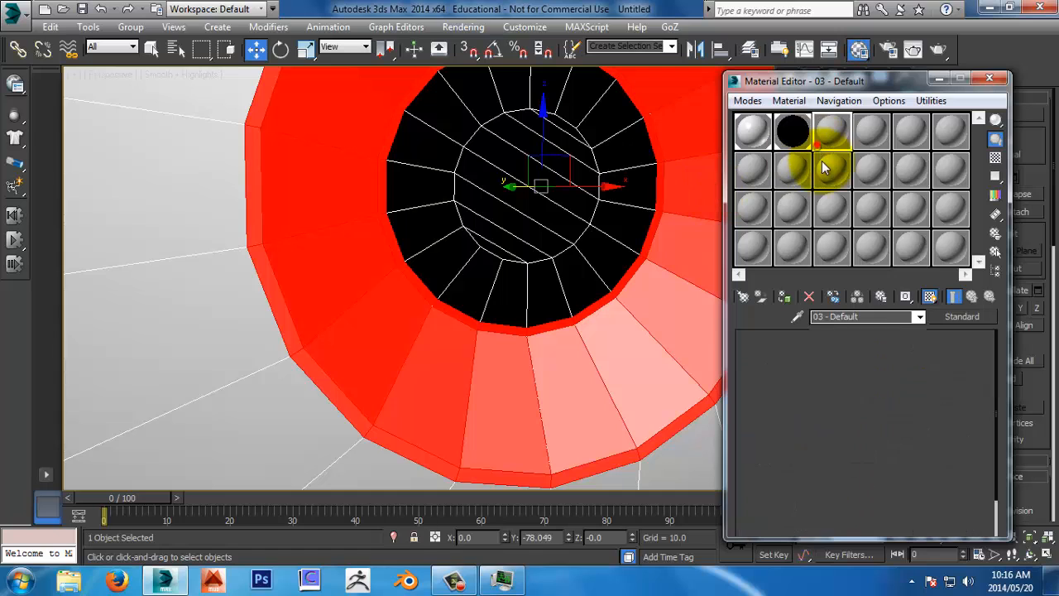
drag(824, 418, 685, 269)
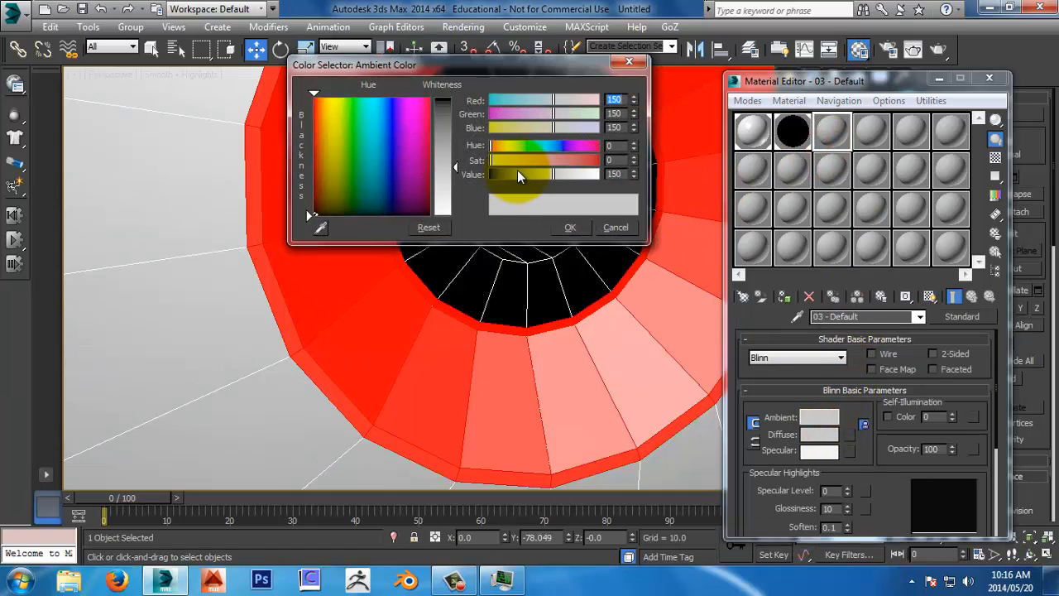
drag(517, 176, 497, 173)
click(380, 92)
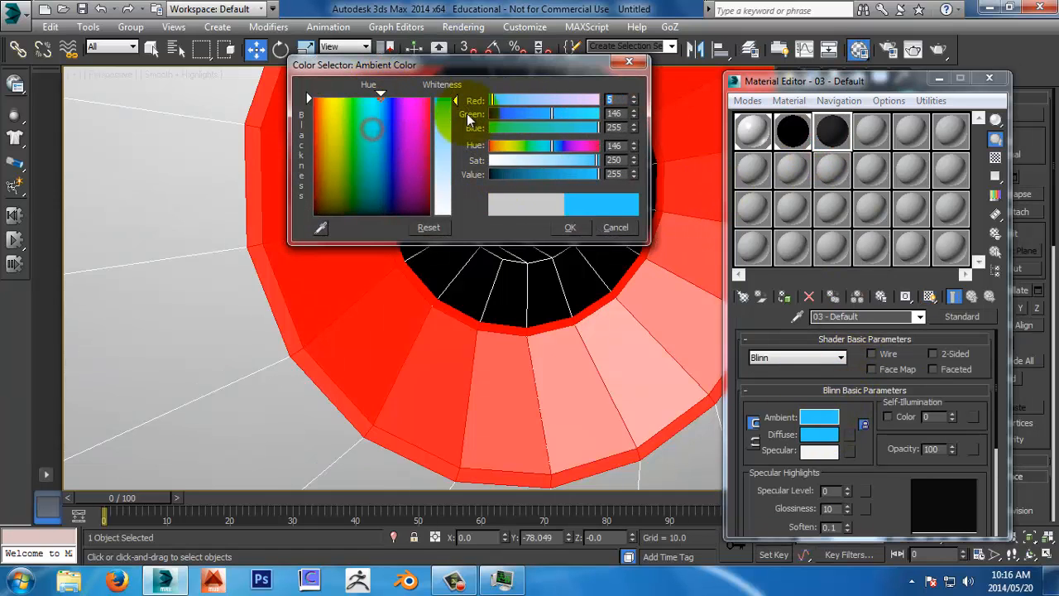
drag(572, 178, 532, 176)
click(570, 227)
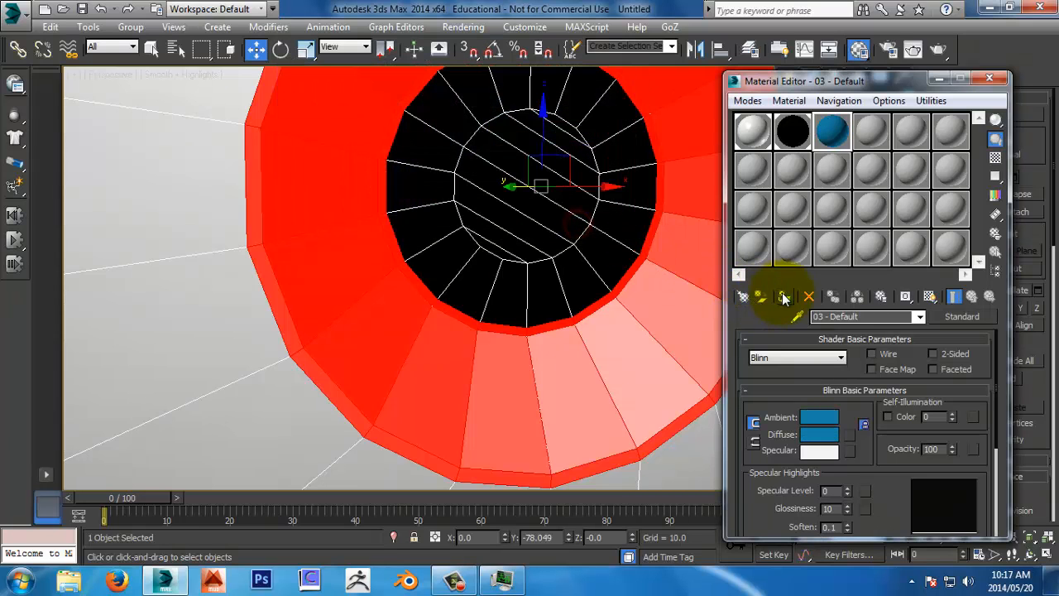
click(783, 297)
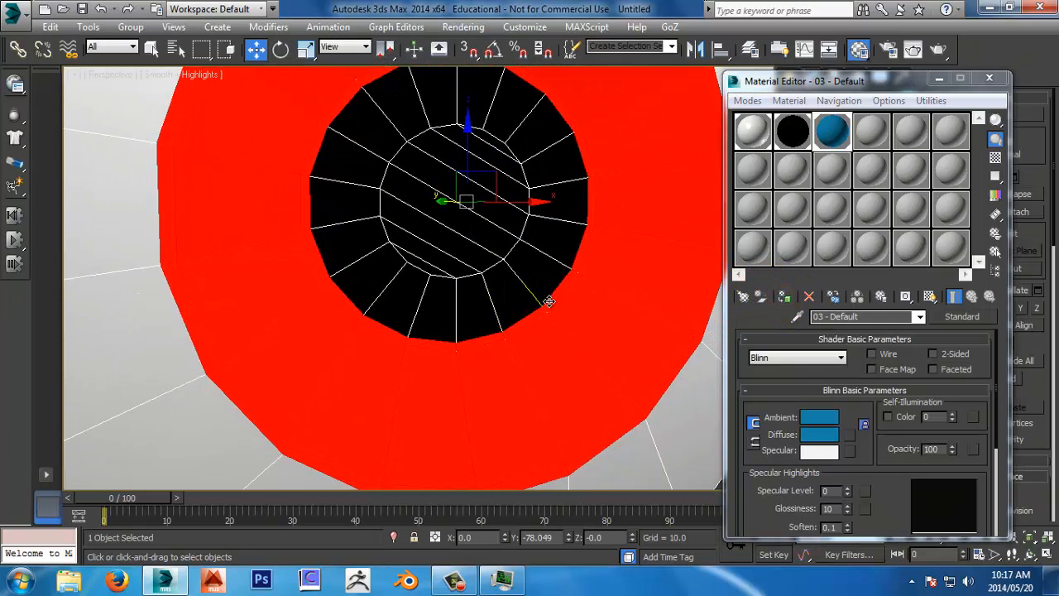
Step: Select the thin polygon ring around the pupil and assign it the black 02 - Default material
click(540, 317)
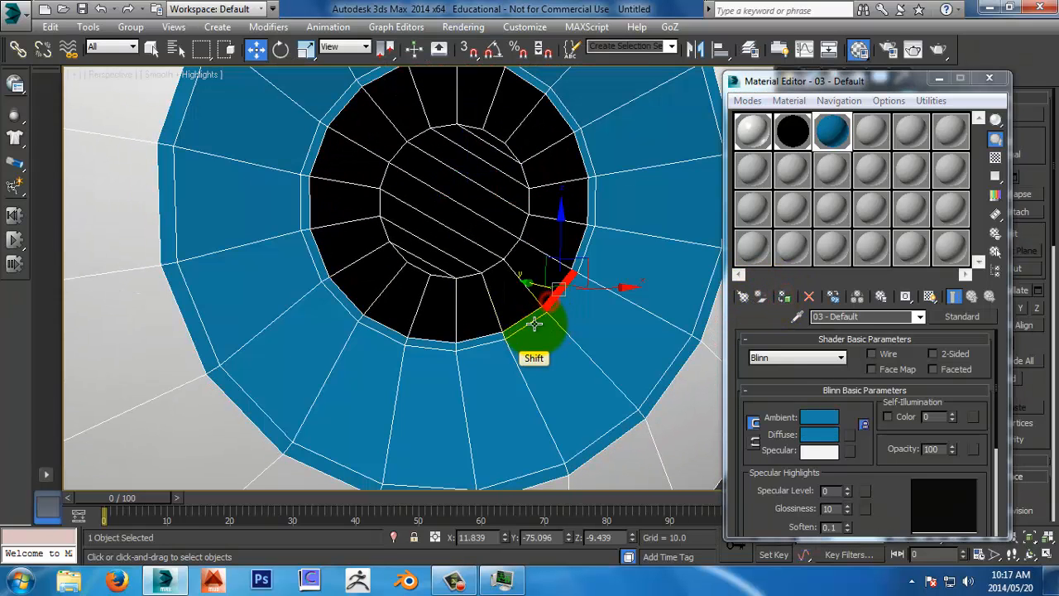
click(799, 139)
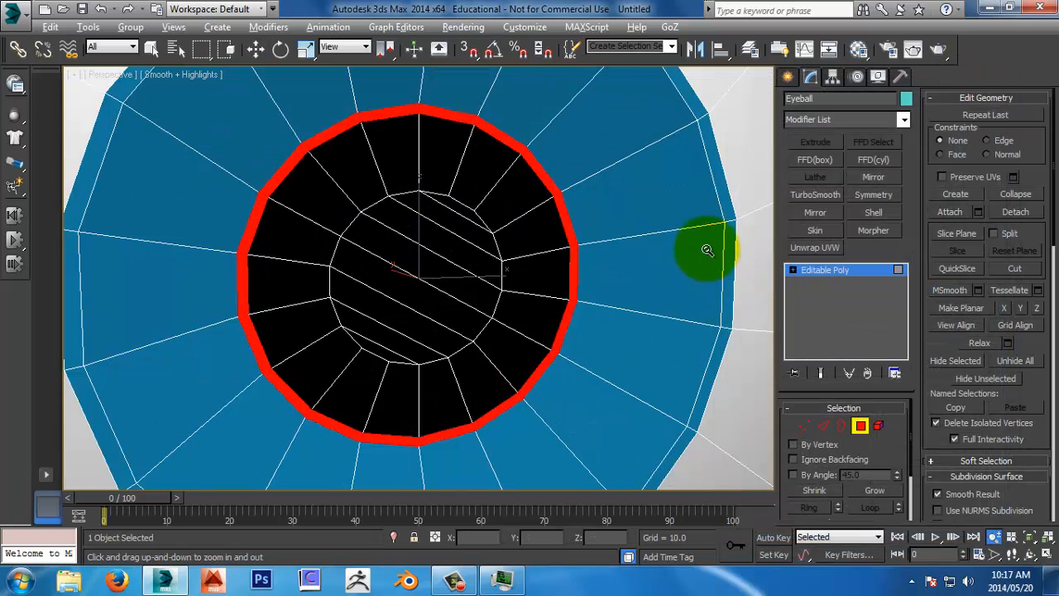
scroll(708, 253, down, 5)
click(859, 427)
Step: Clone the eyeball as a copy about 195 units away along the X axis
alt+middle_drag(748, 416, 615, 294)
key(alt+z)
drag(604, 289, 596, 356)
alt+middle_drag(596, 356, 641, 369)
middle_drag(592, 286, 498, 317)
key(w)
shift+drag(504, 289, 778, 279)
click(552, 356)
Step: Select all polygon strips of the pupil cap on the copied eyeball
mouse_move(634, 290)
middle_down()
mouse_move(502, 284)
mouse_move(515, 278)
middle_up()
key(alt+z)
middle_drag(642, 373, 546, 379)
drag(547, 379, 555, 303)
middle_drag(555, 303, 543, 374)
key(w)
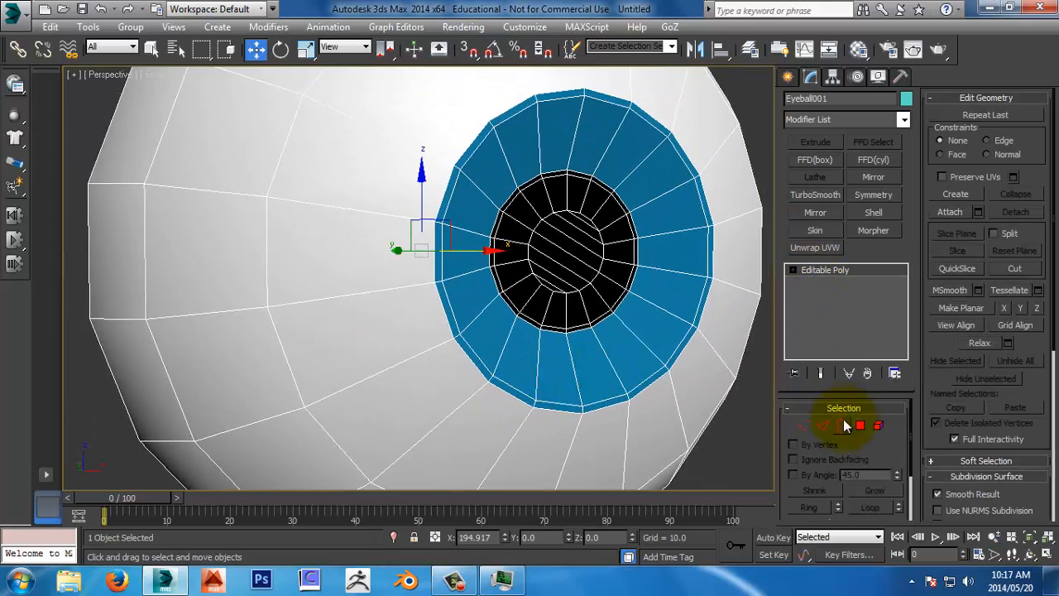
click(861, 425)
click(601, 295)
middle_drag(601, 295, 586, 321)
click(534, 313)
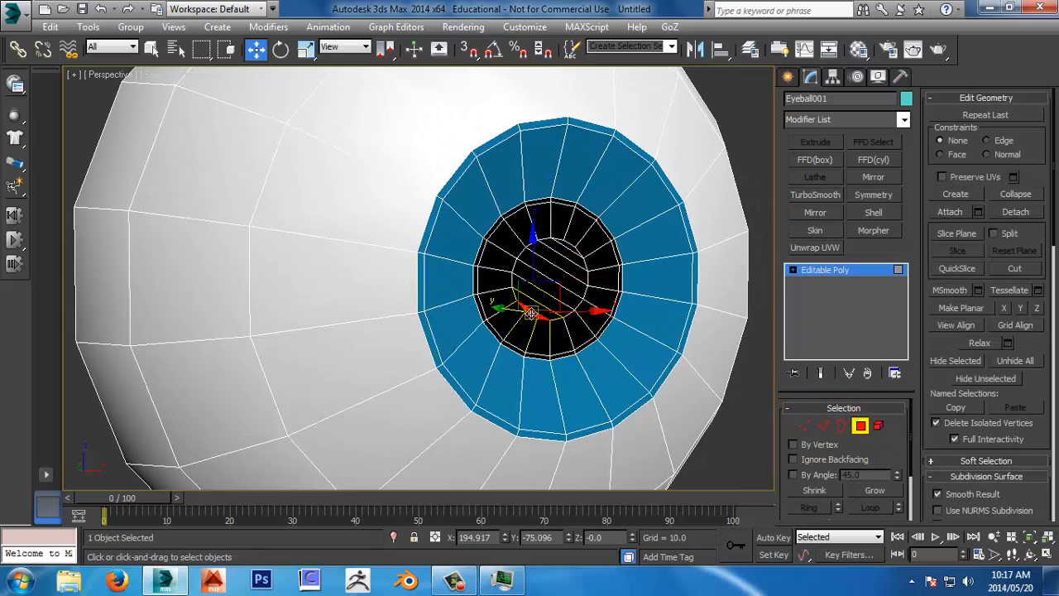
ctrl+click(550, 287)
ctrl+click(563, 276)
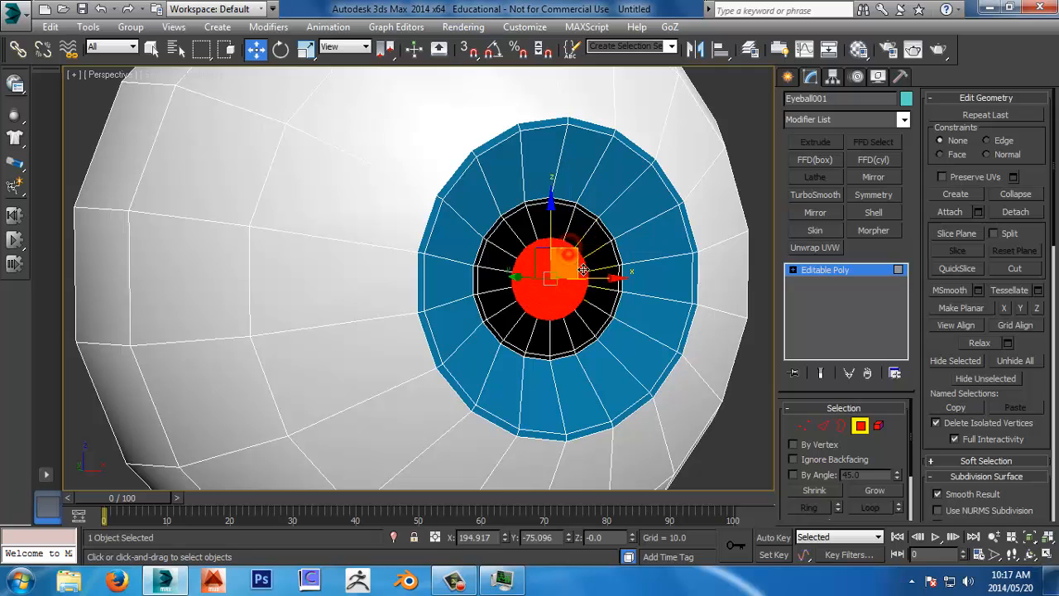
Step: Grow the pupil selection on the copy out to its thin rim and scale it down uniformly
alt+middle_drag(583, 270, 591, 315)
key(e)
click(870, 489)
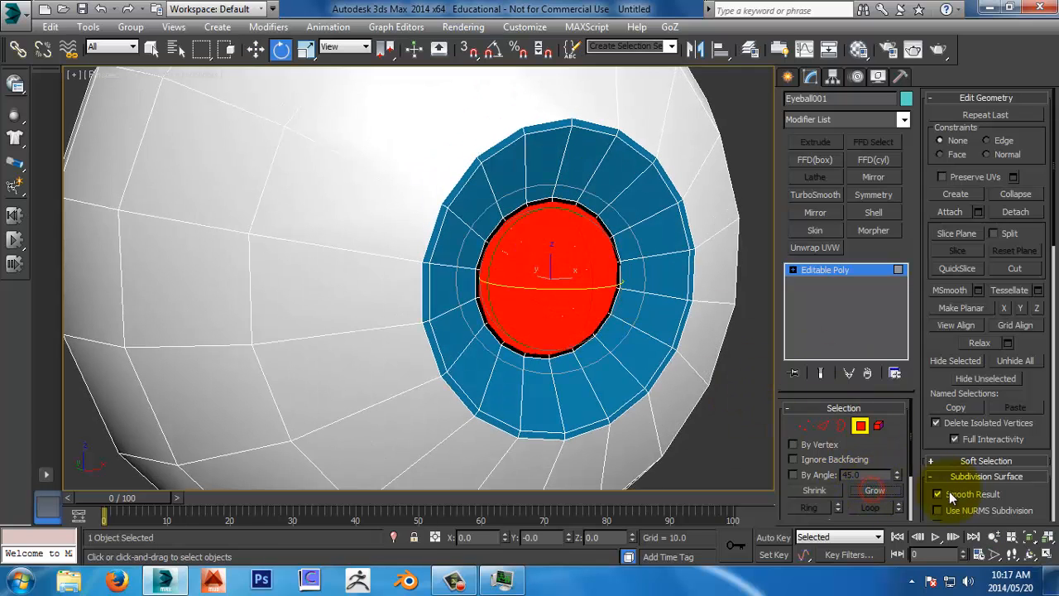
alt+middle_drag(621, 357, 558, 317)
ctrl+alt+middle_drag(567, 358, 561, 315)
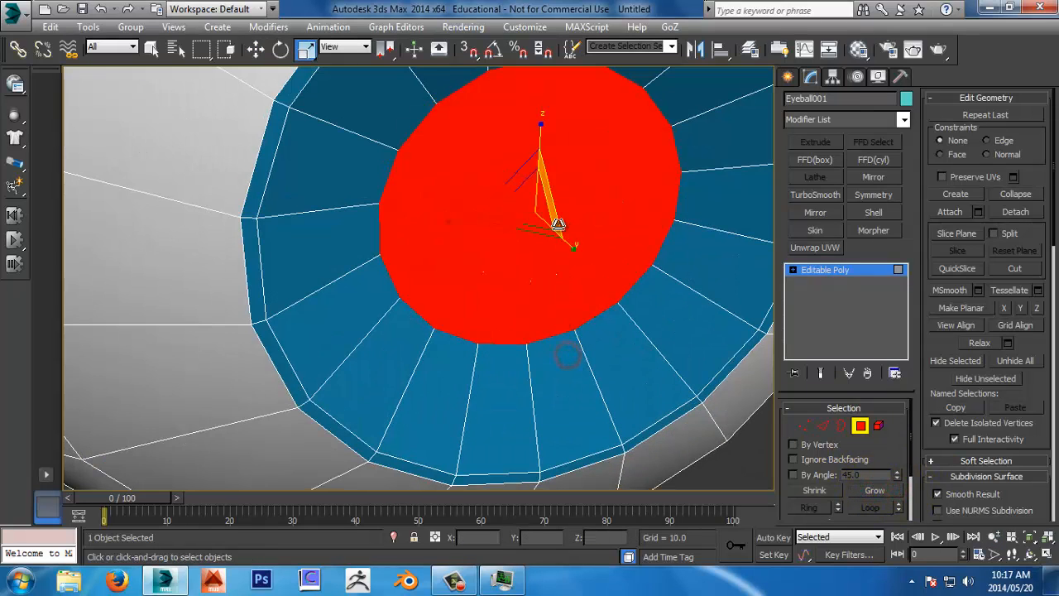
ctrl+alt+middle_drag(551, 251, 577, 371)
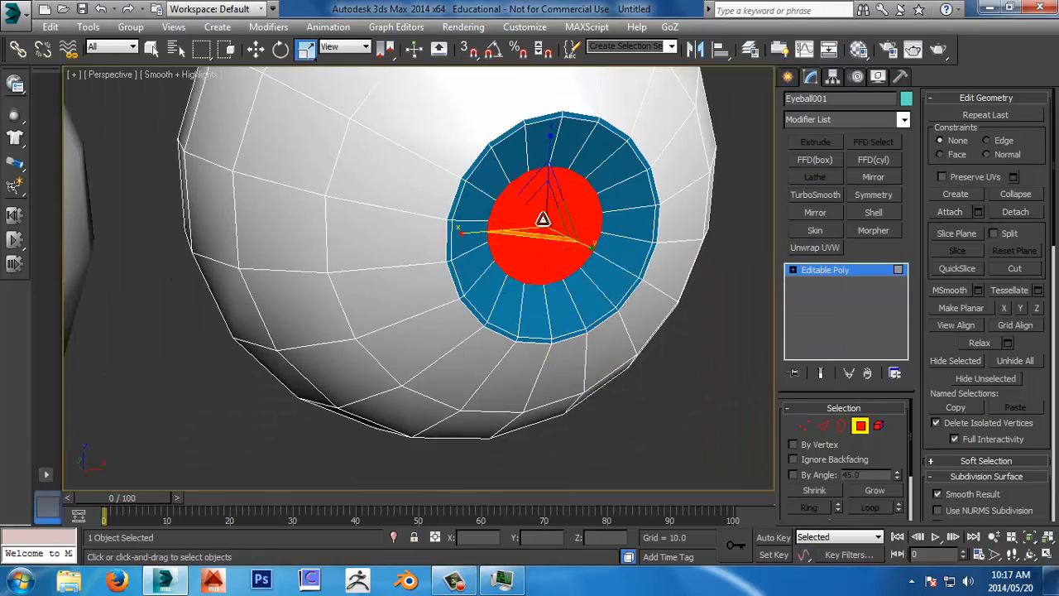
drag(543, 220, 568, 404)
alt+middle_drag(568, 405, 657, 375)
Step: Leave polygon editing and delete the copied eyeball
click(860, 425)
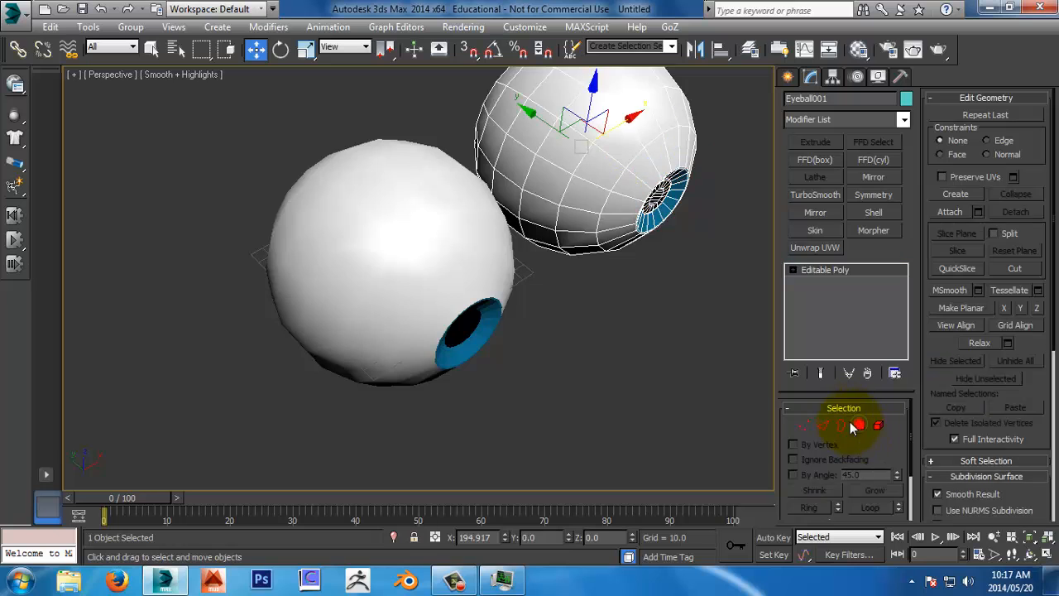
key(Delete)
Step: On the original eyeball, select the ring of radial iris edges and connect them with a new edge loop
click(456, 288)
scroll(478, 317, down, 1)
middle_drag(527, 376, 539, 347)
key(alt+z)
drag(540, 347, 520, 173)
key(w)
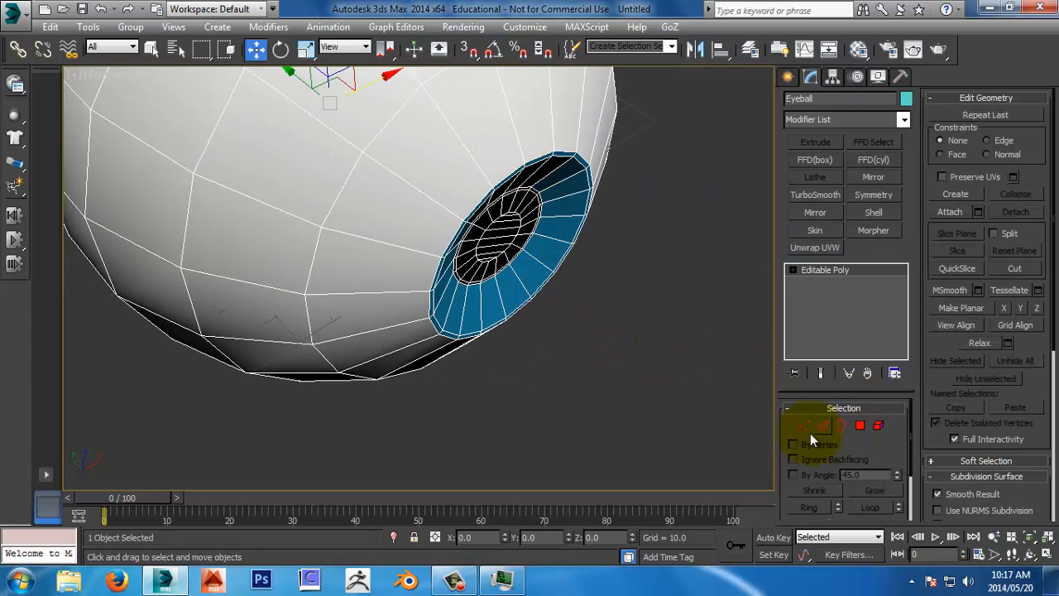
click(822, 425)
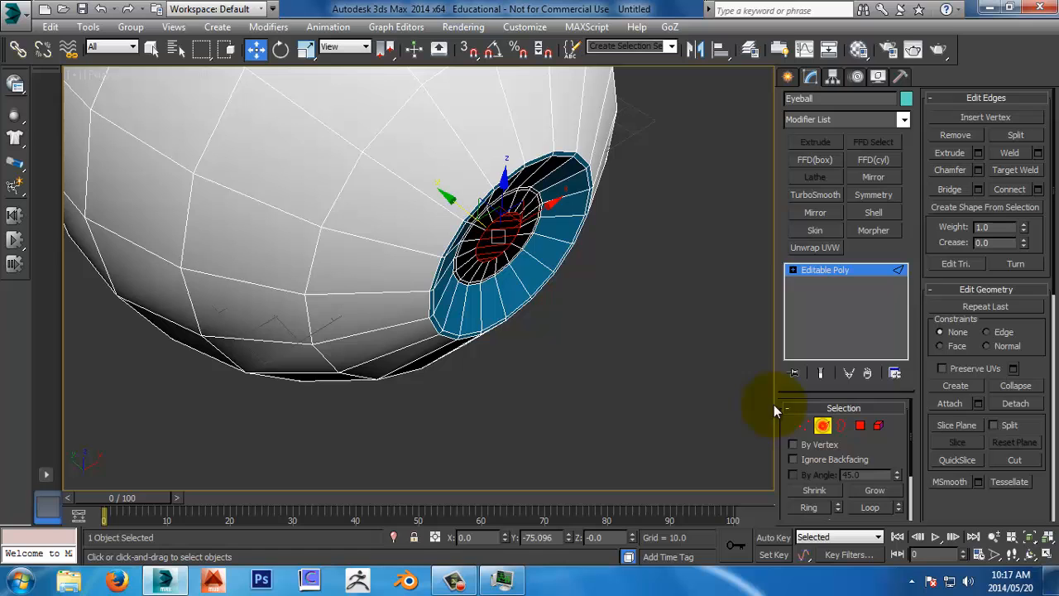
click(815, 509)
click(1003, 195)
Step: Try moving the new iris edge loop about 1.2 units inward along Y, and undo the move
alt+middle_drag(678, 256, 568, 312)
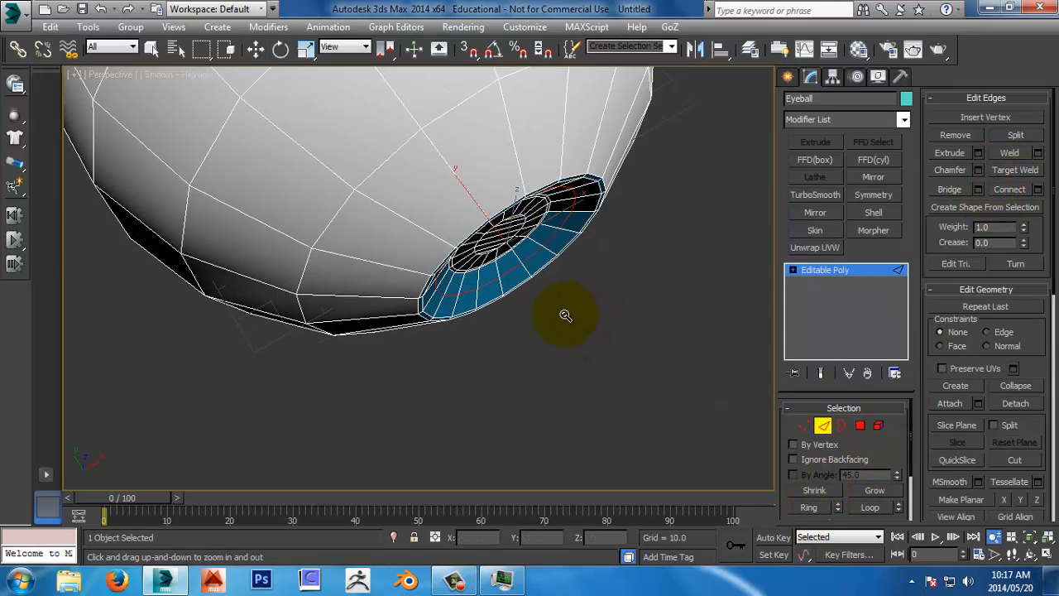
scroll(564, 313, up, 4)
mouse_move(432, 147)
mouse_down()
mouse_move(402, 119)
mouse_move(422, 138)
mouse_up()
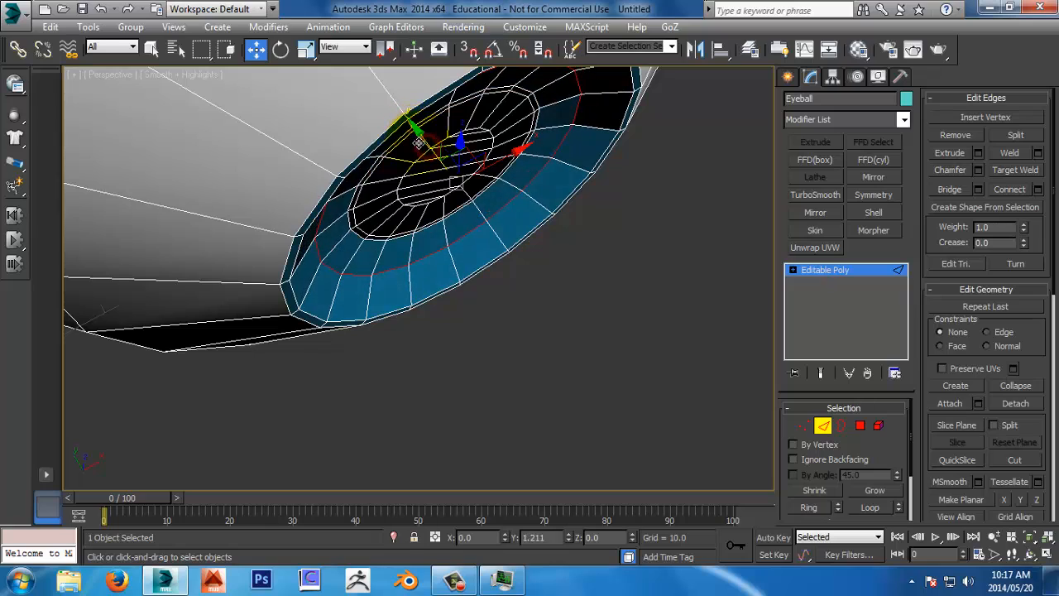
alt+middle_drag(532, 152, 568, 211)
key(ctrl+z)
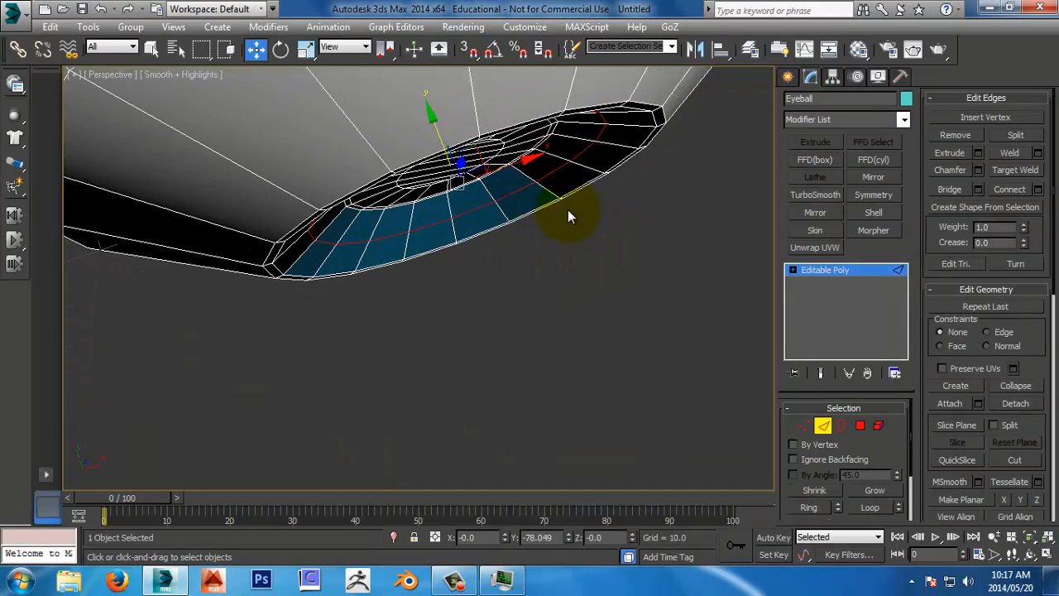
Step: Move the new iris edge loop slightly inward along Y to about -77.2 and leave edge editing
drag(438, 129, 433, 117)
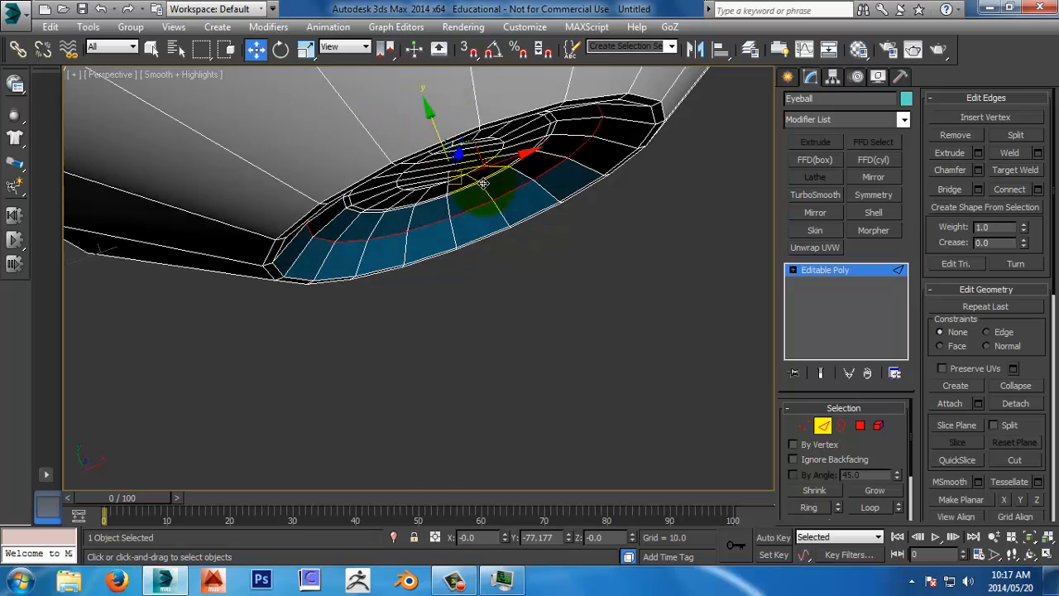
alt+middle_drag(482, 189, 496, 156)
click(822, 425)
click(822, 424)
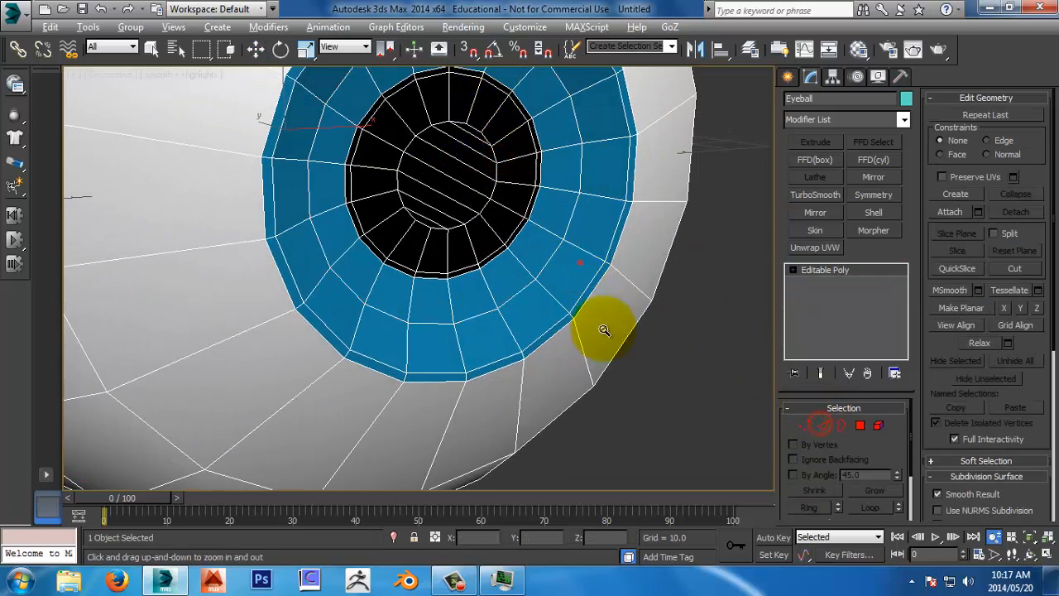
Step: Clone the updated eyeball as a copy about 204 units away along the X axis
key(z)
mouse_move(468, 254)
shift+mouse_down()
mouse_move(508, 225)
mouse_move(704, 174)
shift+mouse_up()
click(560, 350)
Step: Select every polygon strip of the pupil cap on the new eyeball copy
mouse_move(560, 349)
alt+middle_down()
mouse_move(548, 334)
mouse_move(599, 354)
mouse_move(591, 396)
alt+middle_up()
key(alt+z)
drag(590, 392, 629, 307)
mouse_move(629, 308)
middle_down()
mouse_move(684, 346)
mouse_move(793, 355)
middle_up()
key(w)
click(860, 426)
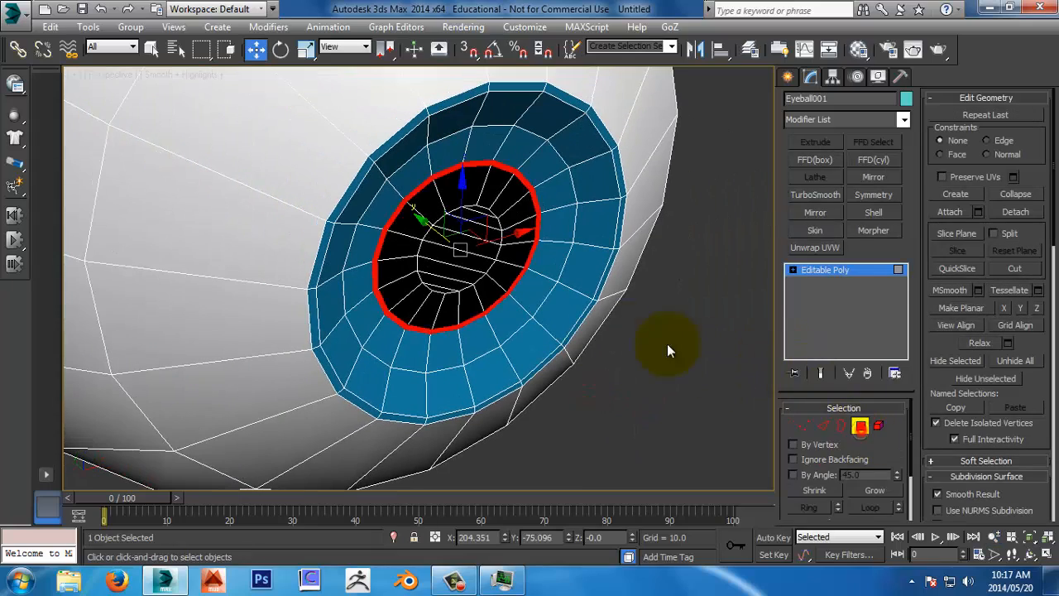
click(444, 286)
ctrl+click(439, 289)
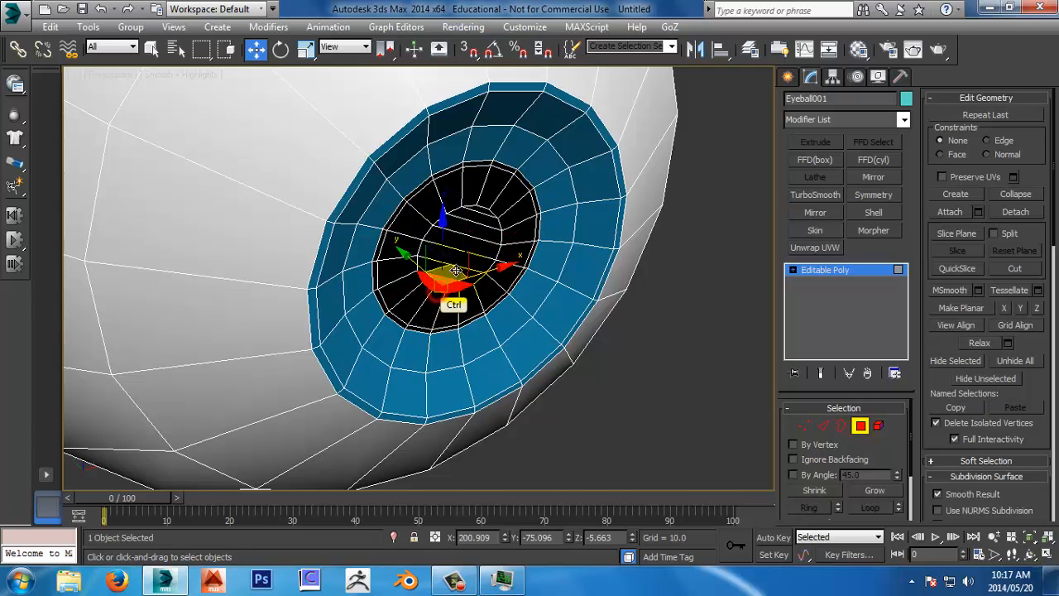
ctrl+click(456, 266)
ctrl+click(468, 259)
alt+middle_drag(490, 251, 527, 210)
ctrl+click(490, 250)
ctrl+click(490, 231)
ctrl+click(488, 218)
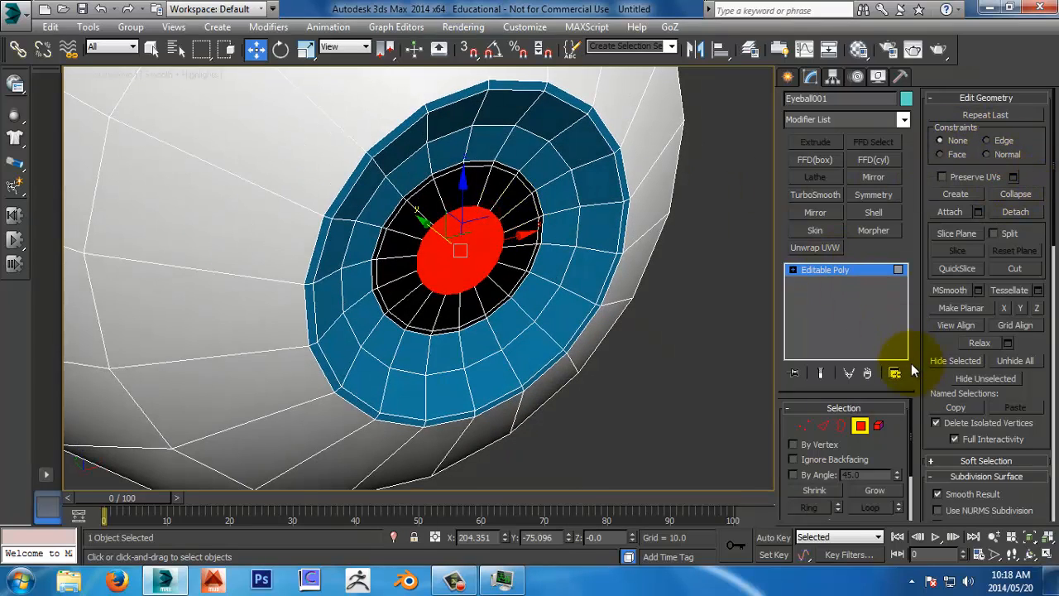
Step: Grow the selection to cover the whole pupil with its rim, and scale it uniformly down to a small pupil
click(886, 490)
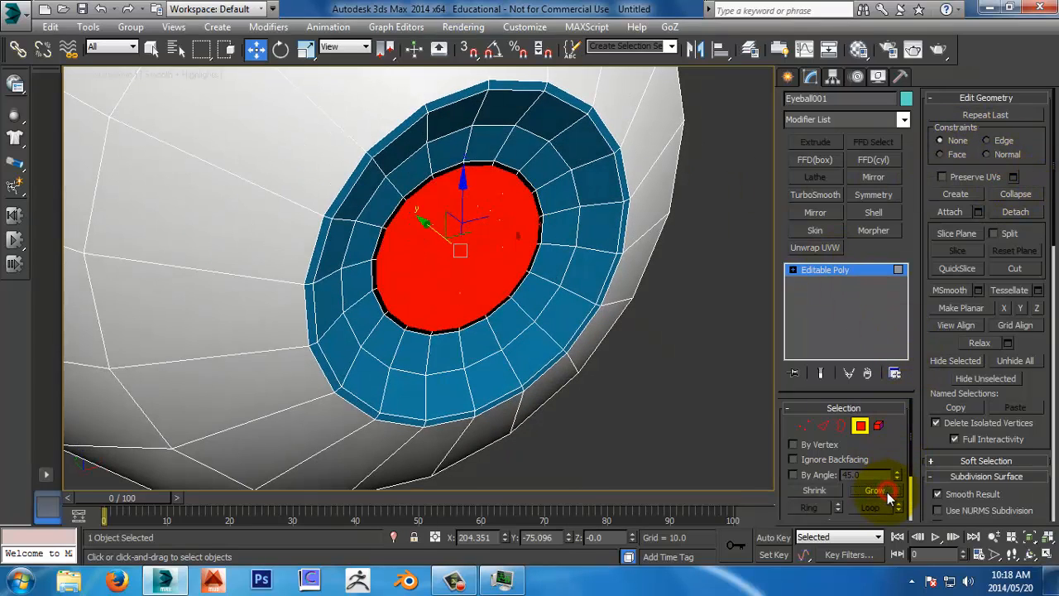
alt+middle_drag(598, 259, 589, 241)
key(r)
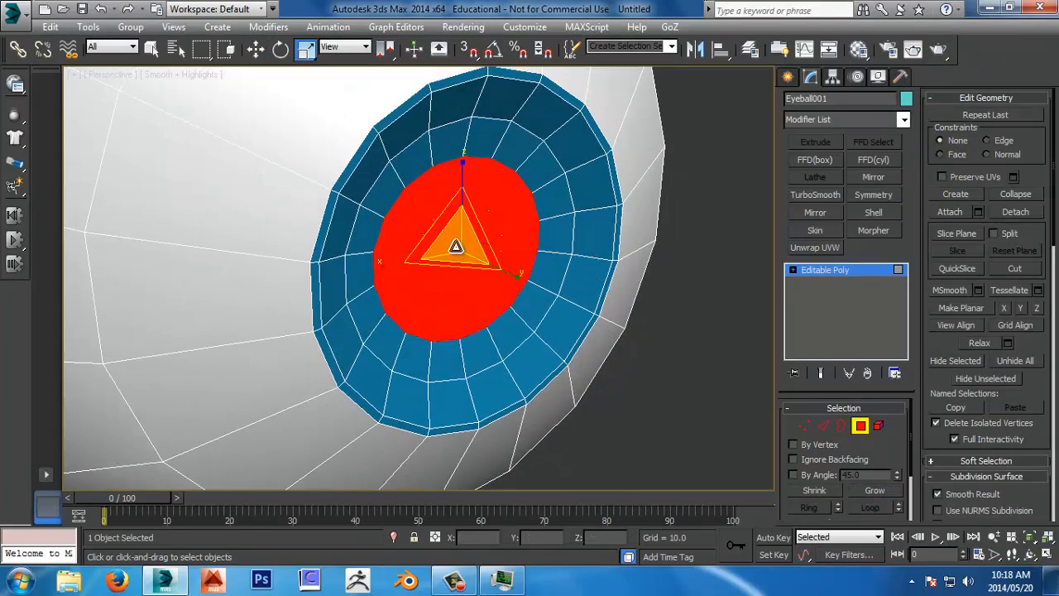
drag(461, 238, 493, 381)
alt+middle_drag(586, 282, 572, 317)
scroll(572, 317, down, 4)
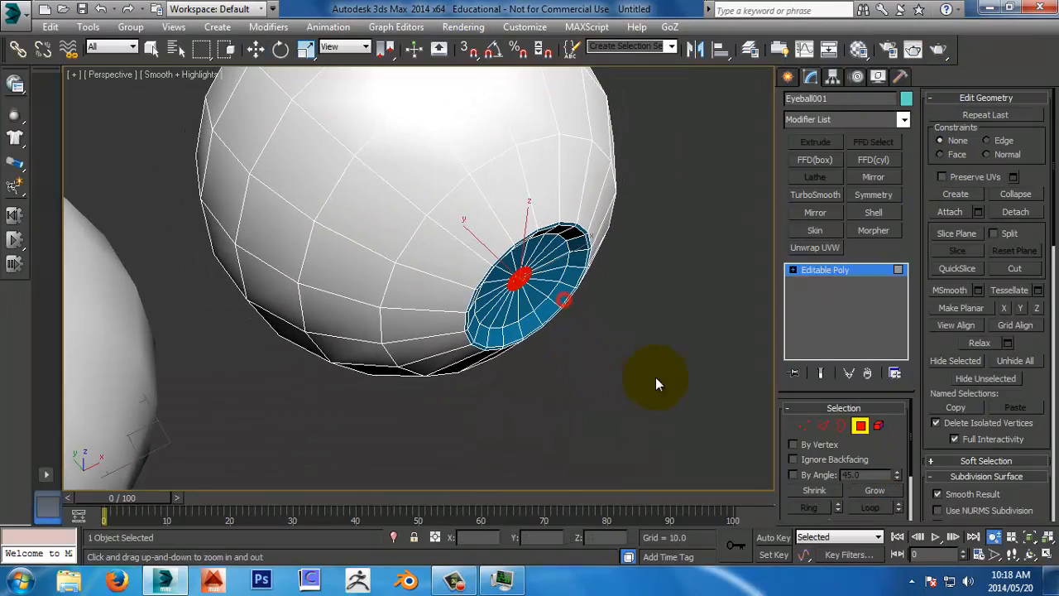
Step: Scale down the middle iris edge loop on the eyeball copy and leave edge editing
key(w)
click(823, 426)
key(r)
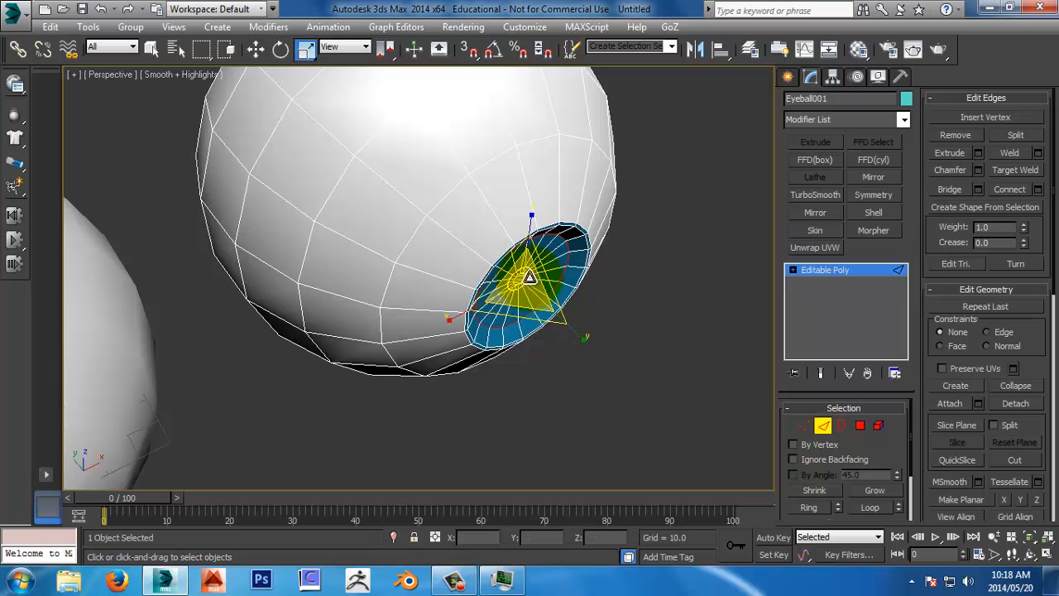
alt+middle_drag(538, 364, 759, 298)
scroll(534, 290, down, 4)
key(w)
click(822, 430)
Step: Compare both eyeballs with edged faces switched on and off, and select the original eyeball
click(669, 355)
key(F4)
key(F4)
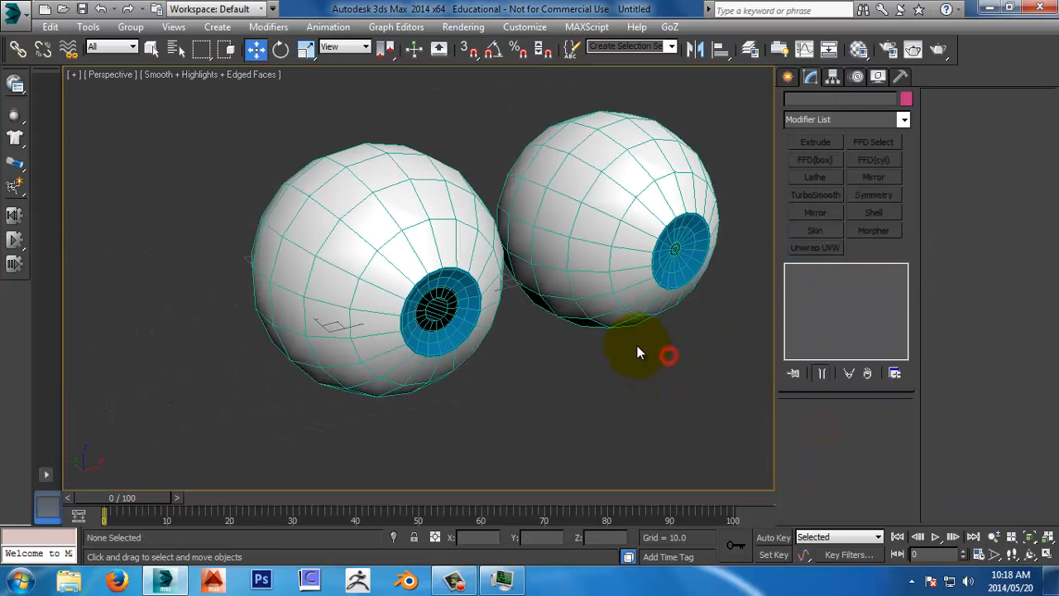
click(479, 225)
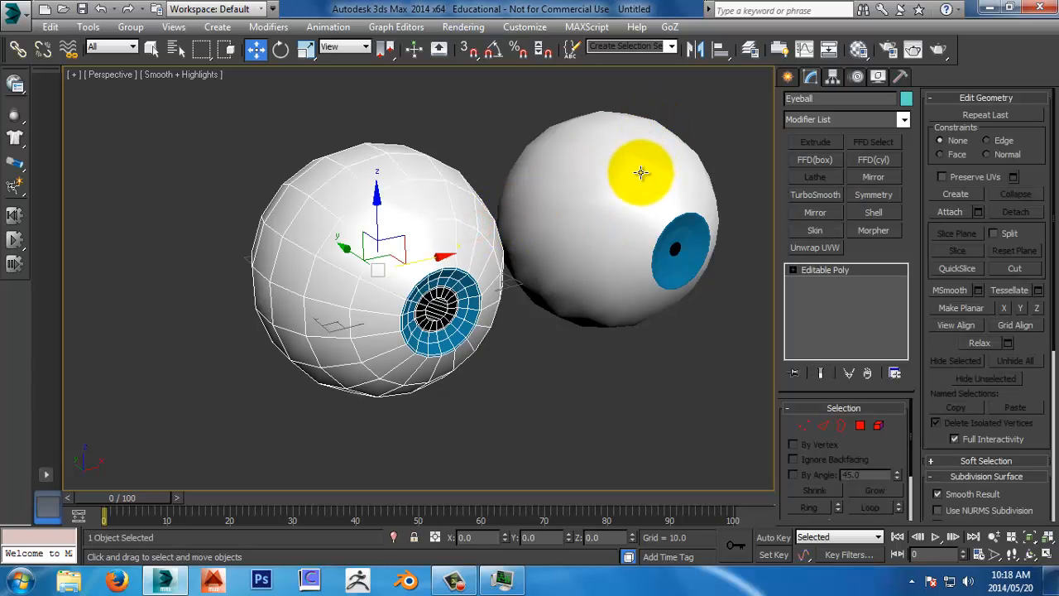
Step: Save the scene as Eye_01 in the Lesson_06 > Tuesday > Class_02 folder
key(ctrl+s)
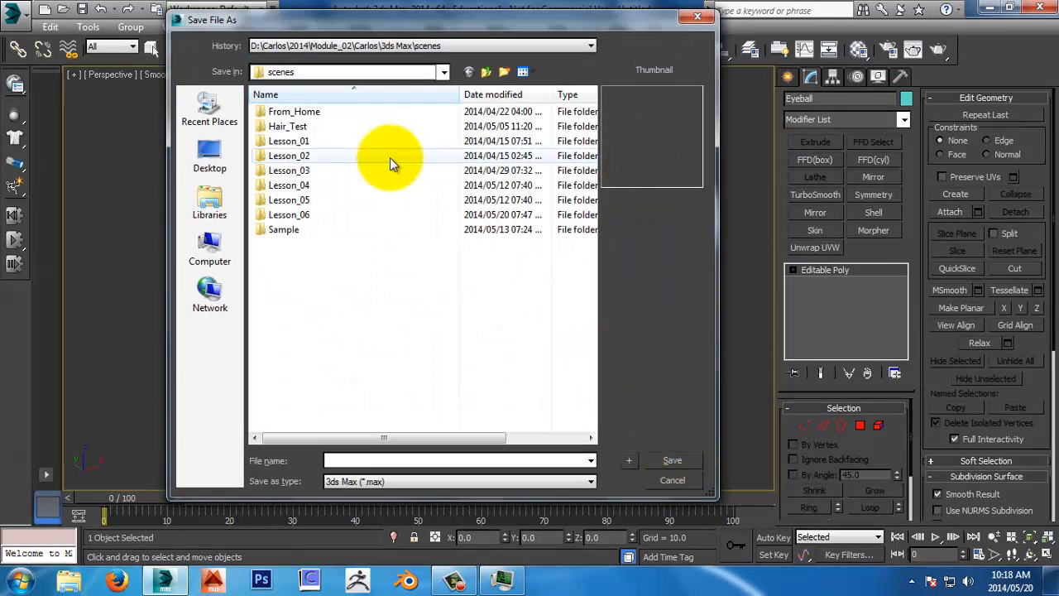
double_click(320, 213)
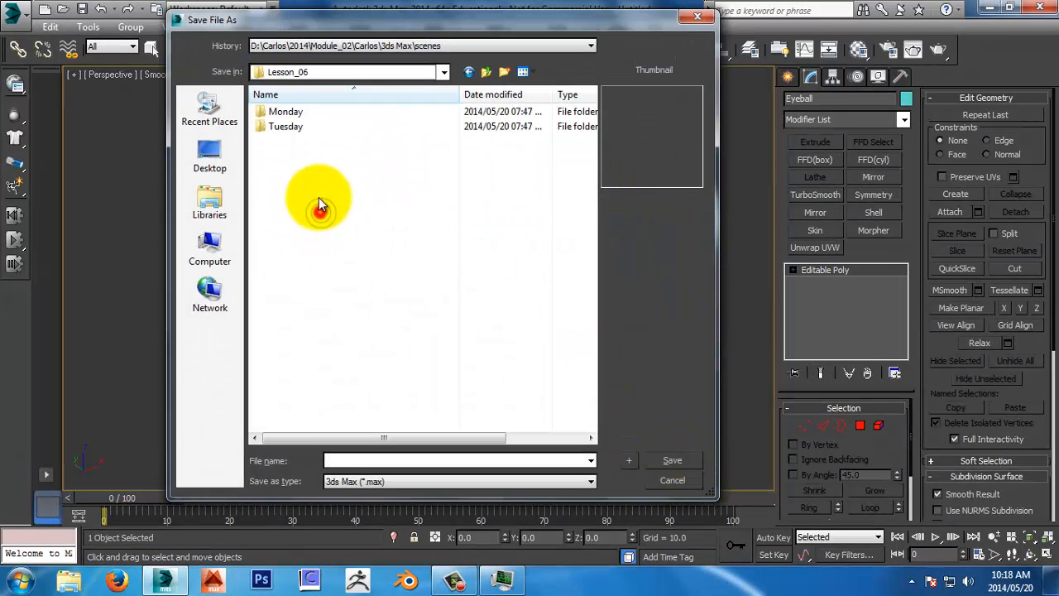
double_click(309, 127)
double_click(308, 128)
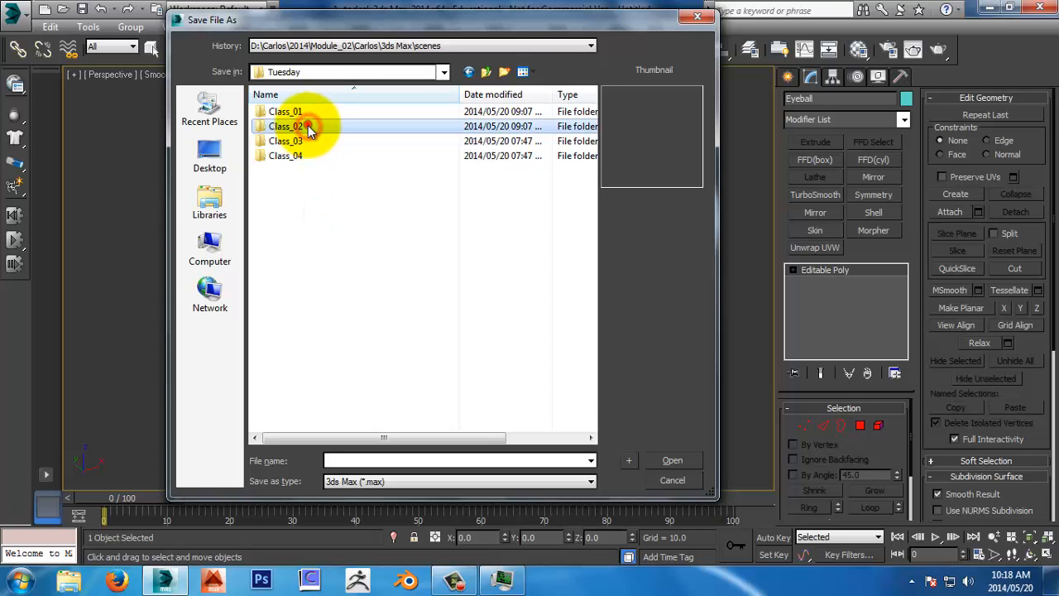
click(399, 459)
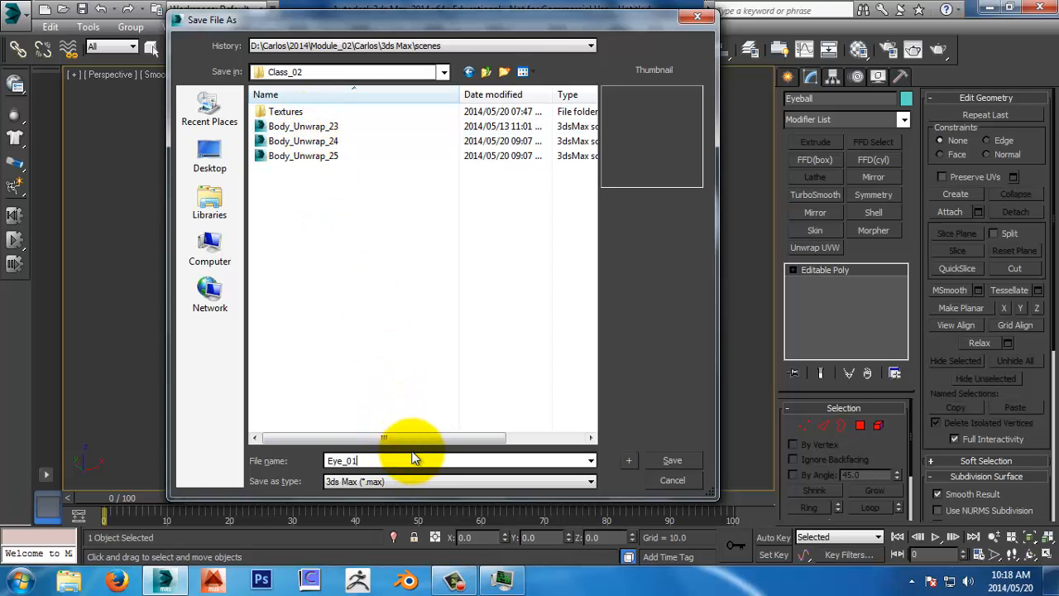
key(Return)
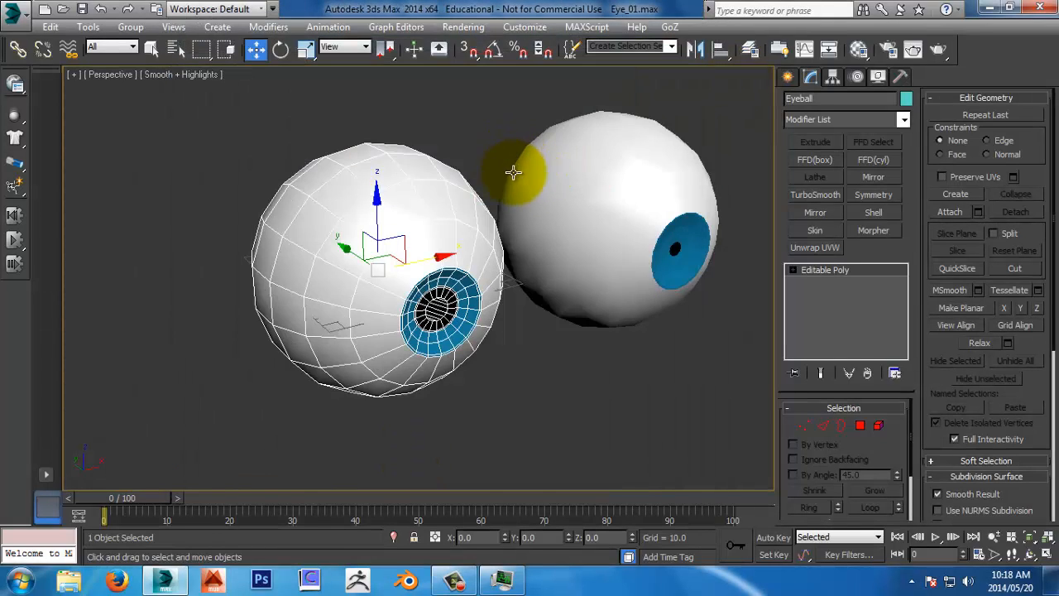
Step: Add a Morpher modifier to the original eyeball
middle_drag(632, 171, 581, 182)
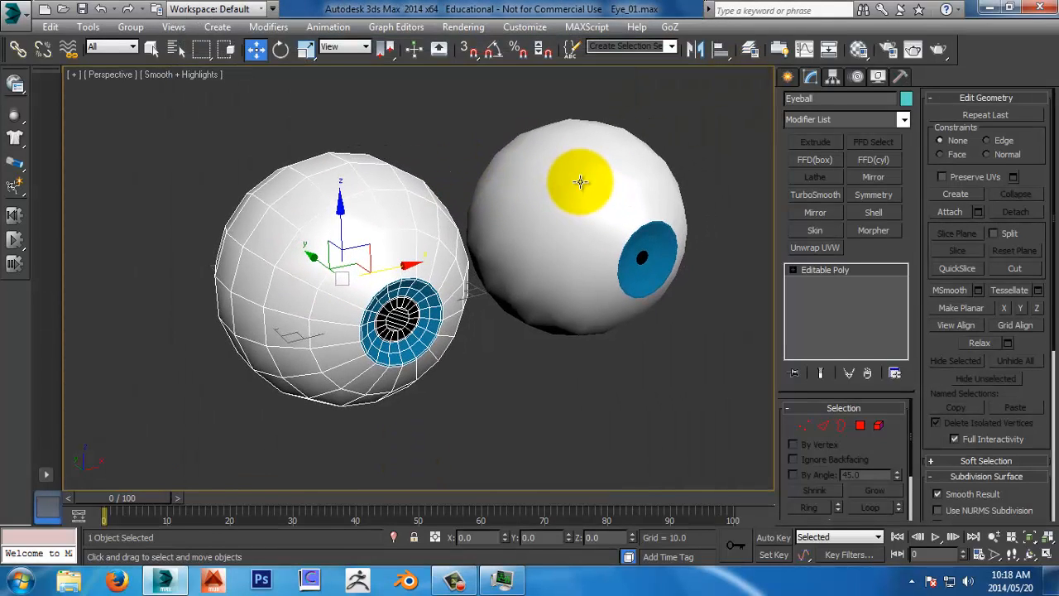
mouse_move(580, 182)
mouse_down()
mouse_move(646, 207)
mouse_move(627, 201)
mouse_up()
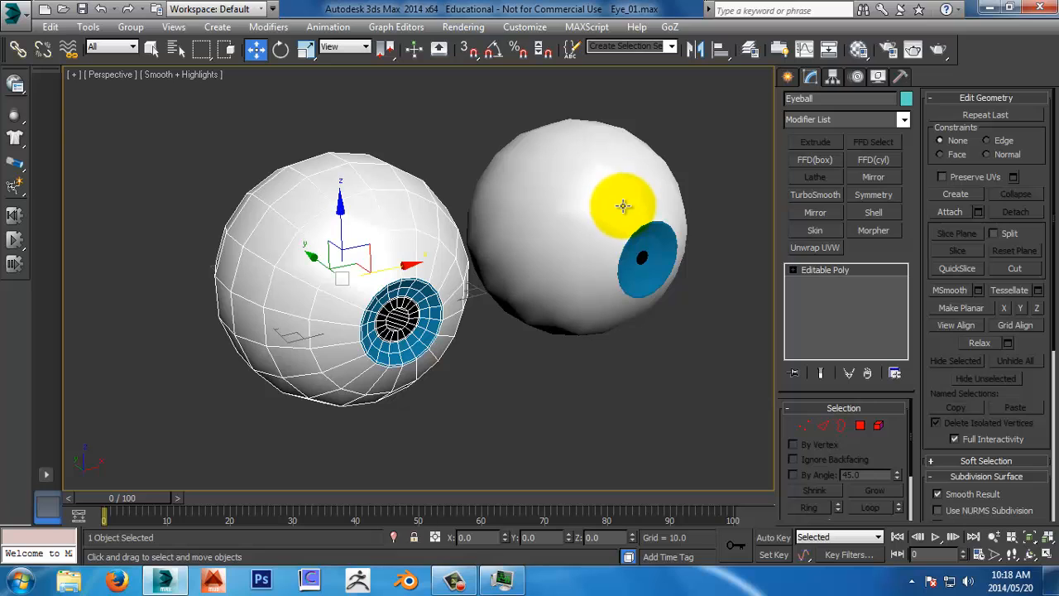
middle_drag(602, 171, 590, 156)
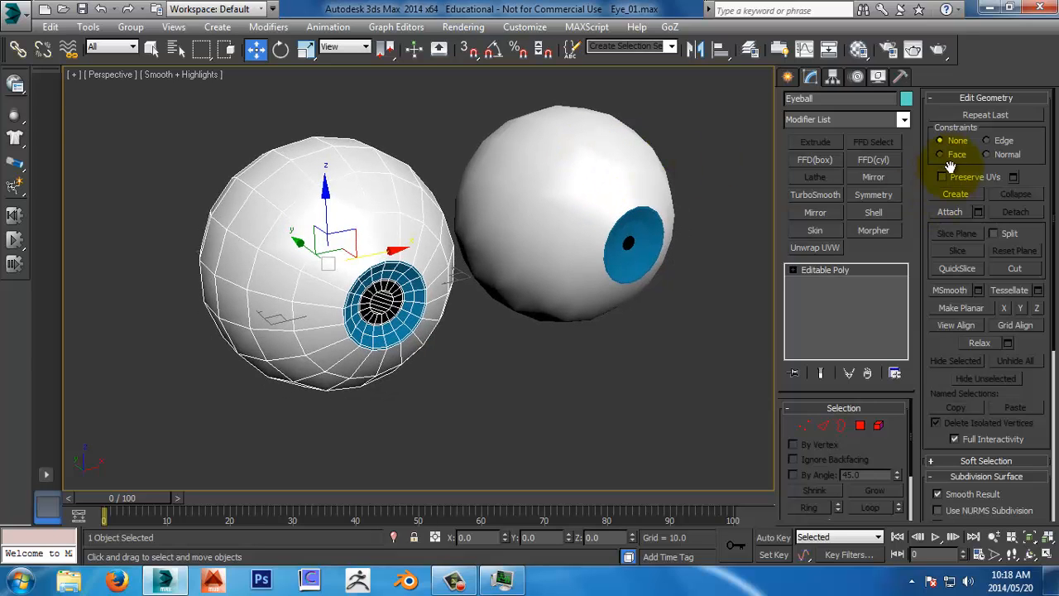
click(904, 121)
drag(906, 170, 914, 315)
scroll(910, 306, down, 1)
click(886, 243)
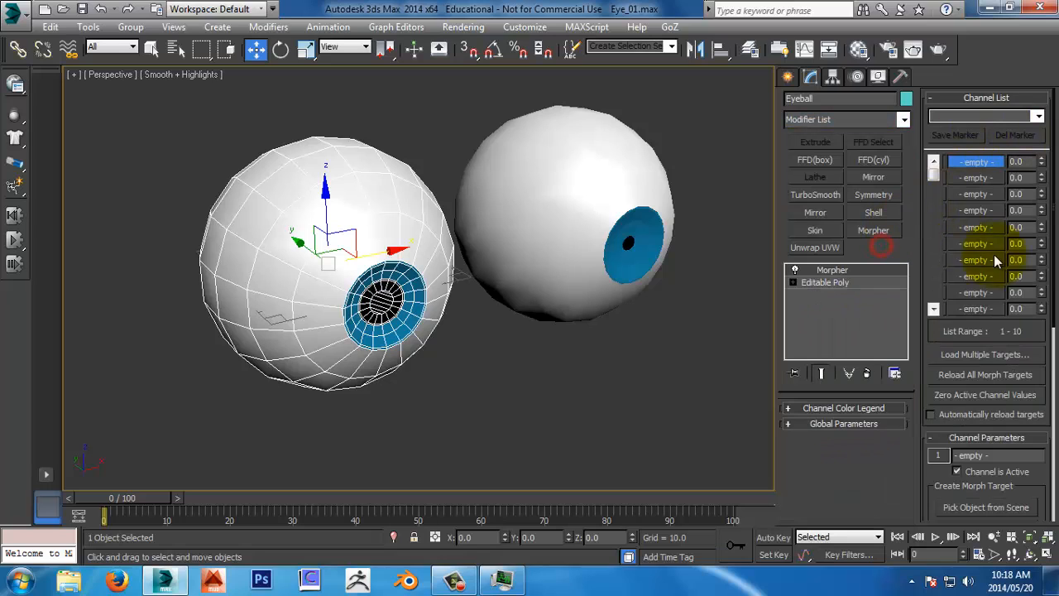
Step: Load the eyeball copy as the first Morpher channel's target, then test its strength with edged faces on and set it back to 0
right_click(985, 163)
click(981, 170)
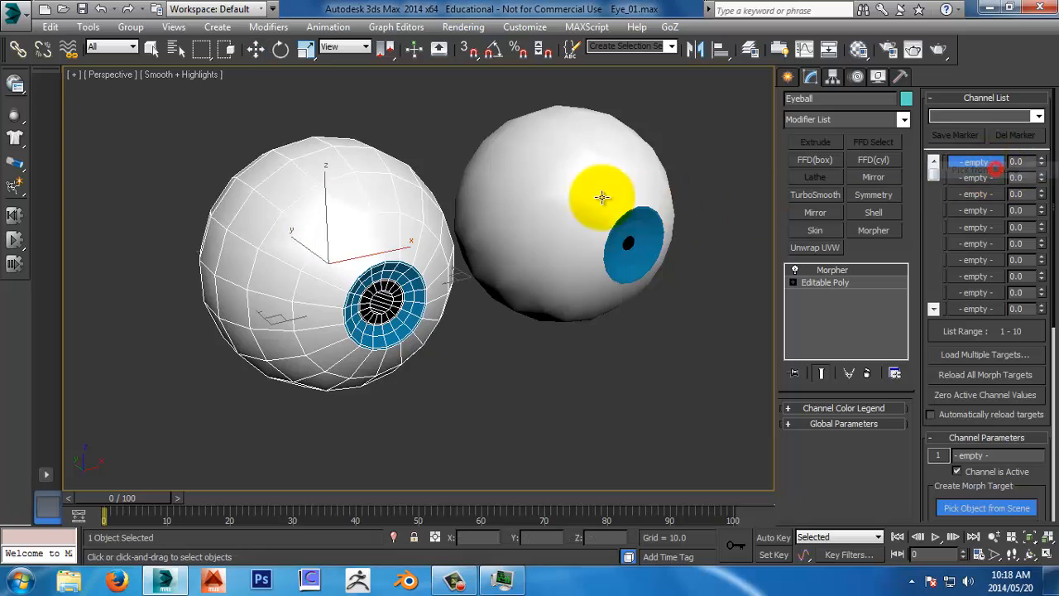
click(604, 190)
middle_drag(694, 236, 723, 222)
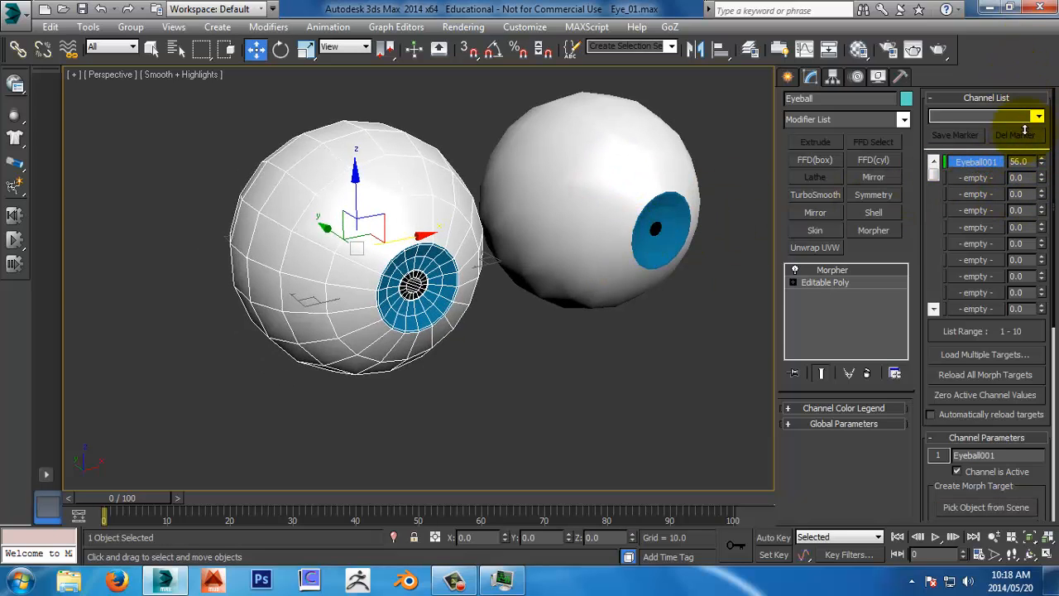
key(F4)
drag(1040, 161, 1014, 210)
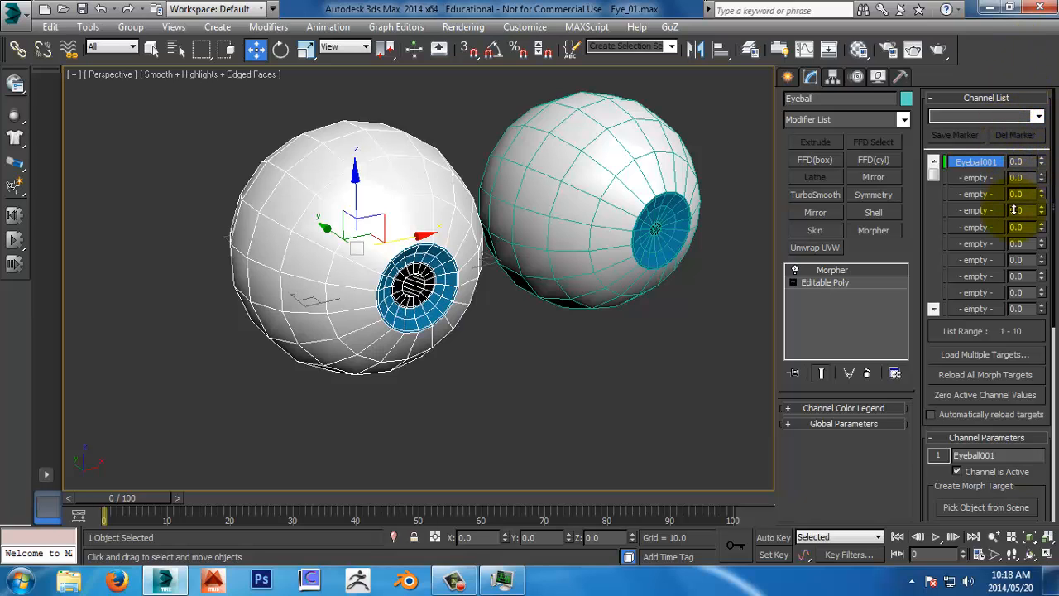
Step: Remove the Morpher modifier from the original eyeball and delete the small-pupil copy
click(868, 373)
middle_drag(697, 257, 695, 267)
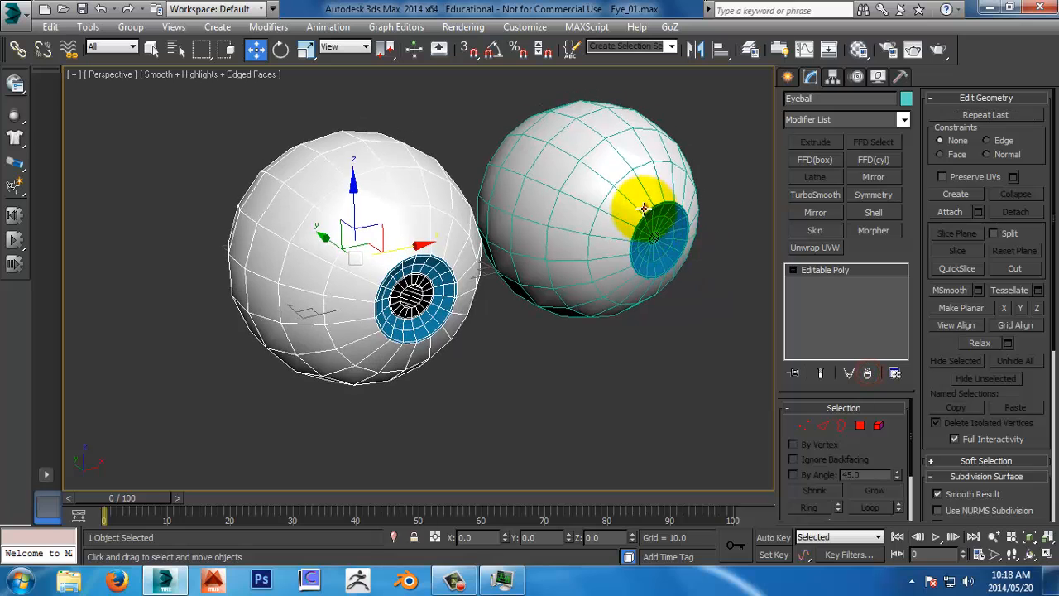
click(645, 207)
key(Delete)
middle_drag(650, 163, 639, 183)
Step: Smooth the remaining eyeball with a TurboSmooth modifier and look closely at the iris
click(404, 273)
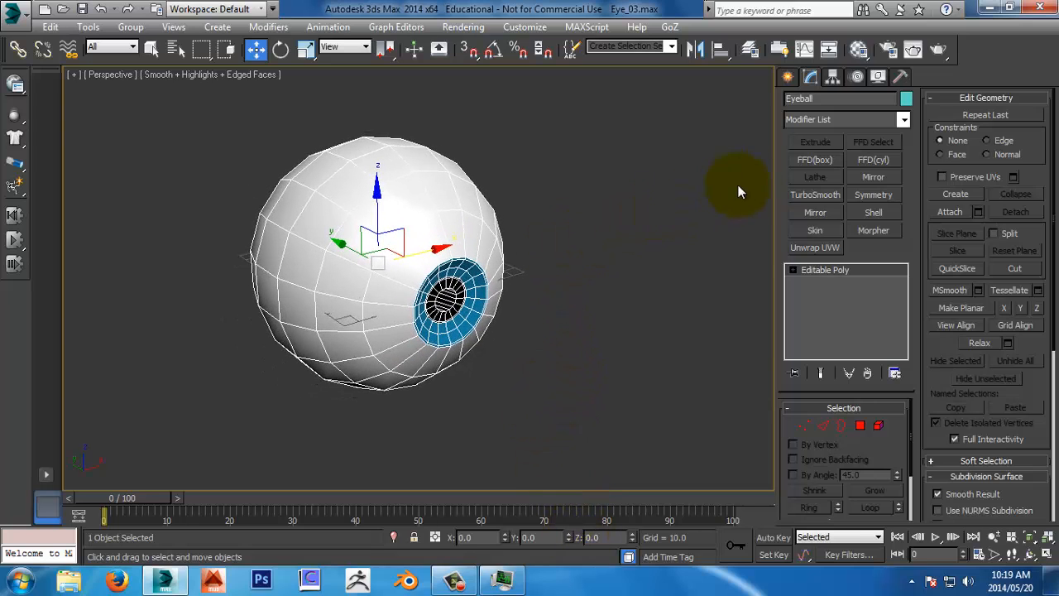
middle_drag(714, 248, 726, 245)
click(815, 194)
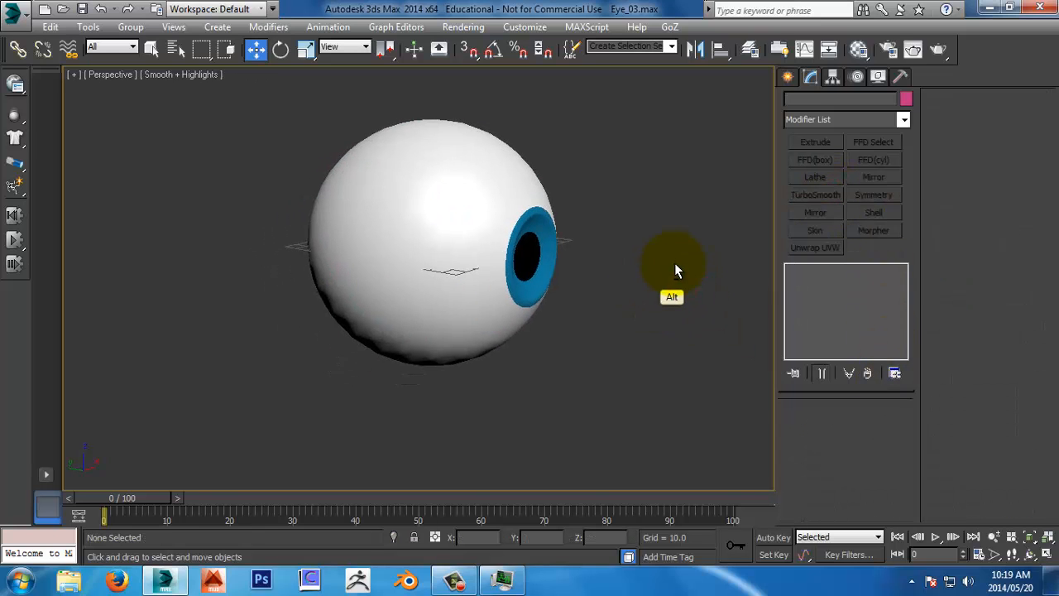
scroll(603, 273, up, 5)
middle_drag(568, 277, 598, 323)
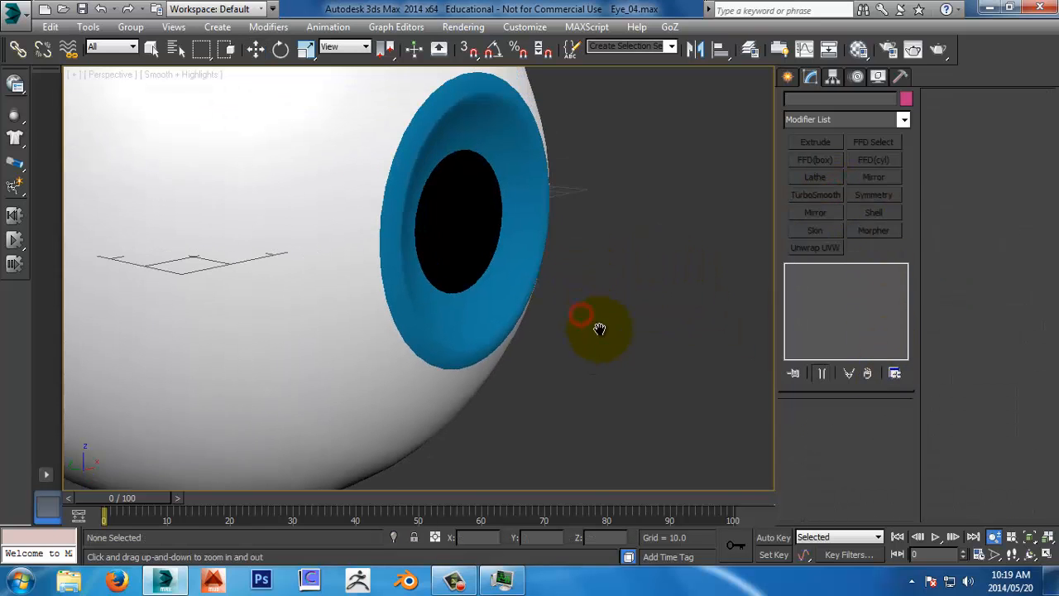
Step: At the Editable Poly's polygon level, select the narrow outermost ring of polygons around the iris
click(408, 174)
click(828, 283)
click(861, 426)
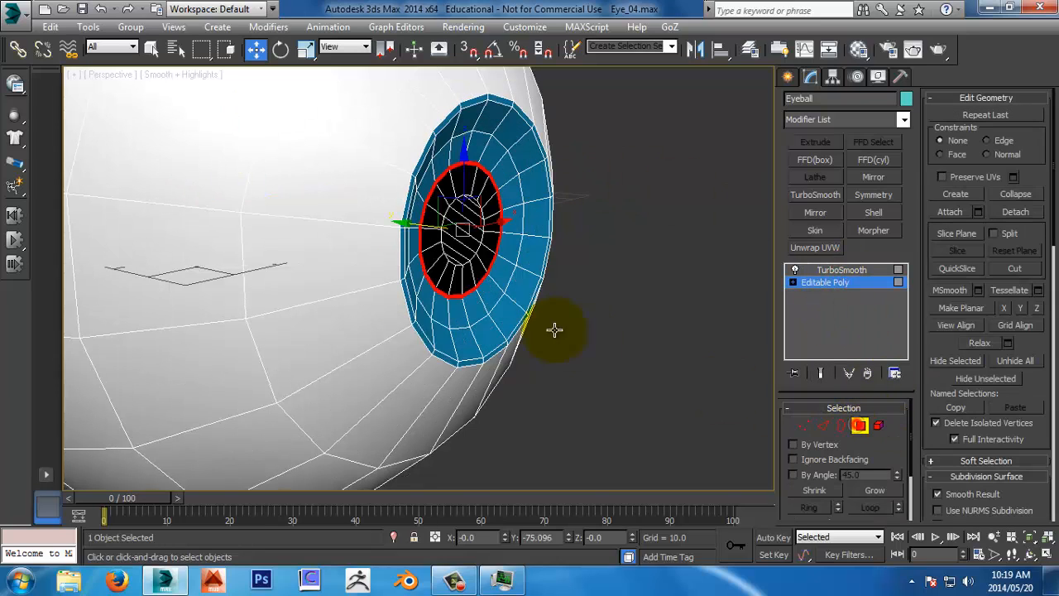
click(422, 348)
shift+click(449, 358)
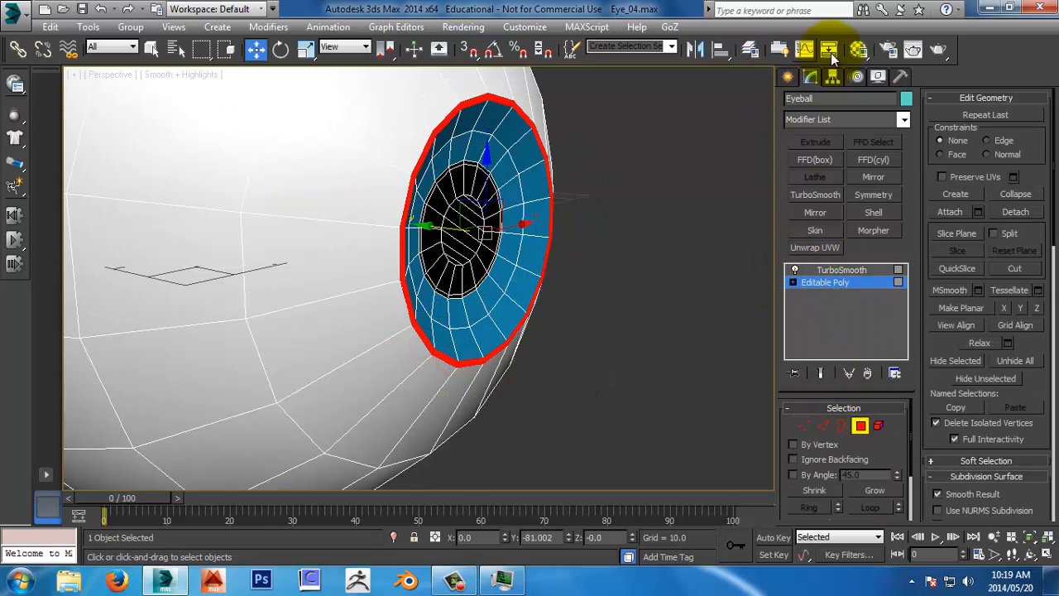
Step: Assign the white 01 - Default material to the selected outer iris ring, then leave polygon editing and deselect the eyeball
click(858, 50)
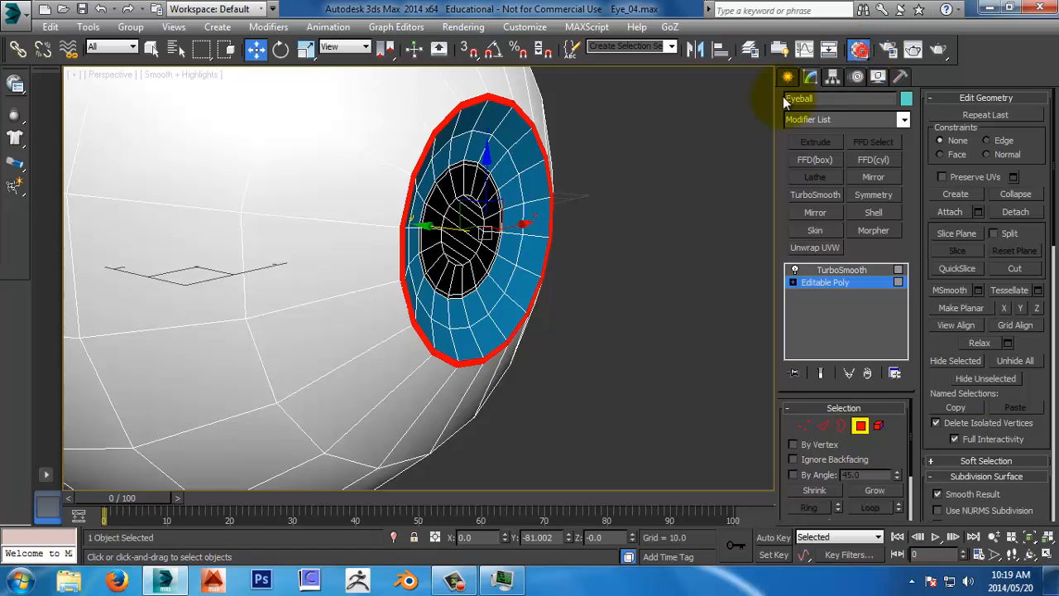
click(753, 130)
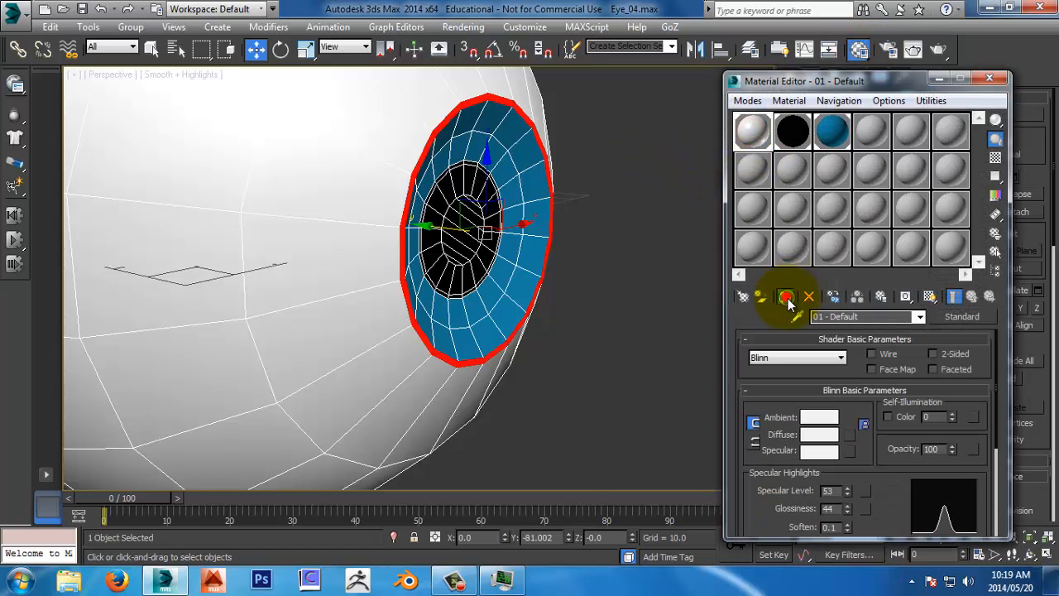
click(991, 78)
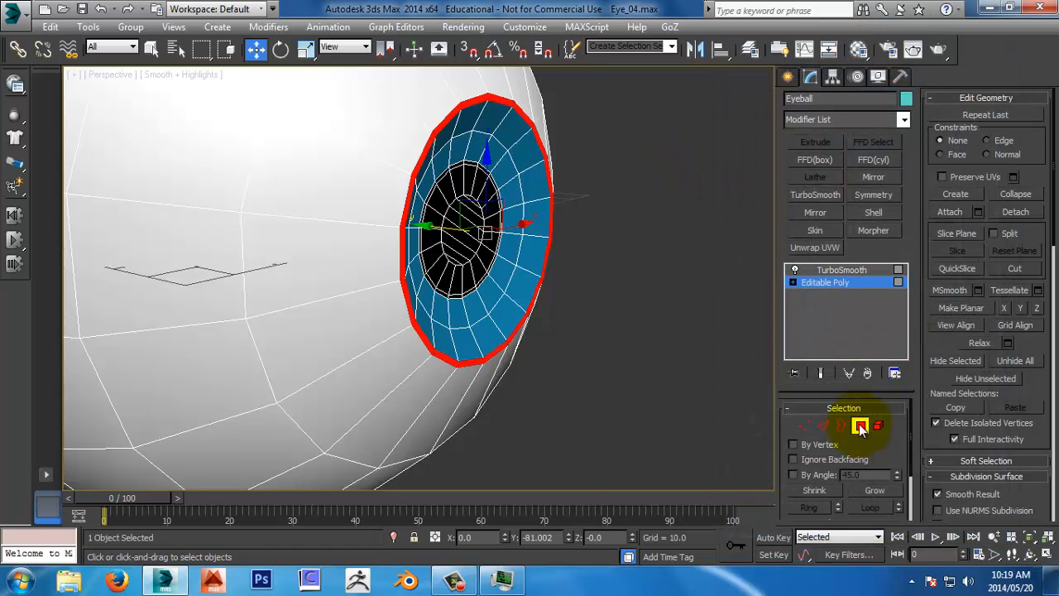
click(686, 372)
scroll(686, 364, down, 4)
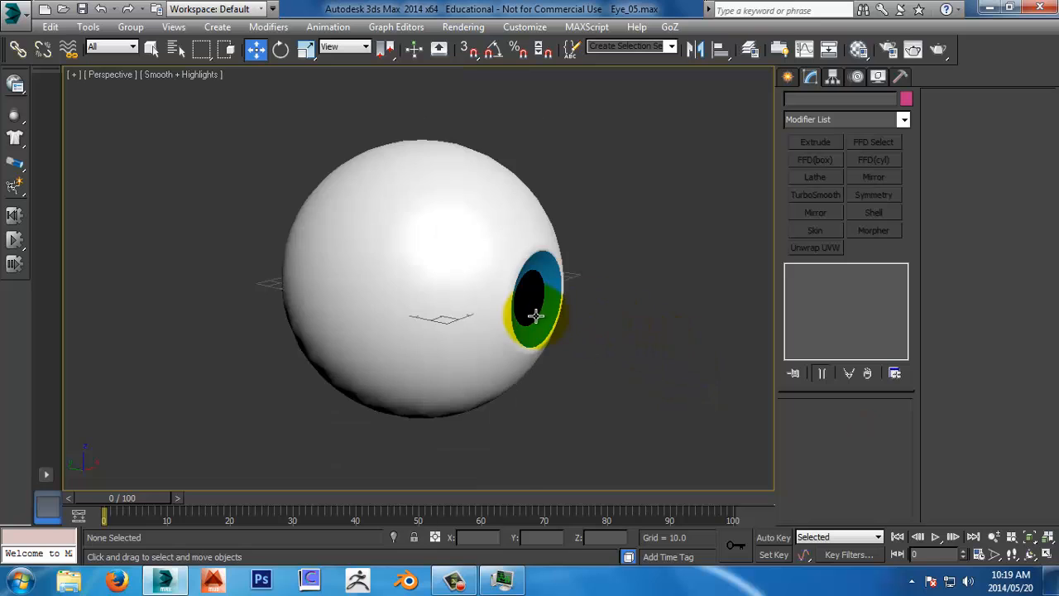
Step: Unhide the outer lens sphere surrounding the eyeball and select it
click(542, 314)
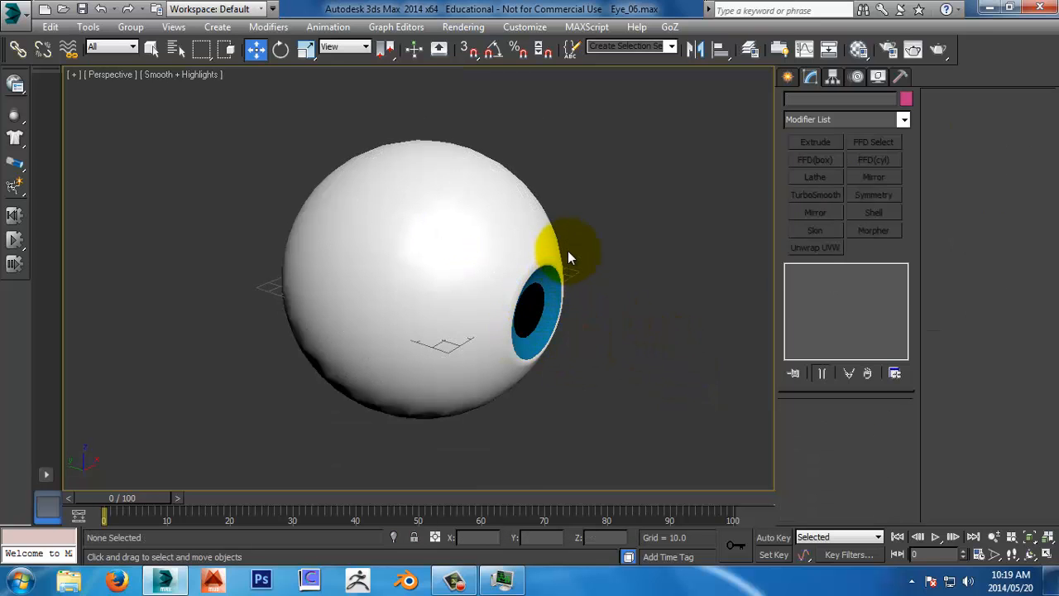
right_click(593, 275)
click(617, 207)
click(563, 263)
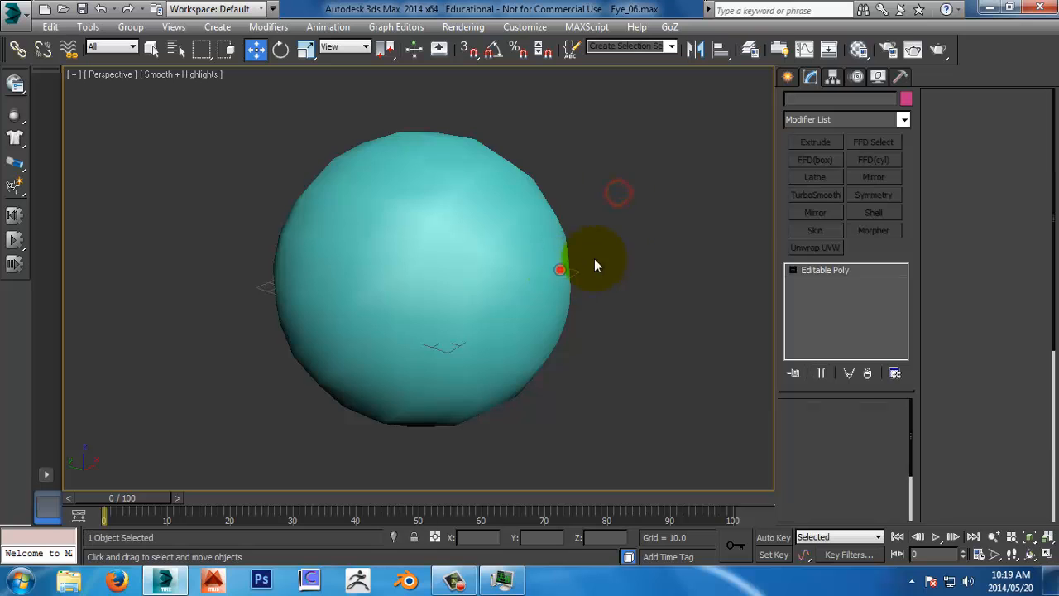
Step: Name the fourth, unused sample material Lens and assign it to the outer sphere
click(859, 48)
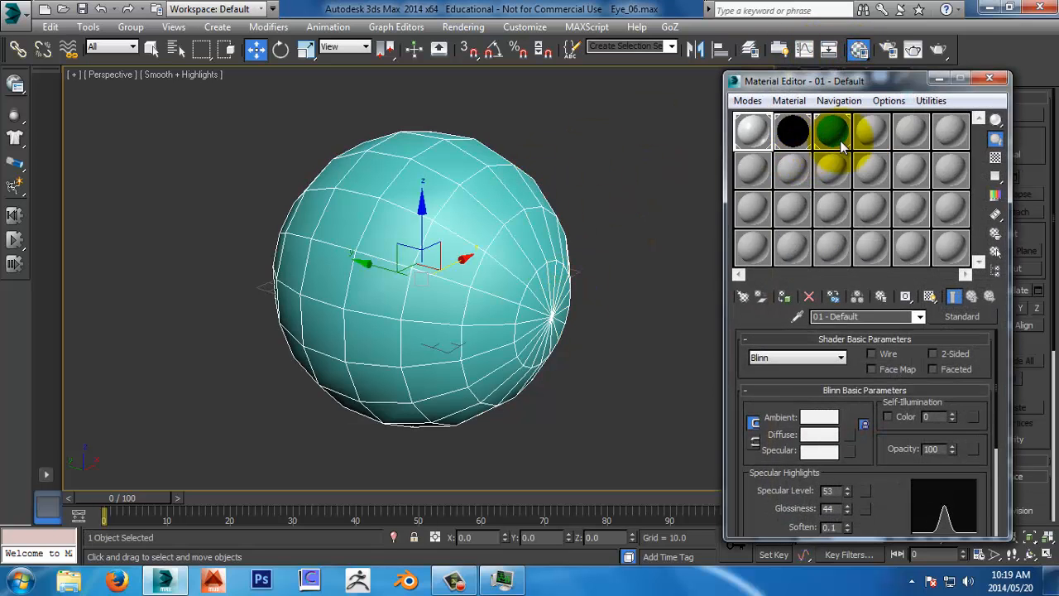
click(866, 317)
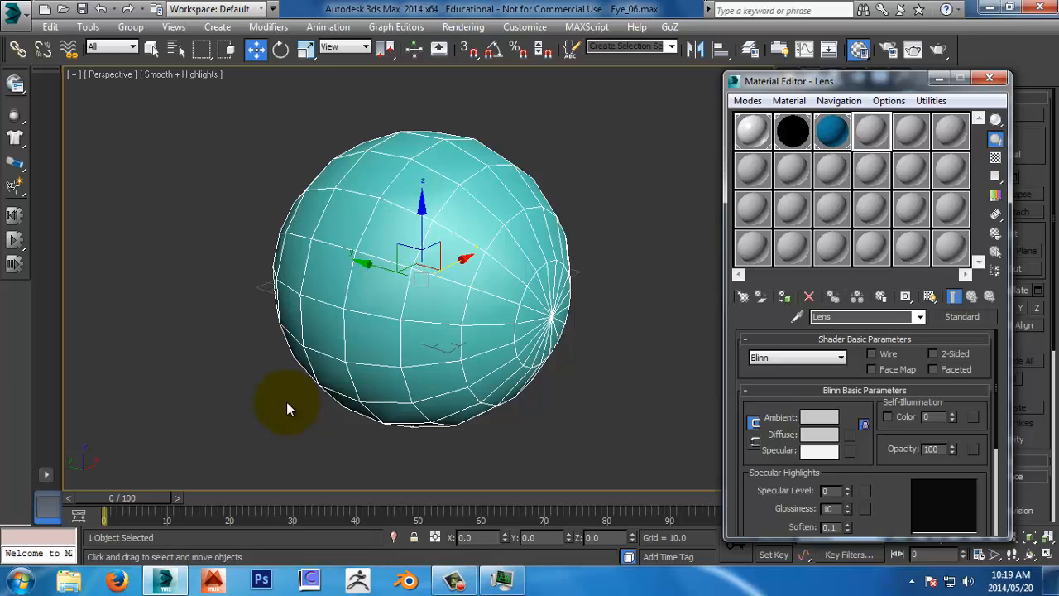
click(786, 298)
alt+middle_drag(624, 369, 629, 339)
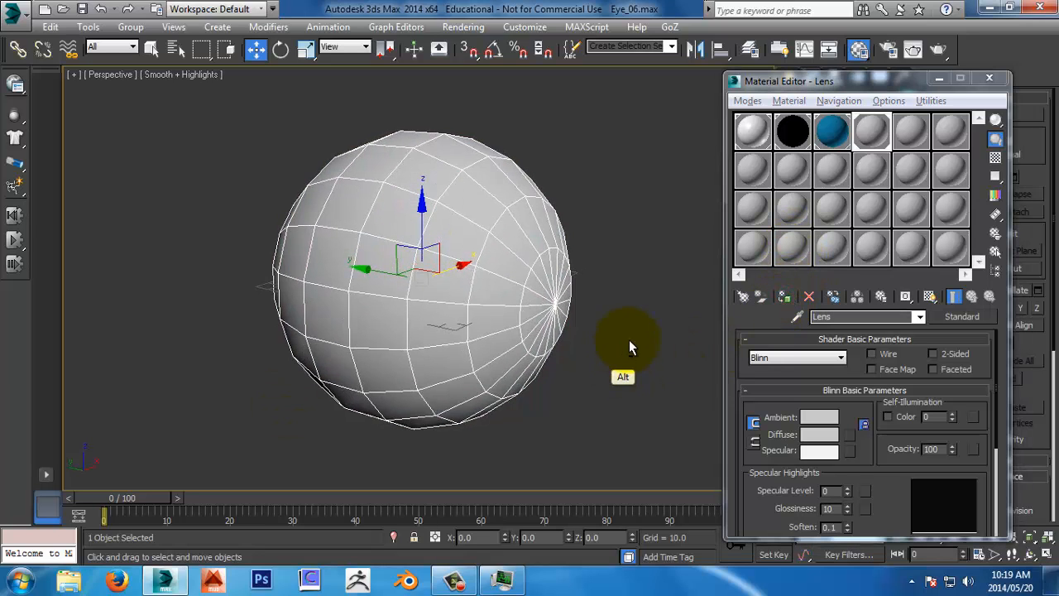
Step: Set the Lens material's opacity to 0 and show its enlarged preview against a checkered background
right_click(954, 449)
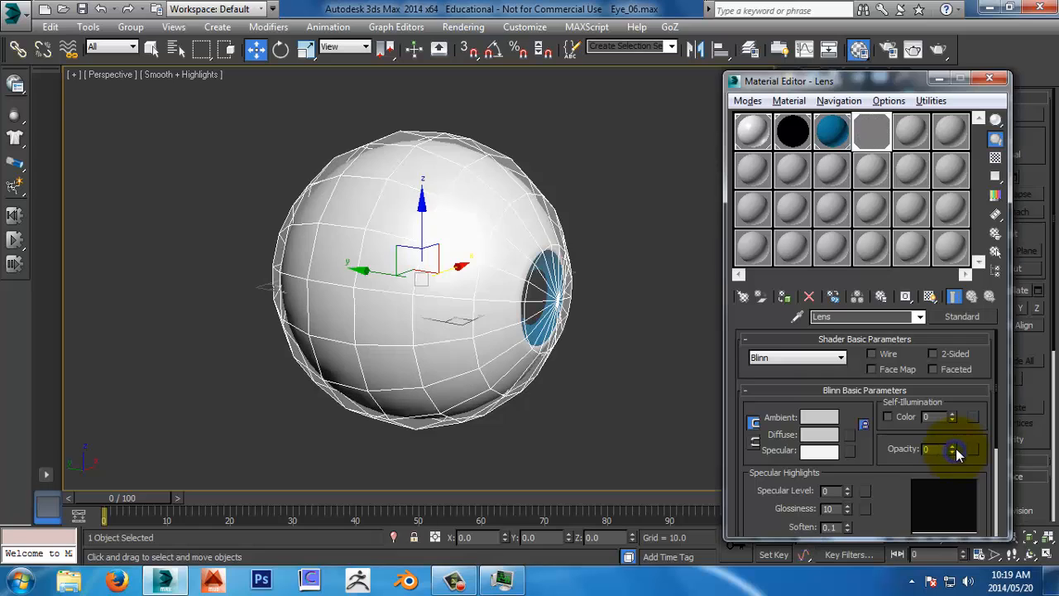
double_click(873, 130)
click(996, 157)
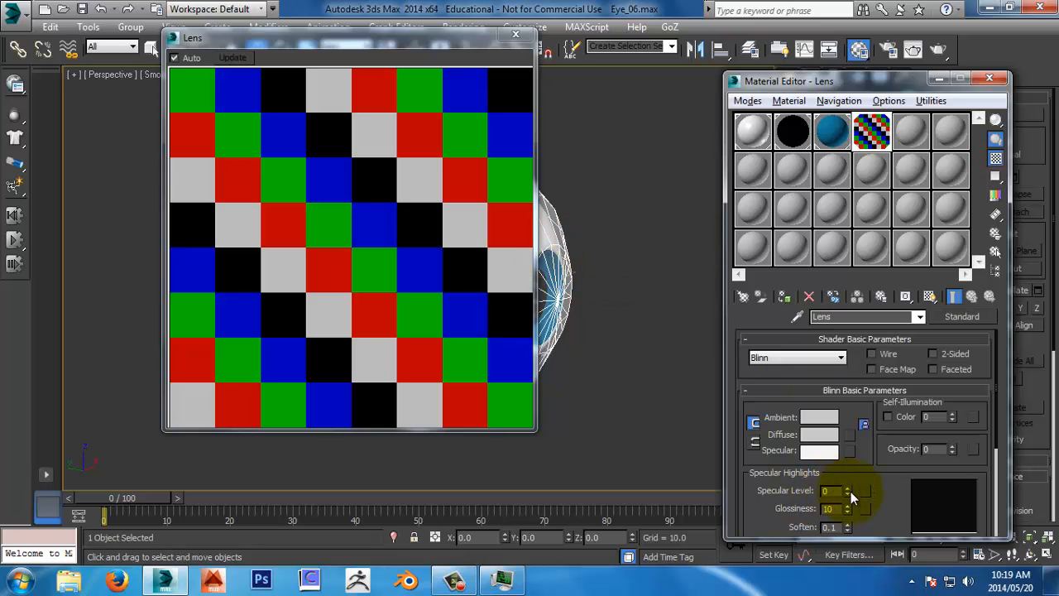
Step: Give the Lens material a specular level of 103 and a glossiness of 64, then close its preview and the Material Editor
drag(847, 494, 349, 171)
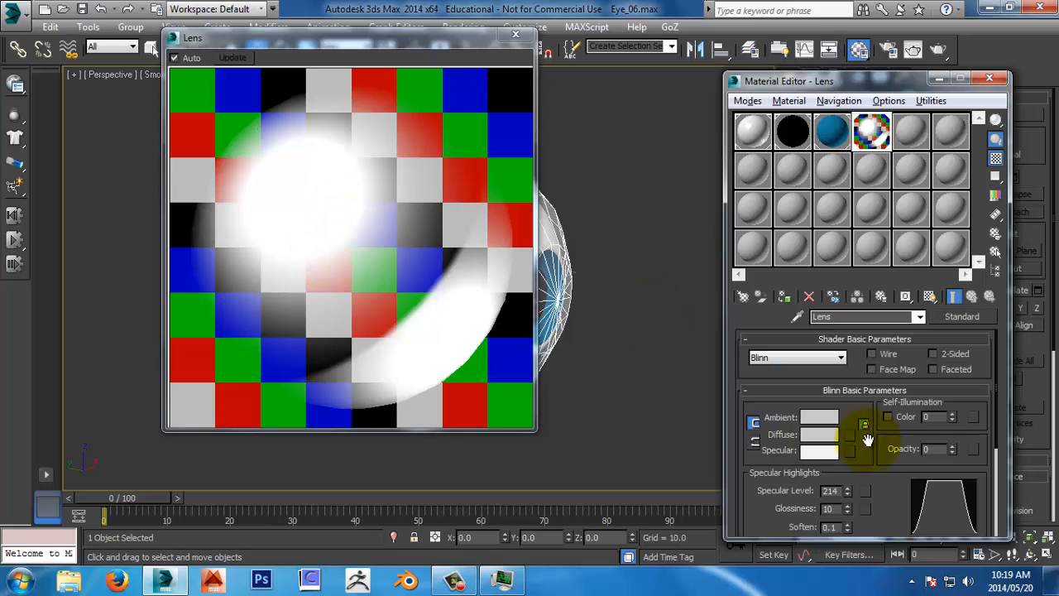
drag(849, 510, 858, 565)
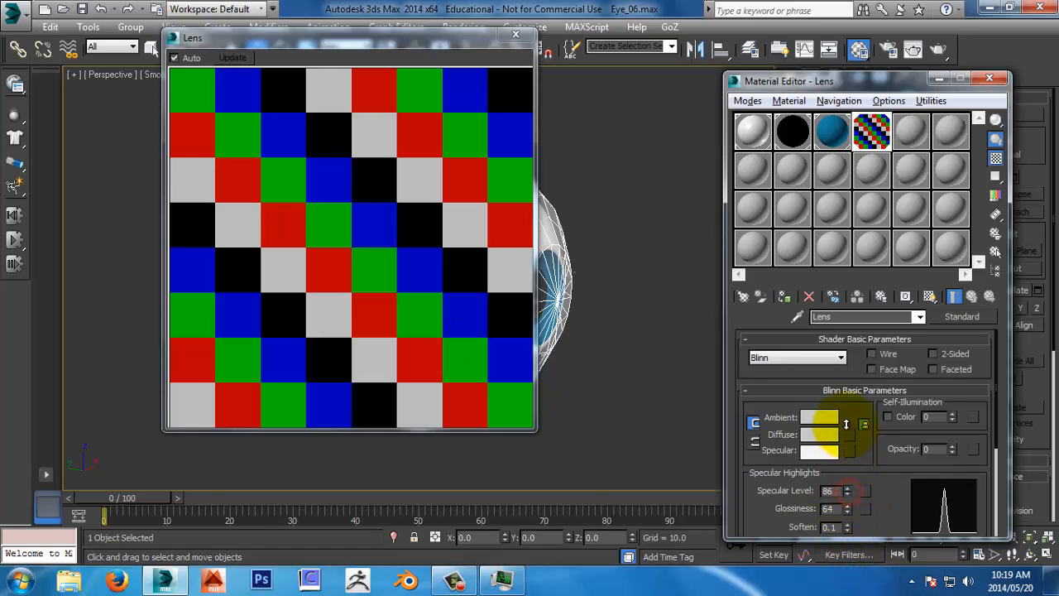
drag(846, 424, 843, 428)
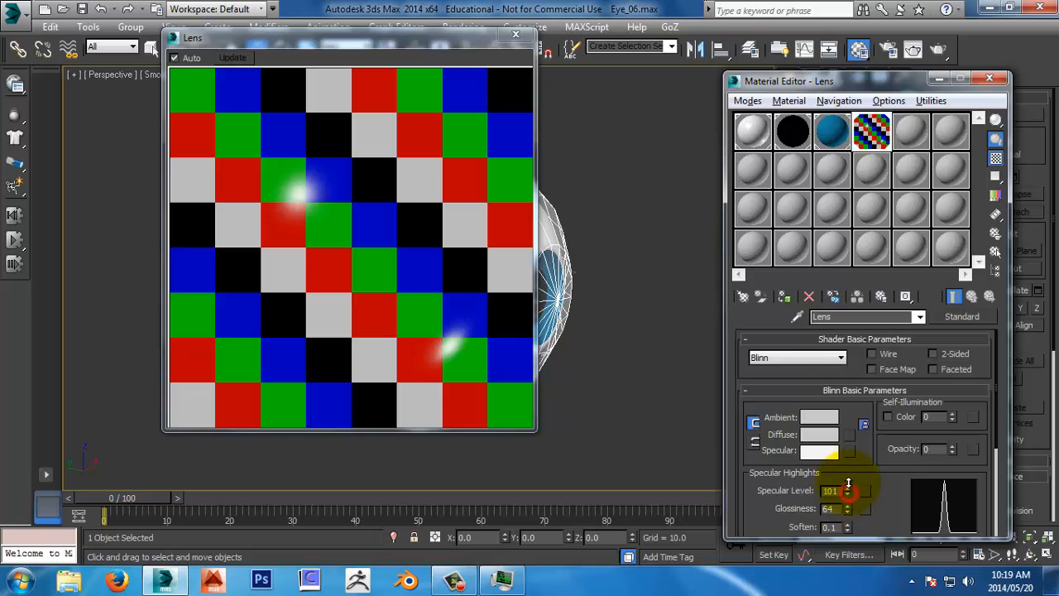
click(516, 34)
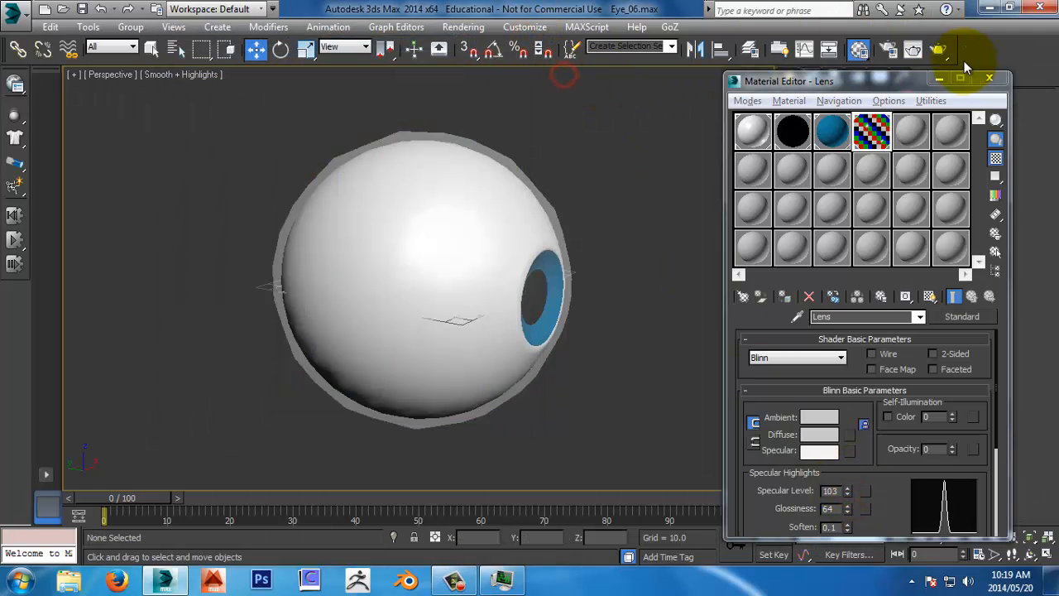
click(990, 80)
Step: In a wireframe left view, pull the Lens sphere's front pole vertex slightly outward from the eye
key(l)
middle_drag(570, 240, 592, 246)
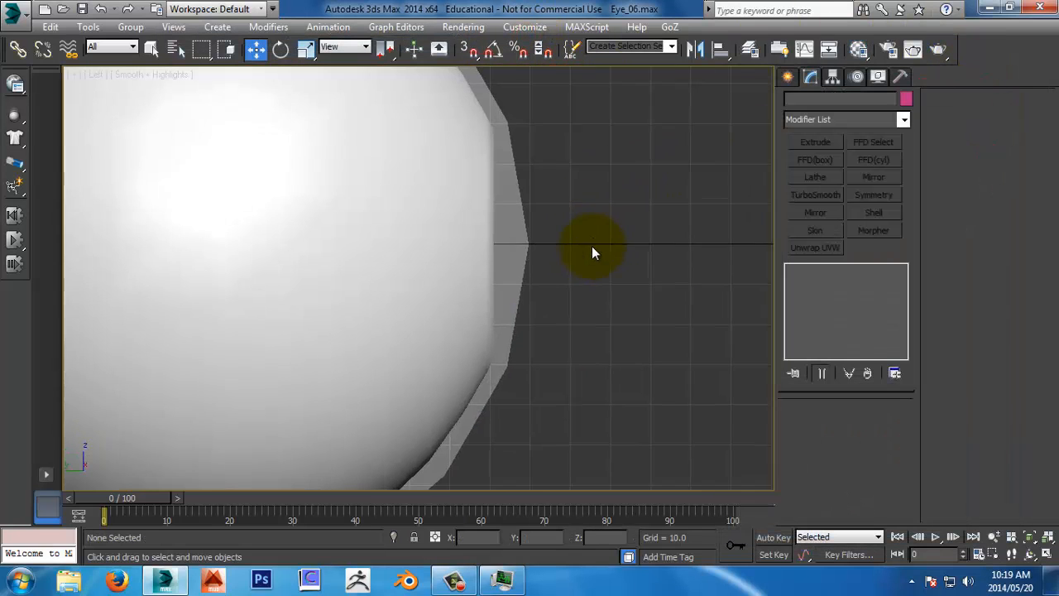
key(alt+z)
drag(581, 216, 586, 263)
key(F3)
key(w)
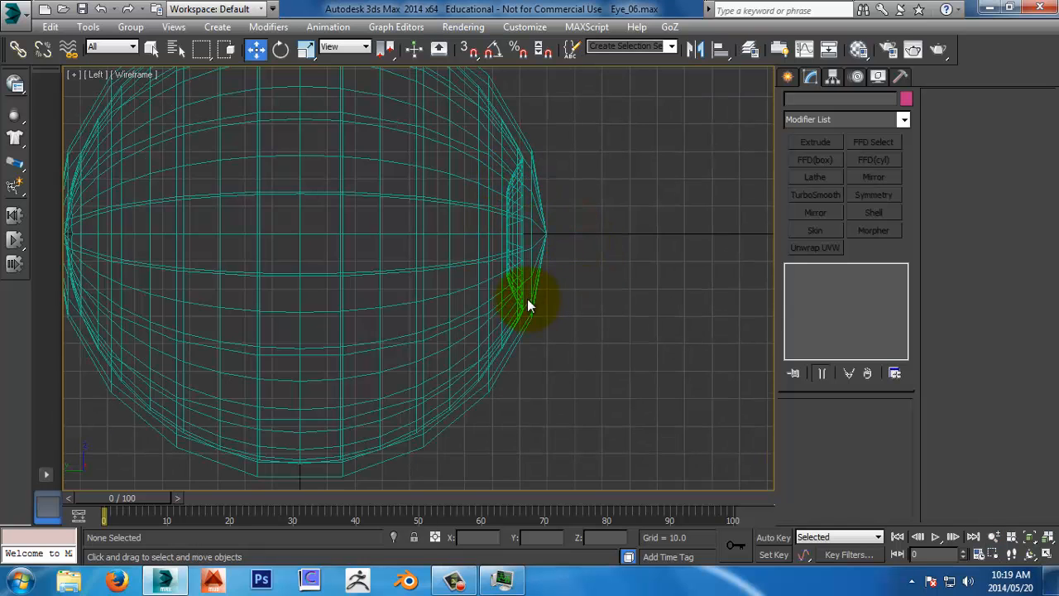
click(539, 228)
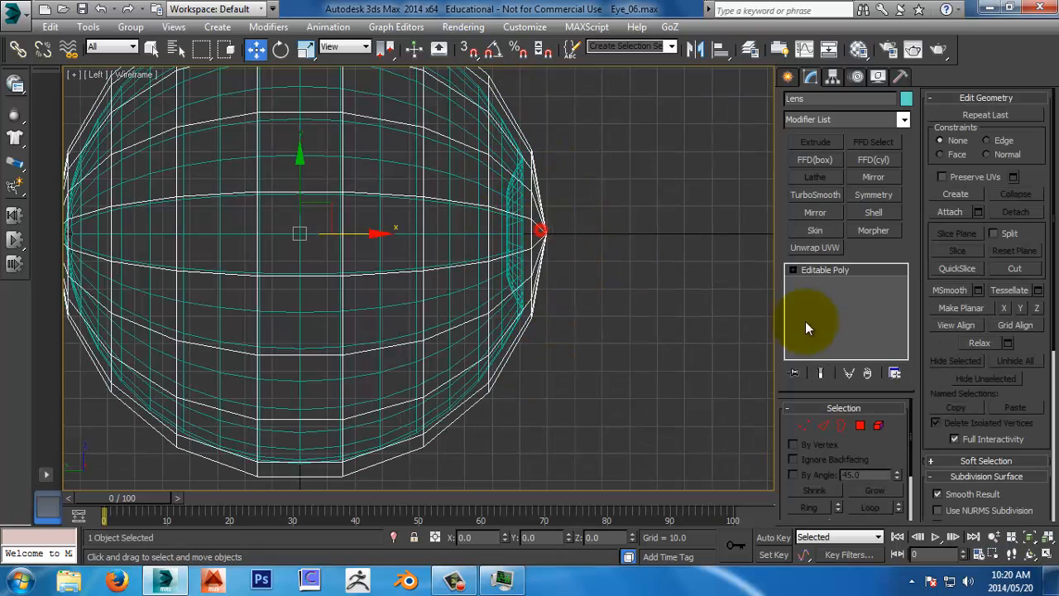
click(804, 425)
drag(546, 234, 566, 234)
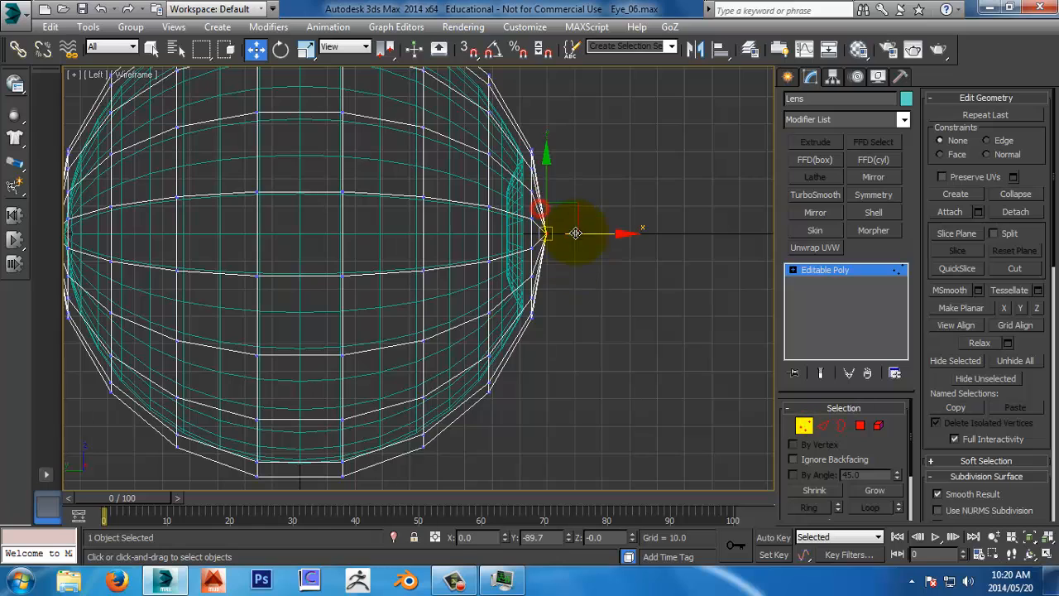
Step: Connect the edges radiating from the Lens's front pole with a new edge loop and scale that loop up to round the bulge
click(822, 425)
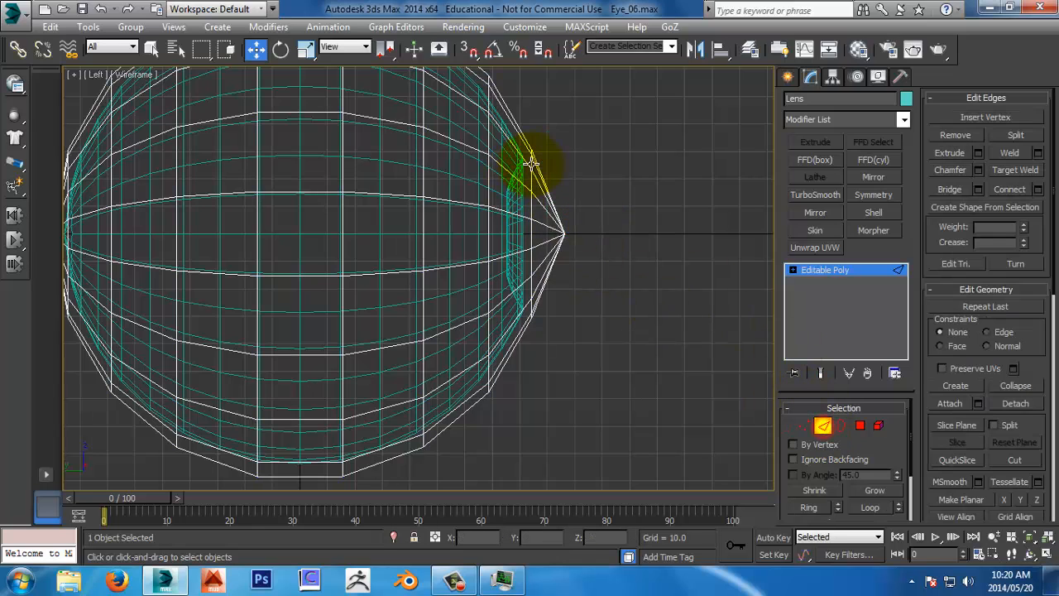
drag(551, 345, 551, 344)
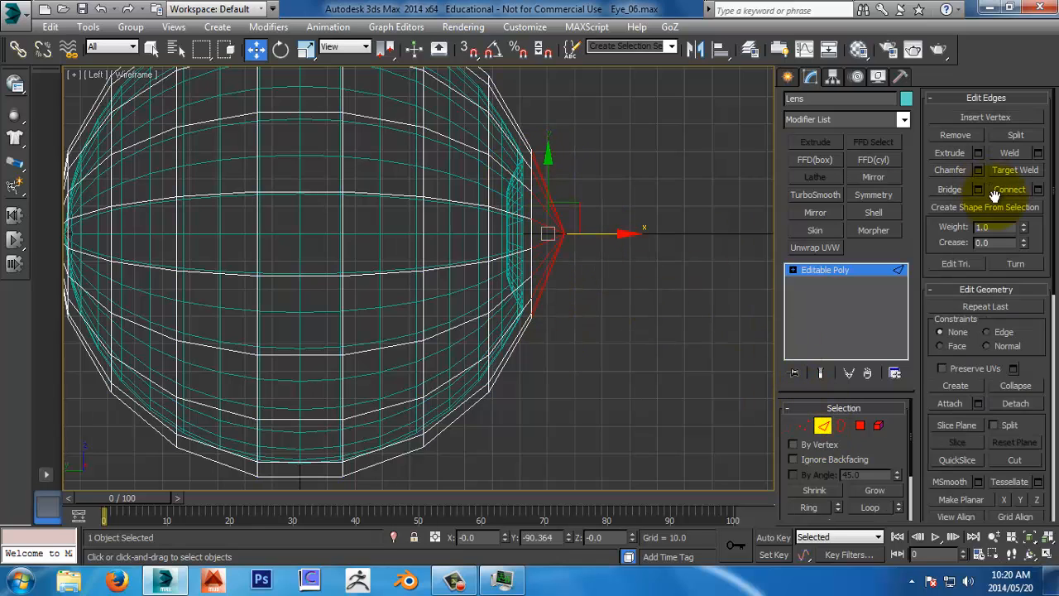
middle_drag(569, 303, 563, 312)
scroll(642, 189, up, 2)
key(r)
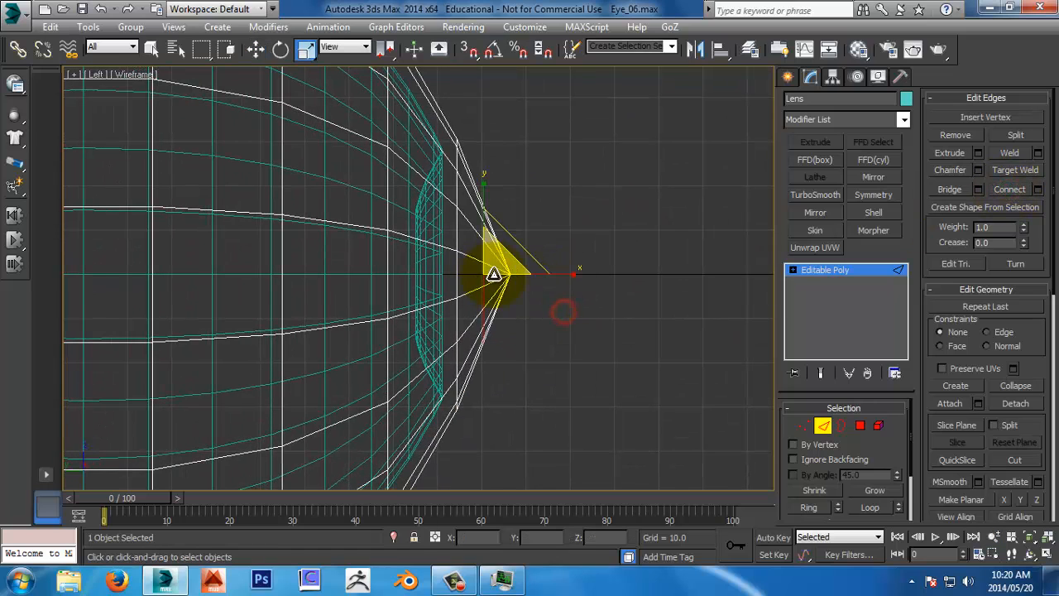
drag(495, 273, 494, 237)
key(w)
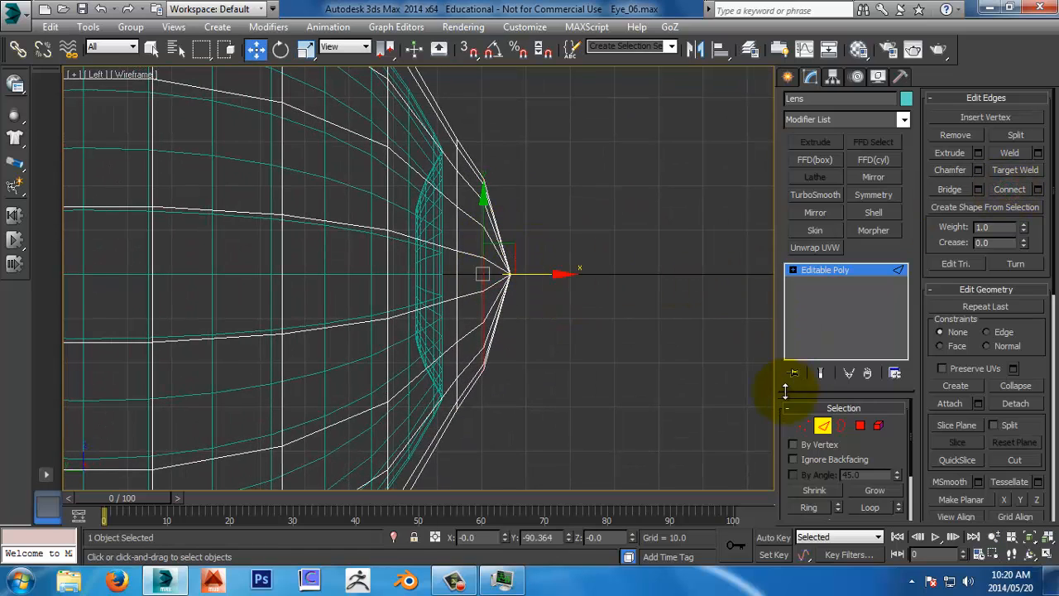
Step: Select the edge loop at the base of the Lens's front bulge and chamfer it in a shaded perspective view
double_click(454, 283)
middle_drag(462, 277, 455, 284)
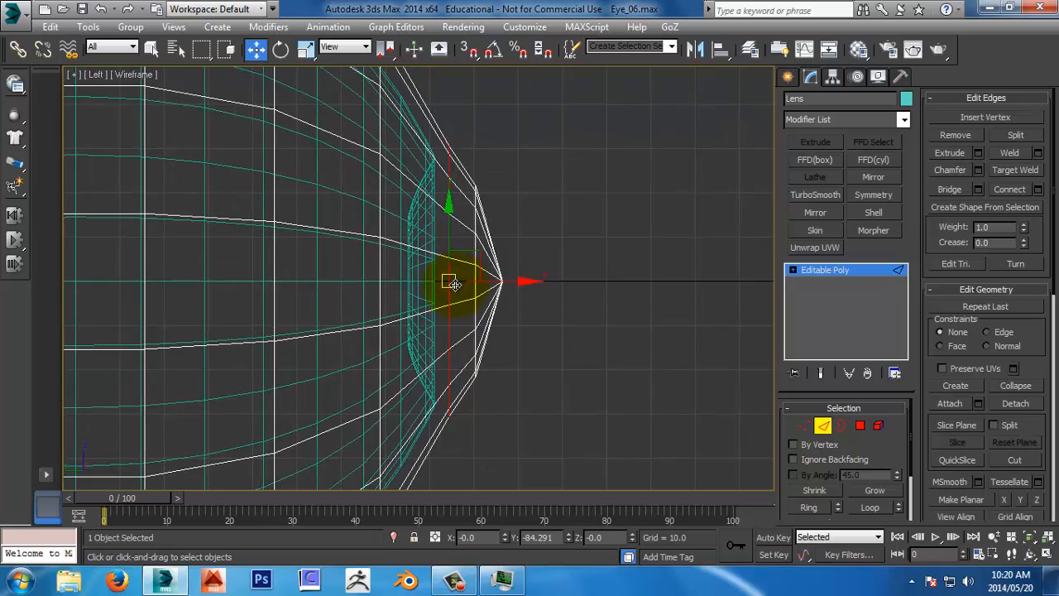
key(p)
key(z)
key(F3)
mouse_move(525, 272)
alt+middle_down()
mouse_move(480, 314)
mouse_move(485, 394)
mouse_move(414, 196)
mouse_move(450, 236)
alt+middle_up()
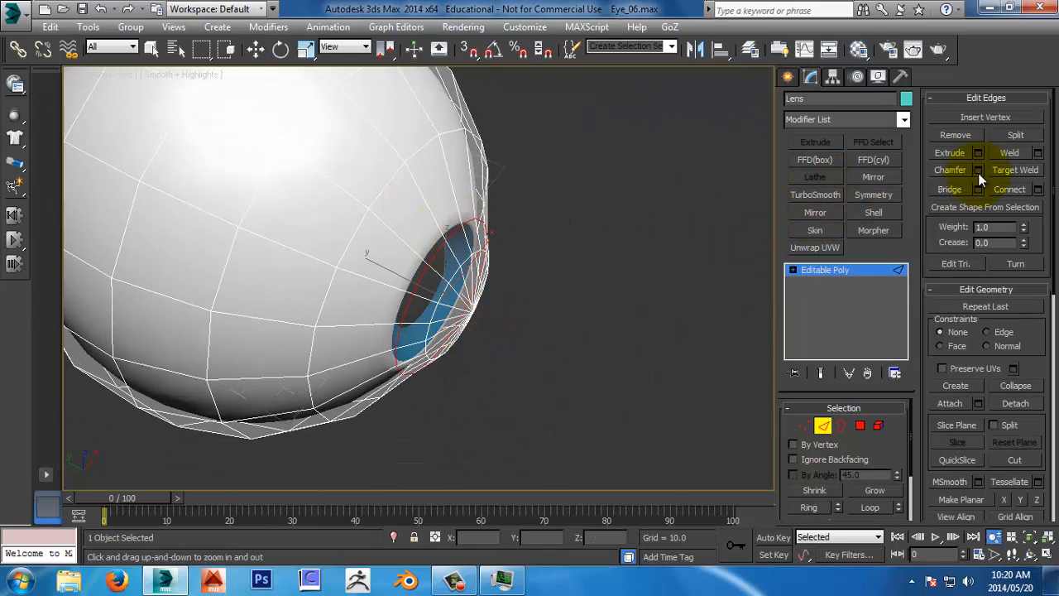
click(979, 169)
click(425, 354)
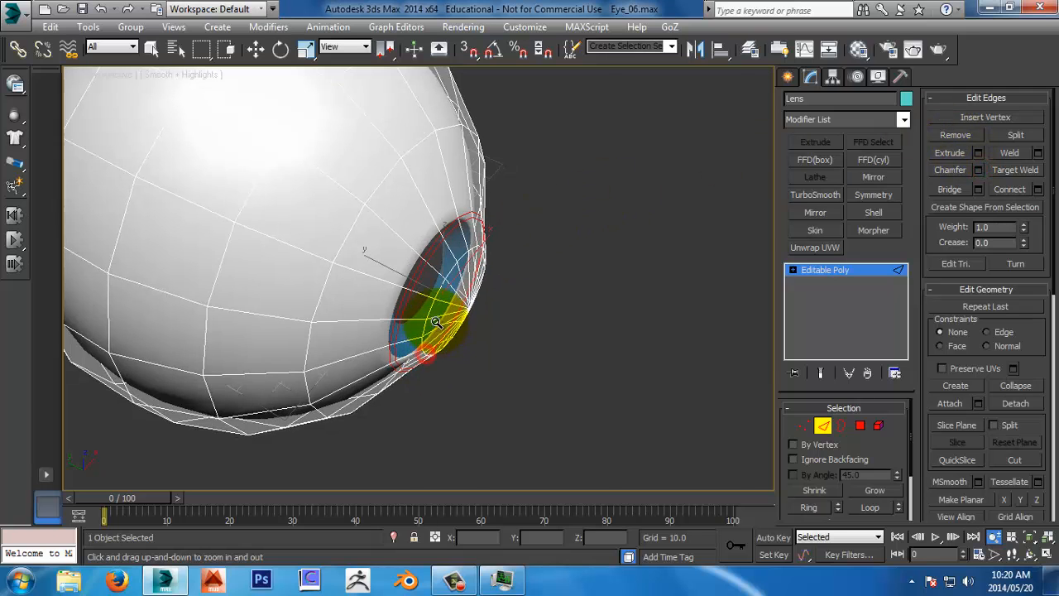
Step: Leave edge editing on the Lens and, in the left view, delete the Eyeball's existing TurboSmooth modifier
key(l)
click(825, 427)
scroll(544, 272, down, 6)
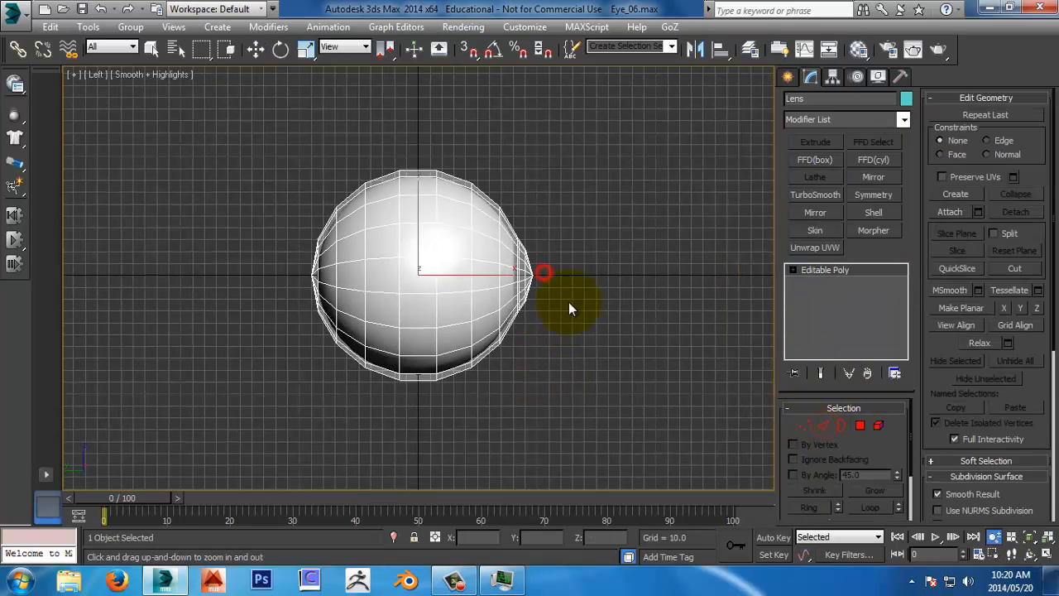
click(505, 283)
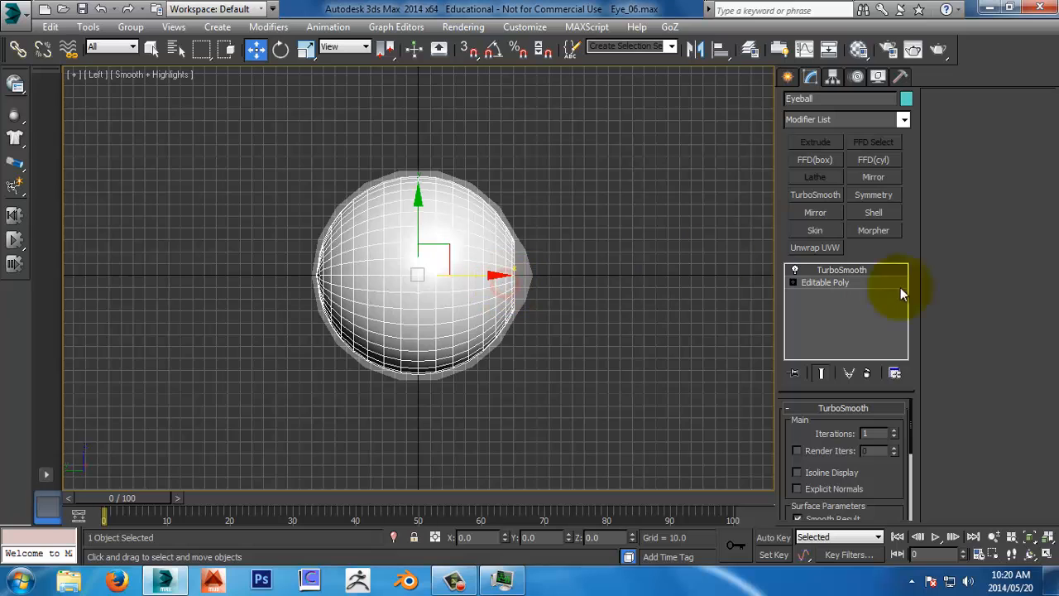
click(876, 372)
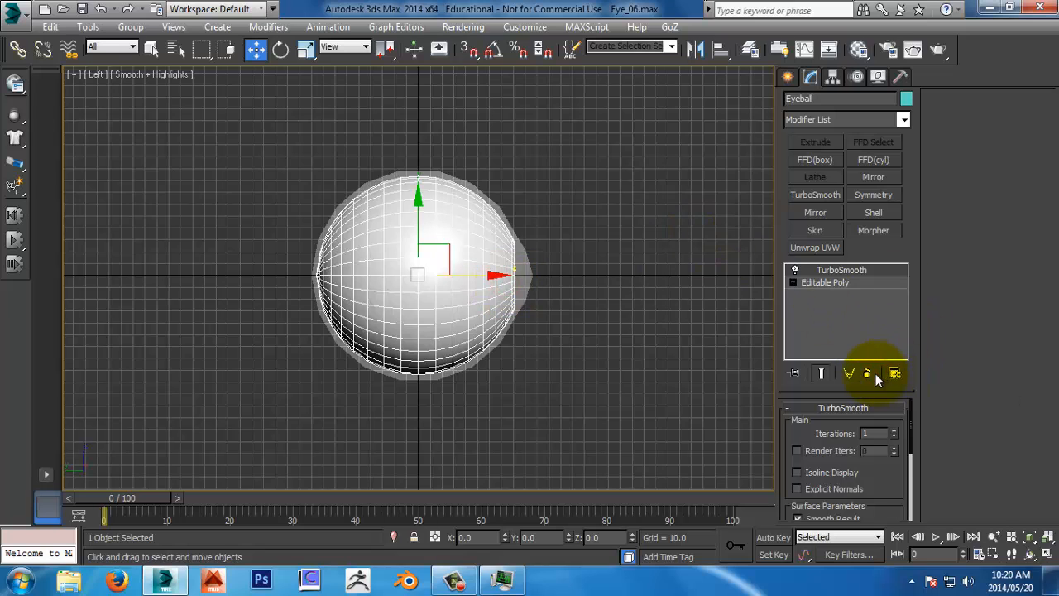
click(869, 373)
Step: Apply one shared TurboSmooth to the Eyeball and Lens with 2 iterations and Render Iters enabled
drag(668, 209, 505, 298)
click(832, 196)
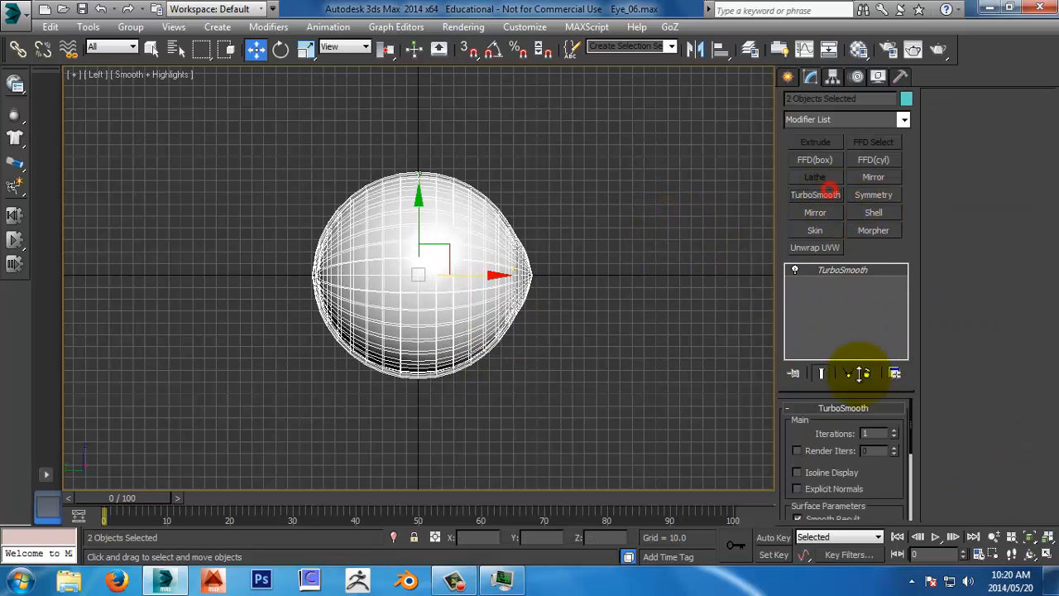
click(826, 450)
click(894, 430)
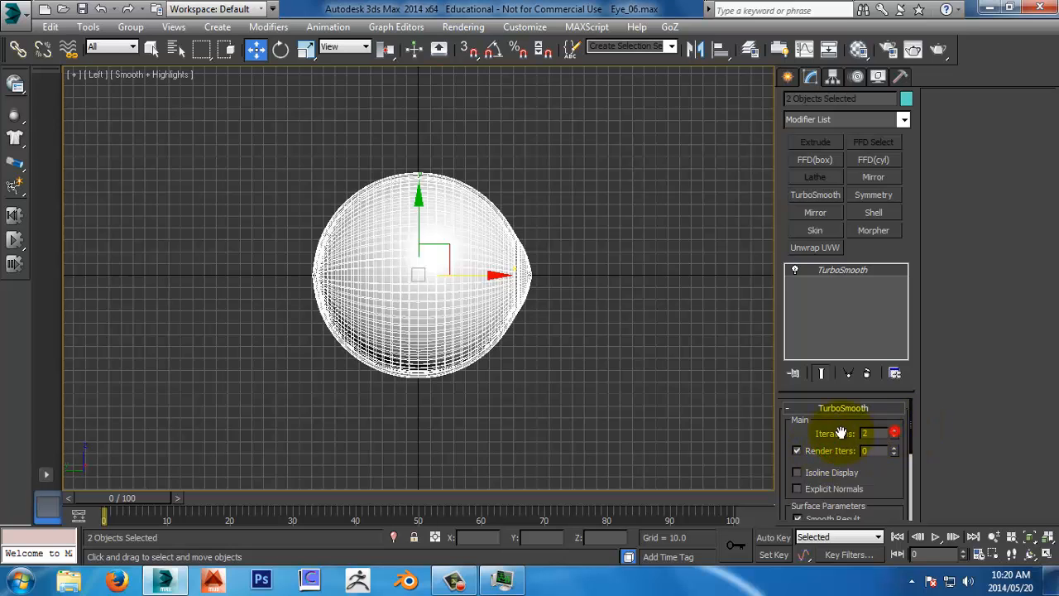
Step: Scale up the edge loop around the Lens's front pole with the smoothed result displayed, to make the bulge fuller
click(588, 319)
scroll(571, 277, up, 3)
click(501, 241)
middle_drag(534, 257, 617, 290)
scroll(617, 290, down, 1)
drag(558, 326, 548, 273)
key(ctrl+z)
key(alt+z)
drag(624, 324, 613, 223)
key(w)
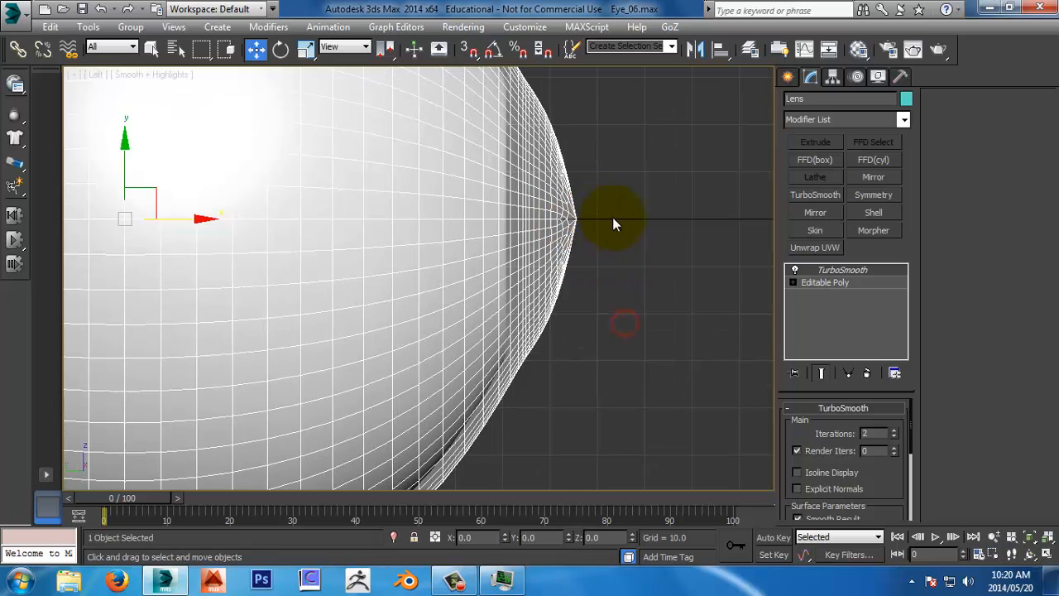
click(825, 283)
click(824, 425)
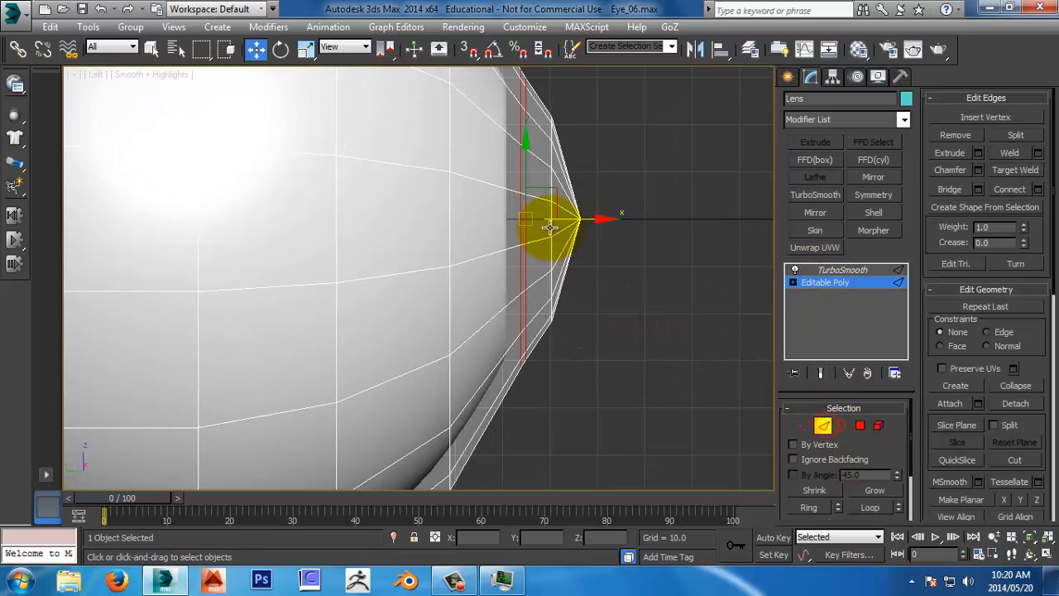
click(571, 246)
click(822, 374)
key(r)
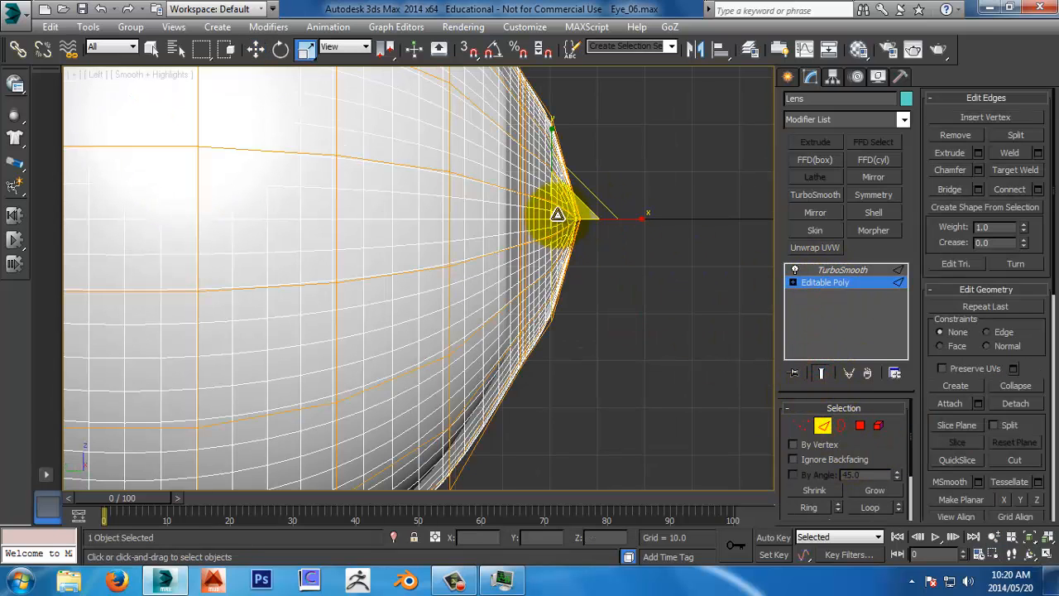
drag(560, 213, 590, 218)
Step: Adjust the vertices of the Lens's front bulge along the X axis, then leave vertex editing
key(w)
key(1)
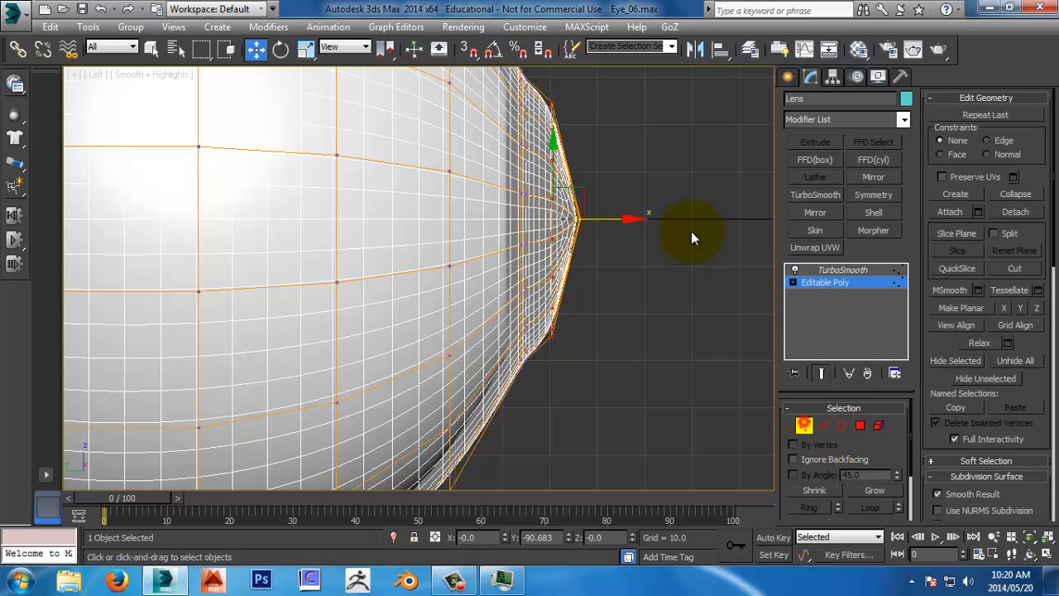
click(535, 89)
drag(603, 219, 706, 385)
key(alt+z)
key(w)
click(804, 425)
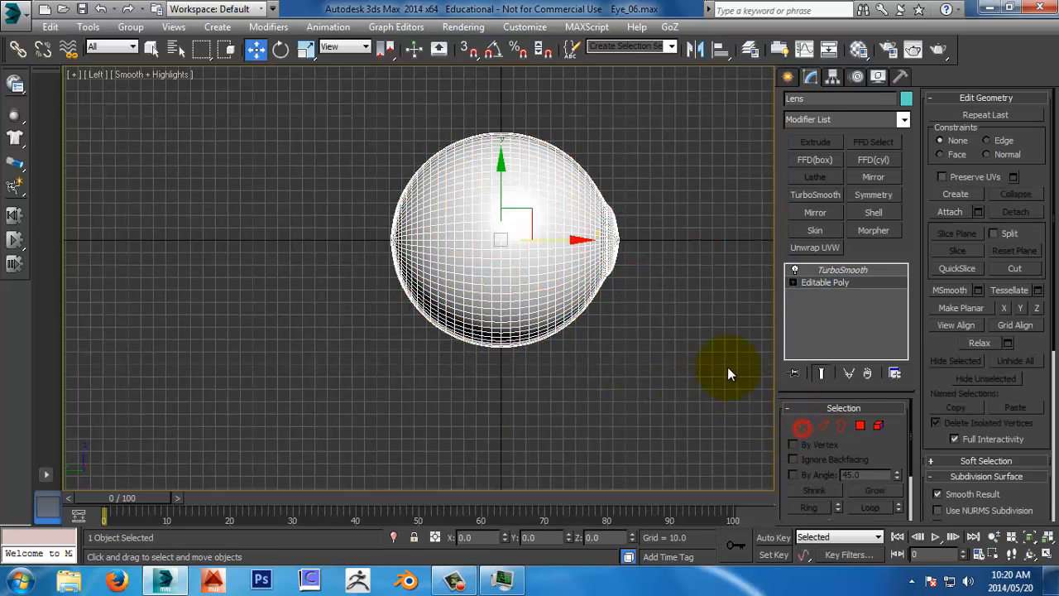
Step: Deselect everything, show the finished eye in a shaded perspective view without edged faces, and save the scene as Eye_07
click(726, 367)
key(p)
key(z)
key(F3)
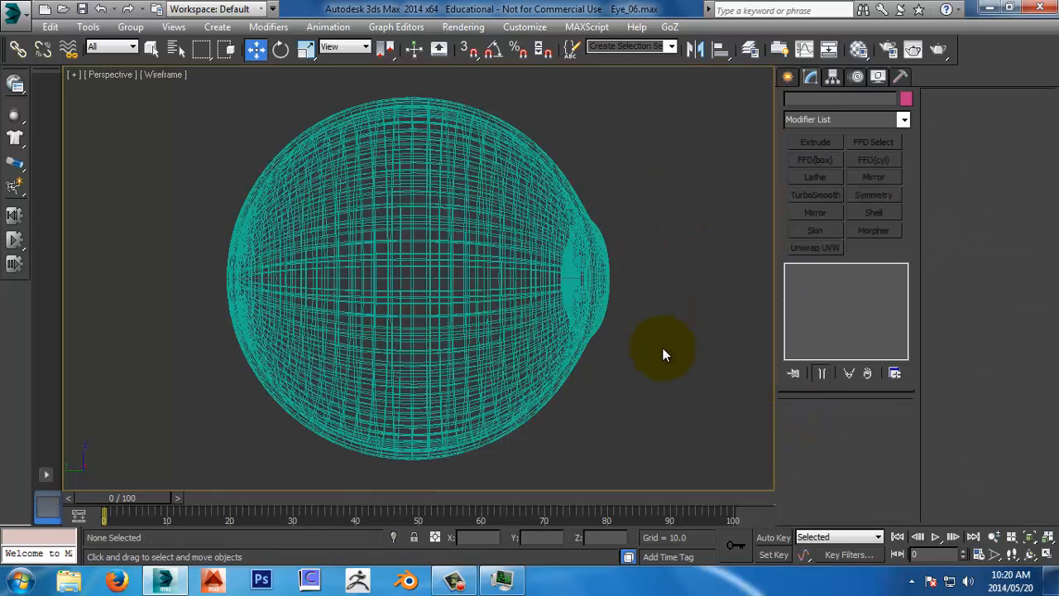
key(F3)
key(F4)
alt+middle_drag(655, 311, 561, 331)
key(alt+z)
drag(562, 331, 557, 347)
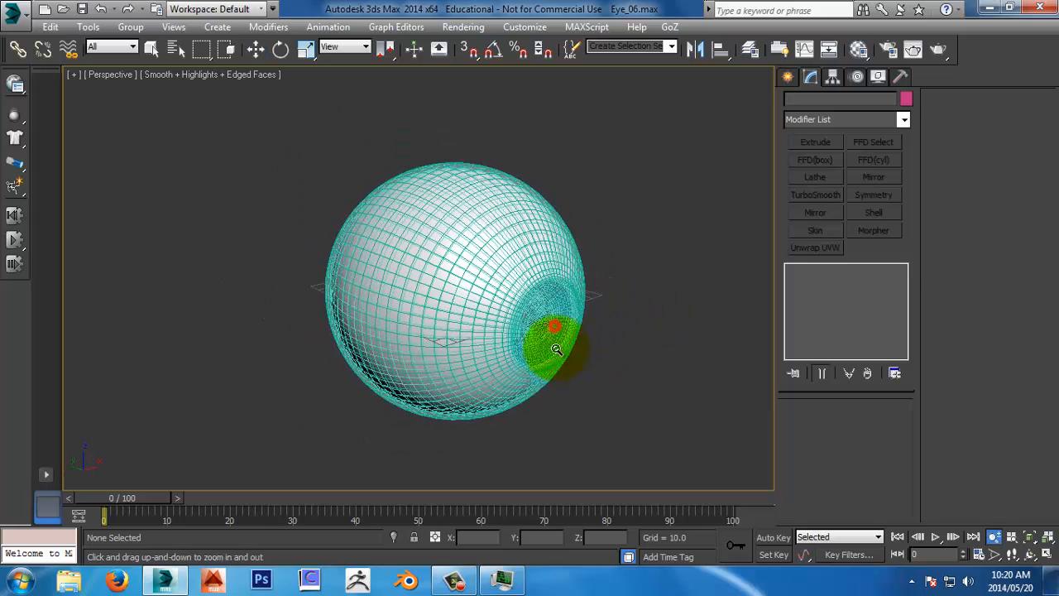
middle_drag(558, 348, 546, 311)
alt+middle_drag(546, 311, 543, 286)
key(F4)
key(ctrl+s)
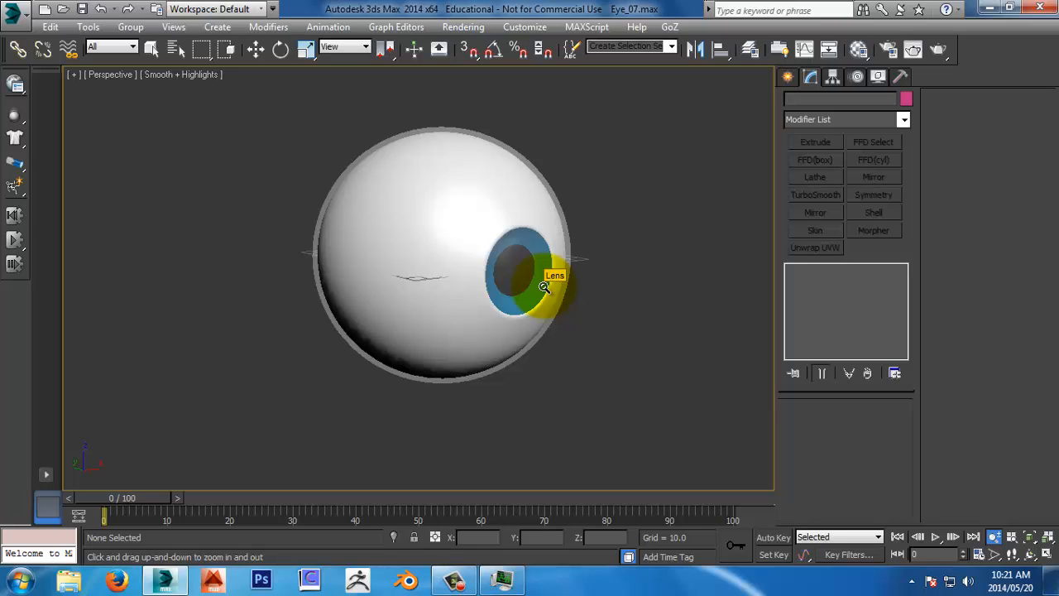
Step: Save another incremental copy of the eye scene as Eye_08
middle_drag(517, 248, 525, 270)
key(F4)
key(F4)
right_click(582, 241)
key(ctrl+s)
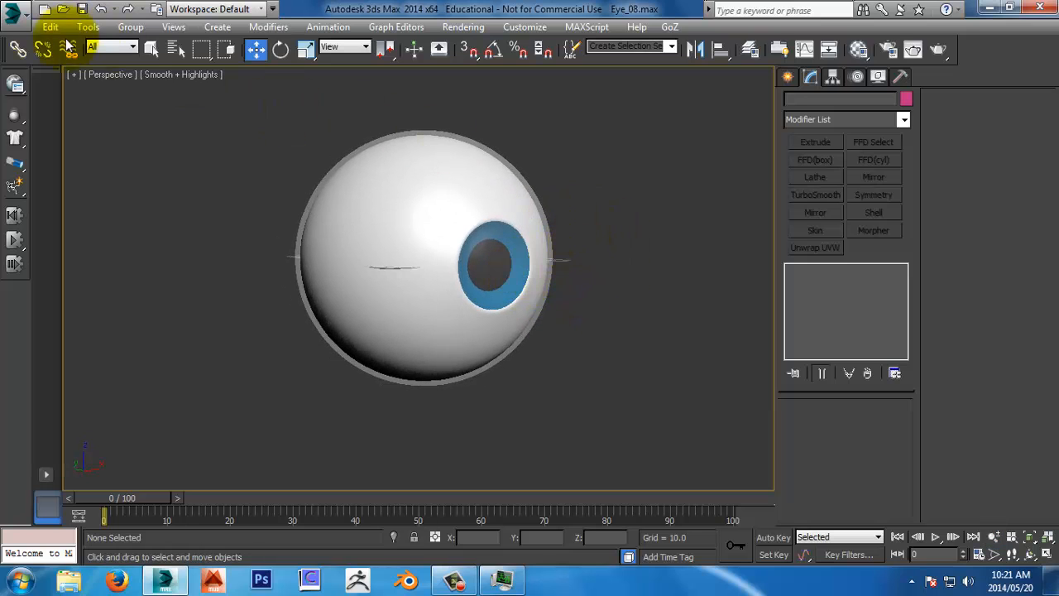
Step: Open the Body_Unwrap_25 scene from the Class_02 folder and continue without the missing external file
click(17, 12)
click(80, 121)
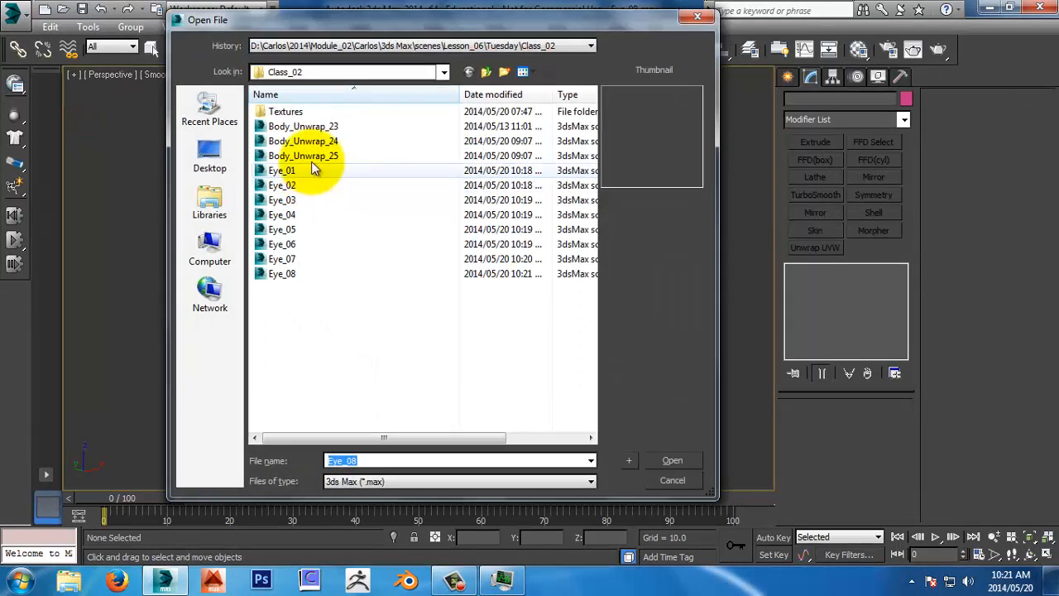
double_click(317, 157)
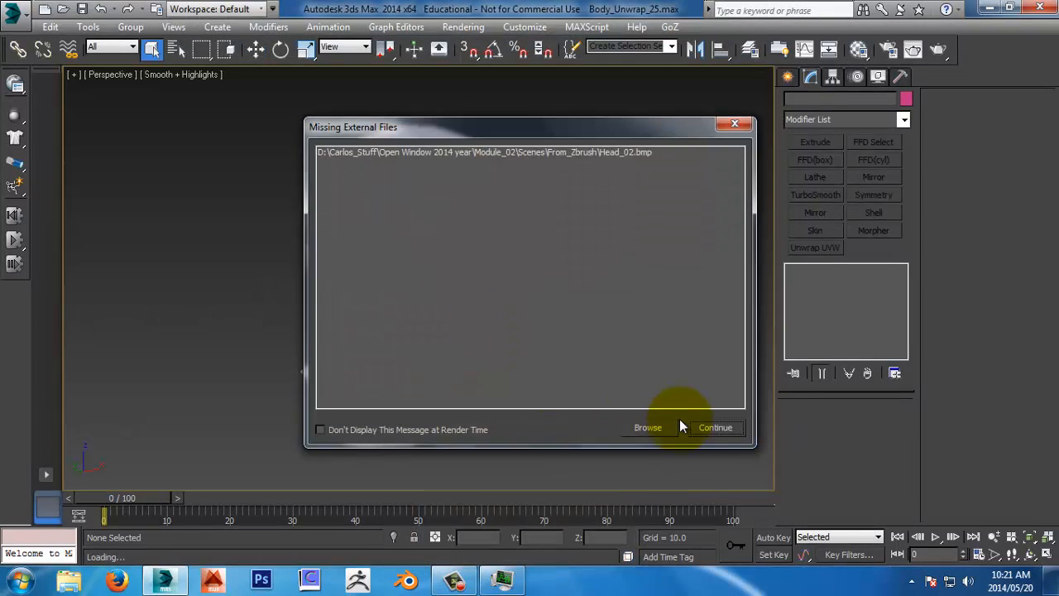
click(702, 417)
Step: Select the Head model and save the scene incrementally as Body_Unwrap_26
click(424, 313)
alt+middle_drag(547, 337, 515, 308)
scroll(510, 348, up, 4)
key(w)
key(ctrl+s)
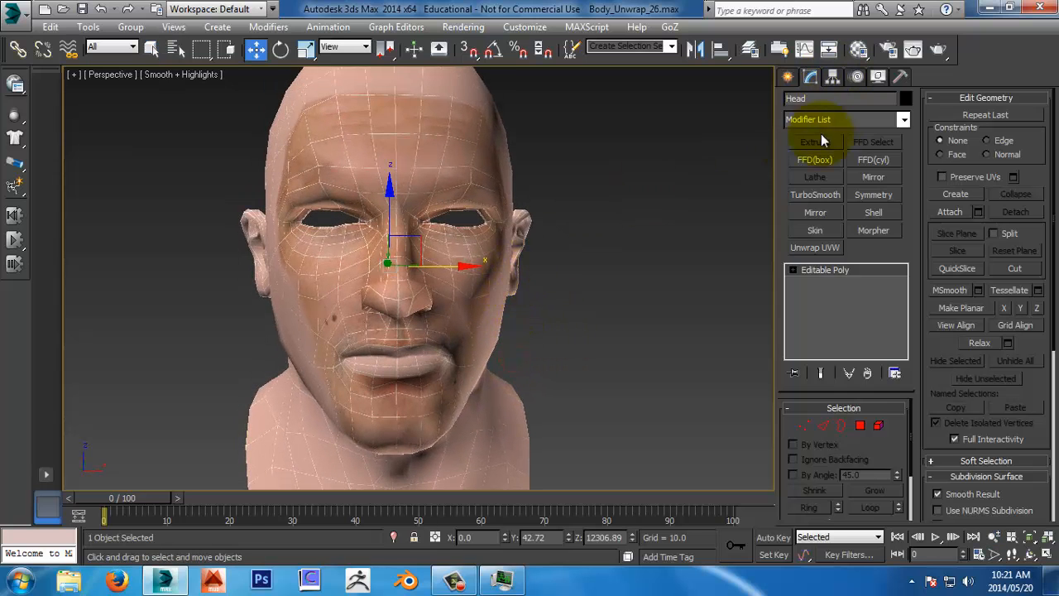
Step: Center the Head's pivot to the object using Affect Pivot Only, then leave pivot editing
alt+middle_drag(686, 201, 721, 135)
click(833, 77)
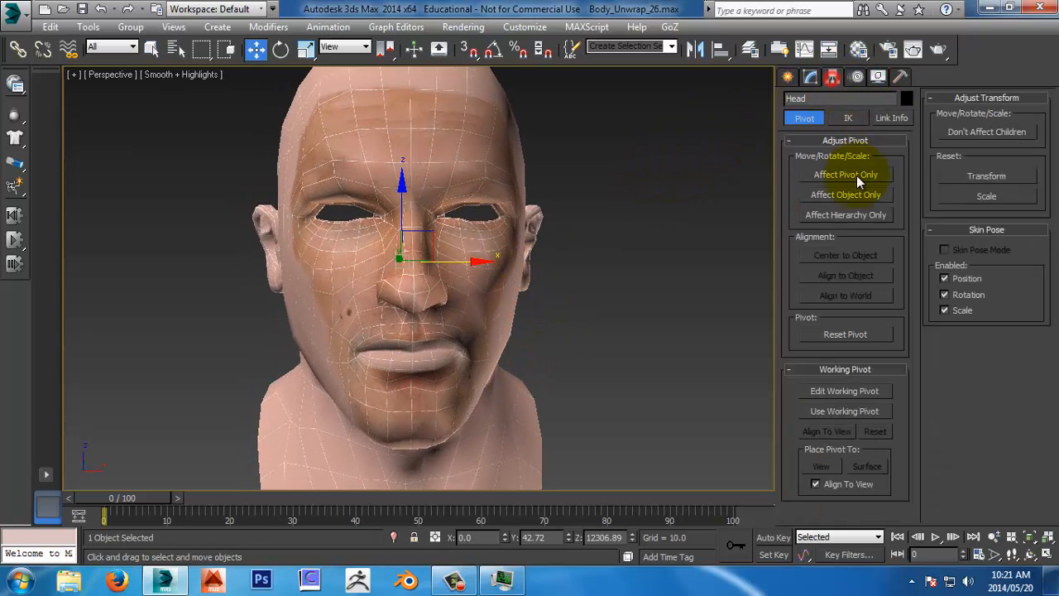
click(855, 170)
click(858, 171)
click(853, 253)
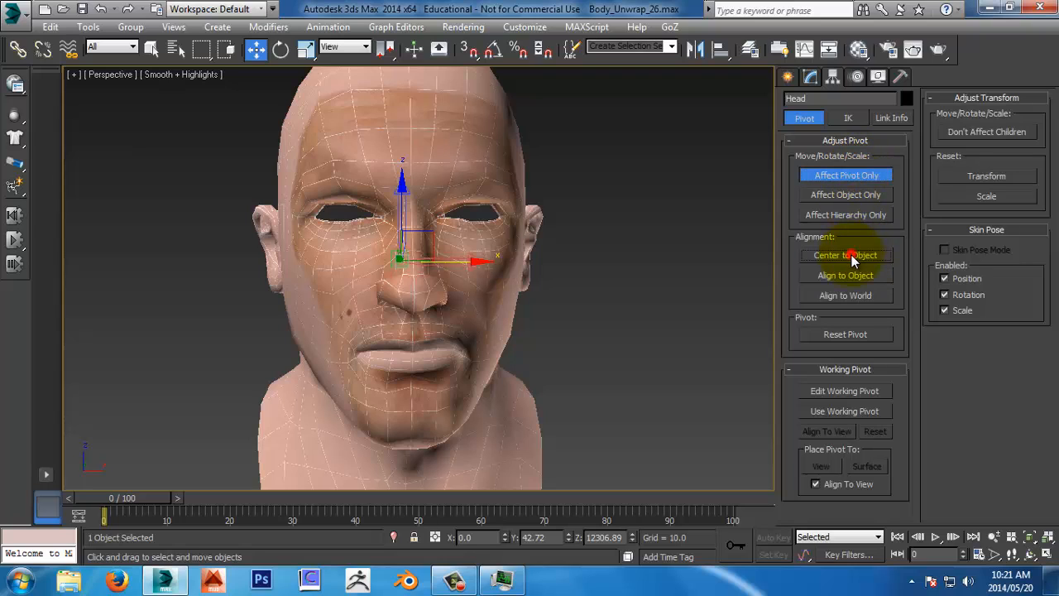
click(855, 171)
Step: Apply Reset XForm to the selected Head
alt+middle_drag(626, 261, 651, 222)
key(alt+z)
drag(648, 223, 660, 182)
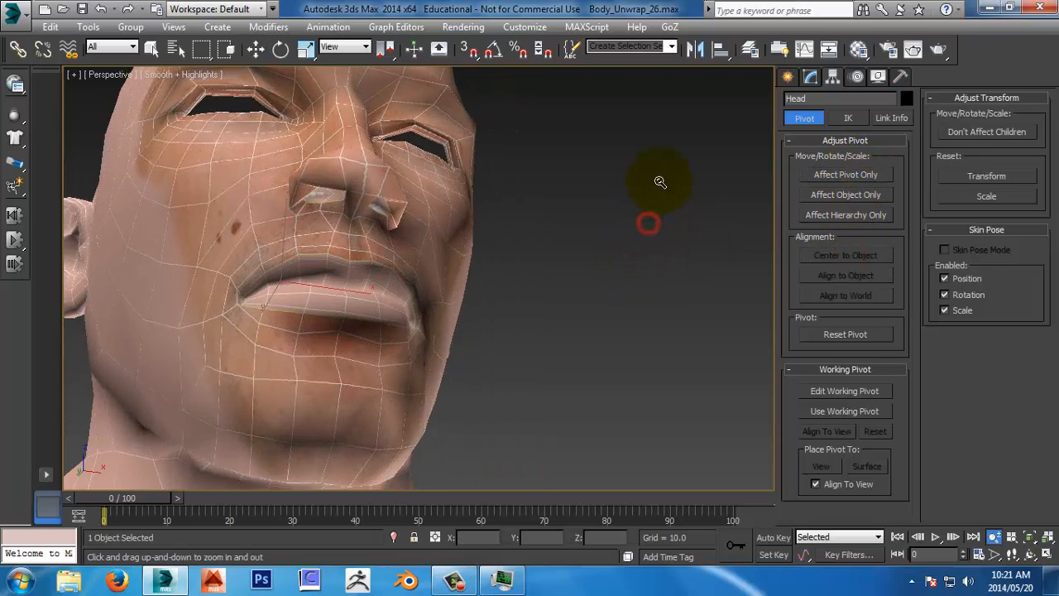
alt+middle_drag(660, 182, 630, 224)
drag(630, 224, 629, 273)
alt+middle_drag(629, 274, 579, 267)
key(w)
click(899, 79)
click(861, 267)
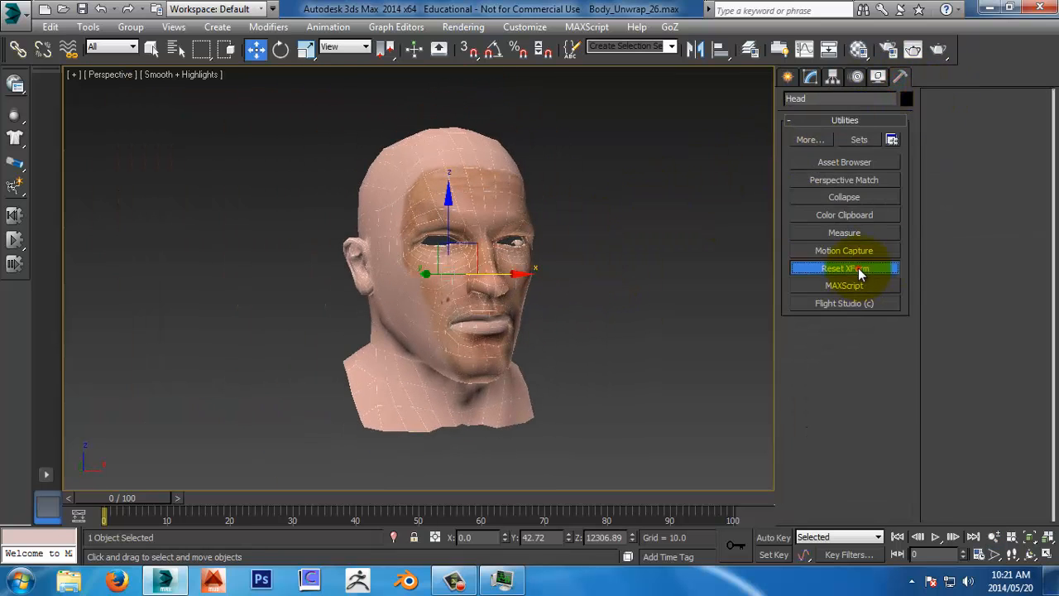
click(864, 353)
Step: Convert the Head to an Editable Poly and save the scene incrementally as Body_Unwrap_27
right_click(566, 210)
mouse_move(607, 353)
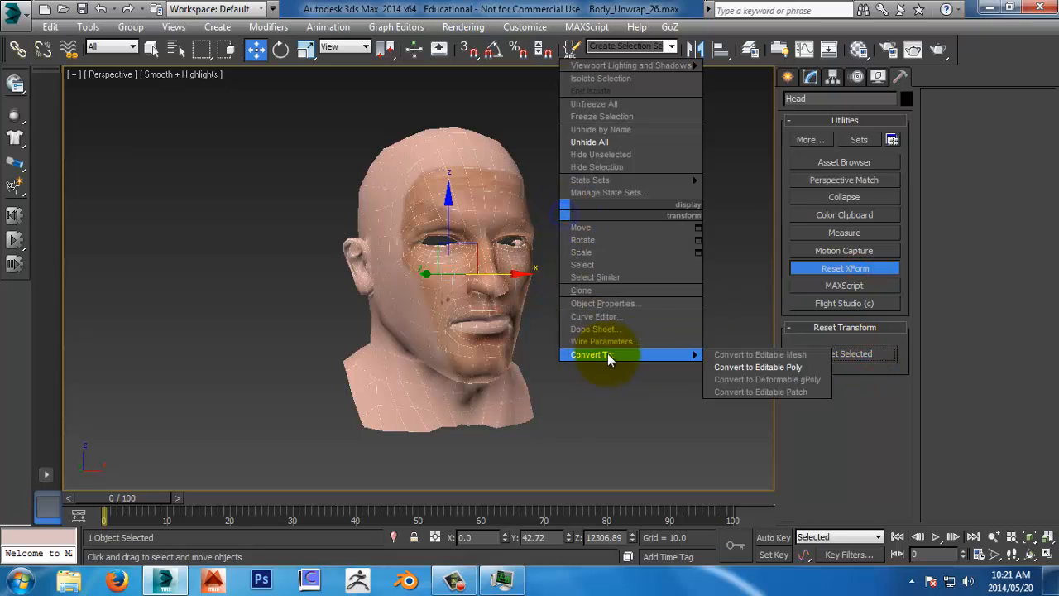
click(760, 366)
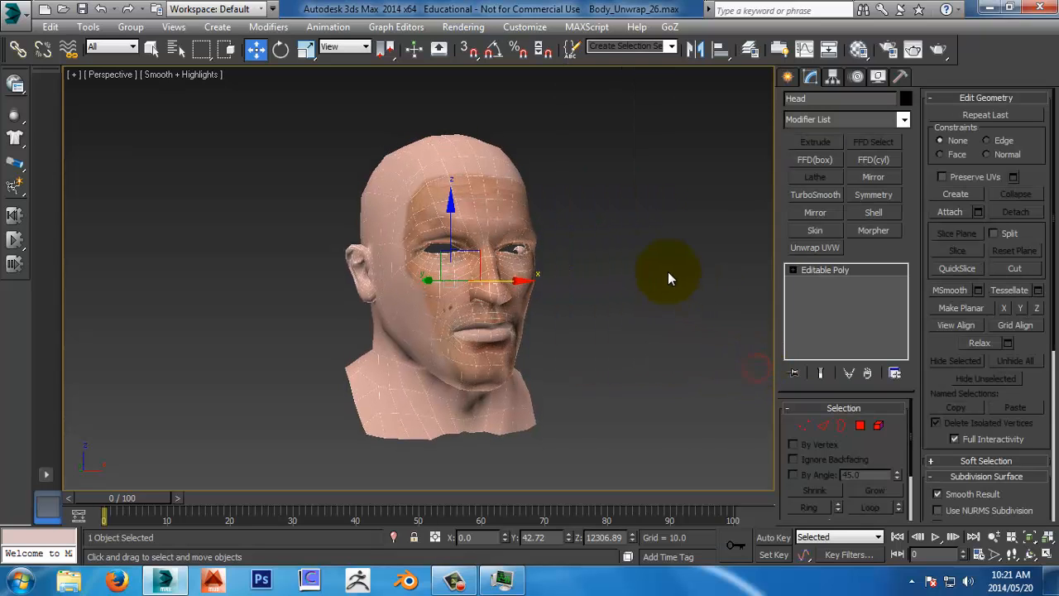
click(14, 12)
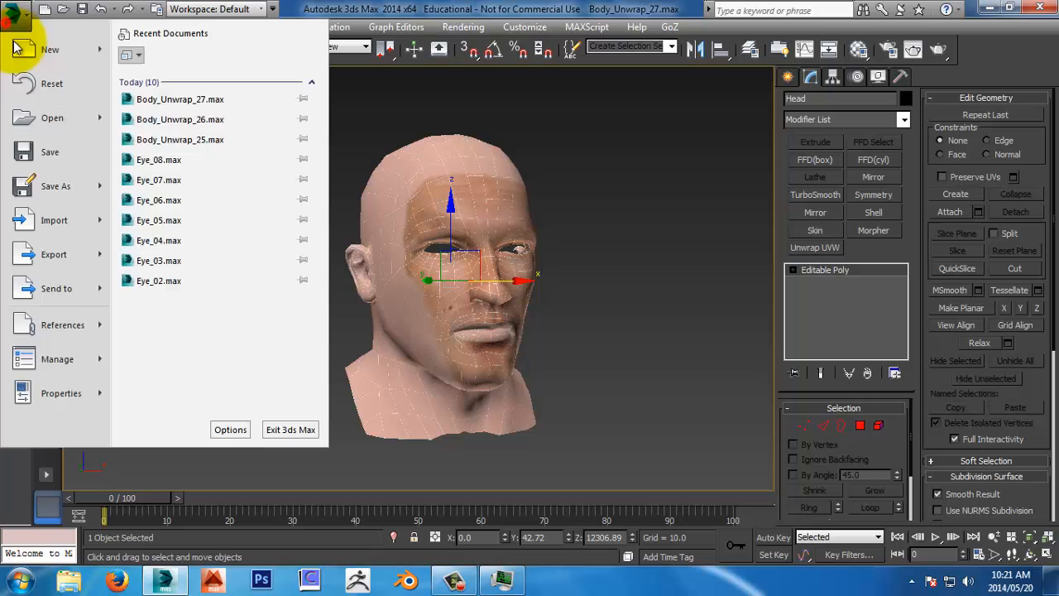
click(105, 257)
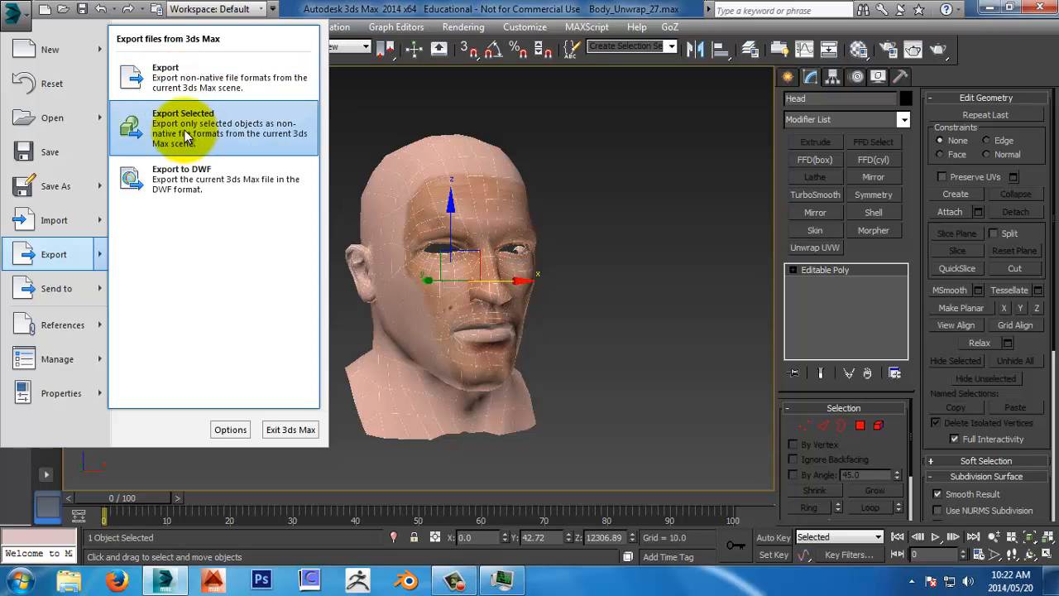
click(688, 9)
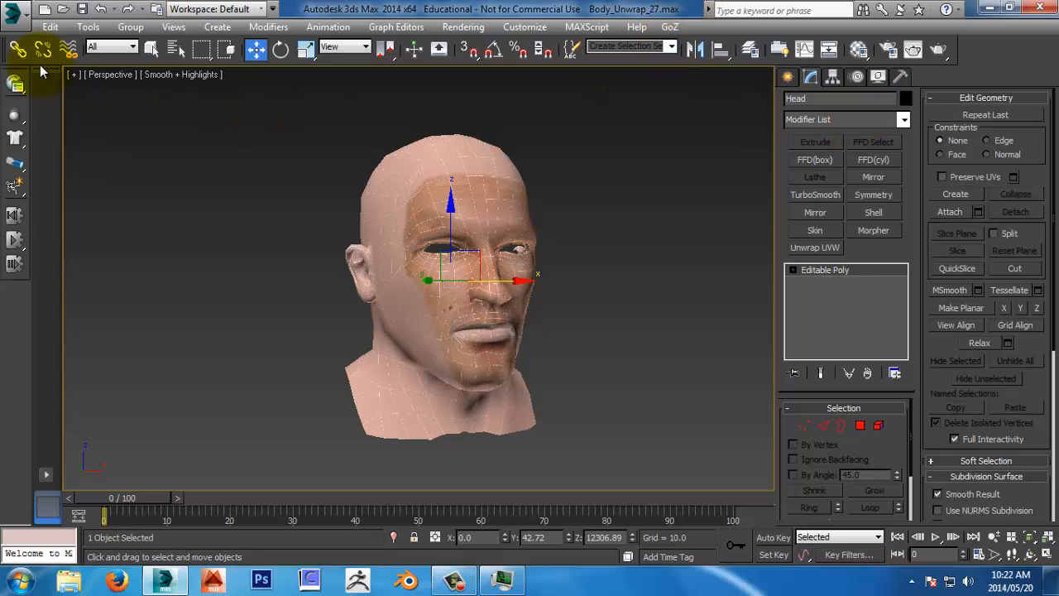
Step: Start Export Selected for the Head and browse to the scenes folder's Lesson_06\Tuesday\Class_02 as the destination
click(14, 32)
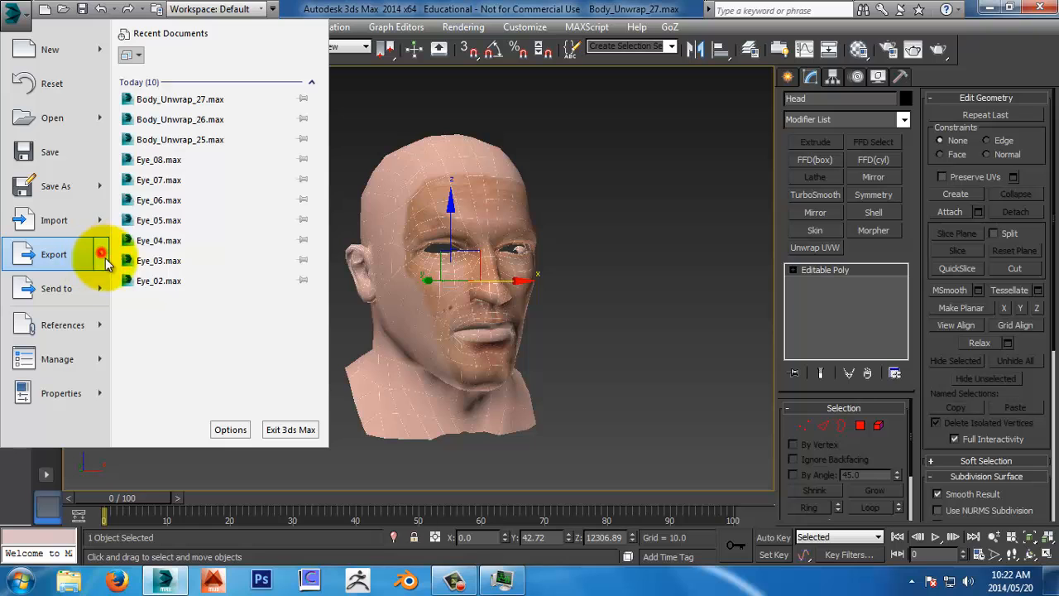
mouse_move(92, 255)
click(254, 128)
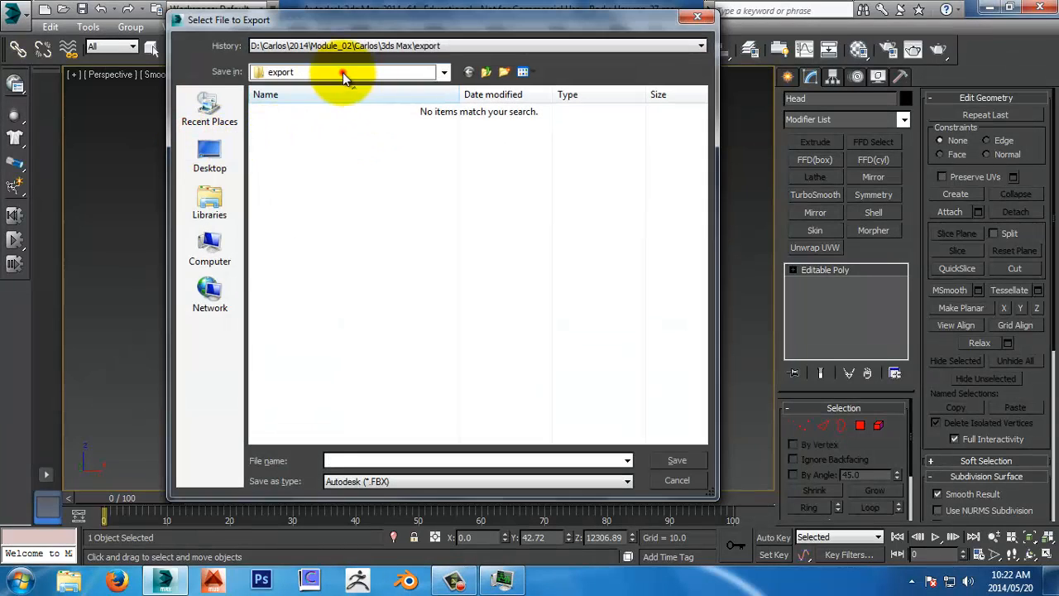
click(343, 72)
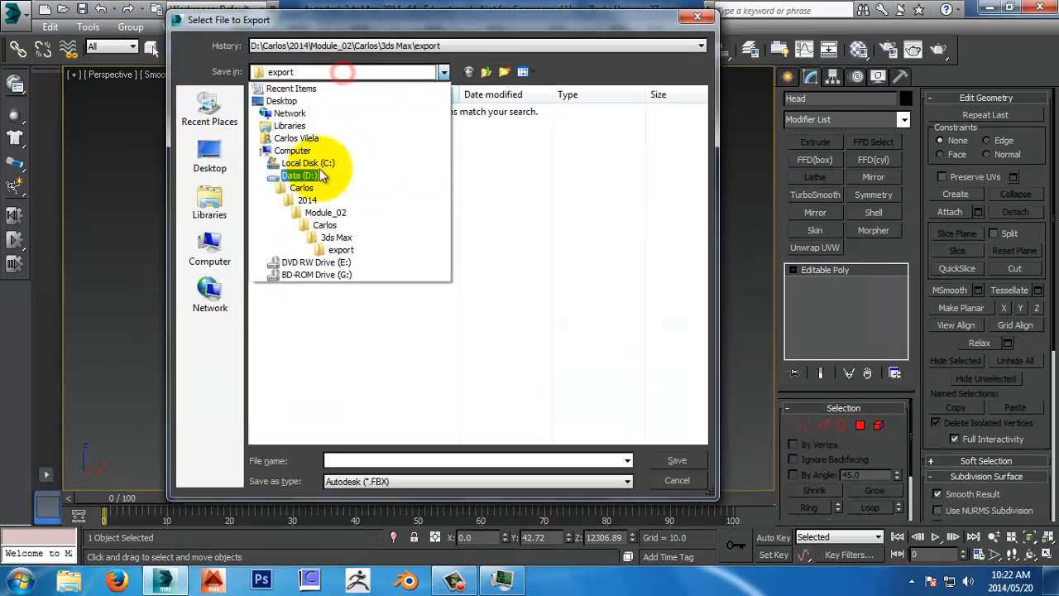
click(329, 238)
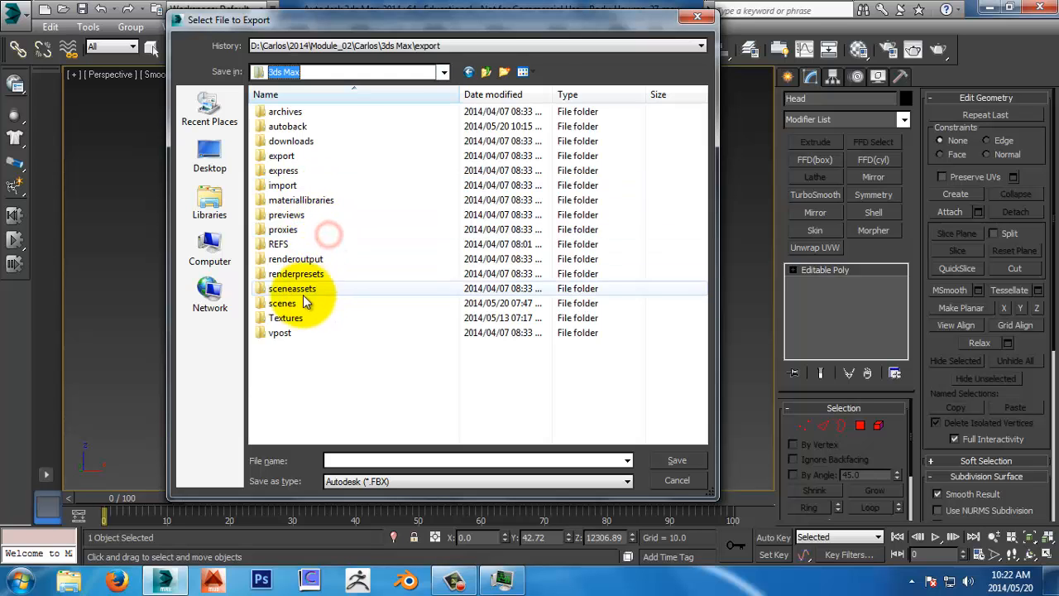
double_click(298, 303)
double_click(299, 225)
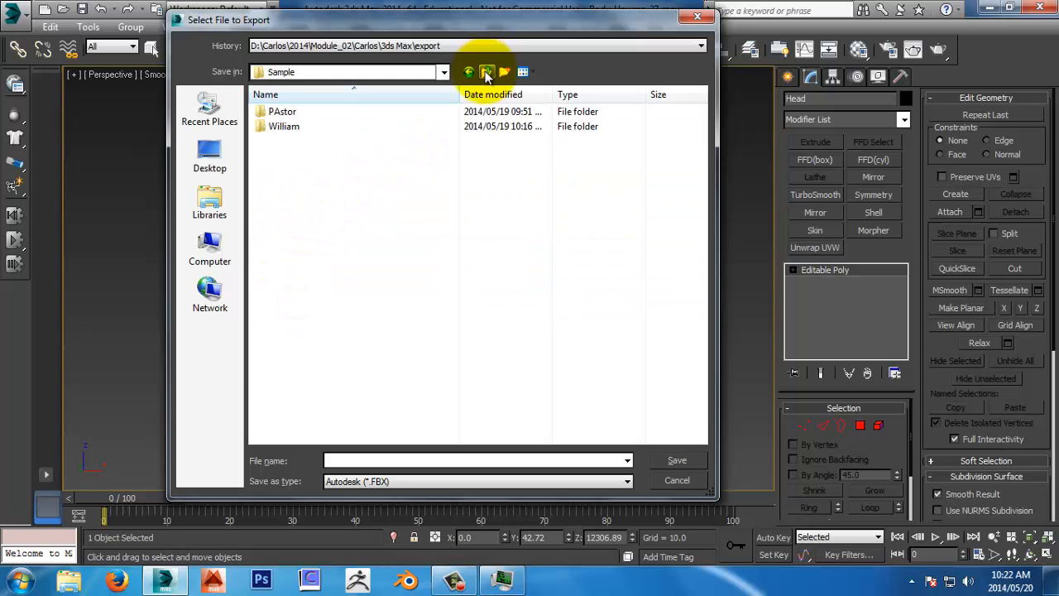
click(486, 72)
double_click(294, 215)
double_click(304, 127)
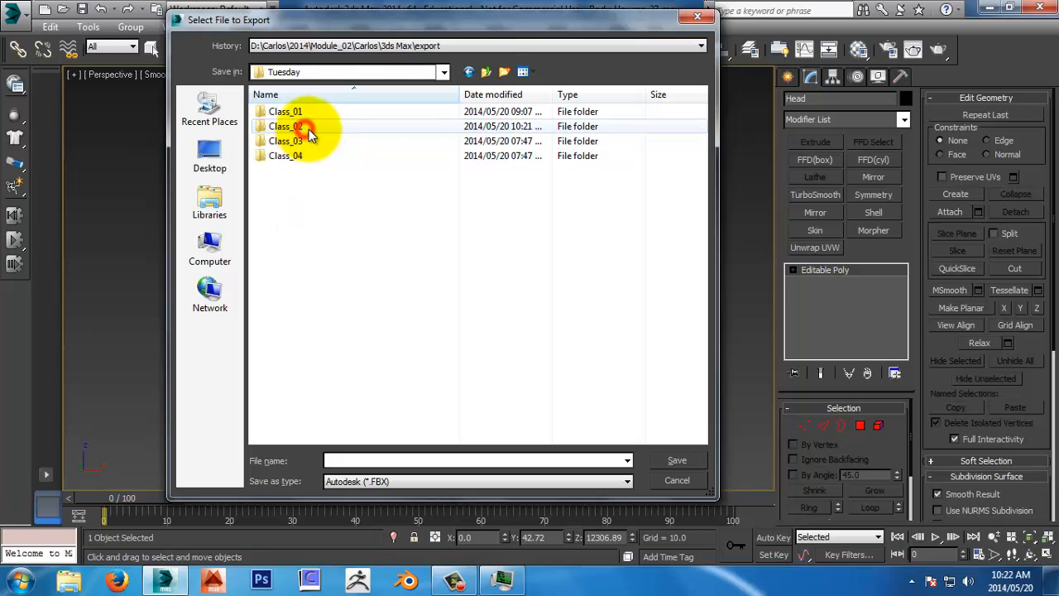
double_click(306, 124)
Step: Create a folder named From_Max inside Class_02 and open it as the export destination
click(505, 72)
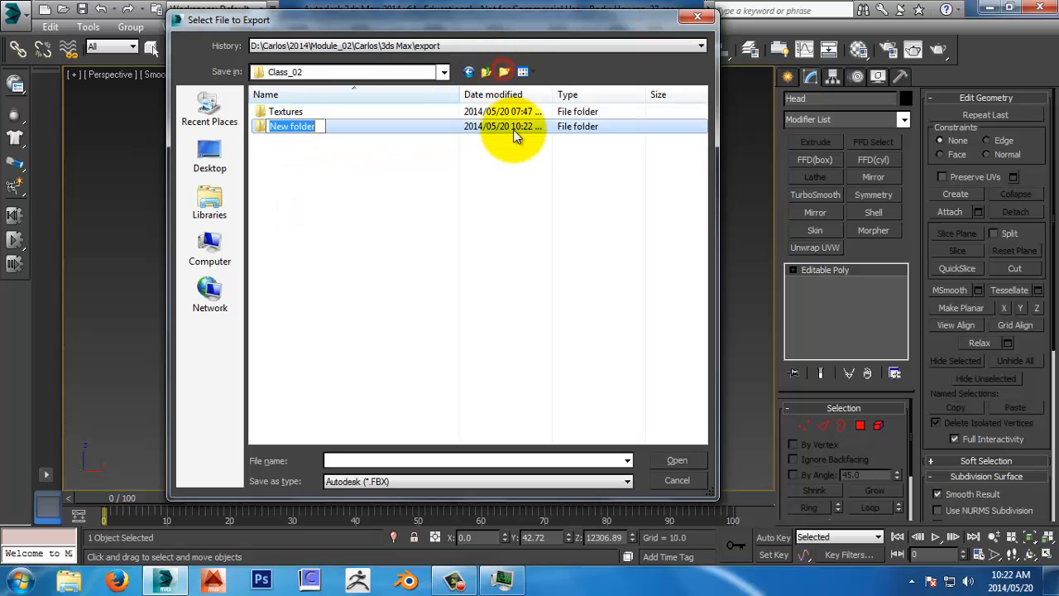
text(From_Max)
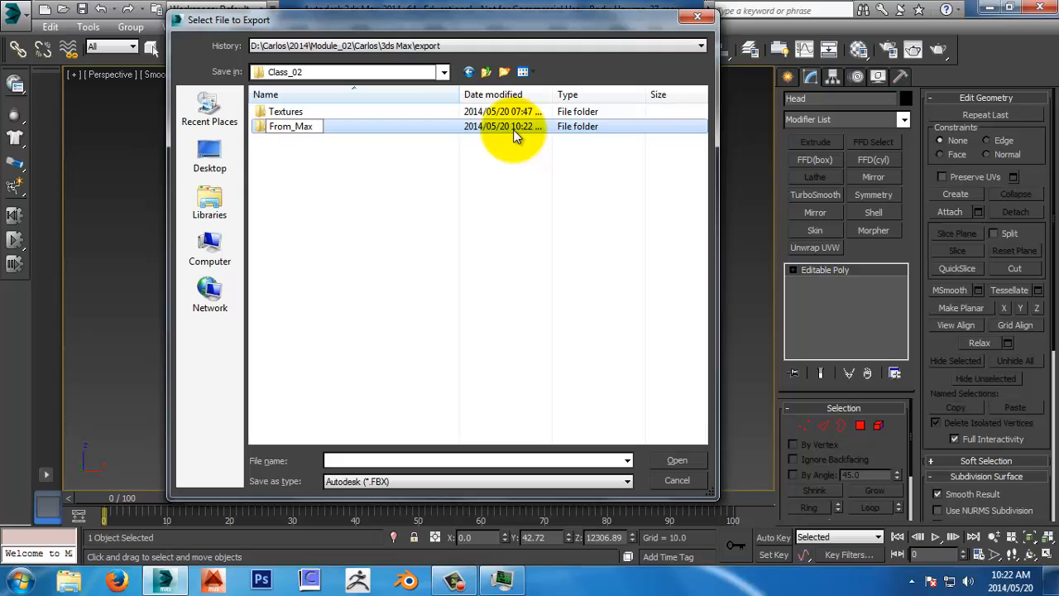
double_click(513, 128)
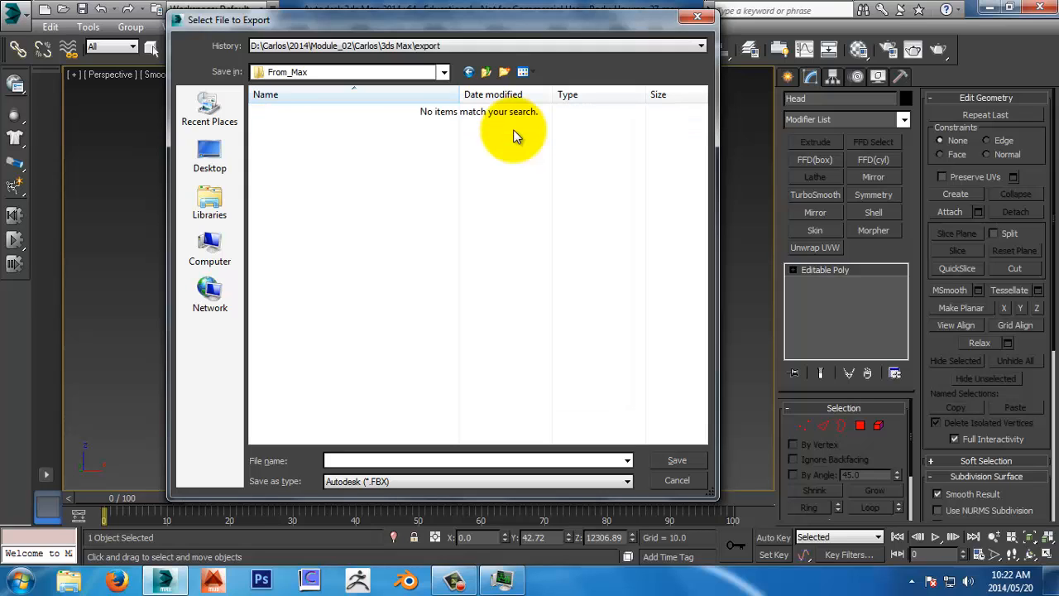
Step: Name the export file Head_01, set its format to gw::OBJ-Exporter (*.OBJ), and save it in the From_Max folder
click(612, 460)
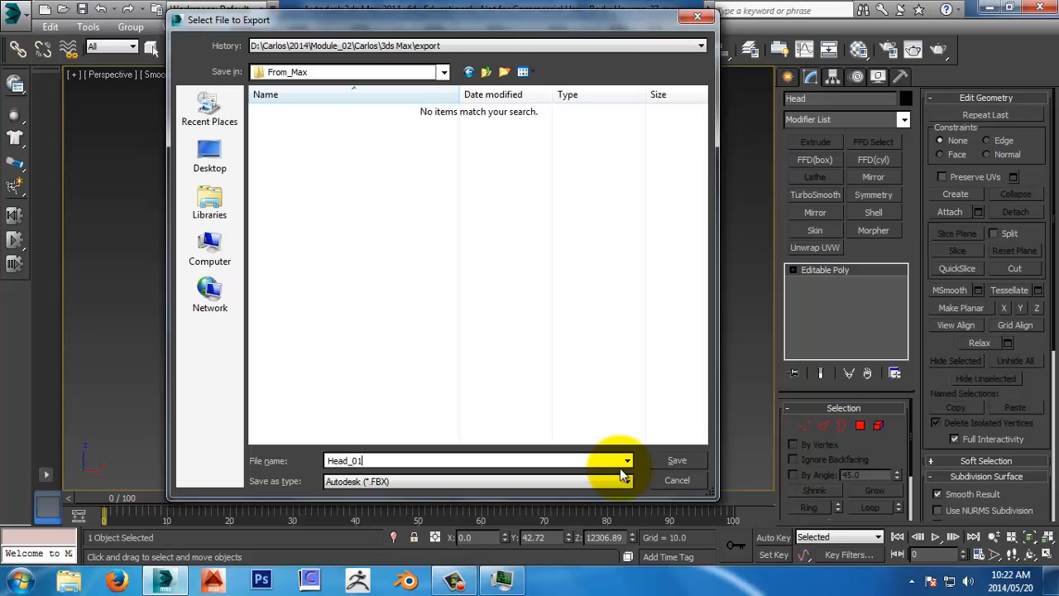
click(620, 480)
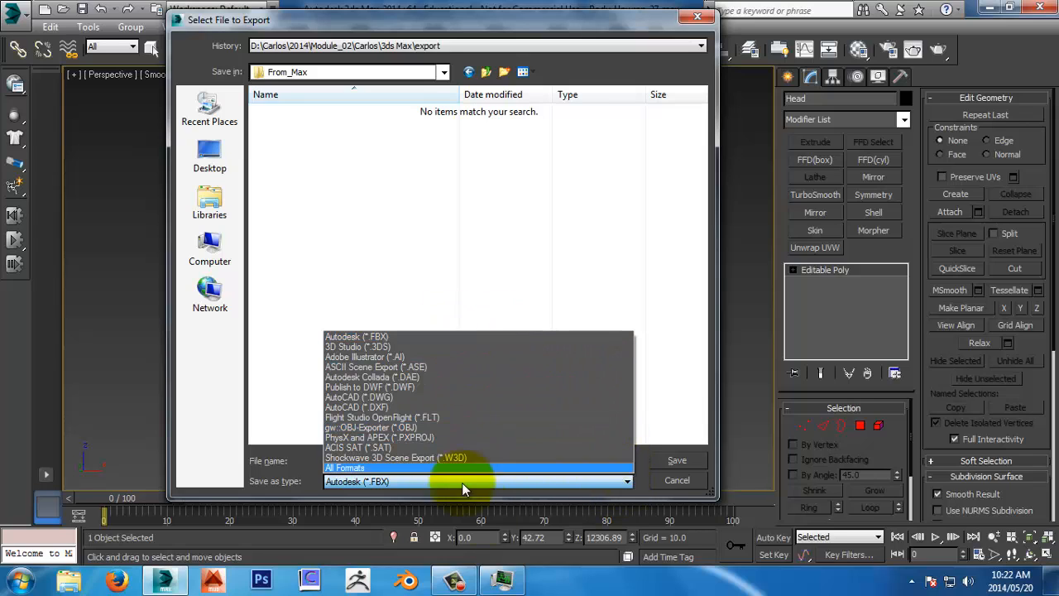
click(404, 427)
click(683, 460)
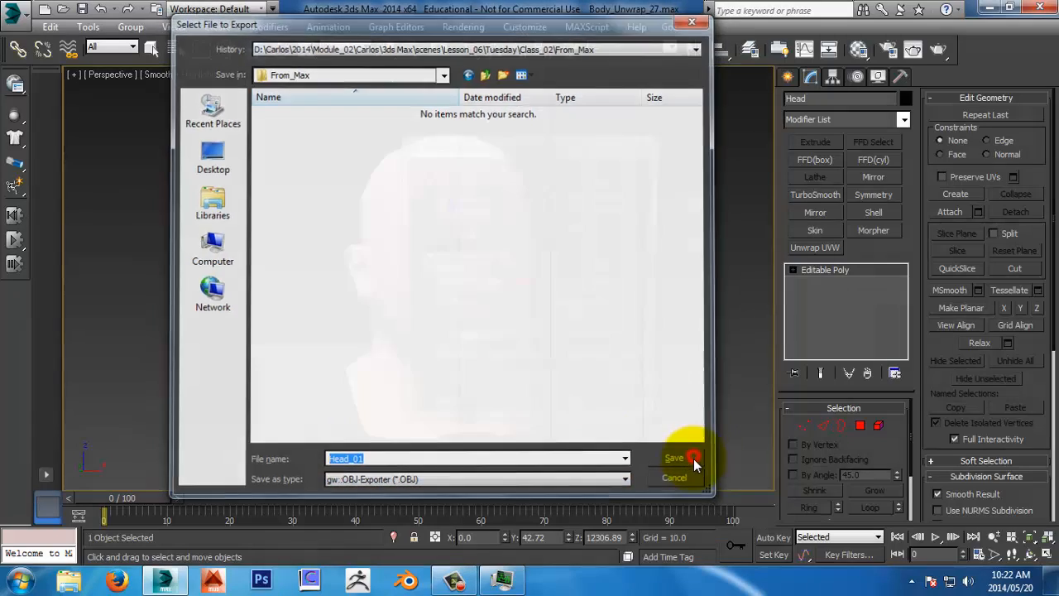
Step: Export the Head with the OBJ options preset set to ZBrush and dismiss the export report
click(558, 385)
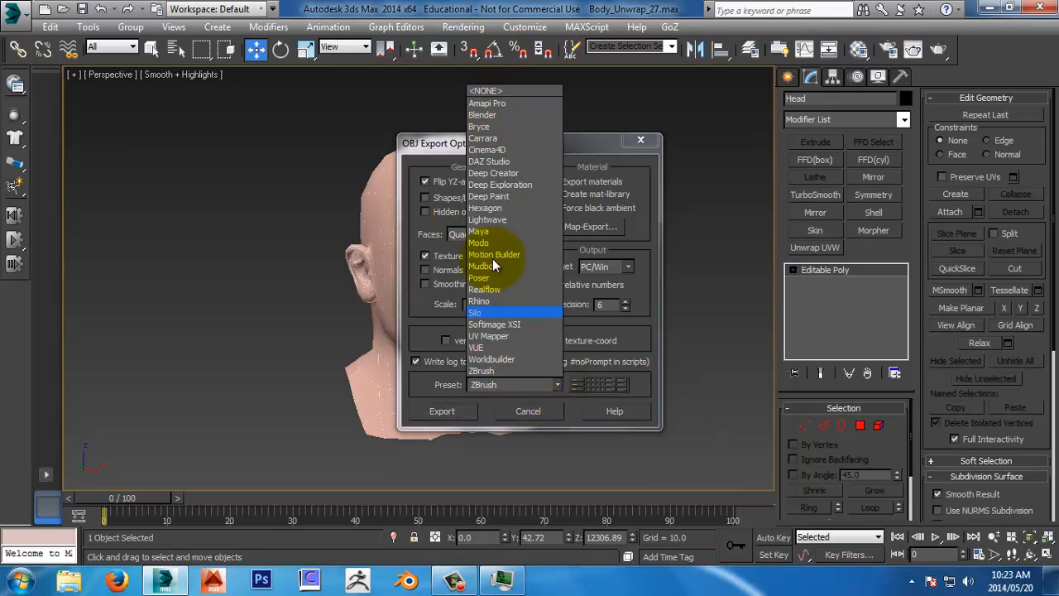
click(492, 91)
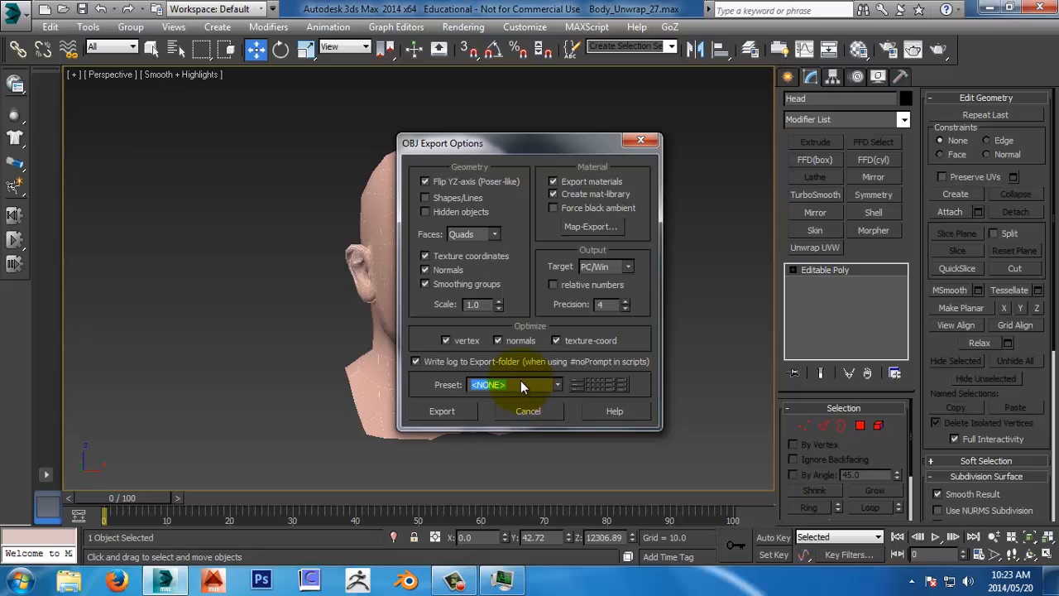
click(554, 386)
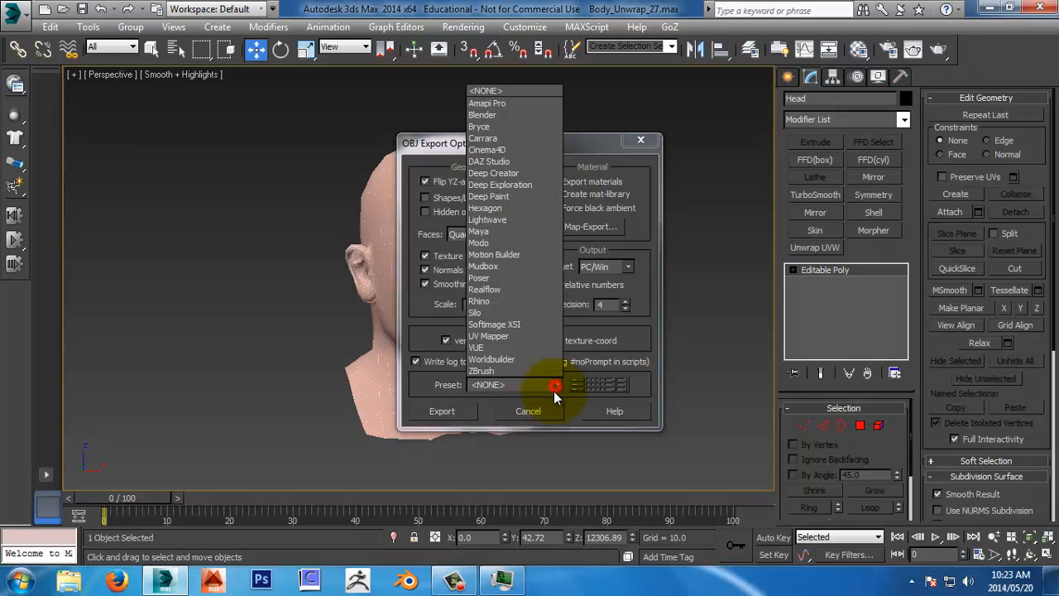
click(512, 373)
click(461, 414)
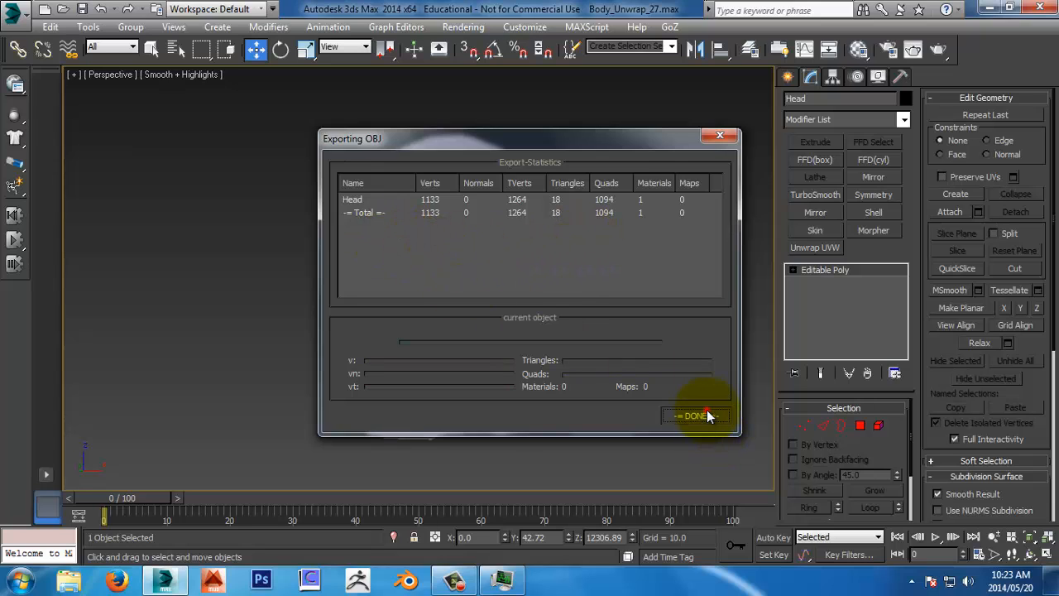
click(708, 417)
Step: Deselect the Head, close 3ds Max and launch ZBrush
click(617, 279)
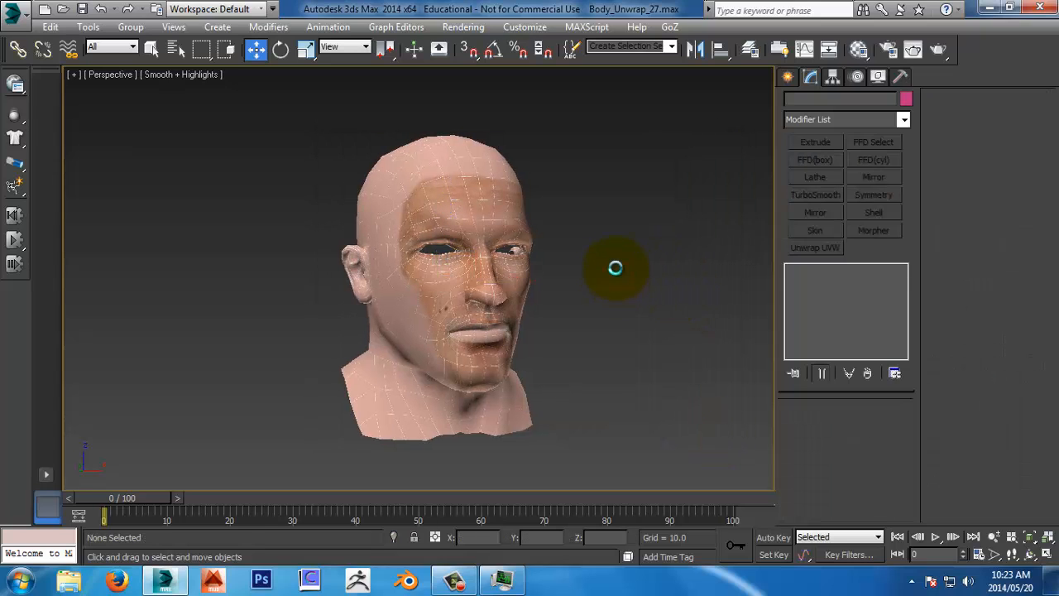
click(1040, 7)
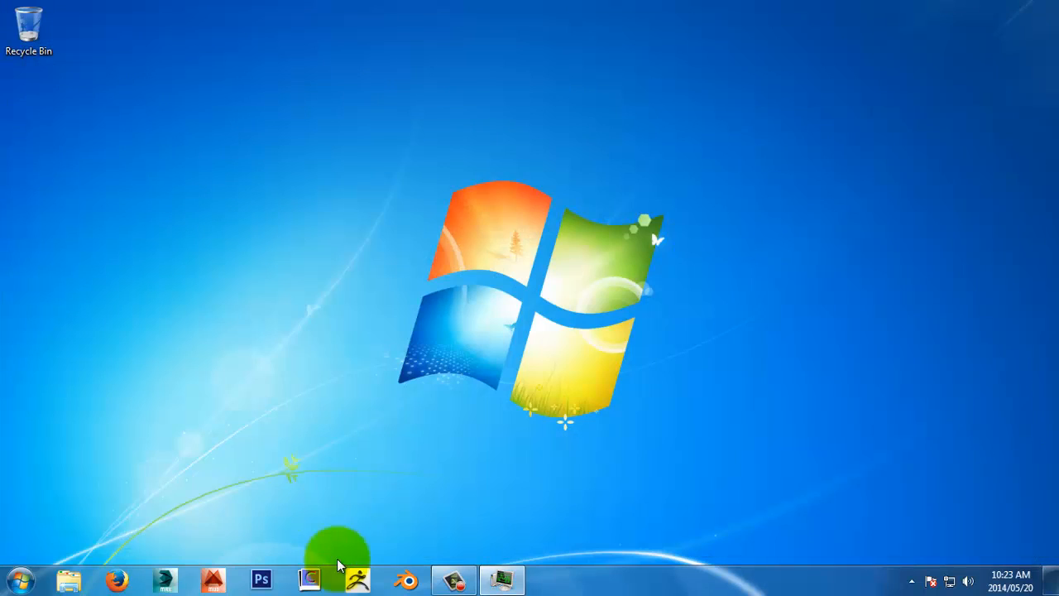
click(358, 577)
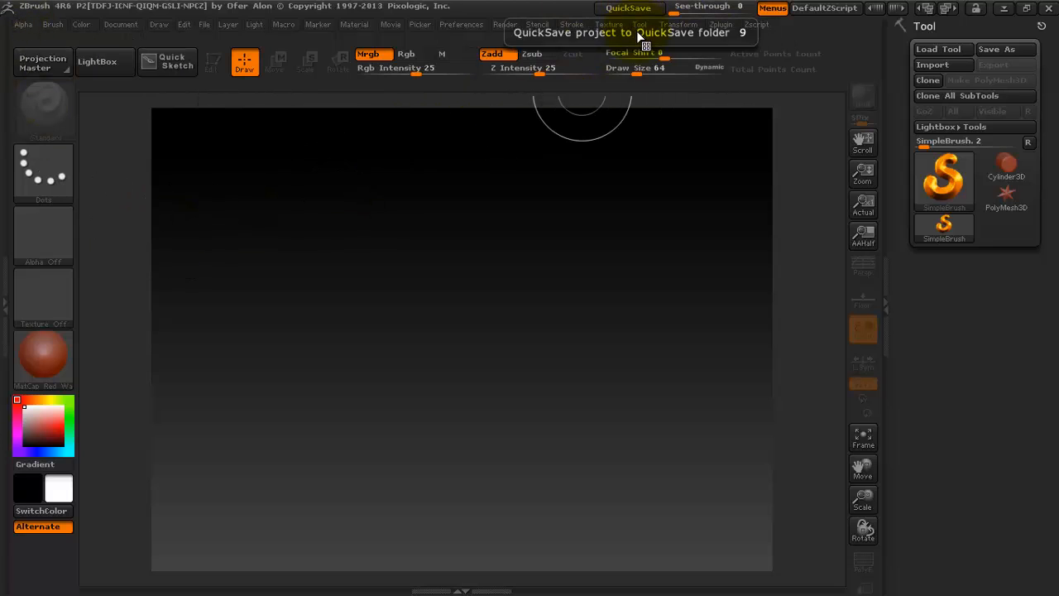
Step: Start importing a mesh as a tool and browse from the D: drive to the 3ds Max project's scenes folder
click(643, 28)
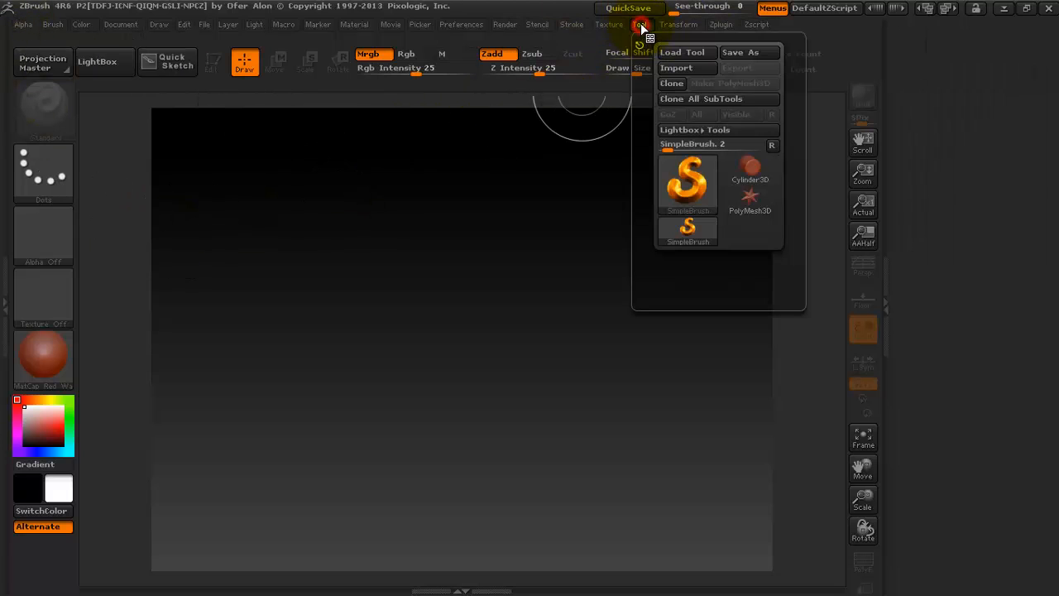
click(673, 69)
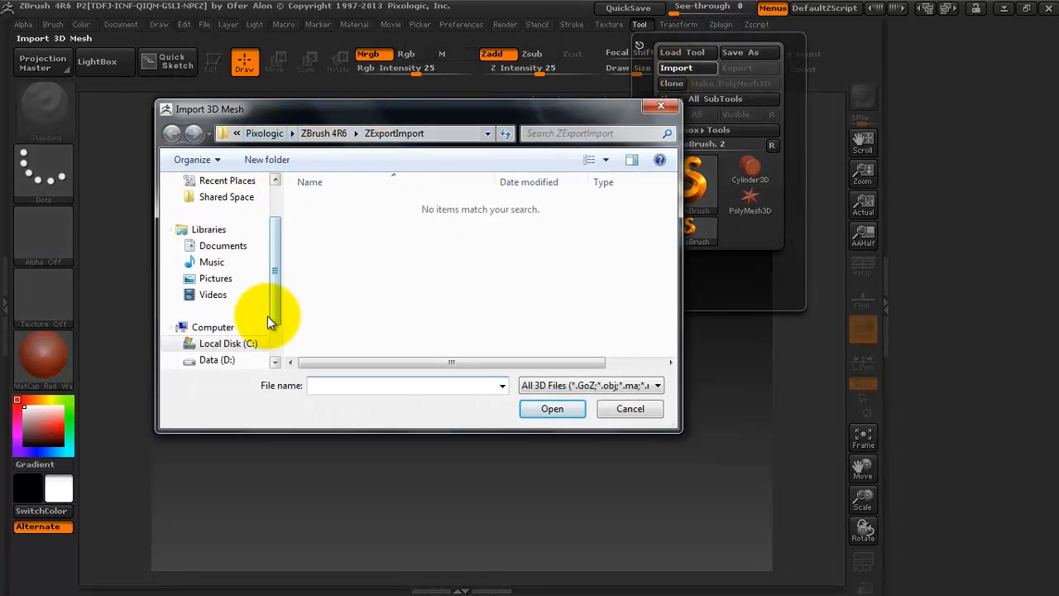
drag(276, 292, 276, 310)
click(217, 328)
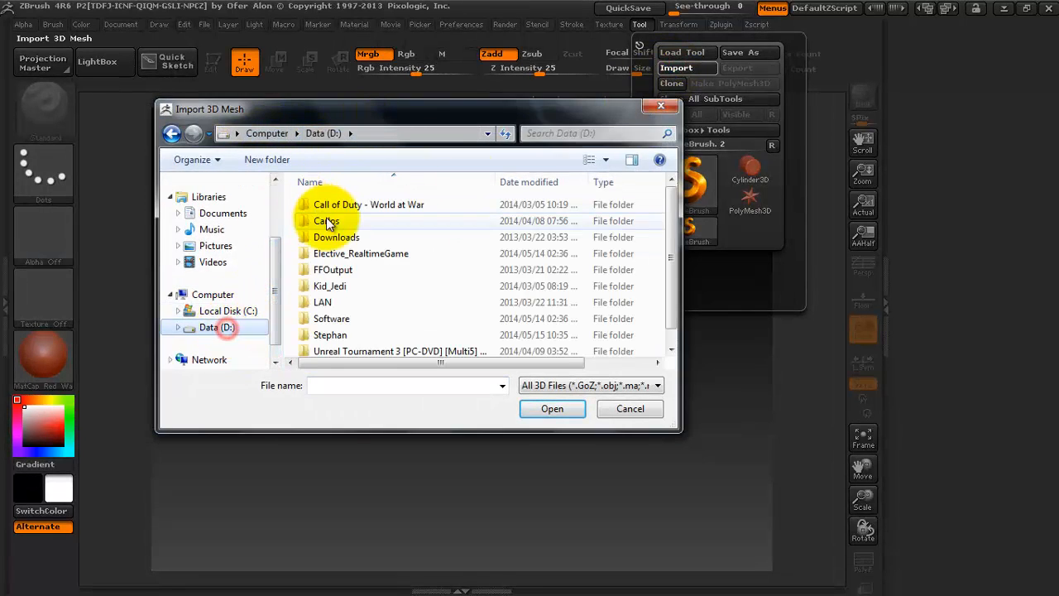
double_click(331, 221)
double_click(324, 206)
double_click(336, 237)
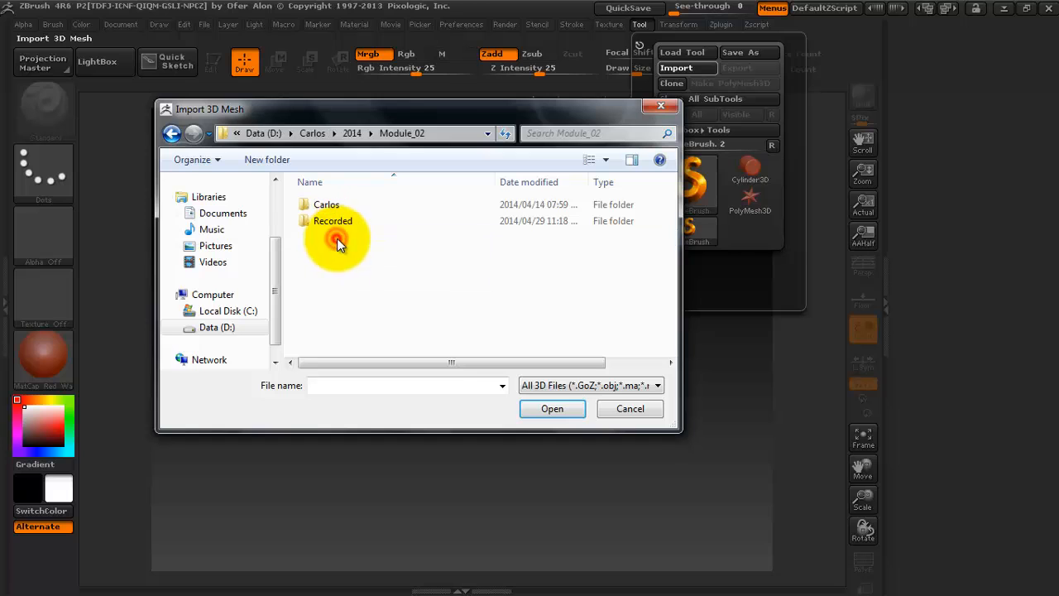
double_click(335, 206)
double_click(360, 206)
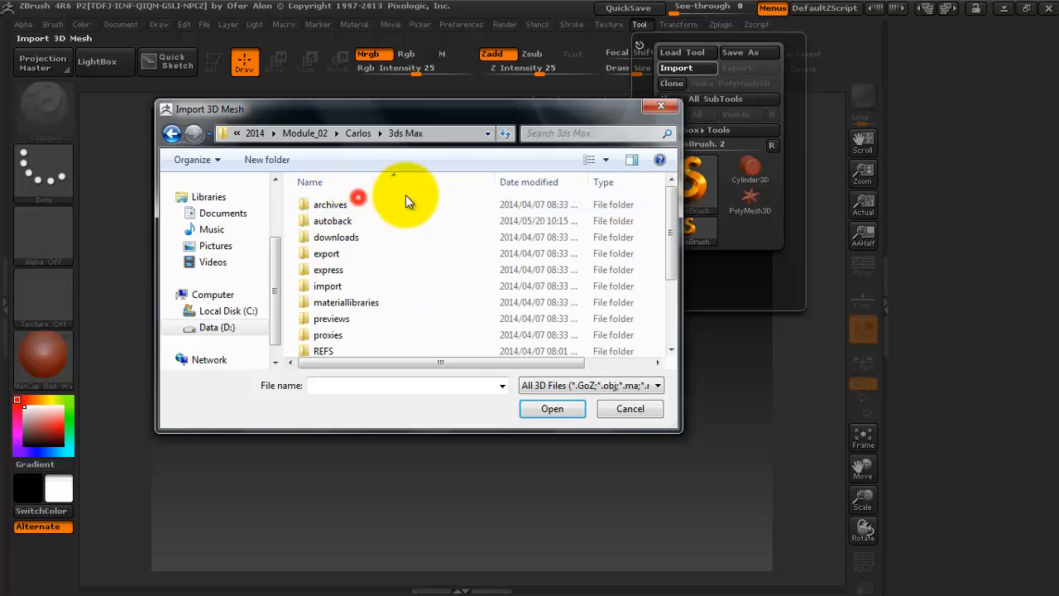
drag(672, 238, 674, 306)
double_click(372, 314)
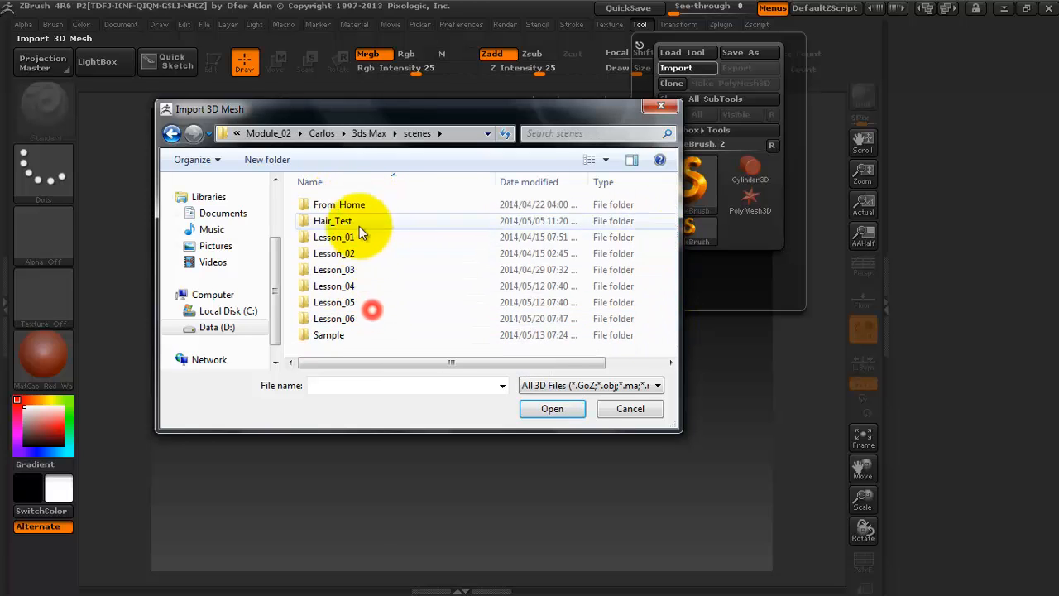
Step: Import Head_01.obj from Lesson_06\Tuesday\Class_02\From_Max
click(334, 318)
double_click(362, 321)
double_click(354, 220)
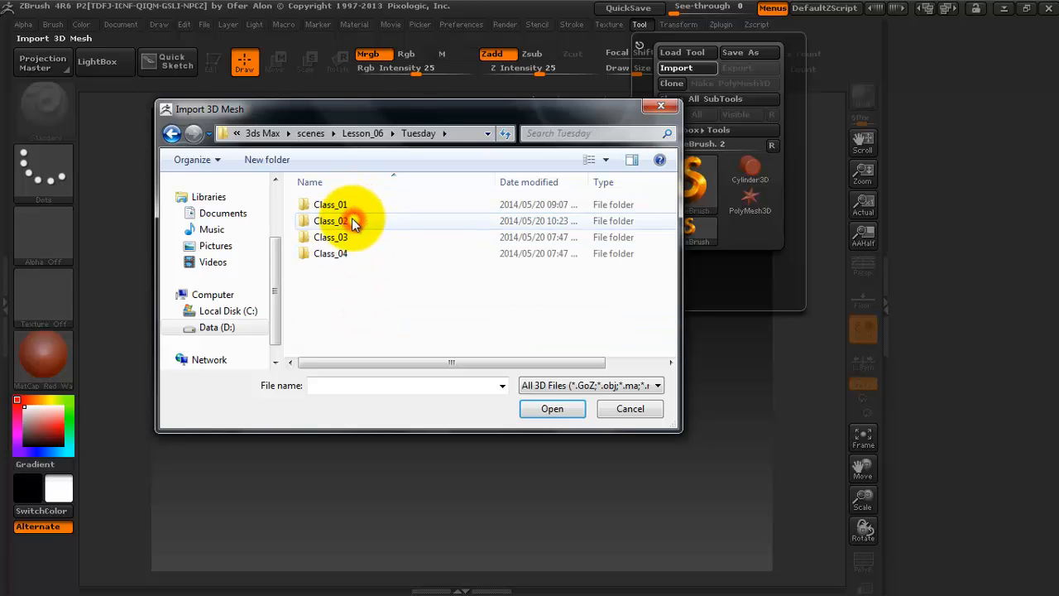
double_click(352, 220)
double_click(338, 204)
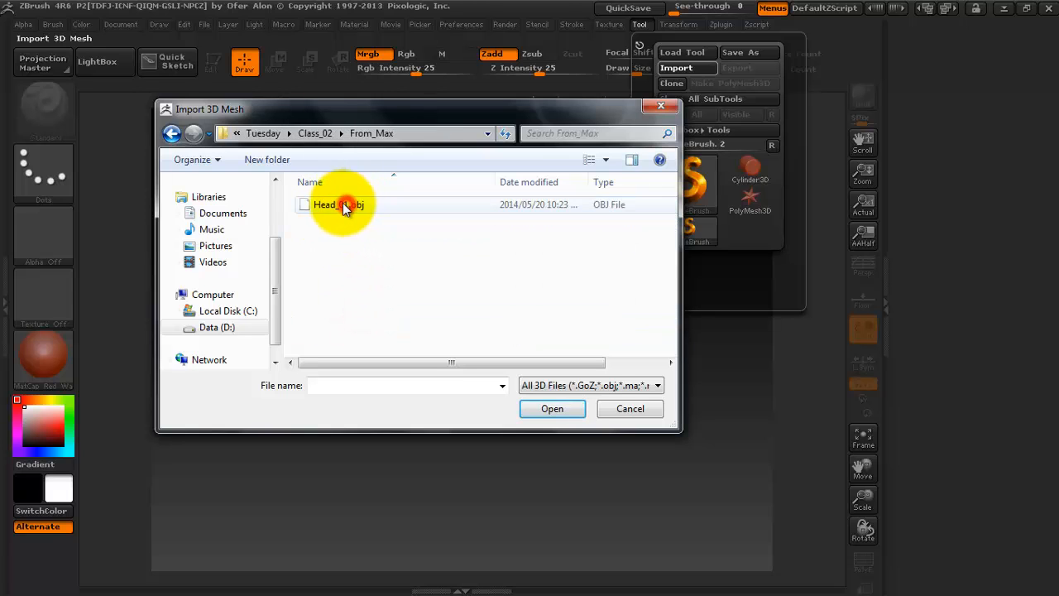
double_click(344, 207)
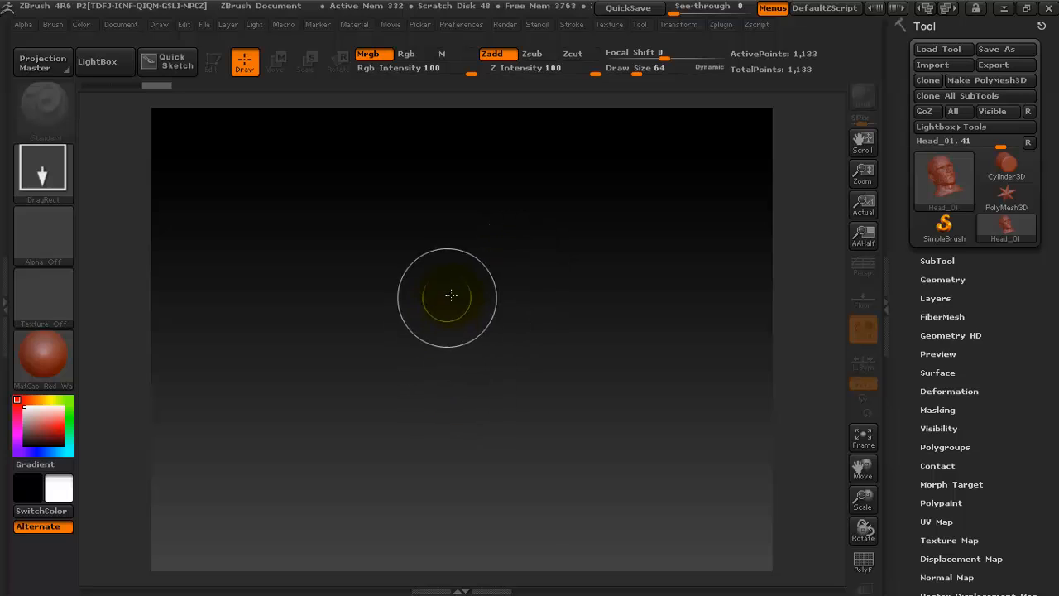
Step: Draw the imported head onto the canvas, enter Edit mode and frame the model
drag(449, 298, 446, 562)
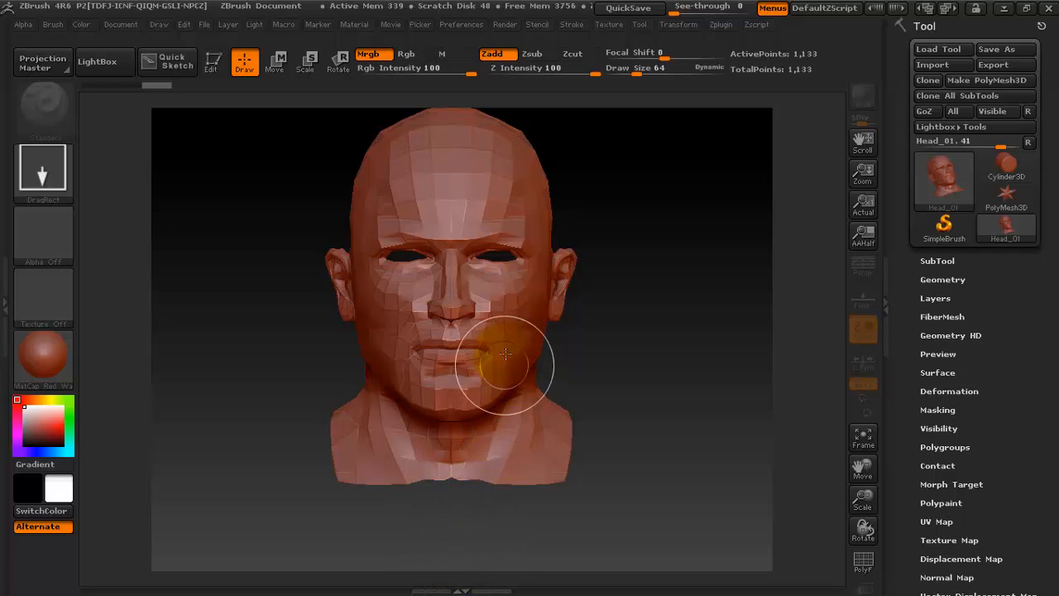
click(216, 63)
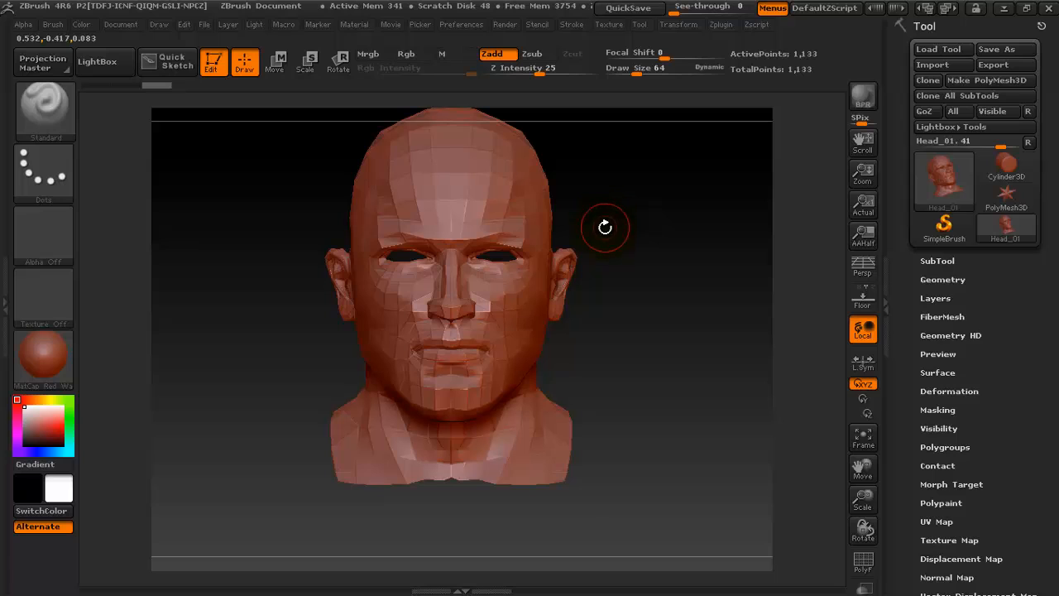
key(f)
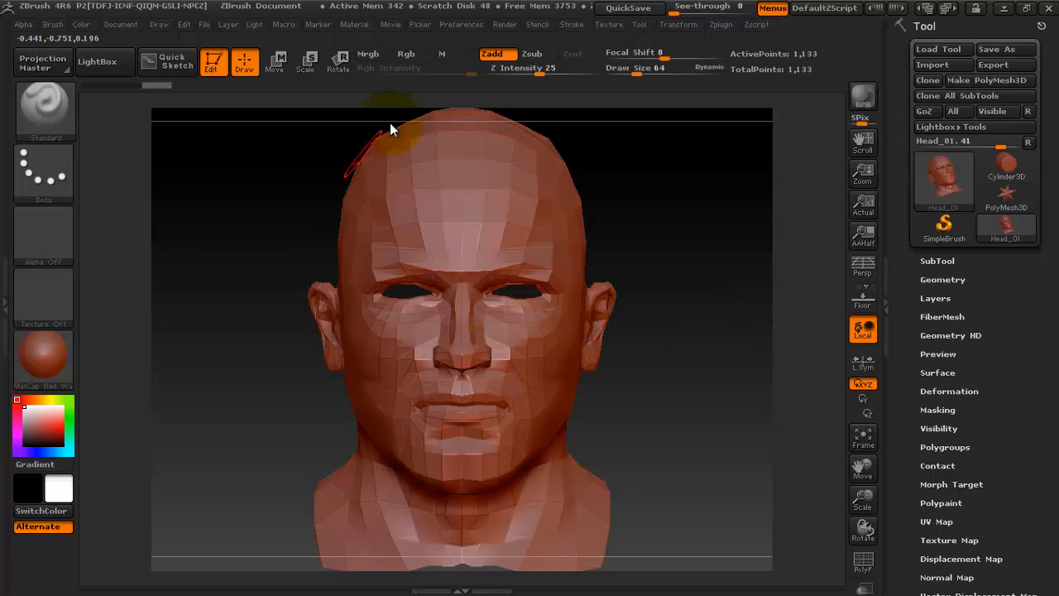
Step: Examine the head model from the front, both profiles and a three-quarter angle
alt+drag(720, 184, 771, 179)
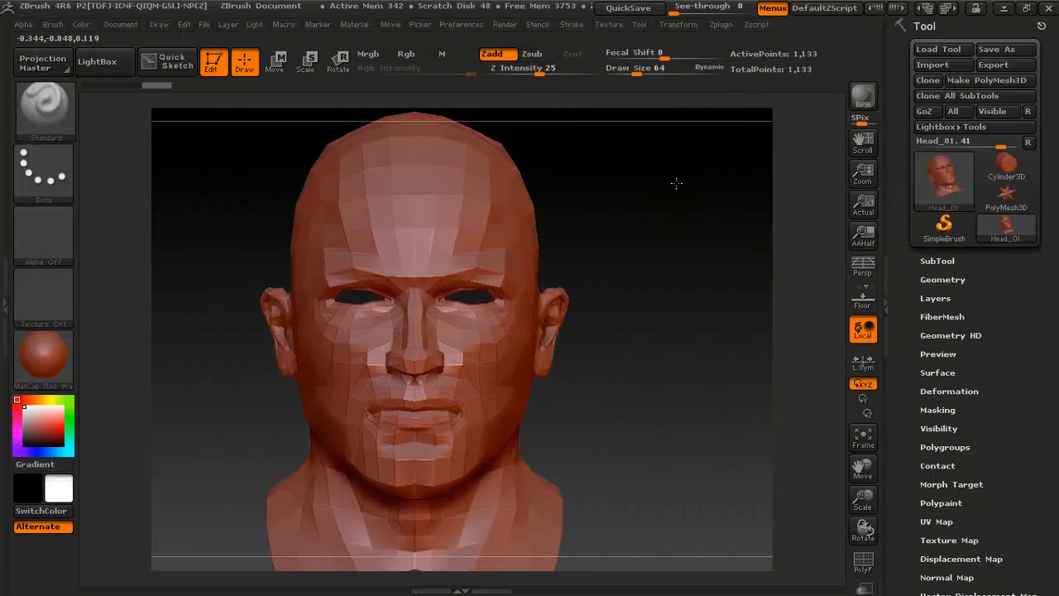
drag(684, 174, 532, 229)
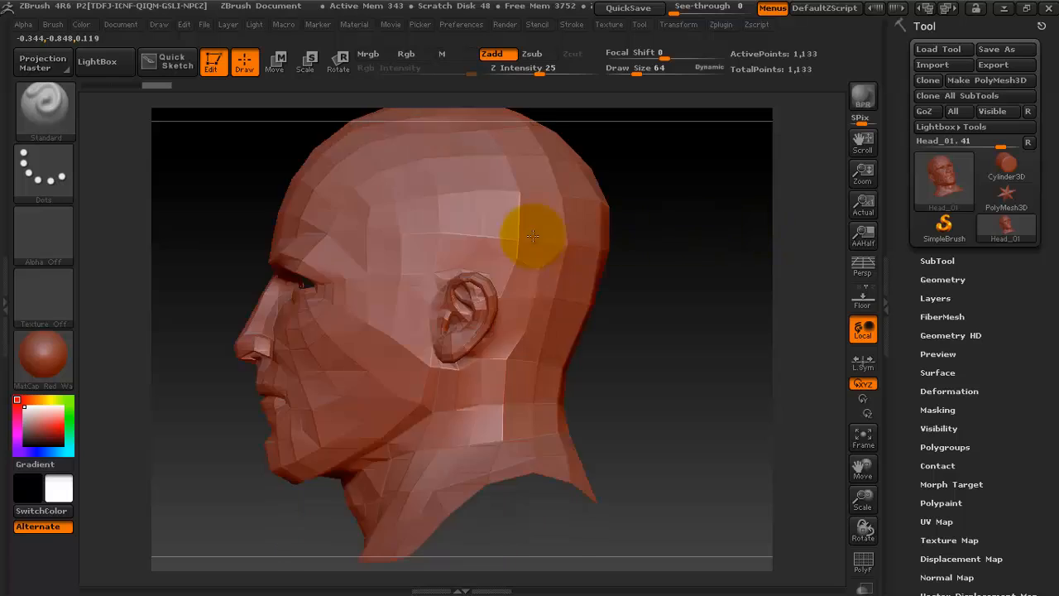
drag(643, 227, 672, 370)
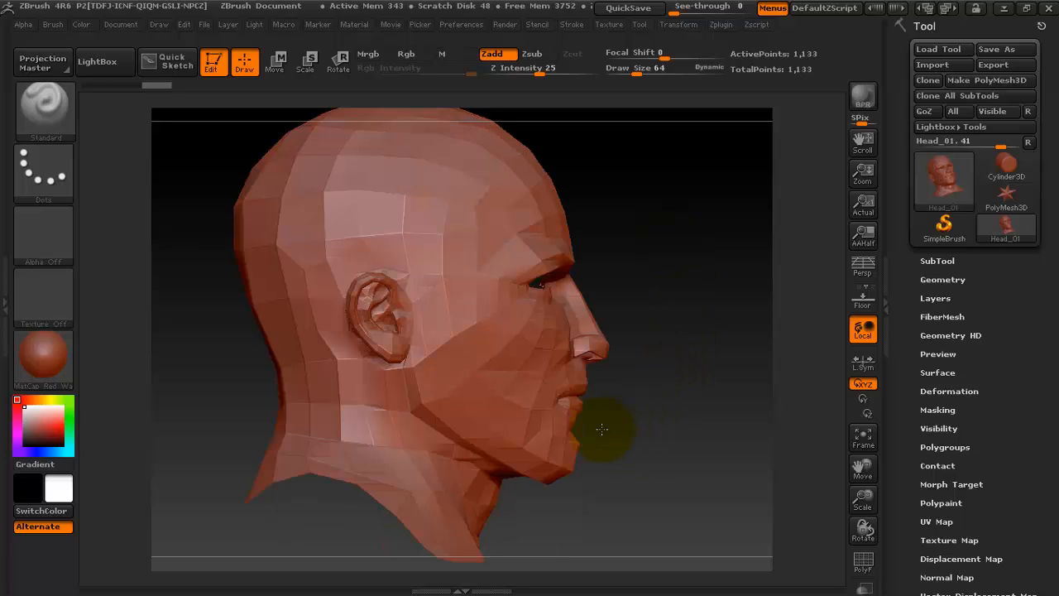
drag(601, 429, 539, 438)
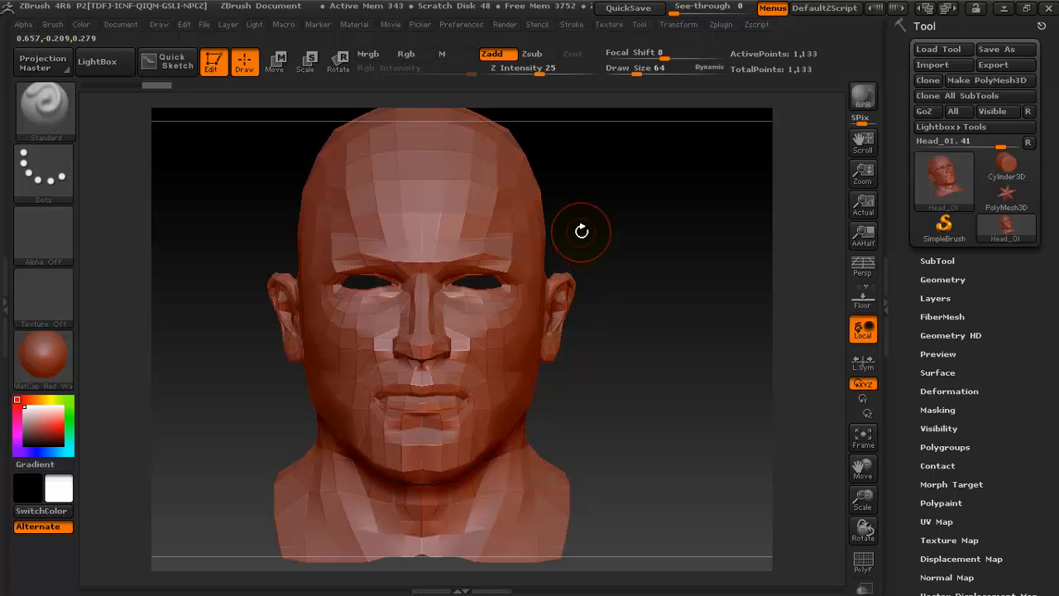
drag(589, 218, 648, 215)
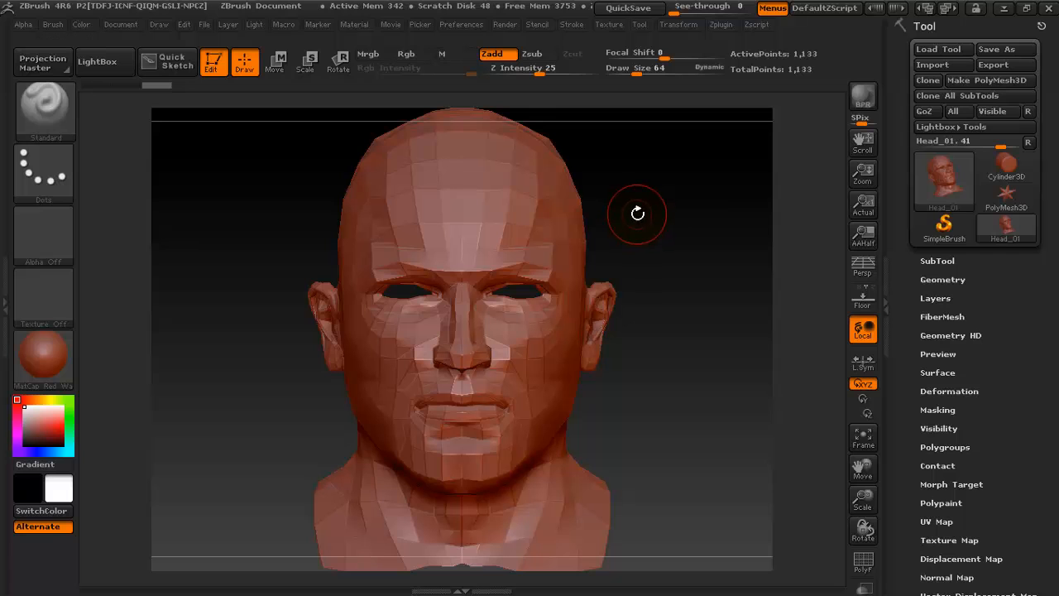
mouse_move(662, 253)
mouse_down()
mouse_move(686, 218)
mouse_move(686, 182)
mouse_move(674, 263)
mouse_up()
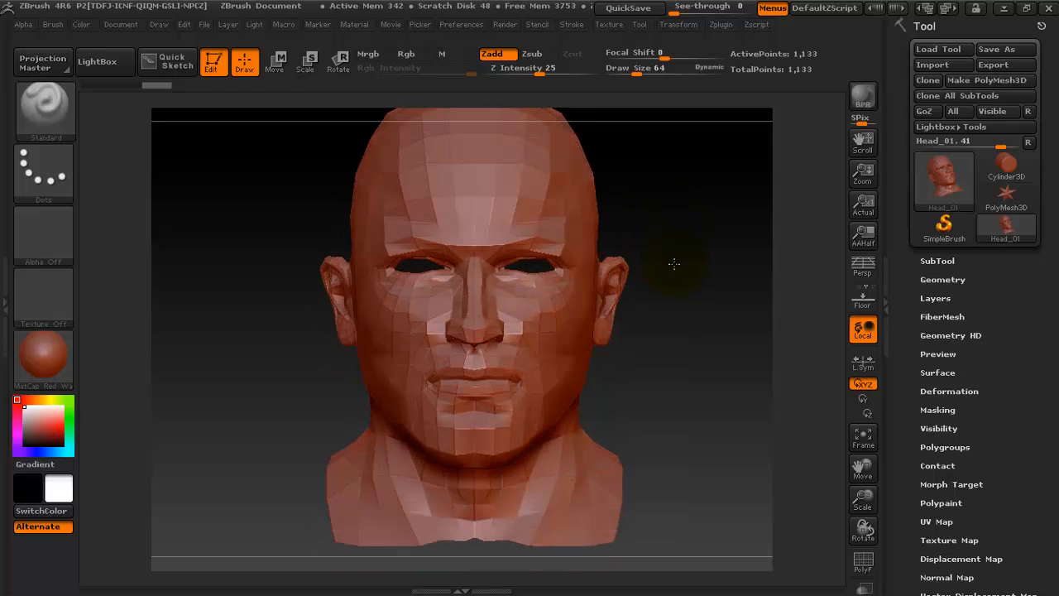
drag(698, 298, 745, 360)
Step: Enable double-sided display for the head in its Display Properties and check the mesh around the eye openings
drag(1051, 448, 1054, 320)
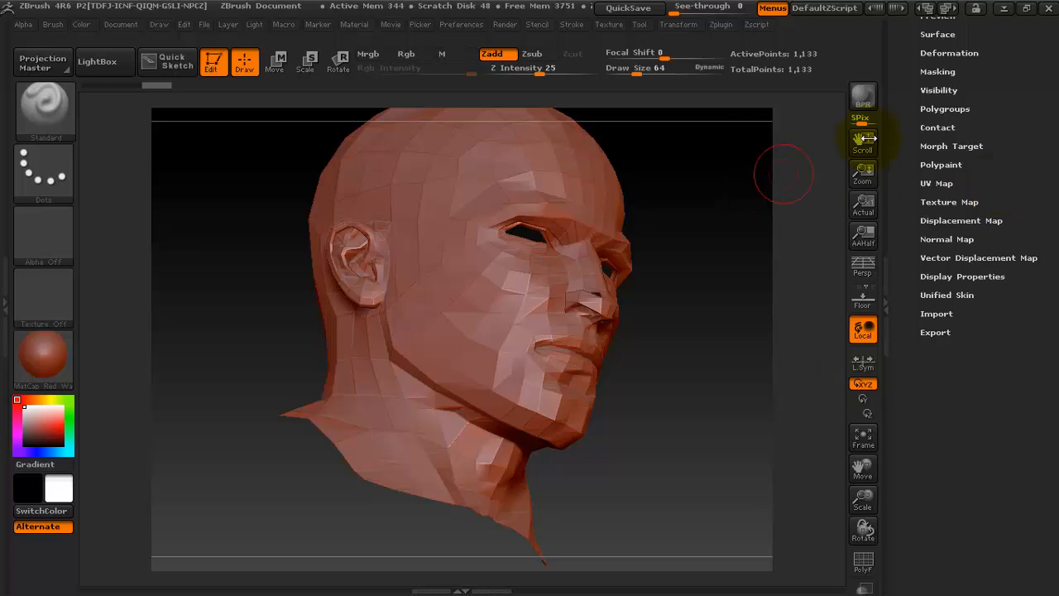
click(960, 278)
click(929, 322)
mouse_move(695, 300)
mouse_down()
mouse_move(687, 257)
mouse_move(651, 355)
mouse_move(690, 309)
mouse_move(685, 322)
mouse_move(690, 290)
mouse_move(681, 331)
mouse_move(703, 330)
mouse_up()
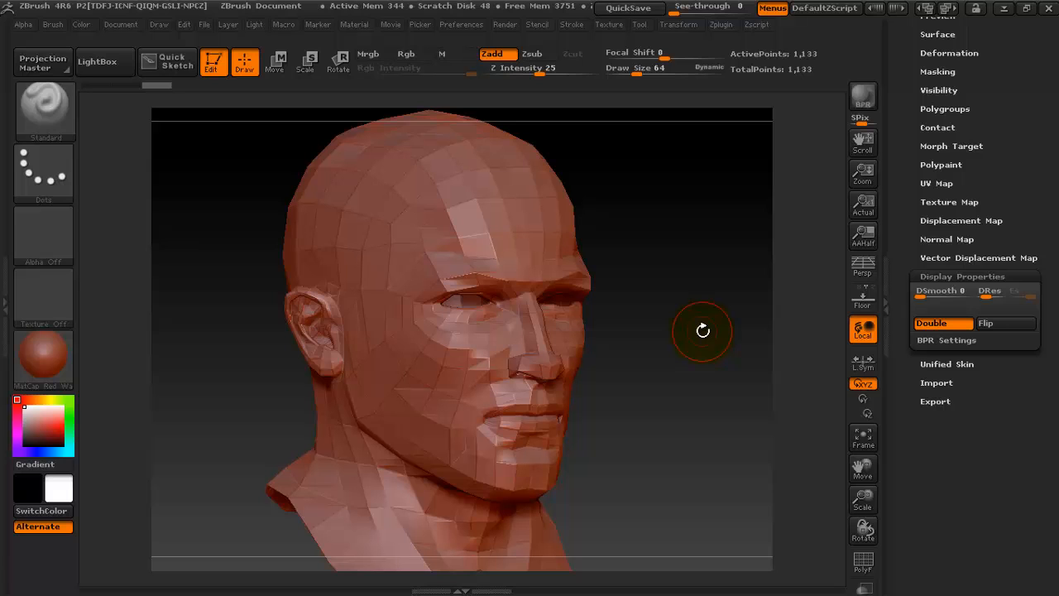
drag(633, 276, 679, 257)
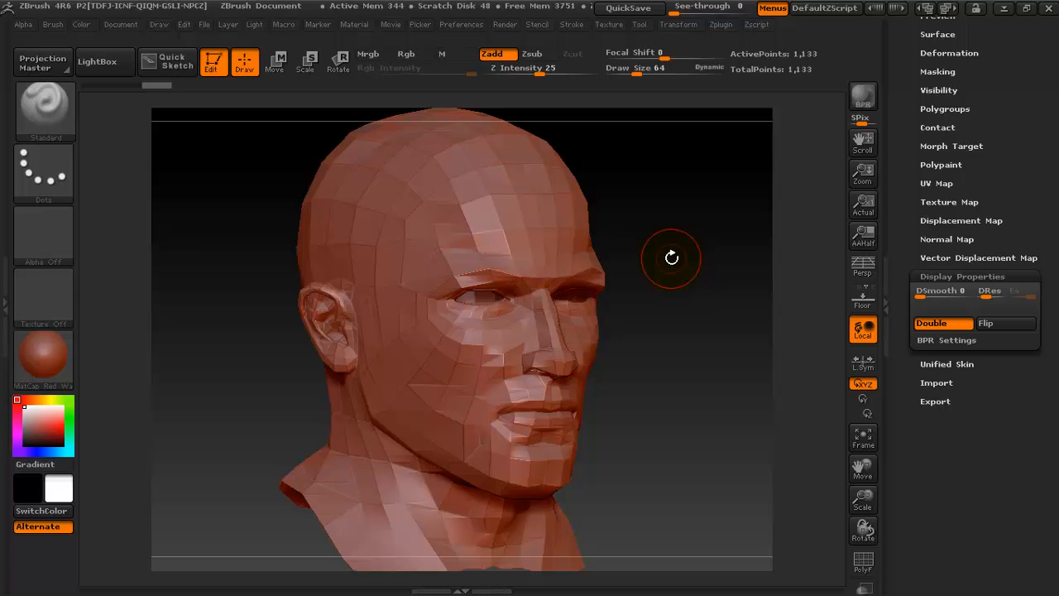
Step: Compare the head with and without perspective, leave perspective display on, and view the face from the front
key(p)
key(p)
key(p)
key(p)
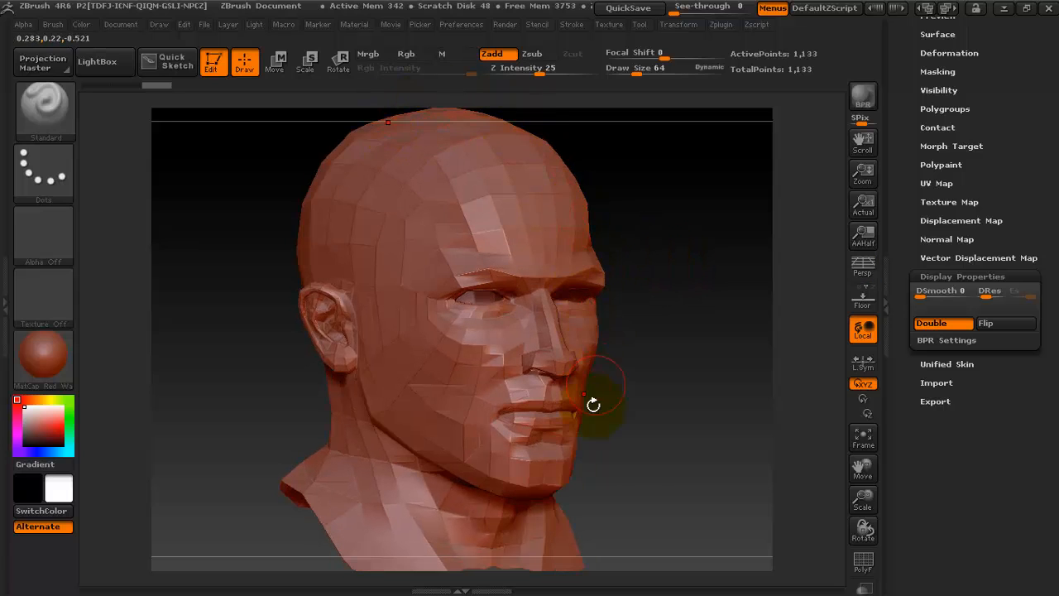
key(p)
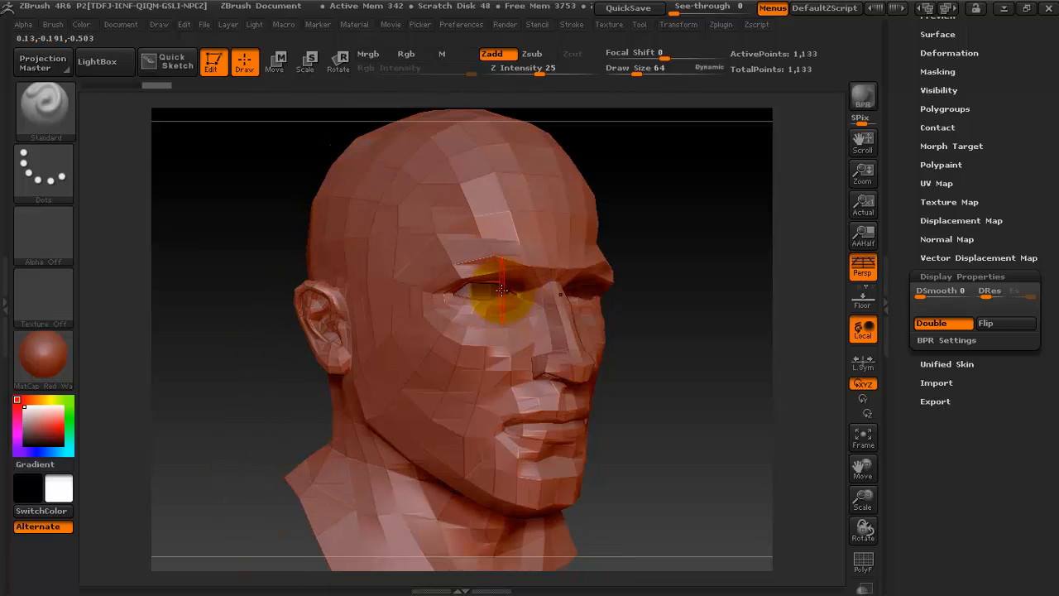
key(p)
key(p)
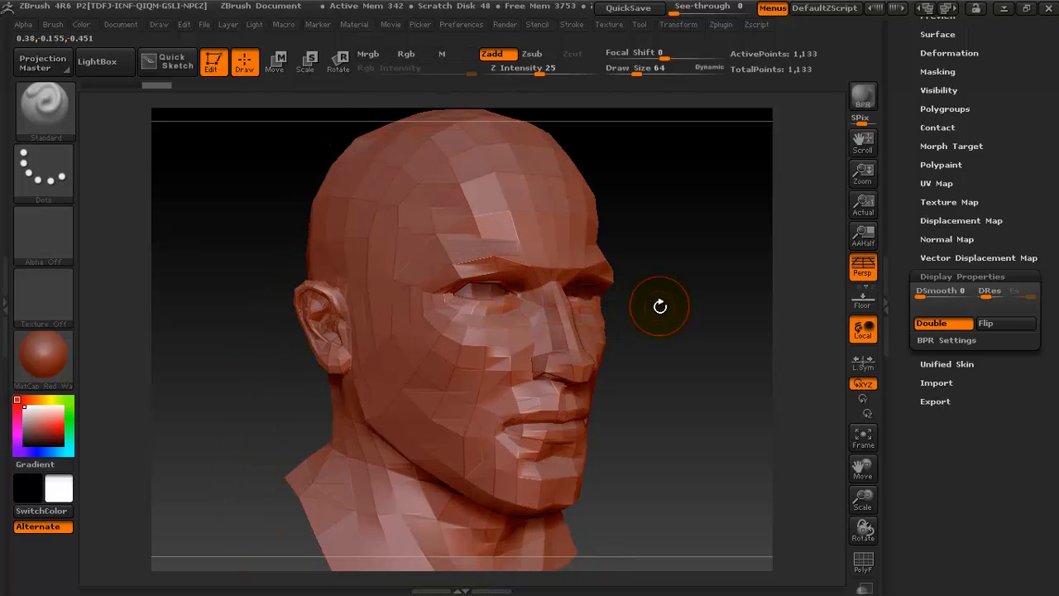
drag(659, 307, 699, 245)
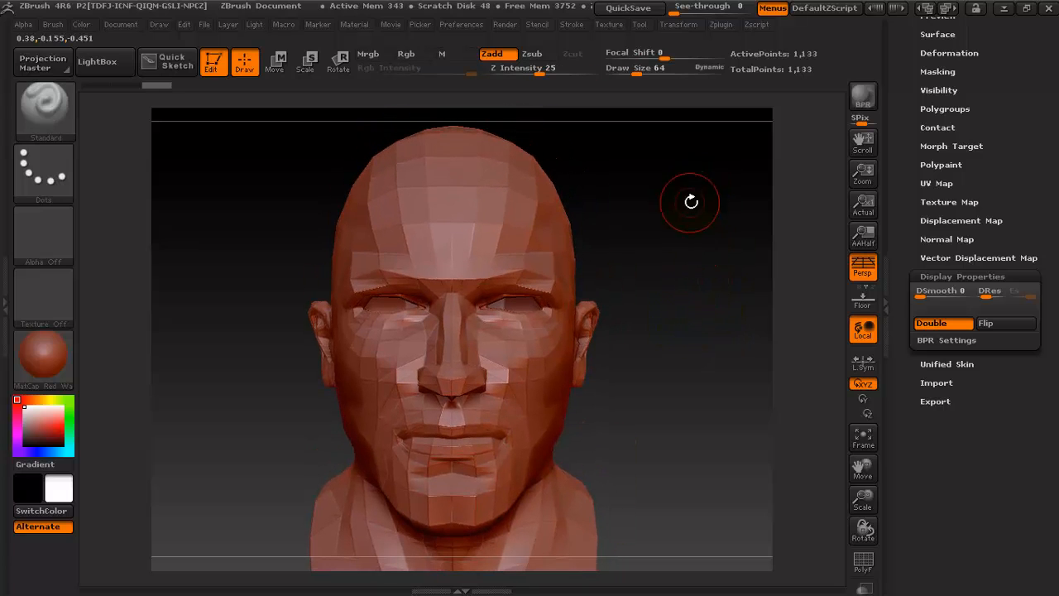
Step: Subdivide the imported head mesh once and view the smoother result from the front
key(ctrl)
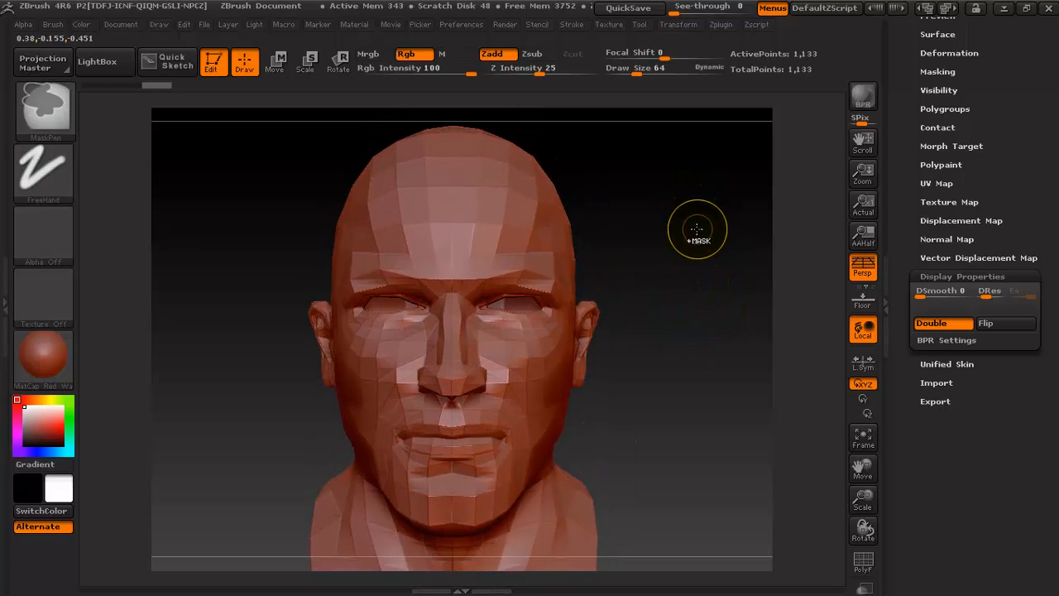
key(ctrl+d)
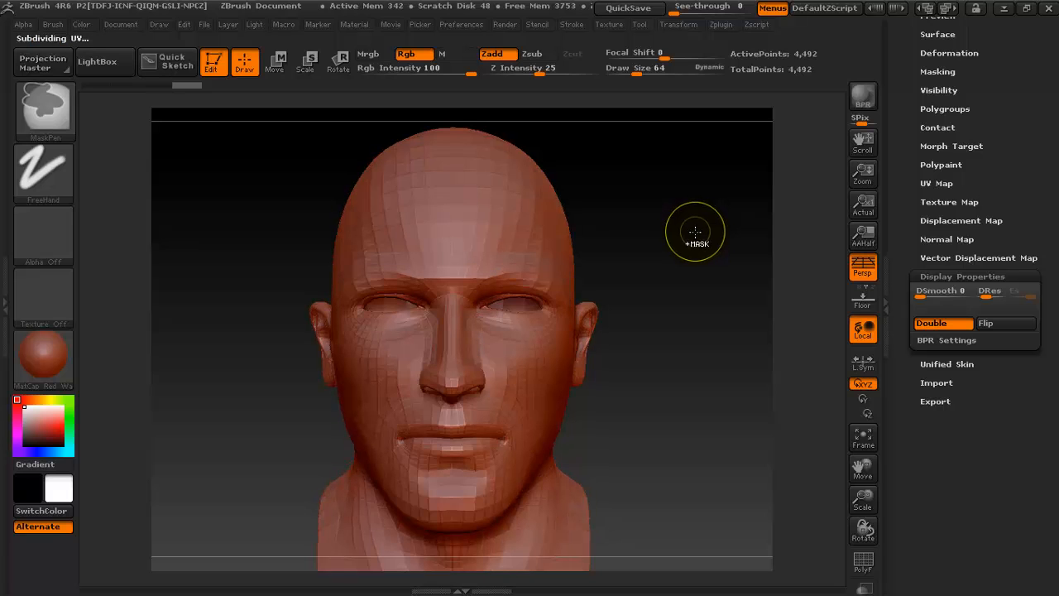
mouse_move(695, 232)
mouse_down()
mouse_move(681, 331)
mouse_move(686, 307)
mouse_move(745, 312)
mouse_move(692, 324)
mouse_up()
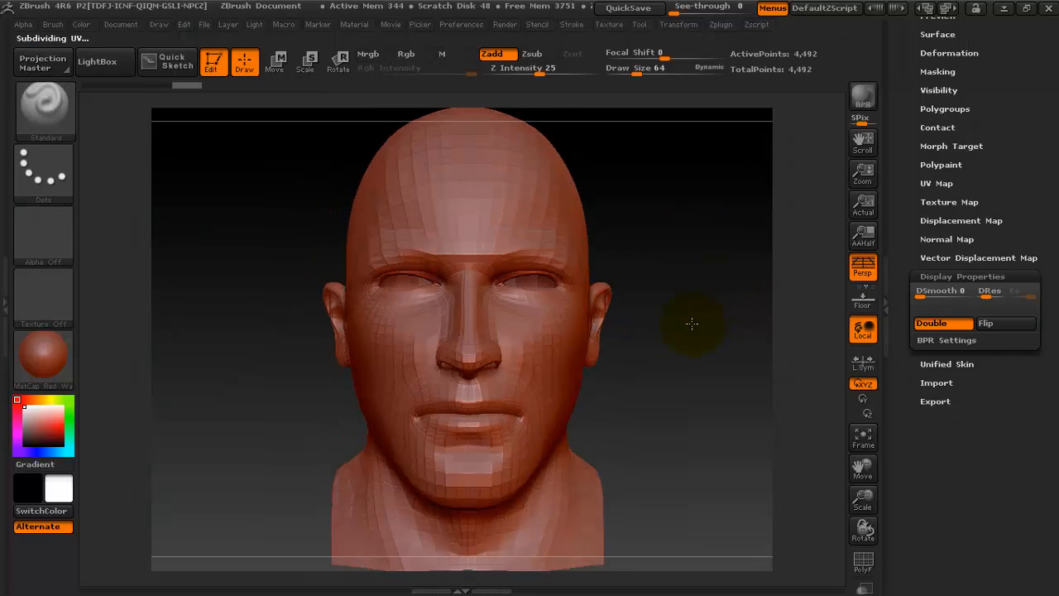
Step: Start saving the project and browse on Data (D:) through 2014 and Module_02 to the 3ds Max project folder
key(ctrl+s)
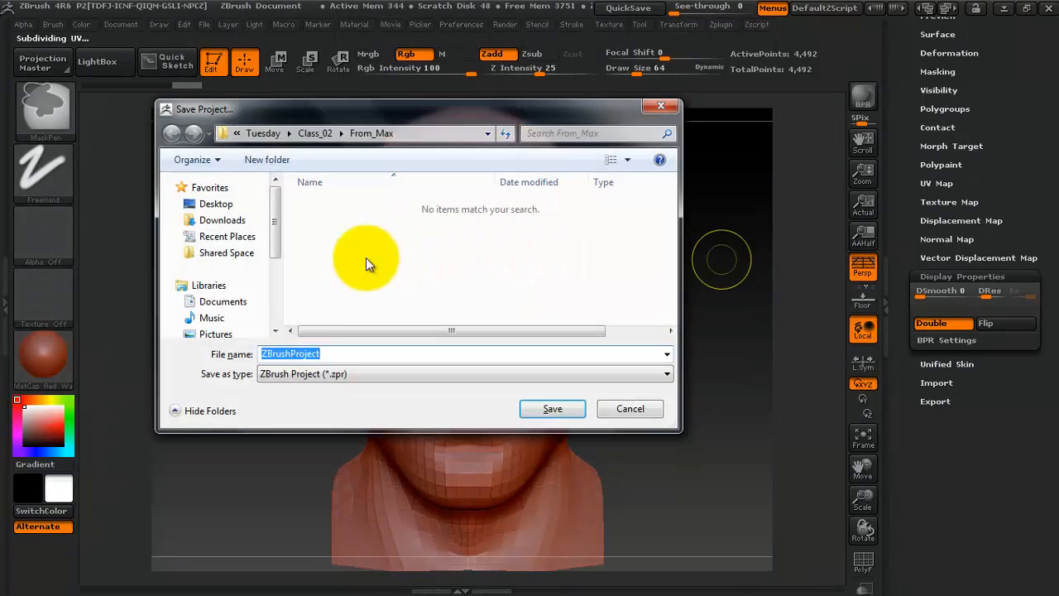
drag(278, 247, 279, 263)
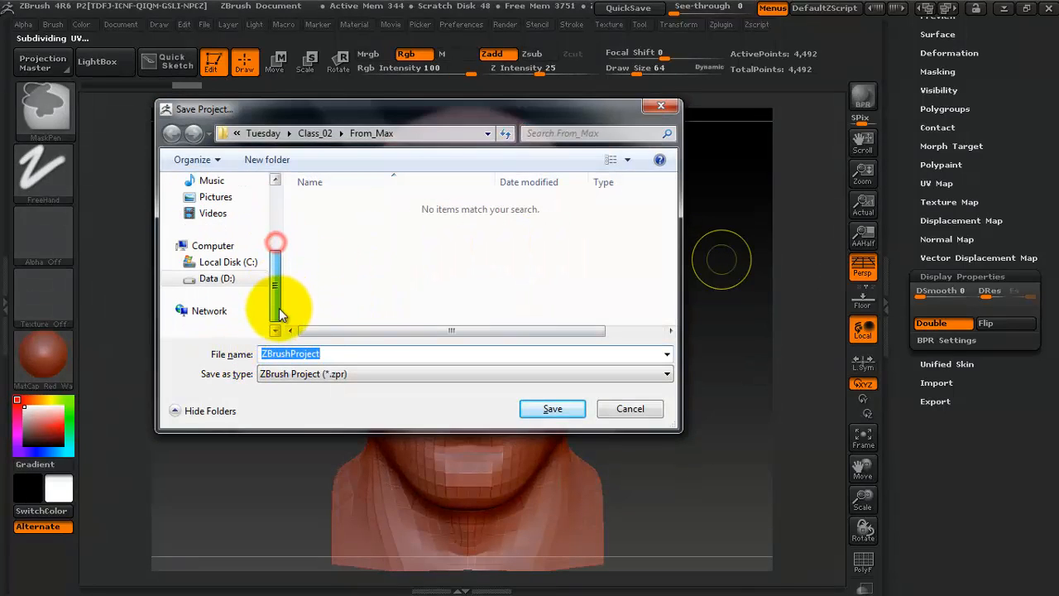
click(228, 279)
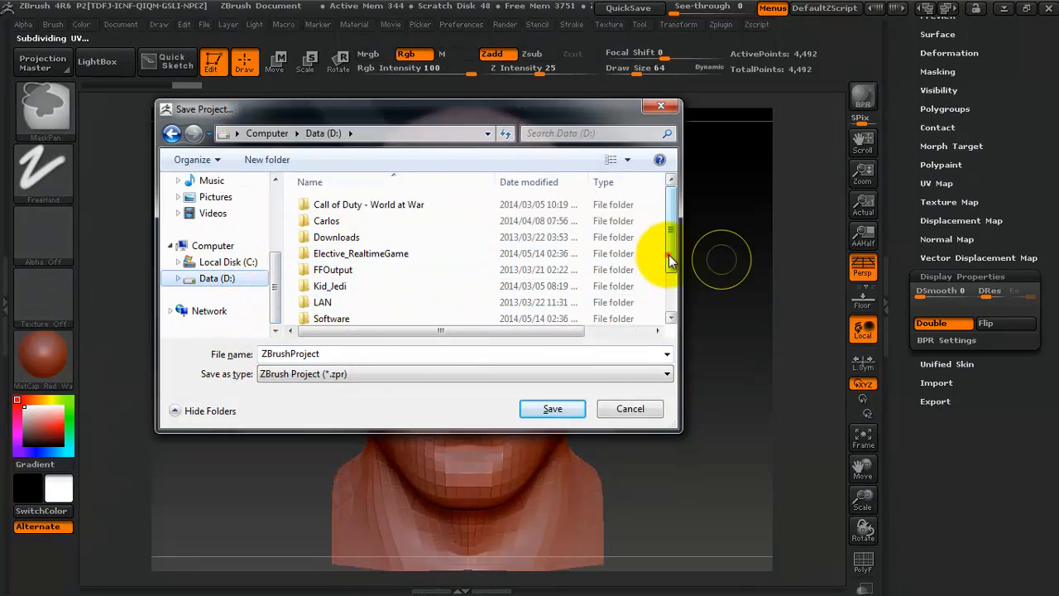
double_click(349, 222)
double_click(345, 206)
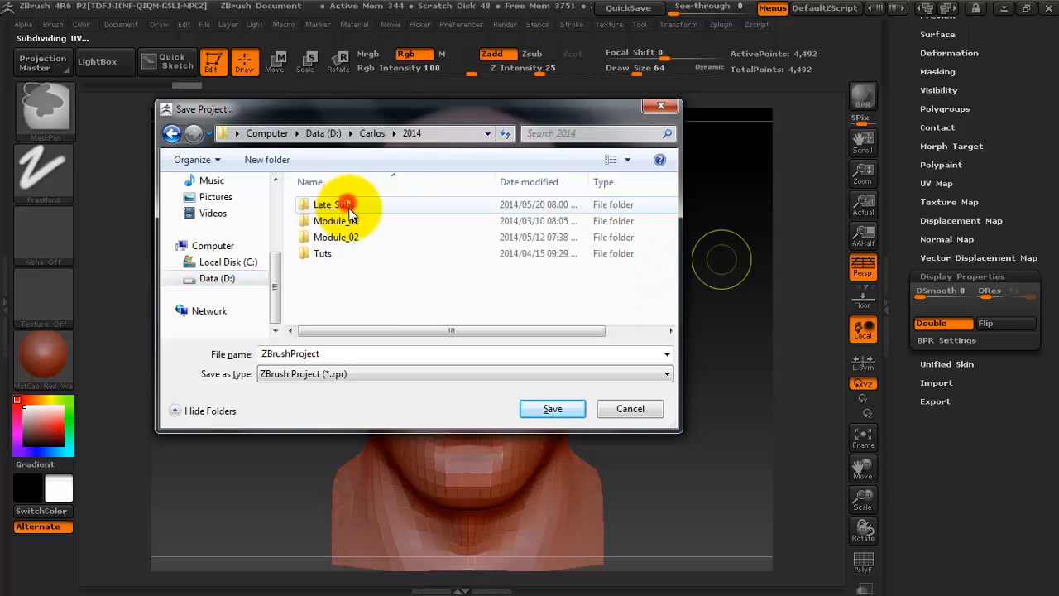
double_click(348, 236)
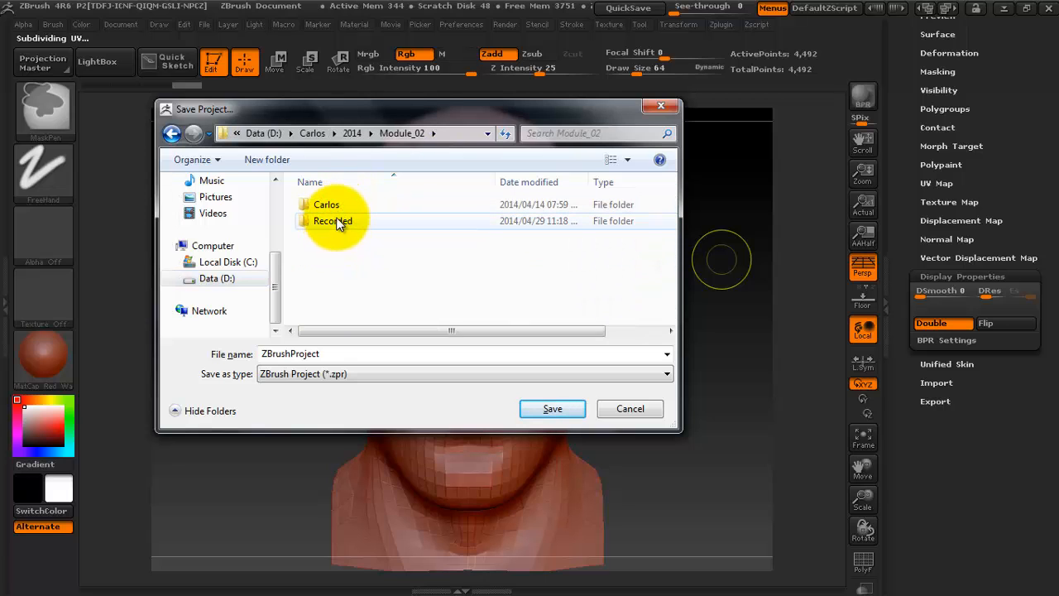
double_click(342, 205)
double_click(341, 206)
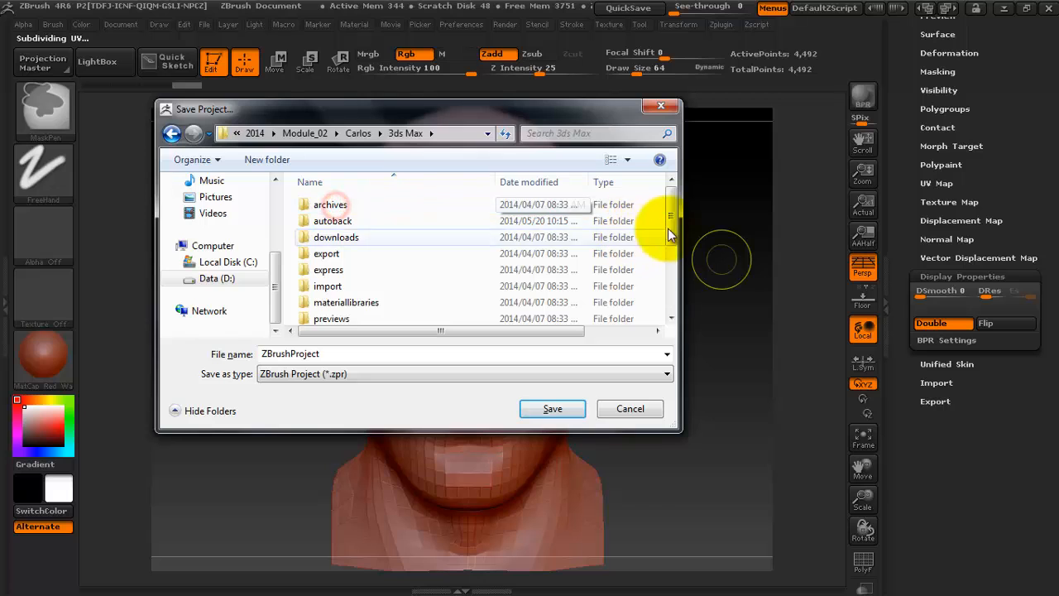
Step: Browse through scenes, Lesson_06 and Tuesday to the Class_02 folder as the save location
drag(671, 235, 669, 314)
scroll(397, 315, down, 1)
double_click(379, 278)
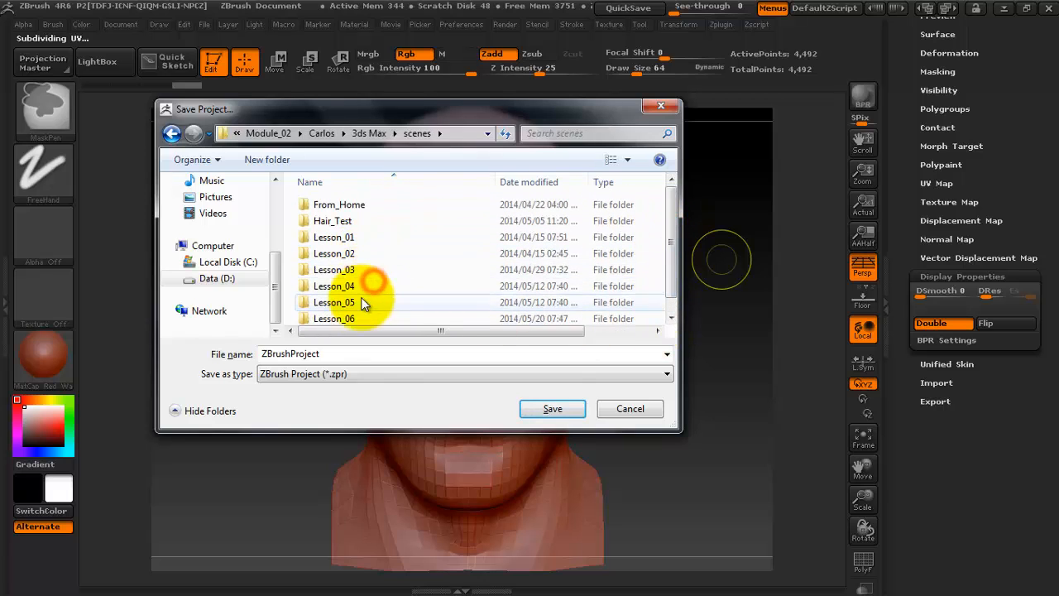
double_click(364, 318)
double_click(367, 223)
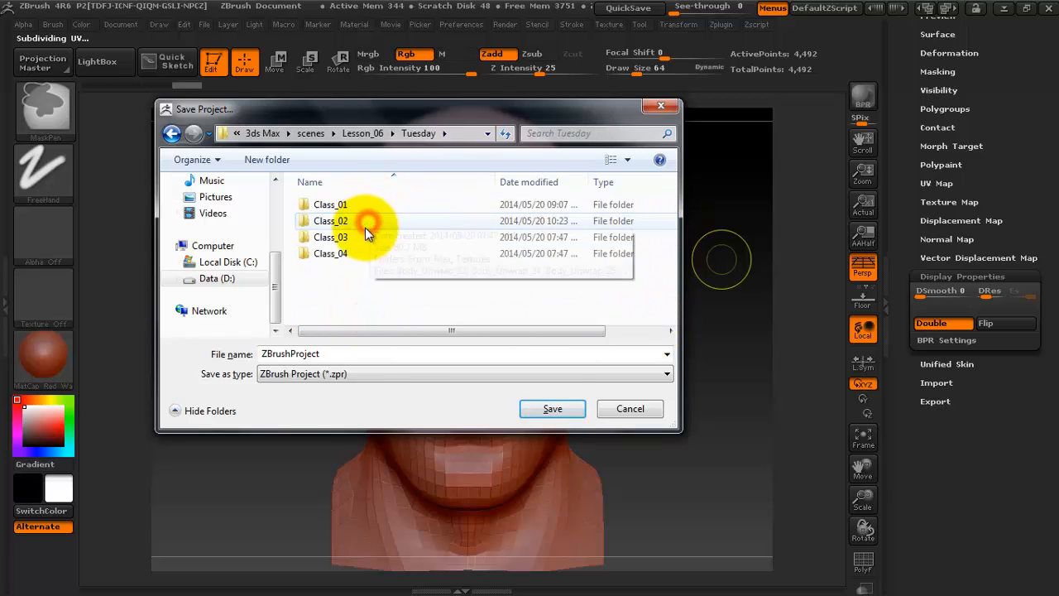
double_click(368, 224)
Step: Create a folder named Zbrush_Files inside Class_02 and open it
right_click(393, 269)
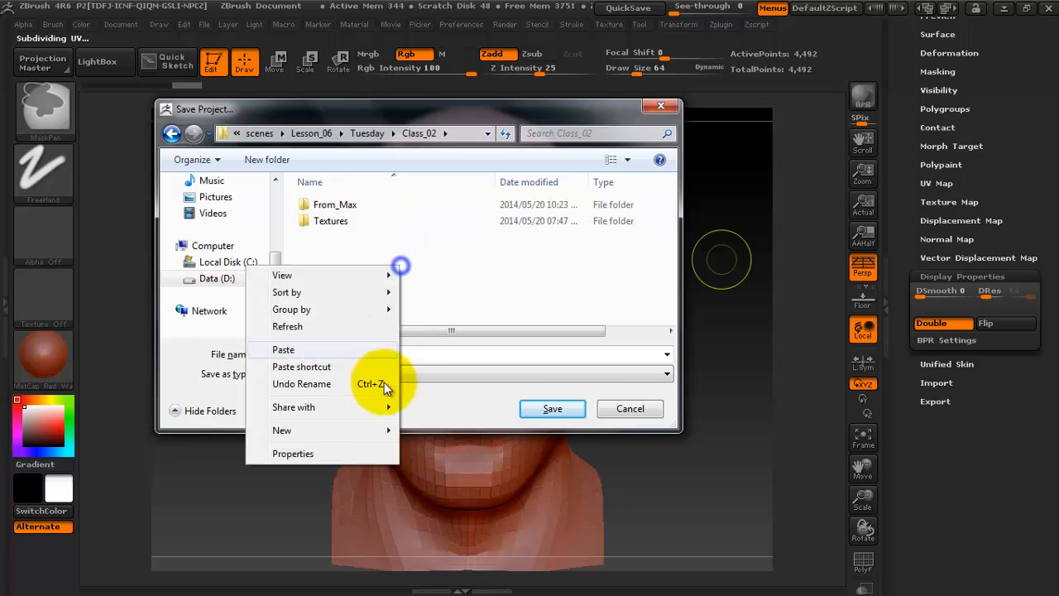
mouse_move(378, 430)
click(156, 170)
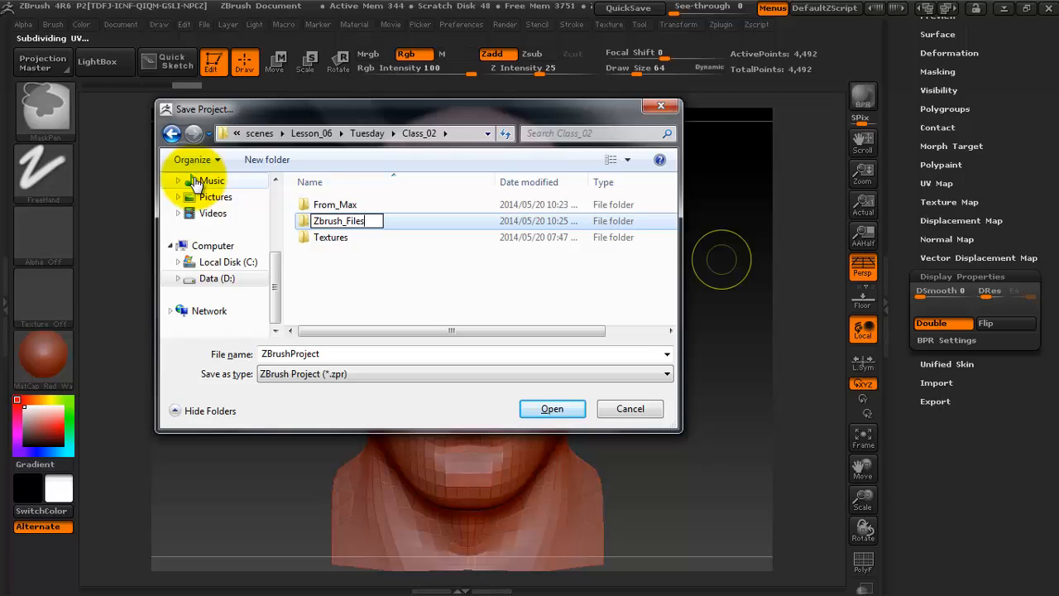
text(Zbrush_Files)
key(Return)
key(Return)
Step: Save the ZBrush project as Head_01 in the Zbrush_Files folder
double_click(408, 354)
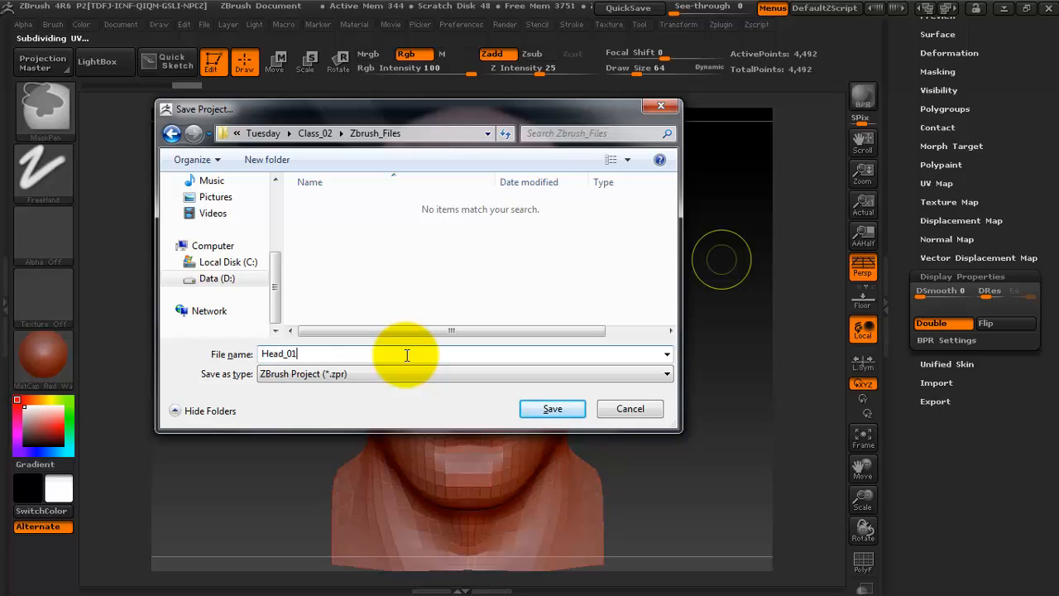
text(Head_01)
key(Return)
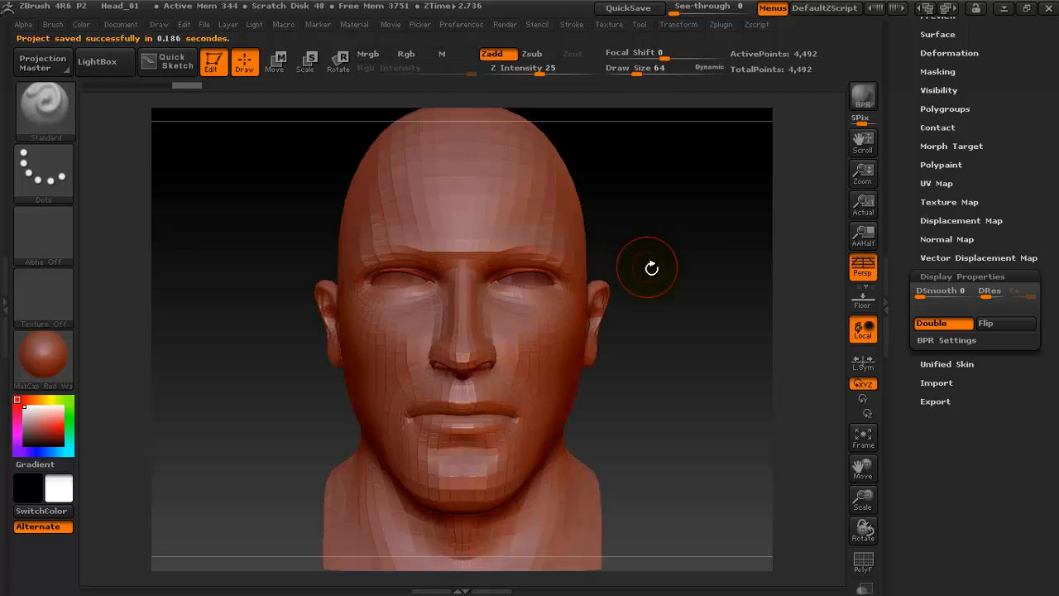
Step: View the head at a three-quarter angle and set the Standard brush's Z Intensity to 13
mouse_move(660, 253)
mouse_down()
mouse_move(668, 248)
mouse_move(693, 303)
mouse_up()
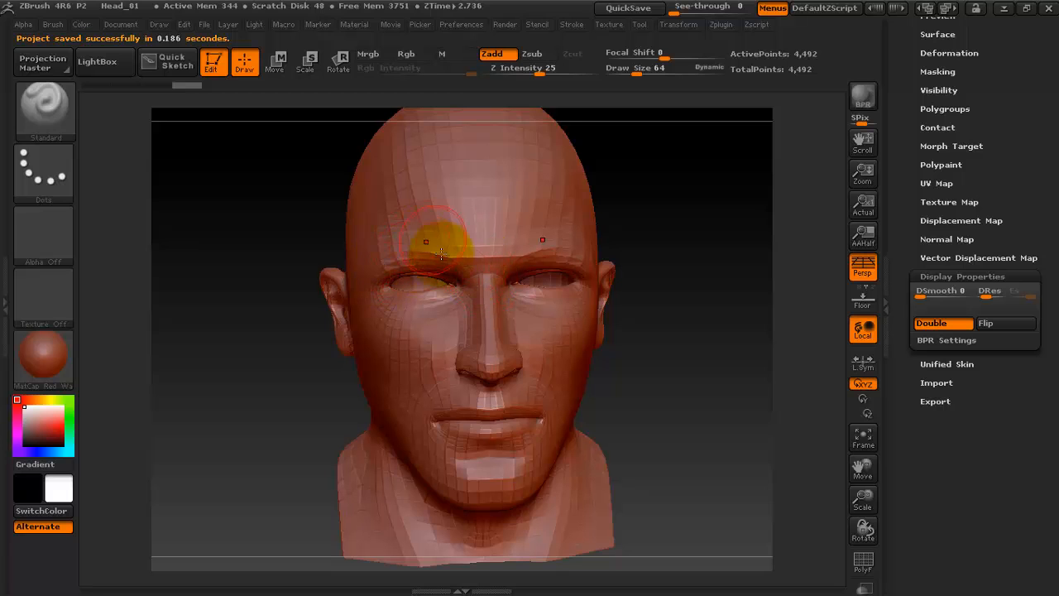
drag(612, 265, 634, 286)
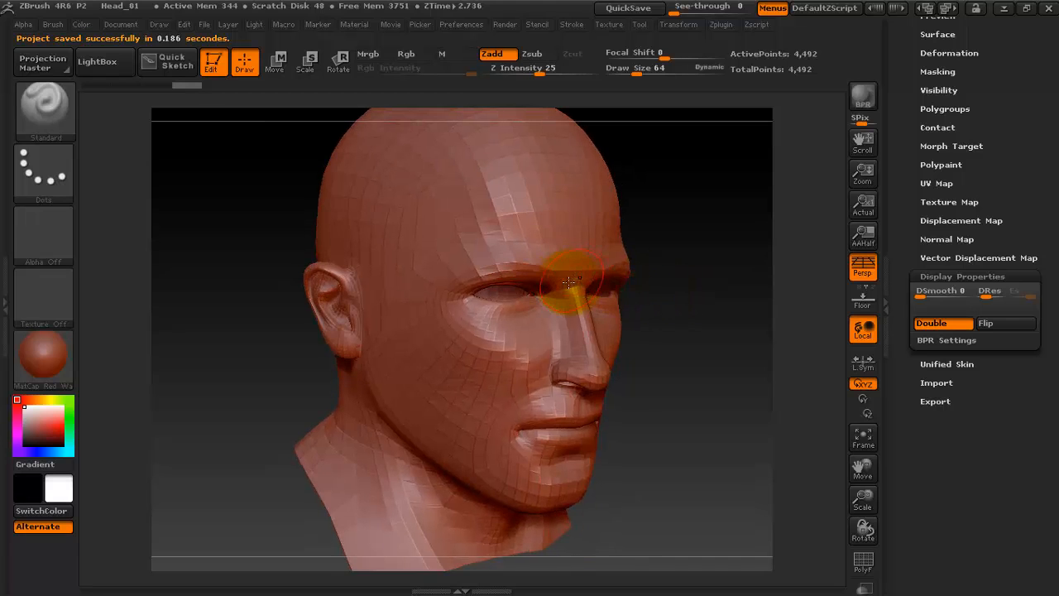
drag(540, 73, 530, 71)
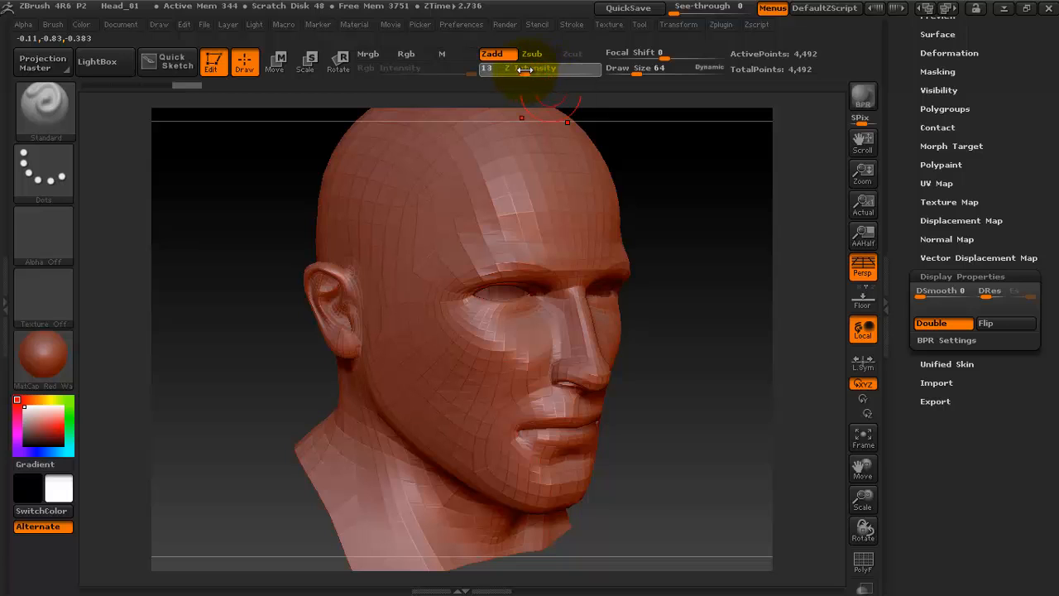
drag(524, 71, 527, 70)
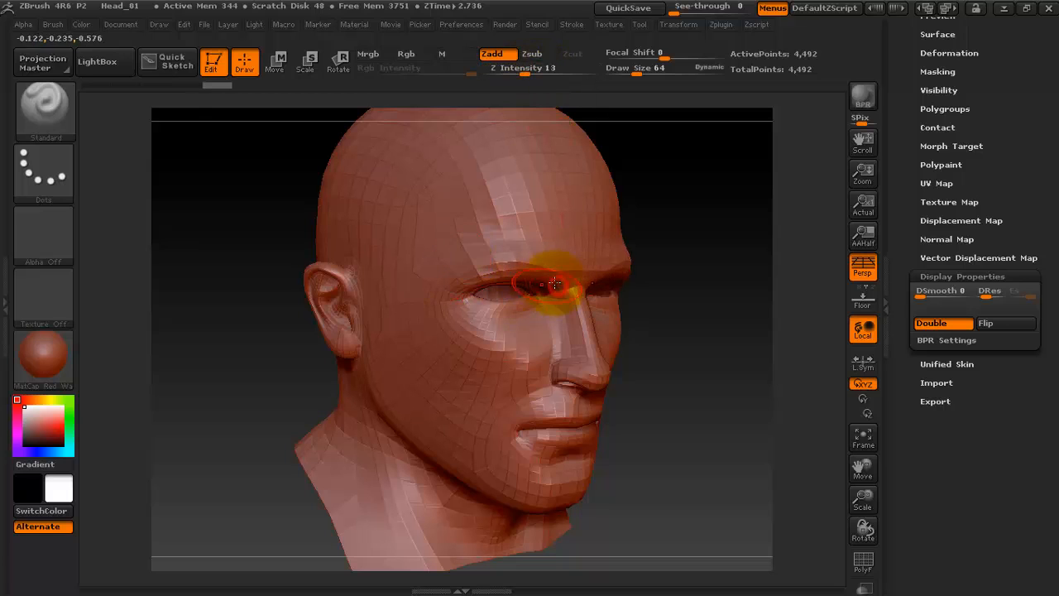
Step: Try smoothing strokes from the bridge of the nose along the brow ridge and undo them
shift+drag(563, 279, 461, 260)
key(ctrl+z)
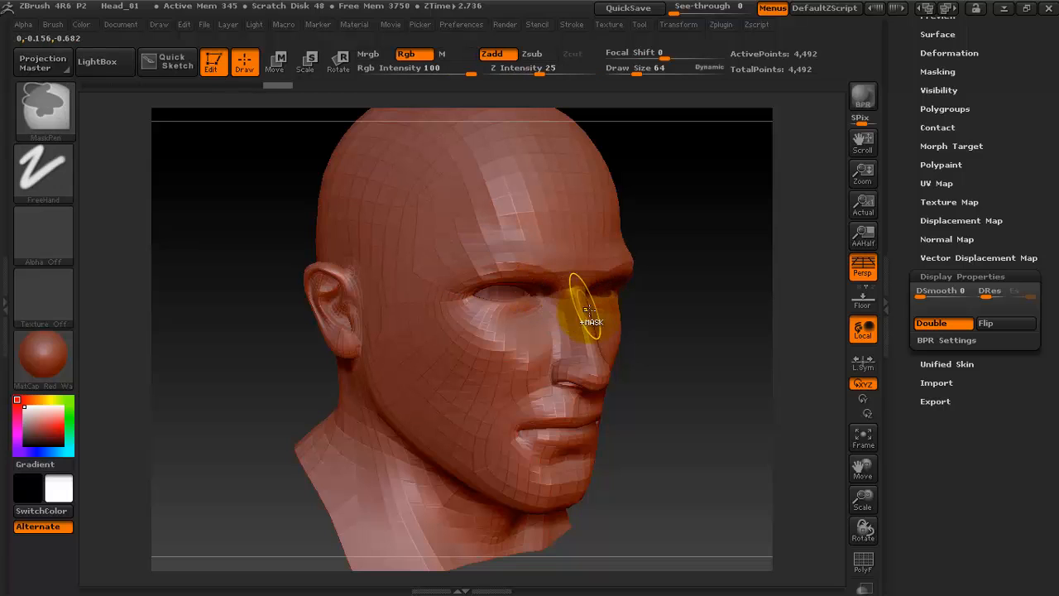
shift+drag(576, 292, 456, 260)
key(ctrl+z)
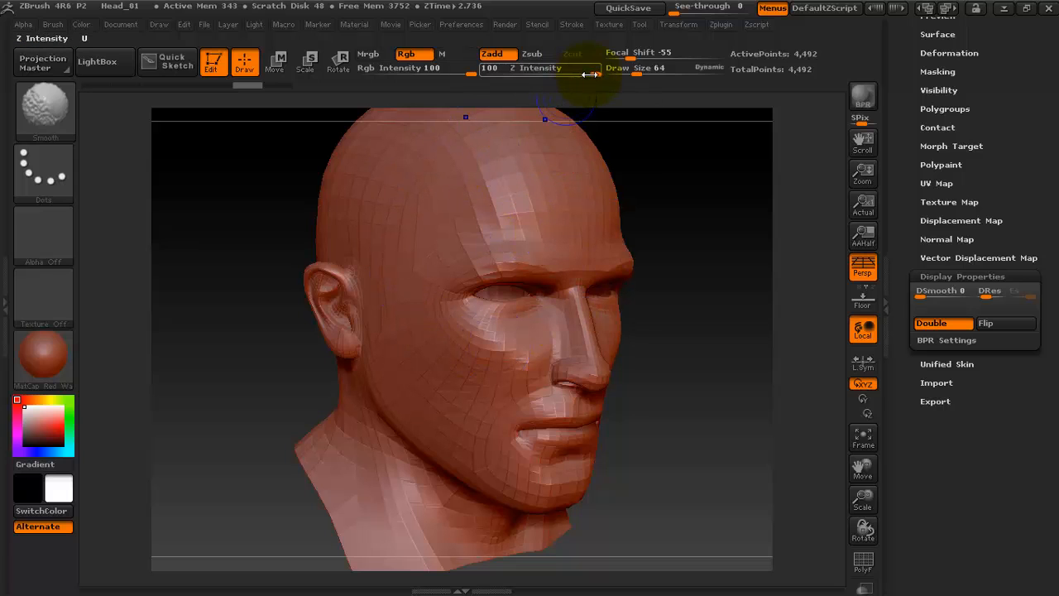
Step: Reduce the Smooth brush's Z Intensity to 19 for a gentler effect
drag(588, 76, 538, 77)
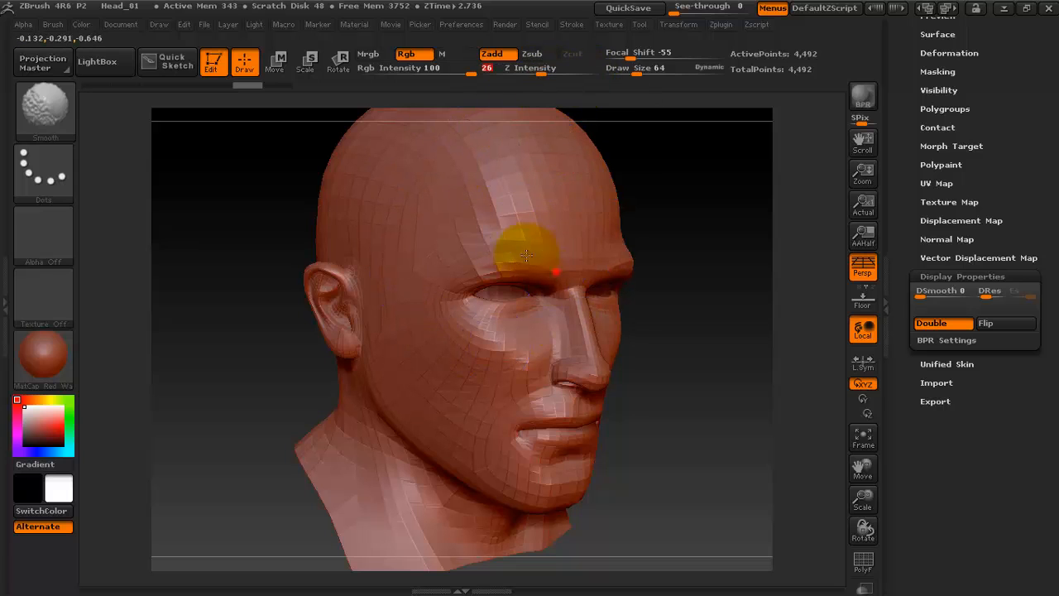
key(ctrl)
key(shift)
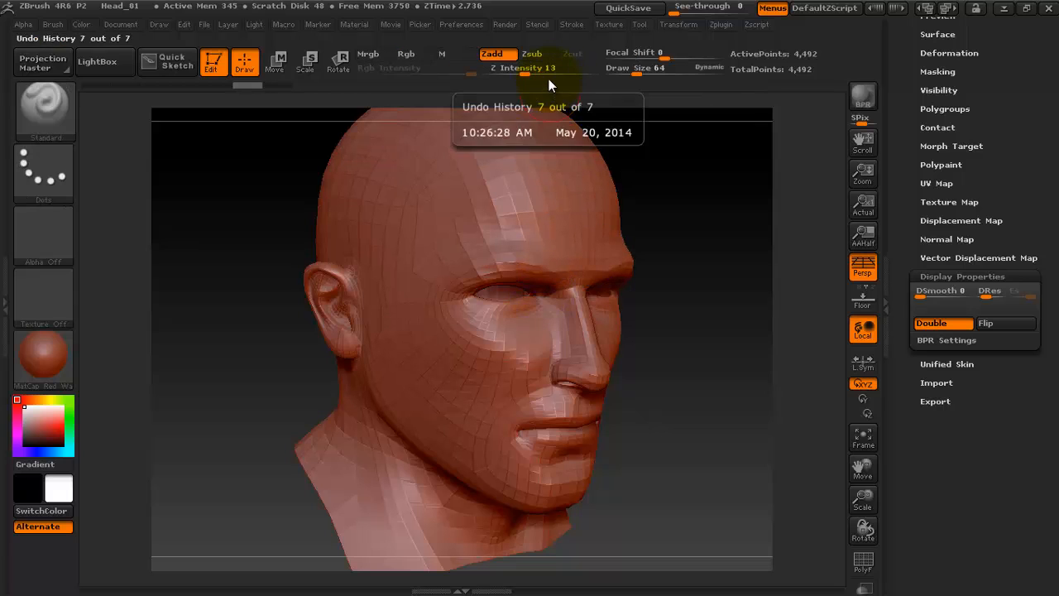
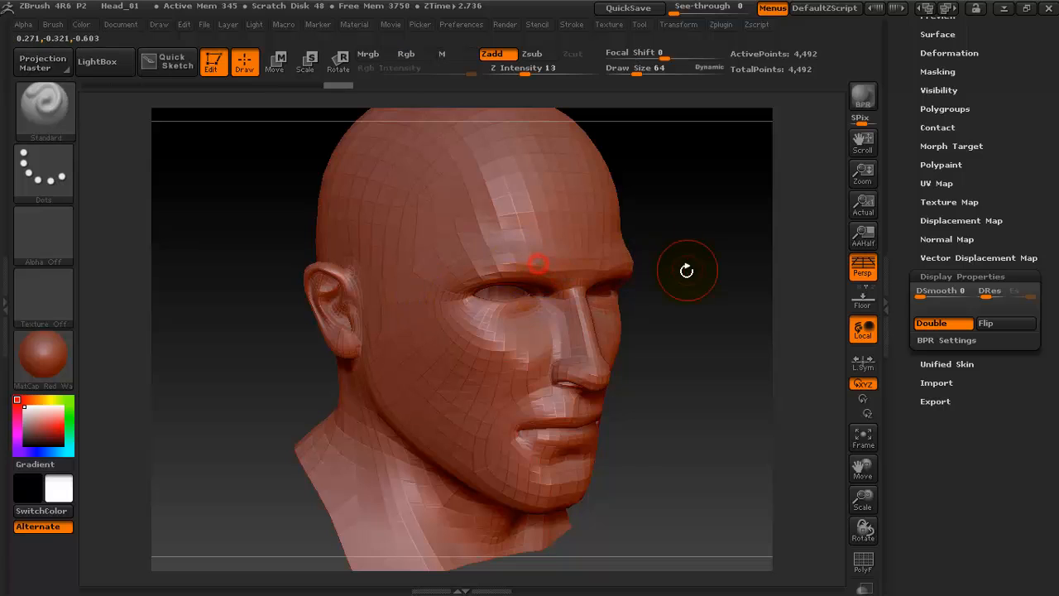
Step: Smooth the faceted surface along the jawline and across the chin
drag(686, 270, 690, 265)
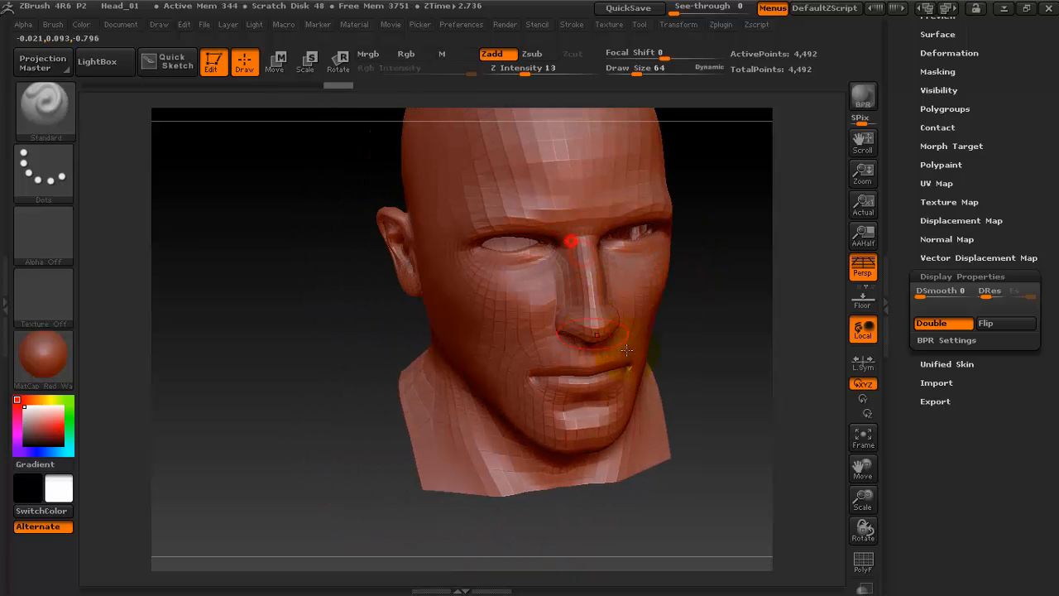
drag(712, 312, 761, 260)
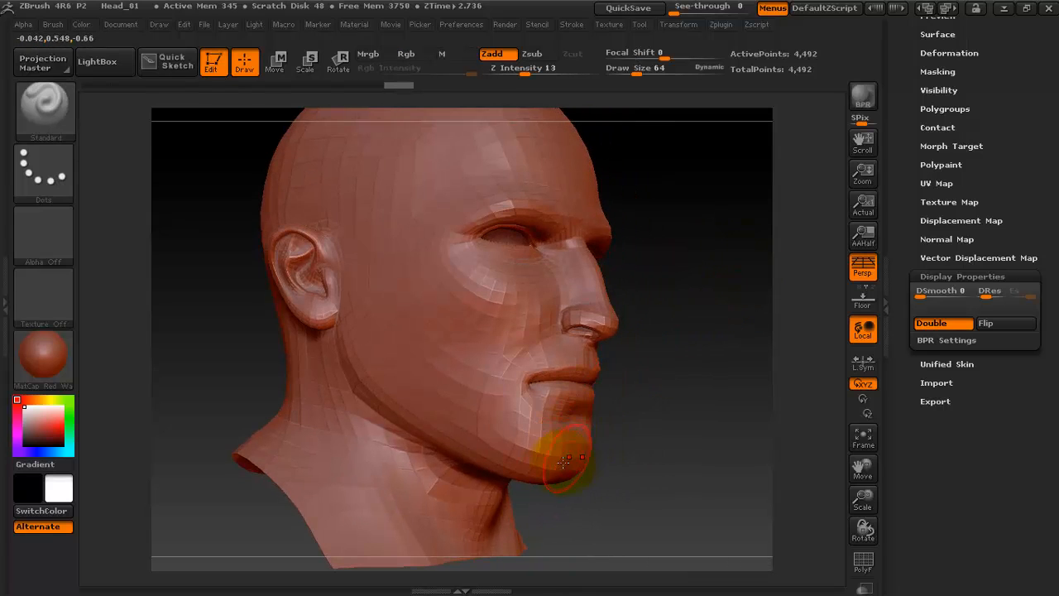
mouse_move(639, 379)
mouse_down()
mouse_move(605, 452)
mouse_move(624, 427)
mouse_up()
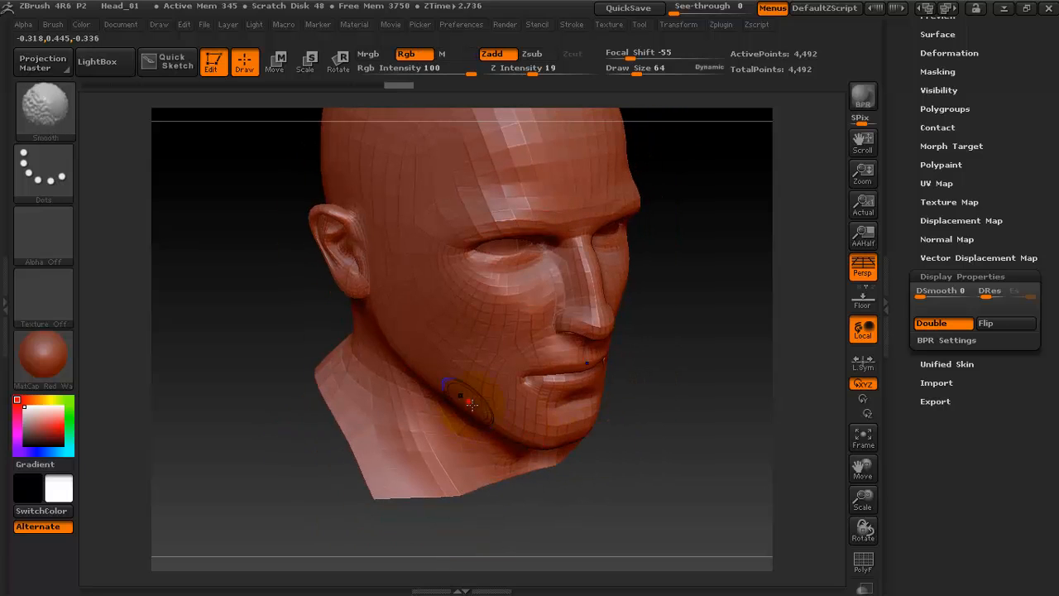
drag(695, 410, 695, 424)
shift+drag(482, 400, 577, 395)
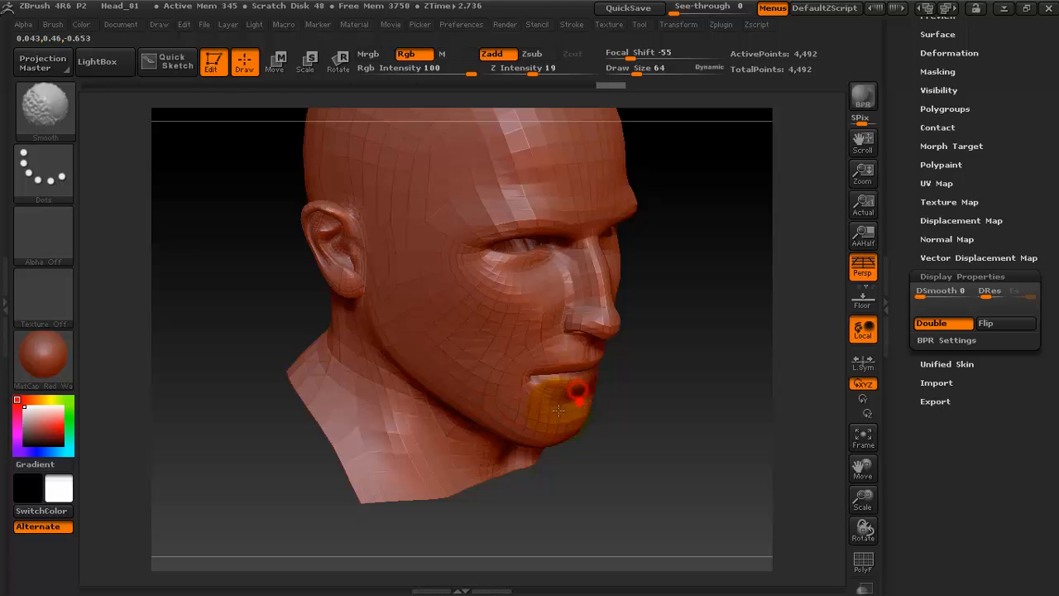
Step: Enlarge the brush's Draw Size to 101 and smooth the side of the forehead down to the outer brow
mouse_move(681, 359)
mouse_down()
mouse_move(678, 376)
mouse_move(693, 243)
mouse_move(701, 372)
mouse_up()
key(space)
drag(694, 206, 707, 217)
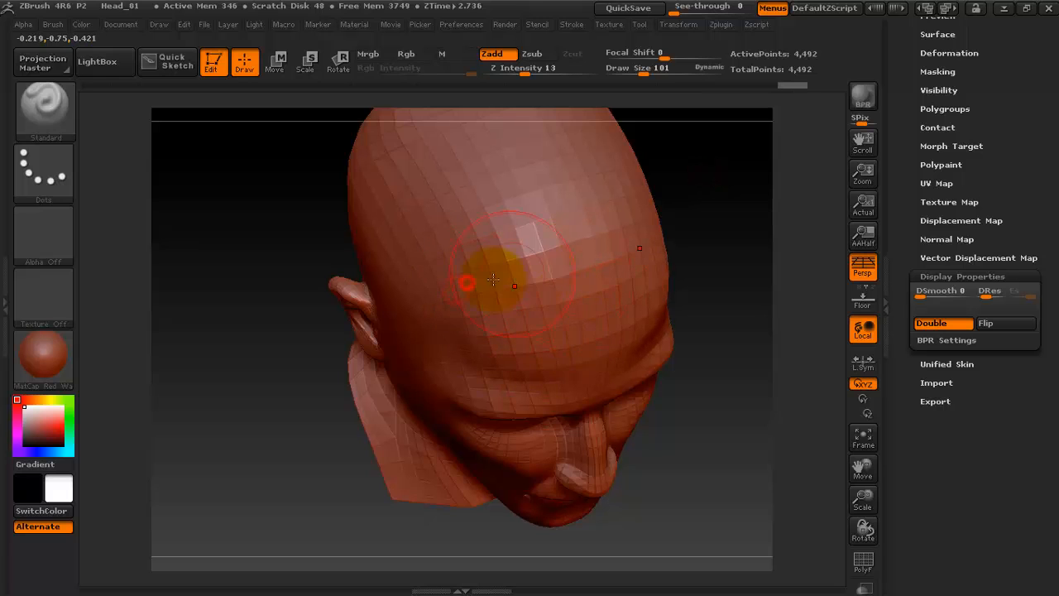
shift+drag(441, 315, 497, 365)
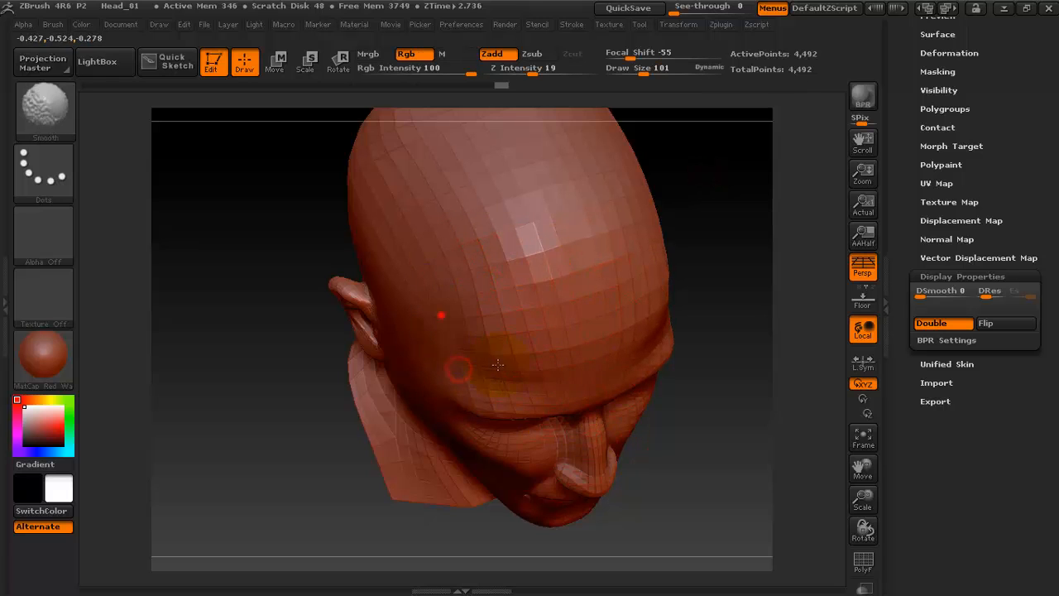
Step: Smooth the temple and the side of the head between the outer brow and the ear
drag(707, 251, 721, 171)
mouse_move(712, 301)
mouse_down()
mouse_move(731, 210)
mouse_move(716, 286)
mouse_up()
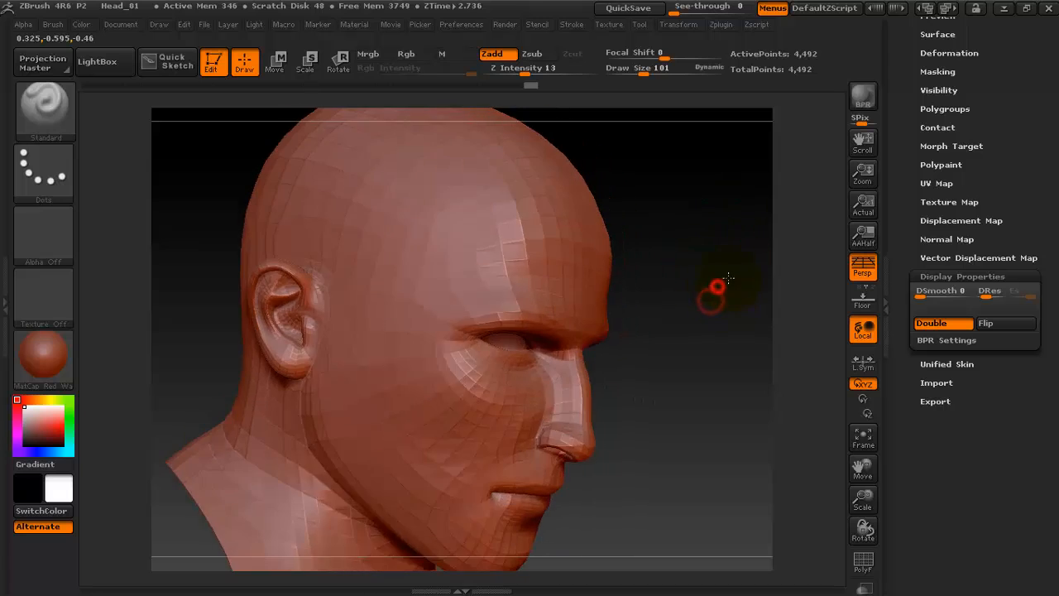
mouse_move(713, 347)
mouse_down()
mouse_move(720, 286)
mouse_move(560, 290)
mouse_up()
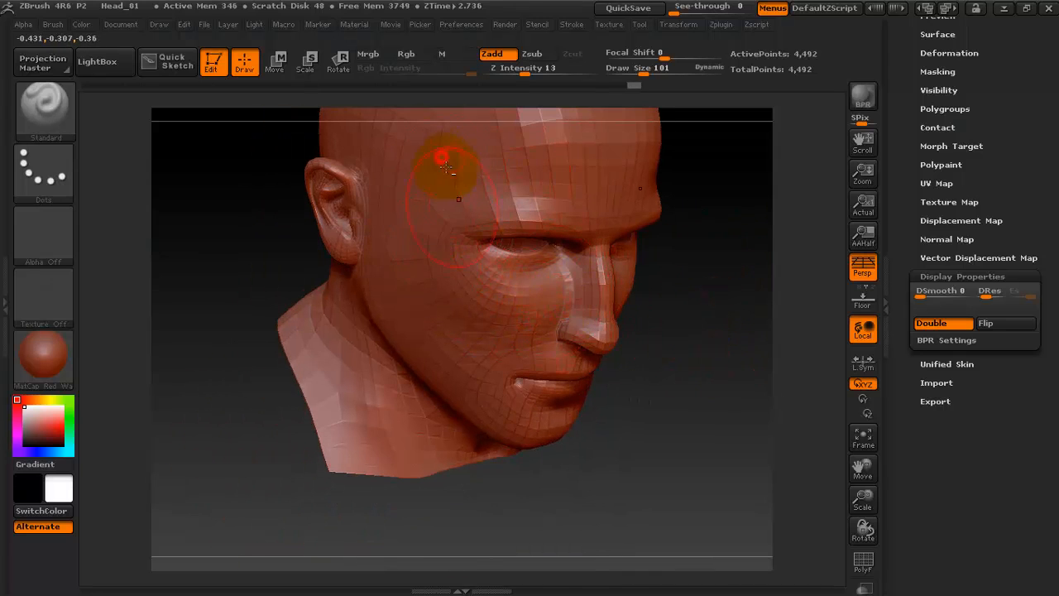
mouse_move(721, 299)
mouse_down()
mouse_move(714, 373)
mouse_move(704, 258)
mouse_up()
click(480, 265)
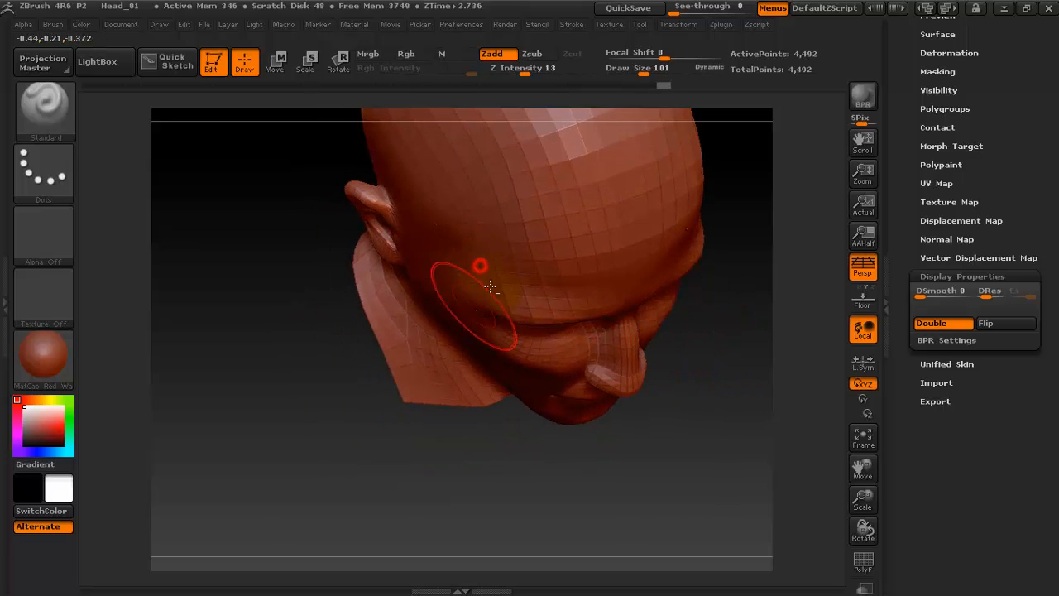
click(470, 270)
shift+drag(521, 275, 408, 223)
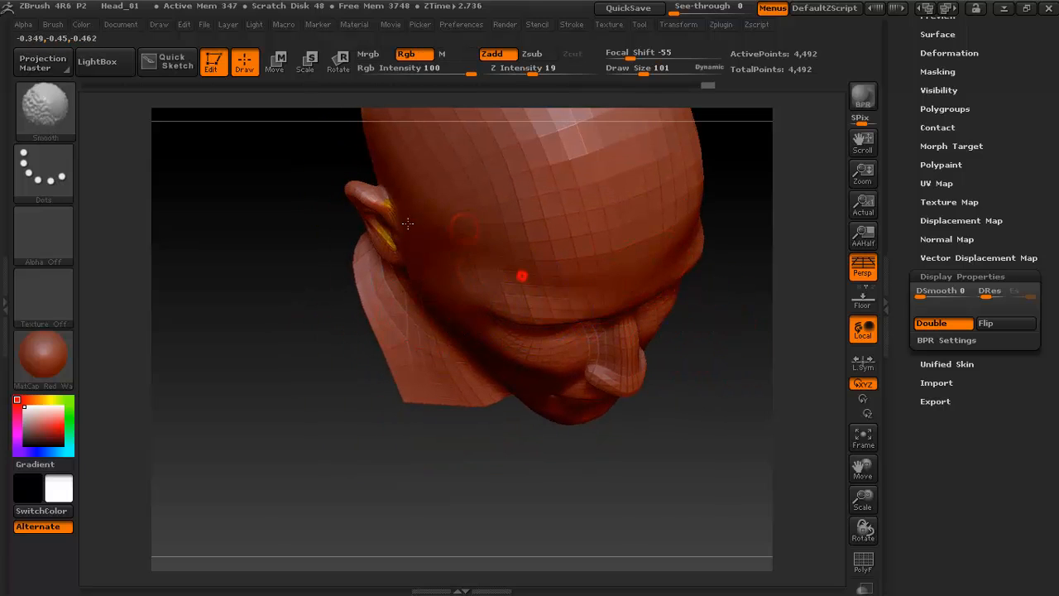
Step: Smooth the side of the neck below the ear and along the underside of the jaw
drag(719, 380, 750, 251)
alt+drag(677, 359, 673, 177)
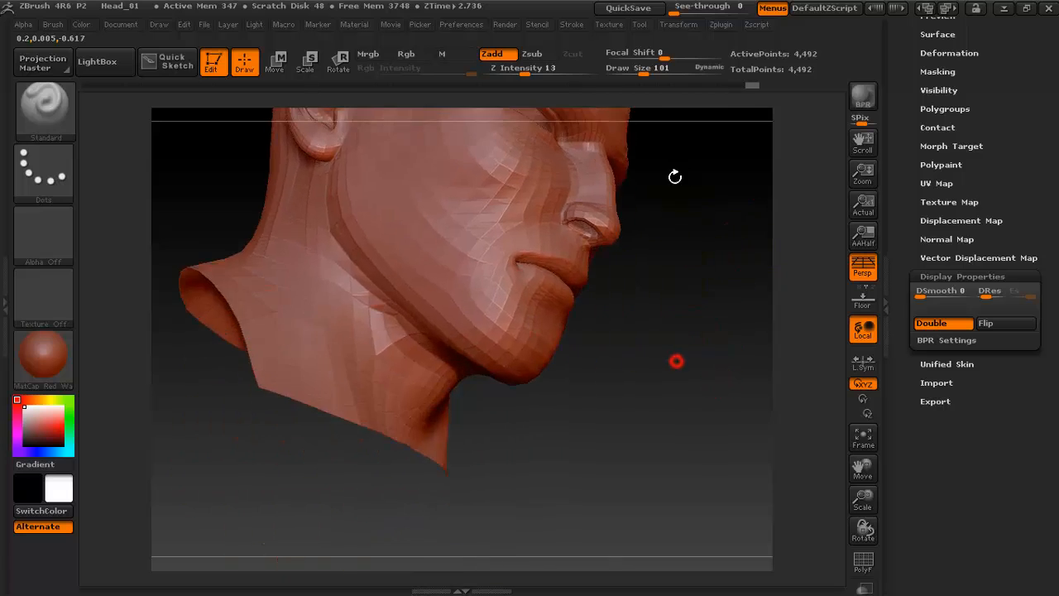
drag(670, 308, 598, 252)
drag(293, 221, 428, 337)
mouse_move(334, 247)
mouse_down()
mouse_move(433, 355)
mouse_move(425, 390)
mouse_up()
drag(618, 411, 603, 486)
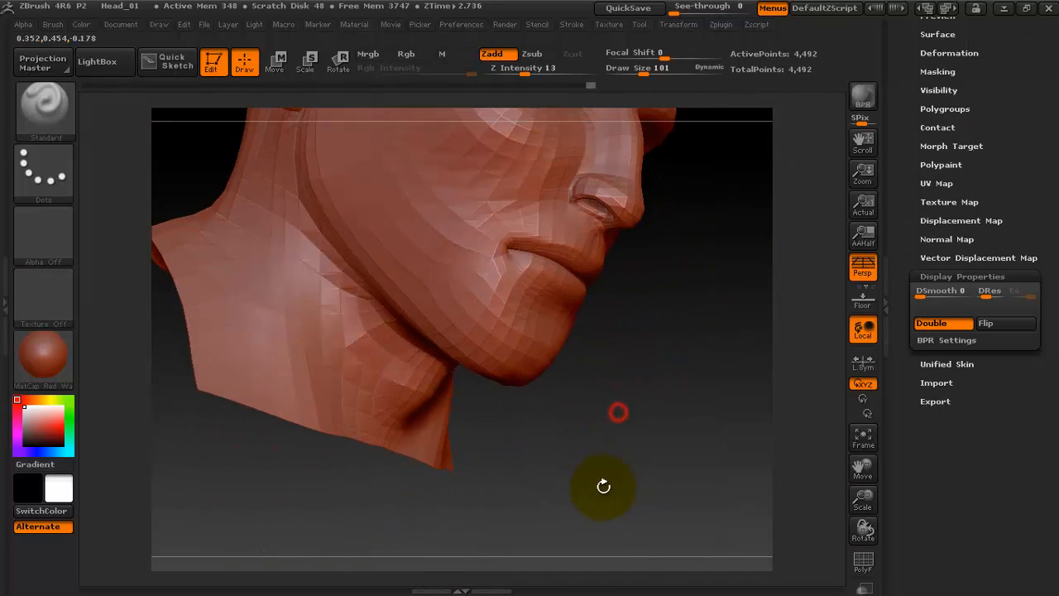
drag(641, 371, 703, 389)
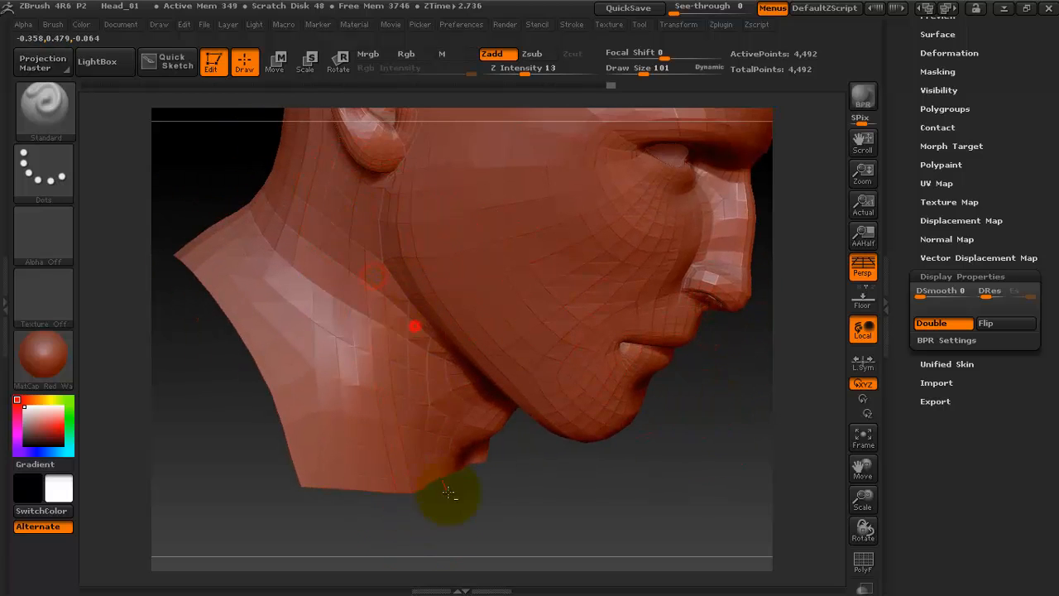
Step: Set the Standard brush's Draw Size to 46 and Z Intensity to 19, and define the neck muscle running down from behind the ear
key(space)
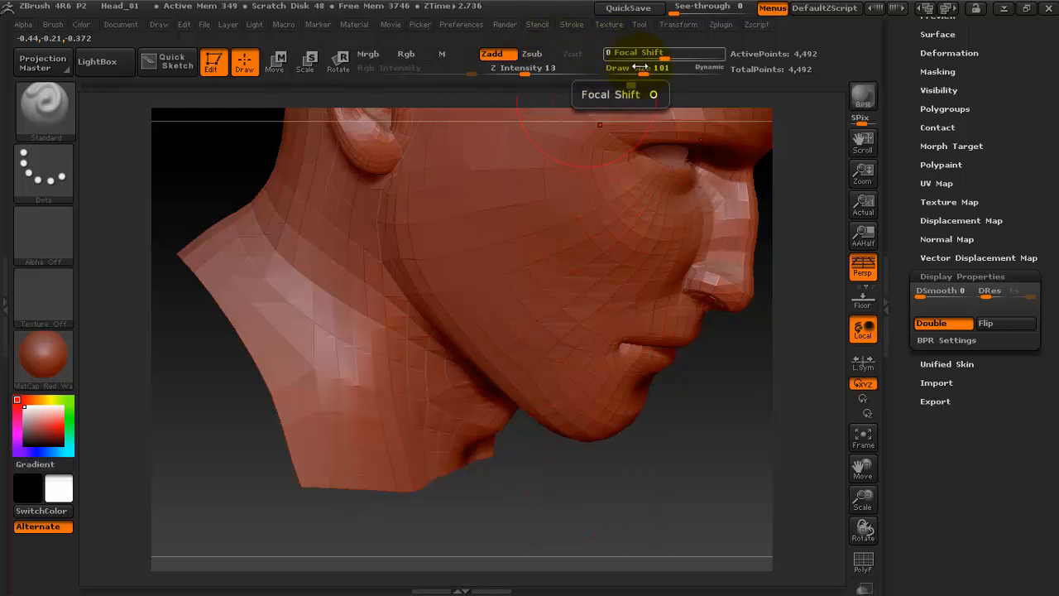
drag(642, 71, 630, 72)
mouse_move(709, 414)
mouse_down()
mouse_move(704, 444)
mouse_move(513, 365)
mouse_up()
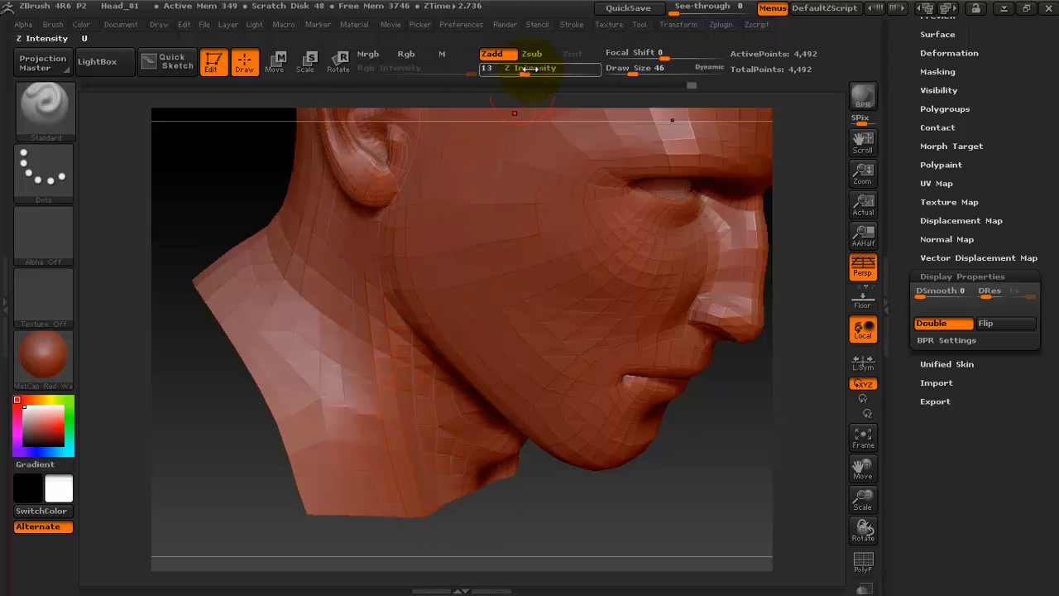
drag(527, 69, 532, 69)
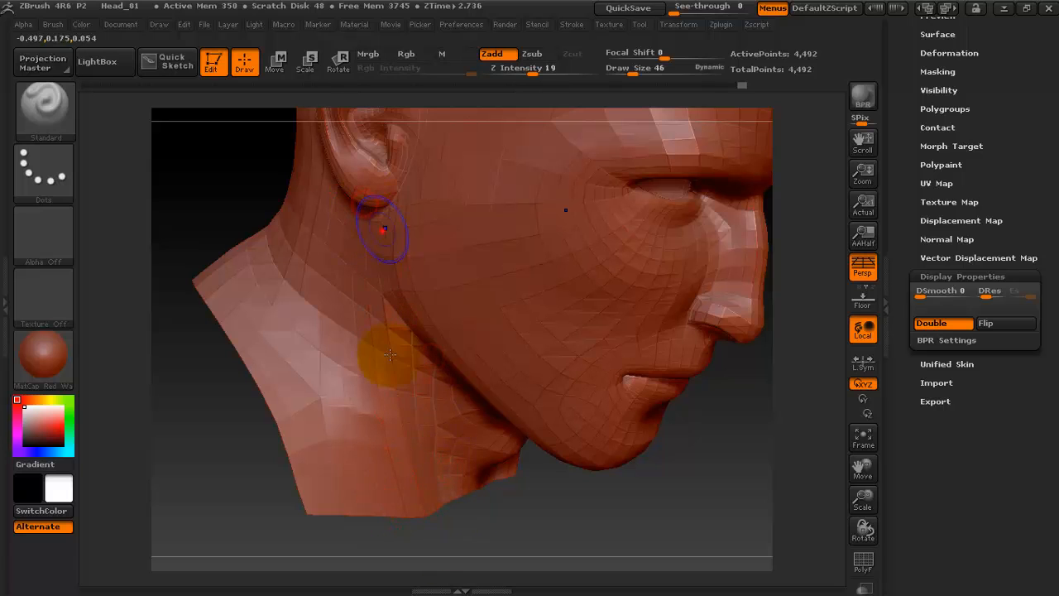
key(f)
drag(704, 314, 661, 306)
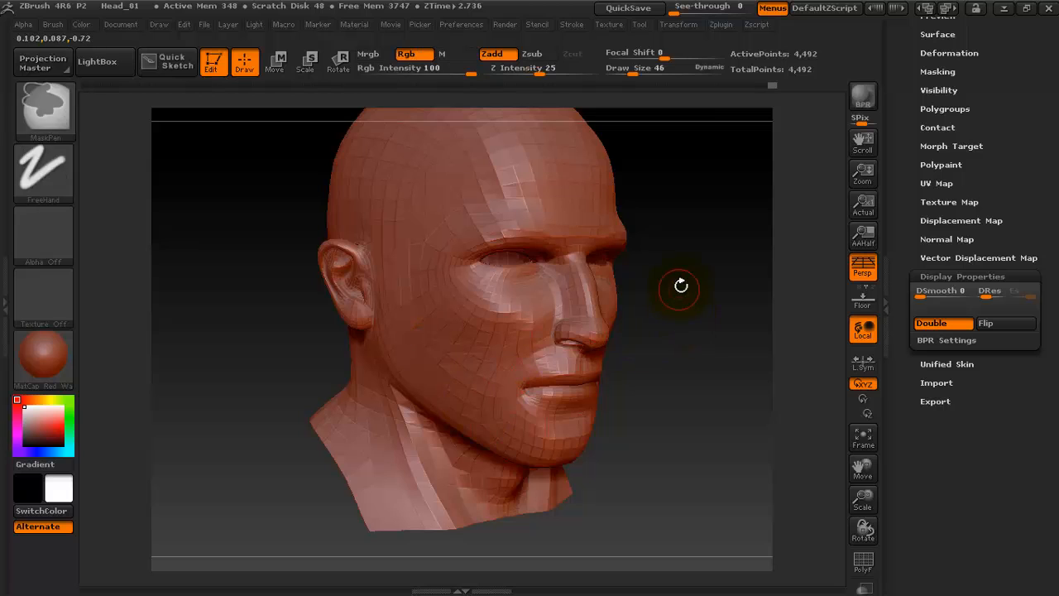
Step: Enlarge the Draw Size to 120 and smooth the cheek and the jawline down to the chin
drag(639, 68, 648, 68)
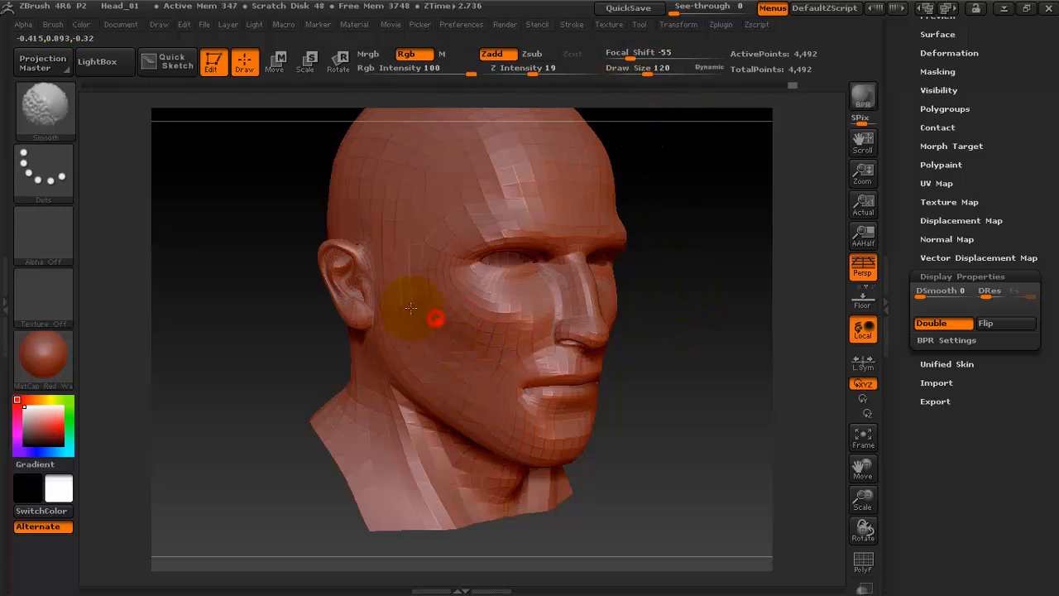
drag(546, 361, 700, 386)
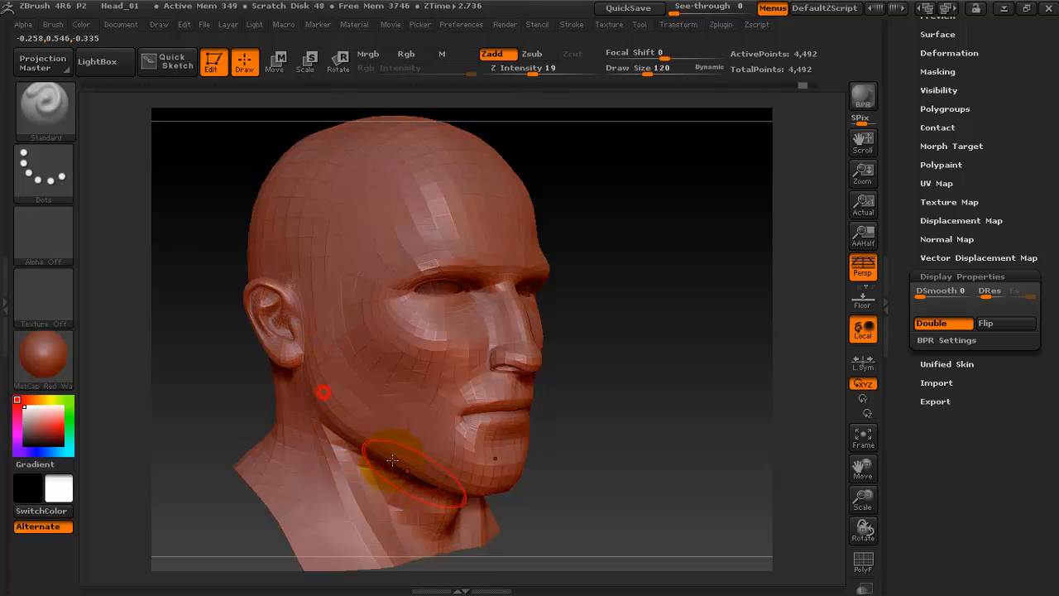
drag(633, 455, 655, 405)
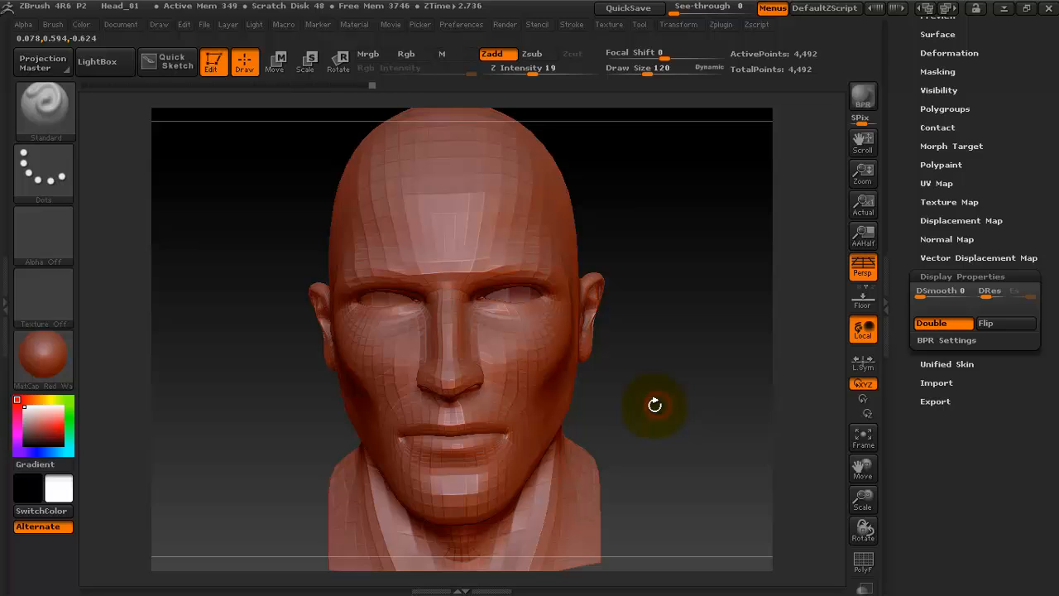
Step: Compare the head's front view with perspective distortion turned off and on
click(864, 280)
click(865, 278)
click(867, 276)
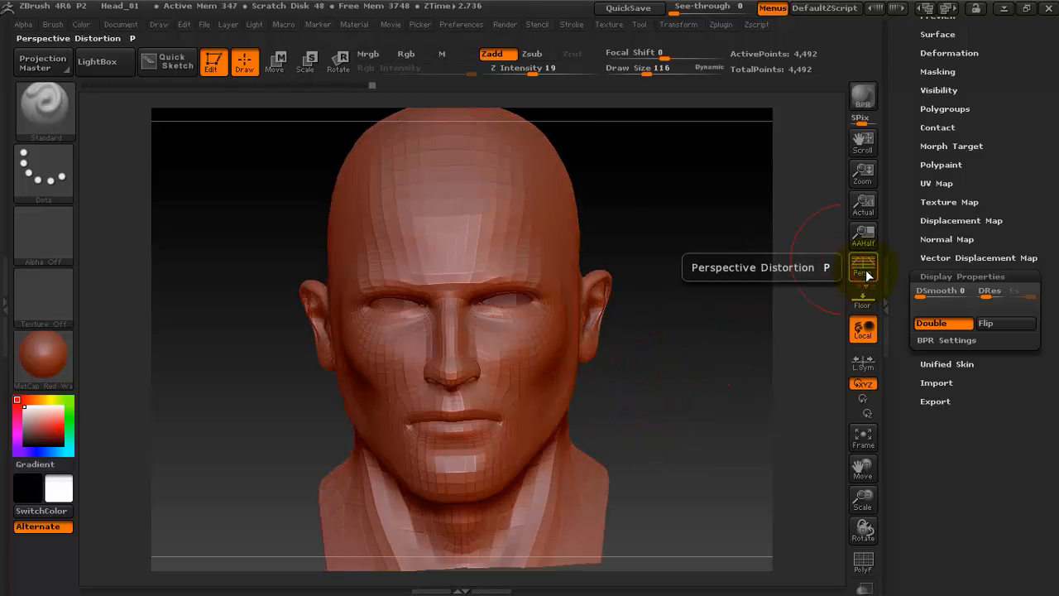
click(867, 275)
click(869, 276)
click(869, 277)
Step: Reduce the Standard brush's Draw Size to 58 for work on the brow
drag(696, 344, 726, 318)
drag(686, 274, 703, 350)
drag(682, 276, 637, 431)
key(space)
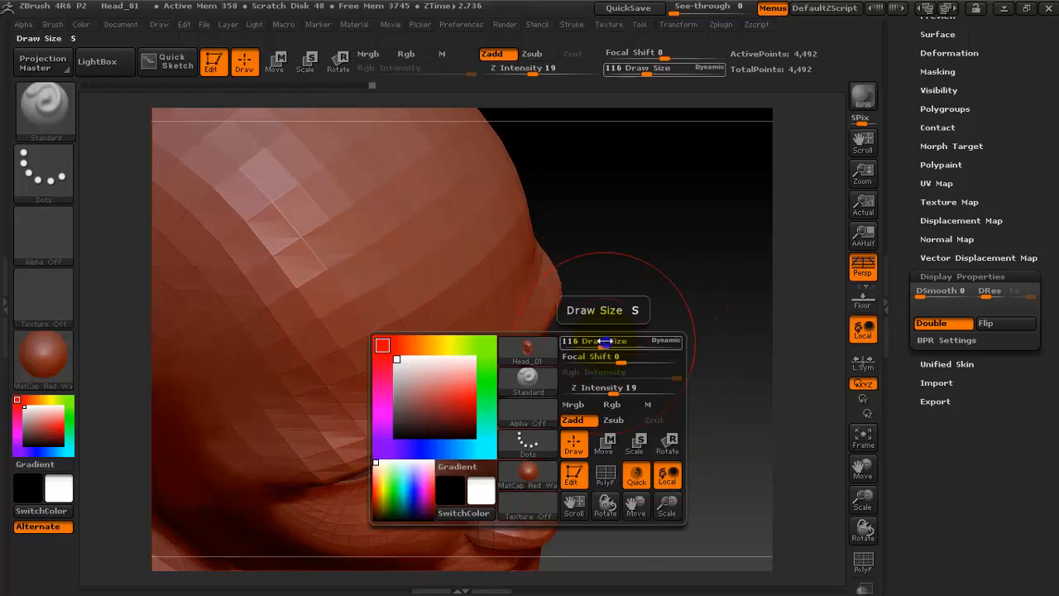
key(space)
drag(605, 341, 569, 346)
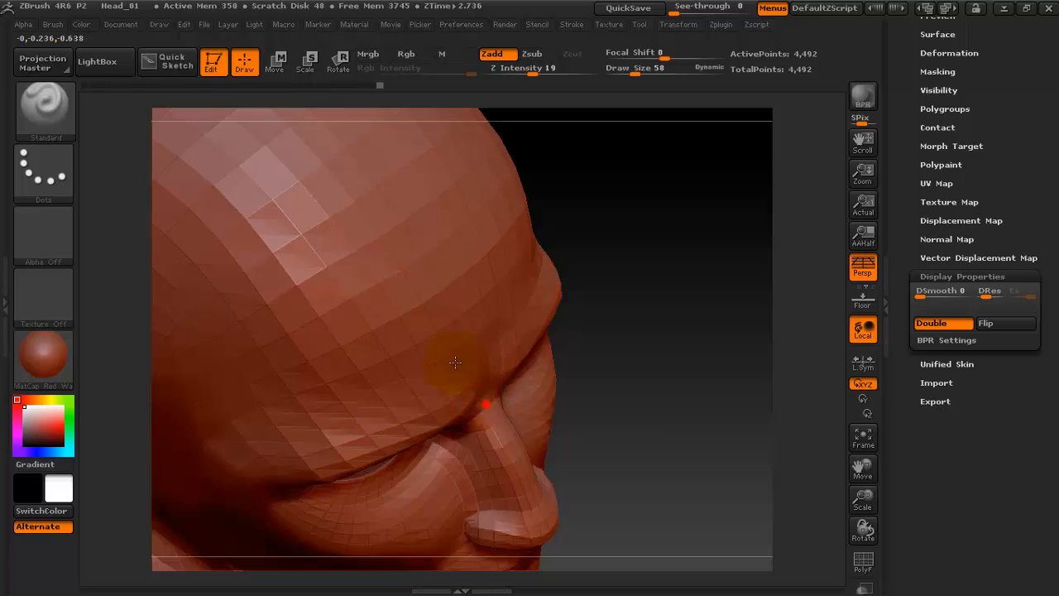
Step: Refine the brow ridge above the eye and the side of the nose
mouse_move(649, 369)
mouse_down()
mouse_move(701, 333)
mouse_move(687, 352)
mouse_up()
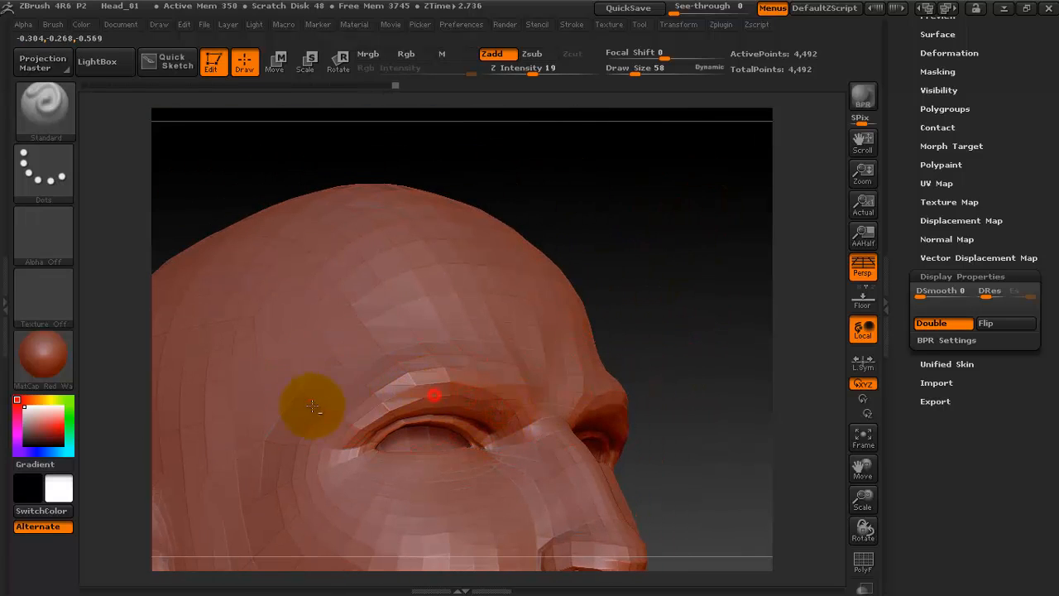
mouse_move(717, 319)
mouse_down()
mouse_move(721, 464)
mouse_move(708, 321)
mouse_up()
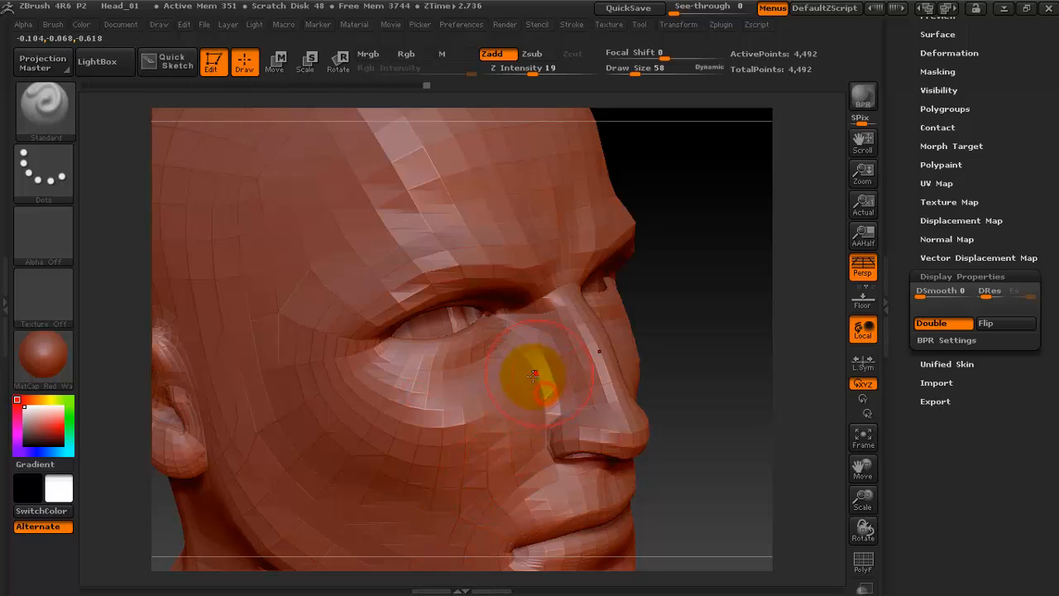
drag(714, 268, 643, 421)
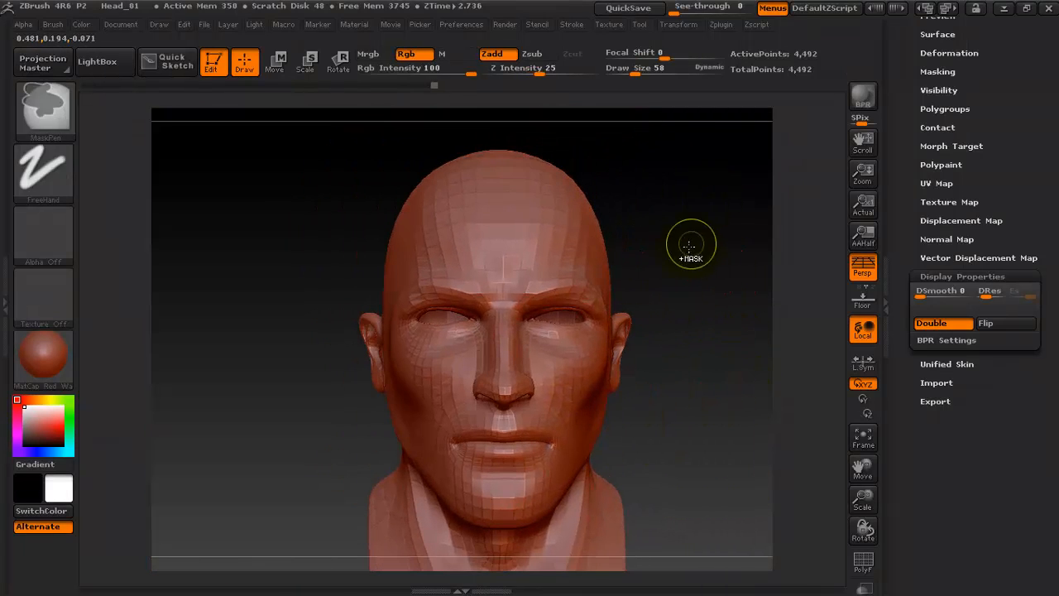
Step: Subdivide the head one more level, and compare it with the lowest subdivision level before returning to the highest
key(ctrl+d)
mouse_move(688, 265)
mouse_down()
mouse_move(654, 240)
mouse_move(685, 303)
mouse_move(677, 316)
mouse_up()
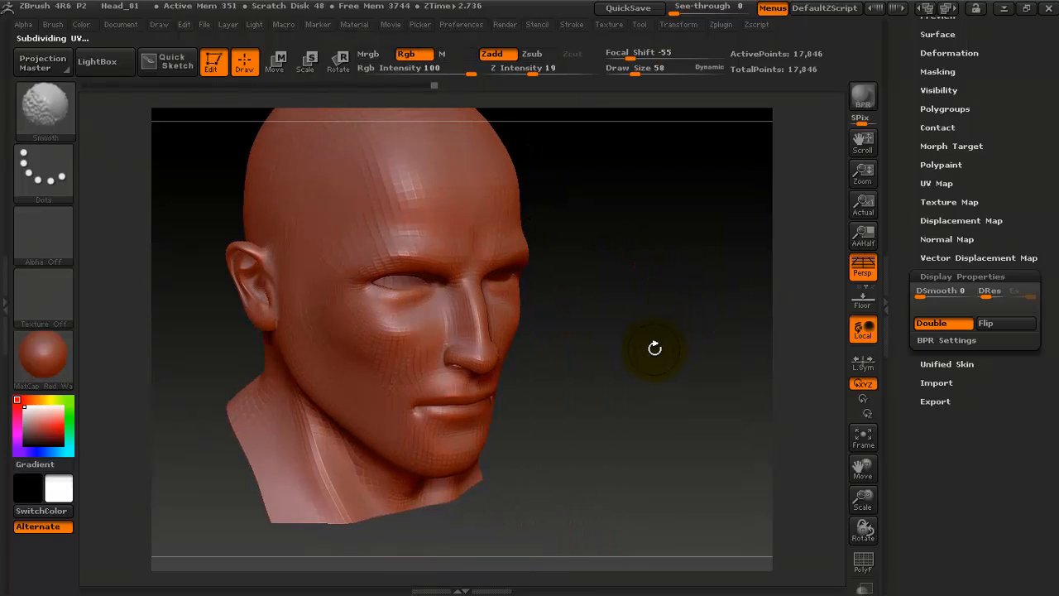
key(shift+d)
key(shift+d)
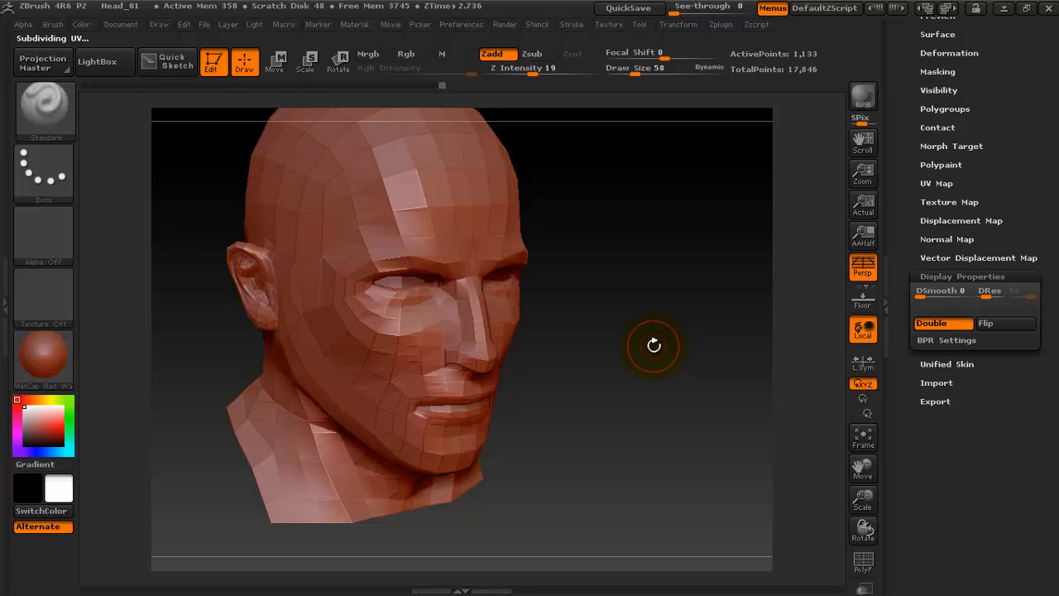
key(d)
key(d)
Step: Smooth the middle of the forehead on the highest subdivision level
mouse_move(657, 279)
mouse_down()
mouse_move(686, 319)
mouse_move(652, 289)
mouse_move(670, 323)
mouse_move(525, 246)
mouse_up()
key(shift)
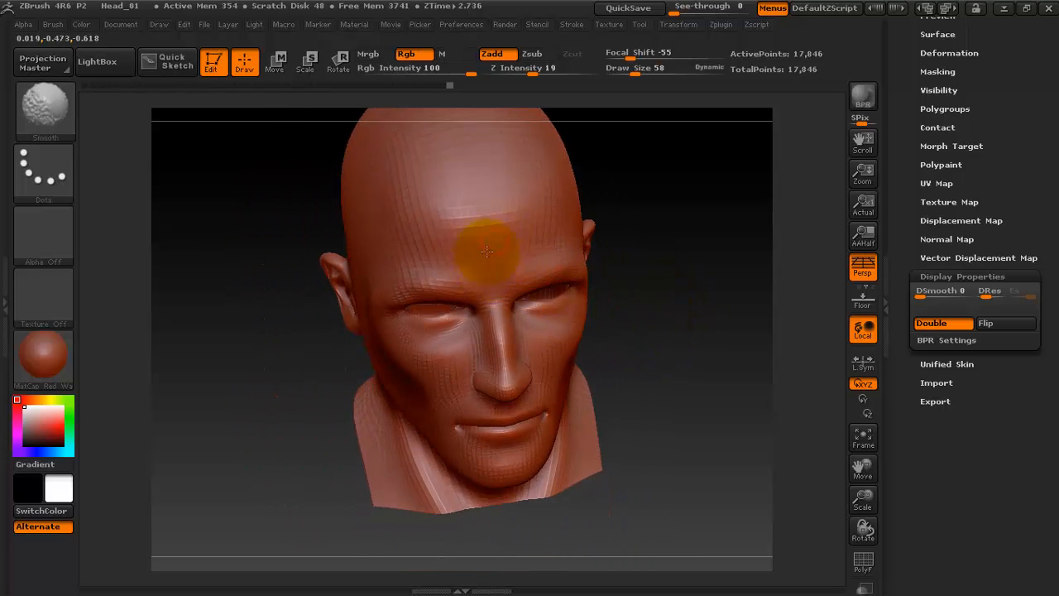
mouse_move(638, 256)
mouse_down()
mouse_move(686, 251)
mouse_move(670, 220)
mouse_move(469, 283)
mouse_up()
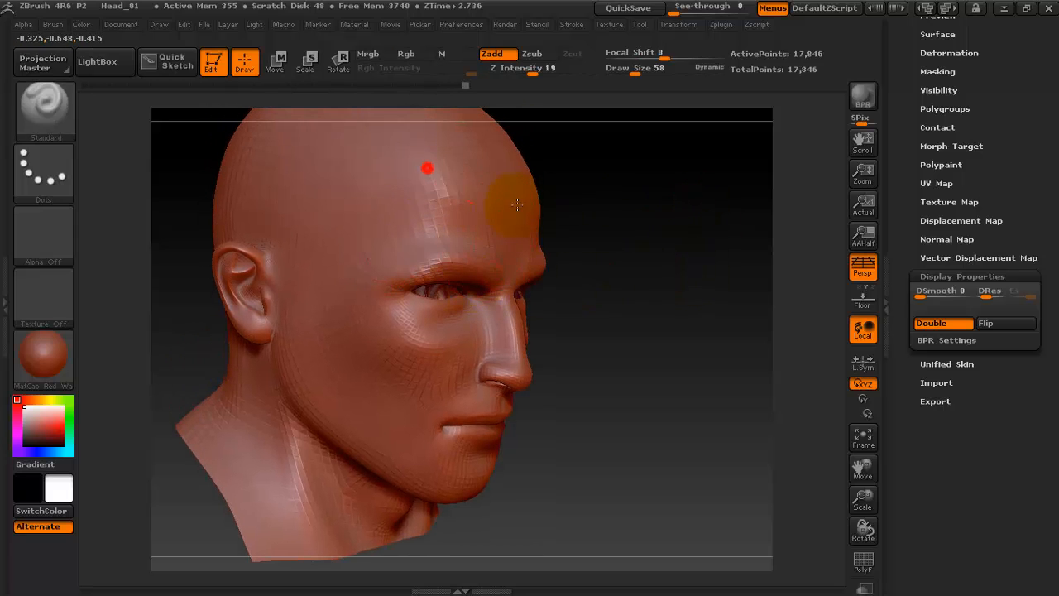
Step: Enlarge the Draw Size to 185 and smooth the forehead and the temple
key(space)
drag(654, 168, 679, 167)
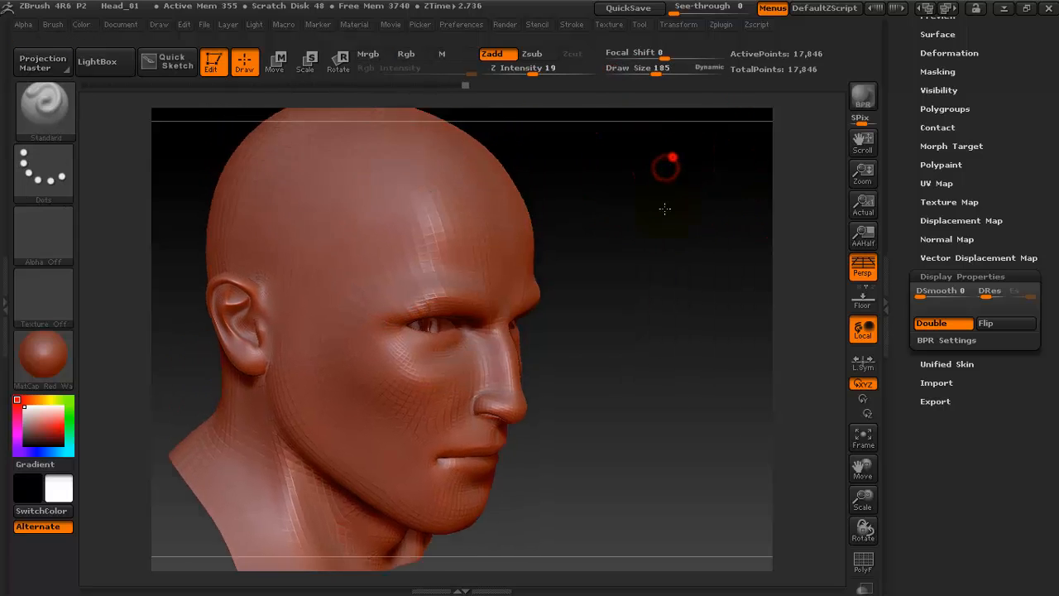
drag(662, 208, 651, 293)
key(shift)
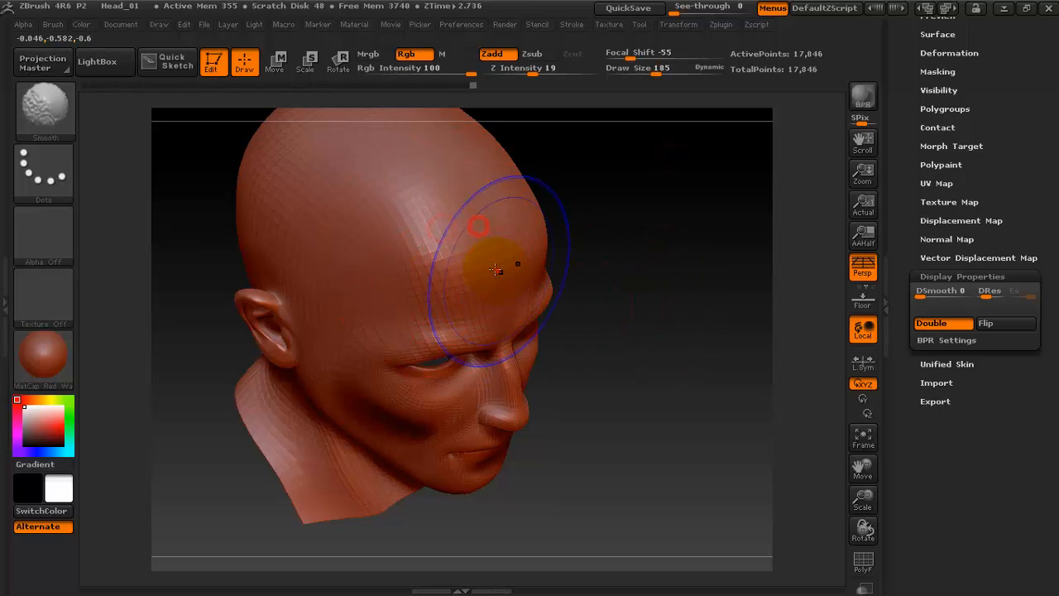
mouse_move(441, 270)
shift+mouse_down()
mouse_move(452, 273)
mouse_move(412, 239)
mouse_move(414, 257)
shift+mouse_up()
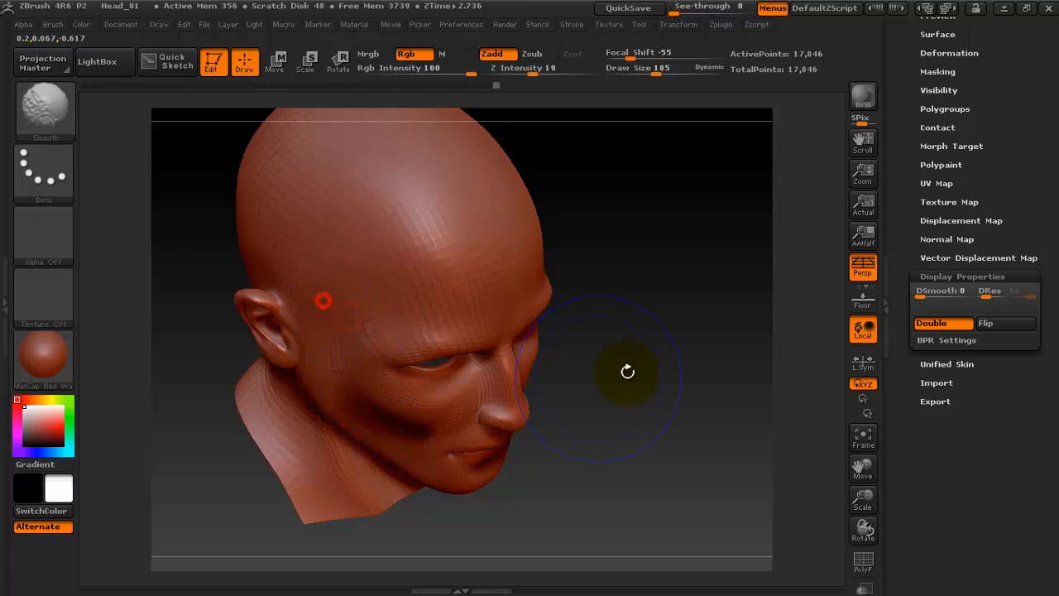
Step: Reduce the Draw Size to 76 and smooth the side of the neck and the front of the throat
drag(626, 372, 602, 246)
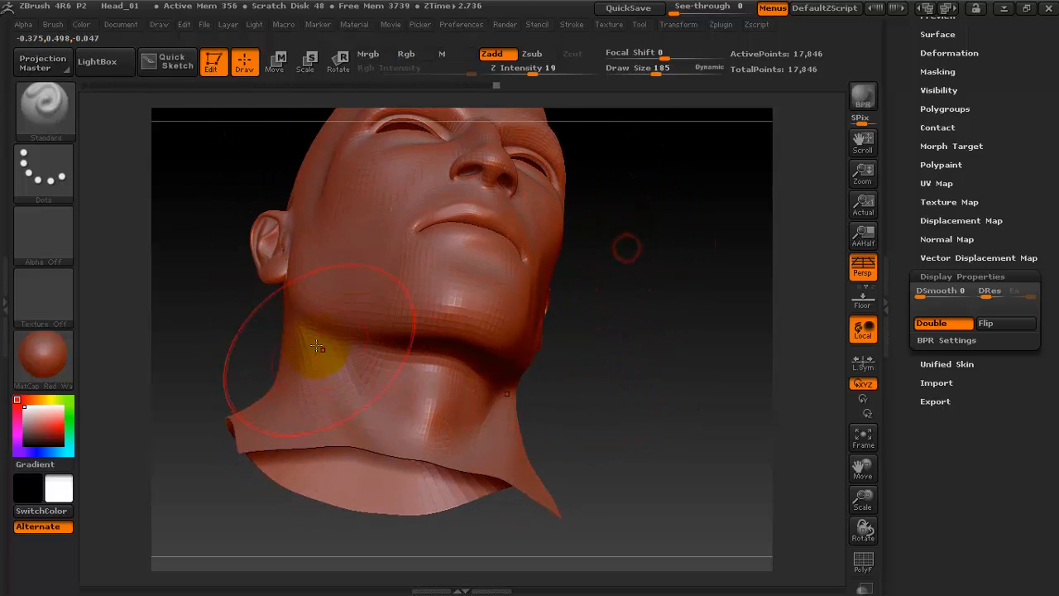
right_click(252, 332)
drag(296, 333, 277, 334)
mouse_move(253, 311)
alt+mouse_down()
mouse_move(268, 302)
mouse_move(249, 298)
alt+mouse_up()
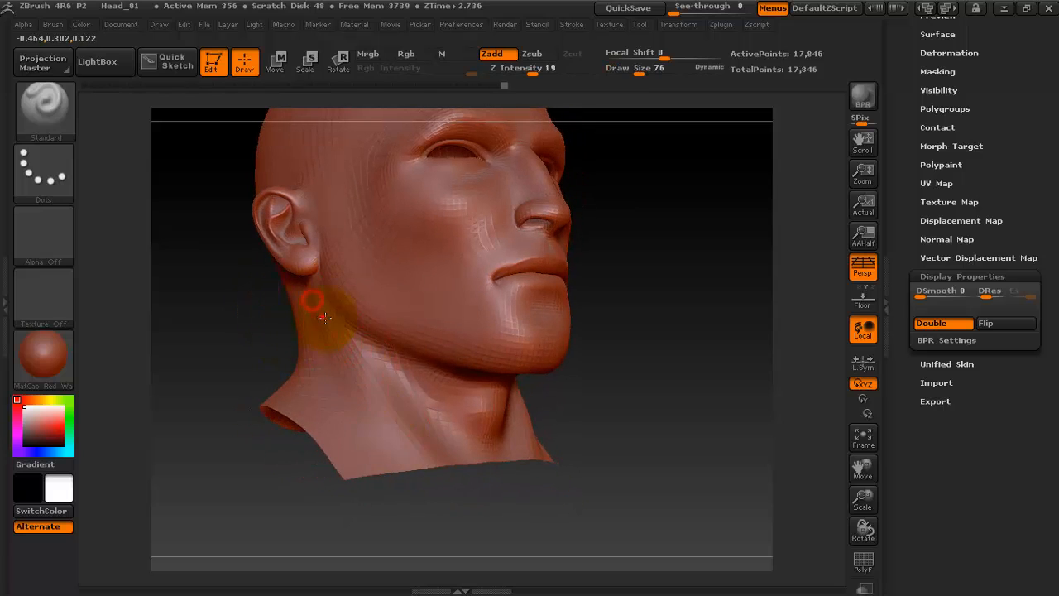
key(shift)
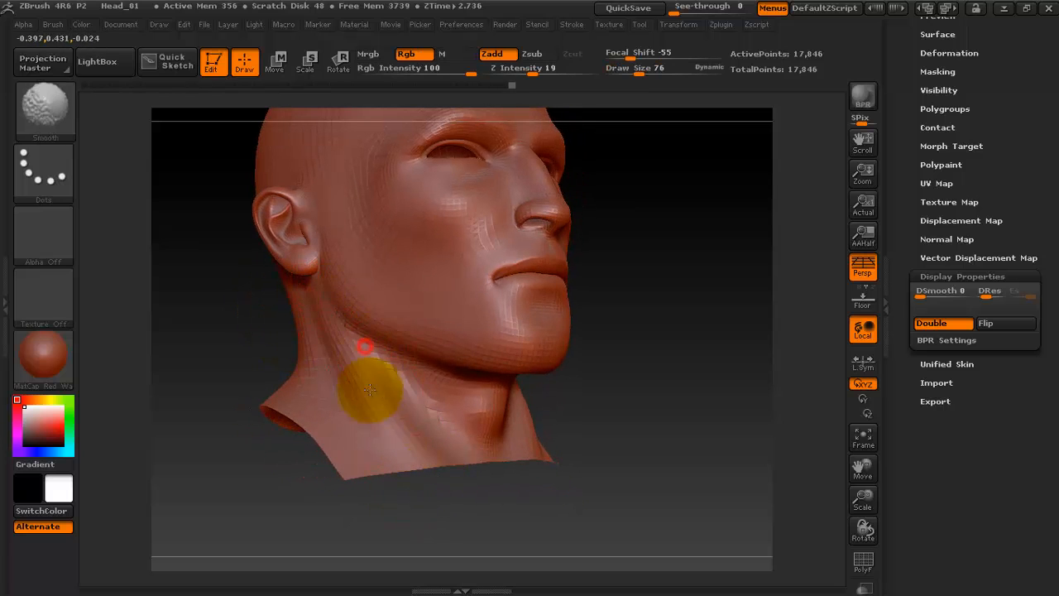
mouse_move(669, 355)
mouse_down()
mouse_move(659, 330)
mouse_move(581, 310)
mouse_up()
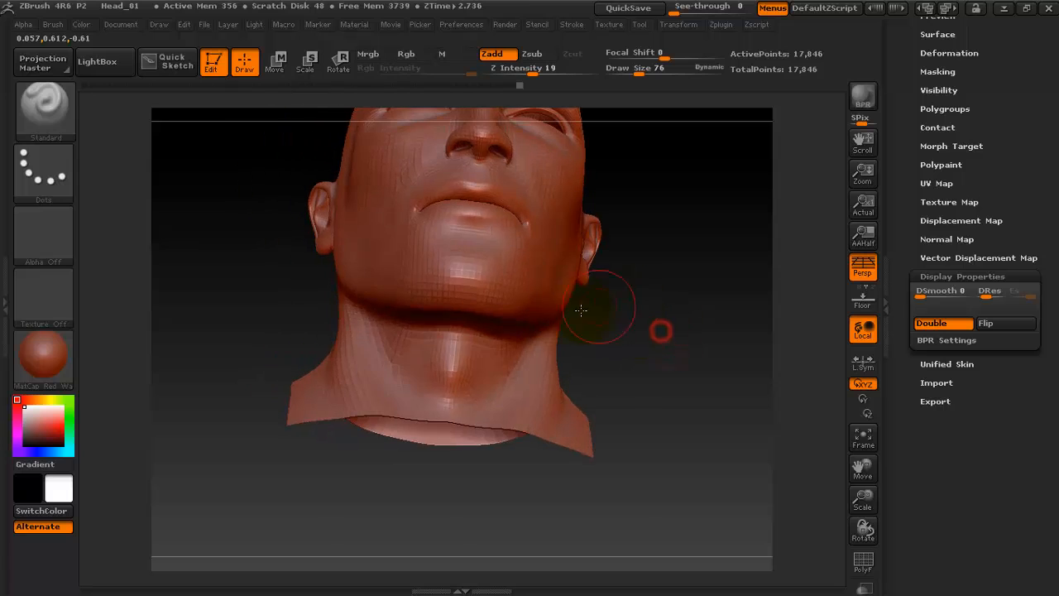
mouse_move(447, 347)
shift+mouse_down()
mouse_move(440, 359)
mouse_move(388, 338)
mouse_move(451, 334)
shift+mouse_up()
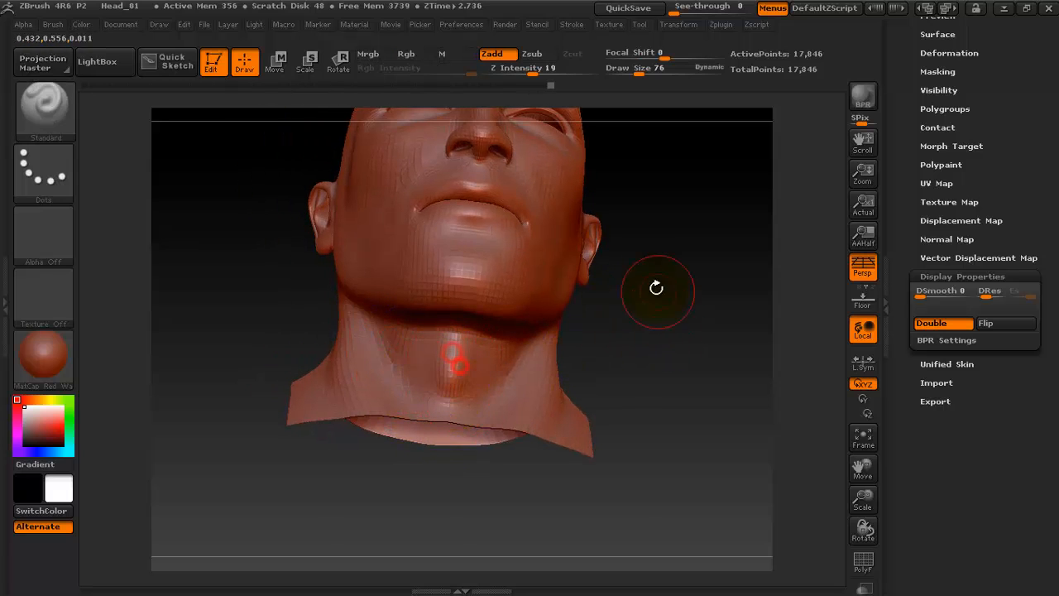
Step: Smooth the inner brow and the forehead directly above the eye
drag(657, 224, 728, 343)
mouse_move(658, 349)
mouse_down()
mouse_move(704, 371)
mouse_move(702, 287)
mouse_move(688, 294)
mouse_move(693, 350)
mouse_move(684, 315)
mouse_move(736, 331)
mouse_move(721, 380)
mouse_move(711, 369)
mouse_up()
key(shift)
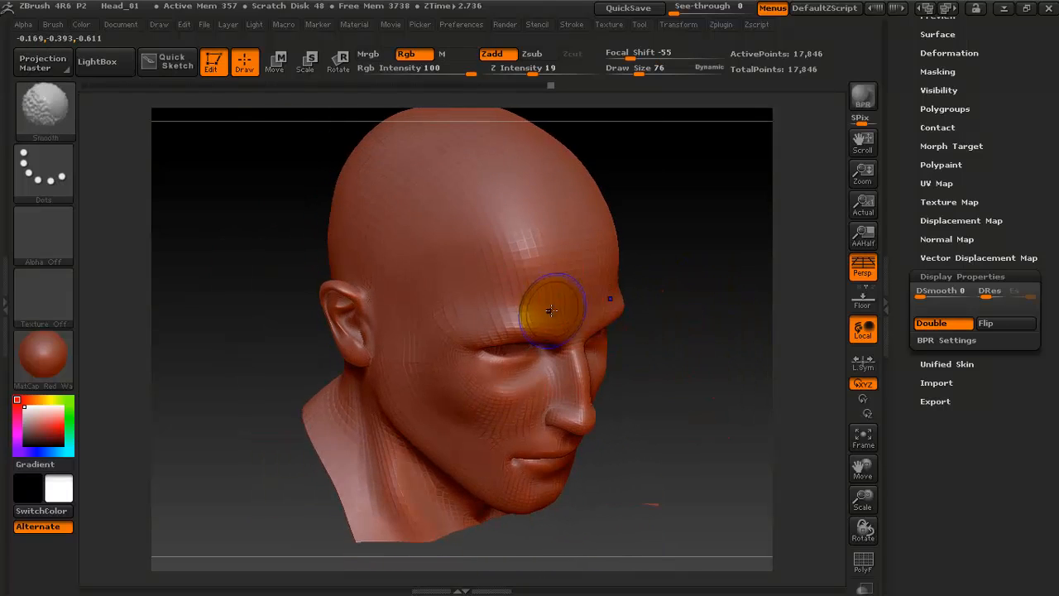
shift+drag(528, 331, 548, 305)
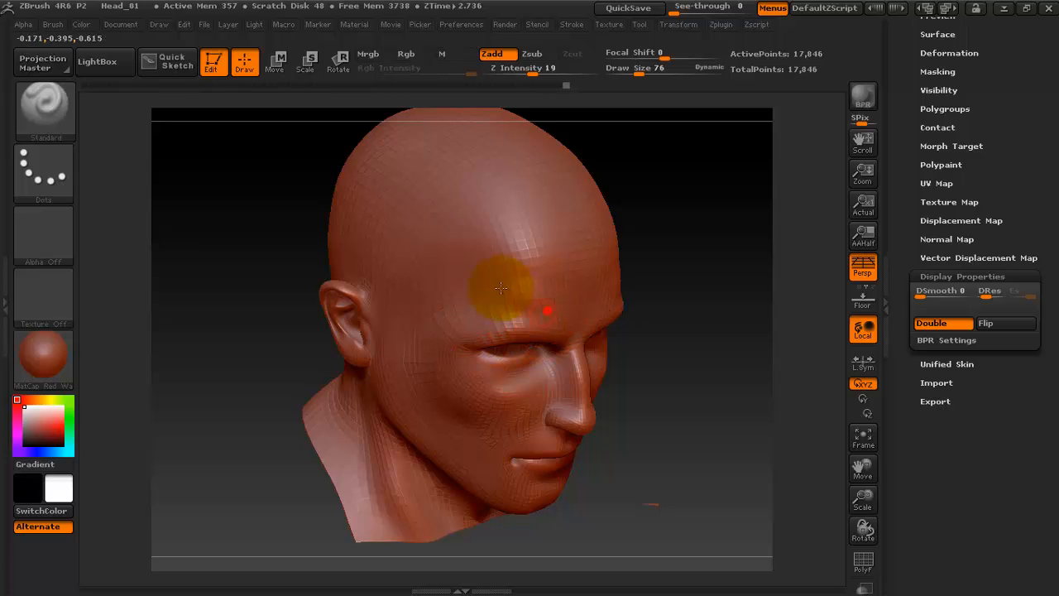
key(shift)
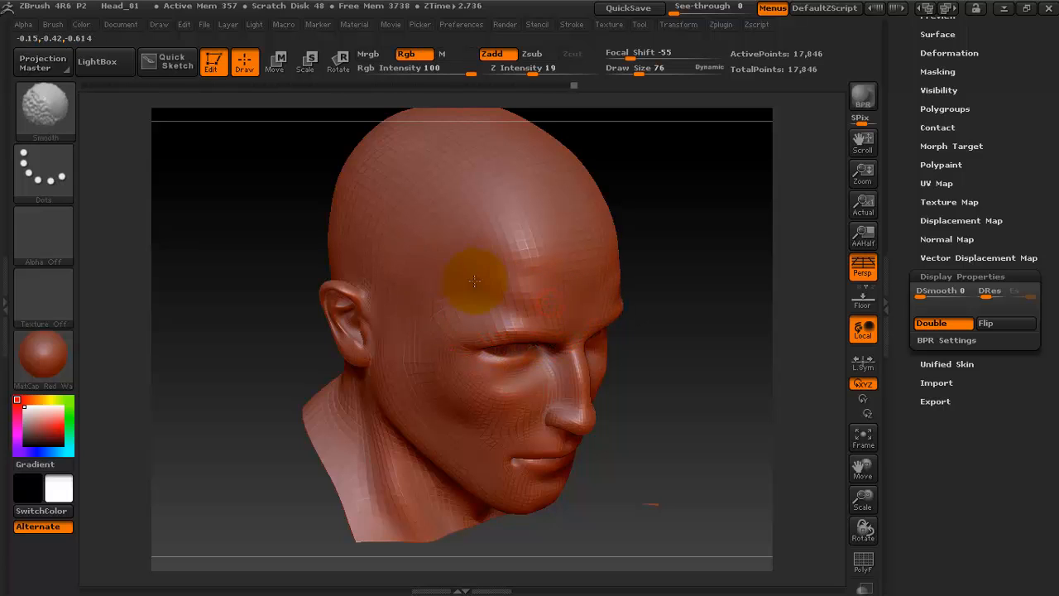
Step: Smooth the centre of the forehead from the front
shift+drag(621, 300, 657, 253)
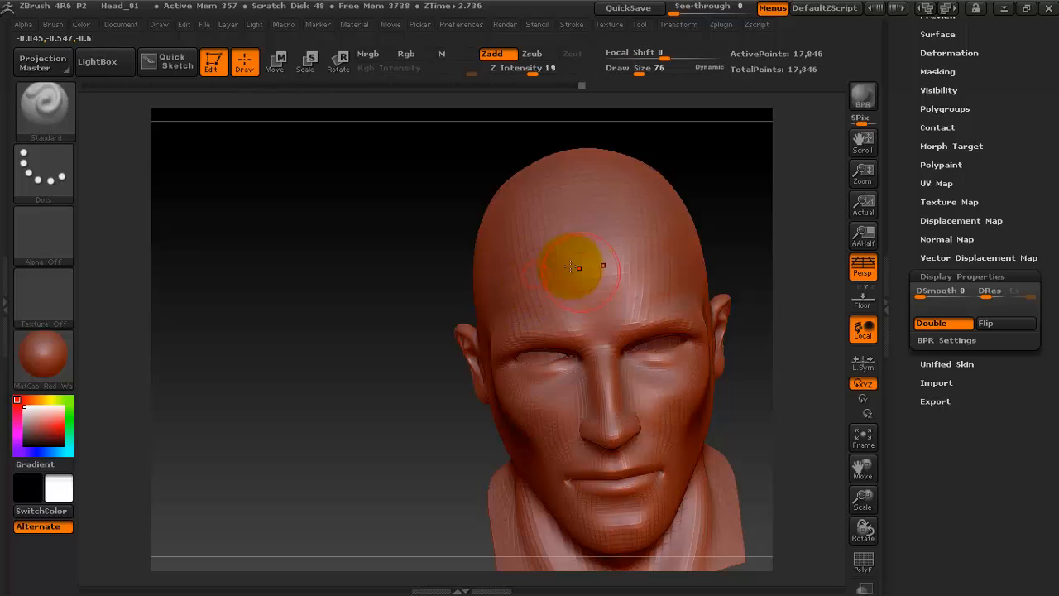
key(shift)
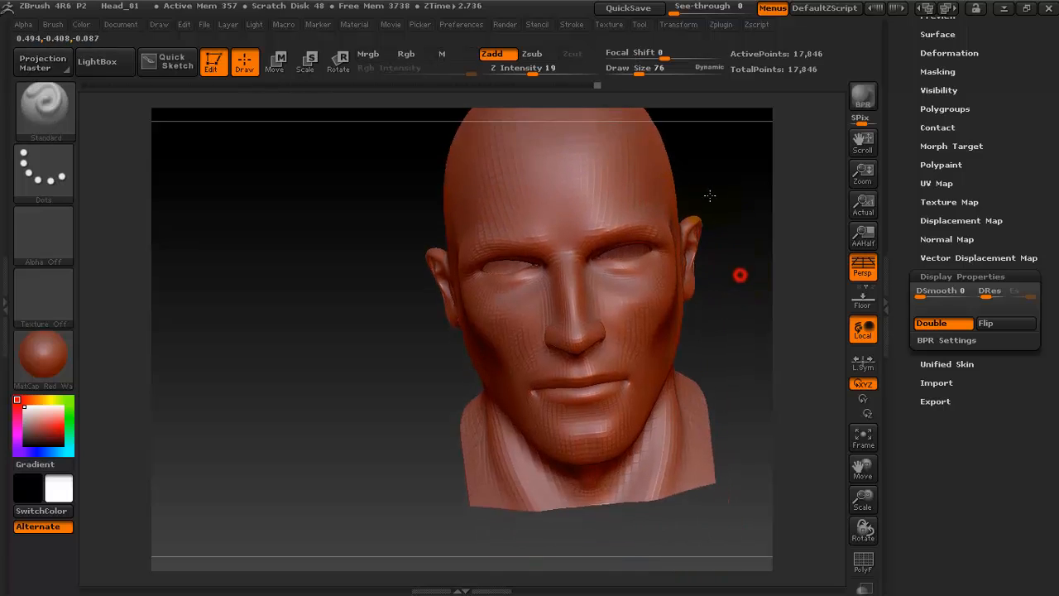
drag(740, 274, 711, 315)
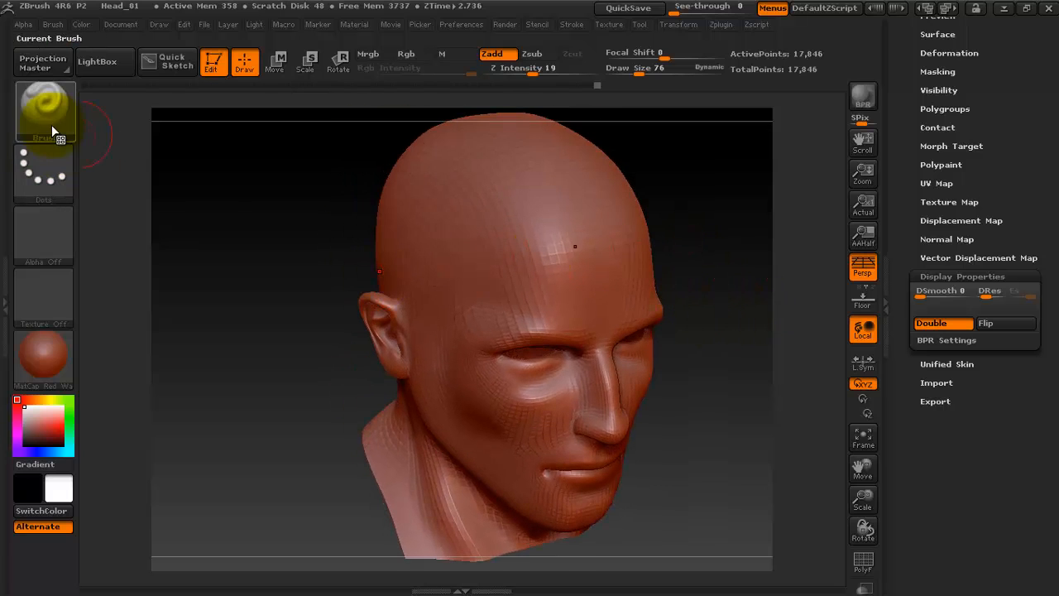
Step: Smooth the area just above the eyebrow and around the bridge of the nose
drag(671, 237, 674, 215)
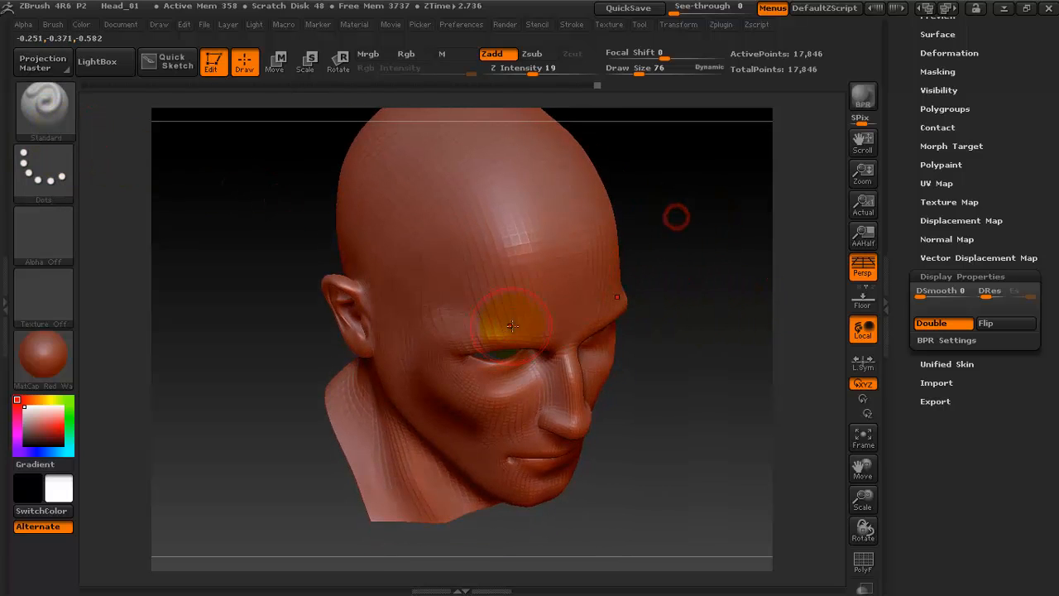
key(shift)
key(shift)
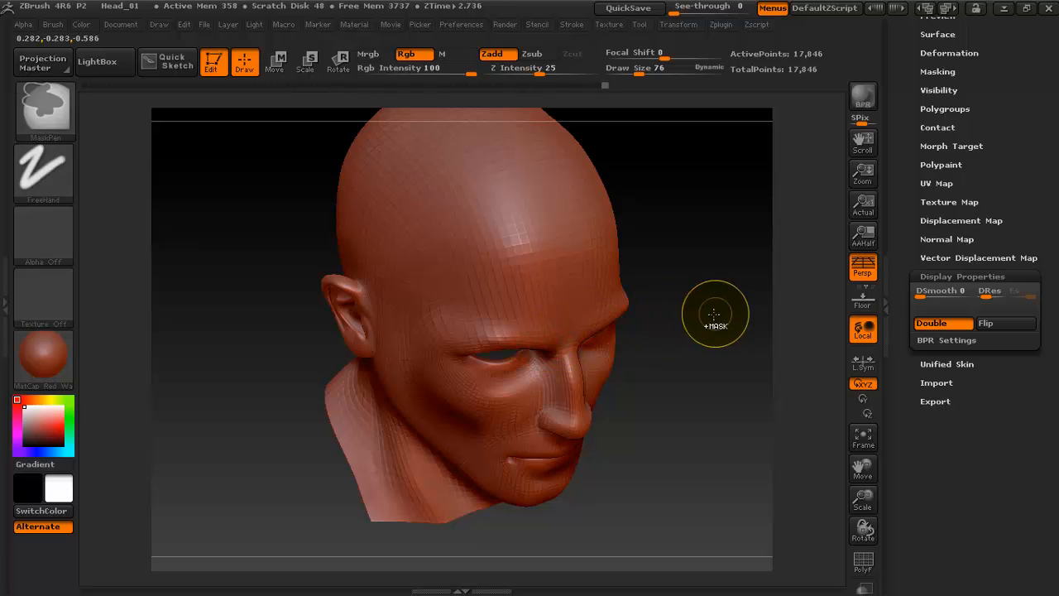
mouse_move(717, 307)
mouse_down()
mouse_move(707, 317)
mouse_move(695, 284)
mouse_up()
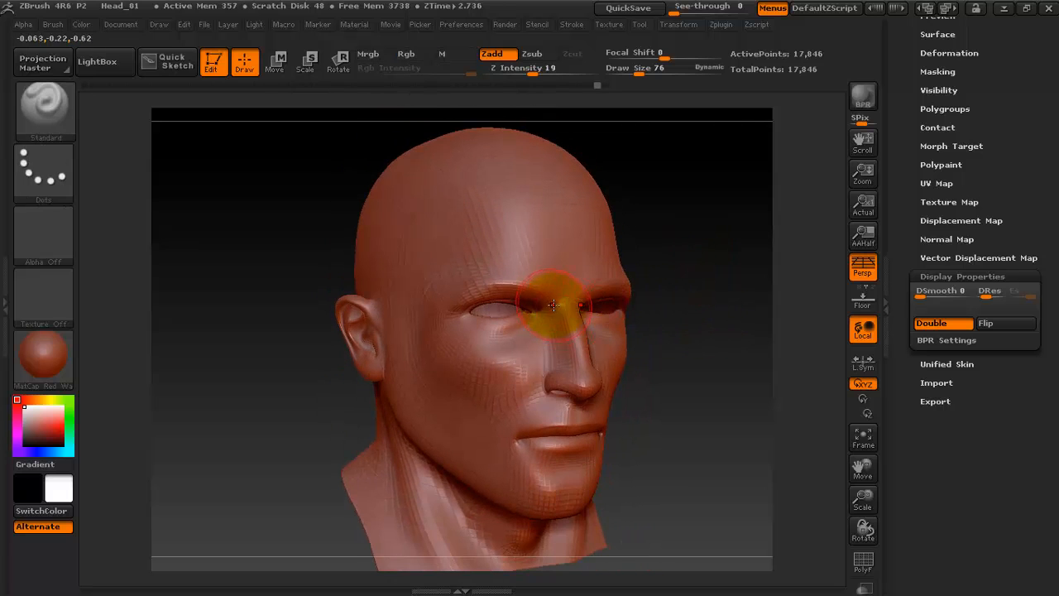
mouse_move(698, 215)
mouse_down()
mouse_move(669, 274)
mouse_move(681, 229)
mouse_move(688, 243)
mouse_up()
key(shift)
mouse_move(711, 281)
mouse_down()
mouse_move(721, 241)
mouse_move(693, 246)
mouse_up()
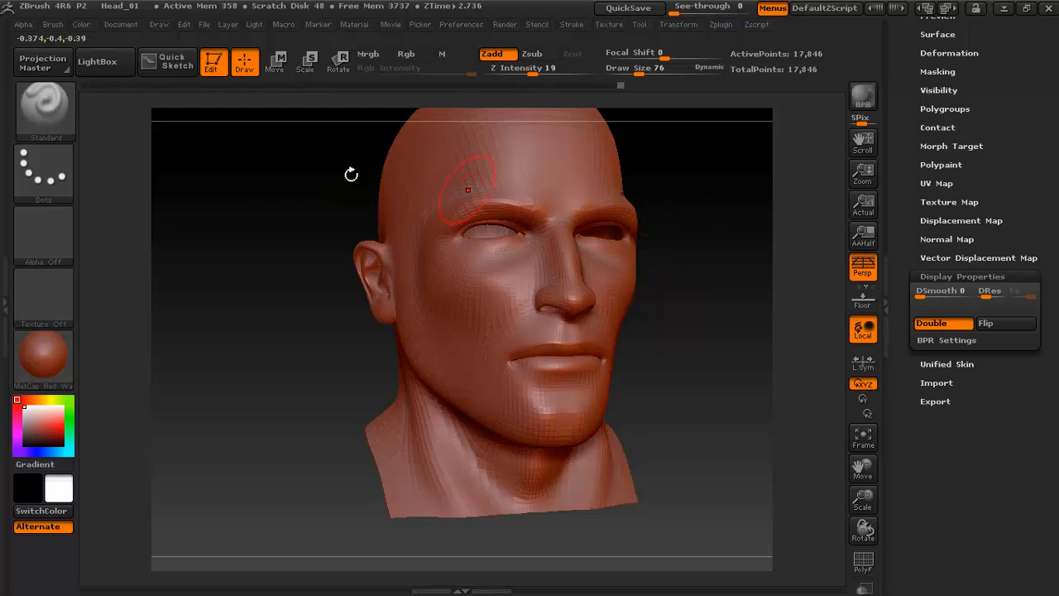
Step: Smooth the temple area above the eyebrow and subdivide the head mesh by one level
key(shift)
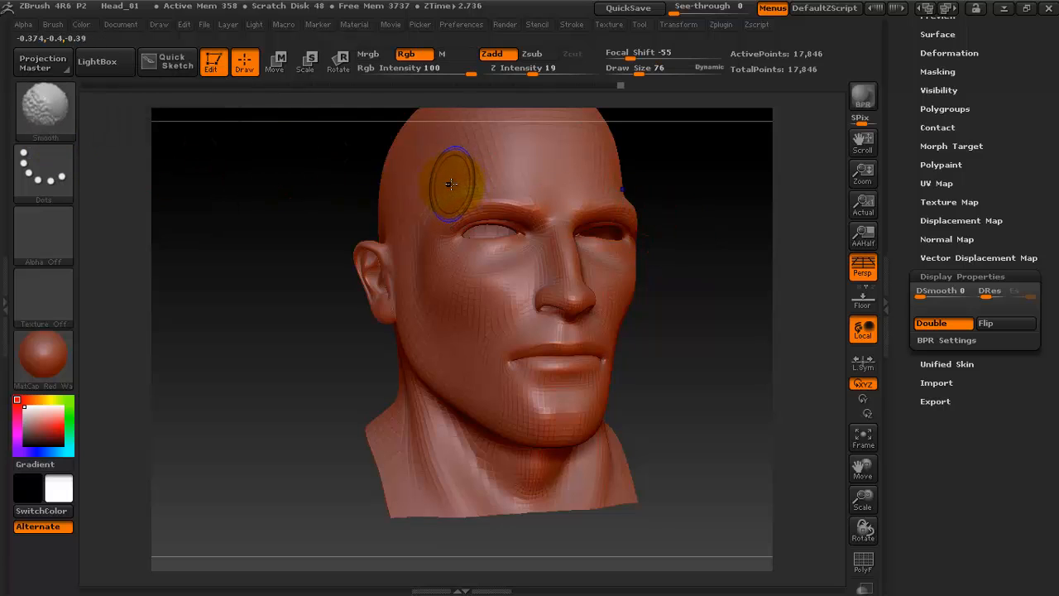
shift+drag(451, 184, 468, 182)
key(shift)
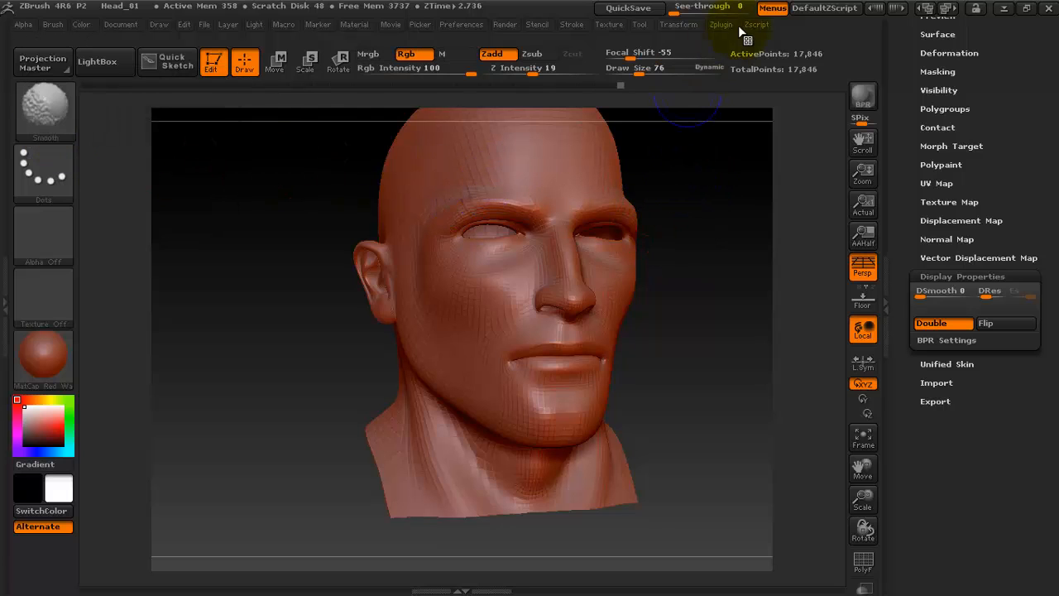
drag(693, 239, 704, 267)
key(ctrl)
key(ctrl+d)
Step: From the side view, isolate the front of the face by hiding the back of the head, ears and neck
mouse_move(687, 192)
mouse_down()
mouse_move(687, 279)
mouse_move(731, 273)
mouse_move(720, 319)
mouse_move(563, 452)
mouse_up()
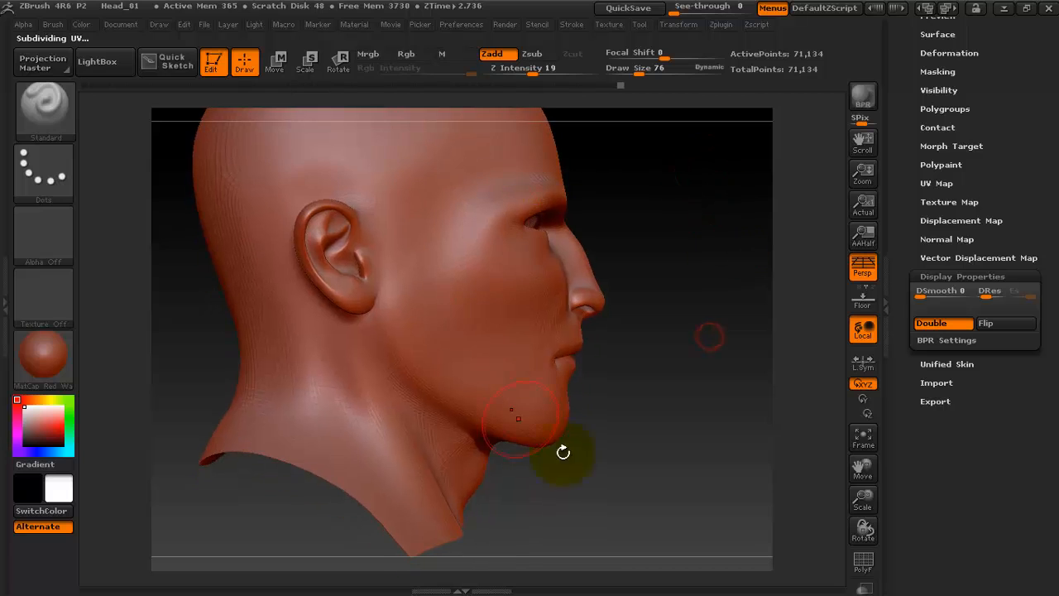
drag(676, 170, 673, 239)
key(ctrl)
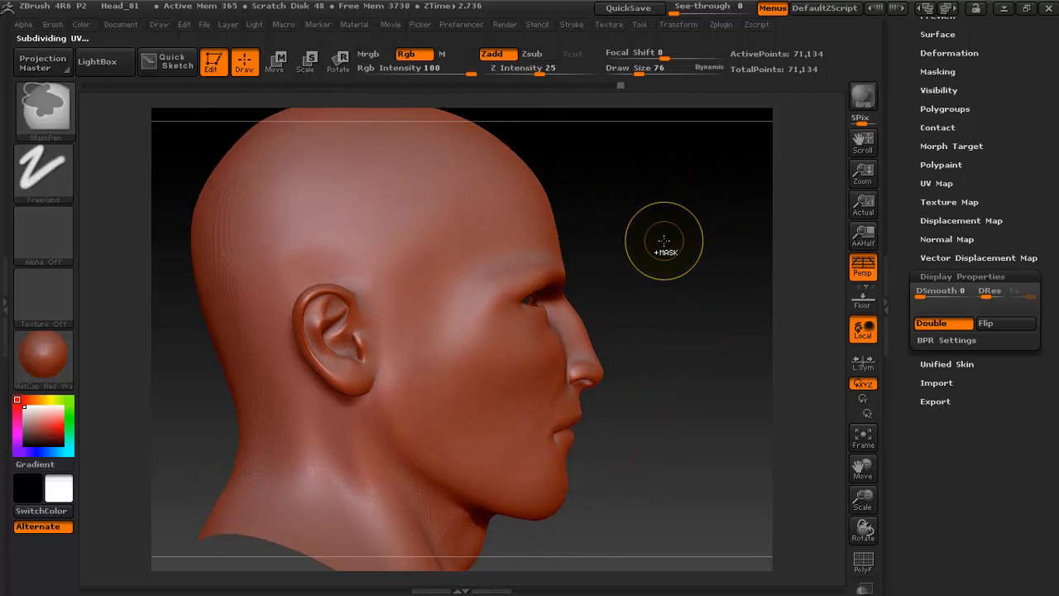
key(ctrl+shift)
ctrl+shift+drag(710, 135, 491, 534)
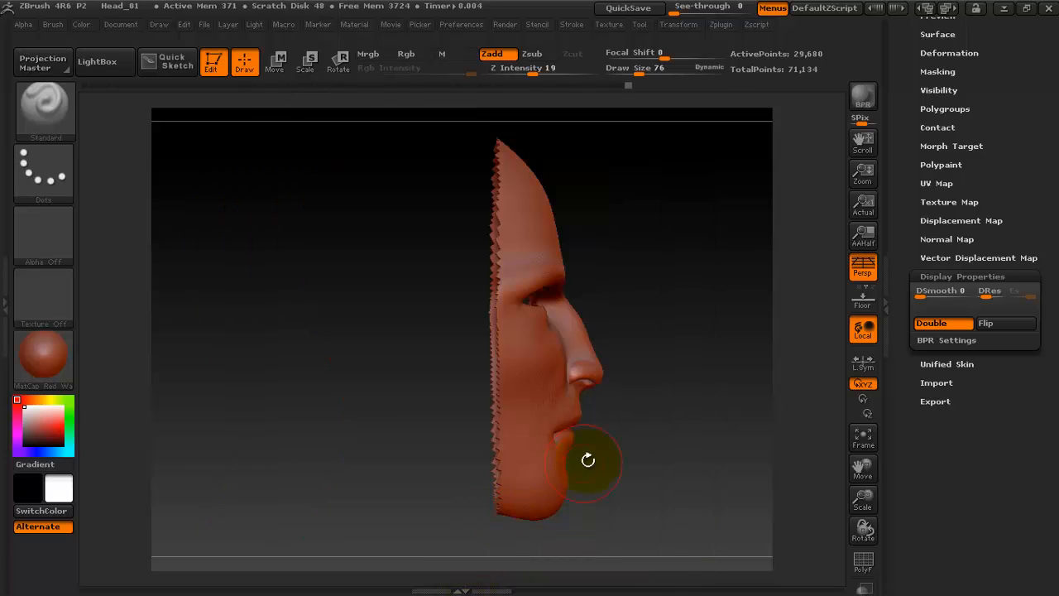
Step: Sculpt the brow ridge above the eye with the Standard brush at draw size 43 and smooth it into the forehead
key(f)
drag(663, 361, 607, 363)
alt+drag(678, 382, 739, 323)
mouse_move(689, 225)
alt+mouse_down()
mouse_move(703, 251)
mouse_move(679, 241)
alt+mouse_up()
key(space)
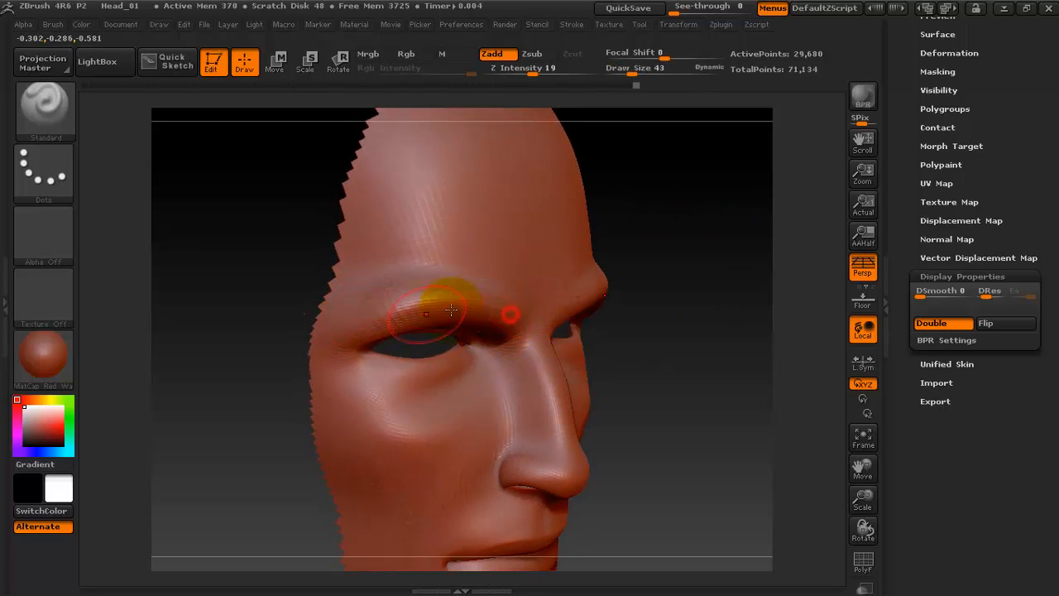
key(shift)
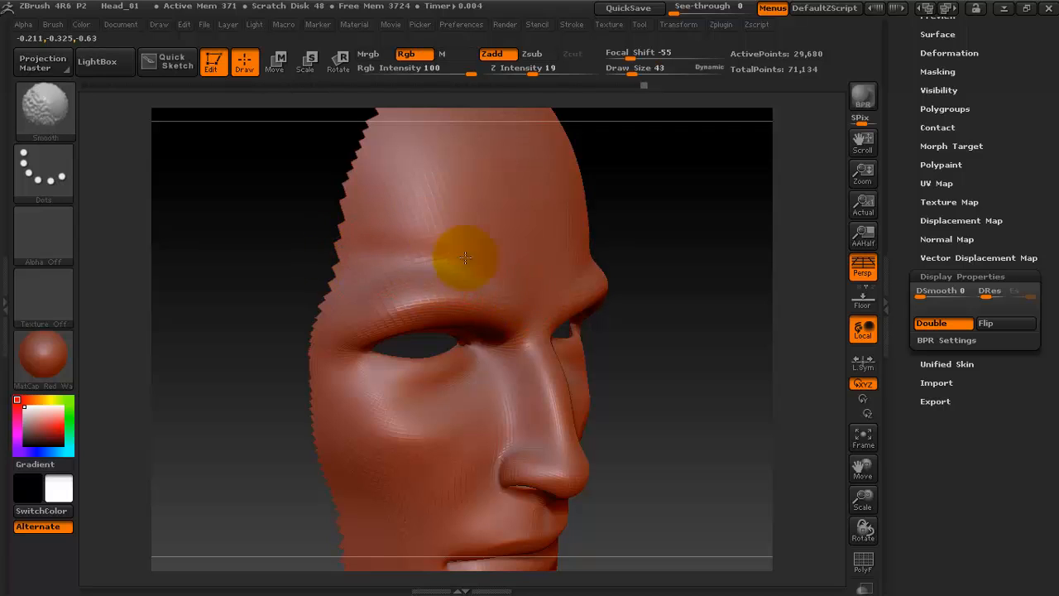
Step: Sculpt the fold beneath the eyebrow at draw size 21, then smooth the brow at one subdivision level lower
drag(686, 289, 662, 256)
drag(449, 310, 352, 311)
key(ctrl)
key(space)
drag(642, 246, 639, 238)
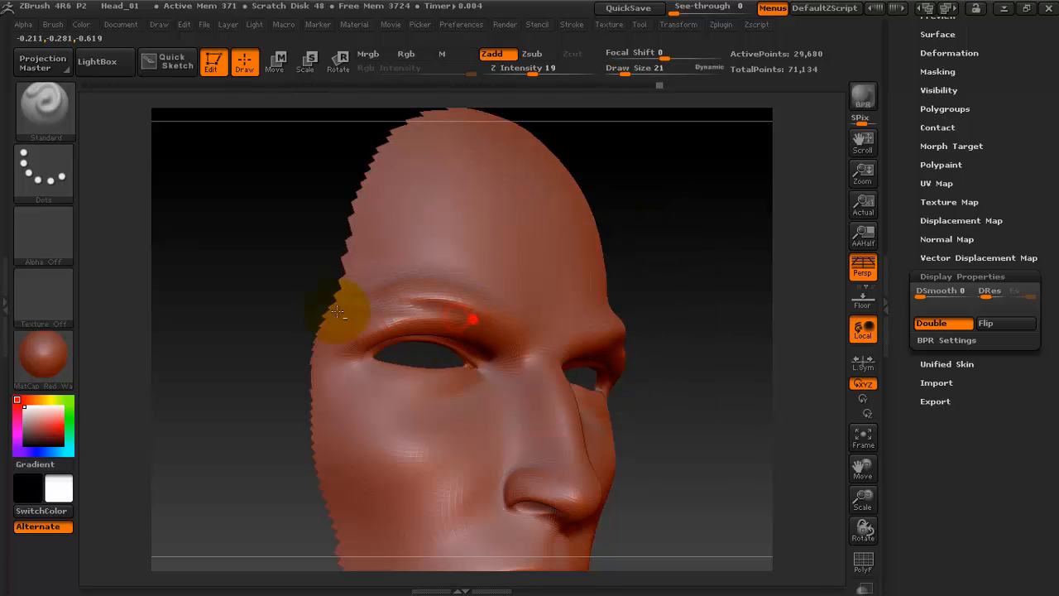
key(shift)
key(shift+d)
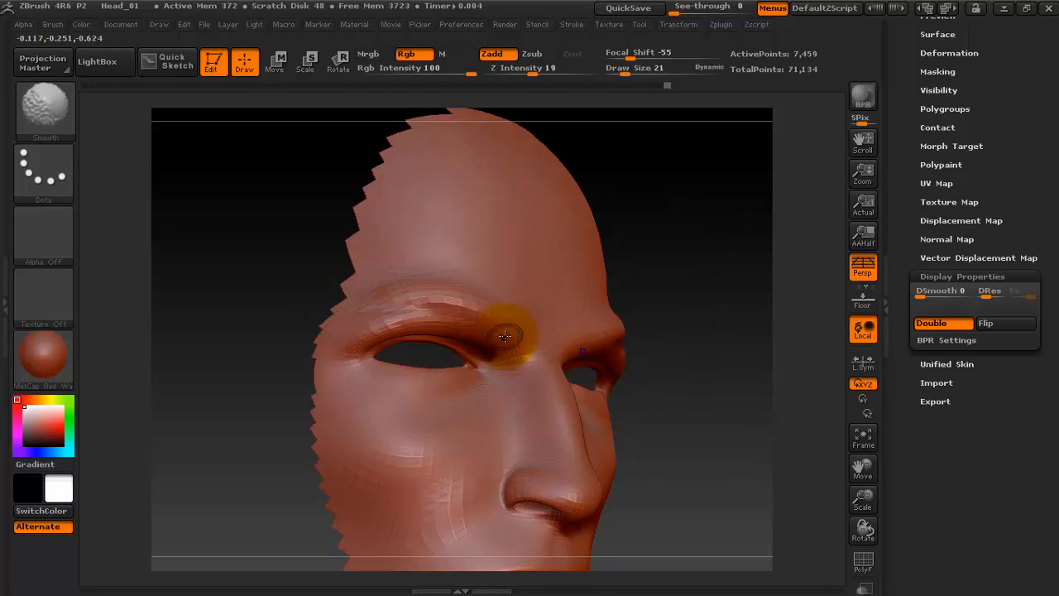
mouse_move(505, 335)
shift+mouse_down()
mouse_move(390, 298)
mouse_move(354, 316)
shift+mouse_up()
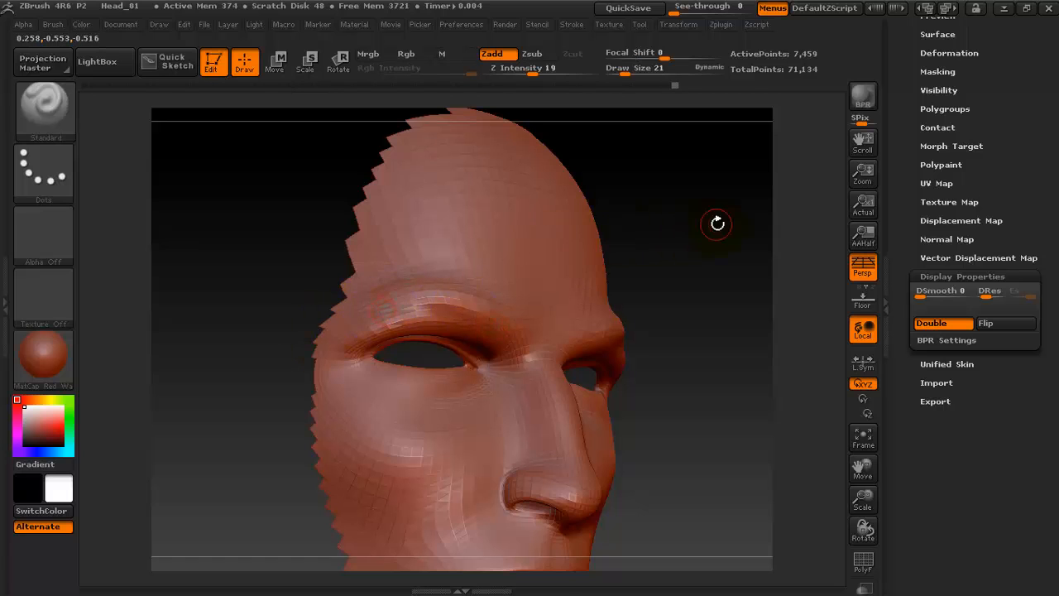
Step: Build up the lower eyelid and the inner eye corner, and smooth both ends of the lid
drag(717, 222, 723, 200)
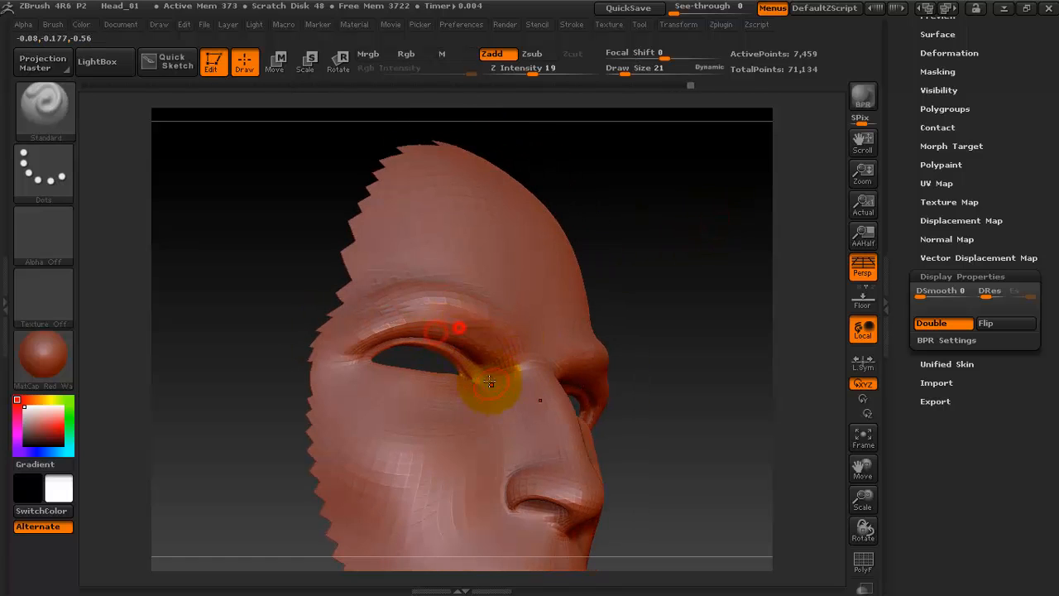
drag(711, 256, 710, 253)
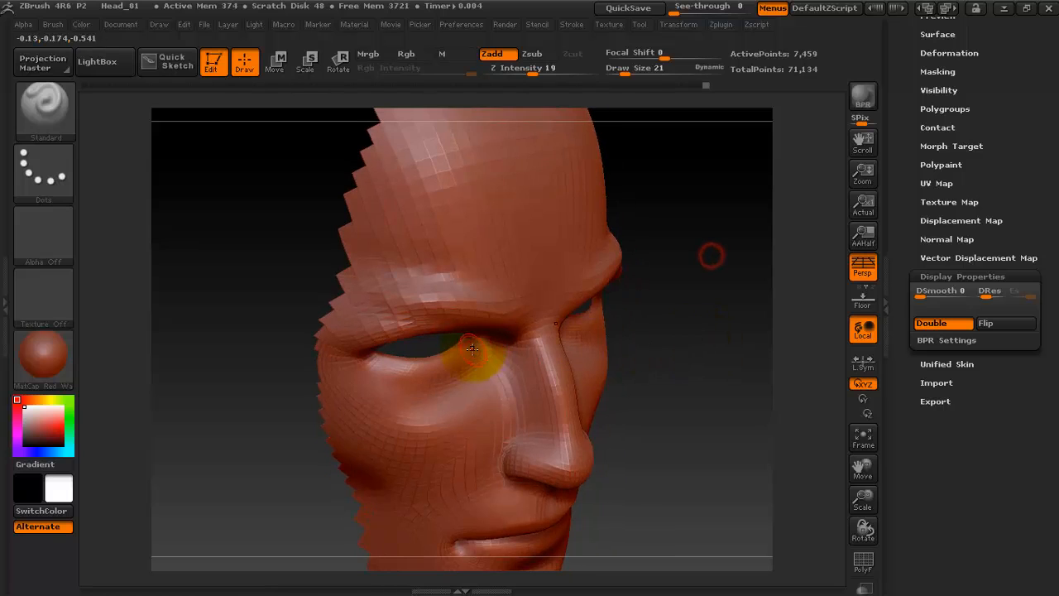
key(shift)
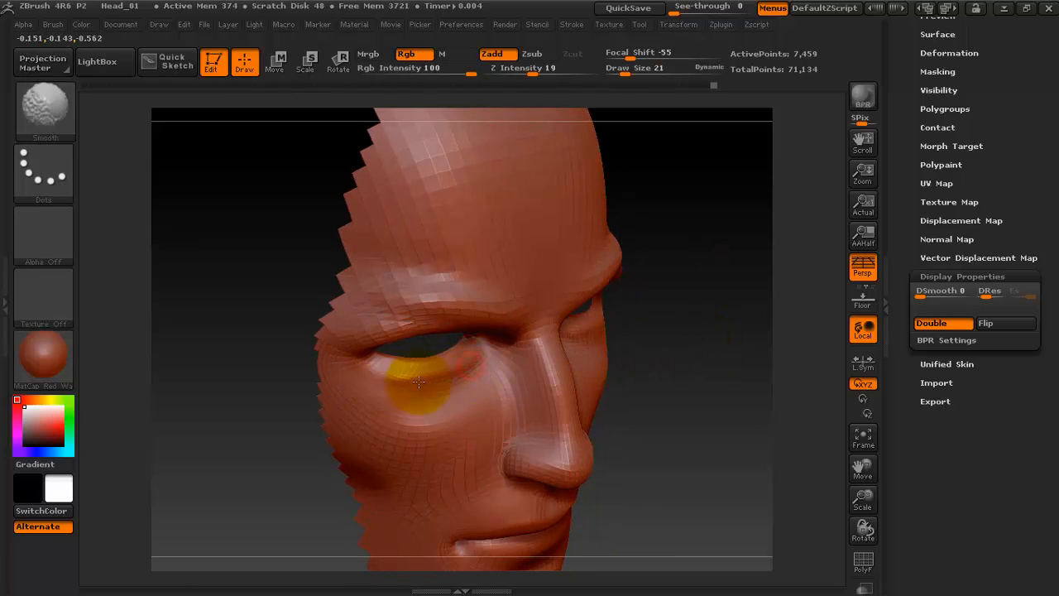
mouse_move(463, 344)
shift+mouse_down()
mouse_move(452, 344)
mouse_move(478, 347)
shift+mouse_up()
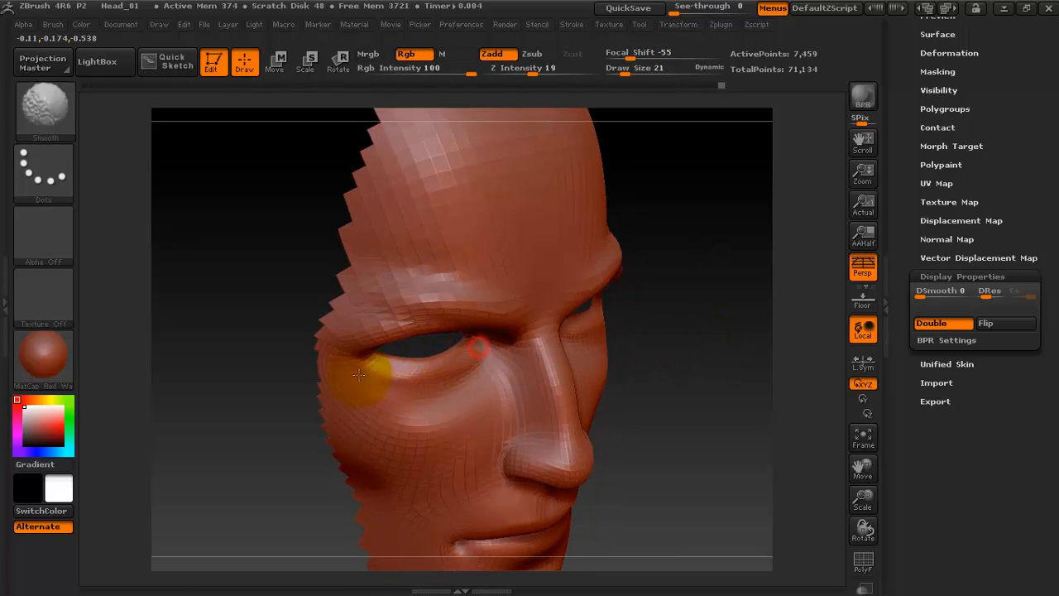
shift+drag(358, 374, 373, 373)
Step: Carve the creases below the eye bag and across the cheek beside the nose, and smooth them
mouse_move(492, 362)
alt+mouse_down()
mouse_move(418, 415)
mouse_move(443, 404)
alt+mouse_up()
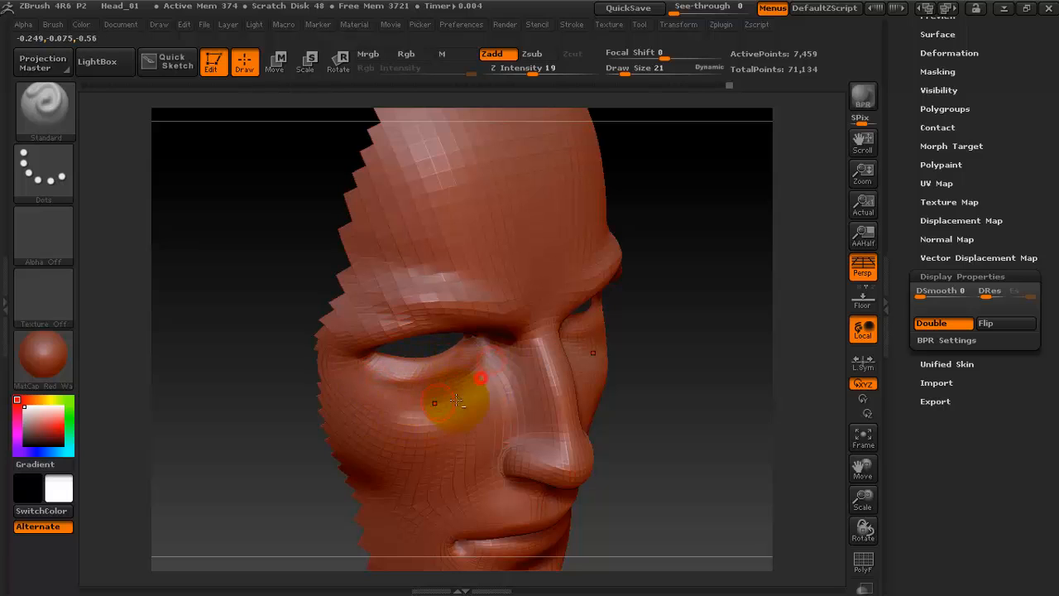
alt+drag(515, 411, 448, 482)
shift+drag(494, 443, 452, 487)
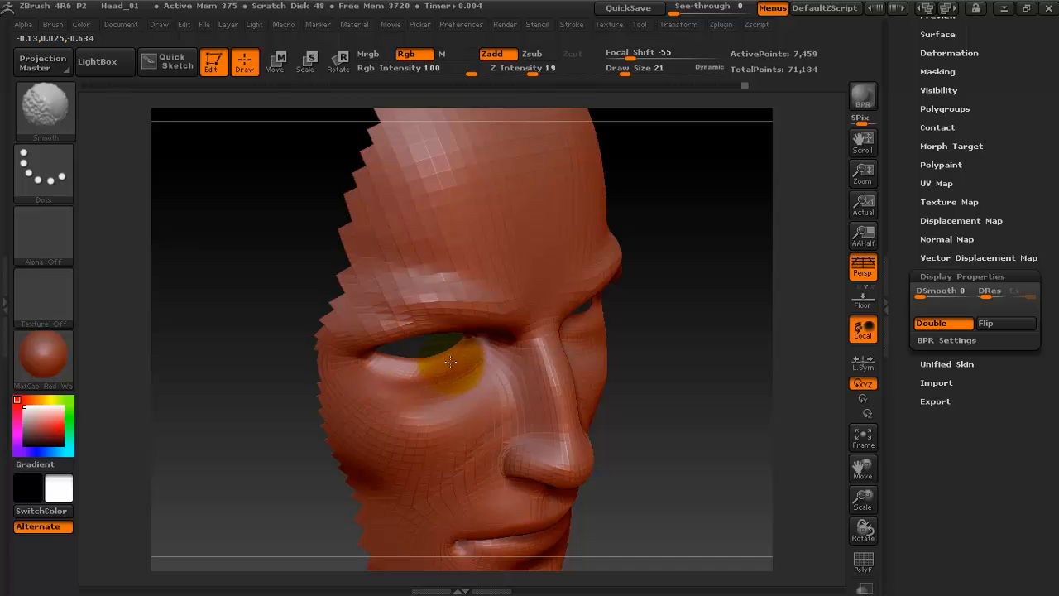
Step: Return the face mesh to the next higher subdivision level and smooth the eyebrow area
mouse_move(745, 314)
mouse_down()
mouse_move(769, 263)
mouse_move(594, 234)
mouse_up()
drag(601, 189, 650, 239)
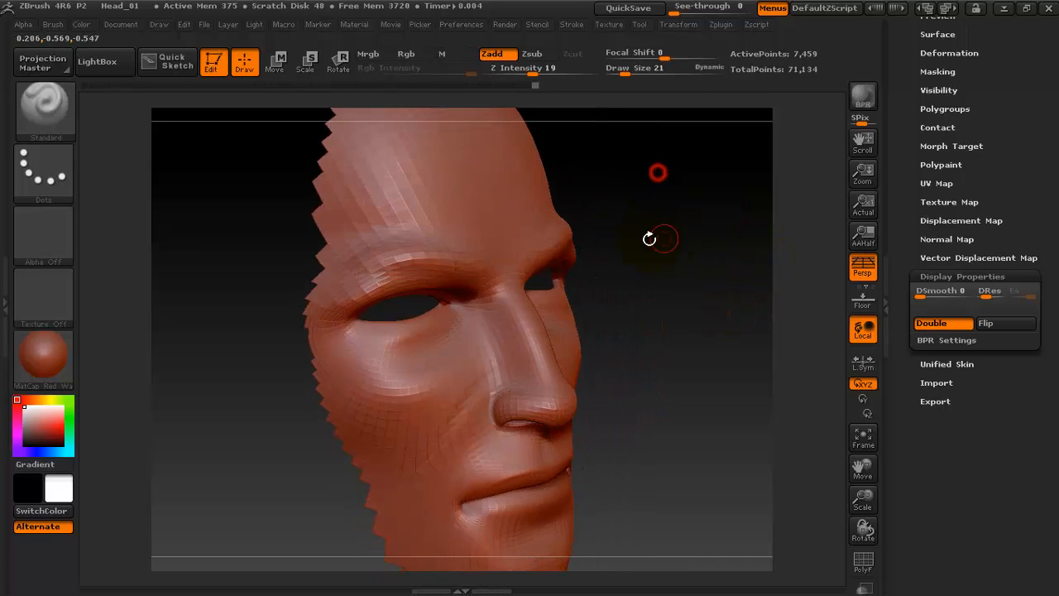
drag(651, 192, 521, 252)
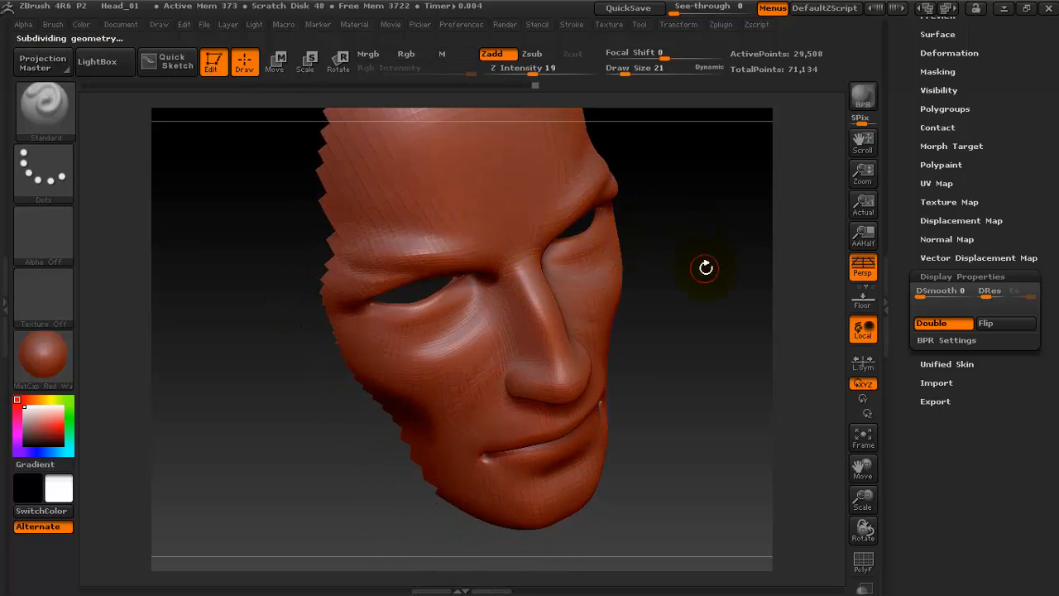
mouse_move(706, 267)
mouse_down()
mouse_move(688, 348)
mouse_move(674, 331)
mouse_move(702, 265)
mouse_up()
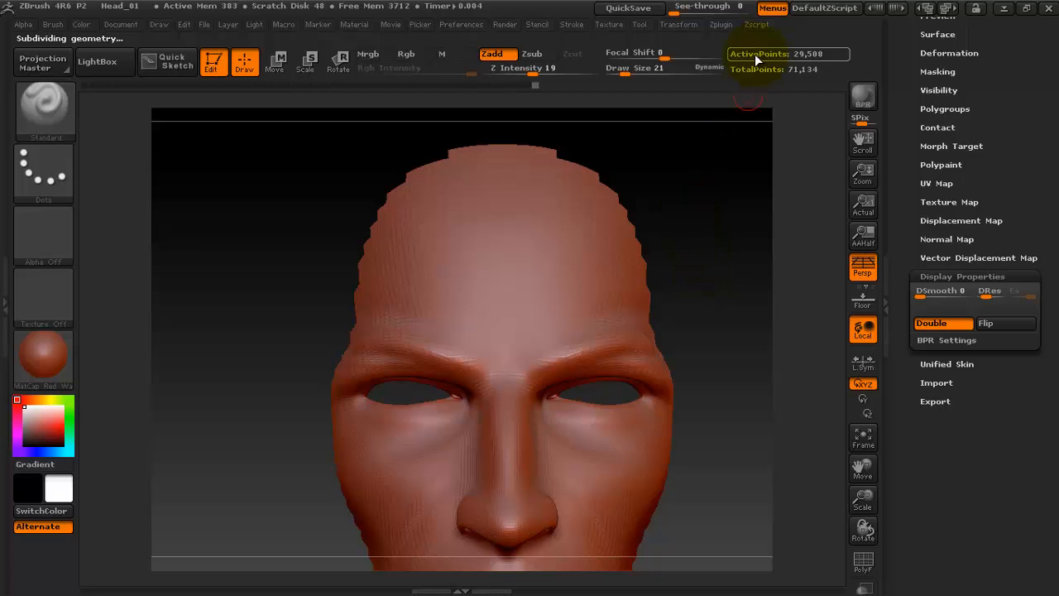
key(shift)
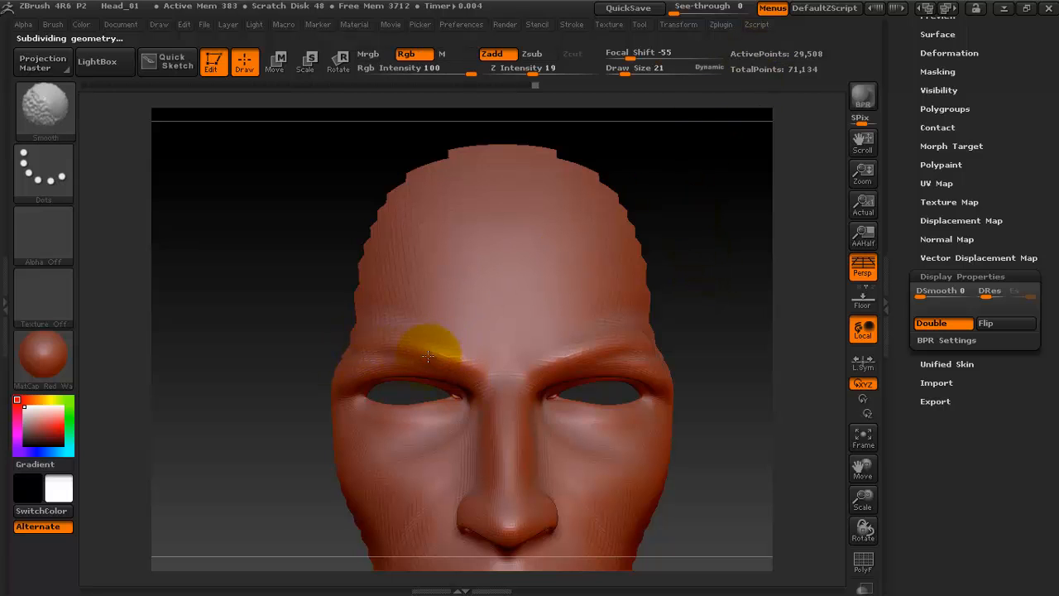
Step: Deepen the crease under the eye bag from the inner eye corner and smooth its edge
mouse_move(657, 364)
mouse_down()
mouse_move(778, 240)
mouse_move(748, 303)
mouse_move(673, 256)
mouse_move(702, 291)
mouse_up()
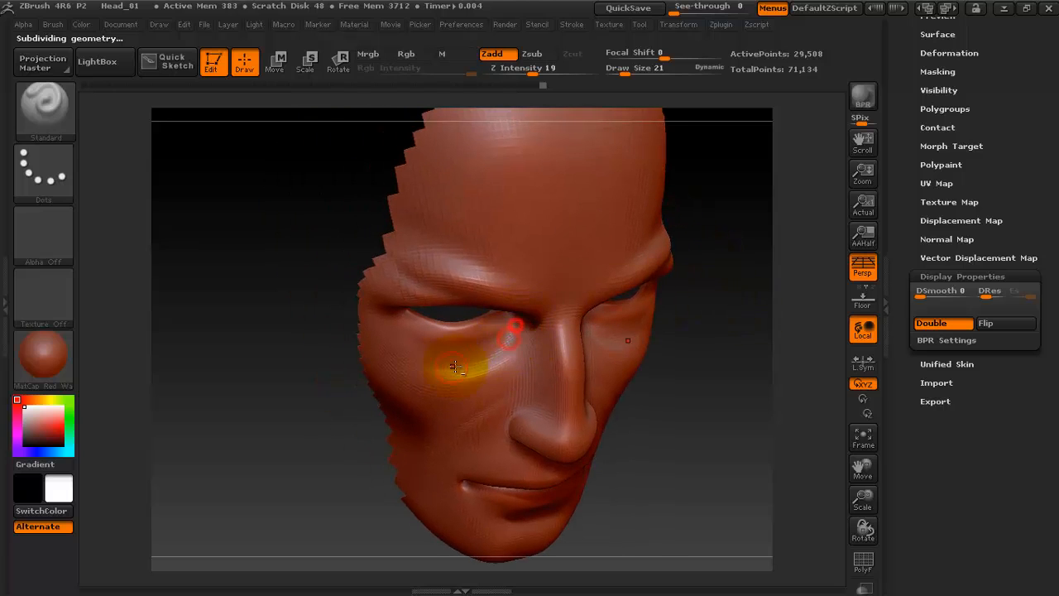
shift+drag(527, 350, 476, 369)
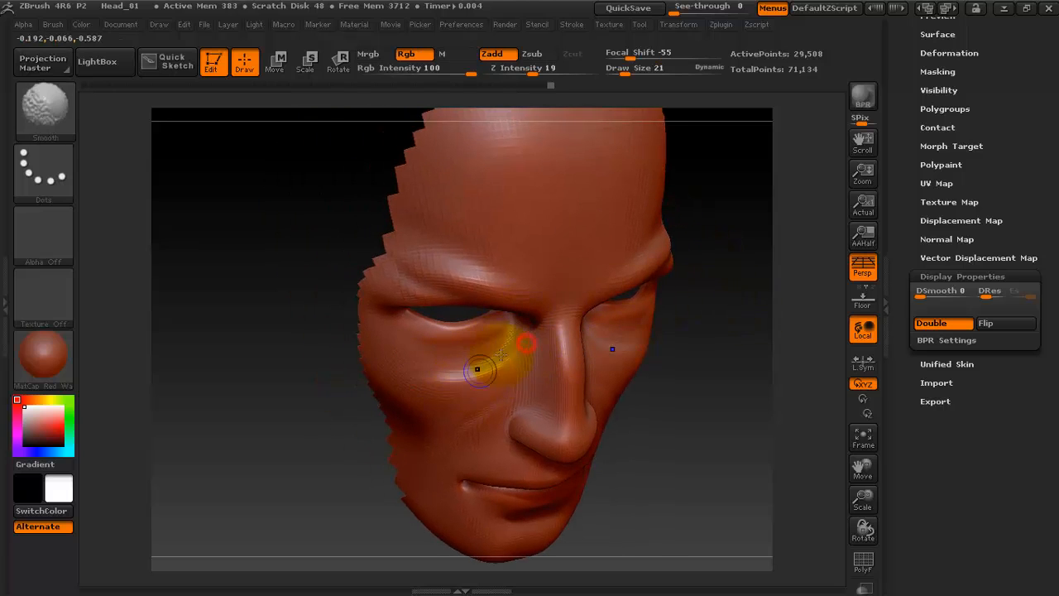
shift+drag(748, 267, 721, 229)
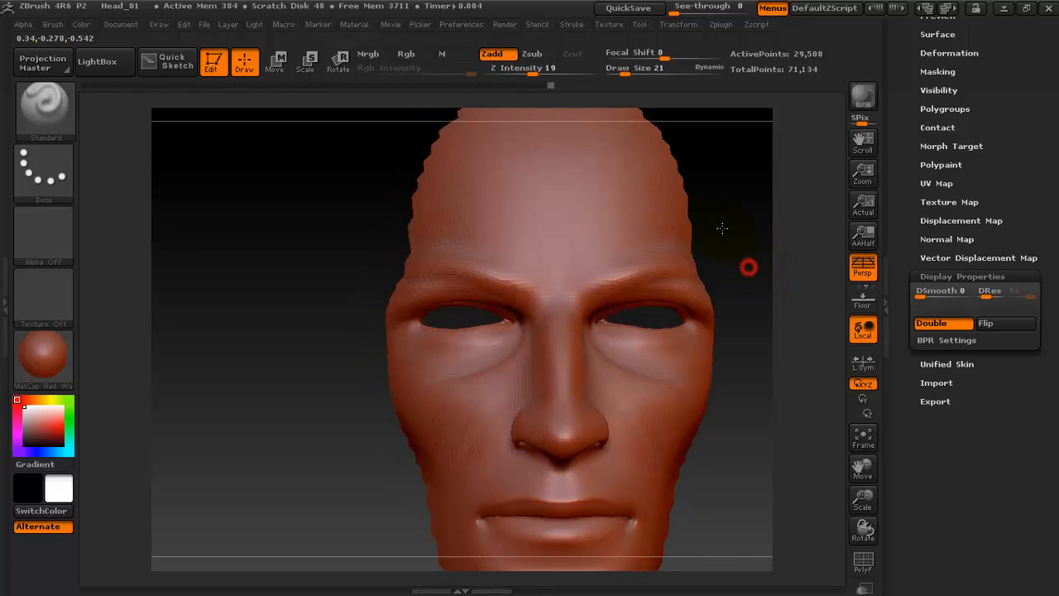
Step: Sculpt vertical frown wrinkles between the eyebrows at draw size 12 and soften them
ctrl+right_drag(719, 199, 768, 248)
alt+drag(232, 376, 156, 491)
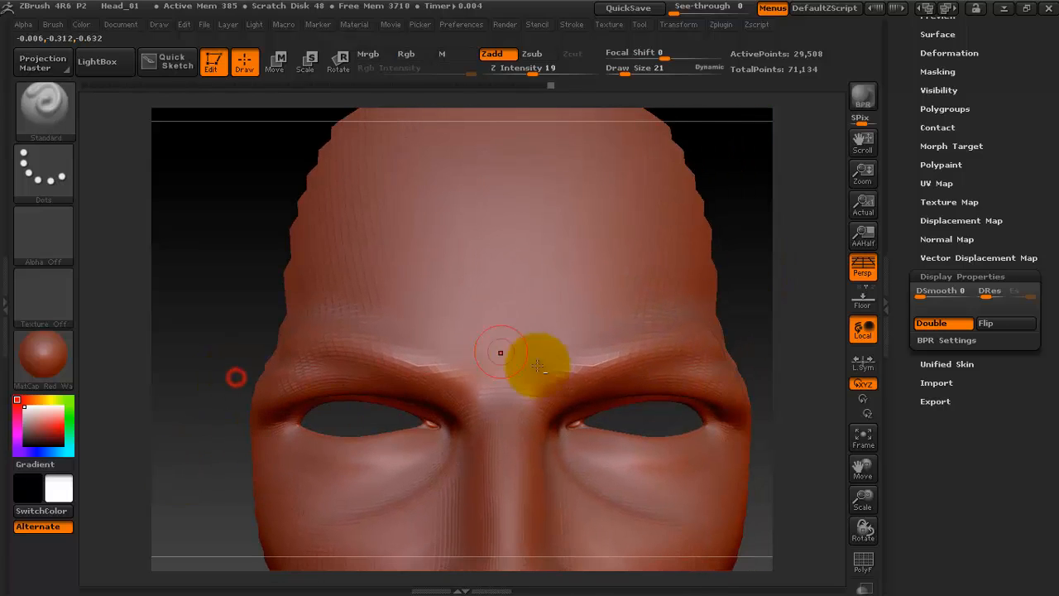
right_click(490, 345)
drag(484, 347, 486, 346)
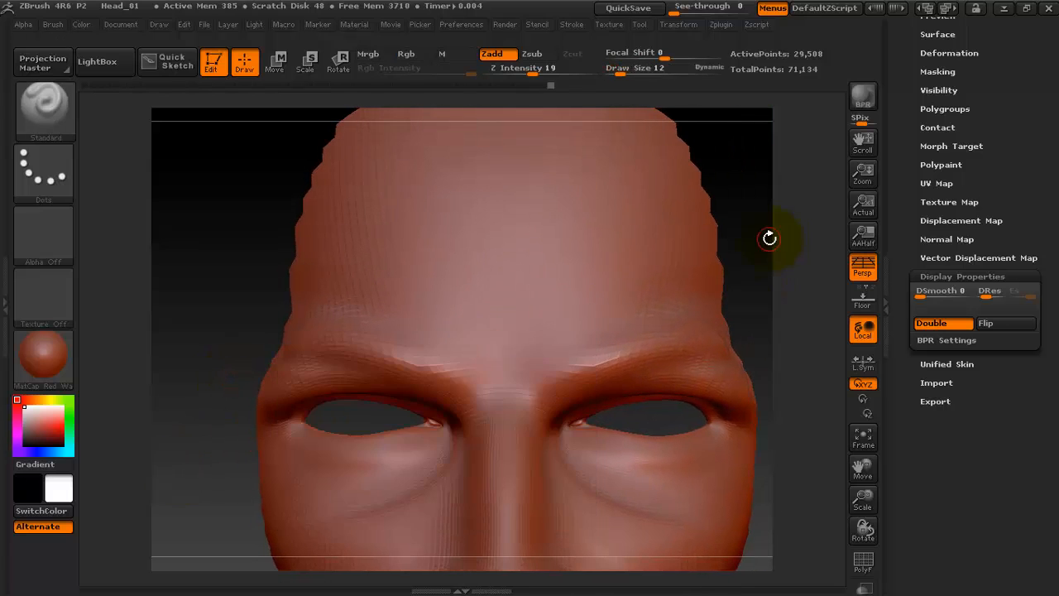
alt+drag(770, 240, 759, 246)
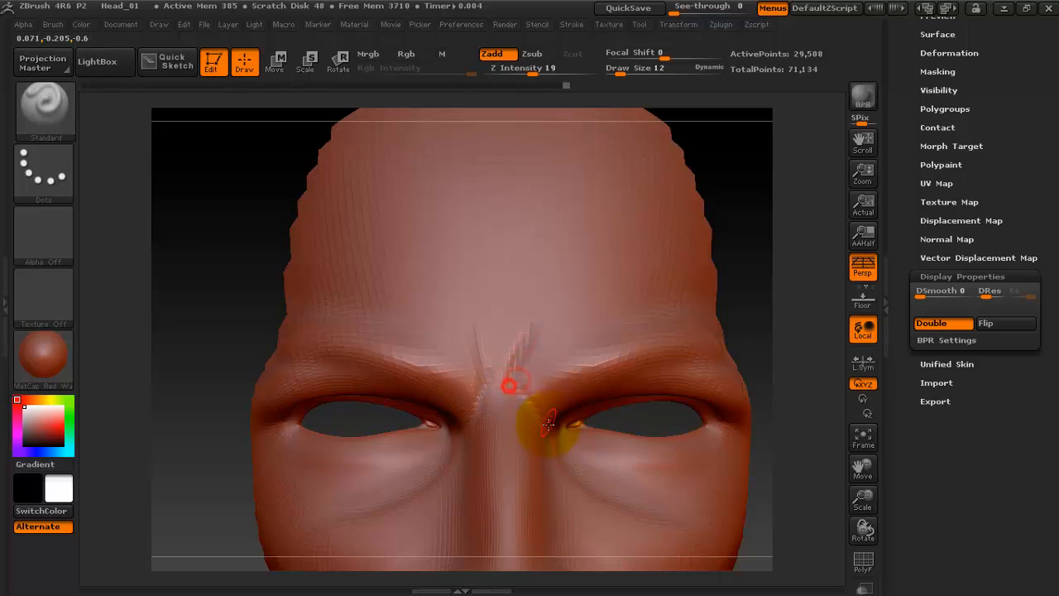
mouse_move(549, 424)
mouse_down()
mouse_move(520, 350)
mouse_move(532, 331)
mouse_move(455, 331)
mouse_move(480, 405)
mouse_move(488, 381)
mouse_move(473, 314)
mouse_move(499, 366)
mouse_move(502, 350)
mouse_move(523, 366)
mouse_move(537, 430)
mouse_move(464, 444)
mouse_up()
key(shift)
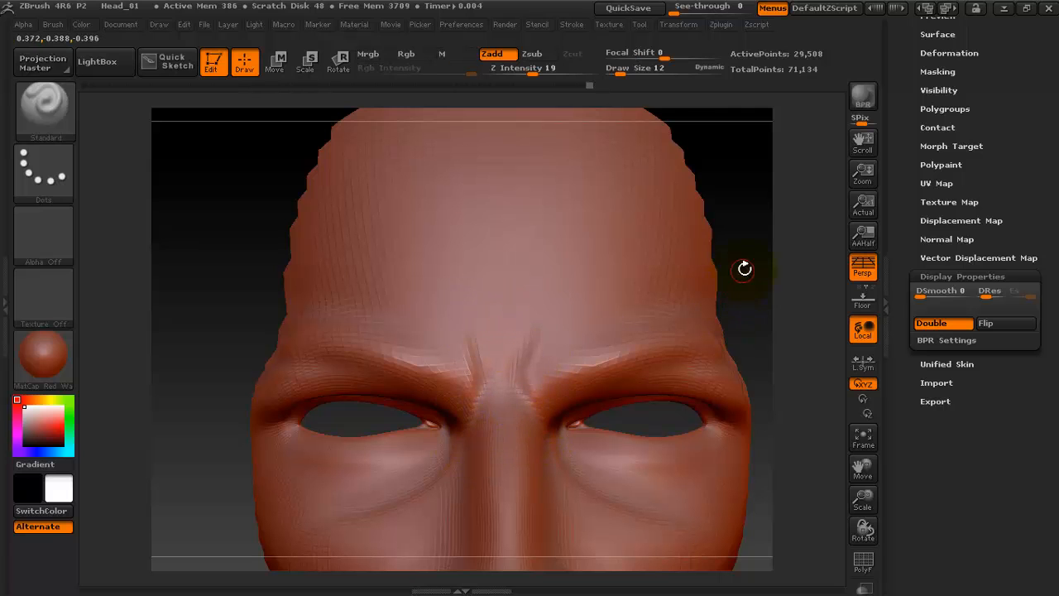
Step: Smooth the outer brow areas above both eyes with the brush enlarged to draw size 62
mouse_move(744, 267)
alt+mouse_down()
mouse_move(731, 206)
mouse_move(735, 260)
mouse_move(753, 206)
alt+mouse_up()
key(space)
shift+drag(709, 242, 707, 242)
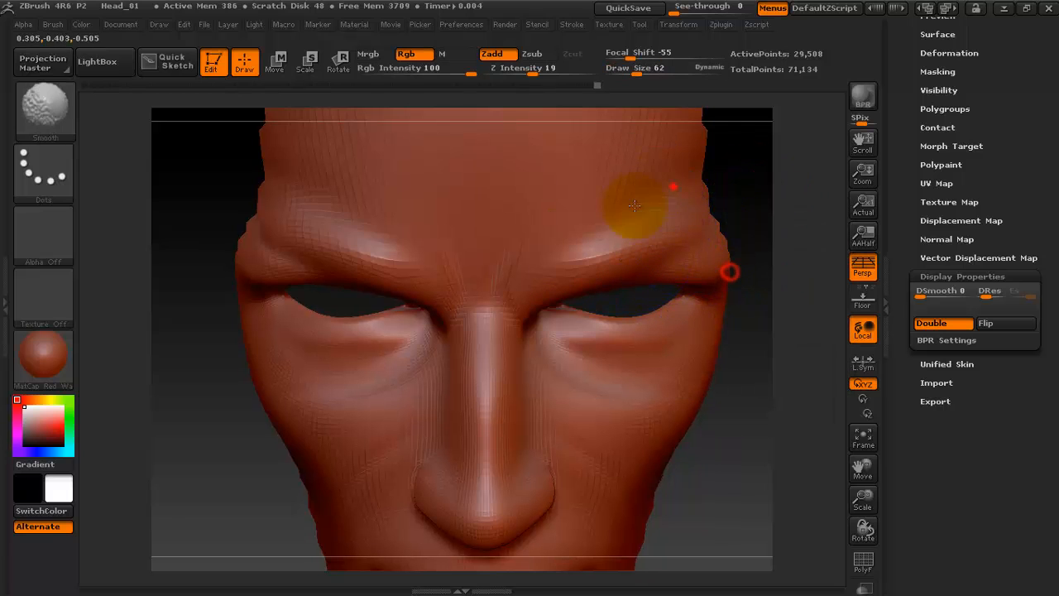
shift+drag(449, 293, 346, 293)
shift+drag(316, 200, 318, 194)
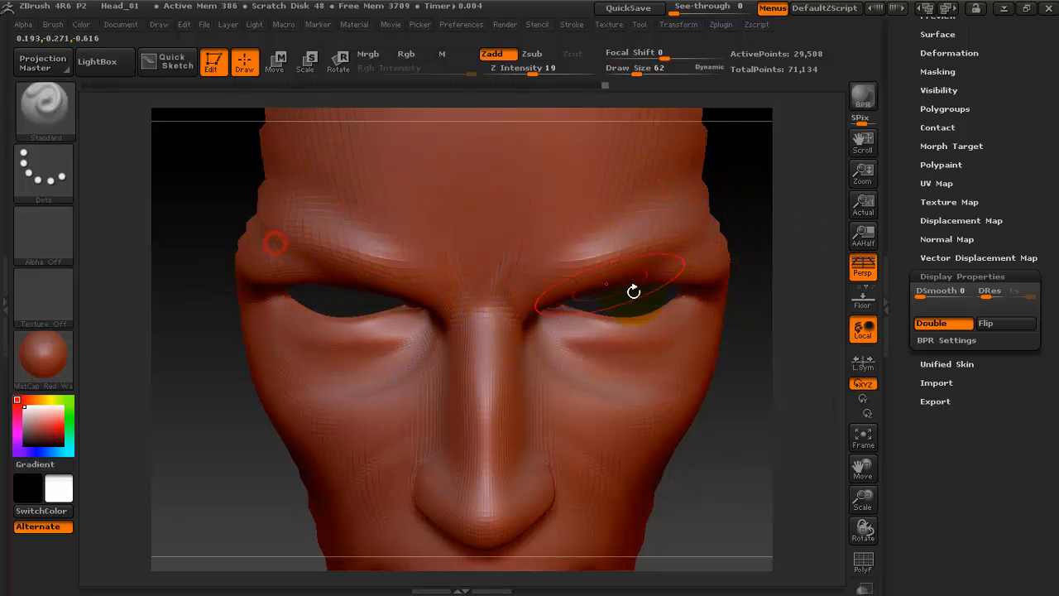
Step: Unhide the rest of the head and frame the full model from the front
key(f)
drag(705, 284, 700, 270)
ctrl+shift+click(707, 278)
key(f)
key(ctrl+shift)
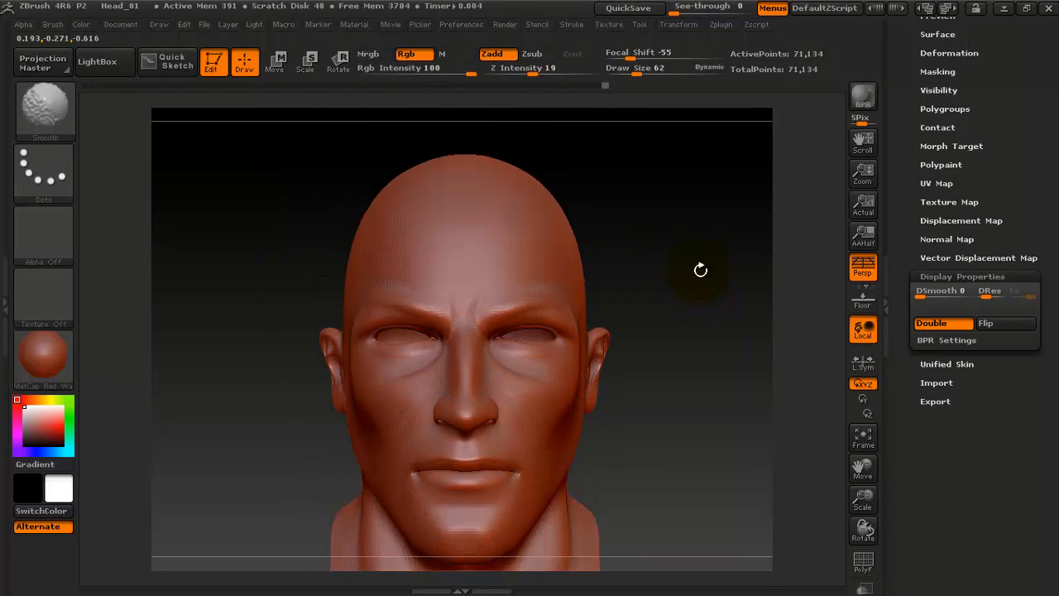
drag(698, 316, 694, 259)
Step: Select the Move brush and step the head mesh down two subdivision levels
click(59, 133)
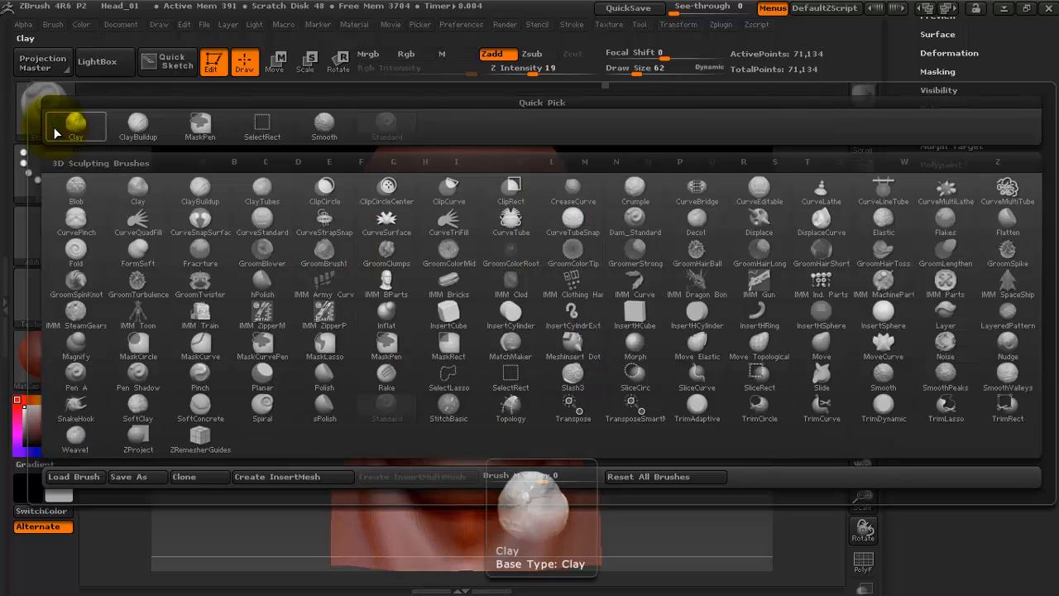
key(m)
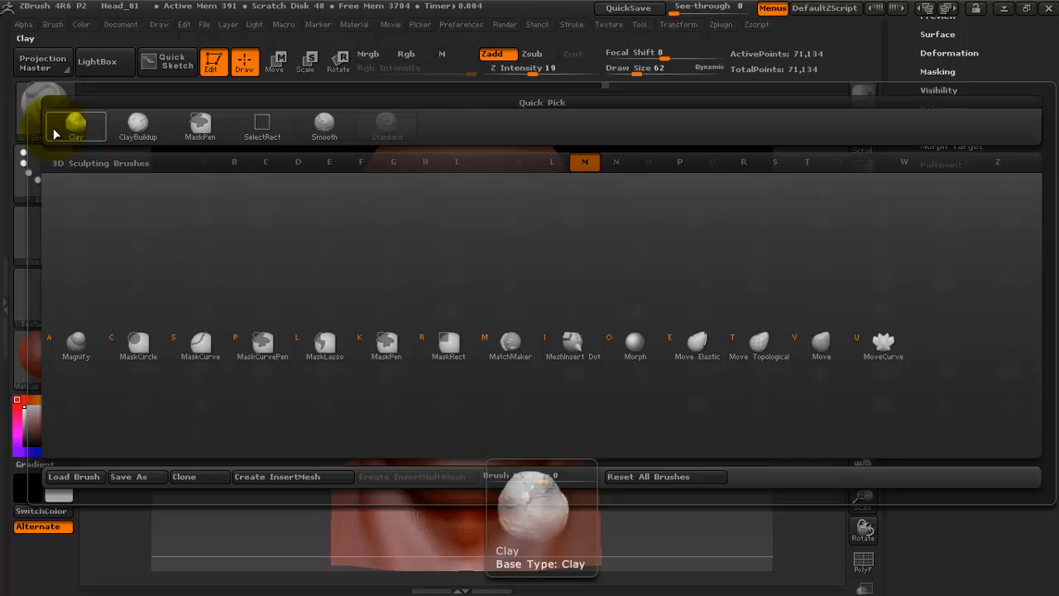
click(818, 344)
key(shift+d)
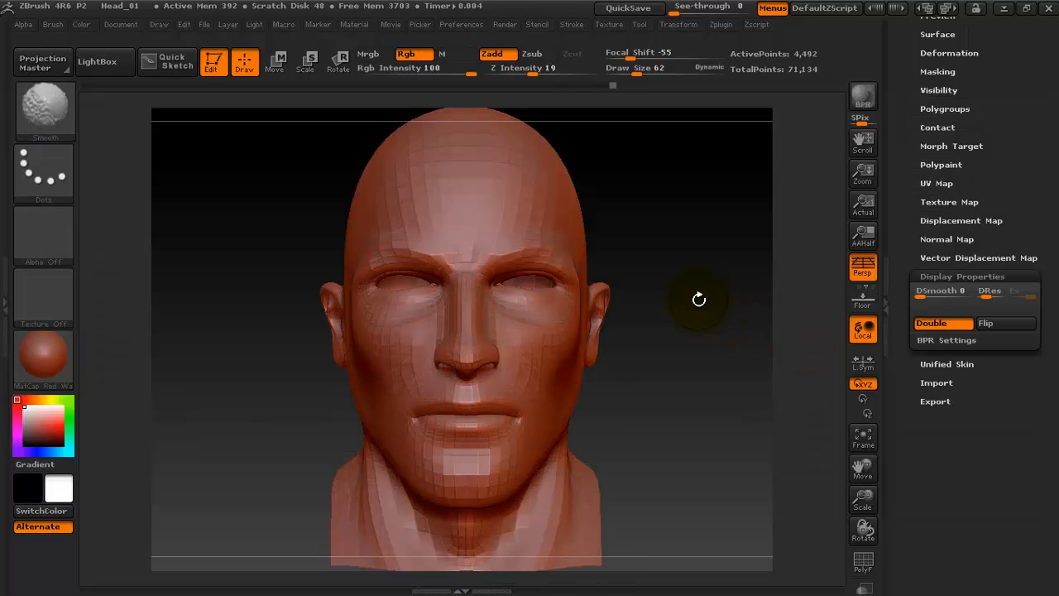
Step: Reshape the nose wings and inner brows with the Move brush at draw size 125
drag(701, 297, 767, 295)
mouse_move(631, 301)
alt+mouse_down()
mouse_move(689, 276)
mouse_move(687, 250)
mouse_move(713, 298)
mouse_move(684, 283)
mouse_move(678, 346)
mouse_move(667, 307)
alt+mouse_up()
key(space)
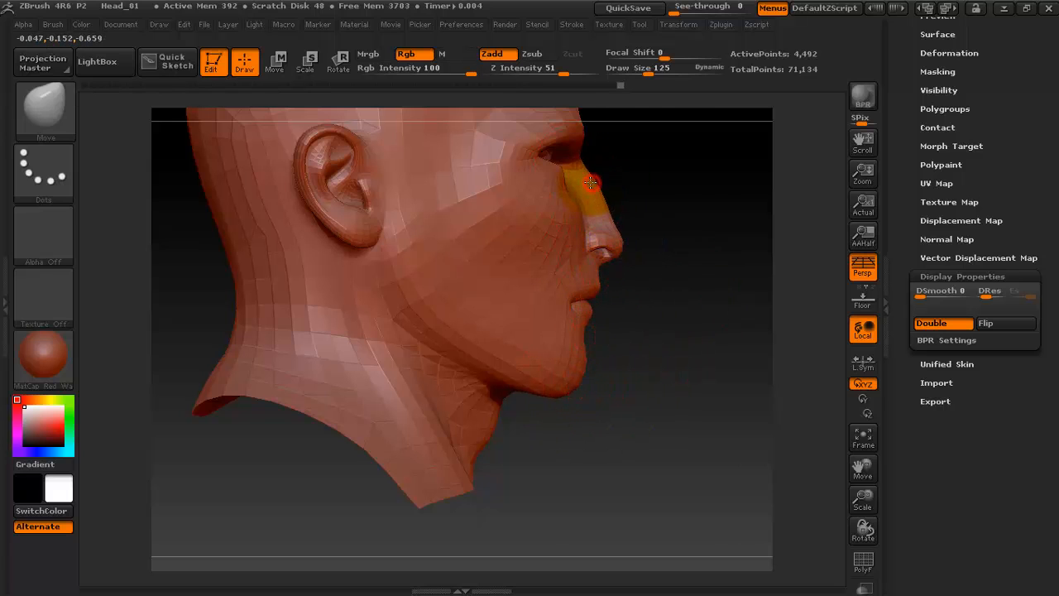
drag(667, 199, 667, 181)
drag(597, 292, 504, 290)
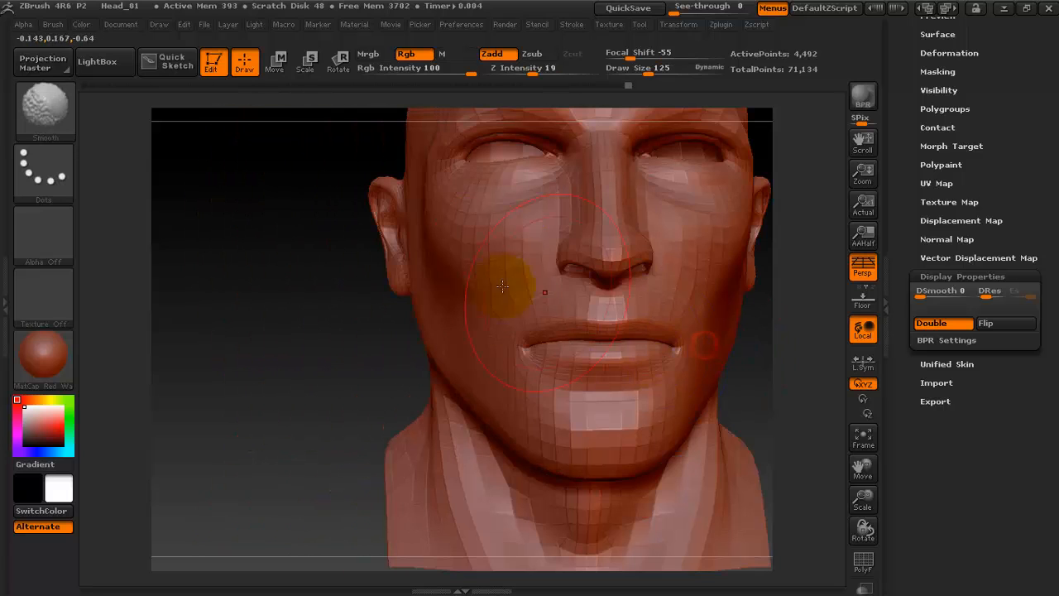
mouse_move(341, 328)
alt+mouse_down()
mouse_move(235, 364)
mouse_move(195, 393)
alt+mouse_up()
click(686, 309)
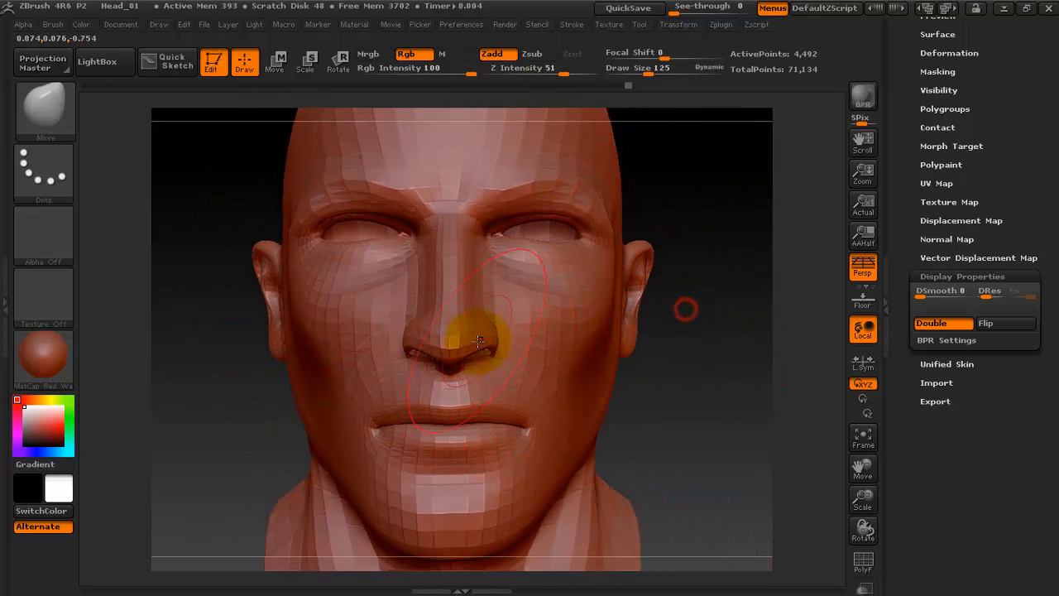
drag(487, 342, 488, 332)
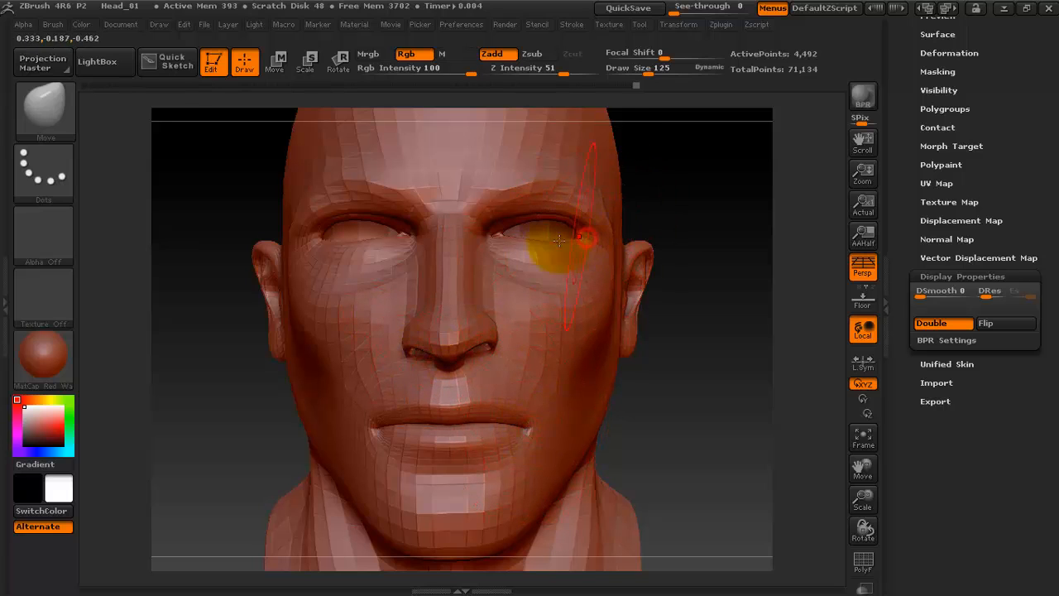
mouse_move(476, 216)
mouse_down()
mouse_move(483, 198)
mouse_move(478, 215)
mouse_up()
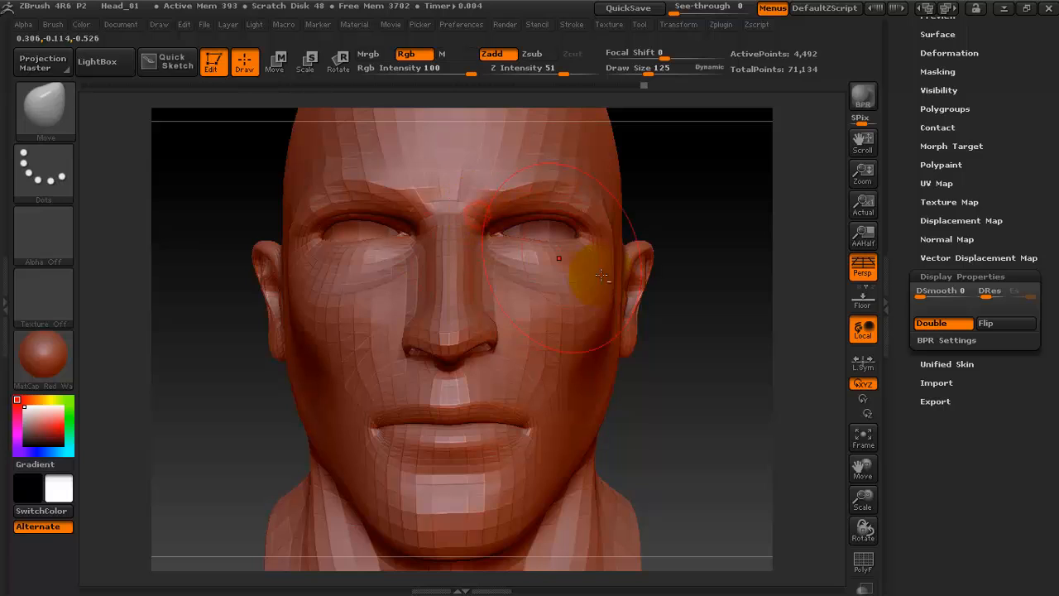
Step: Turn off perspective and frame the mouth and jaw close up from the front
alt+drag(687, 253, 657, 237)
alt+drag(679, 346, 736, 149)
key(f)
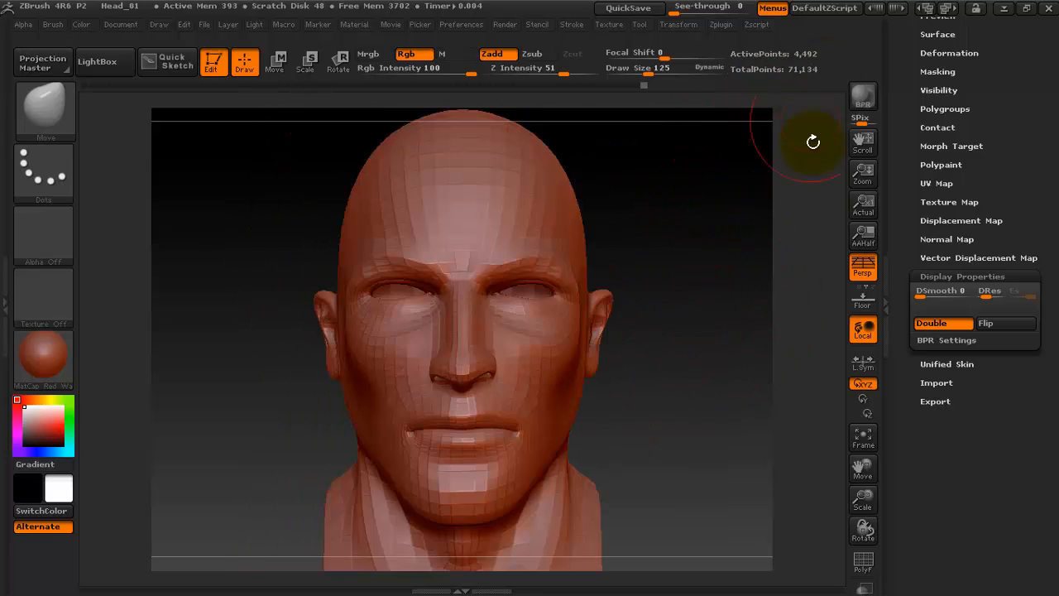
click(872, 272)
alt+drag(717, 342, 726, 275)
ctrl+right_drag(728, 291, 741, 360)
alt+drag(733, 304, 733, 324)
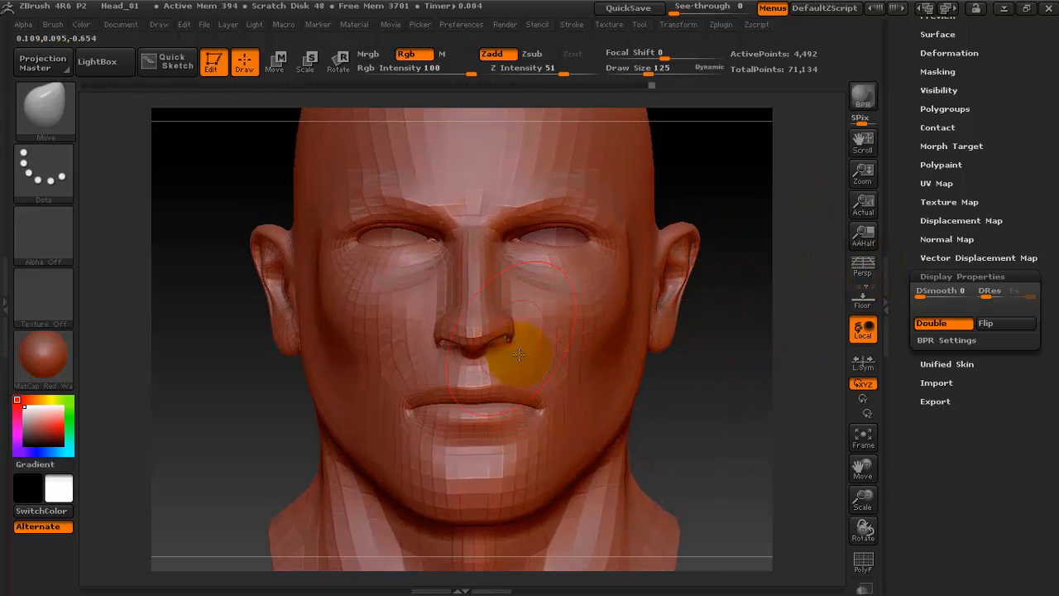
alt+drag(710, 376, 736, 293)
ctrl+right_drag(735, 292, 714, 317)
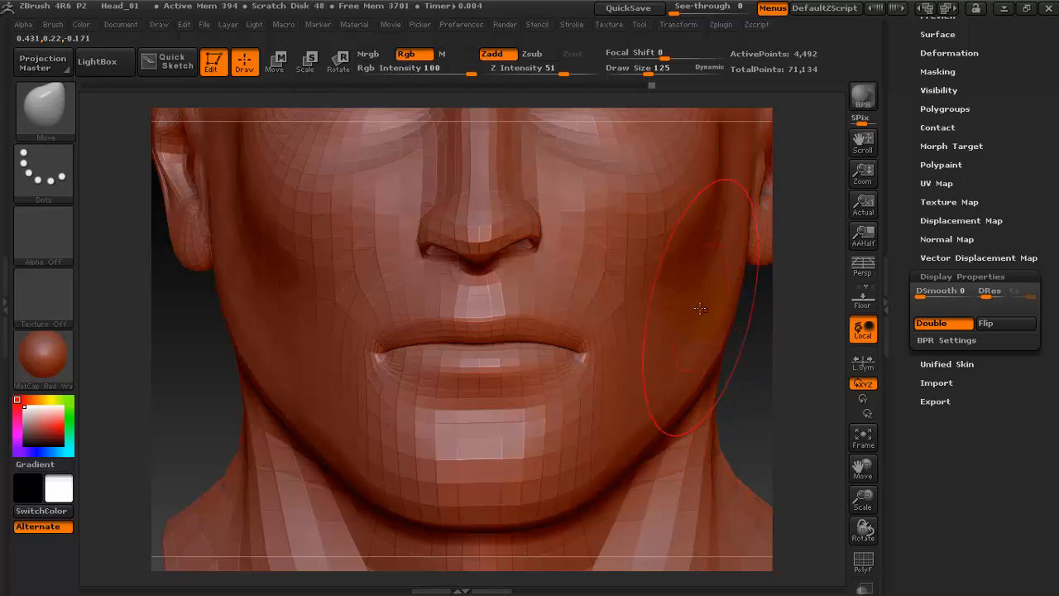
Step: Nudge the area around the mouth with the Move brush reduced to draw size 55
right_click(709, 296)
drag(706, 294, 695, 295)
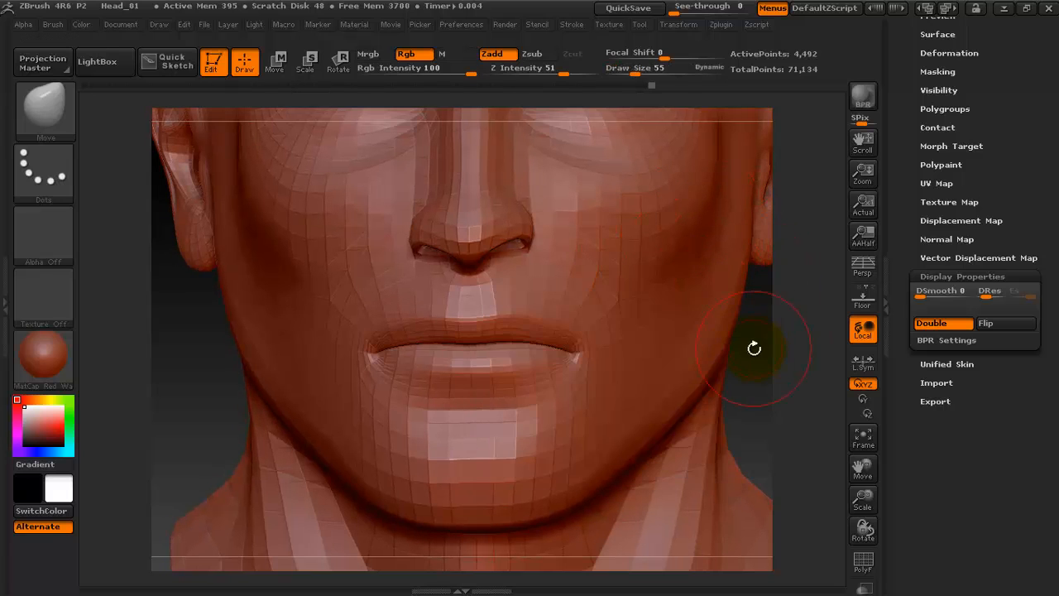
drag(754, 348, 767, 347)
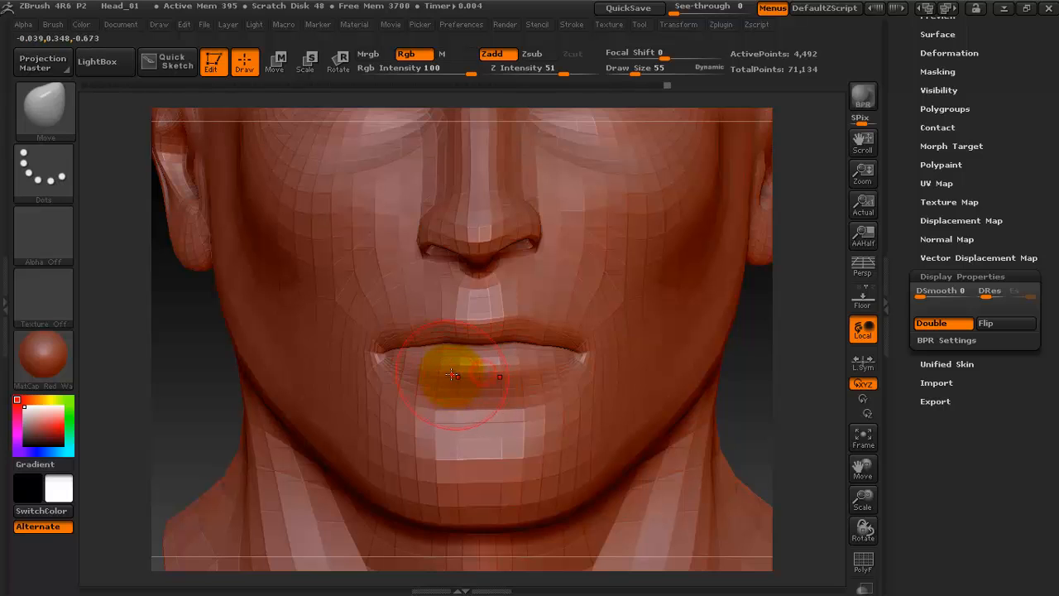
Step: Adjust the mouth corners one subdivision level lower at draw size 106, and step the mesh back up two levels
key(shift+d)
right_click(662, 279)
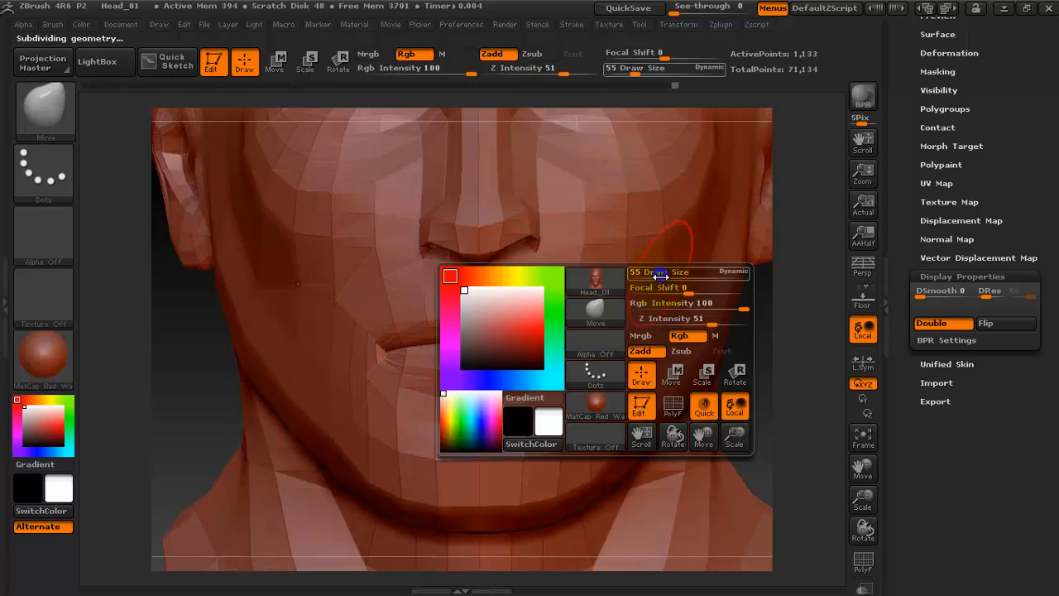
drag(663, 279, 669, 279)
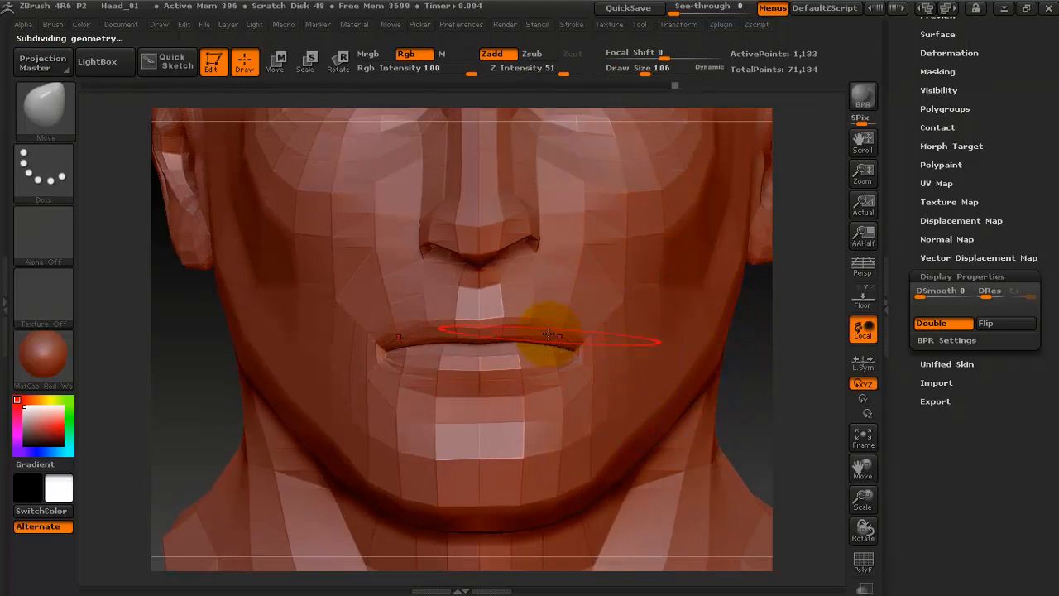
key(d)
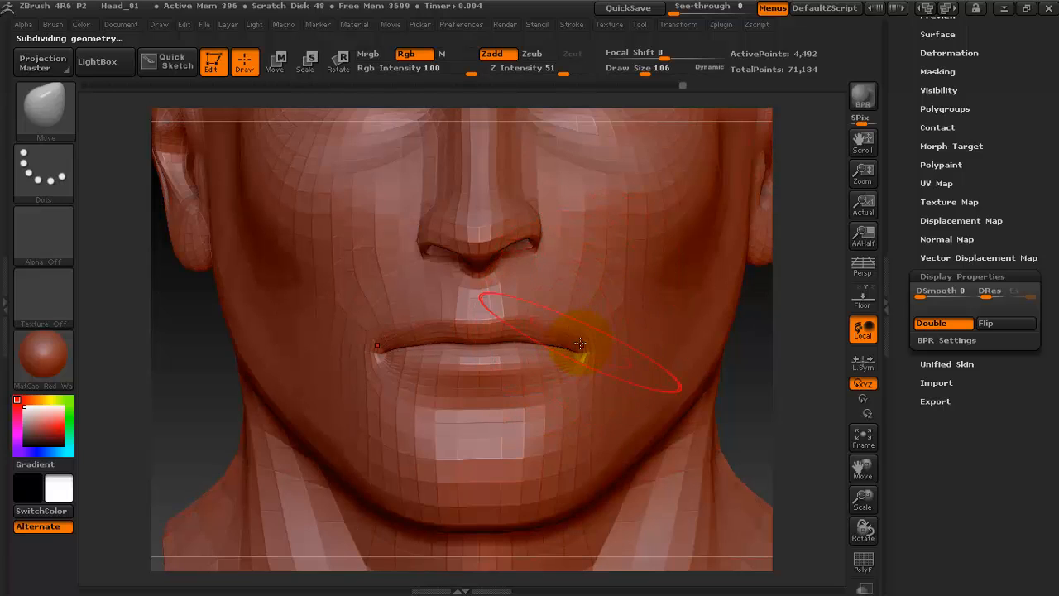
key(d)
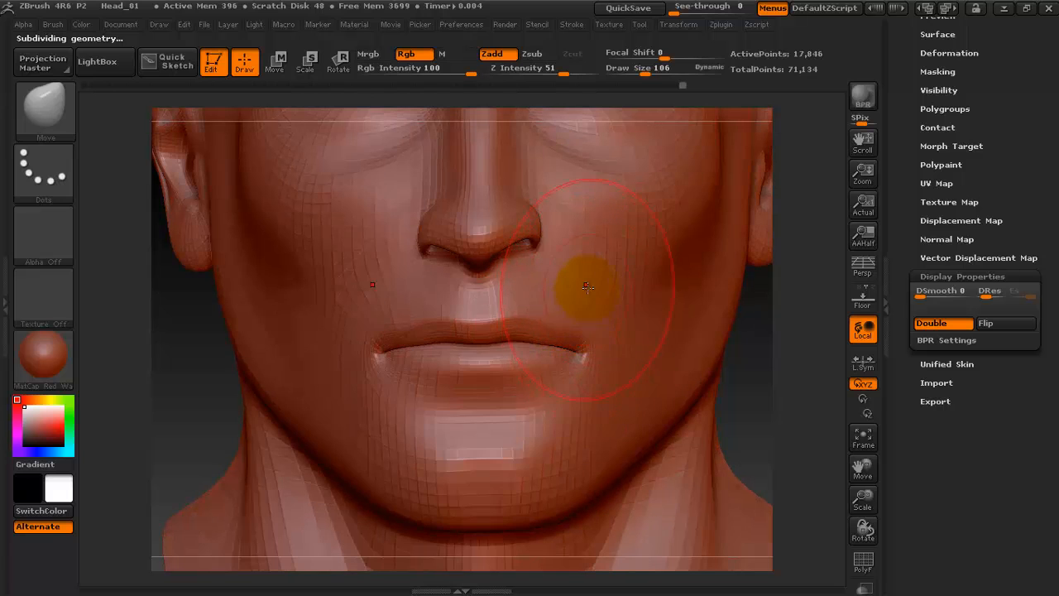
Step: Refine the contour of the upper lip with the Move brush at draw size 62
key(space)
drag(587, 288, 576, 293)
shift+drag(744, 344, 748, 348)
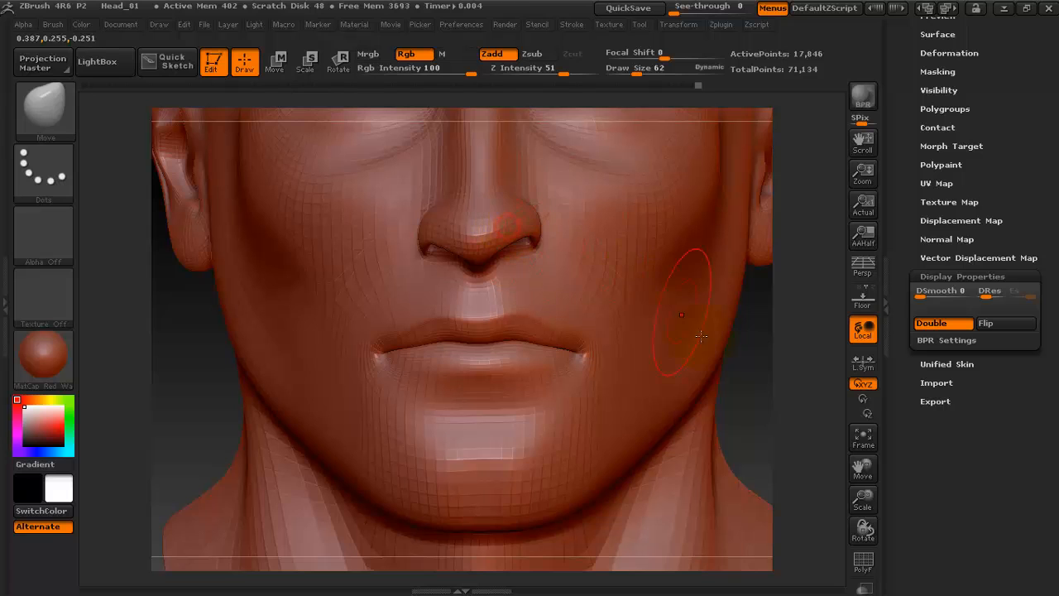
drag(747, 401, 772, 525)
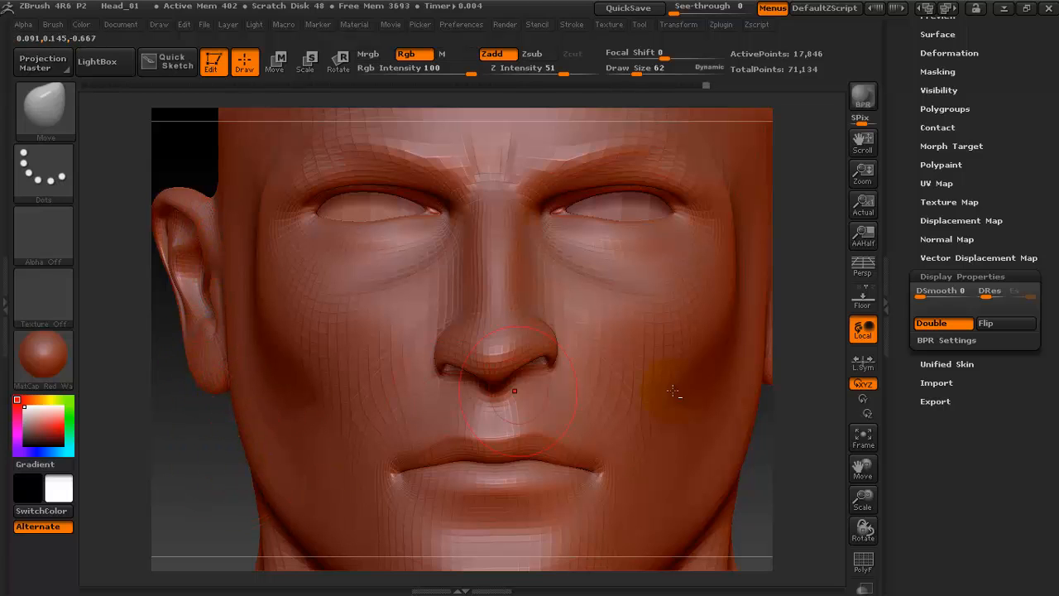
Step: Adjust the throat under the chin in side view with the Move brush at draw size 135
drag(754, 475, 628, 443)
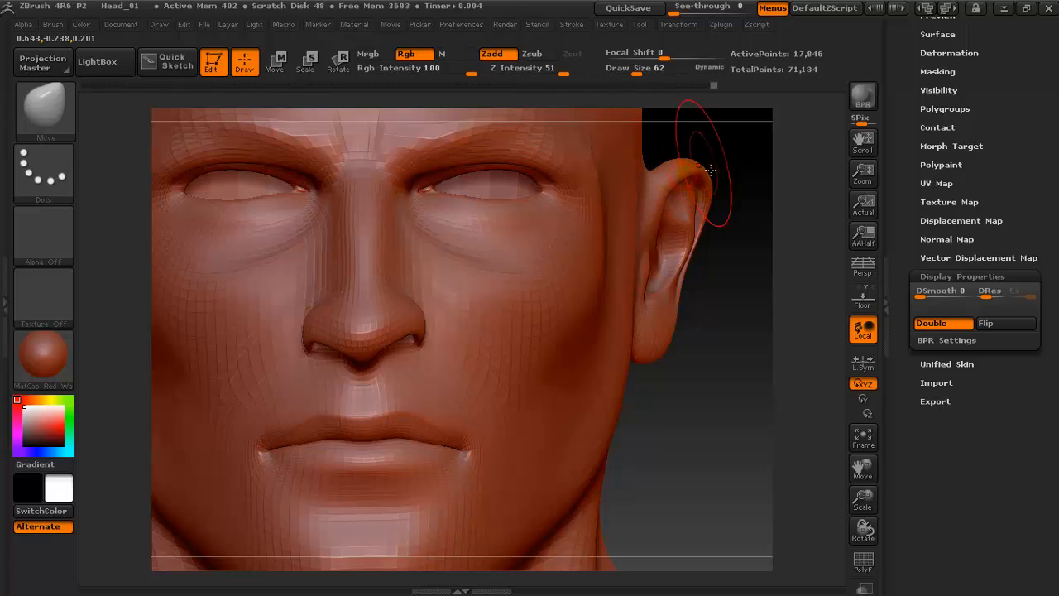
key(f)
mouse_move(693, 298)
mouse_down()
mouse_move(686, 326)
mouse_move(745, 448)
mouse_move(734, 426)
mouse_move(731, 298)
mouse_move(713, 310)
mouse_move(709, 289)
mouse_move(720, 561)
mouse_move(610, 277)
mouse_up()
key(space)
mouse_move(662, 307)
mouse_down()
mouse_move(672, 307)
mouse_move(667, 350)
mouse_up()
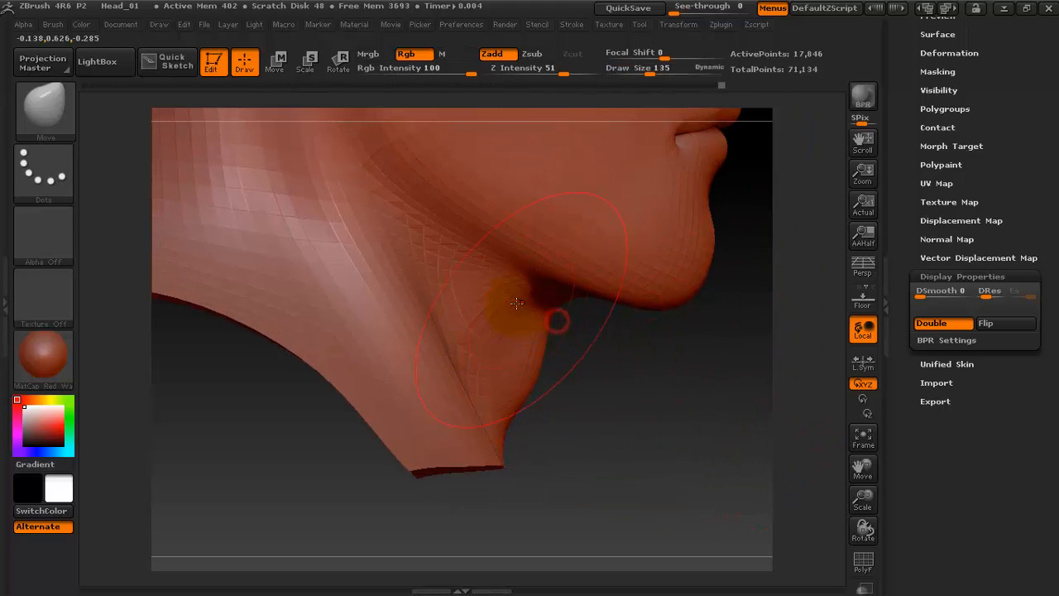
key(f)
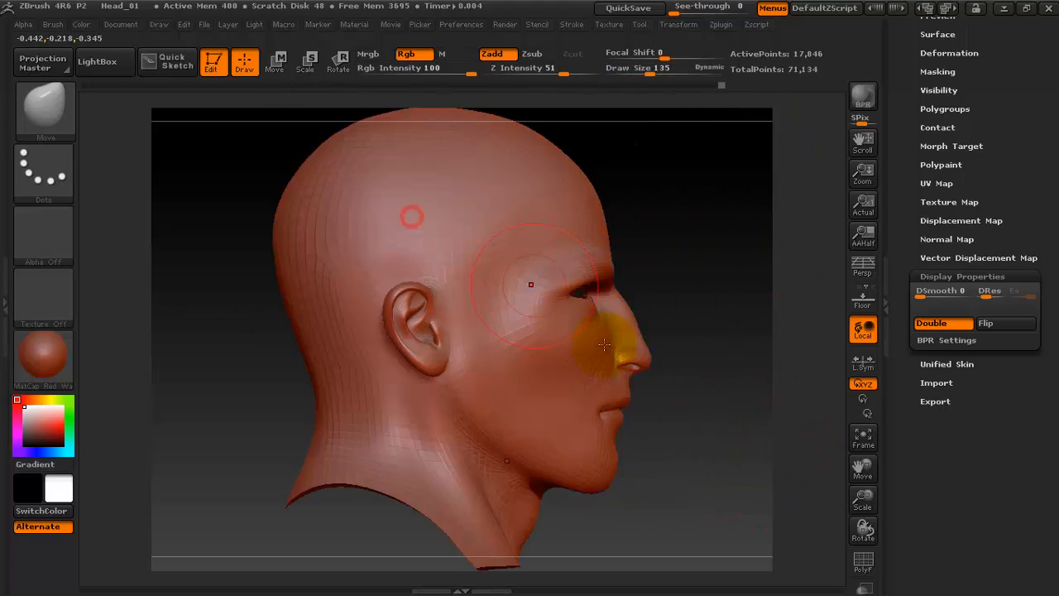
Step: Raise the head mesh to its highest subdivision level and switch to the Standard brush
drag(720, 364, 627, 307)
drag(742, 402, 669, 432)
key(d)
alt+drag(726, 194, 726, 260)
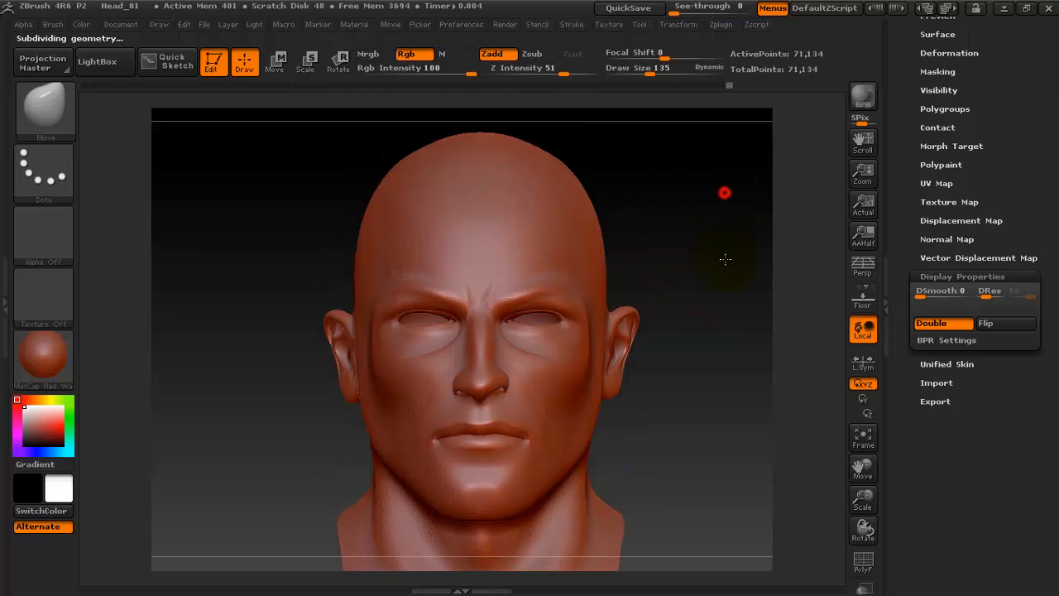
click(46, 107)
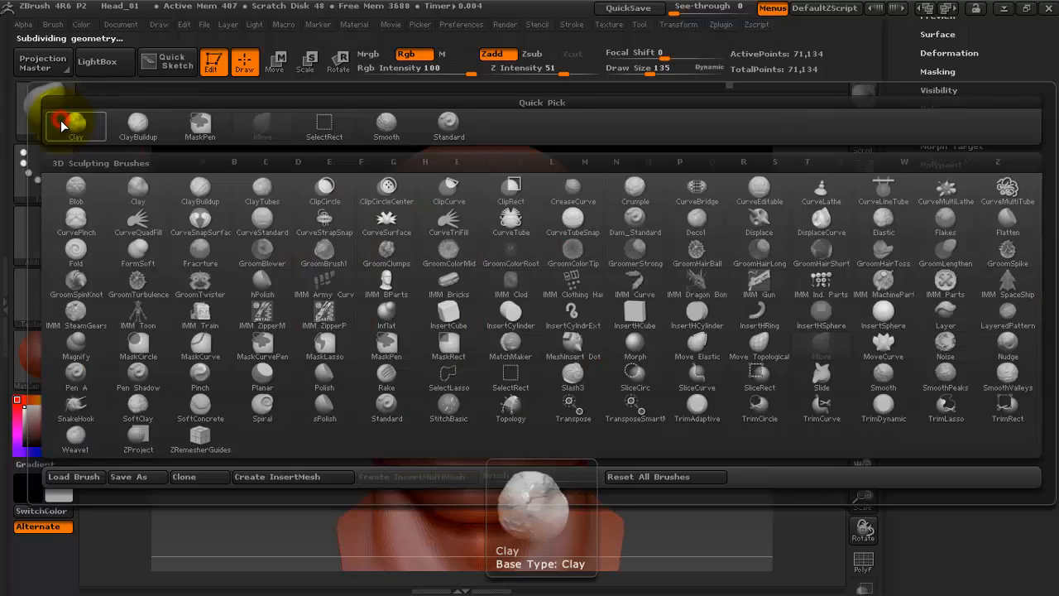
click(49, 121)
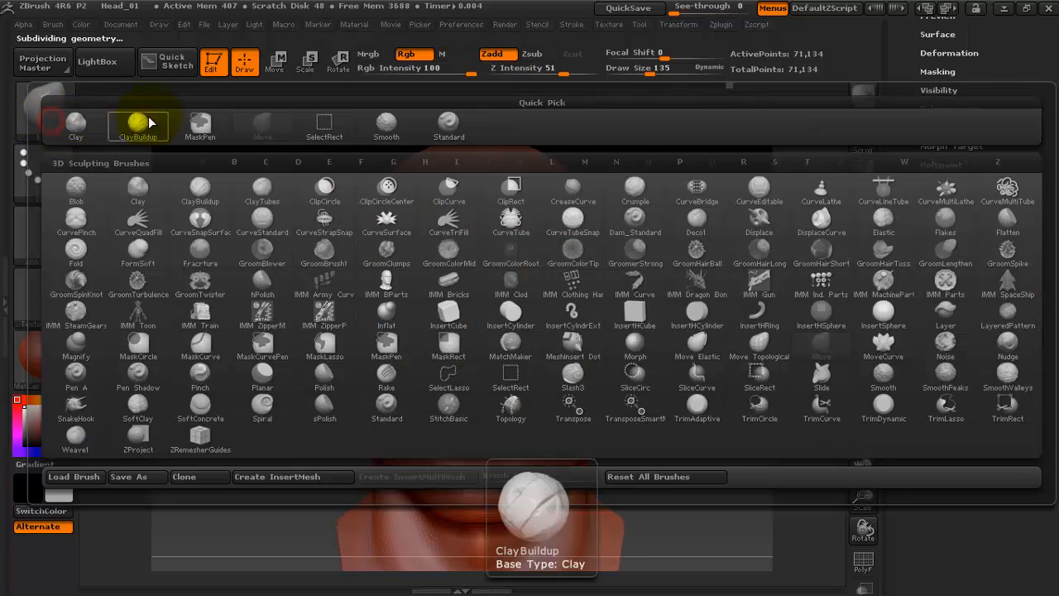
click(442, 126)
Step: Smooth the creases below the eyes at the highest and next lower subdivision levels with draw size 135
mouse_move(687, 228)
mouse_down()
mouse_move(674, 260)
mouse_move(662, 259)
mouse_move(724, 206)
mouse_up()
key(shift)
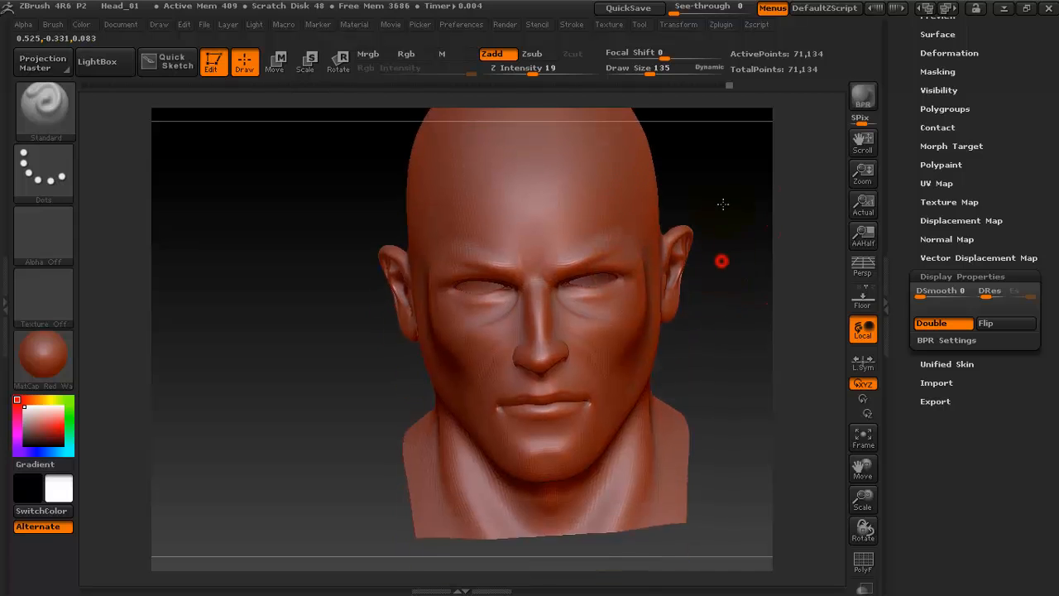
mouse_move(710, 274)
mouse_down()
mouse_move(733, 267)
mouse_move(736, 324)
mouse_up()
key(shift)
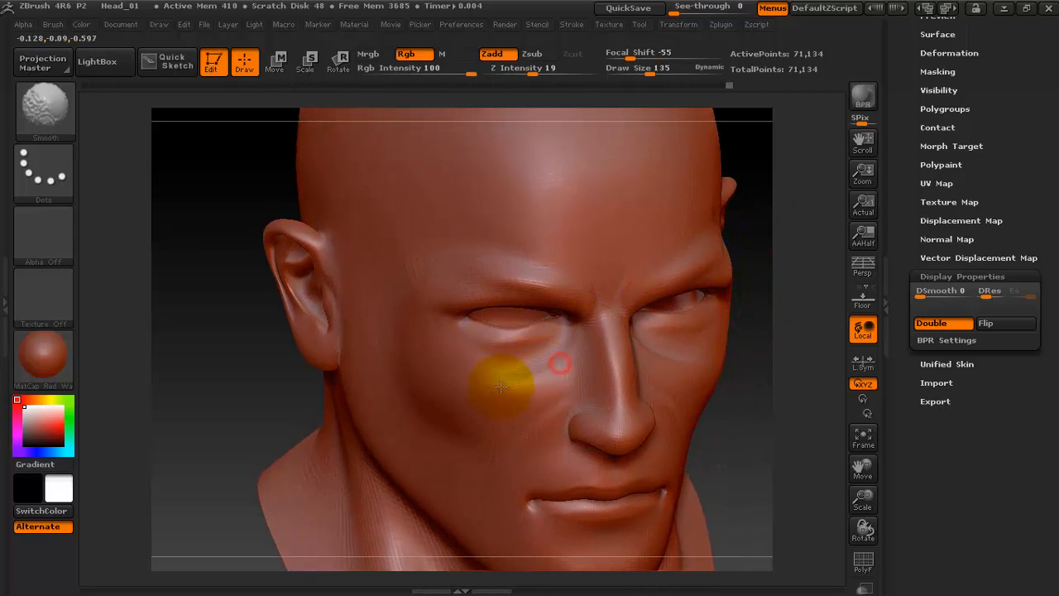
mouse_move(501, 387)
shift+mouse_down()
mouse_move(560, 365)
mouse_move(538, 374)
shift+mouse_up()
key(shift+d)
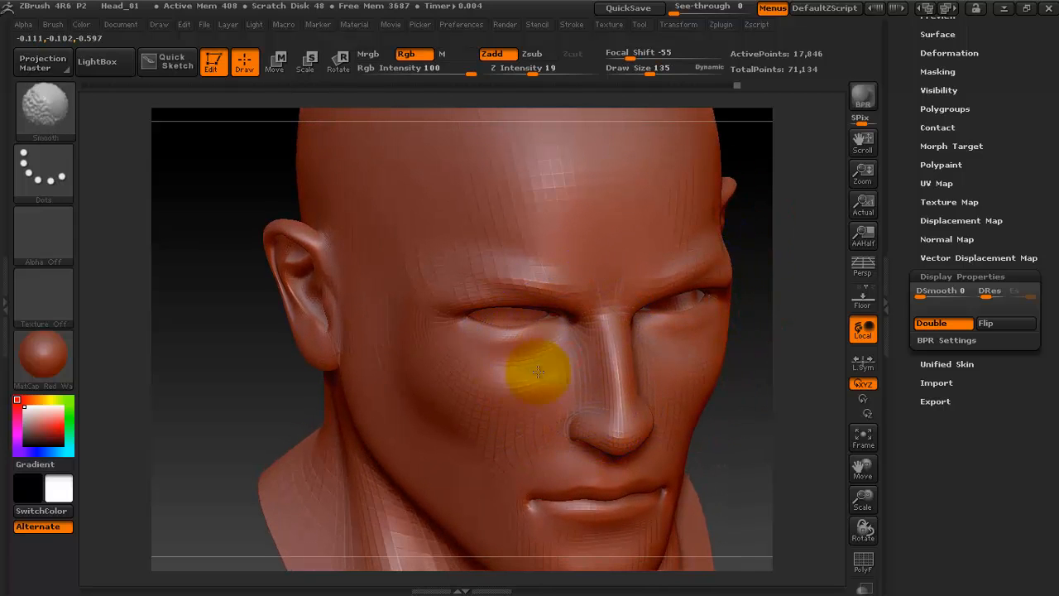
key(d)
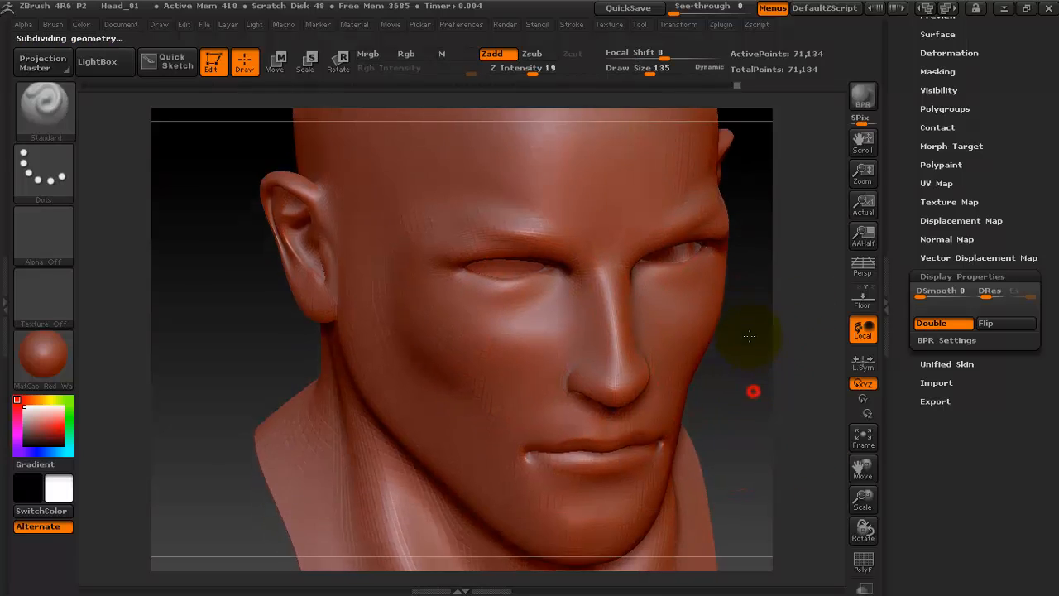
Step: Smooth the cheek beside the nose one subdivision level down, and return the mesh to the highest level
alt+drag(750, 336, 740, 319)
key(shift+d)
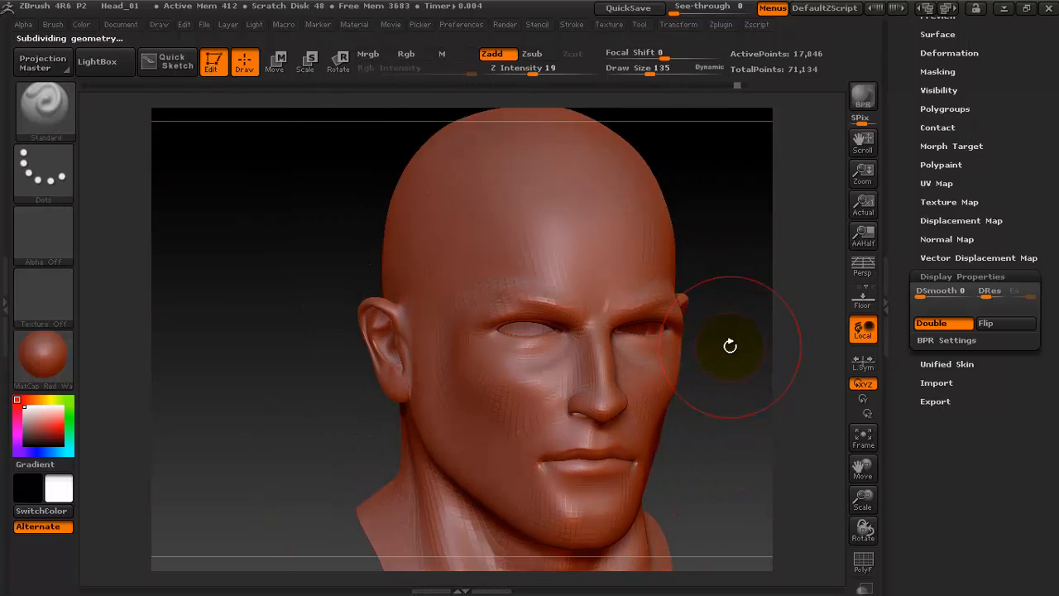
mouse_move(561, 352)
shift+mouse_down()
mouse_move(501, 383)
mouse_move(556, 360)
mouse_move(541, 382)
shift+mouse_up()
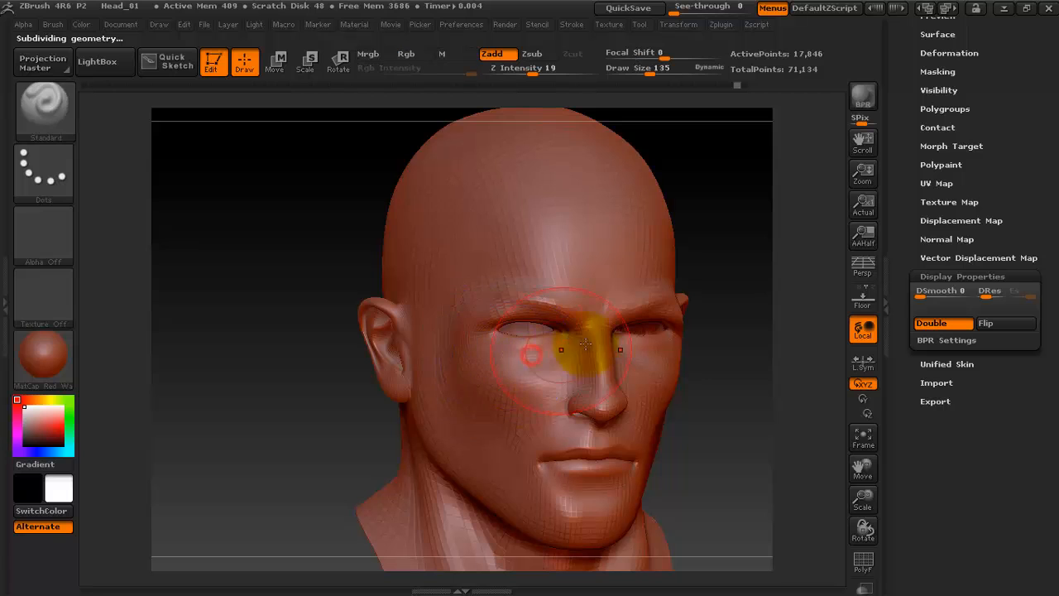
key(d)
Step: Soften the frown wrinkles and brow ridges with the Smooth brush, lowering its Z Intensity to 13
alt+drag(724, 334, 717, 297)
shift+drag(578, 257, 611, 263)
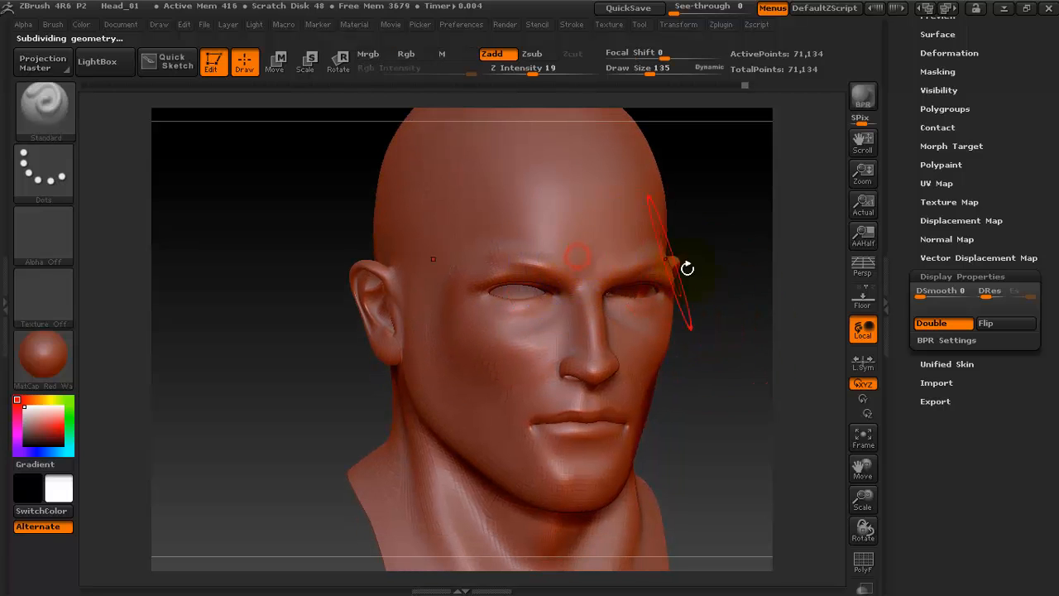
shift+drag(531, 73, 525, 73)
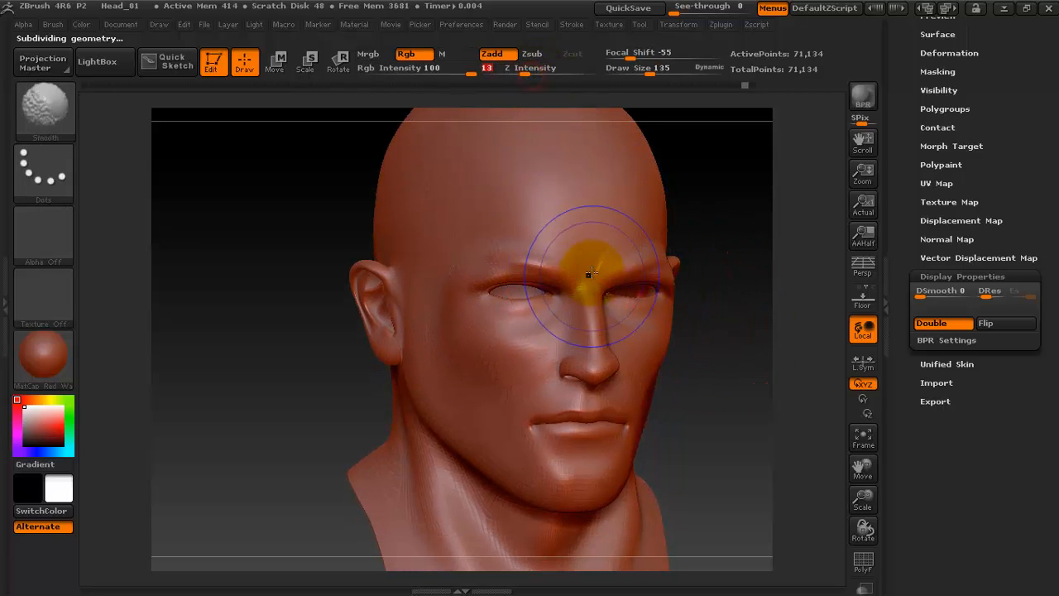
drag(736, 276, 718, 288)
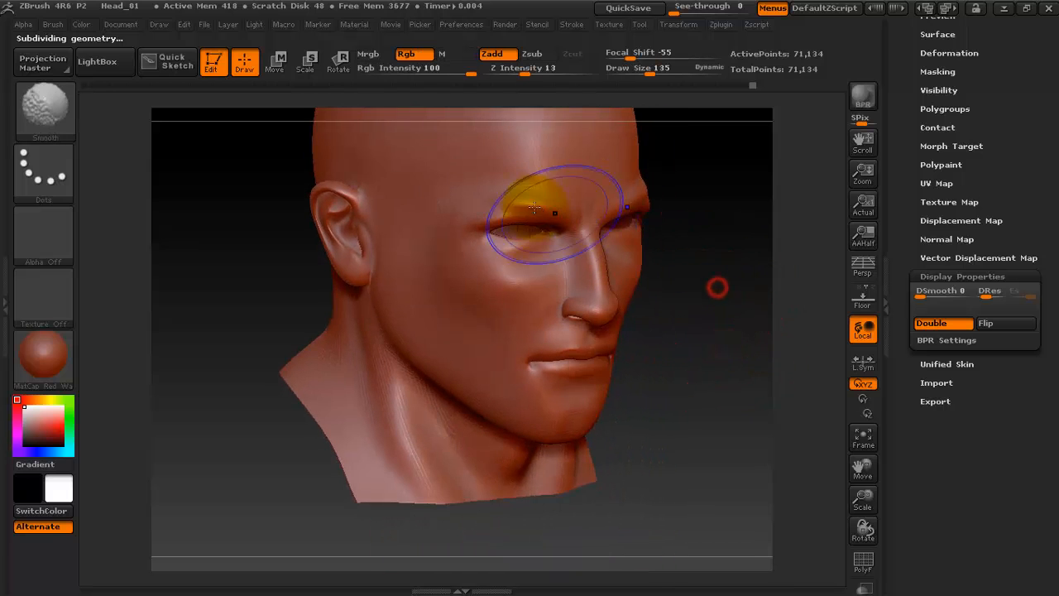
shift+drag(535, 207, 557, 228)
mouse_move(728, 284)
alt+mouse_down()
mouse_move(745, 334)
mouse_move(733, 315)
alt+mouse_up()
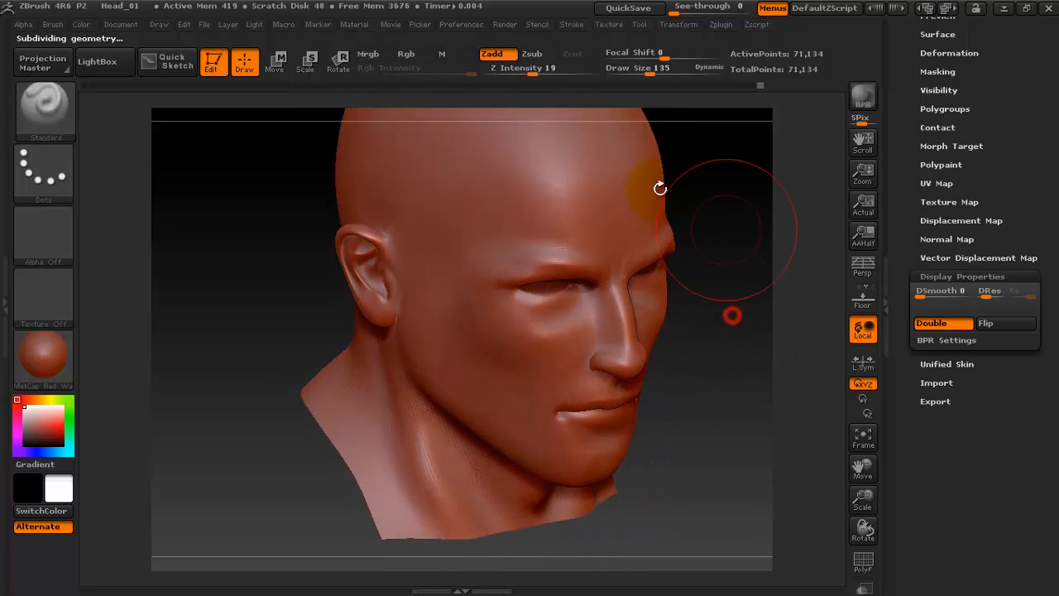
Step: Set the Standard brush to the DragRect stroke with Alpha 07
click(47, 115)
click(46, 174)
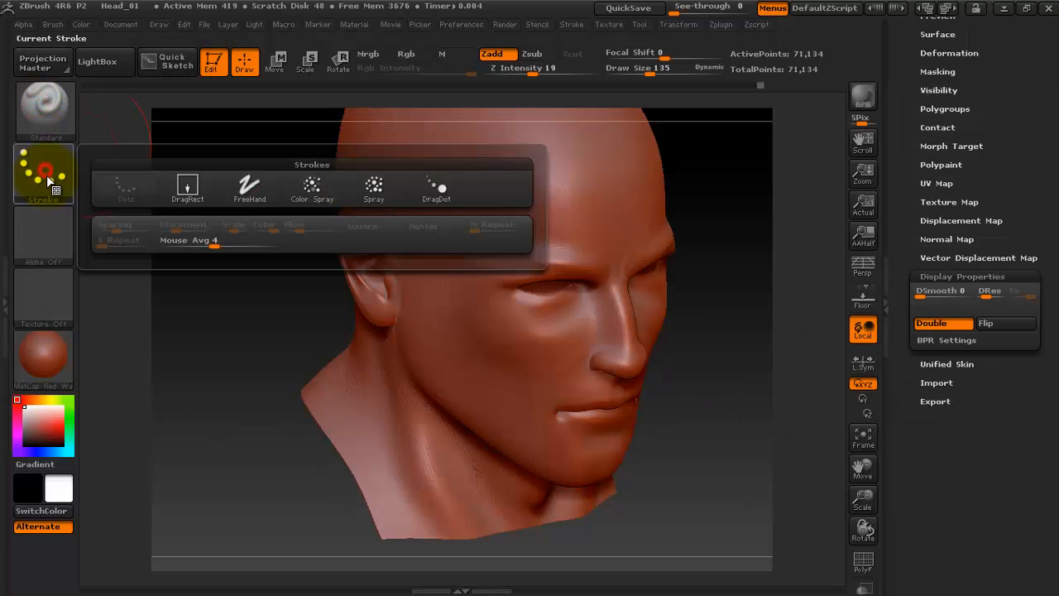
click(187, 187)
click(41, 240)
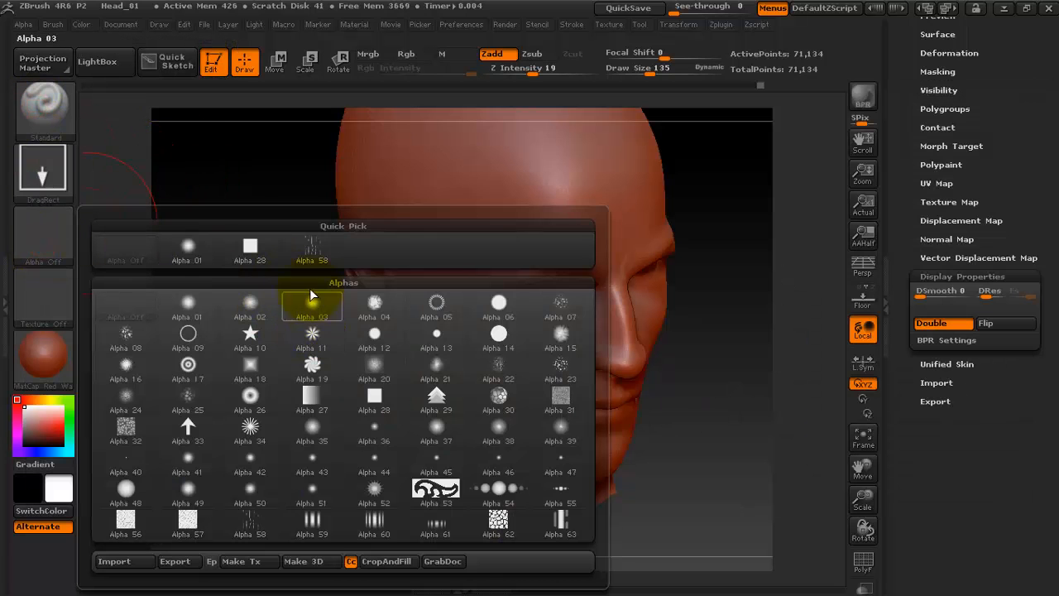
click(561, 305)
Step: Try stamping the alpha texture onto the cheek below the eye, and undo it
mouse_move(527, 354)
mouse_down()
mouse_move(542, 322)
mouse_move(549, 371)
mouse_up()
alt+drag(734, 349, 754, 381)
key(ctrl+z)
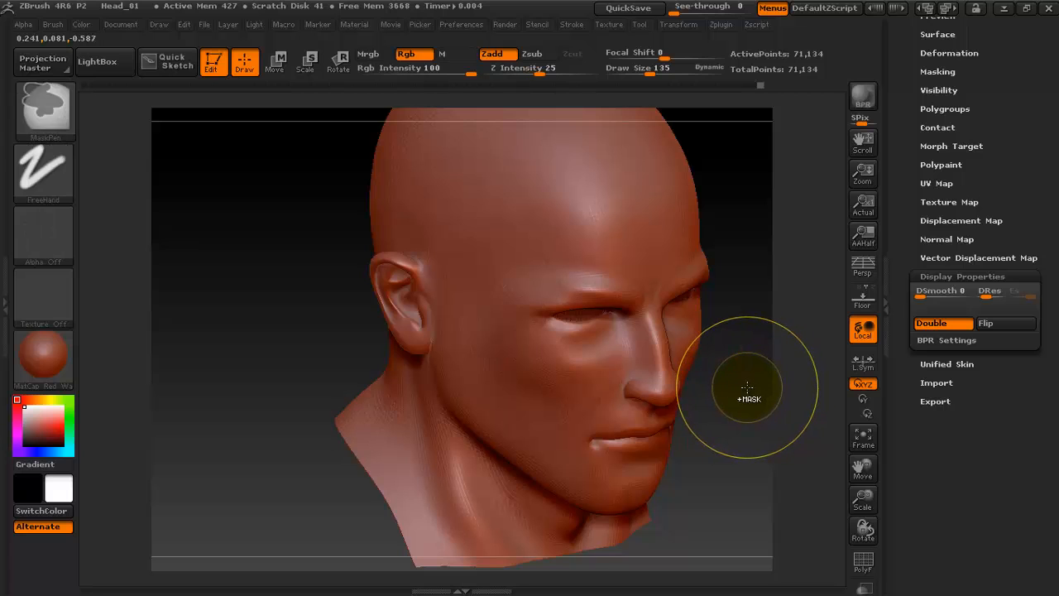
Step: Subdivide the head mesh once and try stamping the alpha texture on the temple beside the eye
key(ctrl+d)
mouse_move(706, 319)
mouse_down()
mouse_move(757, 359)
mouse_move(441, 265)
mouse_up()
drag(504, 338, 455, 348)
mouse_move(720, 364)
mouse_down()
mouse_move(704, 355)
mouse_move(697, 260)
mouse_move(679, 257)
mouse_up()
Step: Switch the Standard brush to Alpha 06 and set its Draw Size to 40
click(46, 234)
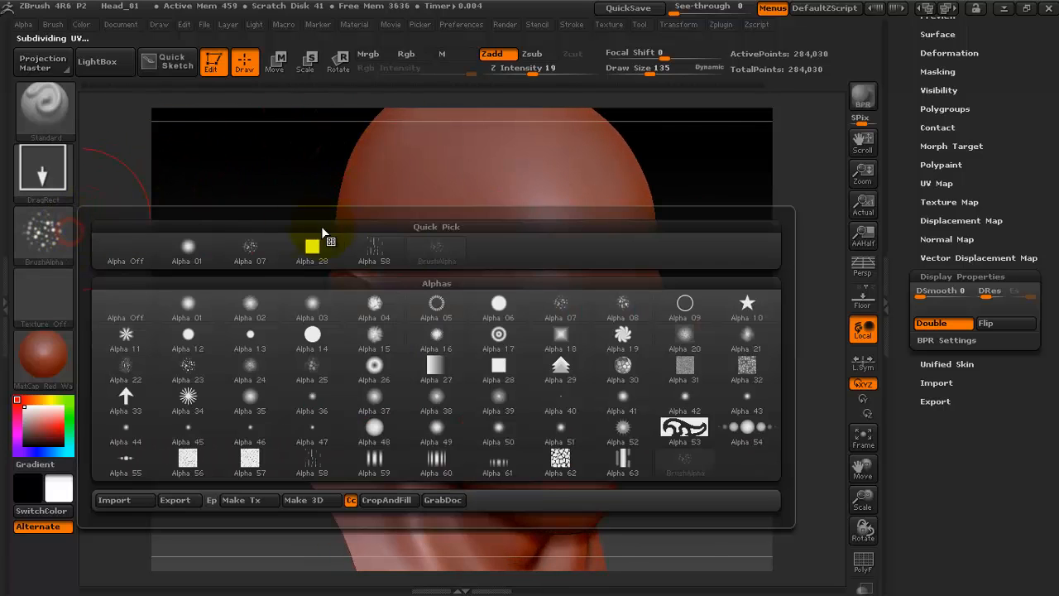
click(500, 304)
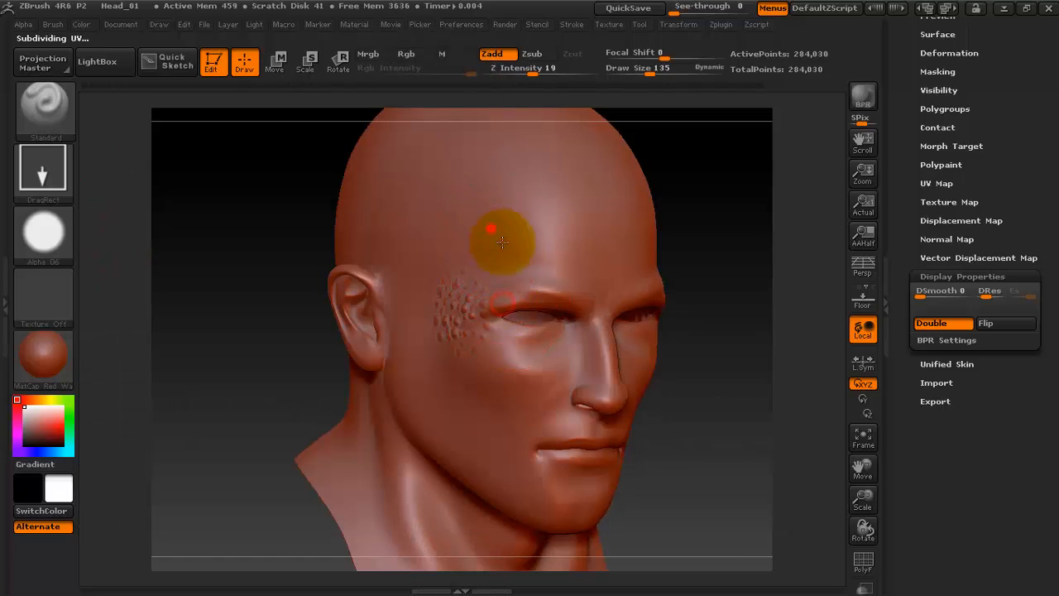
alt+drag(731, 270, 664, 303)
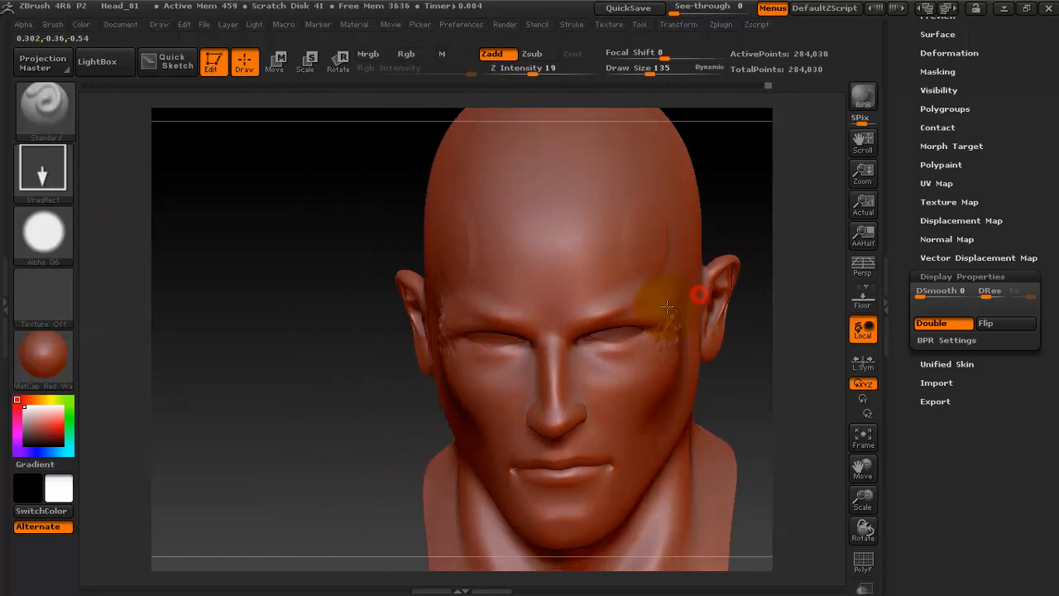
key(shift+d)
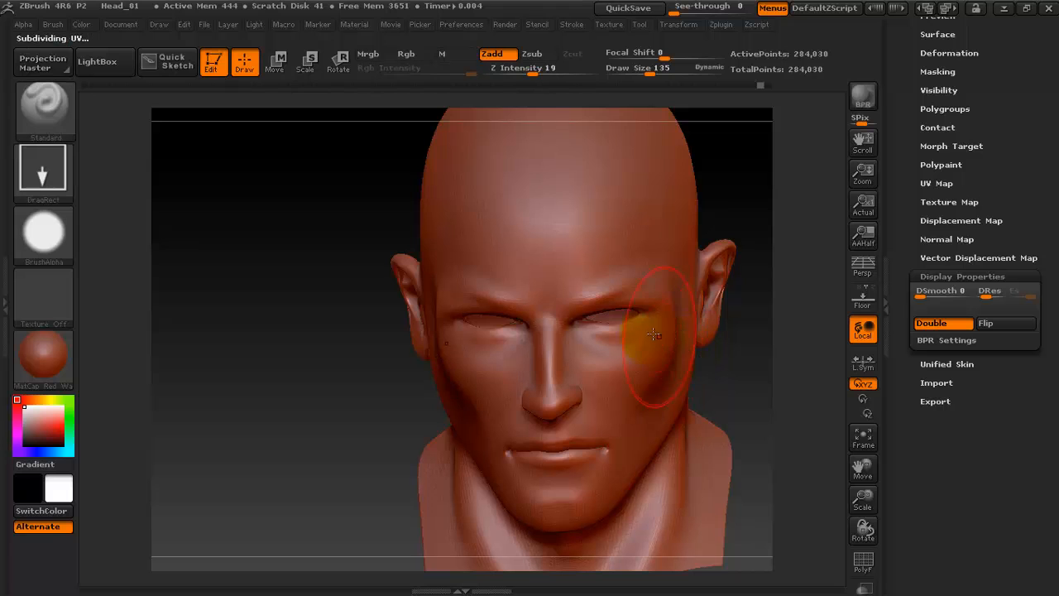
key(d)
drag(319, 331, 427, 219)
alt+drag(640, 224, 641, 300)
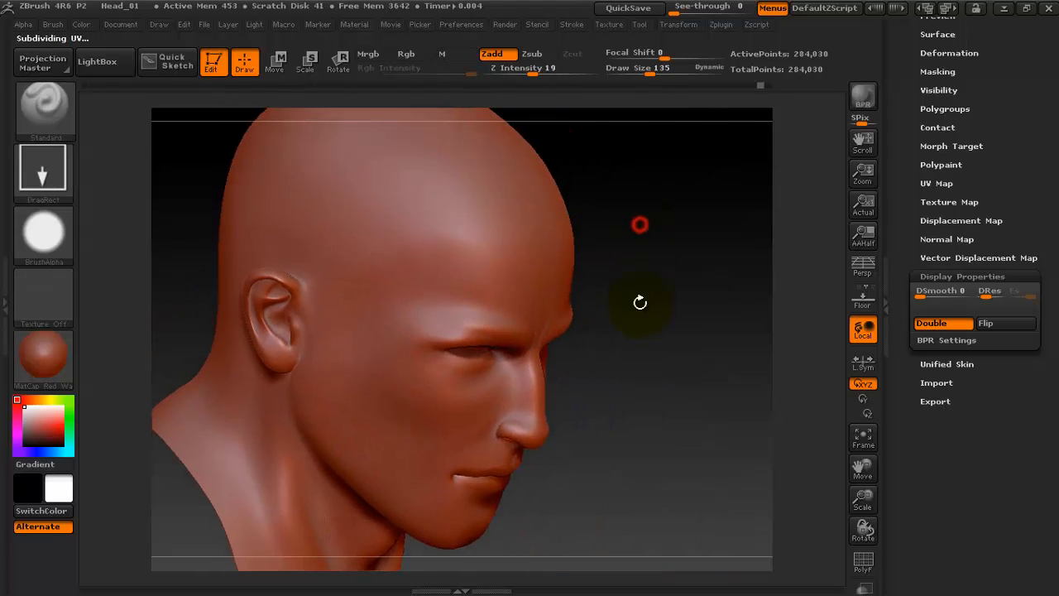
key(space)
drag(632, 206, 612, 211)
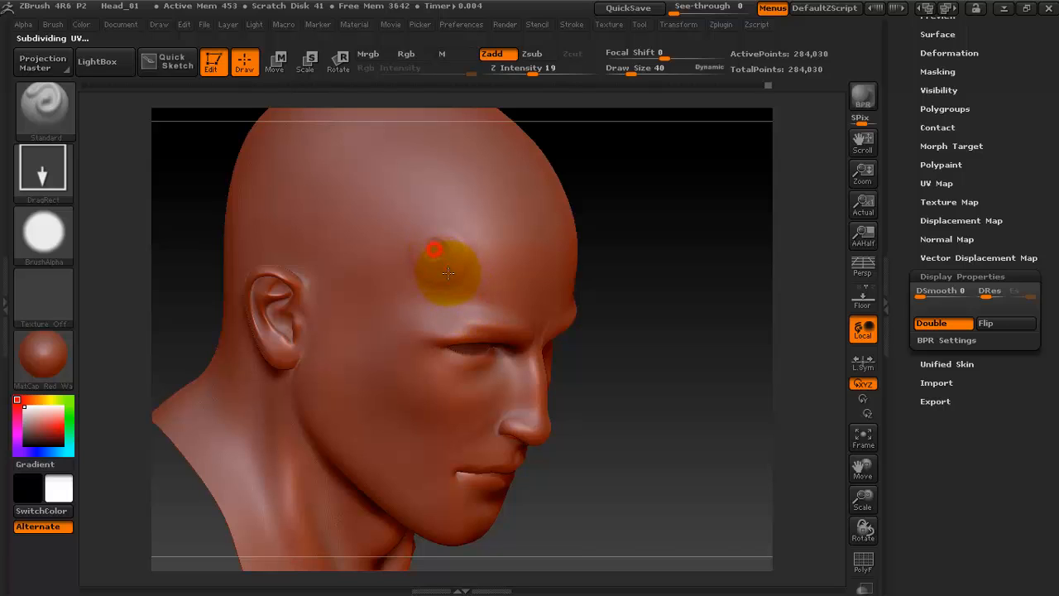
Step: Try stamping the round alpha onto the temple above the eye, and undo it
drag(450, 278, 441, 256)
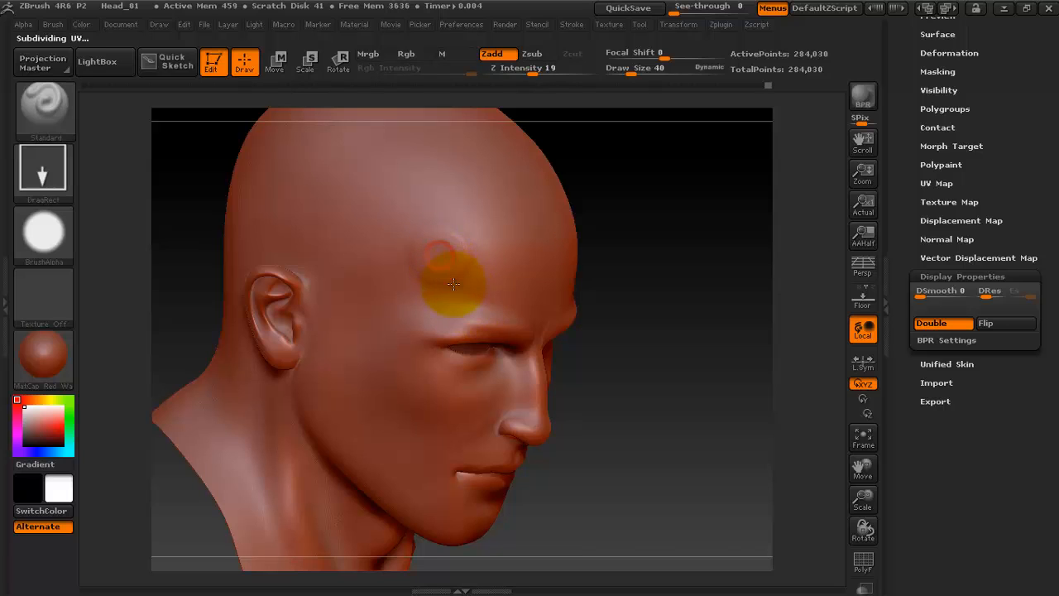
drag(700, 273, 634, 237)
key(ctrl+z)
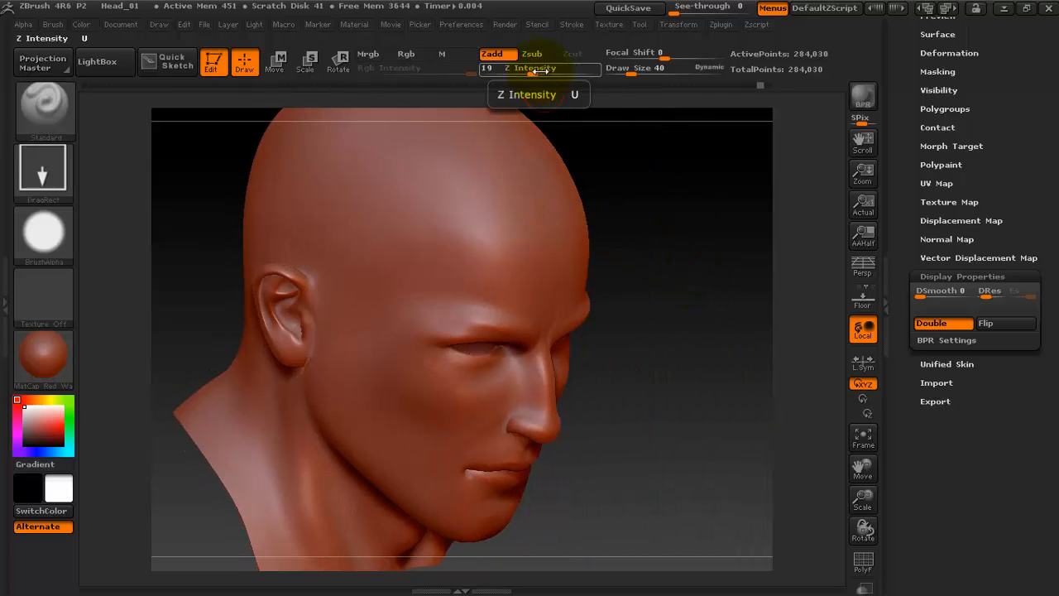
Step: Set the Z Intensity to 43, stamp a round disc onto the temple, and undo the extra stamp inside it
drag(539, 72, 558, 71)
mouse_move(453, 267)
mouse_down()
mouse_move(473, 300)
mouse_move(465, 308)
mouse_up()
drag(695, 227, 703, 253)
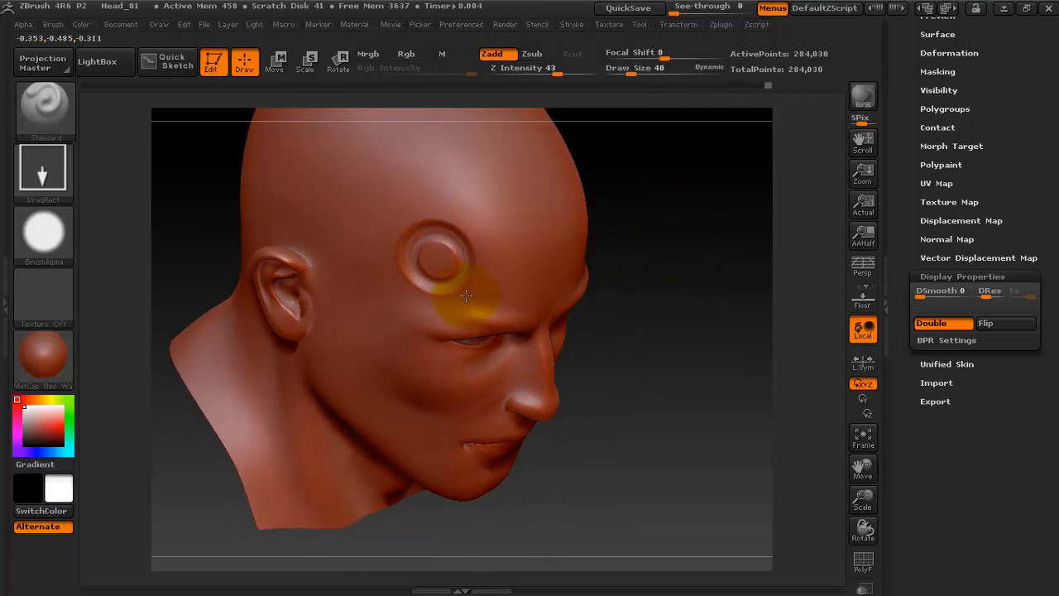
drag(452, 293, 452, 296)
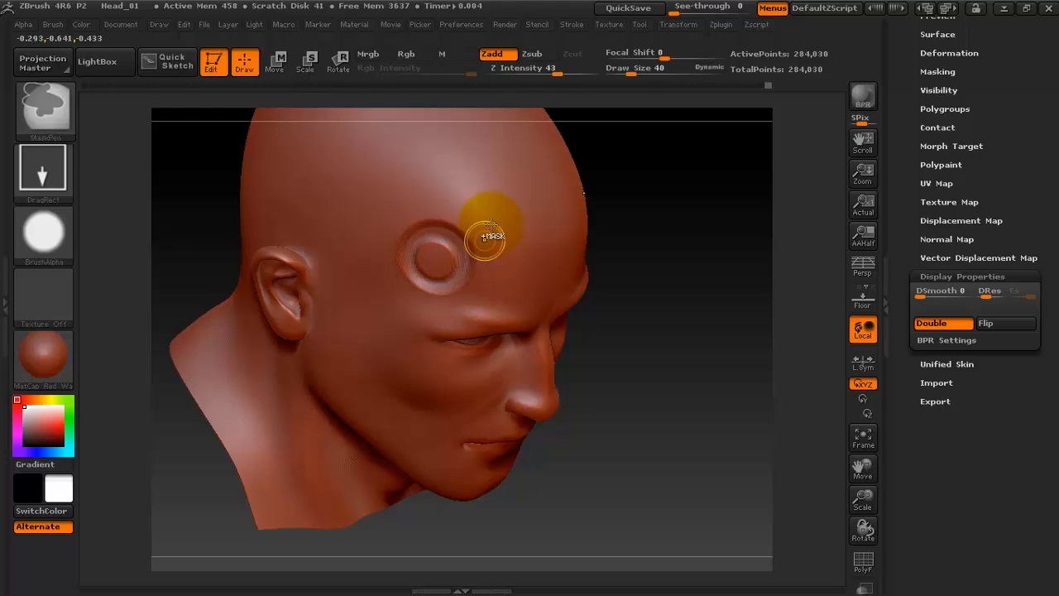
key(ctrl+z)
Step: Set the Z Intensity to 60, stamp a smaller raised dome inside the temple disc, and smooth its edge
drag(544, 71, 569, 73)
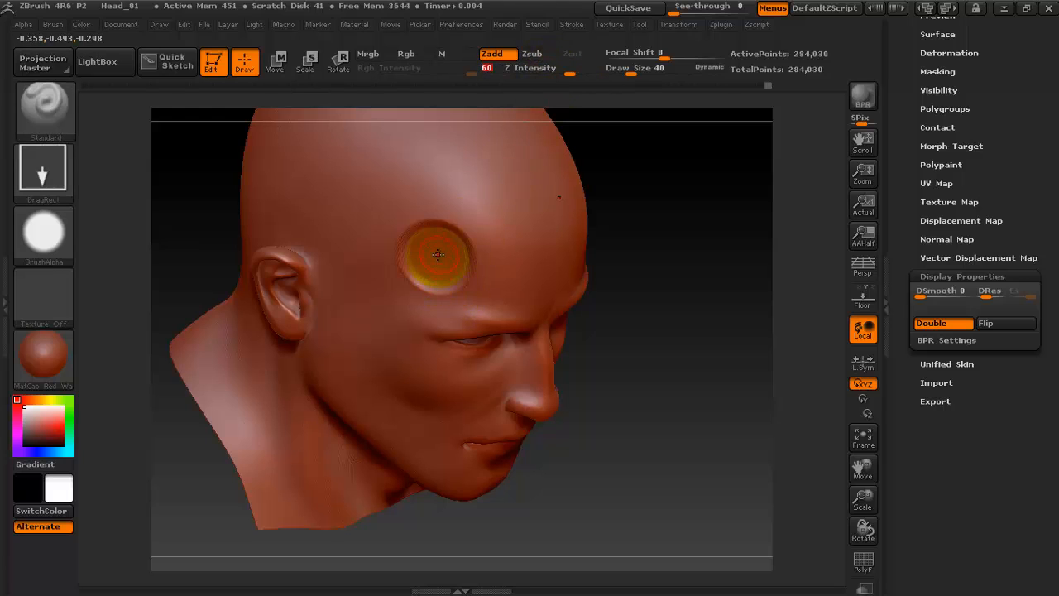
drag(449, 274, 457, 286)
key(ctrl+z)
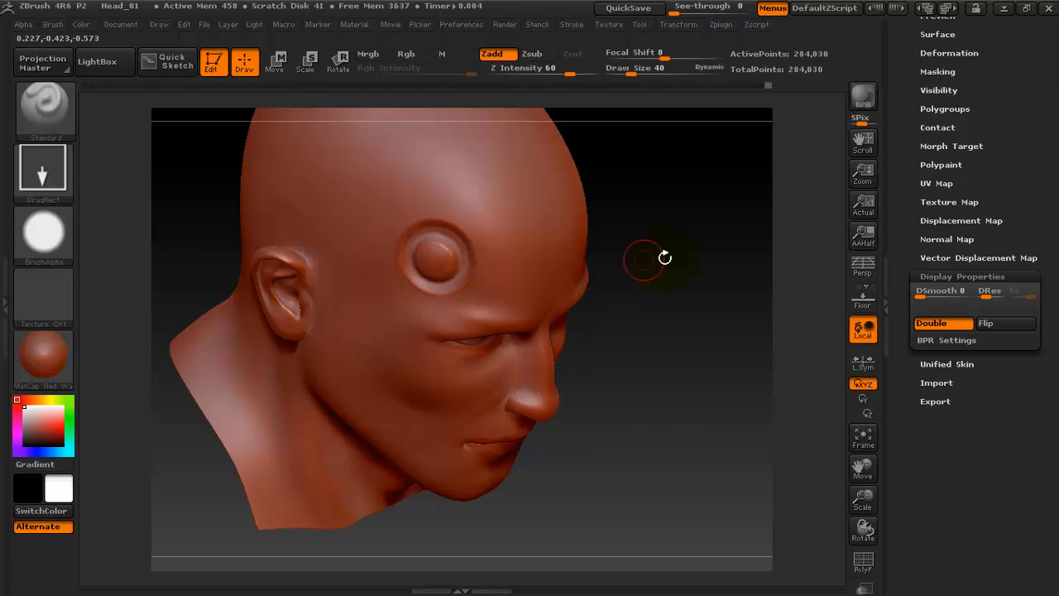
mouse_move(665, 256)
mouse_down()
mouse_move(699, 160)
mouse_move(634, 173)
mouse_move(634, 253)
mouse_move(715, 190)
mouse_move(725, 273)
mouse_up()
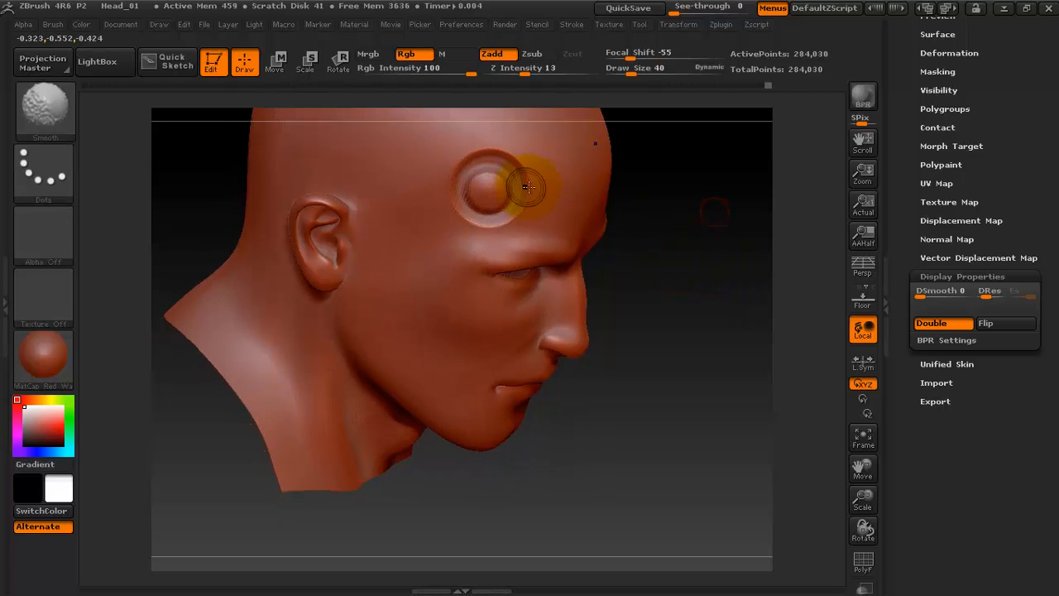
mouse_move(529, 184)
shift+mouse_down()
mouse_move(532, 176)
mouse_move(489, 224)
mouse_move(496, 207)
shift+mouse_up()
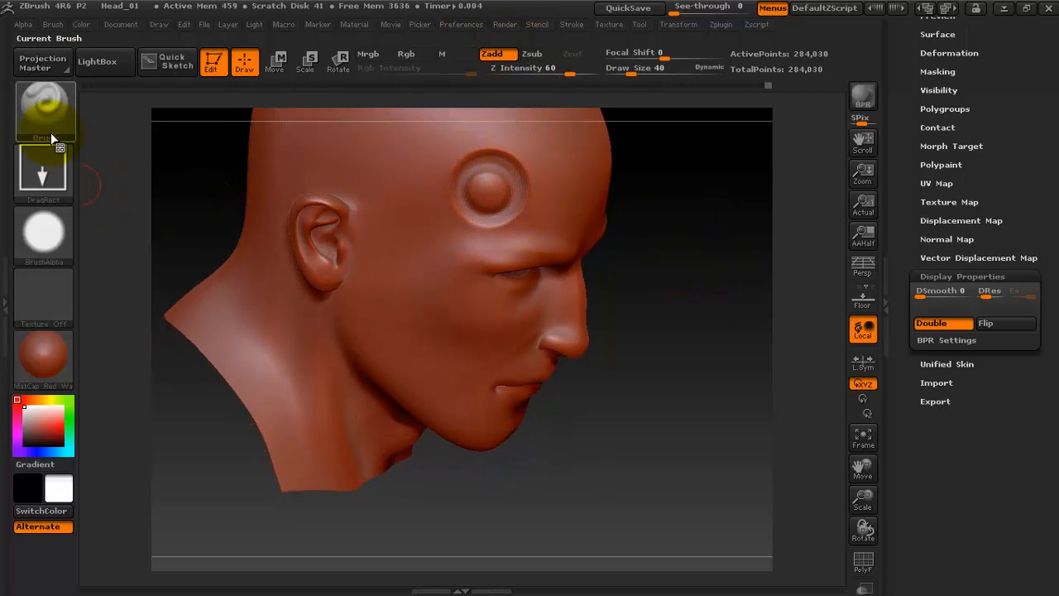
drag(620, 322, 588, 309)
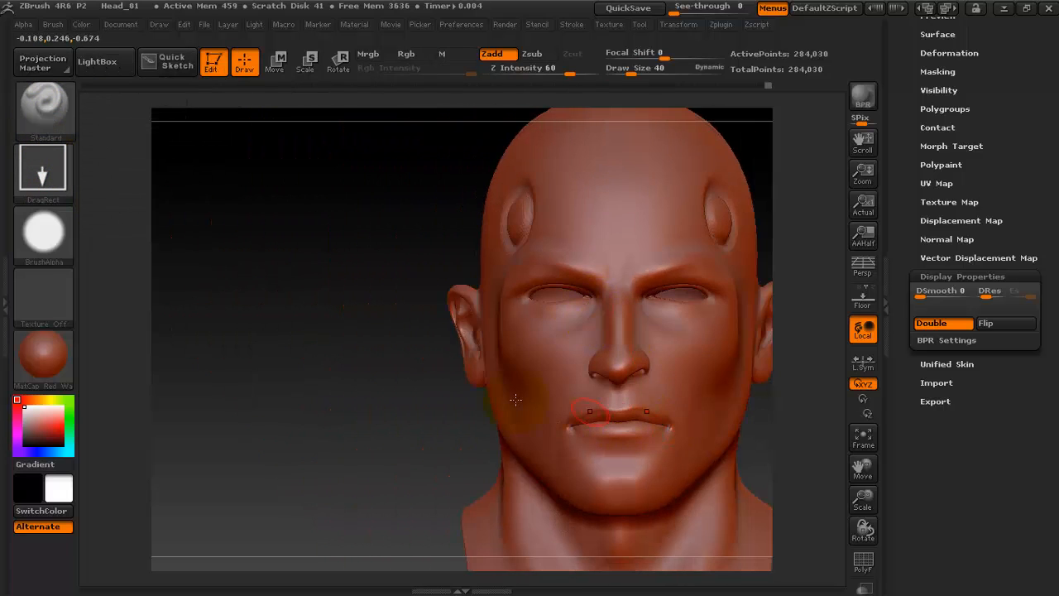
Step: Set the Standard brush to the Dots stroke with Alpha Off
alt+drag(357, 355, 312, 307)
click(58, 182)
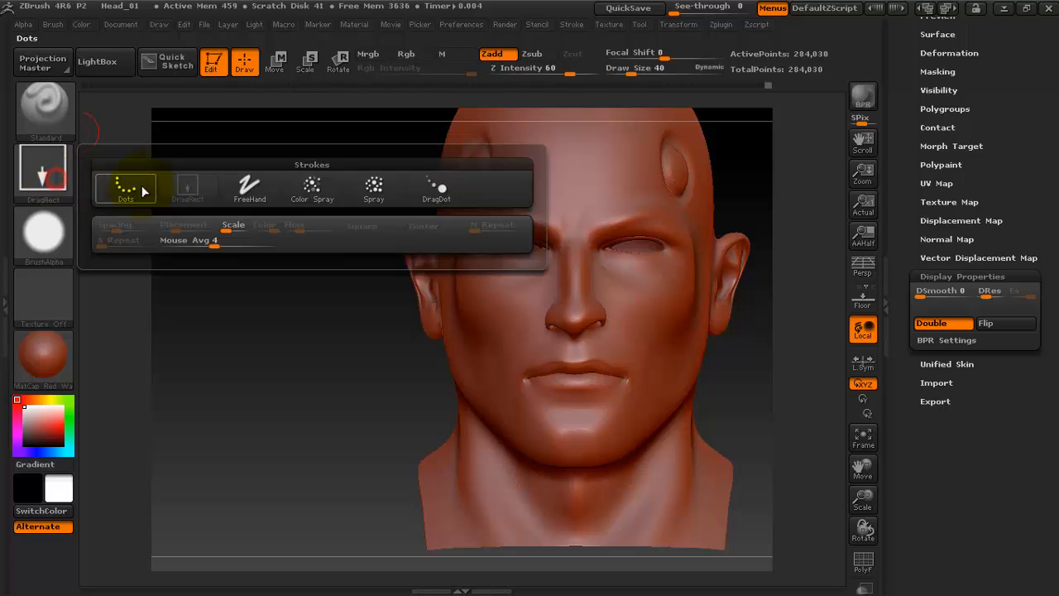
click(128, 195)
click(49, 245)
click(116, 254)
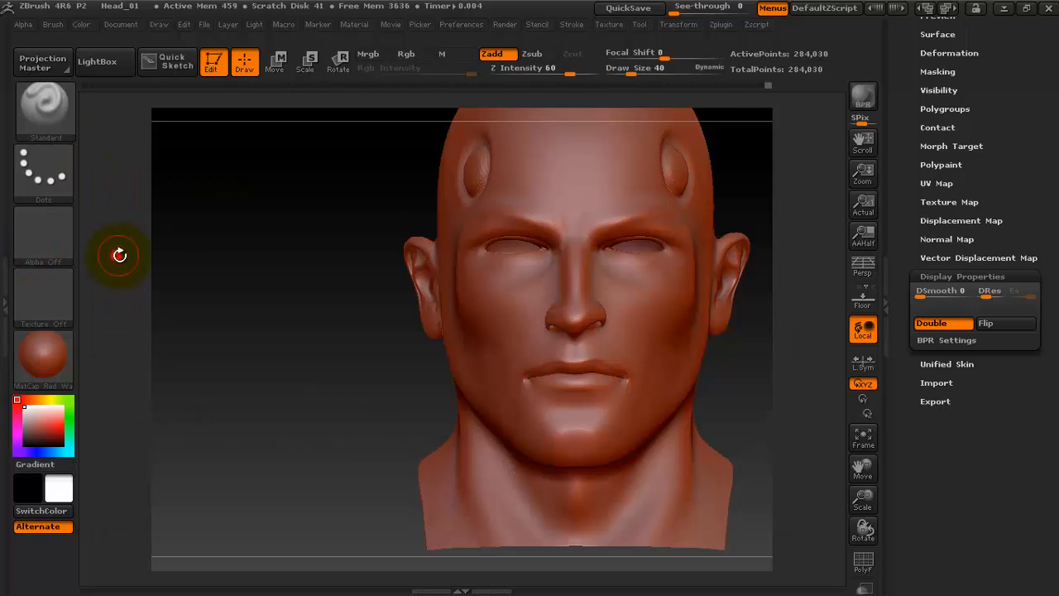
Step: Try a diagonal brush stroke across the forehead between the brows, and undo it
alt+drag(757, 189, 724, 228)
drag(575, 215, 499, 248)
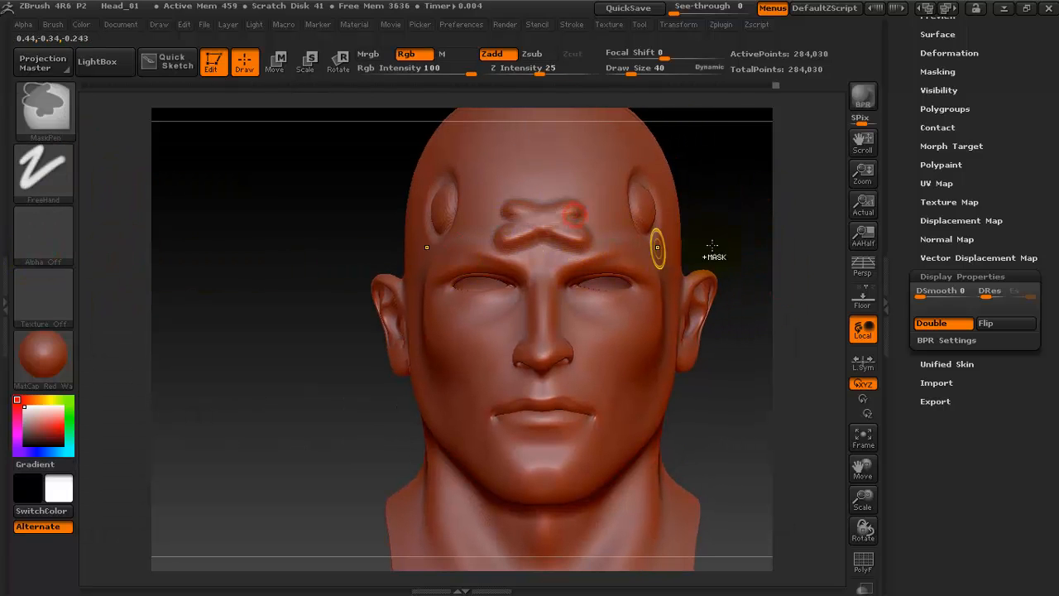
key(ctrl+z)
Step: Set the Z Intensity to 16 and Draw Size to 8, and sculpt fine horizontal wrinkles across the forehead
alt+drag(740, 194, 695, 257)
mouse_move(704, 225)
ctrl+right_down()
mouse_move(721, 281)
mouse_move(740, 258)
ctrl+right_up()
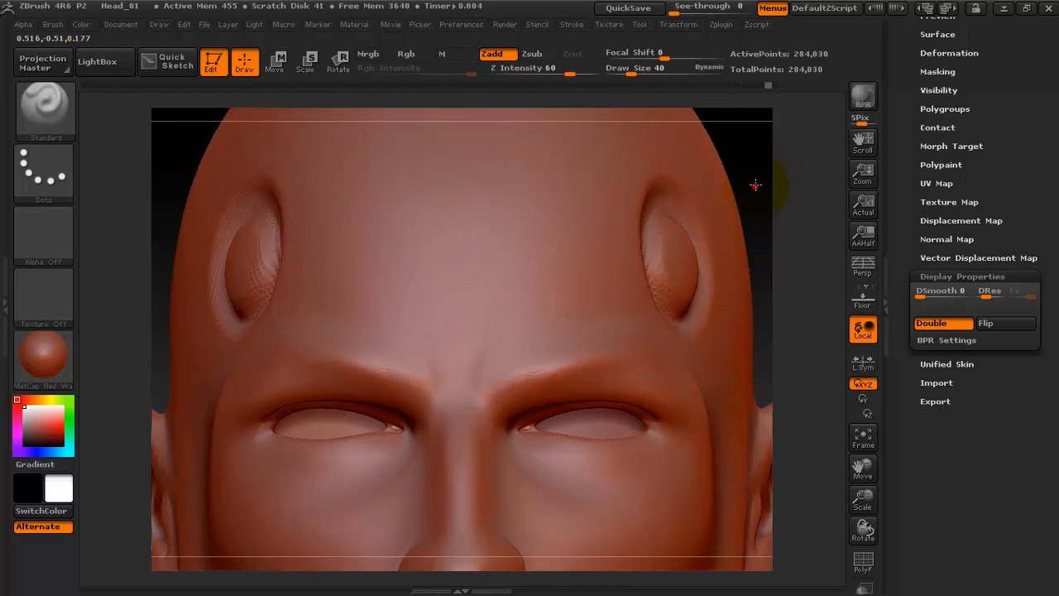
alt+drag(756, 184, 778, 166)
drag(561, 75, 530, 75)
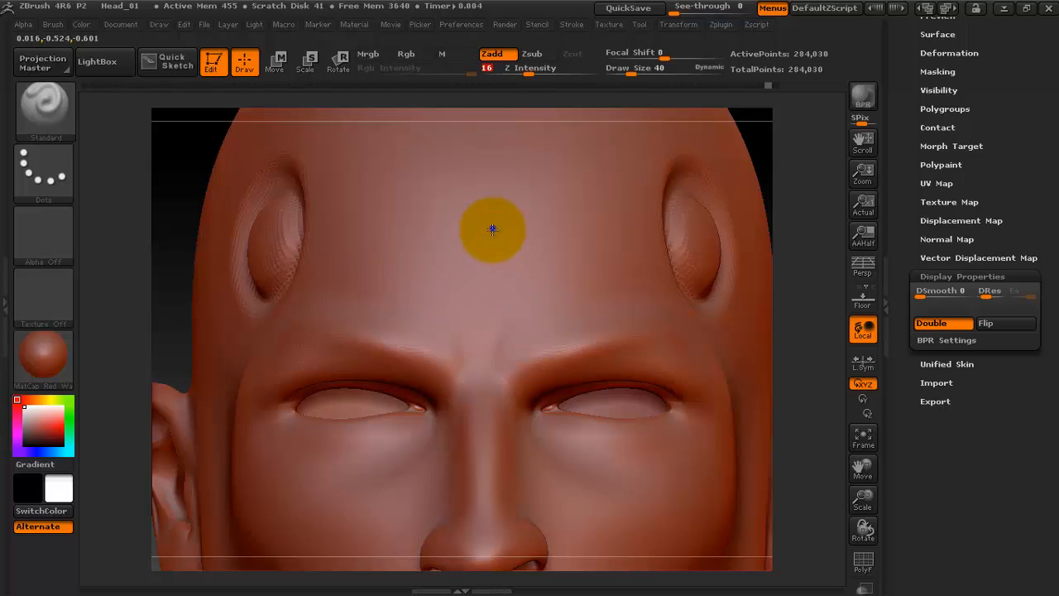
key(space)
drag(501, 230, 483, 235)
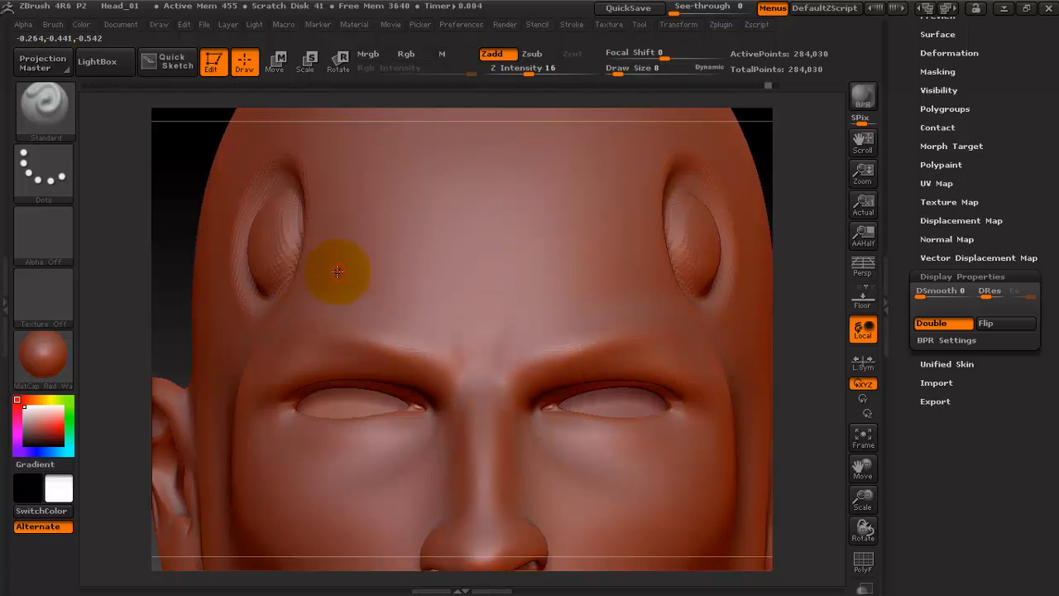
mouse_move(329, 269)
mouse_down()
mouse_move(508, 267)
mouse_move(692, 240)
mouse_up()
mouse_move(758, 131)
mouse_down()
mouse_move(760, 180)
mouse_move(745, 192)
mouse_up()
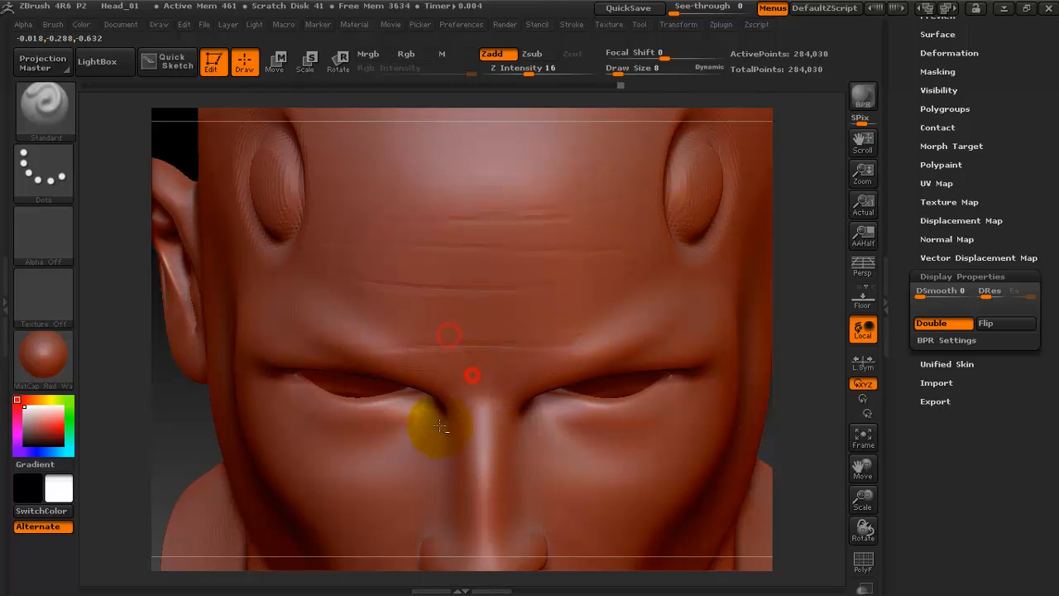
Step: Set the Draw Size to 25, smooth the forehead wrinkles and sculpt a fold just above the brows
key(space)
drag(396, 302, 414, 301)
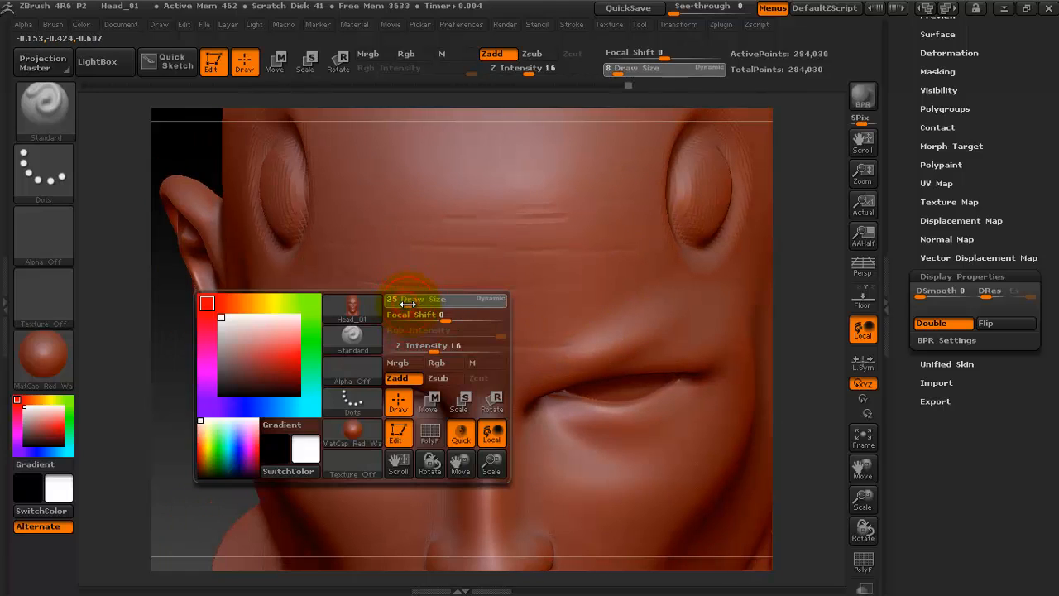
key(shift)
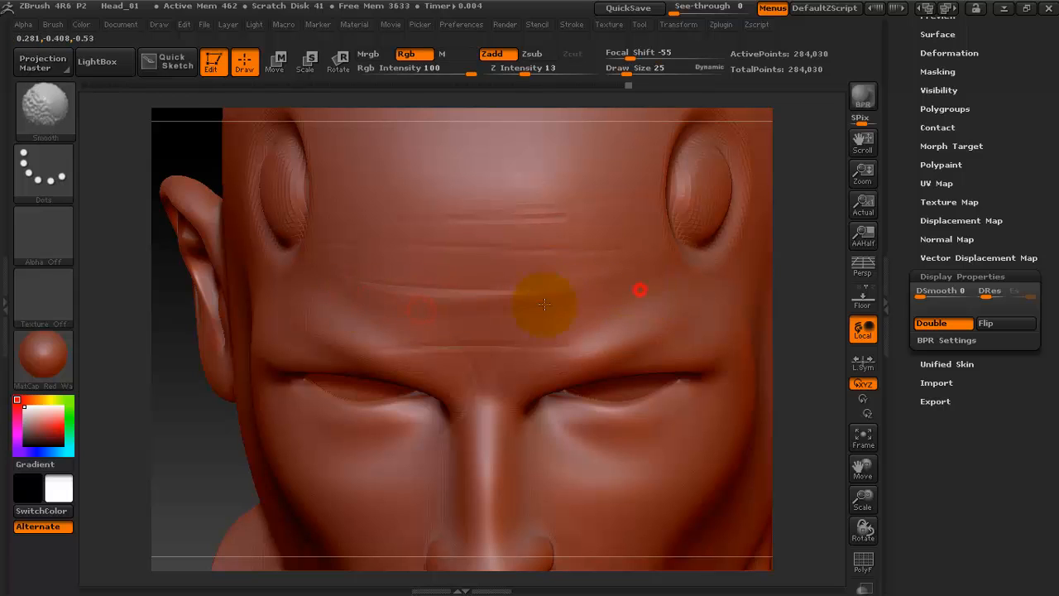
key(shift)
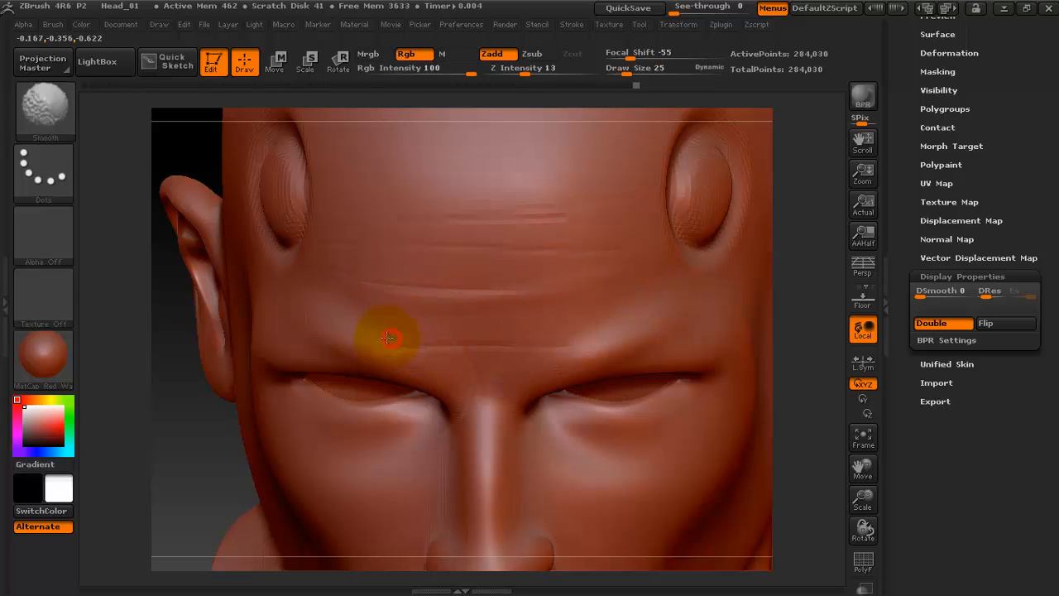
drag(553, 342, 376, 343)
key(shift)
shift+drag(547, 363, 466, 367)
Step: Soften the upper and middle forehead wrinkles with the Smooth brush at Z Intensity 25
drag(521, 72, 536, 72)
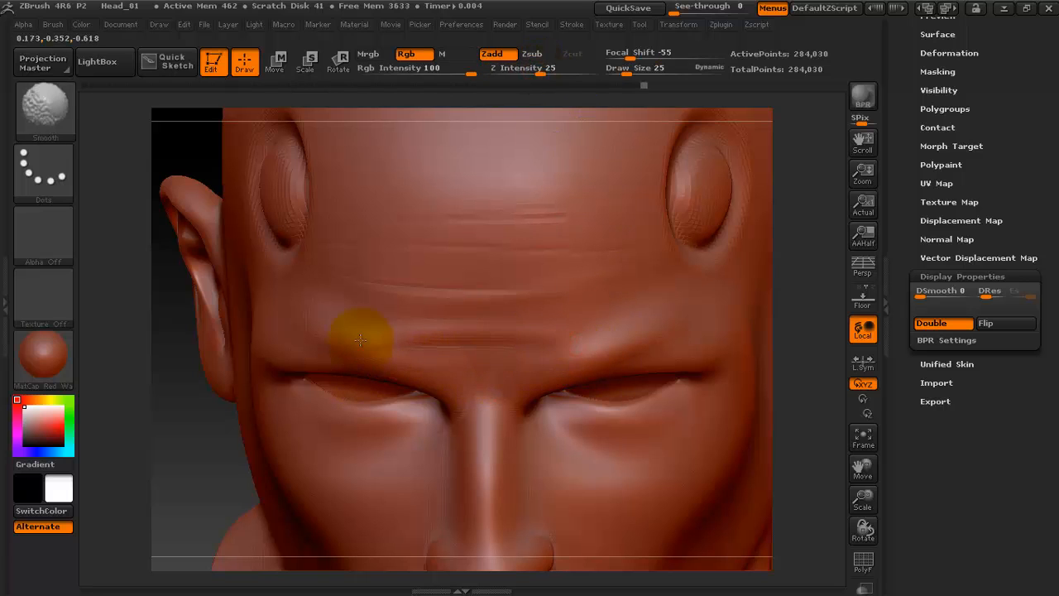
shift+drag(336, 231, 674, 224)
shift+drag(433, 217, 532, 210)
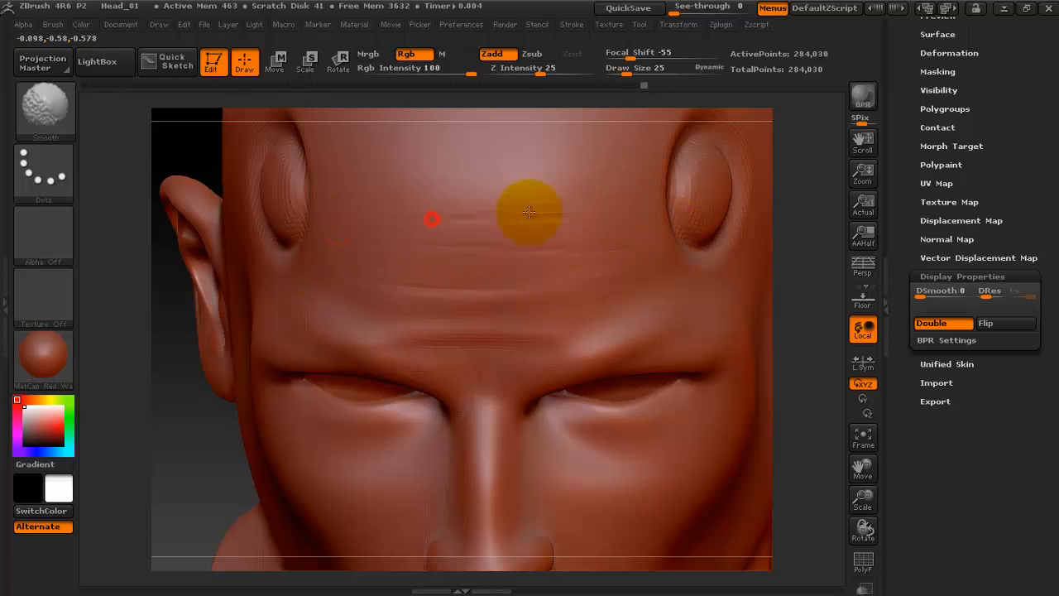
shift+drag(615, 286, 405, 317)
Step: Sculpt broader horizontal folds between the middle forehead wrinkles, undoing the first stroke, and smooth their ends
drag(460, 265, 698, 260)
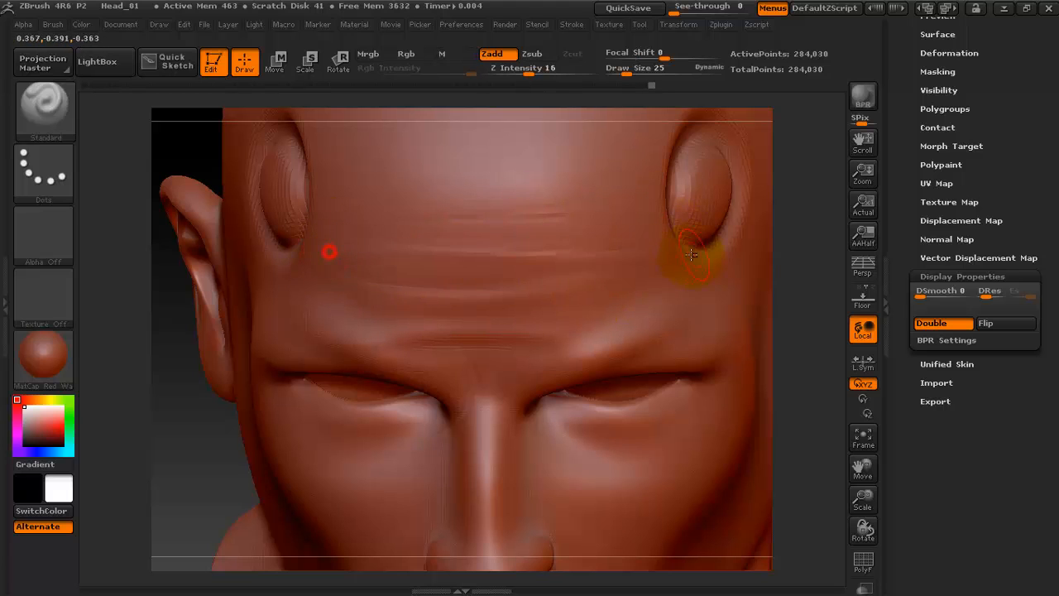
key(ctrl+z)
mouse_move(333, 255)
mouse_down()
mouse_move(629, 267)
mouse_move(571, 268)
mouse_up()
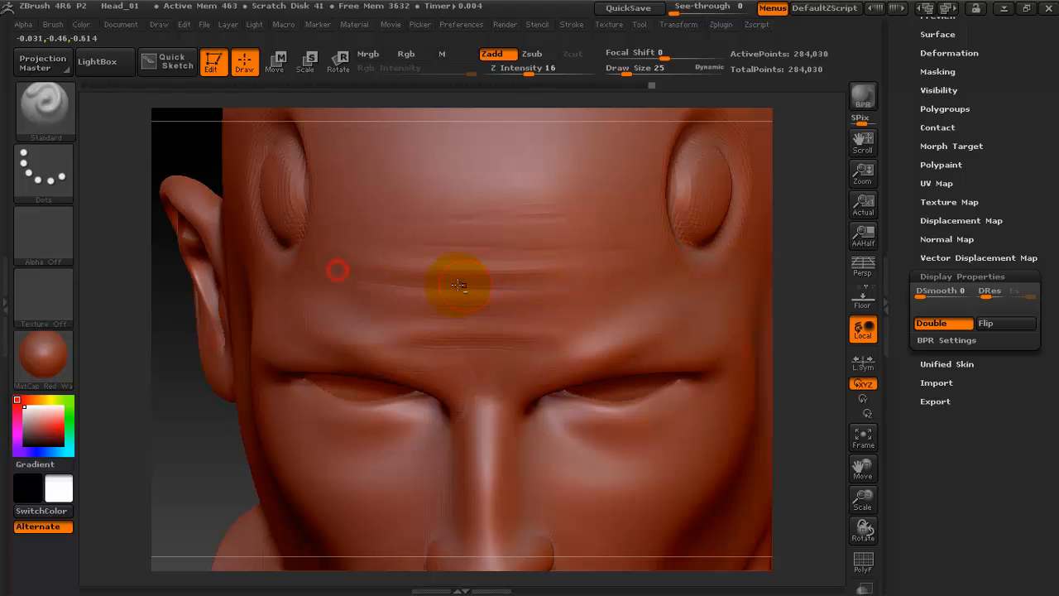
drag(327, 281, 703, 273)
shift+drag(619, 286, 602, 288)
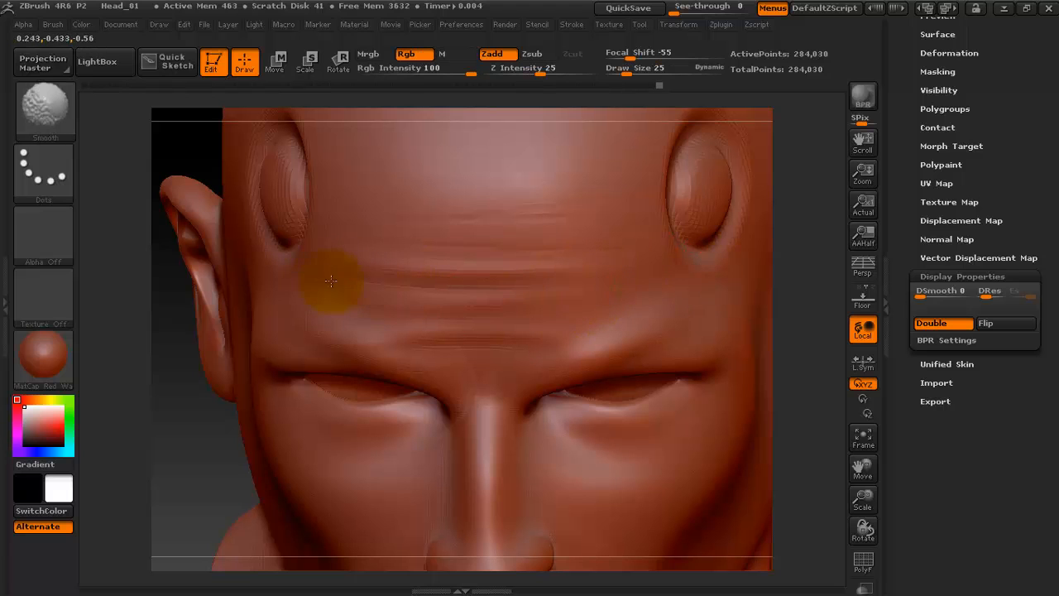
Step: Sculpt a ring and short radiating creases on the temple disc, soften them with the Smooth brush, and inspect them up close
key(f)
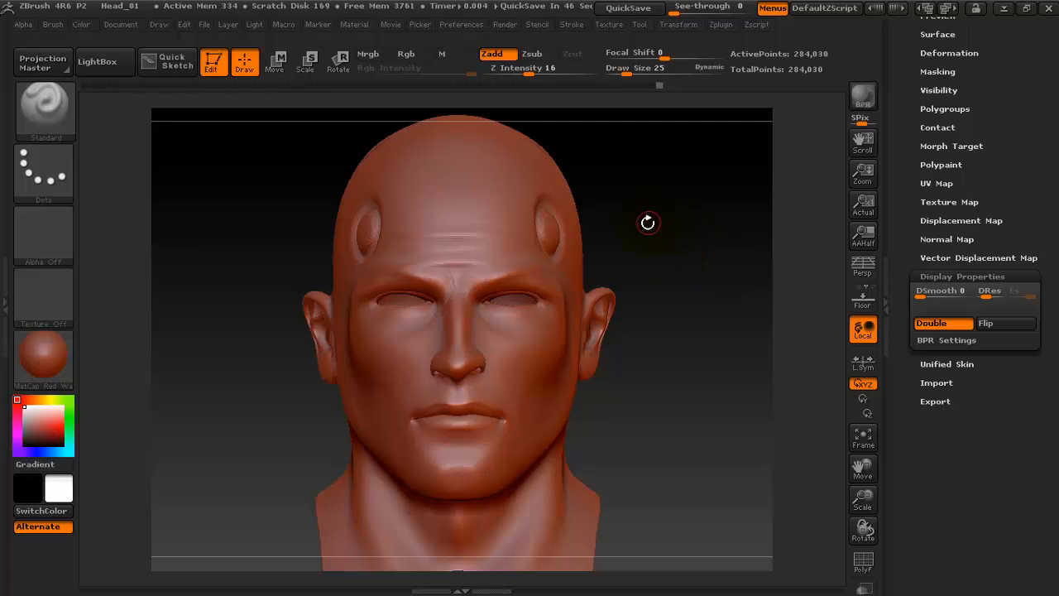
drag(648, 223, 650, 175)
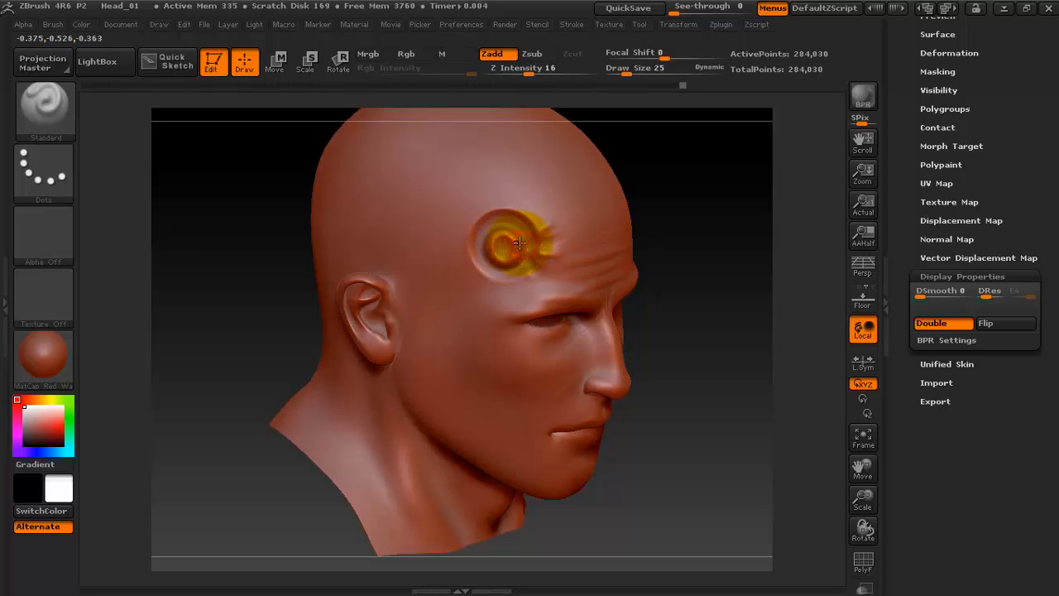
key(shift)
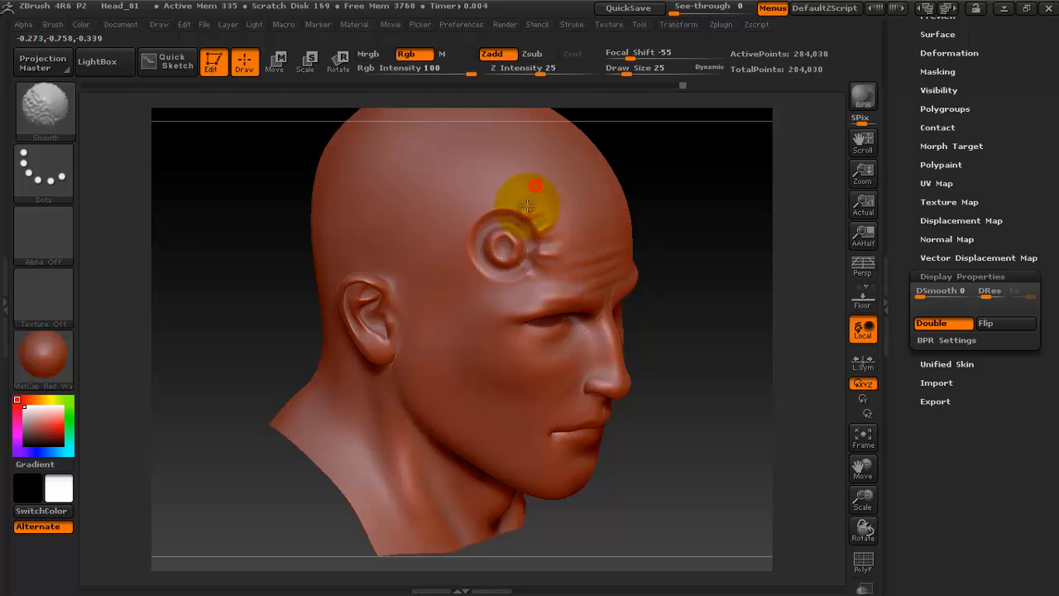
mouse_move(750, 236)
mouse_down()
mouse_move(690, 217)
mouse_move(717, 147)
mouse_up()
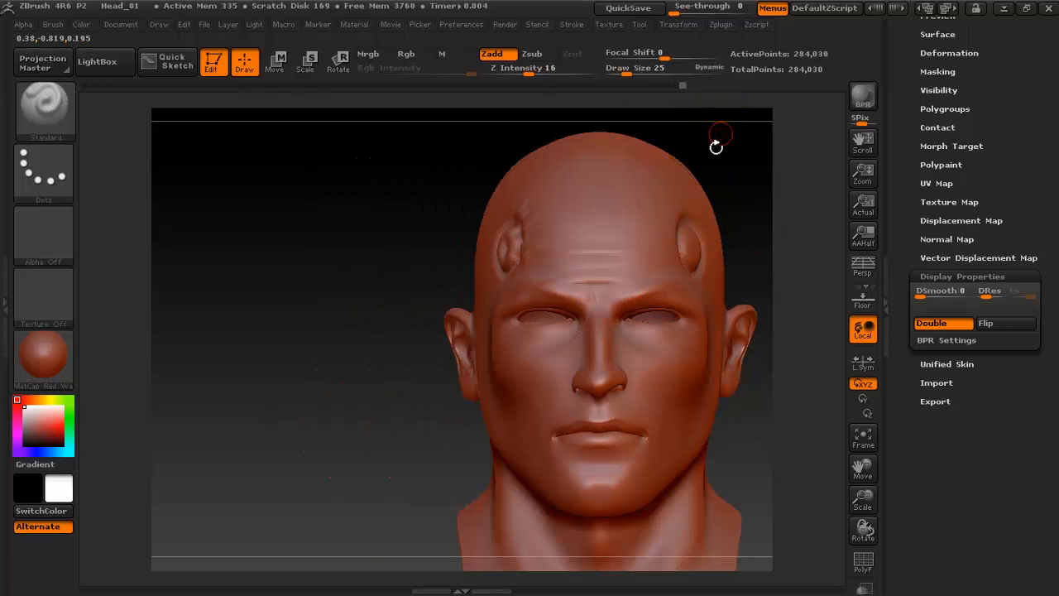
key(f)
drag(718, 257, 773, 260)
ctrl+right_drag(732, 208, 740, 265)
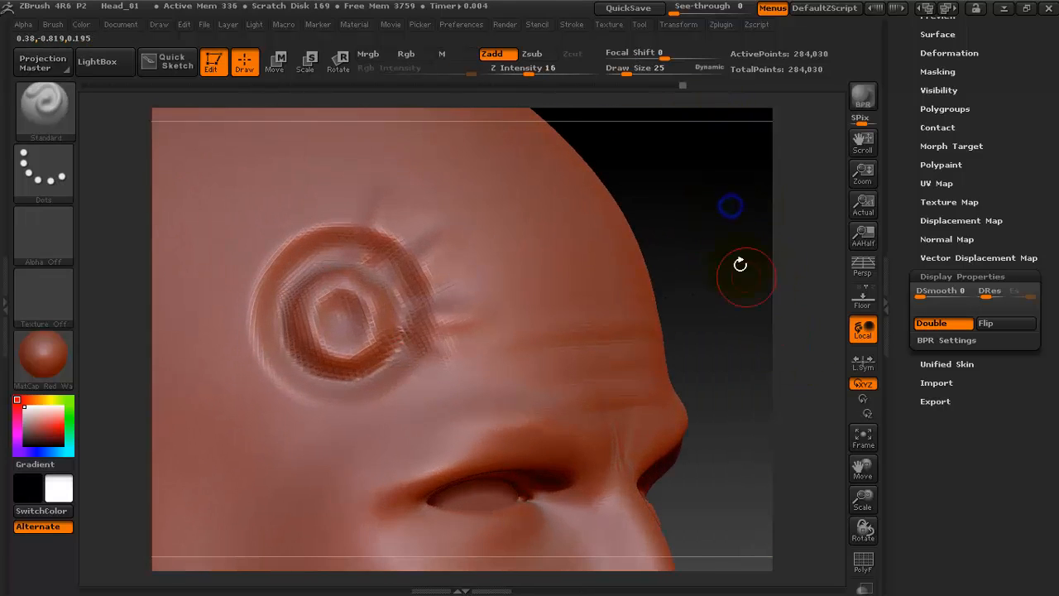
Step: Sculpt further short creases radiating from the front and lower edges of the temple disc
drag(738, 245, 757, 247)
mouse_move(487, 236)
mouse_down()
mouse_move(457, 276)
mouse_move(536, 278)
mouse_move(451, 309)
mouse_move(525, 373)
mouse_move(453, 362)
mouse_move(534, 385)
mouse_up()
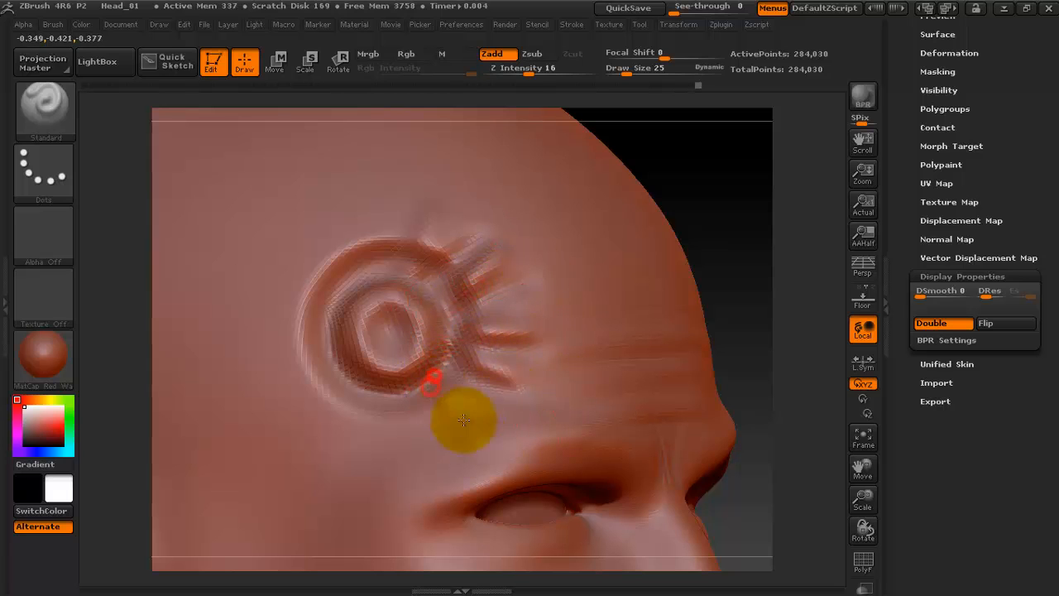
drag(436, 405, 439, 449)
drag(403, 390, 390, 497)
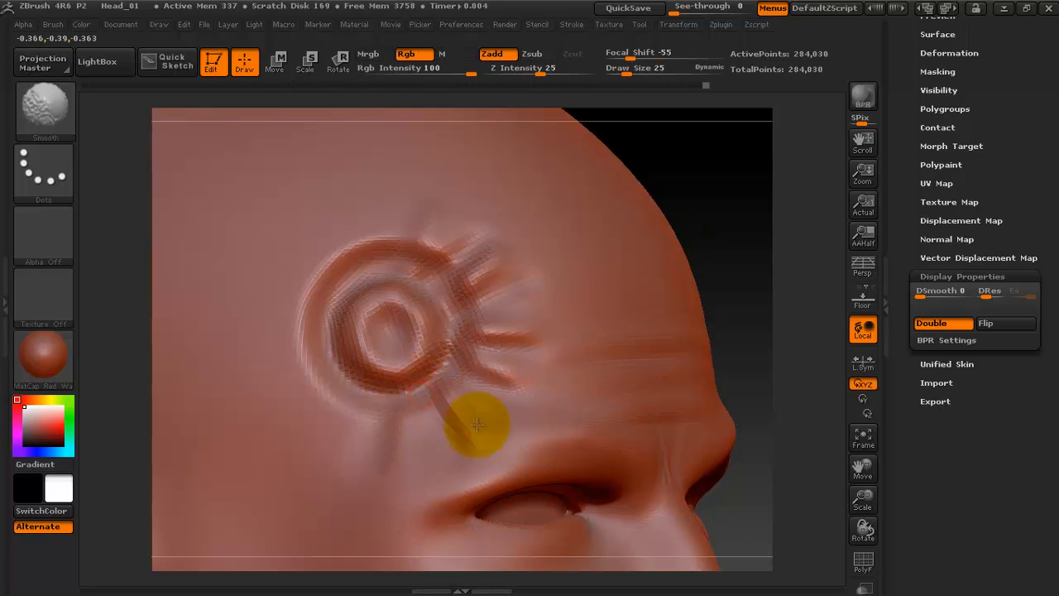
Step: Drop the mesh two subdivision levels, set the Draw Size to 34 and sculpt broad creases above the ear
key(f)
drag(728, 201, 700, 239)
key(space)
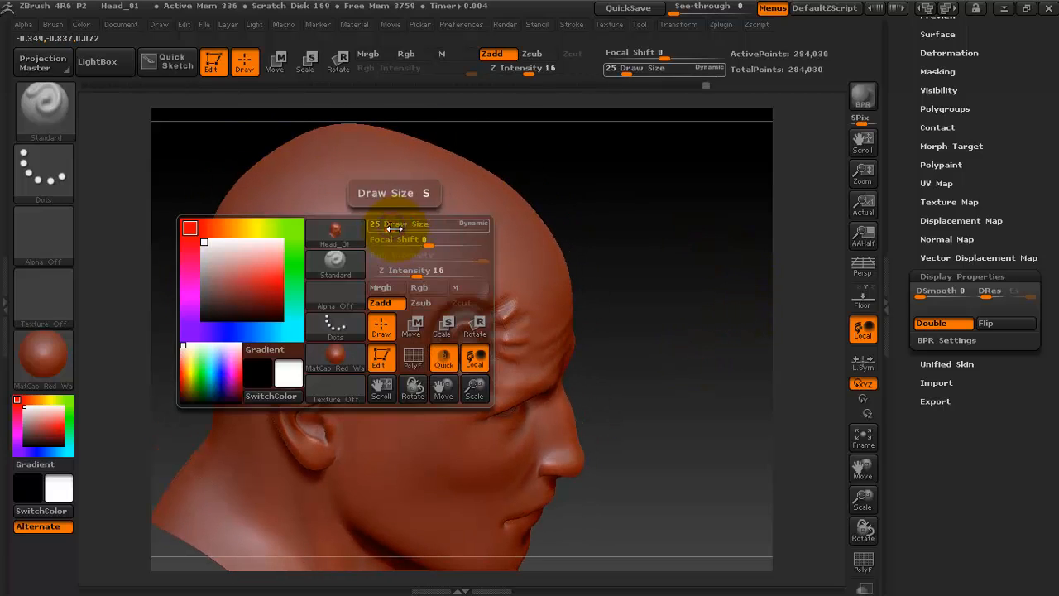
drag(390, 237, 412, 231)
key(shift+d)
key(shift+d)
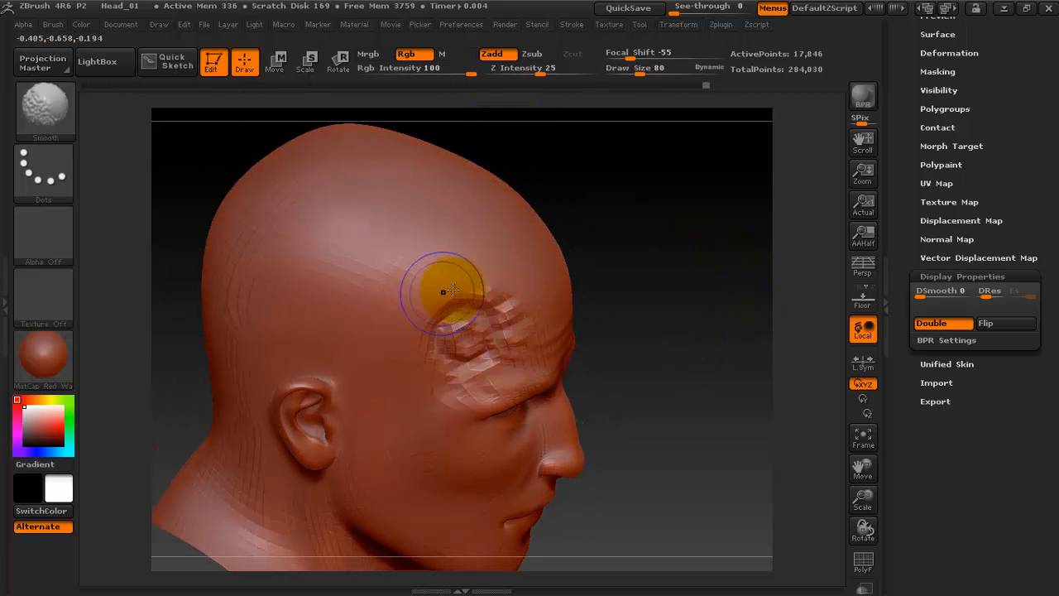
key(space)
drag(568, 192, 551, 175)
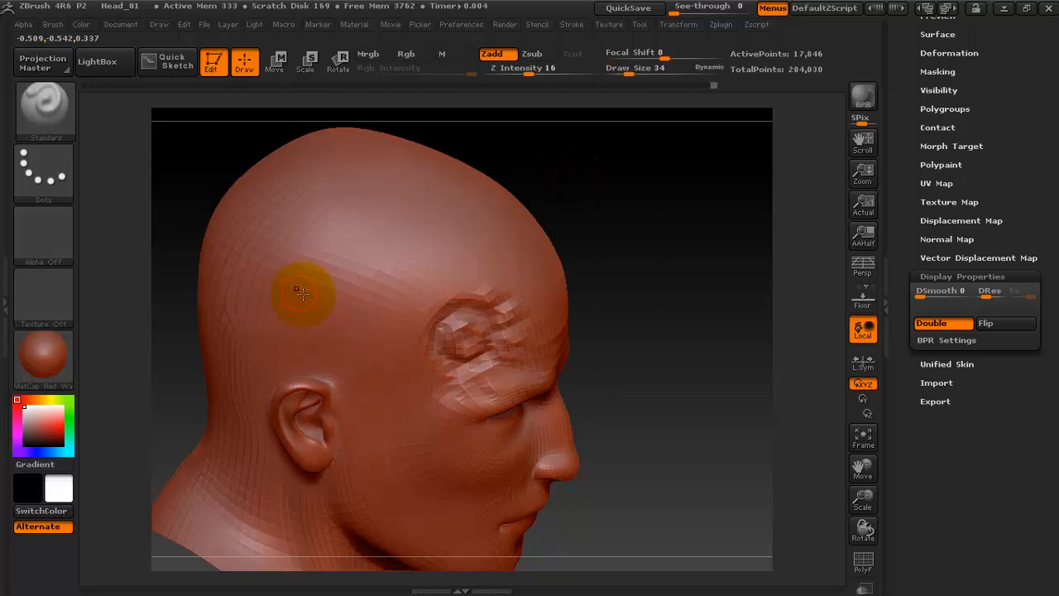
mouse_move(379, 291)
mouse_down()
mouse_move(283, 314)
mouse_move(273, 366)
mouse_move(386, 295)
mouse_move(526, 277)
mouse_move(343, 387)
mouse_up()
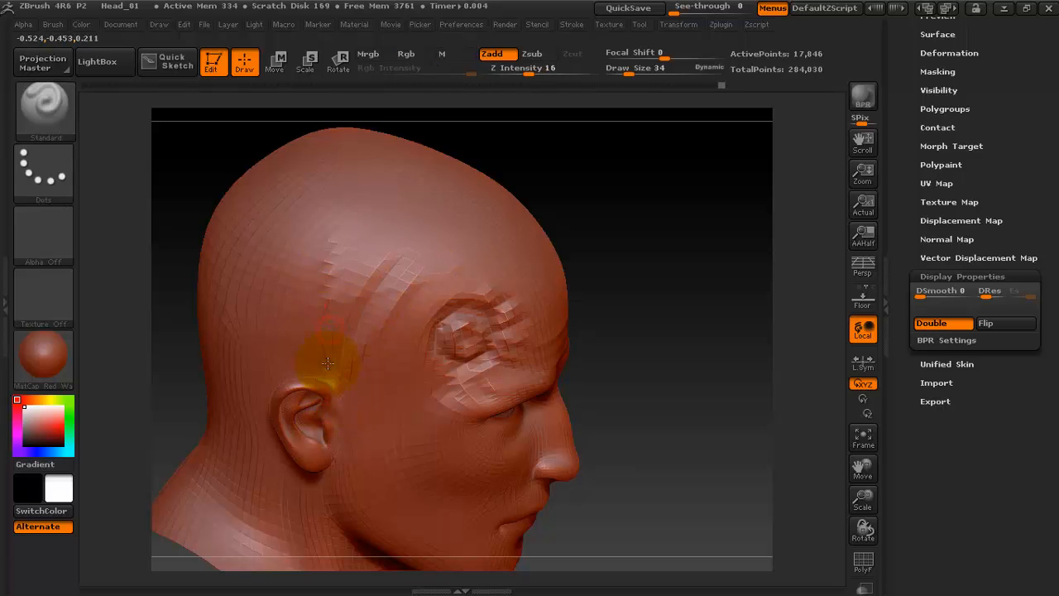
Step: Step back up the subdivision levels while sculpting and smoothing creases that fan from the ear toward the scalp and across the cheek
key(ctrl+d)
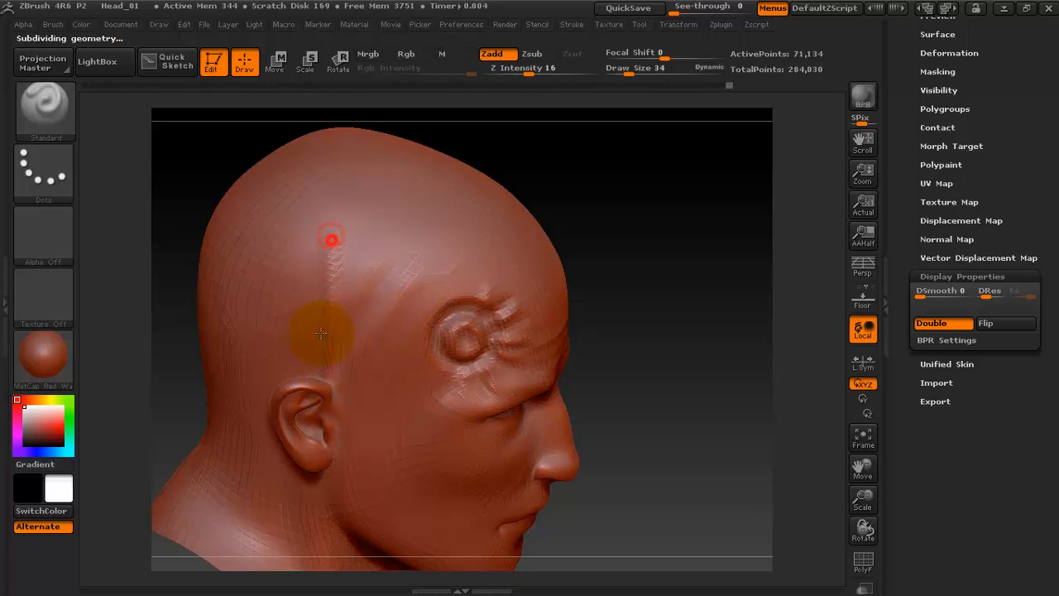
mouse_move(354, 273)
mouse_down()
mouse_move(343, 270)
mouse_move(359, 331)
mouse_up()
mouse_move(394, 270)
mouse_down()
mouse_move(331, 378)
mouse_move(414, 279)
mouse_move(331, 403)
mouse_move(414, 289)
mouse_move(381, 291)
mouse_up()
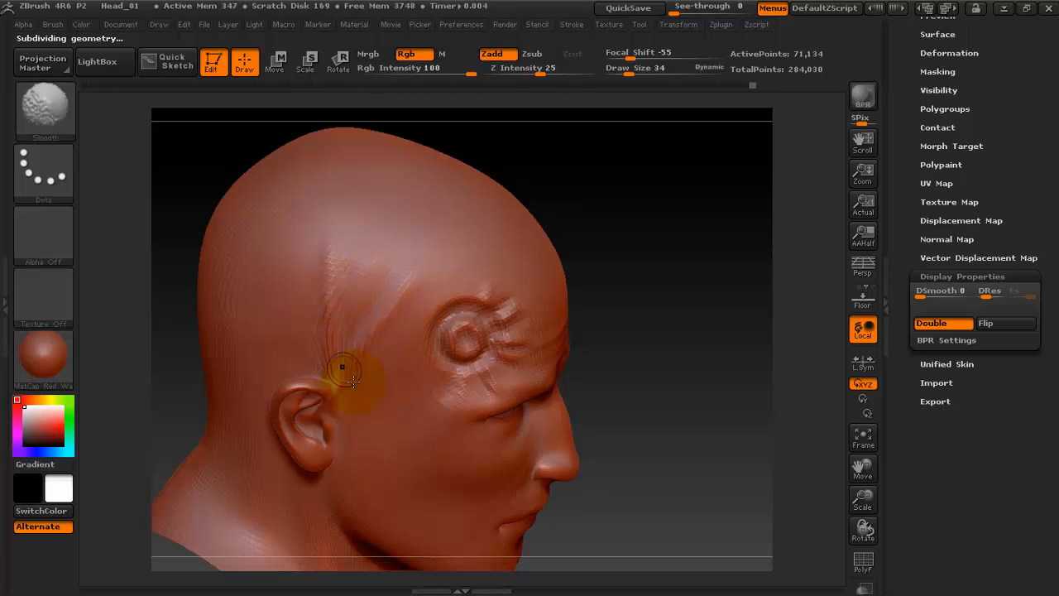
drag(328, 248, 324, 399)
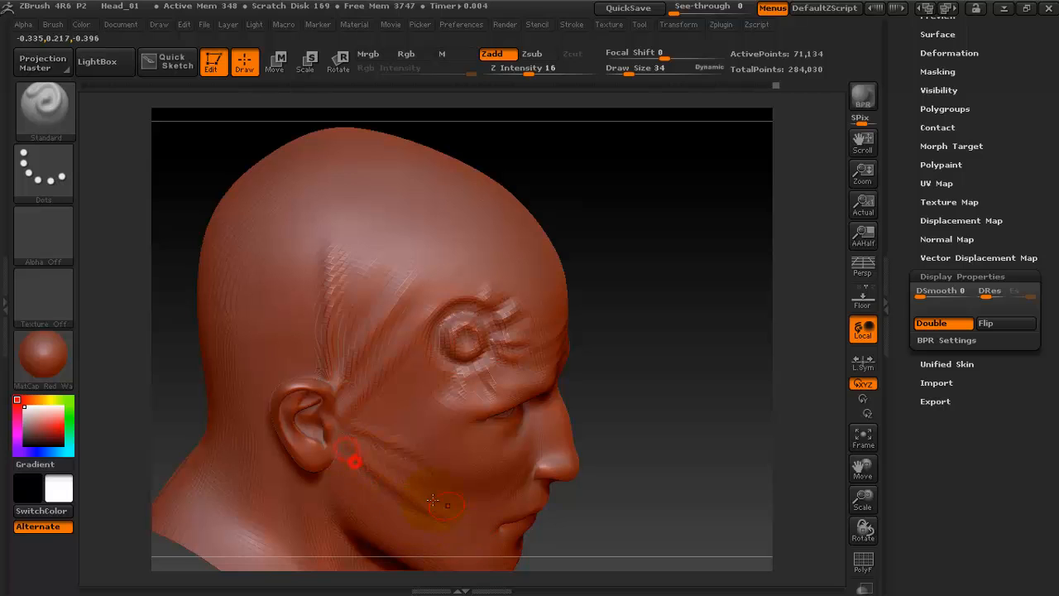
key(shift)
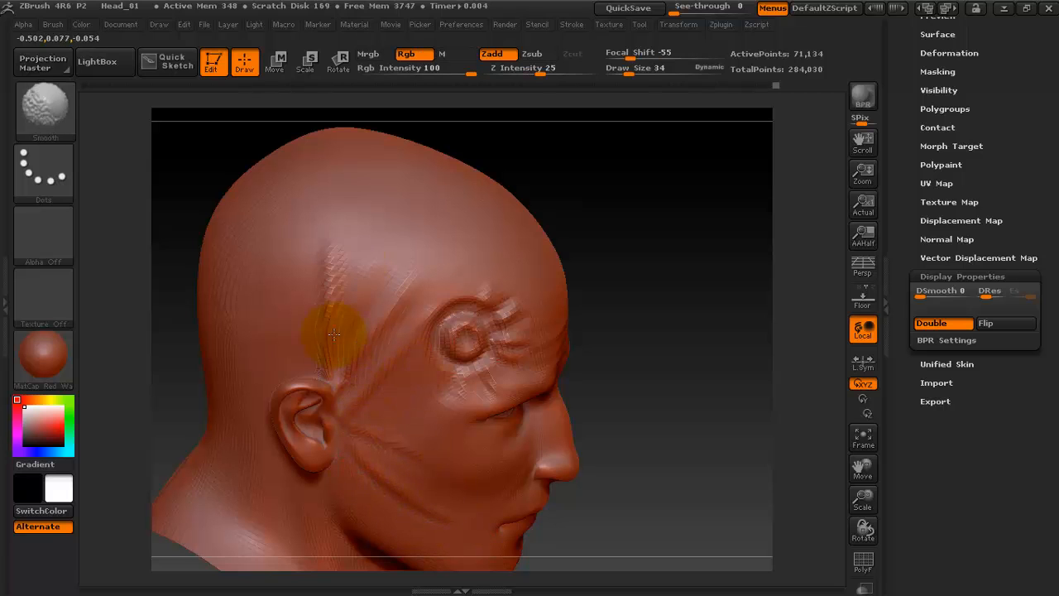
mouse_move(646, 243)
mouse_down()
mouse_move(671, 284)
mouse_move(681, 279)
mouse_move(740, 321)
mouse_up()
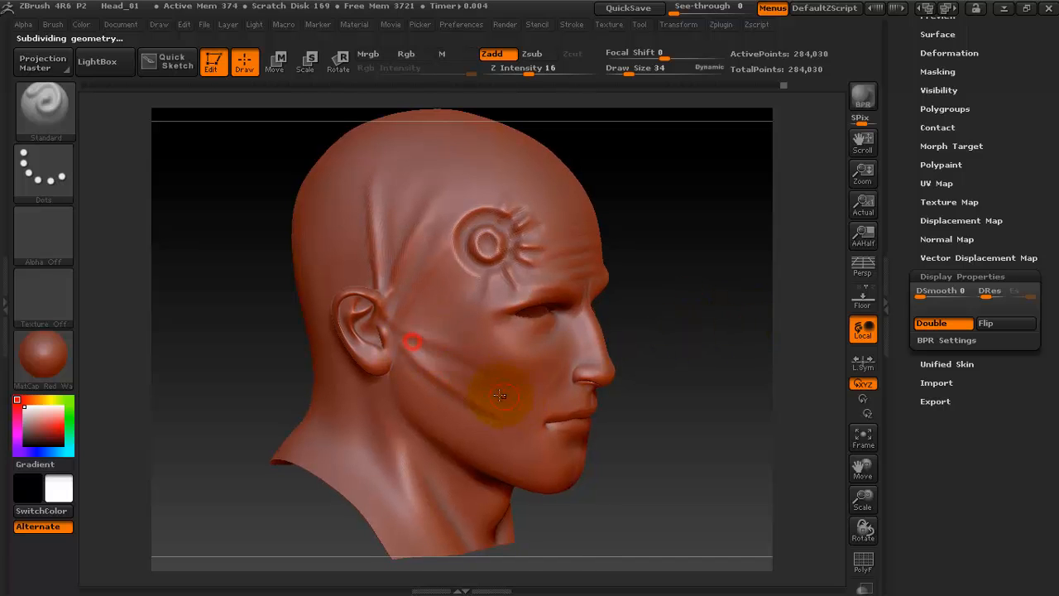
key(shift)
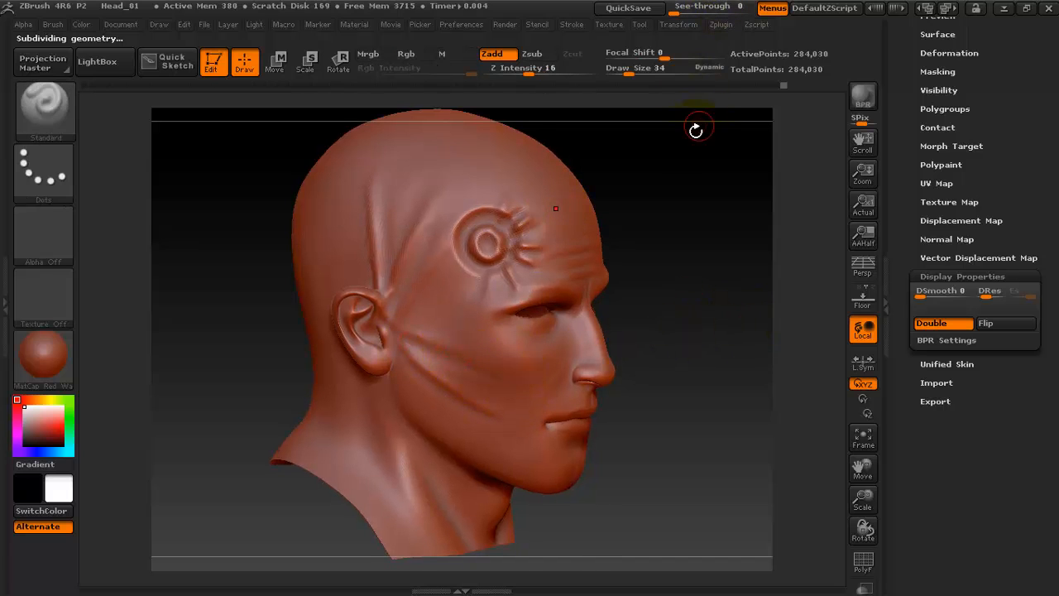
Step: Save the project as a new version named Head_02
key(ctrl+s)
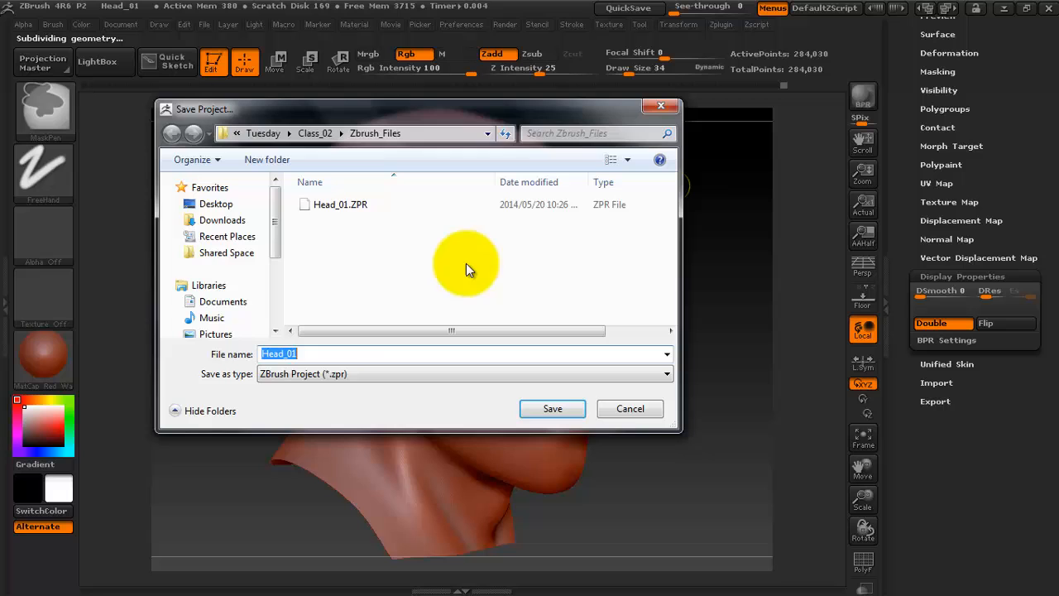
click(326, 354)
key(BackSpace)
text(2)
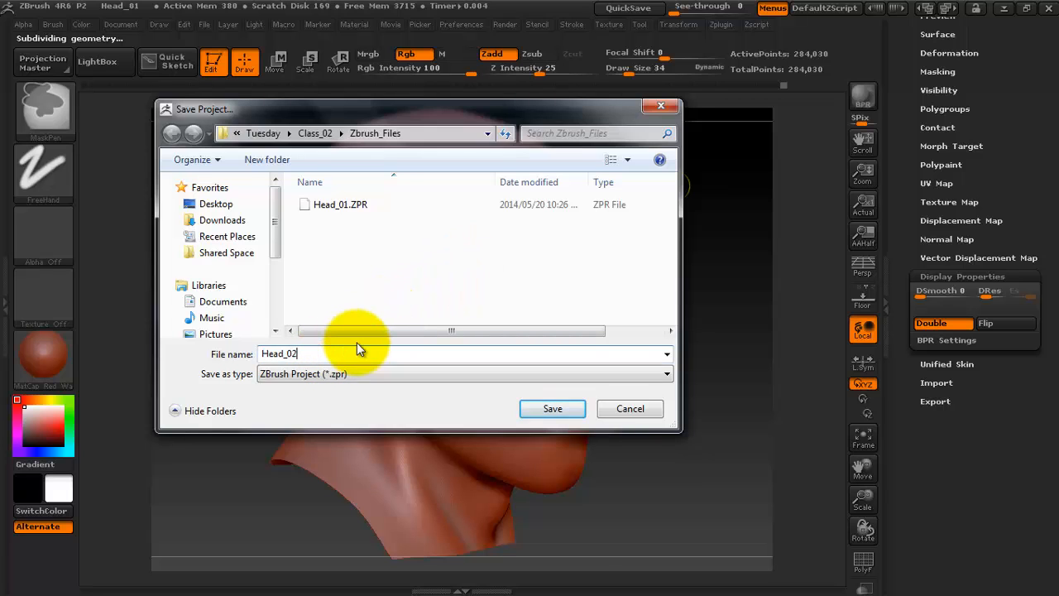
key(Return)
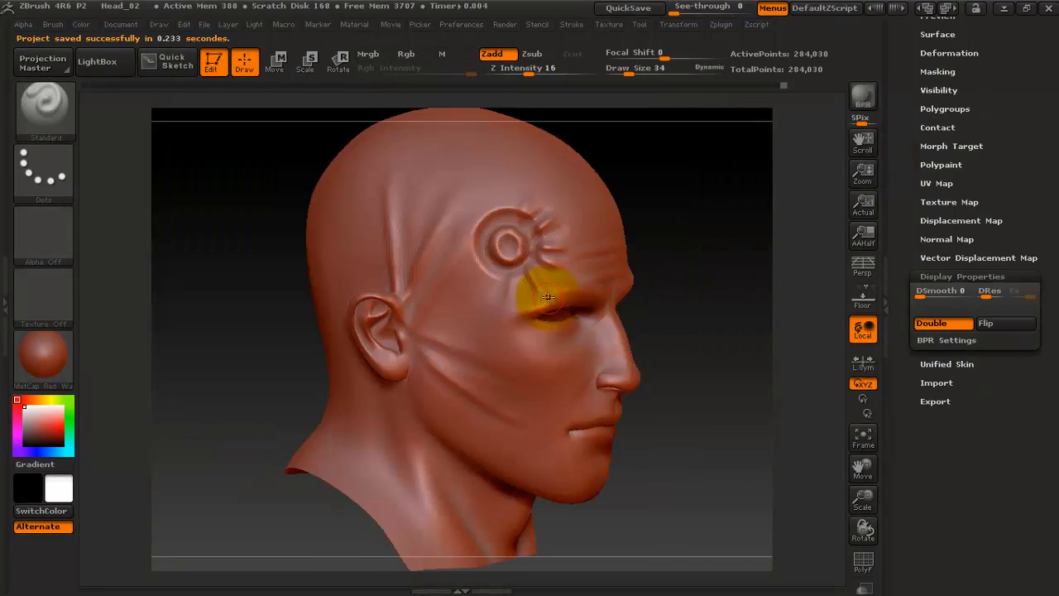
Step: Turn the head to a centred front view and lower the mesh to its lowest subdivision level
shift+drag(721, 276, 660, 278)
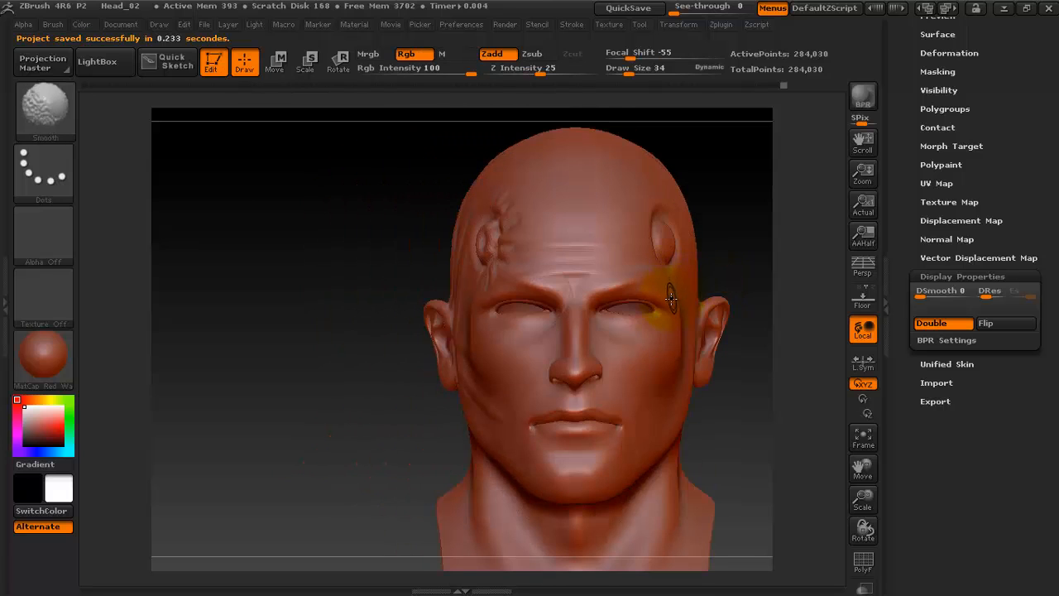
key(shift+d)
key(shift+d)
key(shift+d)
key(shift+d)
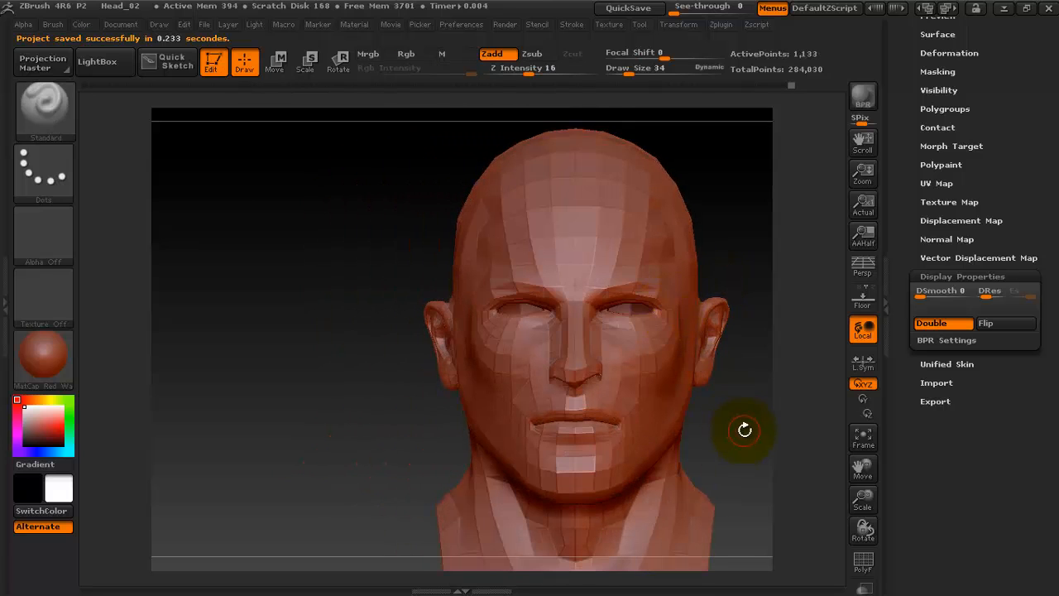
alt+drag(745, 430, 676, 397)
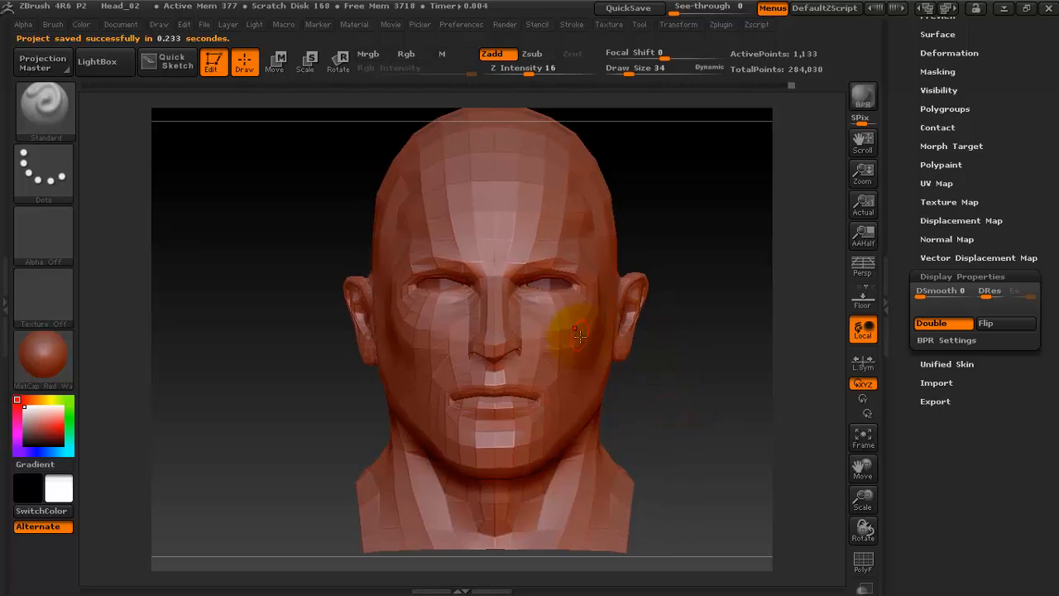
Step: Enable Cage in the head's Geometry settings at SDiv 1 and check the mesh from several angles
drag(1032, 118, 1034, 241)
mouse_move(934, 198)
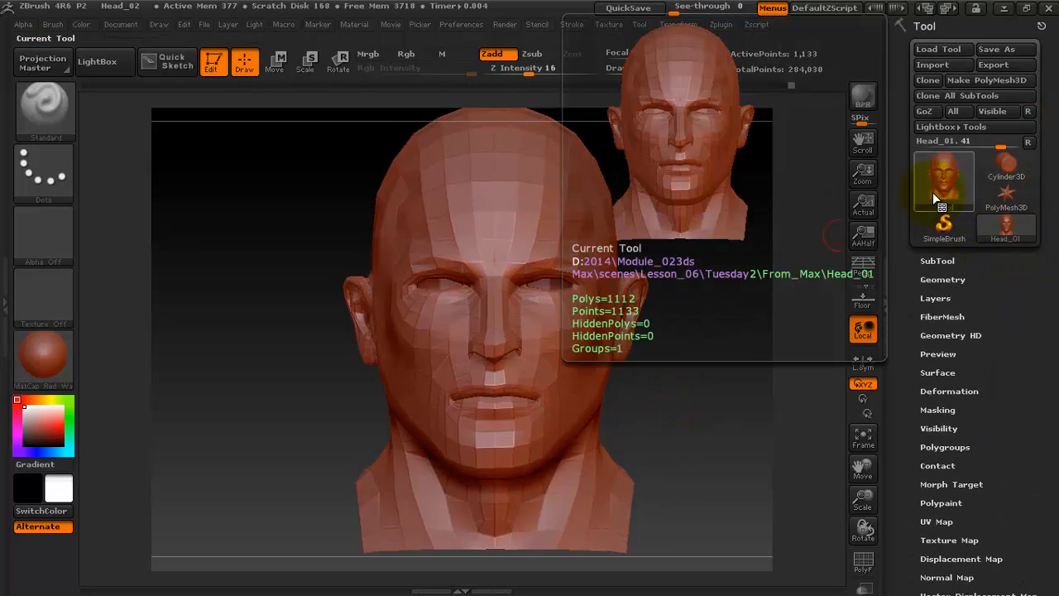
click(936, 263)
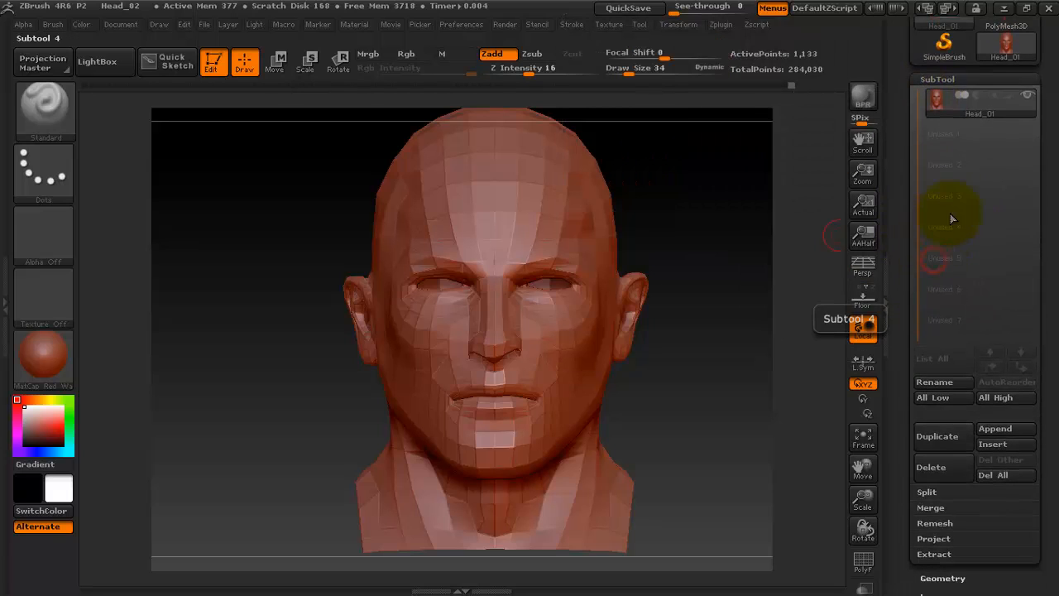
click(954, 80)
click(943, 99)
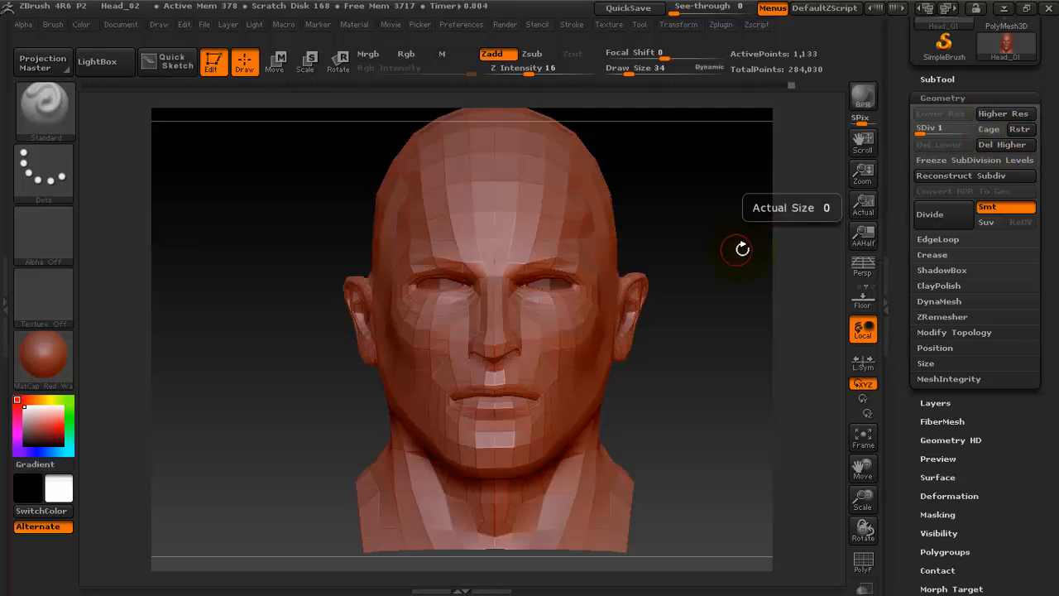
drag(740, 243, 634, 310)
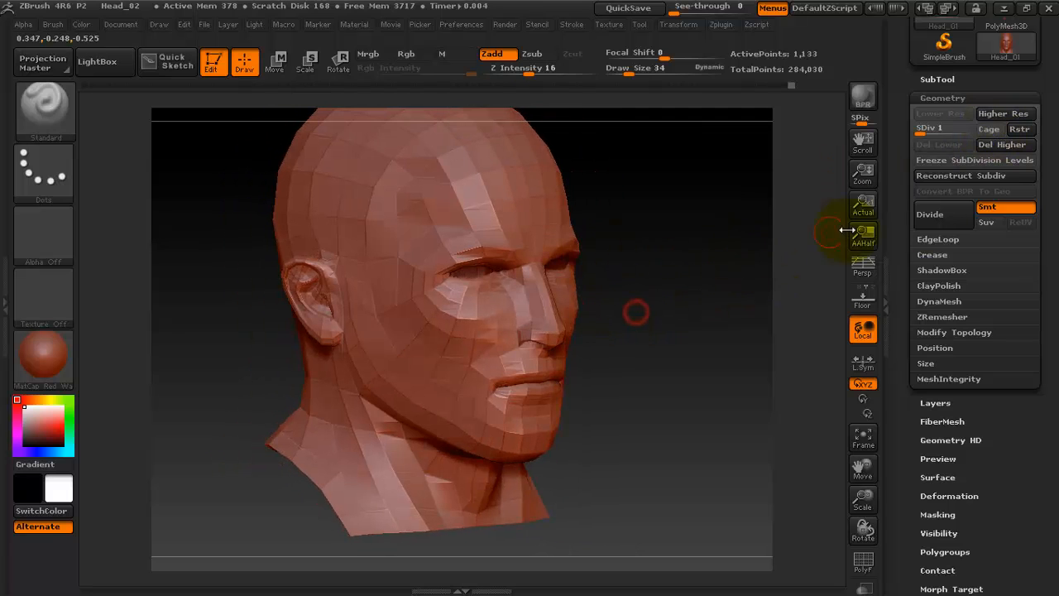
click(990, 129)
drag(794, 216, 703, 289)
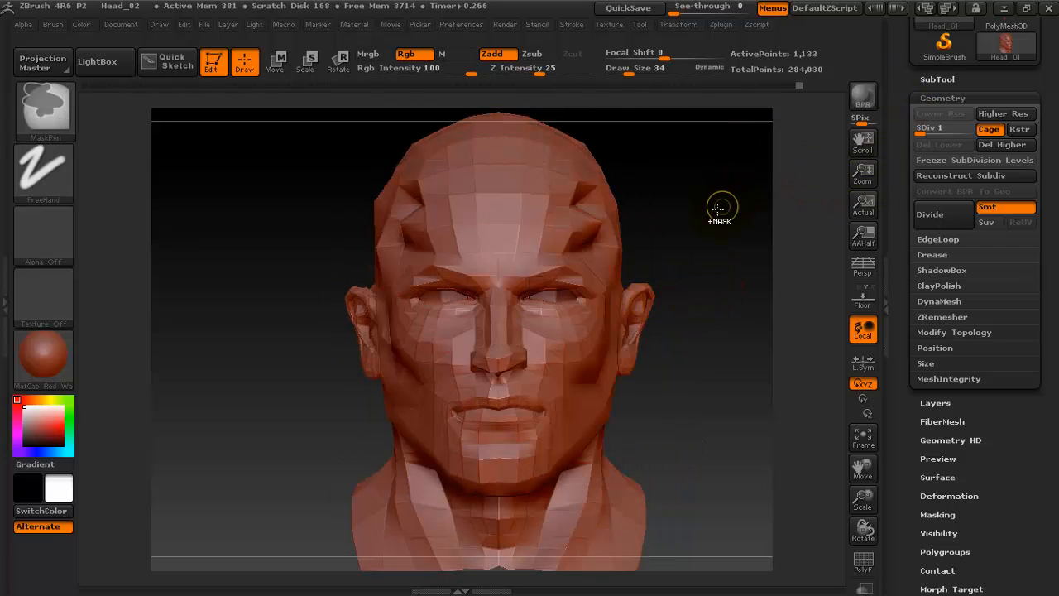
Step: Save the project with the cage mesh as Head_03
key(ctrl+s)
click(356, 356)
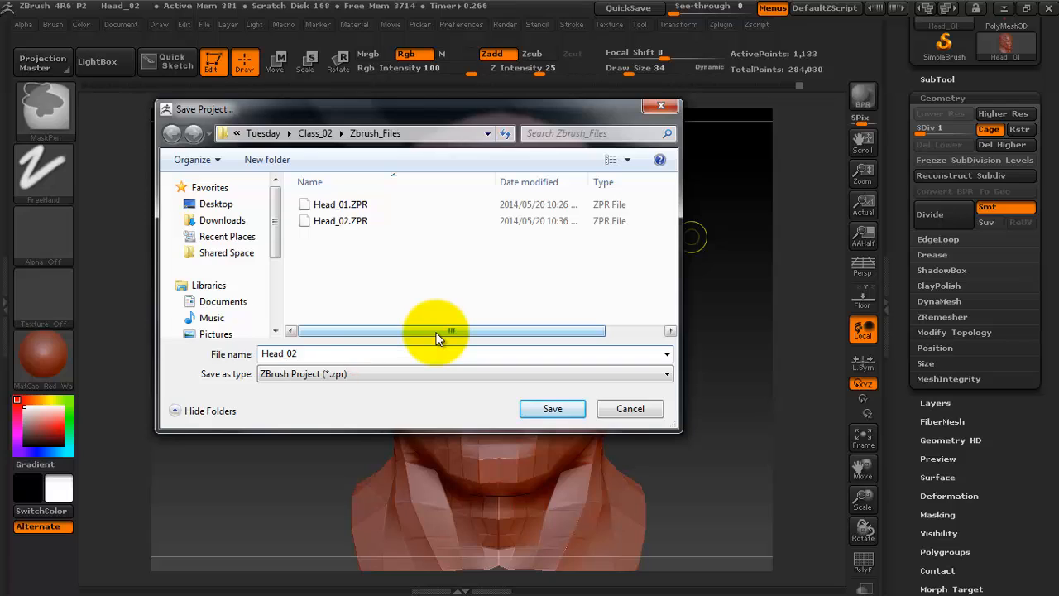
key(BackSpace)
text(3)
key(Return)
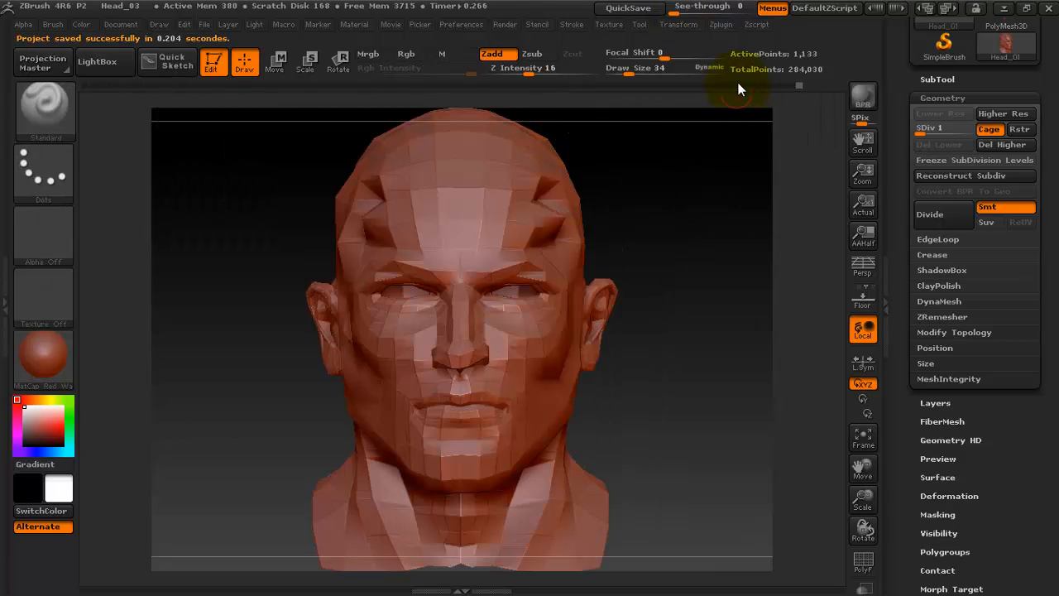
Step: In the Multi Map Exporter, disable Normal, Ambient Occlusion and Export Mesh so that only Displacement is selected for export
mouse_move(724, 82)
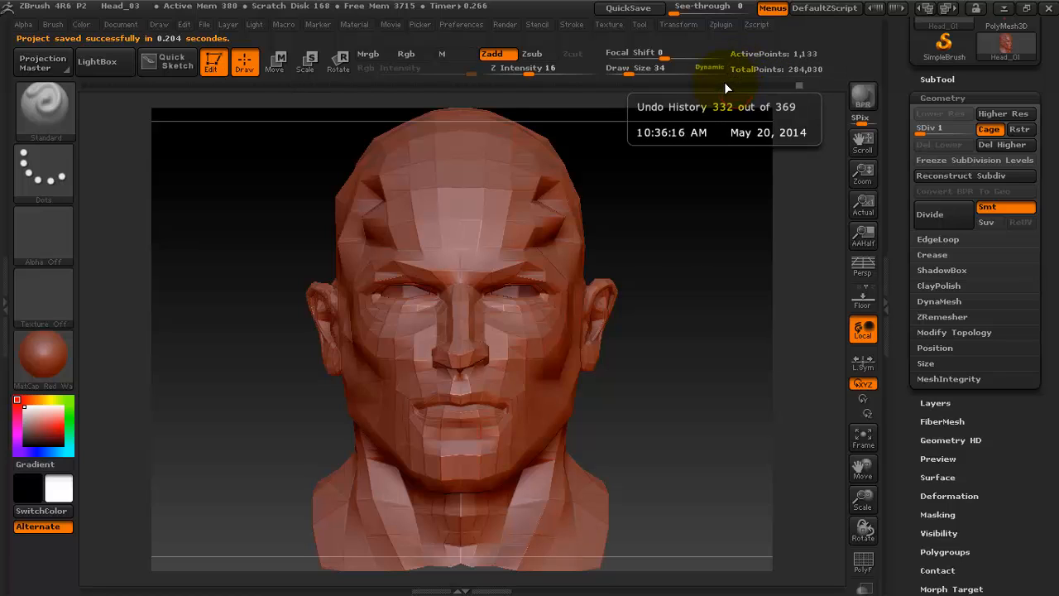
click(724, 25)
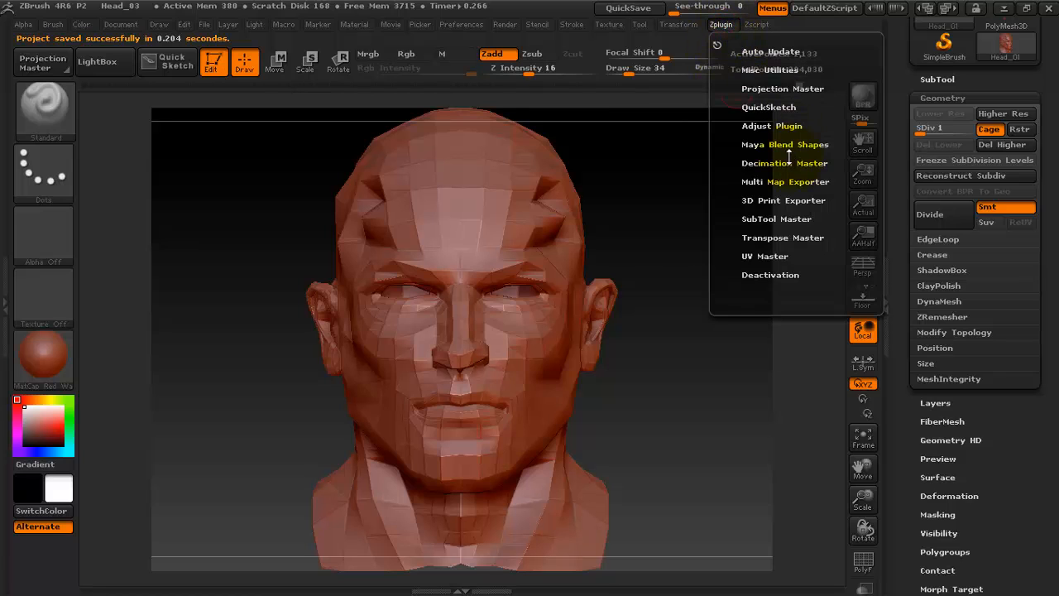
click(721, 26)
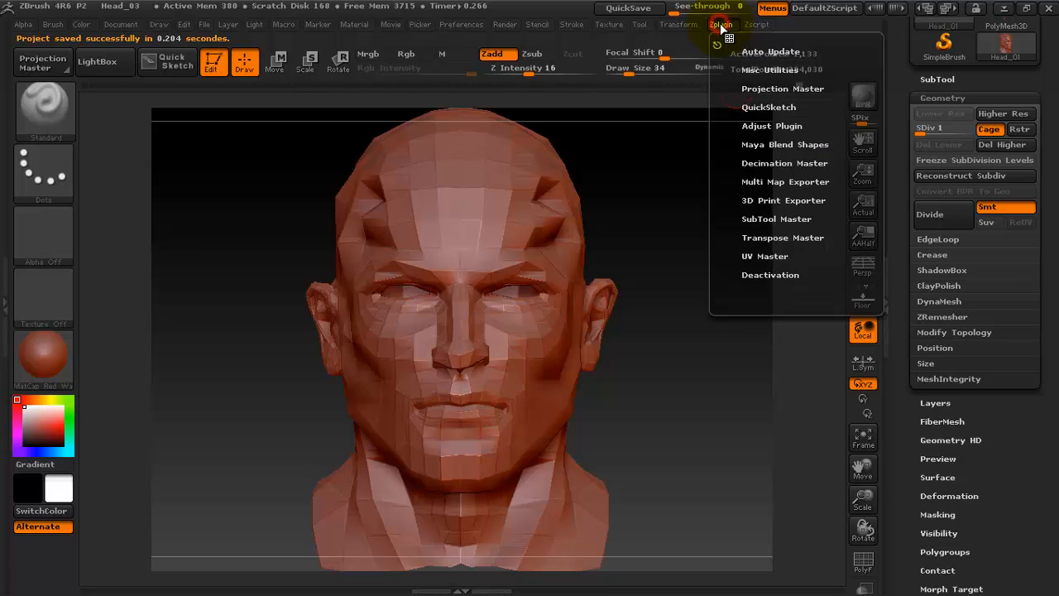
click(796, 184)
scroll(844, 123, up, 3)
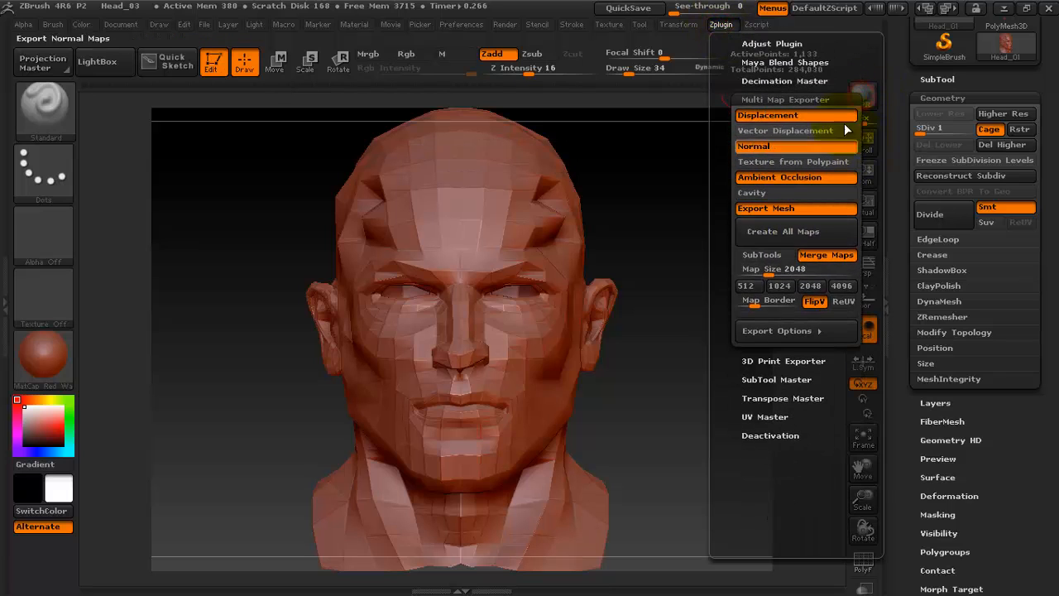
click(770, 146)
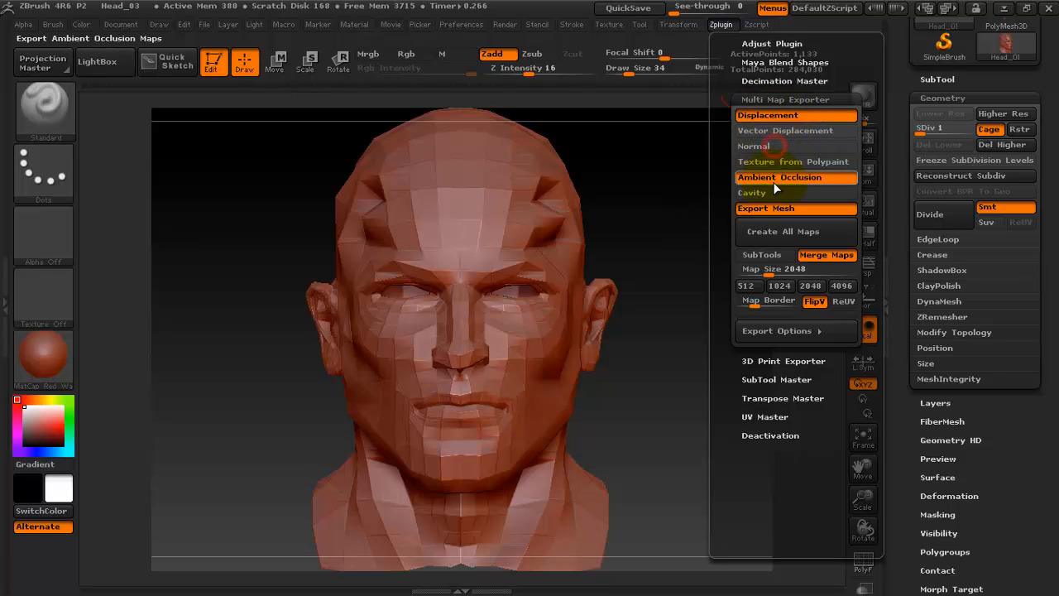
click(771, 178)
click(772, 210)
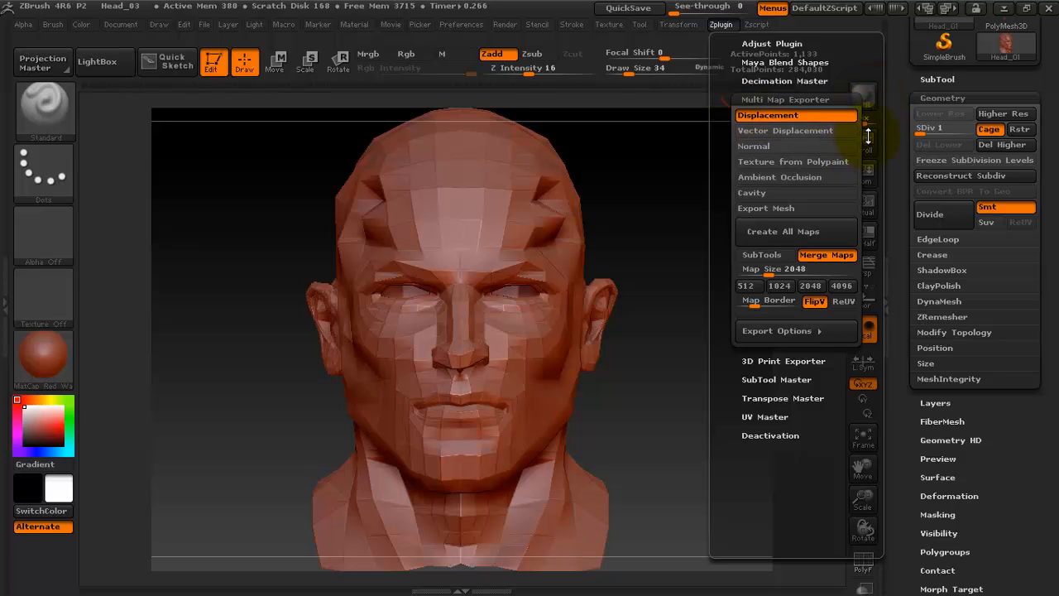
Step: Expand the Multi Map Exporter's Export Options and show the Displacement Map settings
drag(862, 210, 857, 173)
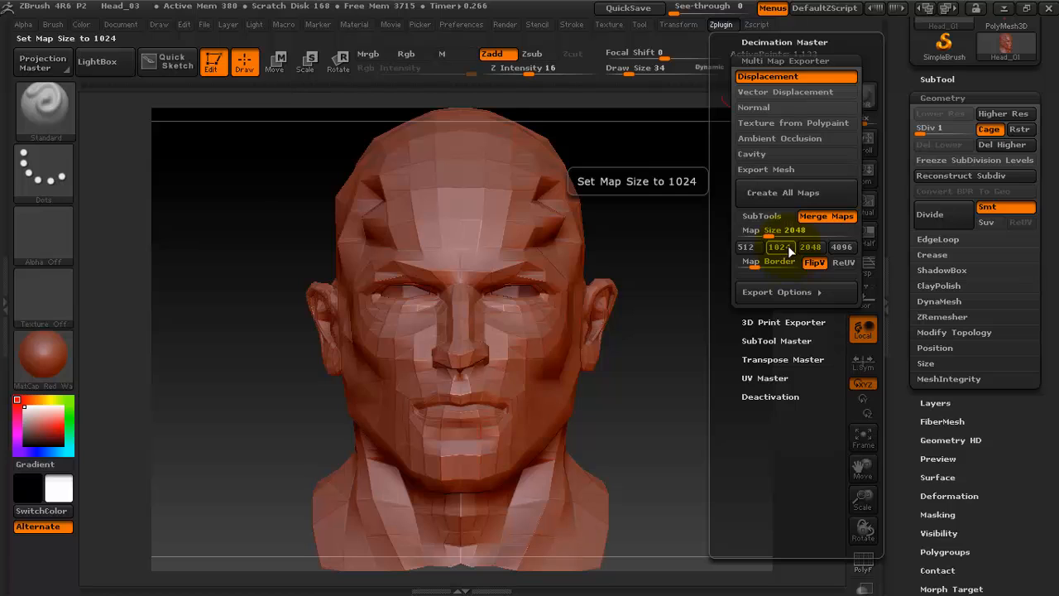
drag(863, 229, 858, 169)
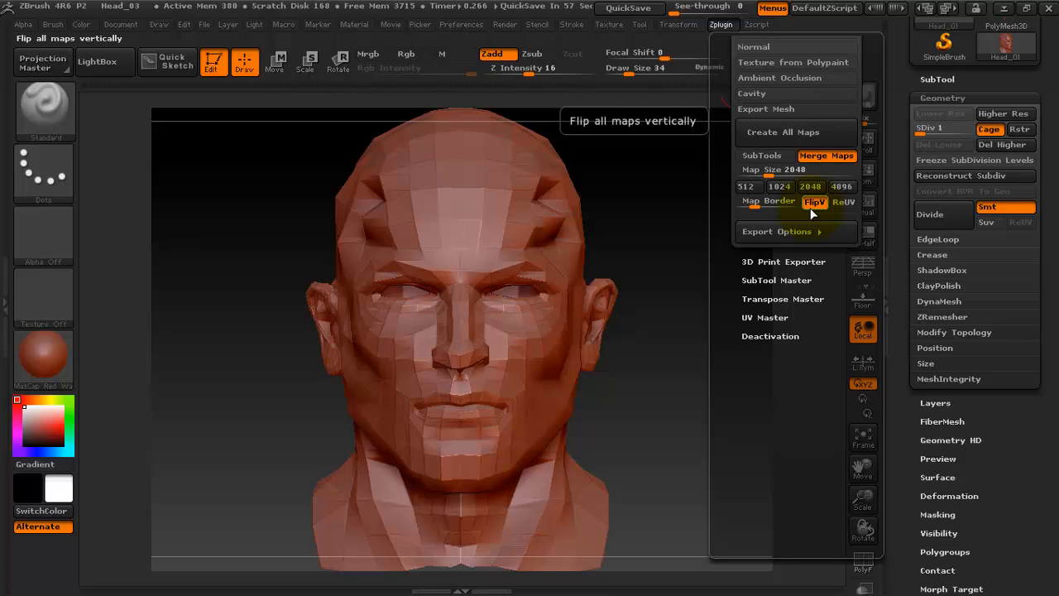
click(810, 208)
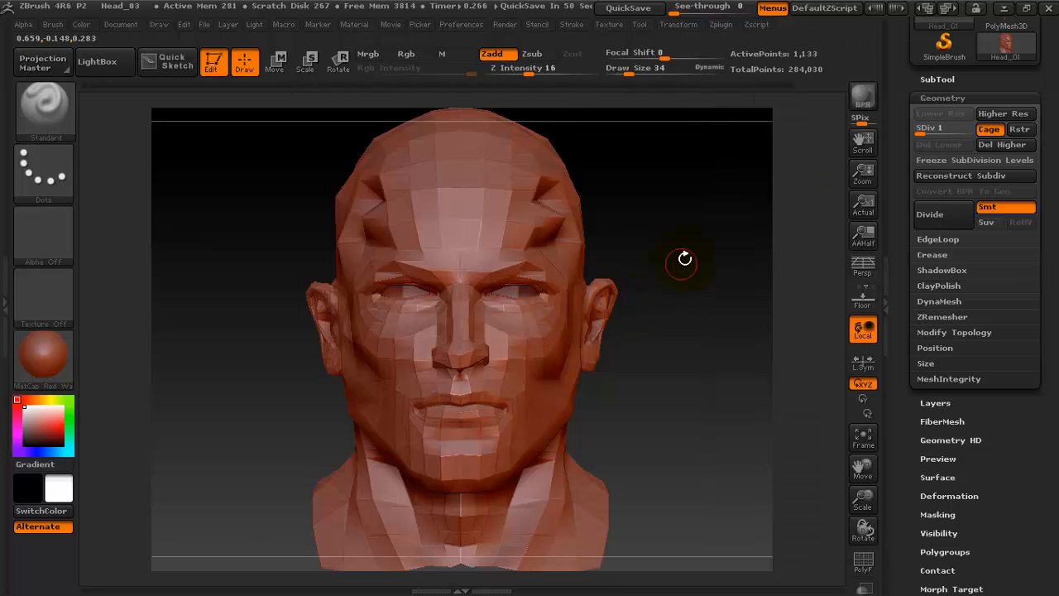
click(721, 24)
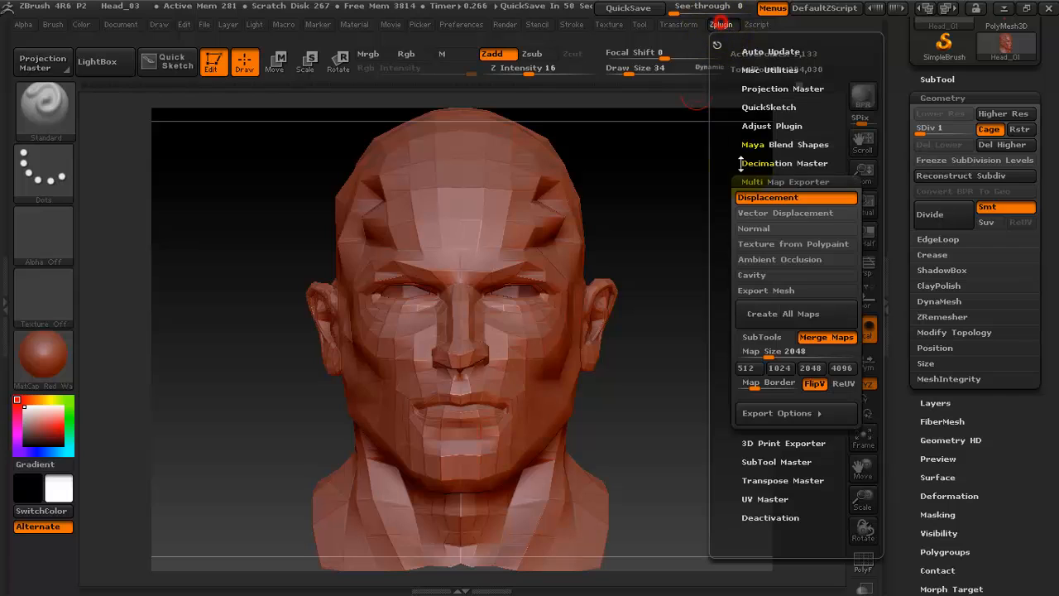
click(819, 415)
drag(856, 343, 823, 205)
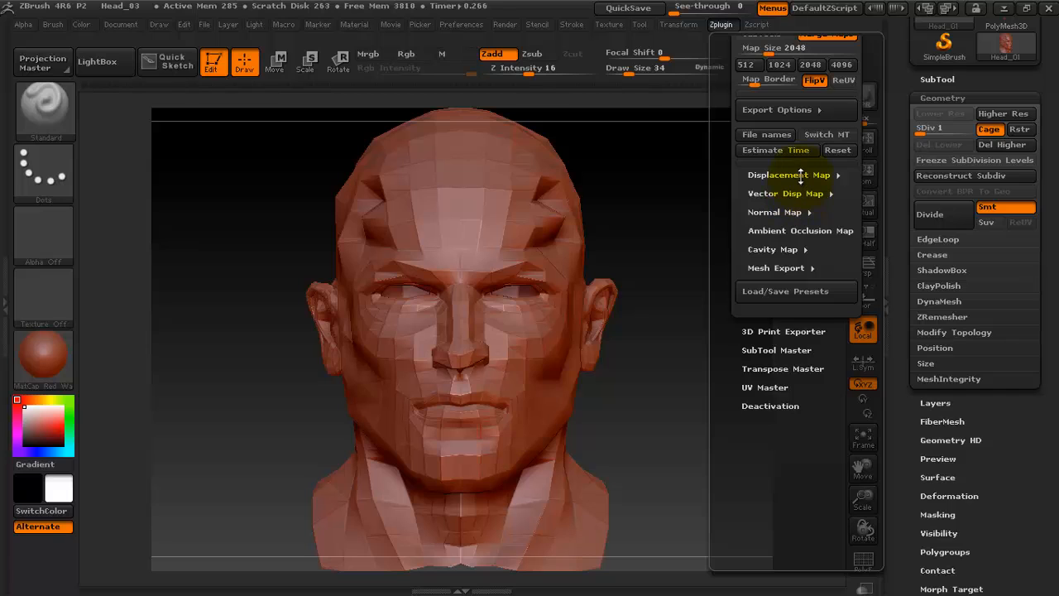
click(801, 175)
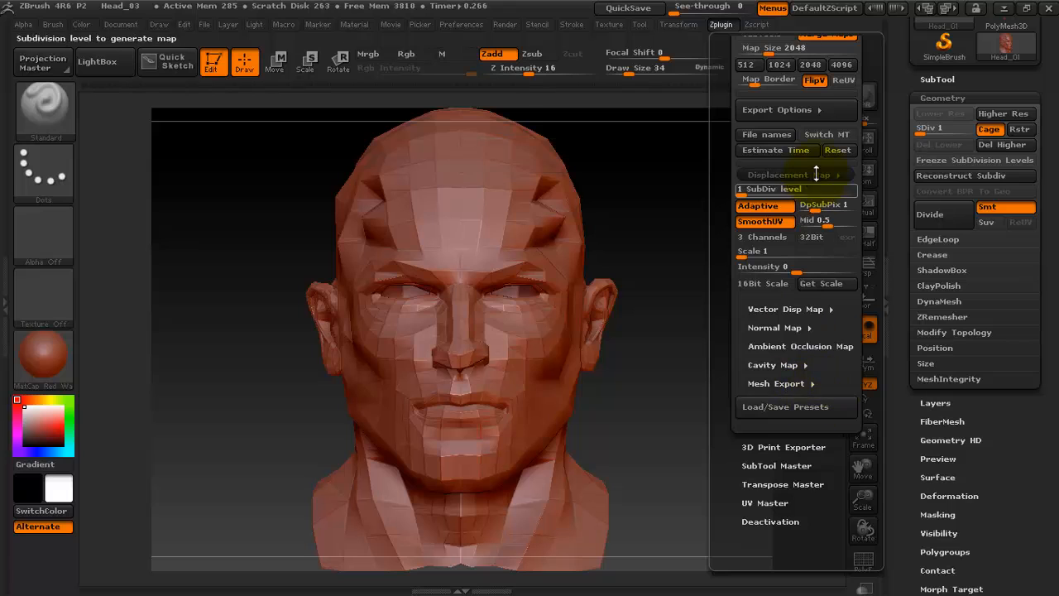
Step: Enable Export Mesh in the Multi Map Exporter and start creating all maps
scroll(802, 142, up, 3)
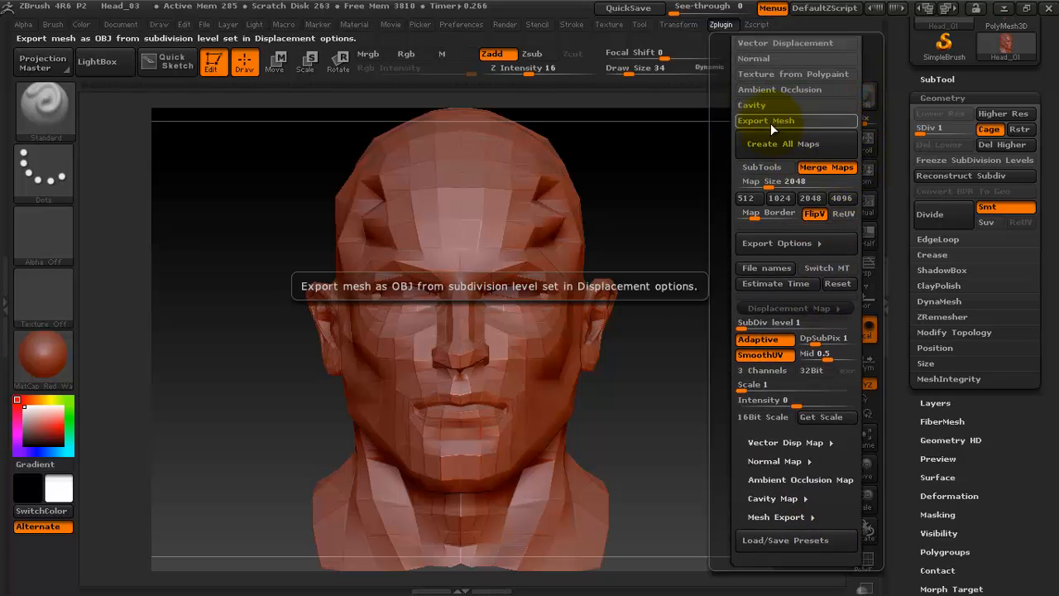
click(773, 121)
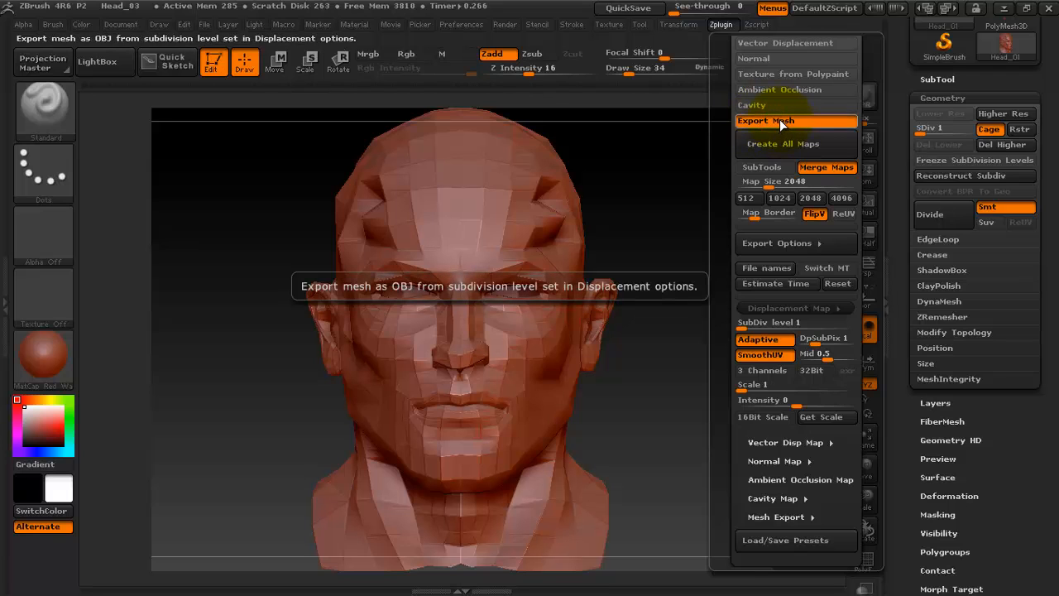
click(797, 145)
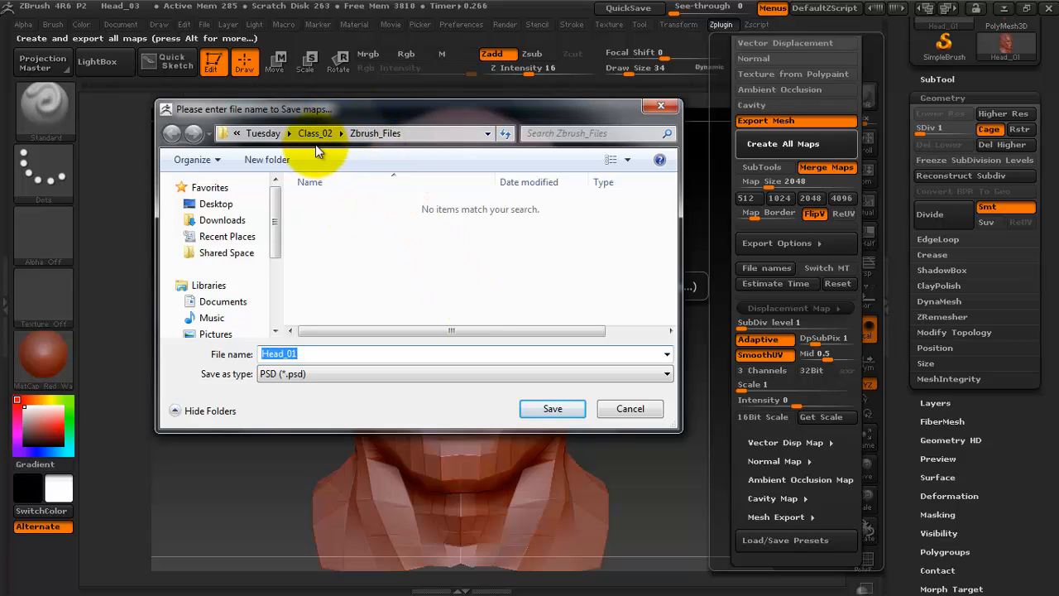
Step: Change the save location for the maps from Zbrush_Files to the Textures folder inside Class_02
right_click(400, 236)
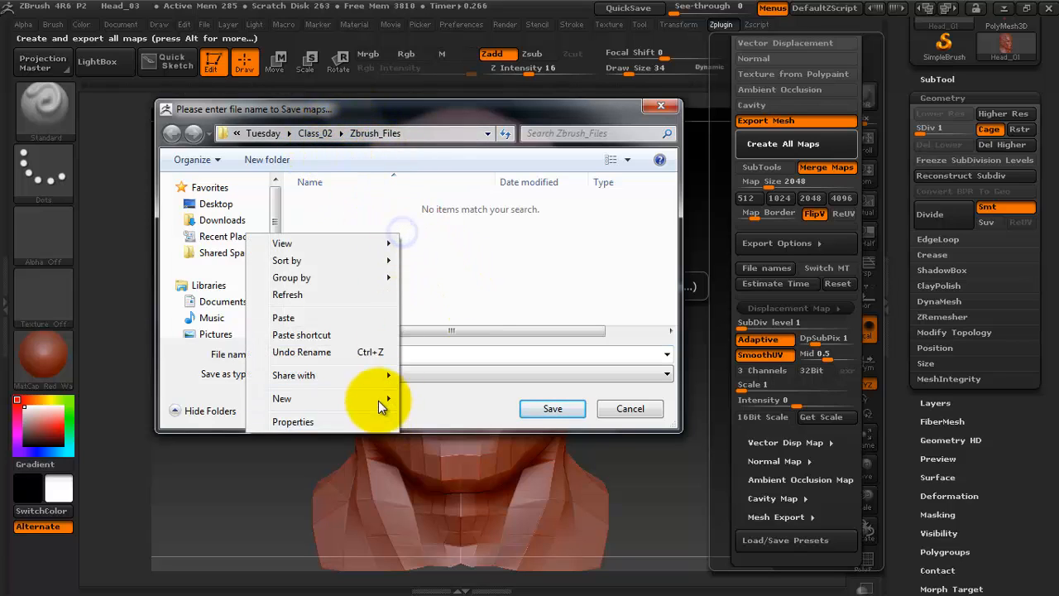
mouse_move(378, 399)
click(315, 134)
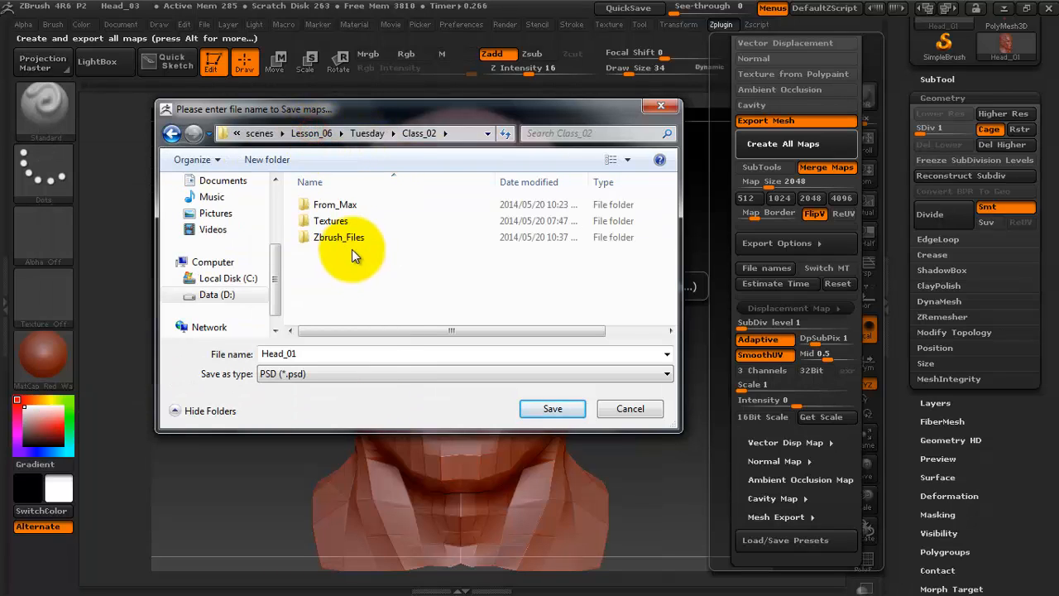
click(347, 224)
double_click(346, 224)
Step: Create a folder named Zbrush inside Textures and open it as the save location
right_click(448, 248)
mouse_move(396, 414)
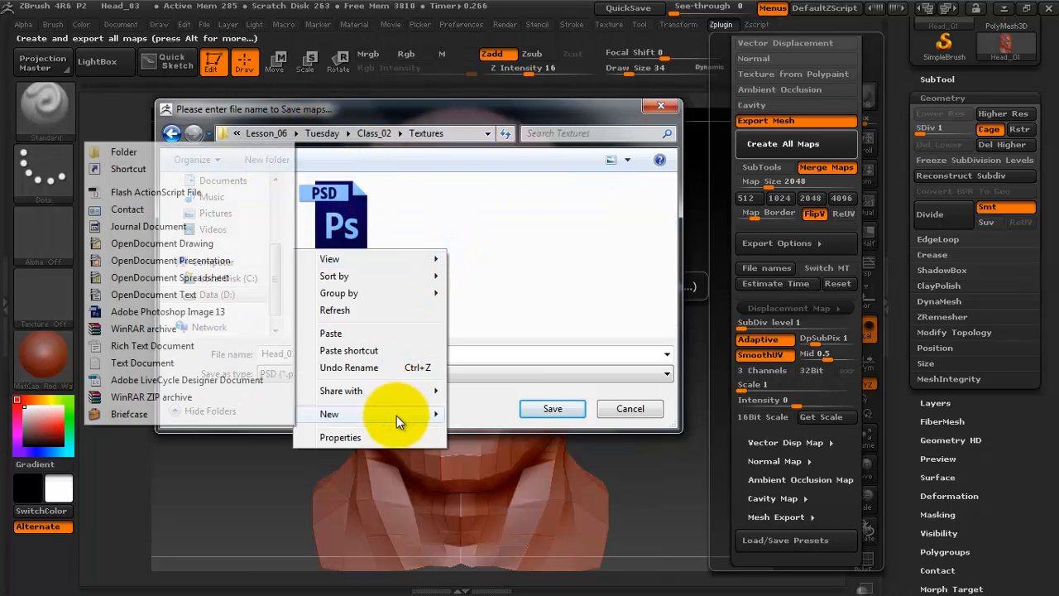
click(186, 154)
text(Z)
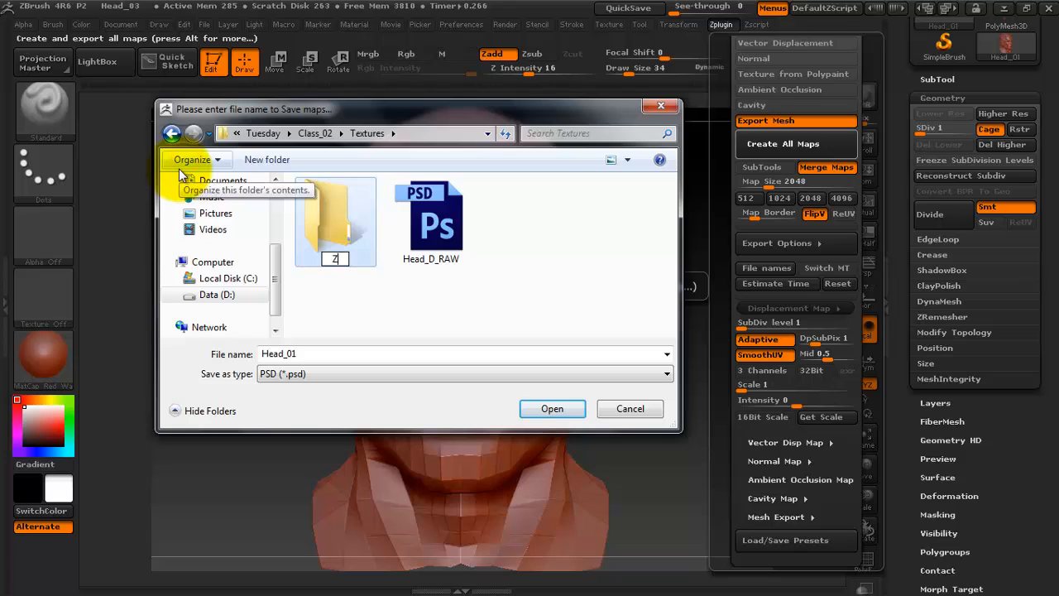
text(brush)
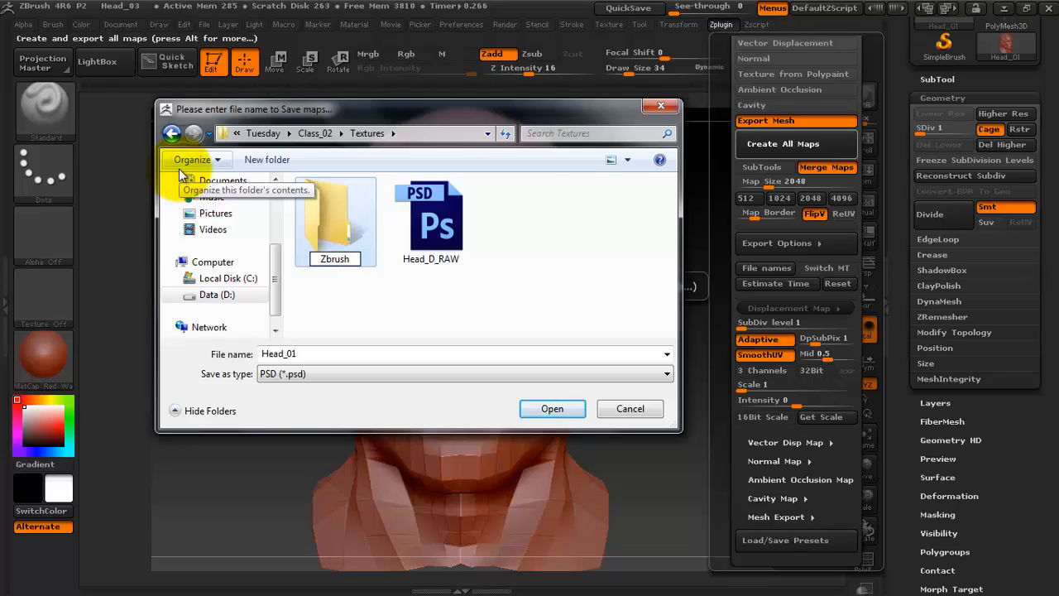
key(Return)
key(Return)
Step: Save the exported maps under the name Head_01 in PSD format
double_click(468, 353)
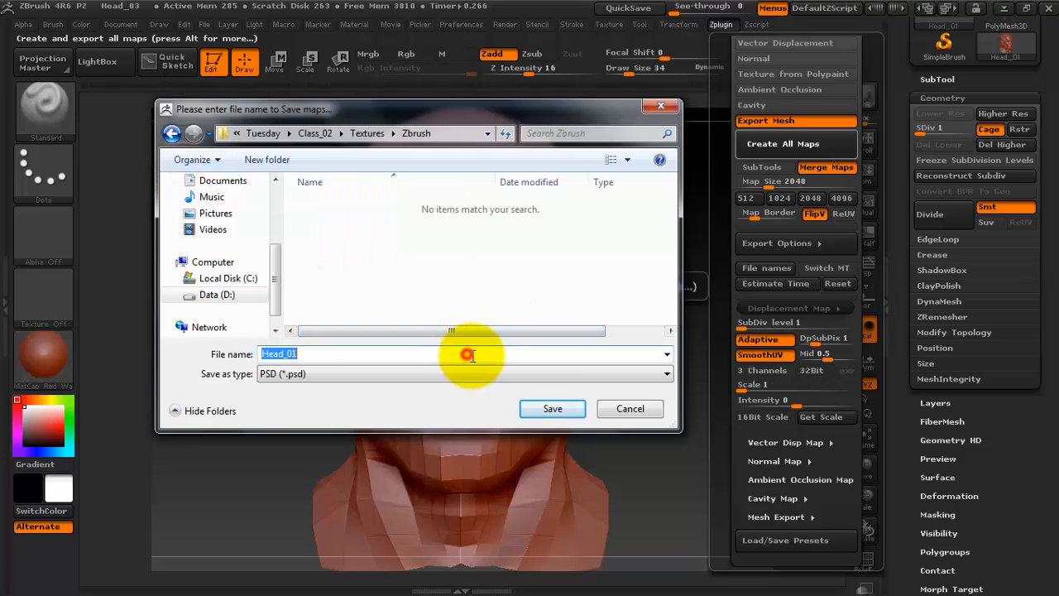
click(387, 379)
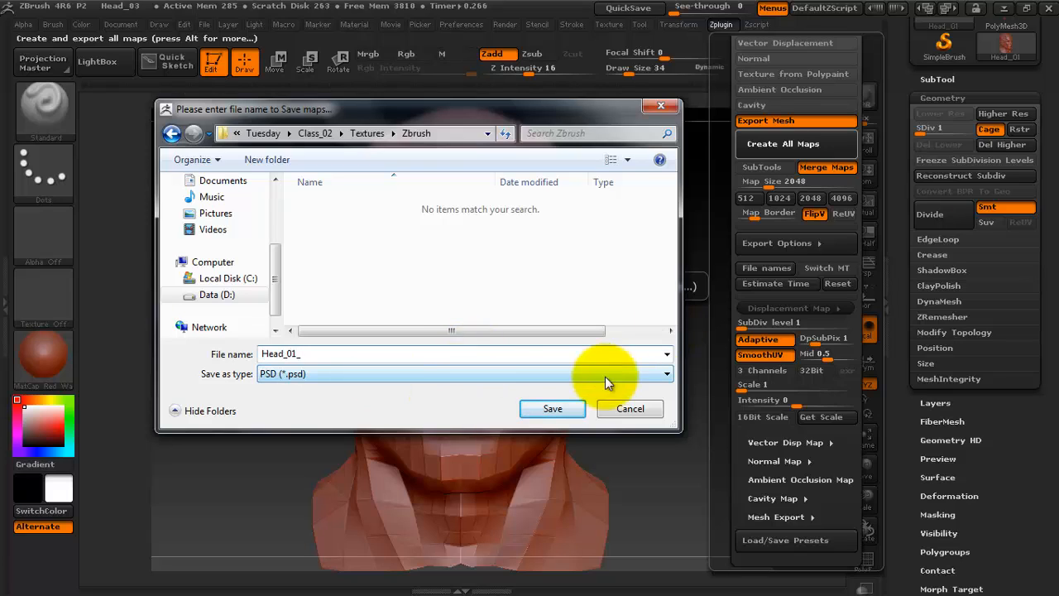
click(306, 354)
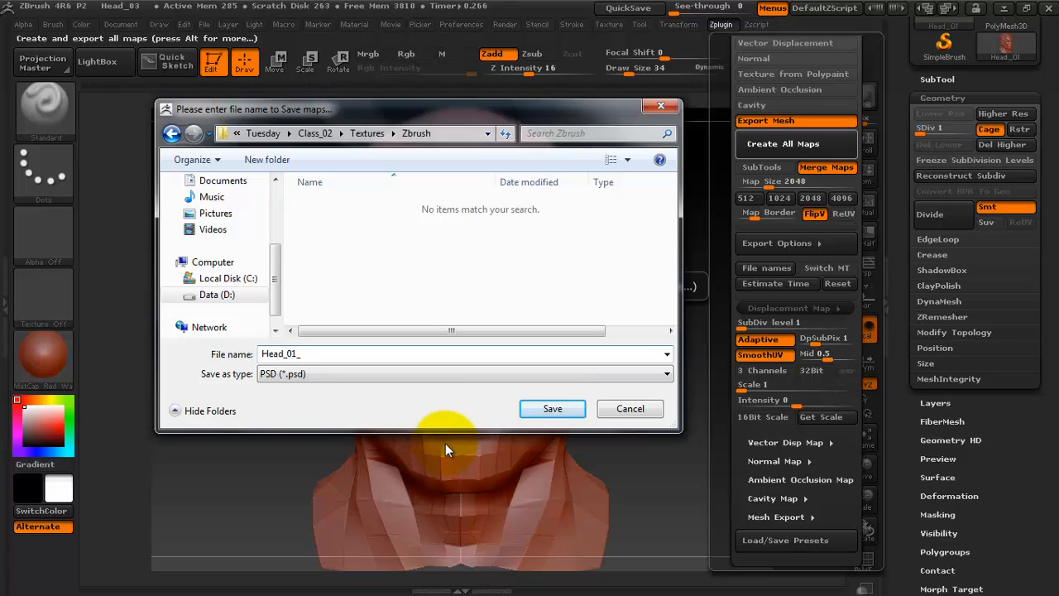
click(556, 408)
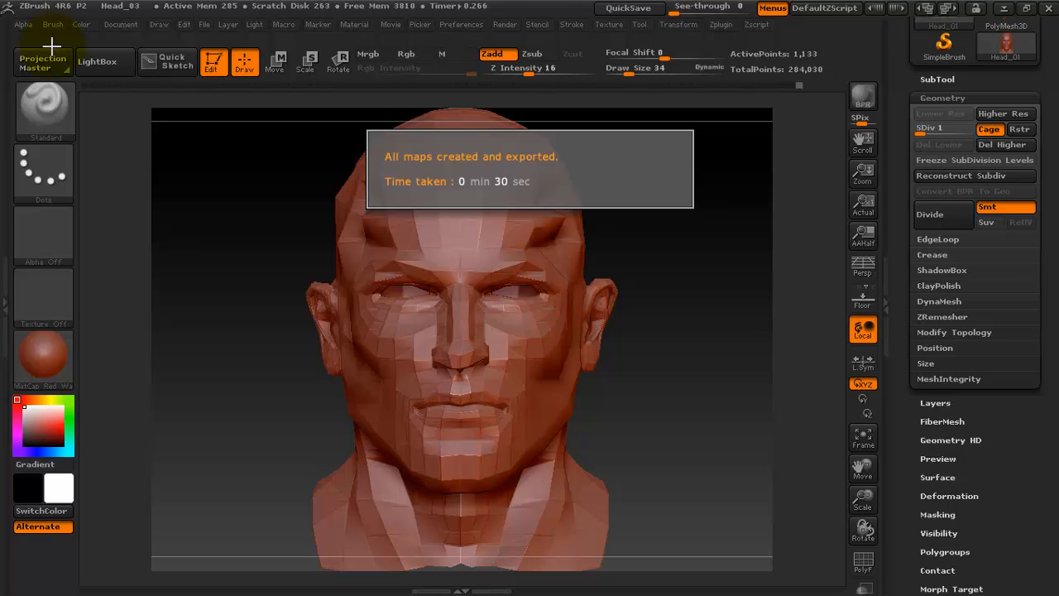
Step: Switch to Windows Explorer and browse drive D to the Module_02 folder inside 2014
click(68, 580)
double_click(245, 335)
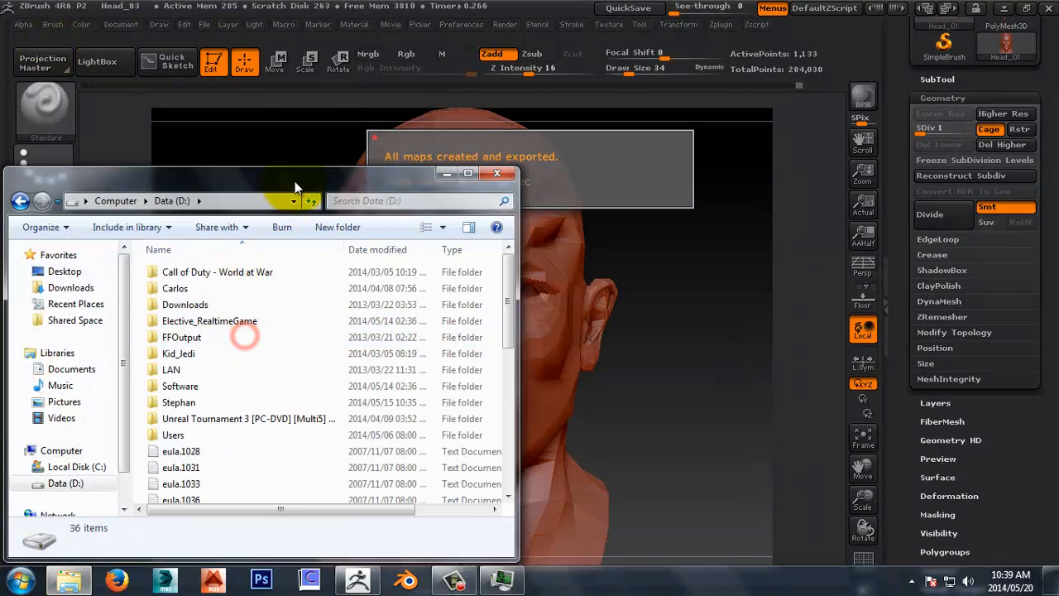
drag(295, 187, 665, 117)
double_click(567, 217)
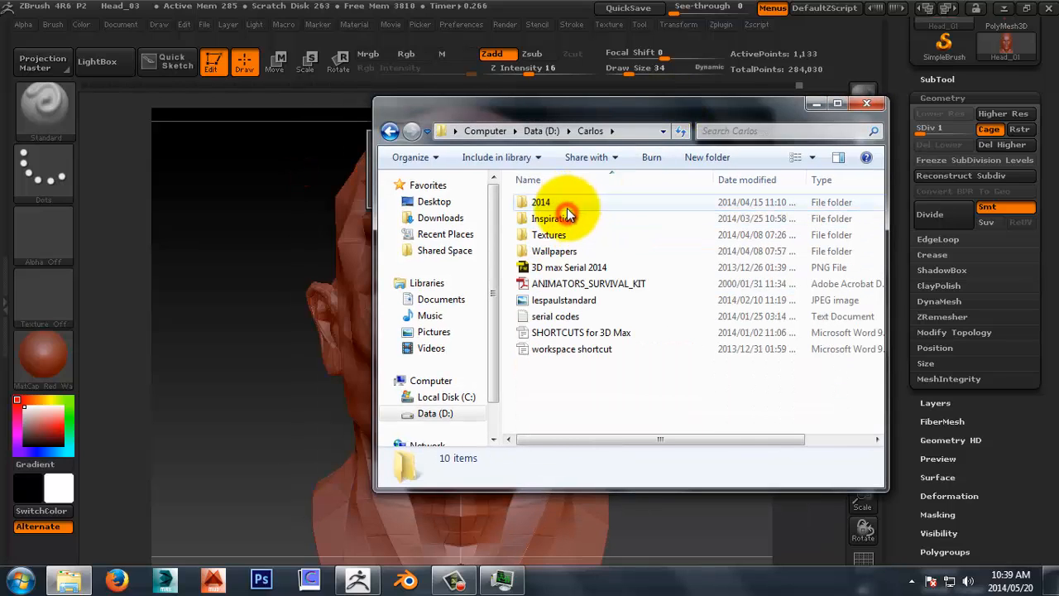
double_click(567, 202)
double_click(568, 234)
double_click(565, 219)
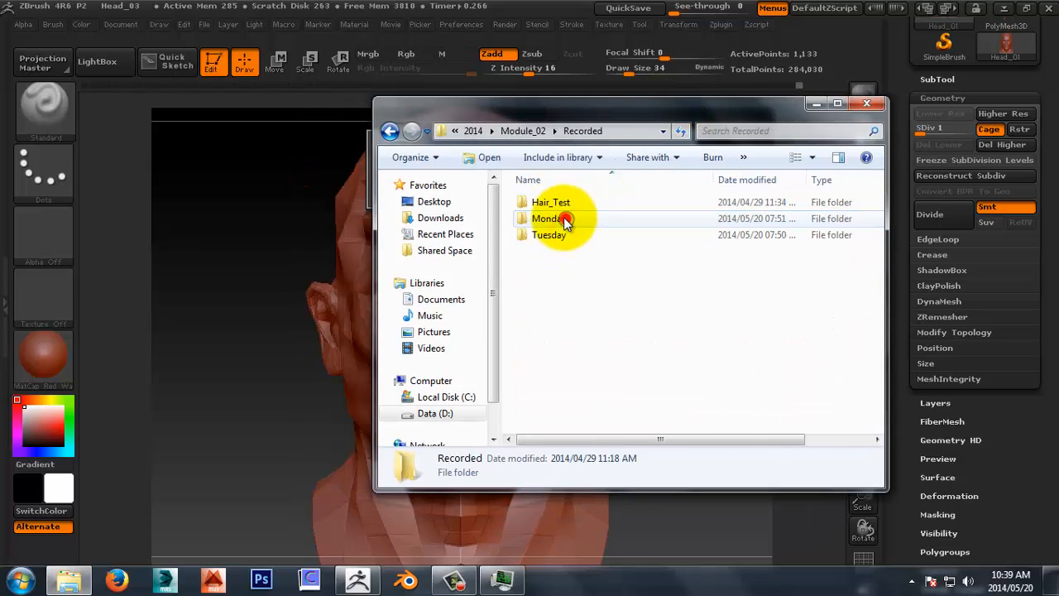
click(389, 130)
Step: Browse from Module_02 through 3ds Max, scenes, Lesson_06 and Tuesday to the Class_02 folder
double_click(554, 201)
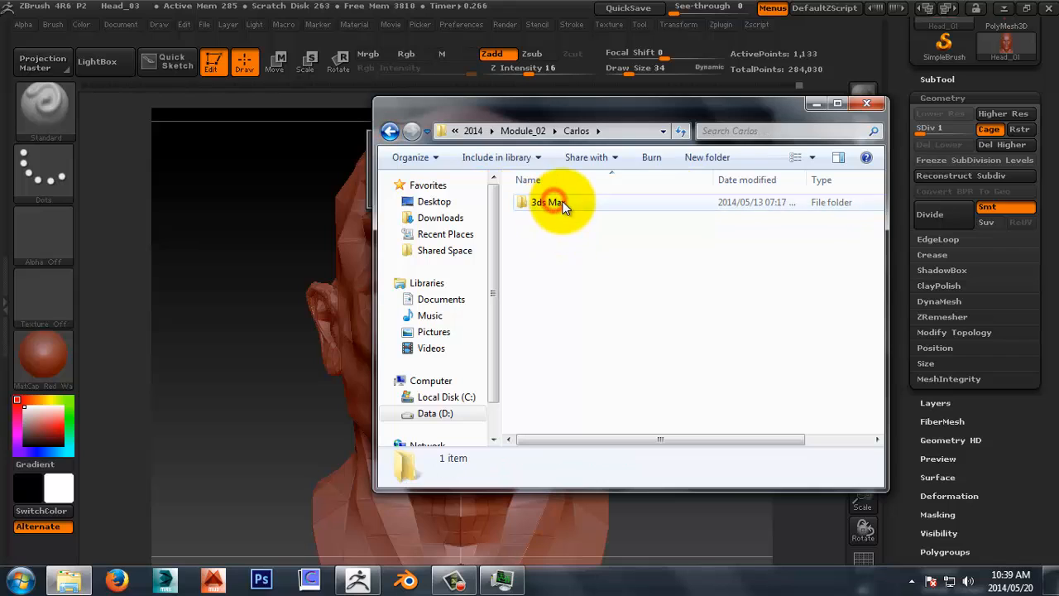
double_click(560, 204)
double_click(574, 418)
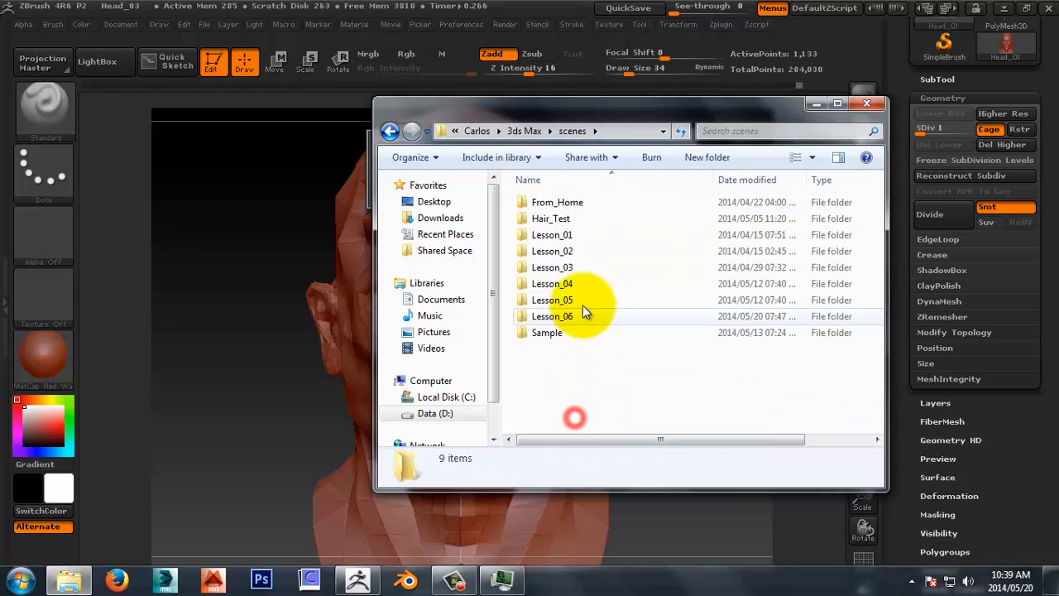
double_click(577, 315)
double_click(568, 220)
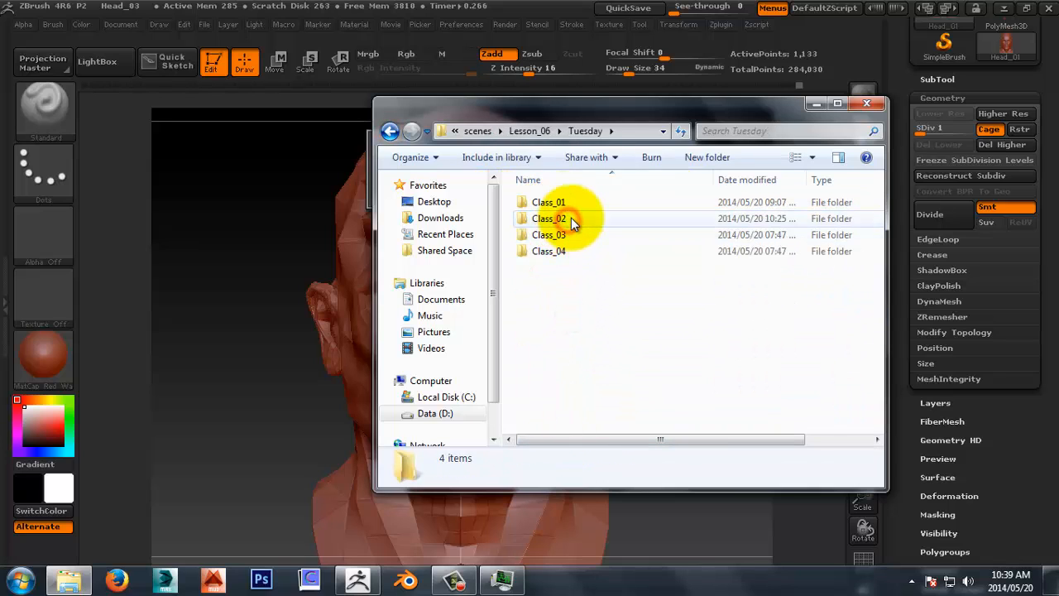
double_click(573, 220)
Step: Open the Zbrush folder inside Class_02's Textures folder to find the exported files
click(583, 219)
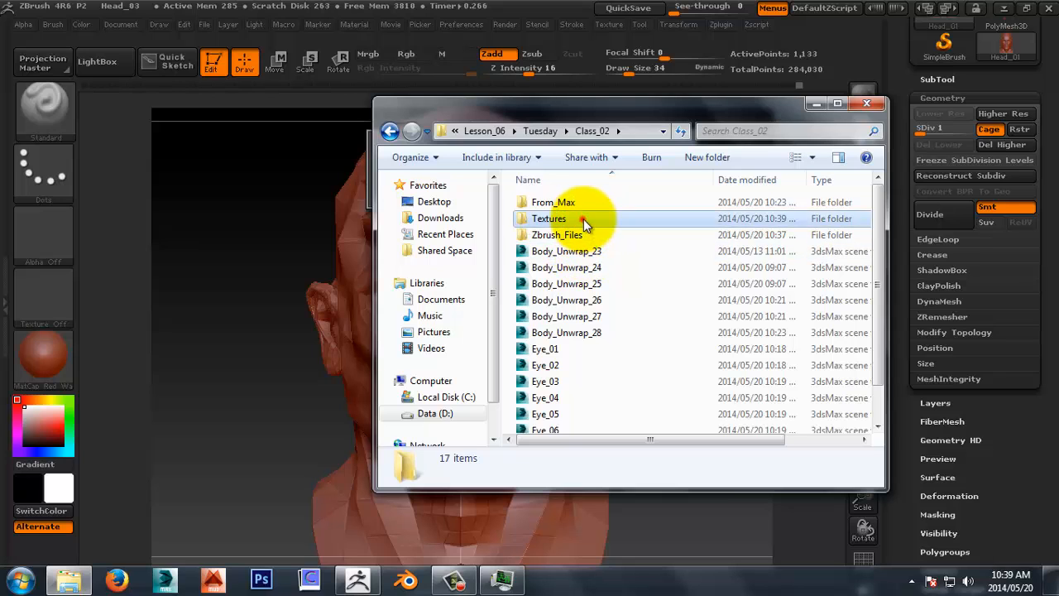
double_click(583, 219)
click(394, 131)
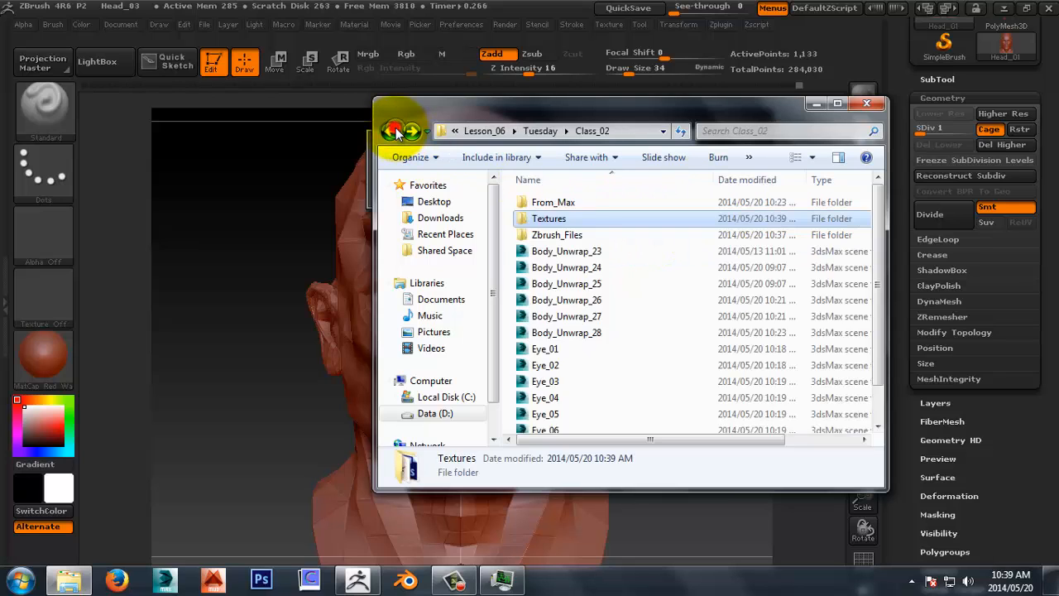
click(395, 131)
double_click(562, 218)
double_click(561, 218)
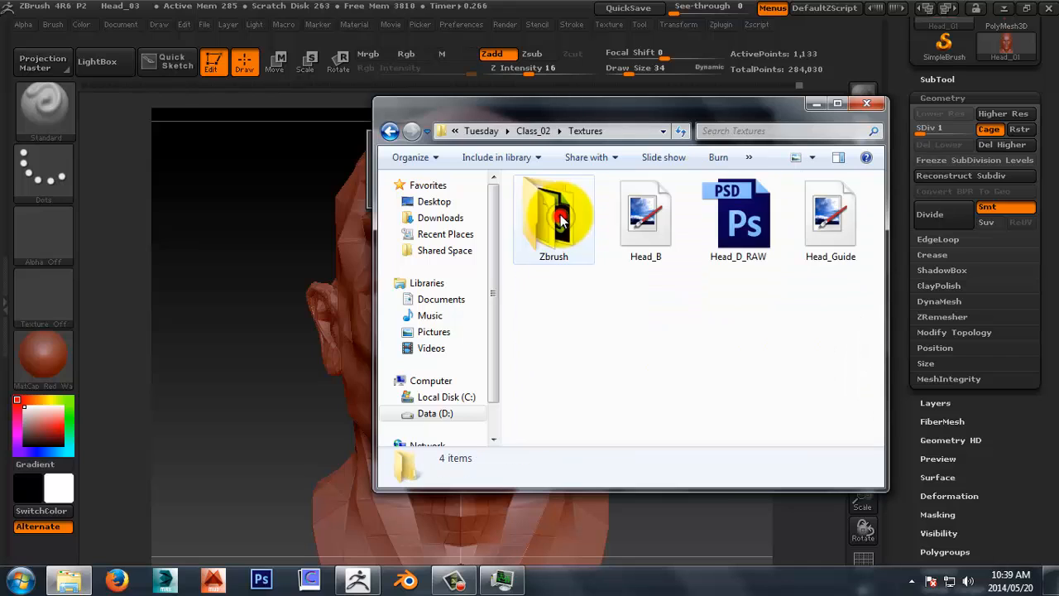
double_click(558, 217)
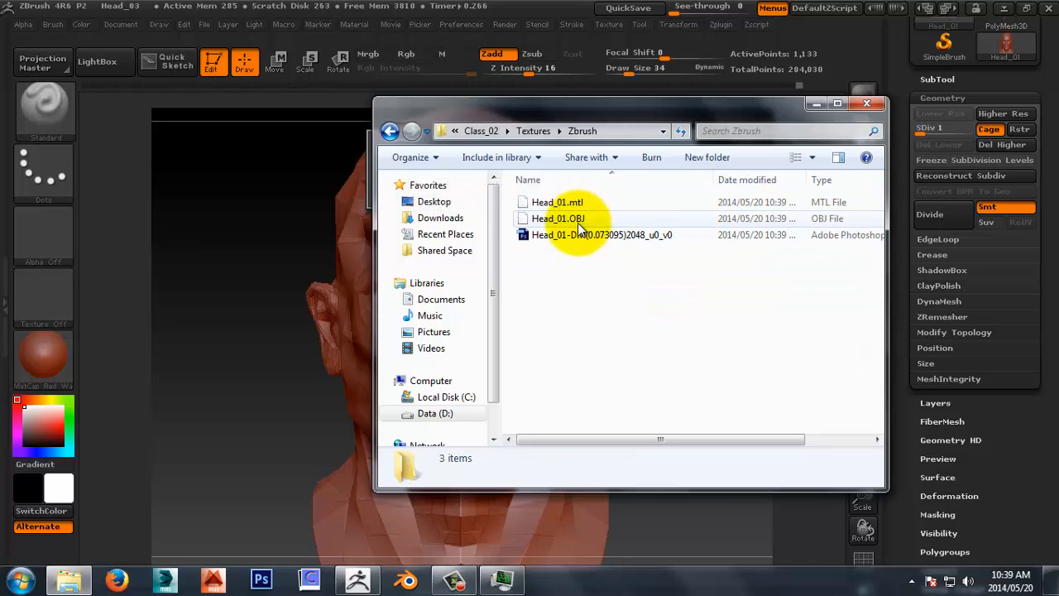
Step: Open the displacement file Head_01-DM(0.073095)2048_u0_v0 in Photoshop and continue the trial
click(584, 237)
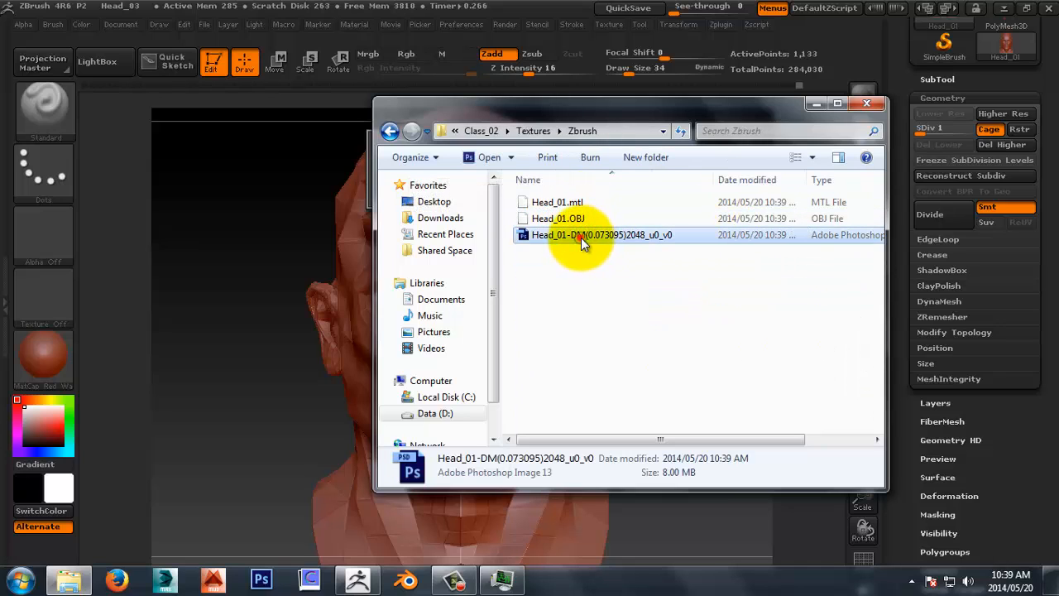
double_click(581, 236)
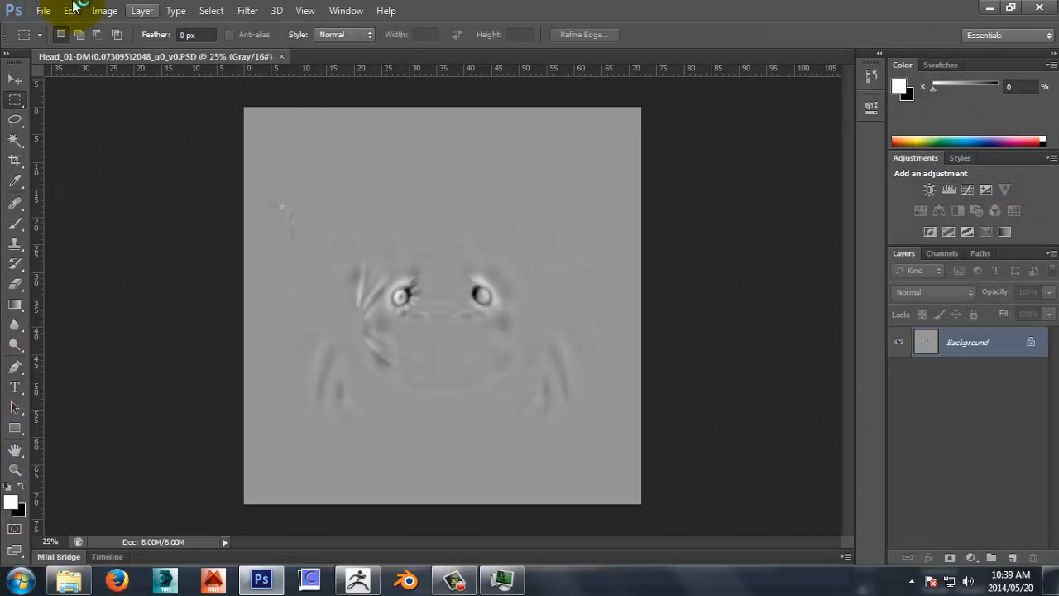
click(15, 79)
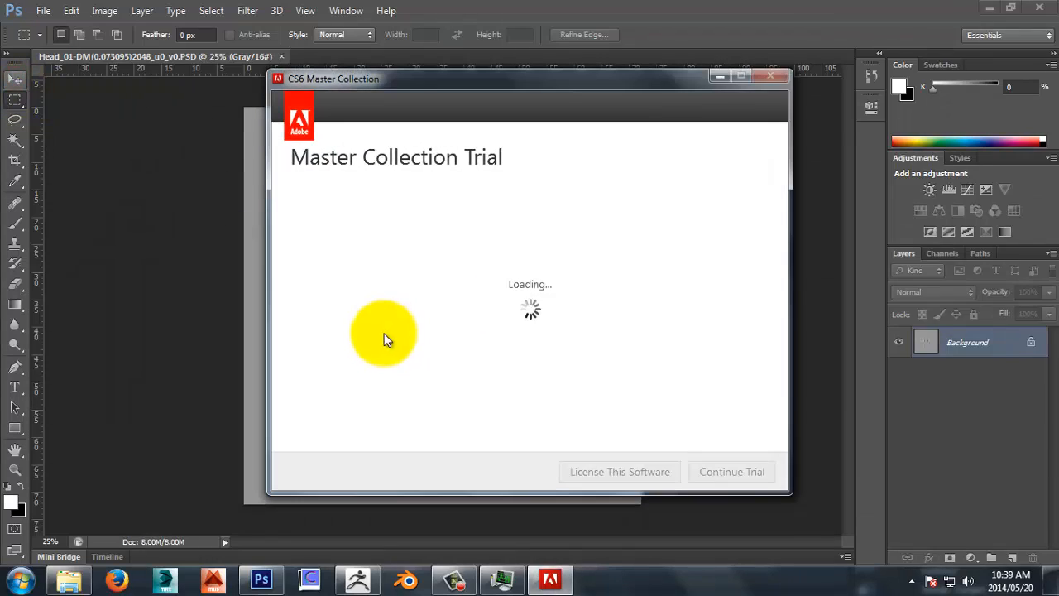
click(728, 472)
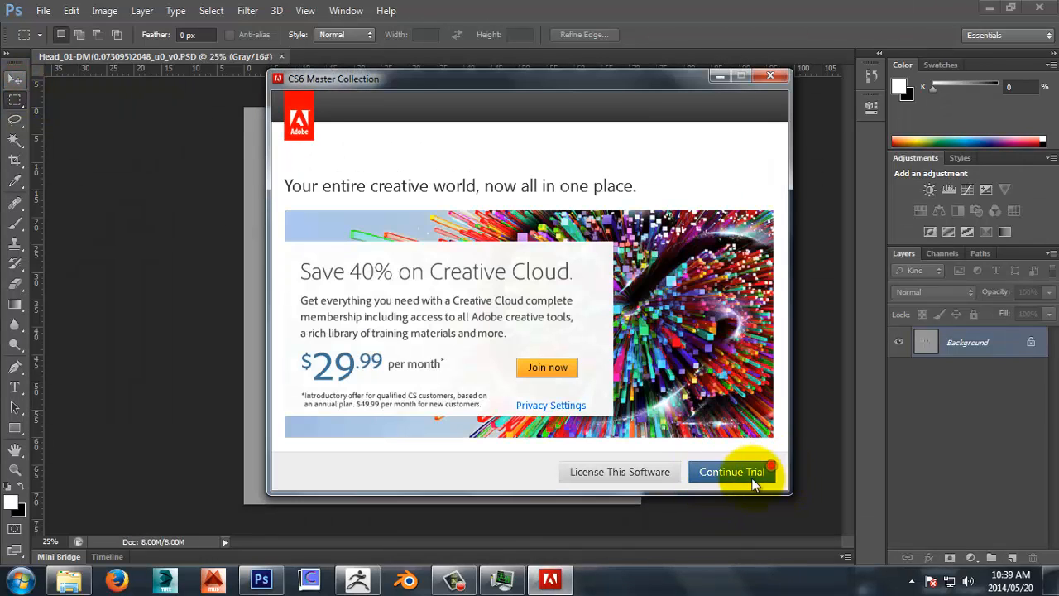
Step: Examine the displacement map's detail around the eyes at 100% zoom
key(ctrl+plus)
key(ctrl+plus)
key(ctrl+plus)
key(ctrl+plus)
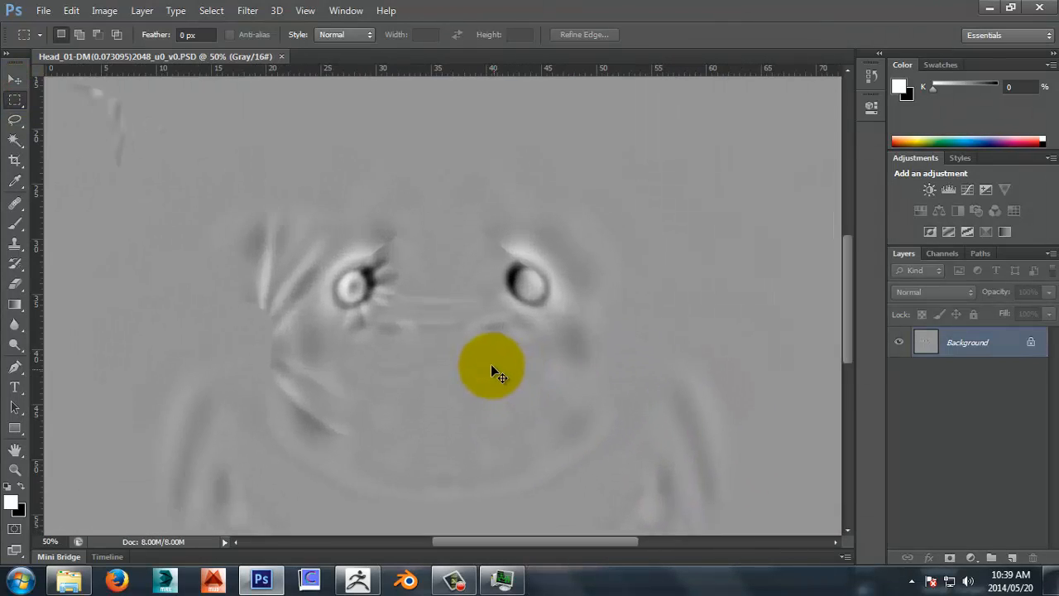
drag(531, 326, 546, 146)
drag(515, 239, 574, 350)
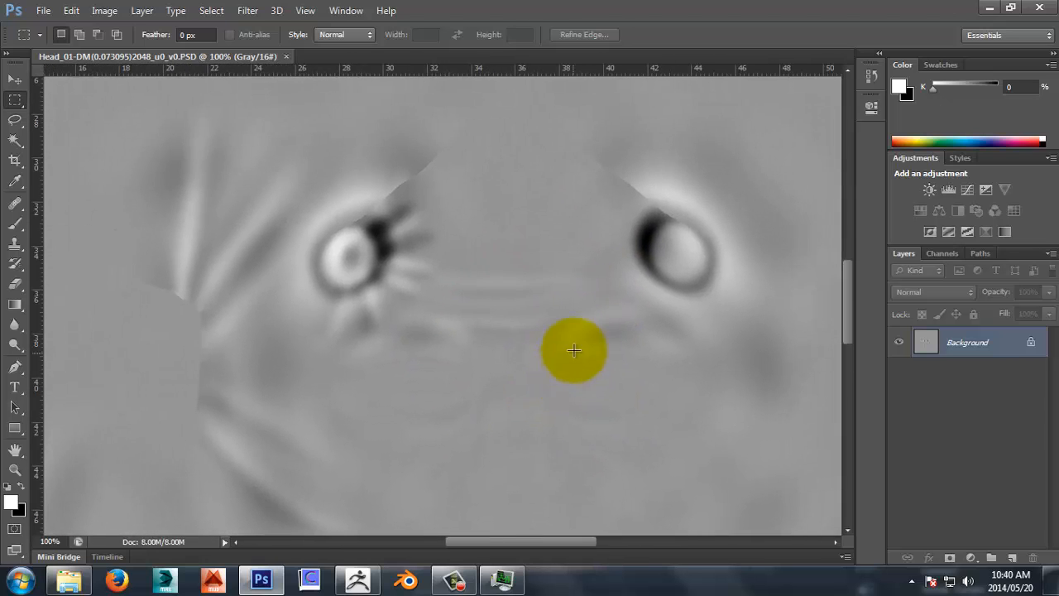
Step: Set the foreground colour to mid-grey with RGB values 128, 128, 128
click(10, 502)
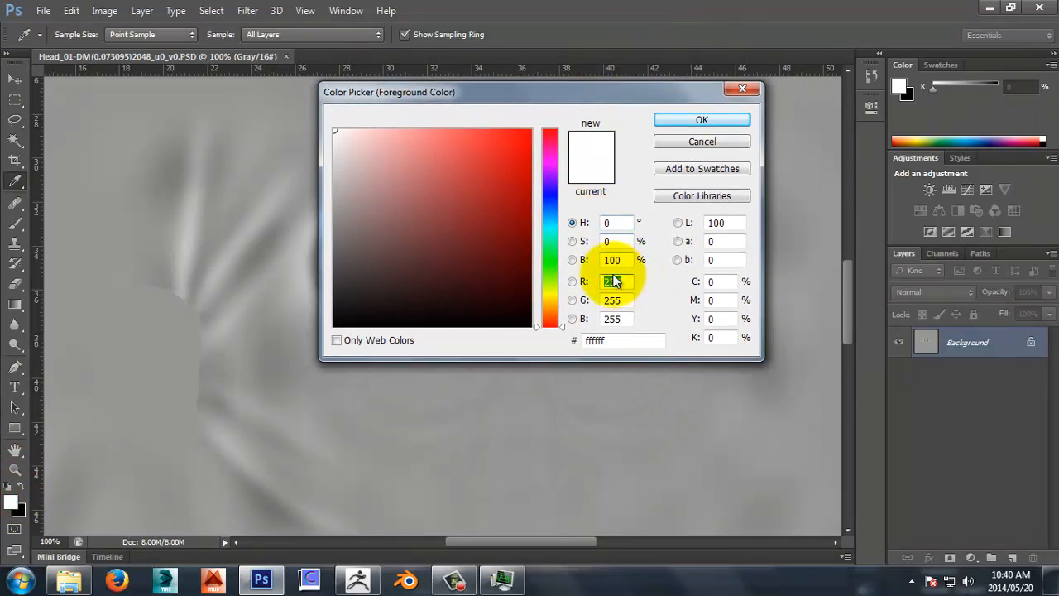
text(2)
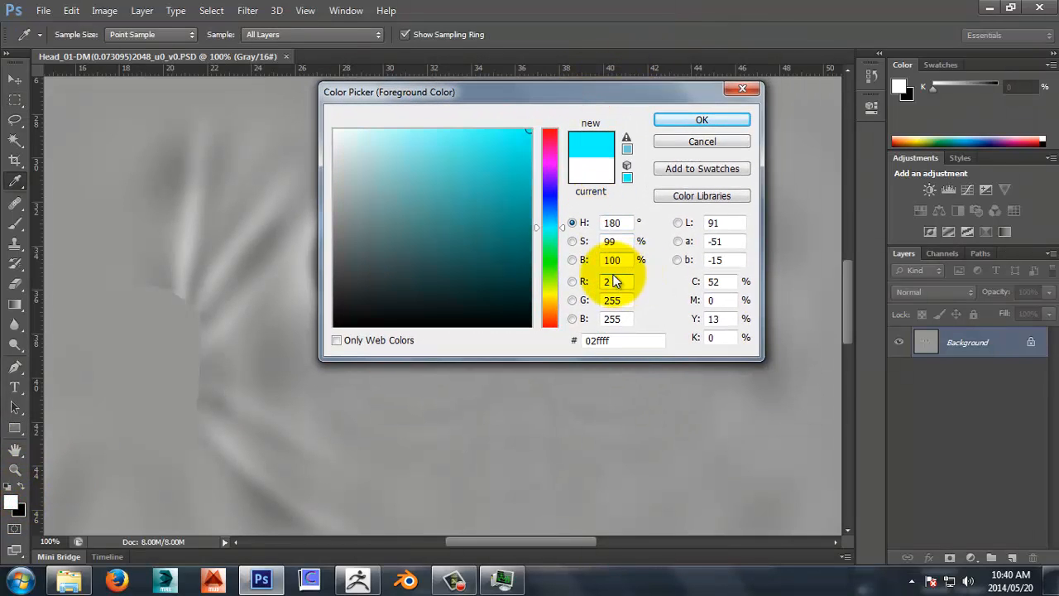
key(BackSpace)
text(125)
key(BackSpace)
text(8)
key(Tab)
text(128)
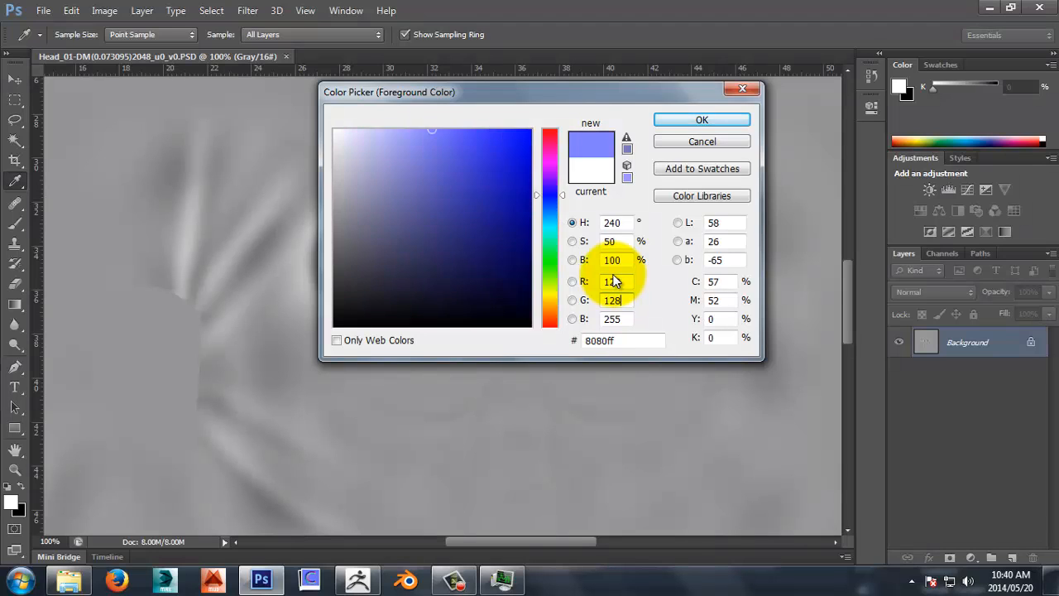
key(Tab)
text(128)
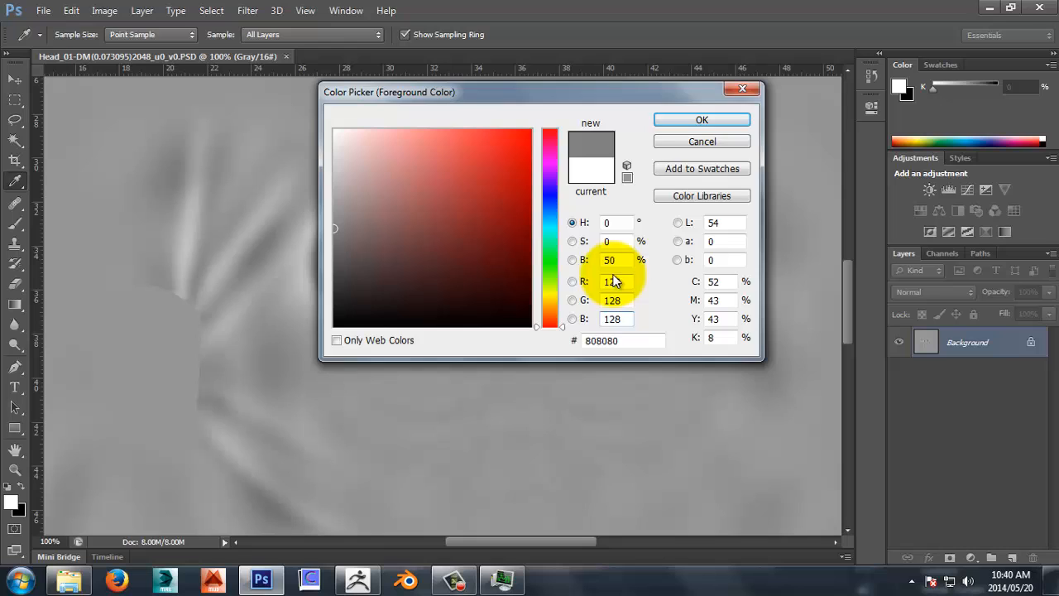
click(702, 119)
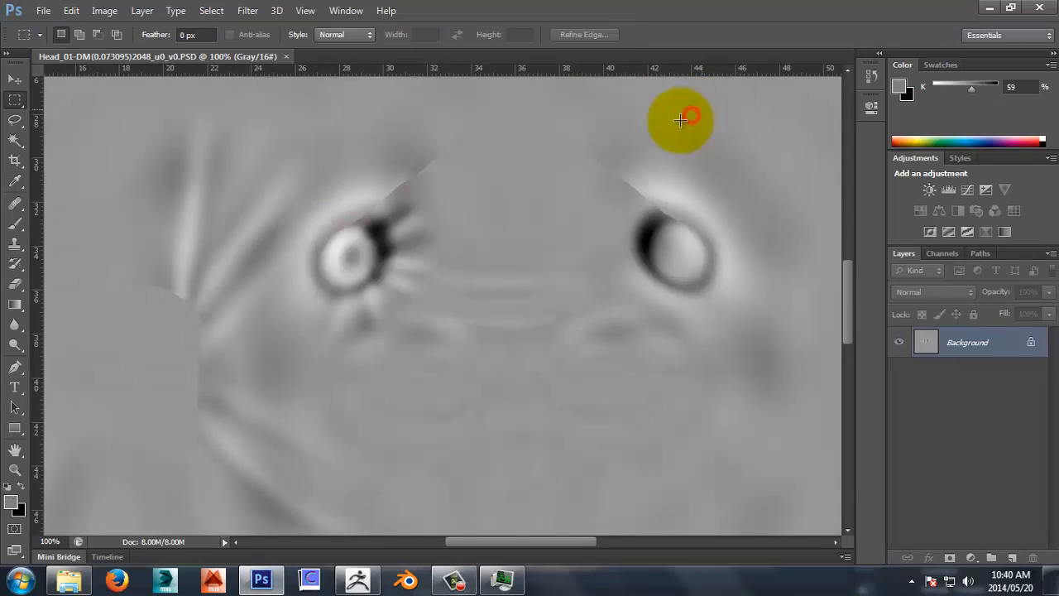
Step: On a new layer, fill a rectangular patch above one eye with the foreground grey, deselect it and compare it with the map
click(1012, 558)
drag(294, 100, 410, 198)
key(shift+F5)
key(Return)
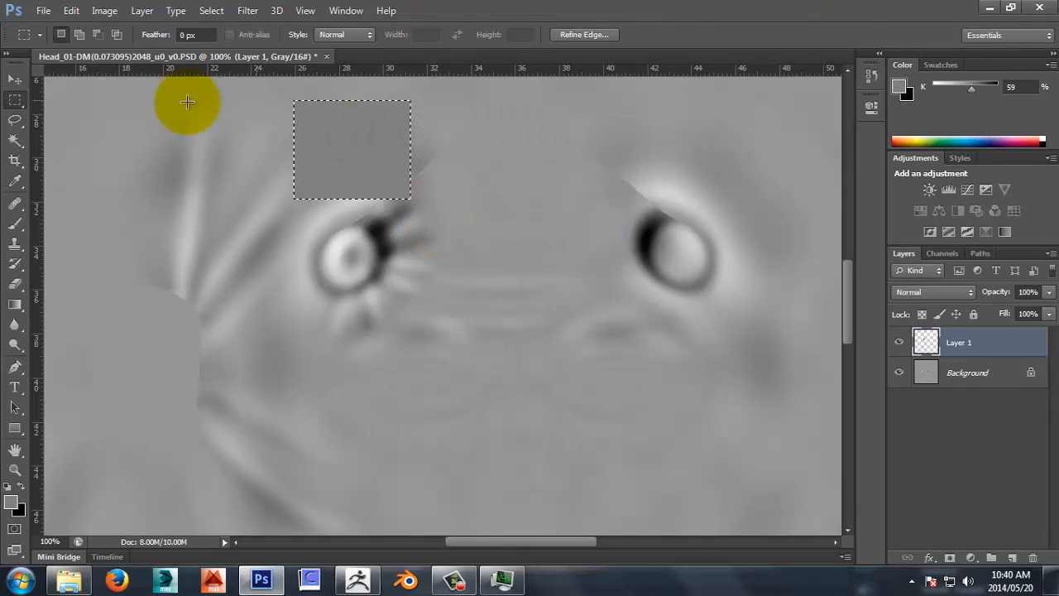
click(16, 78)
key(ctrl+d)
drag(412, 169, 383, 273)
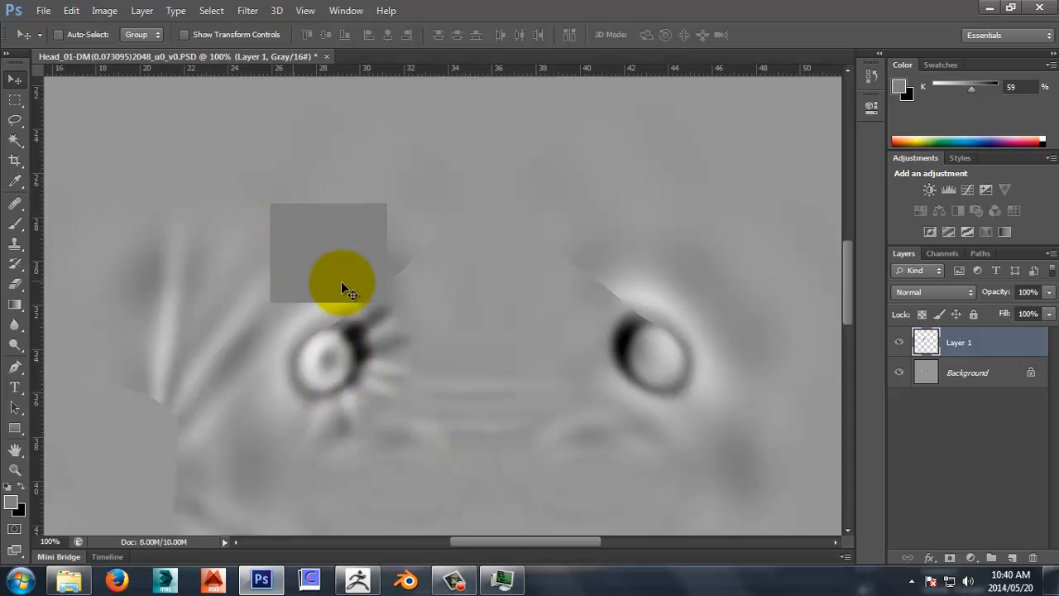
drag(426, 321, 438, 267)
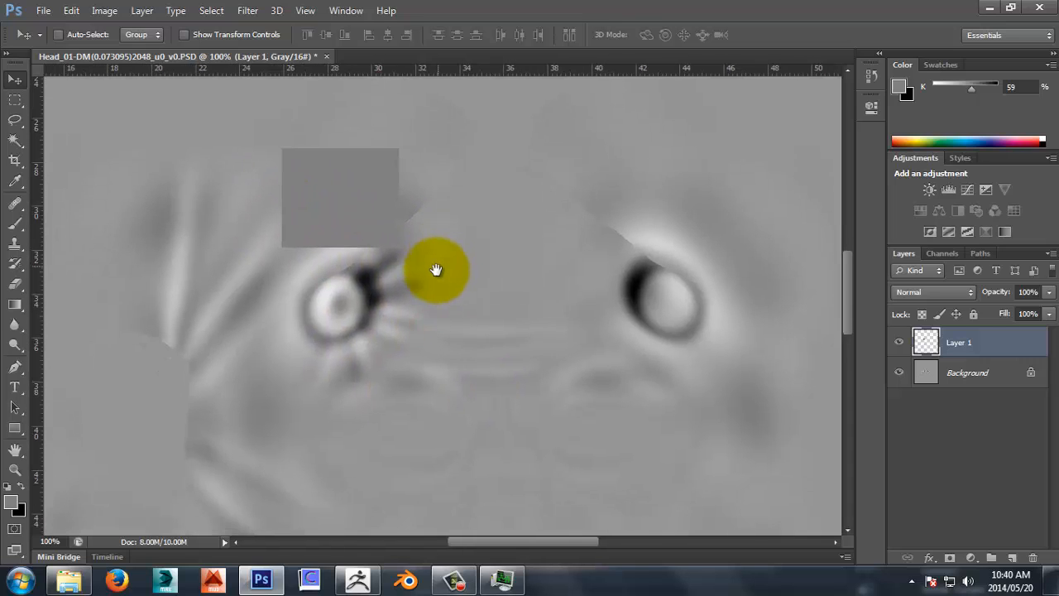
Step: Delete the grey test layer, check the map around the eyes and quit Photoshop without saving the changes
click(1034, 560)
key(Return)
drag(685, 284, 745, 63)
drag(728, 198, 438, 430)
drag(582, 225, 775, 426)
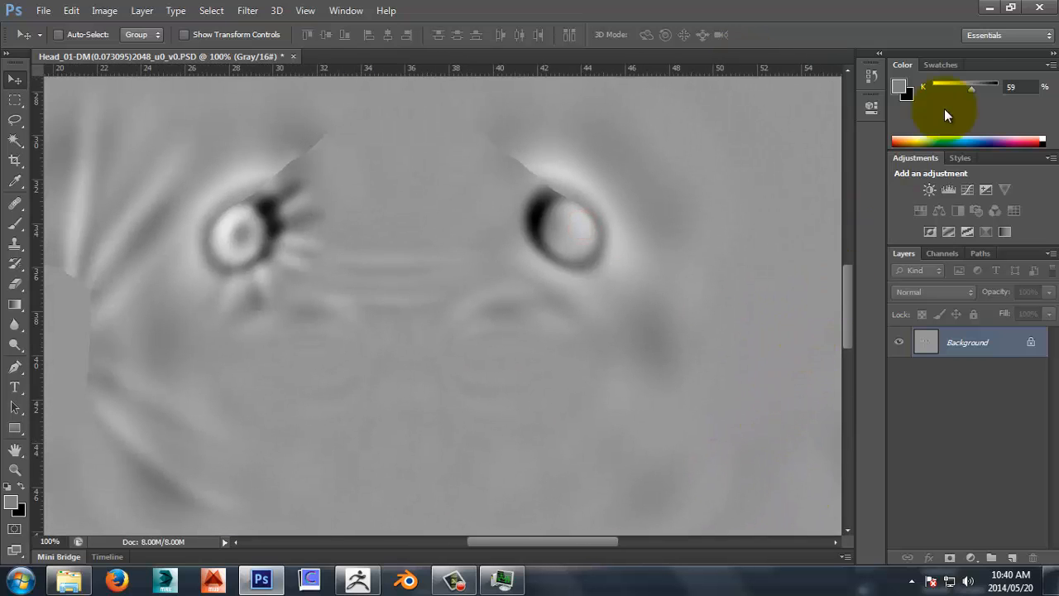
click(1039, 8)
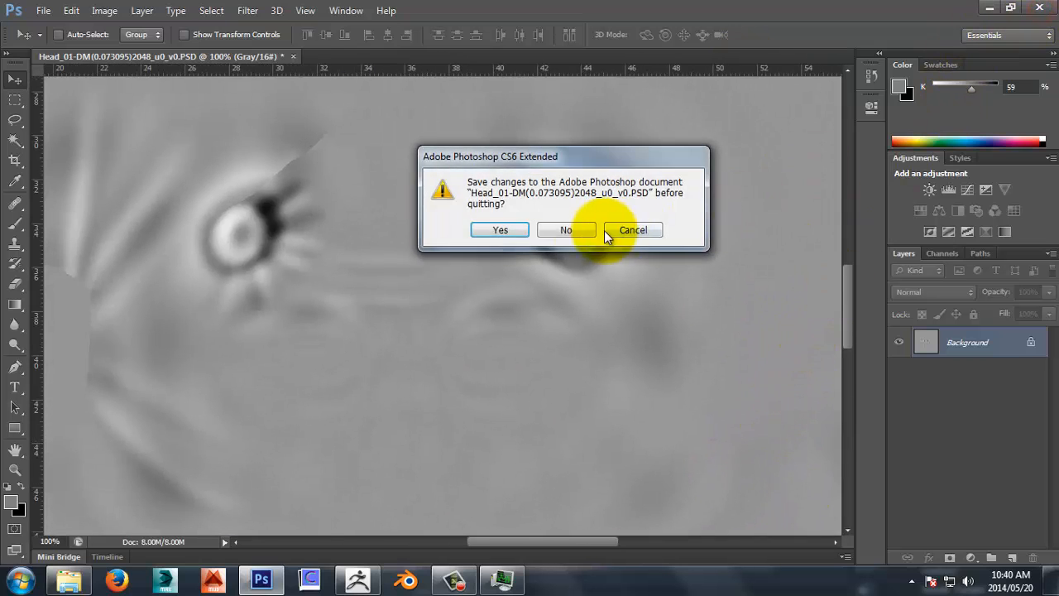
click(576, 231)
click(723, 303)
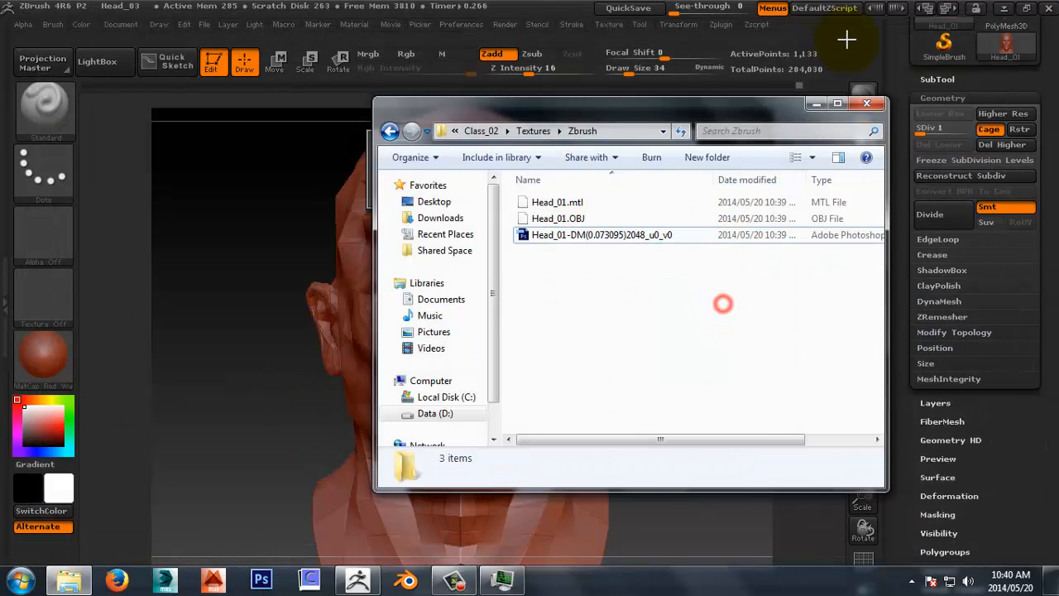
Step: Send the head from ZBrush to 3ds Max with GoZ, continuing past the information notice
click(847, 40)
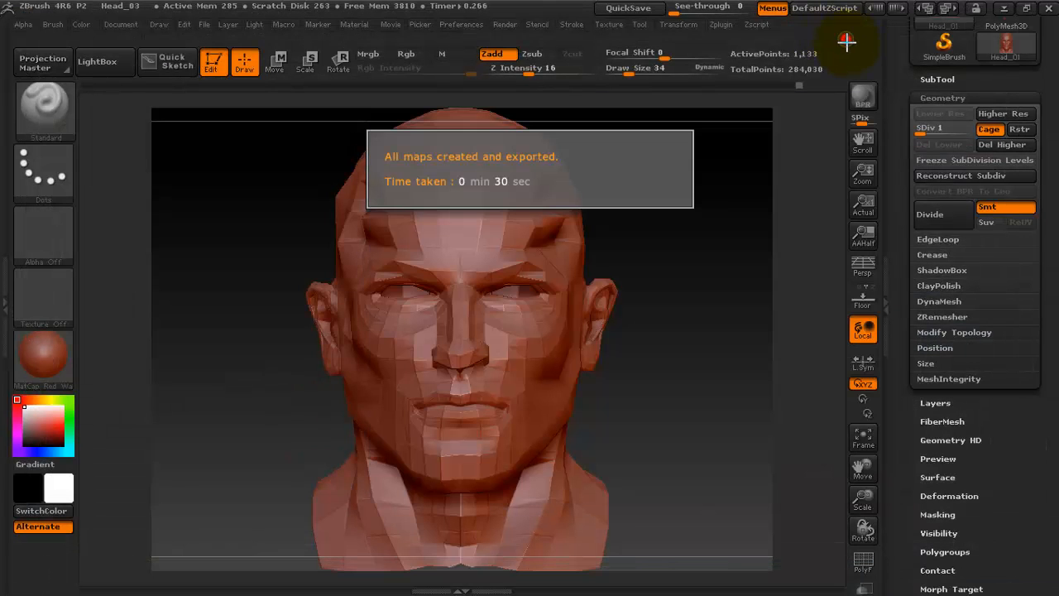
click(641, 24)
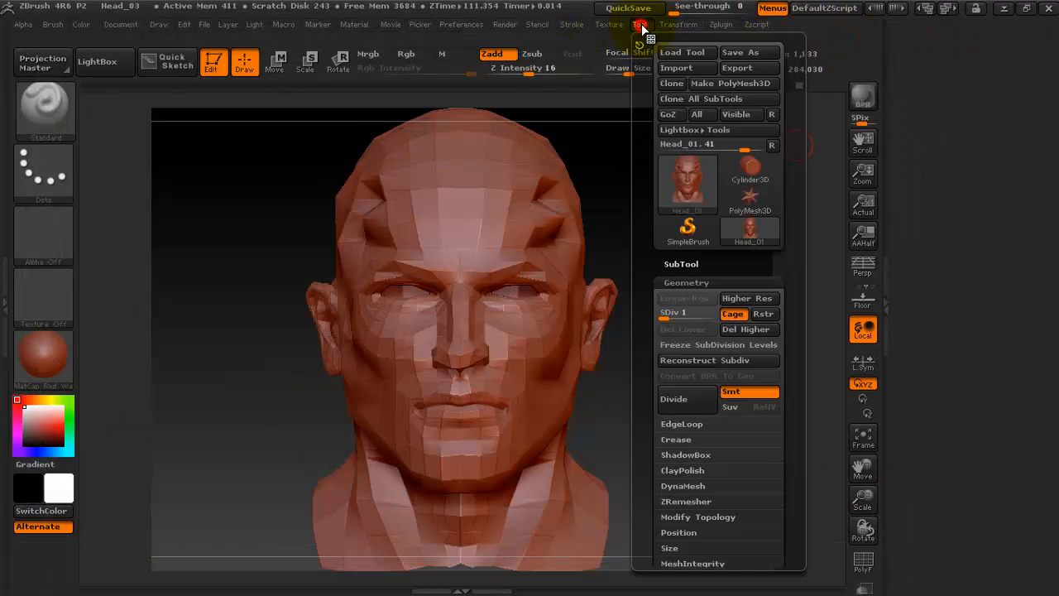
click(679, 116)
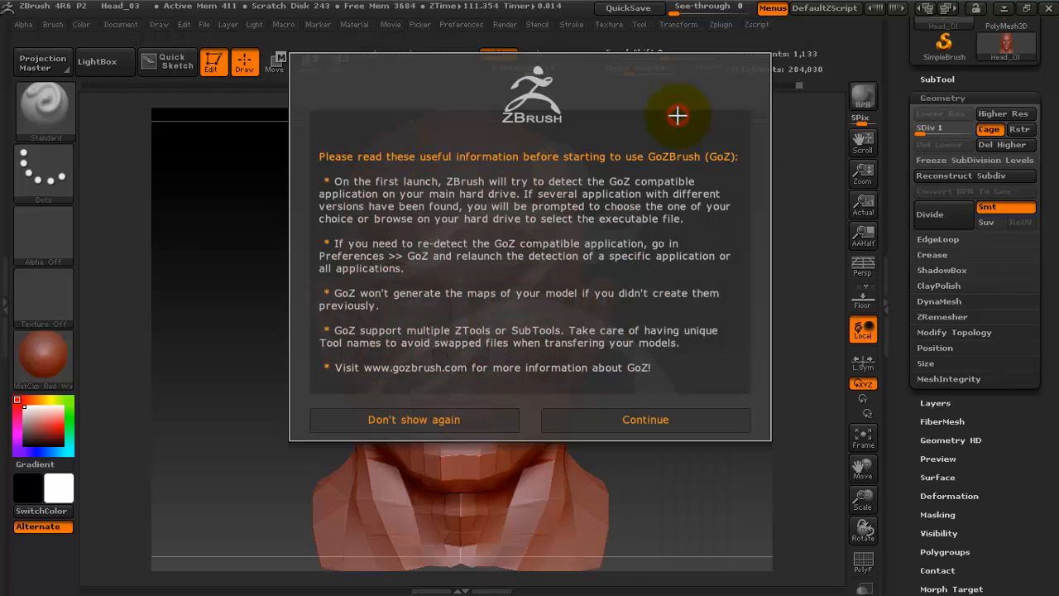
click(652, 420)
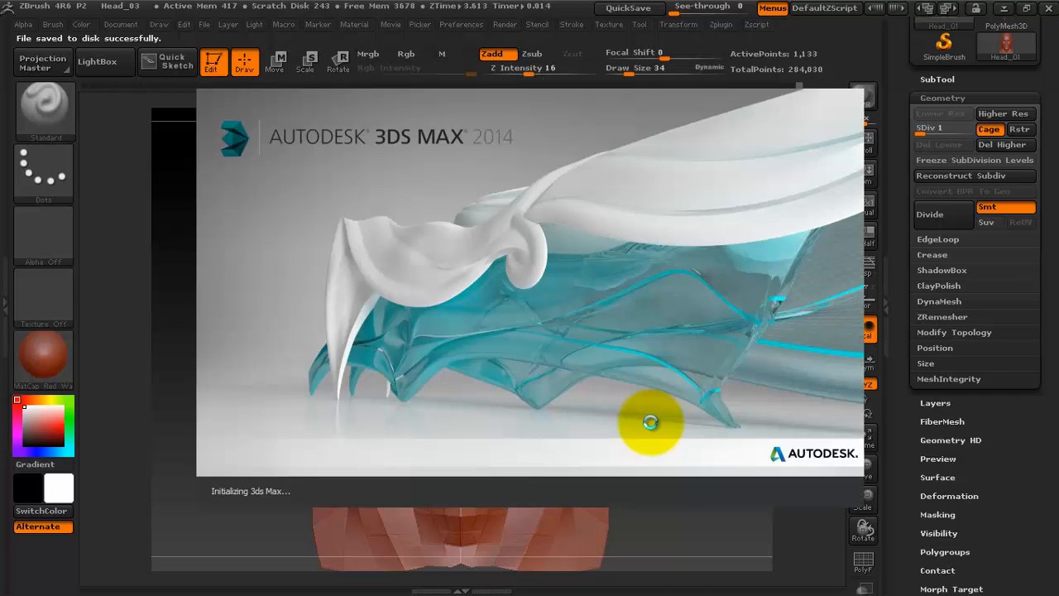
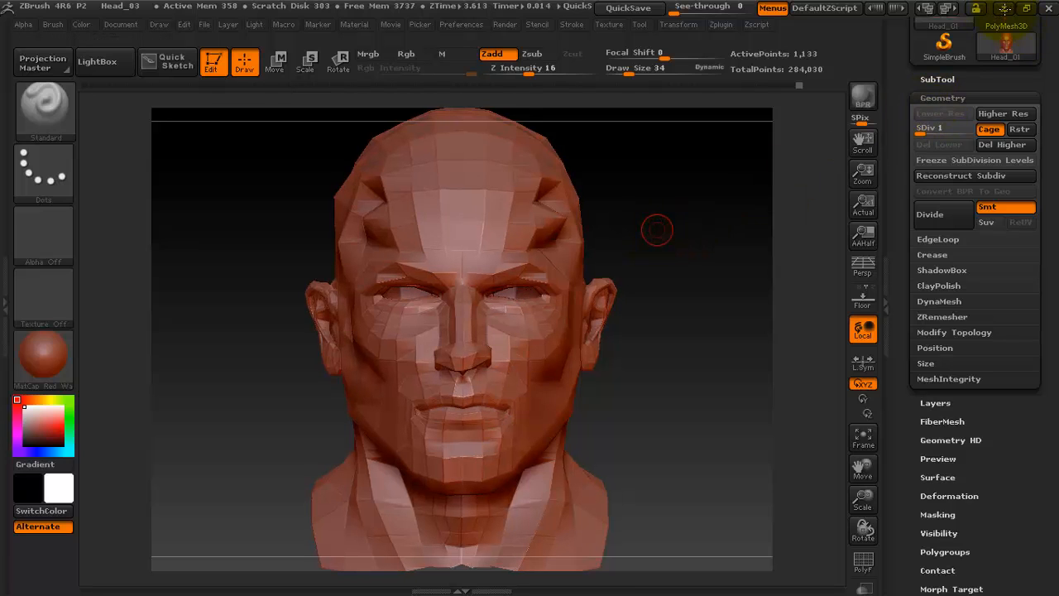
Step: Minimize ZBrush and close the Zbrush folder window
click(1004, 9)
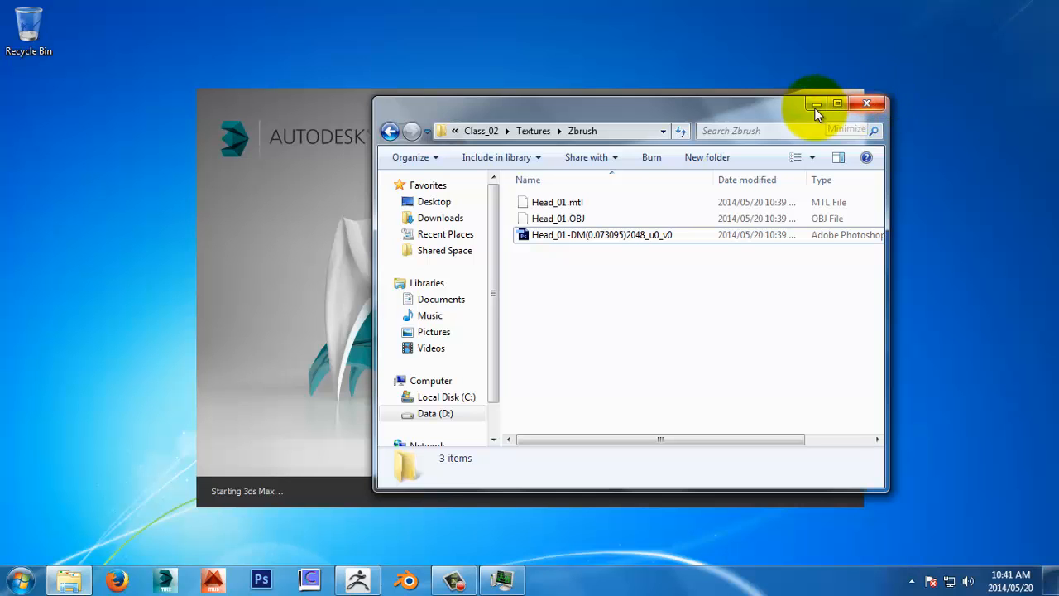
click(869, 103)
right_click(730, 5)
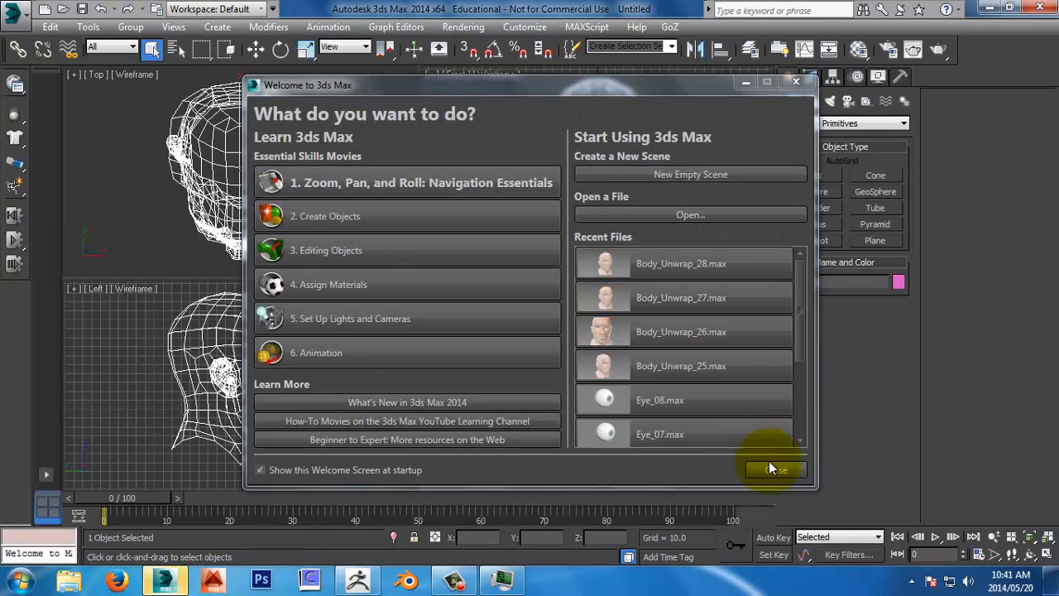
Step: Dismiss the 3ds Max welcome screen and show the transferred head in a maximized Perspective viewport
click(775, 469)
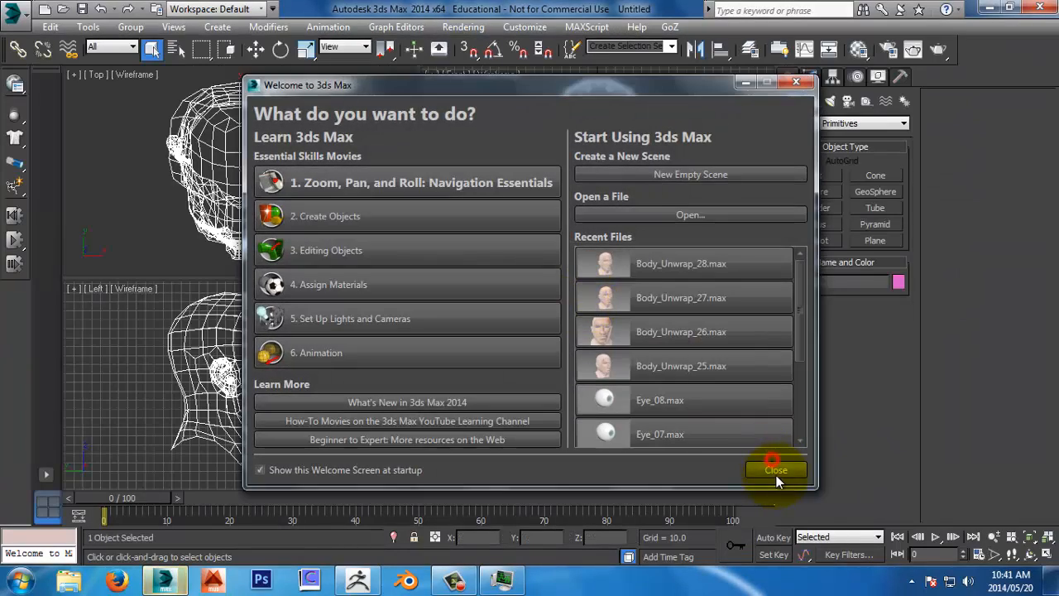
key(alt+w)
alt+middle_drag(669, 302, 632, 281)
Step: Open the Material Editor and pick the head's material into the first sample slot
key(m)
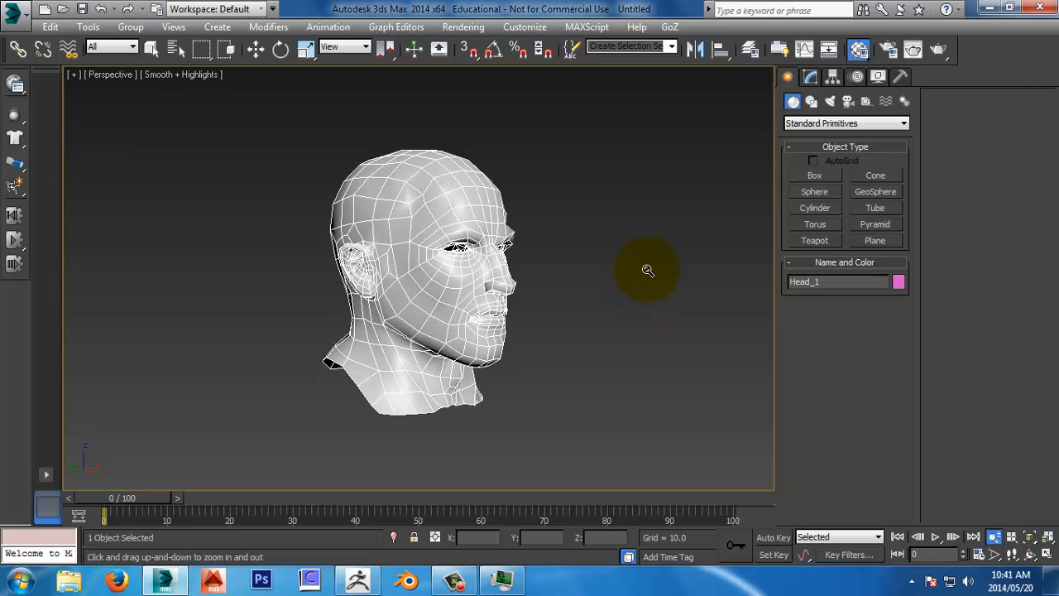
click(797, 317)
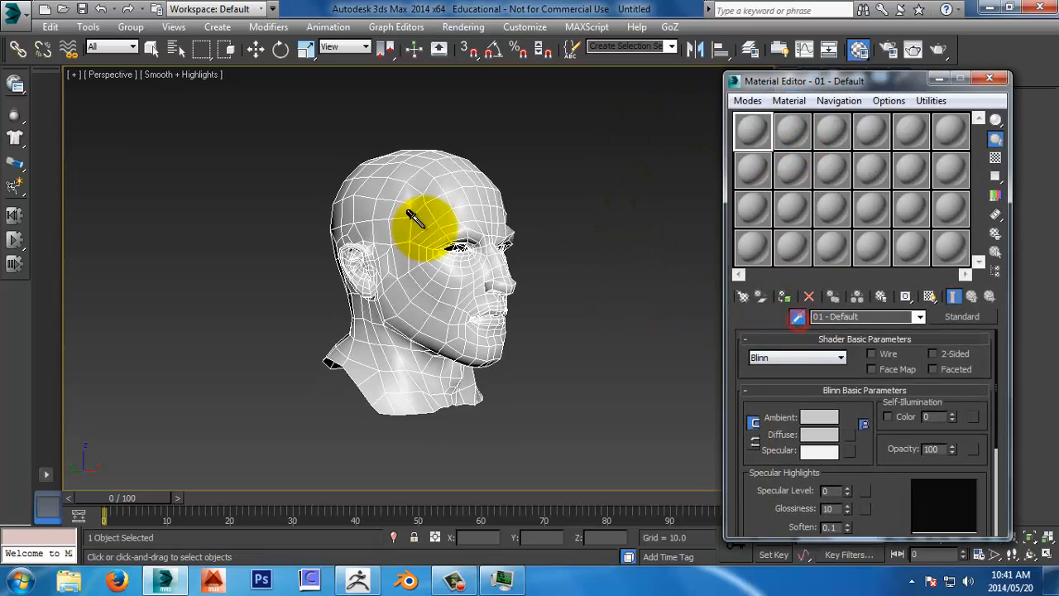
click(422, 224)
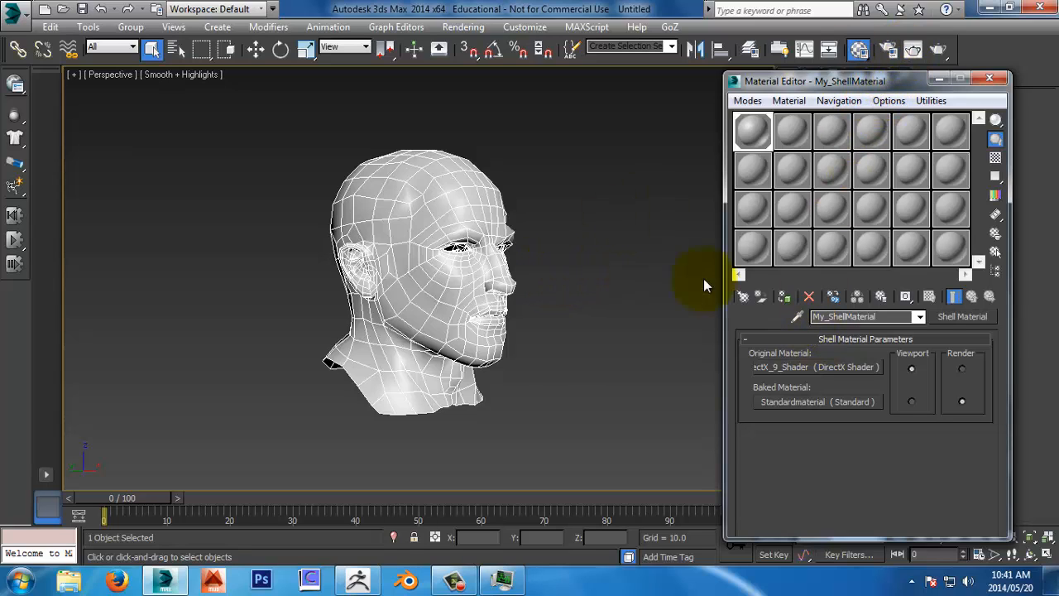
Step: Examine the shell material's DirectX Shader and baked Standard material, including the Standard material's Maps settings
click(808, 369)
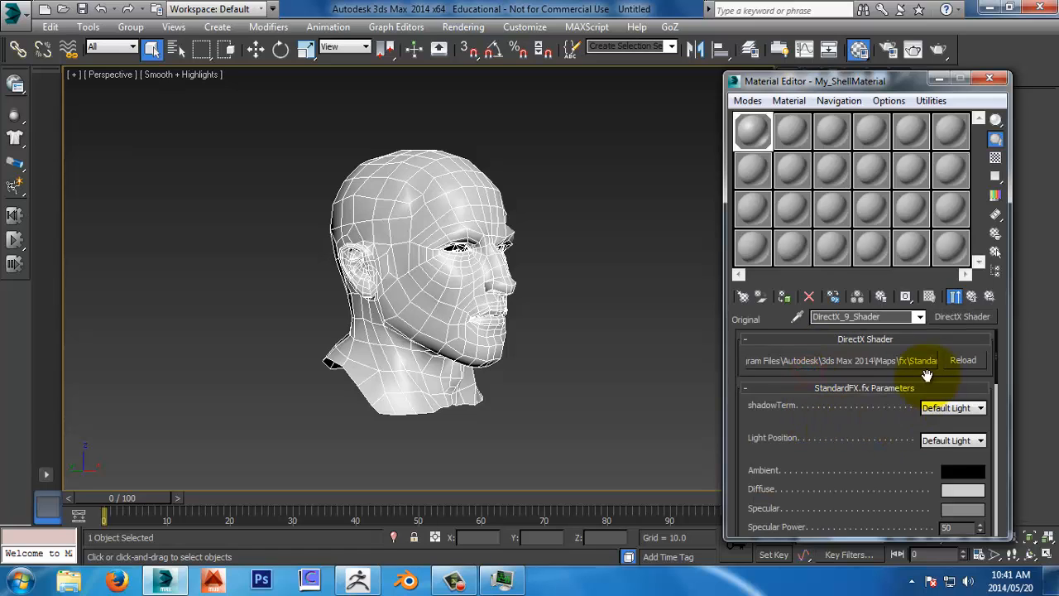
click(919, 316)
click(914, 330)
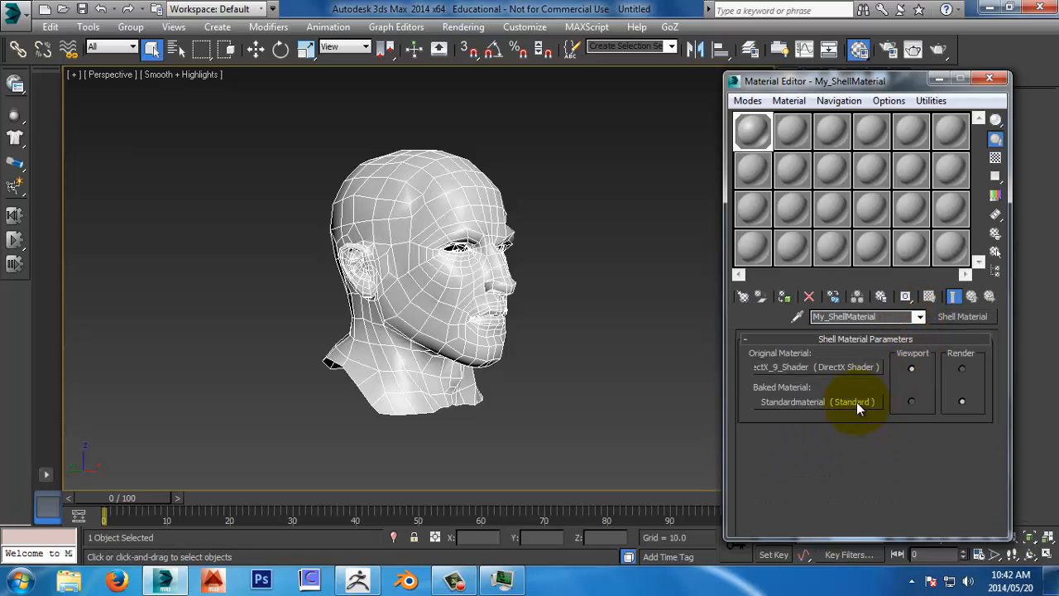
click(844, 402)
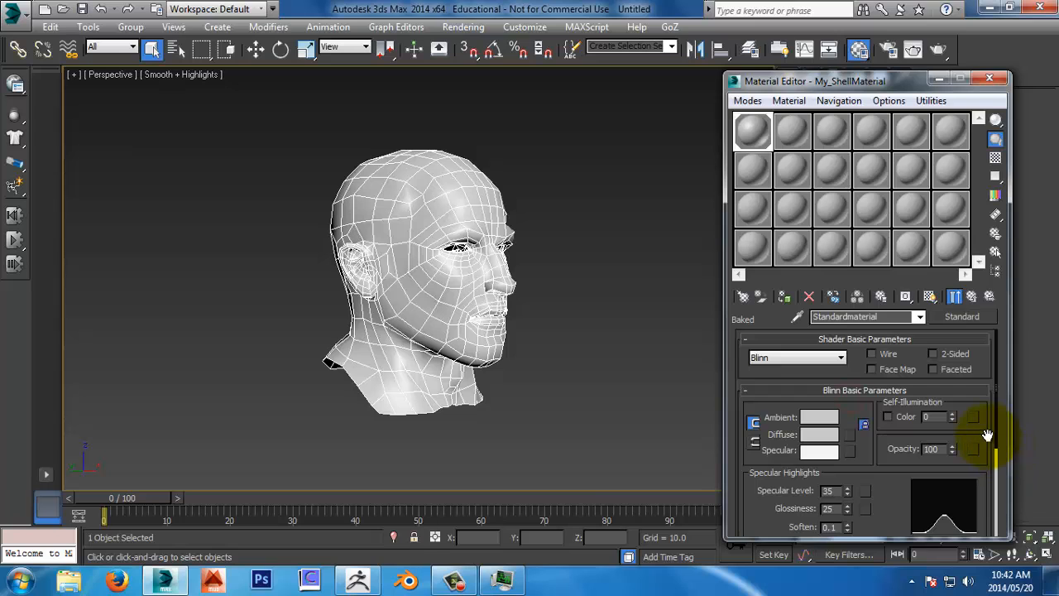
scroll(988, 435, down, 5)
click(880, 431)
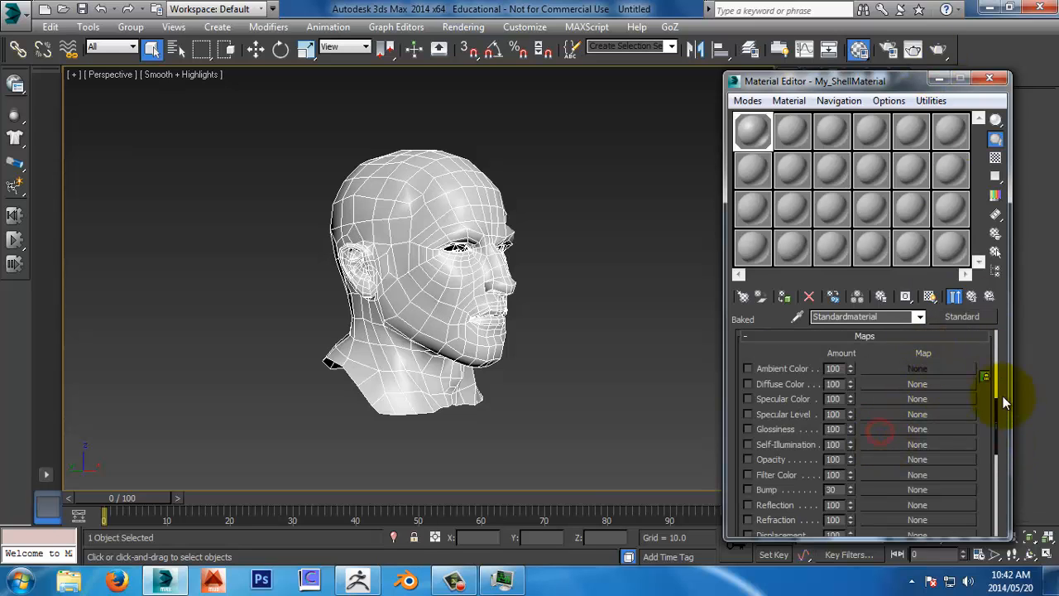
drag(988, 412, 967, 592)
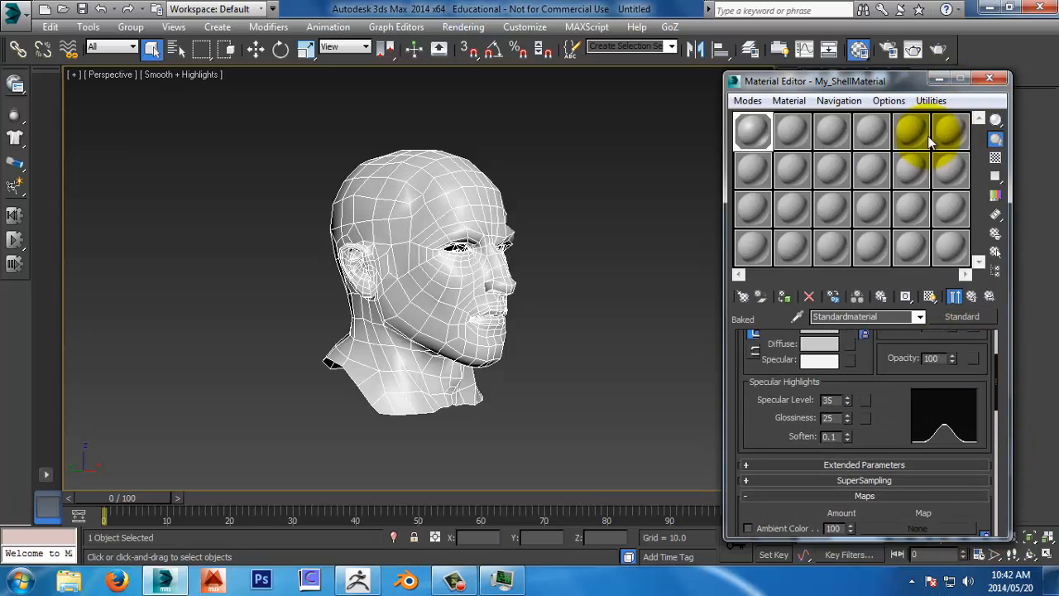
Step: Close the enlarged material sample and the Material Editor, then reset the scene without saving
double_click(788, 130)
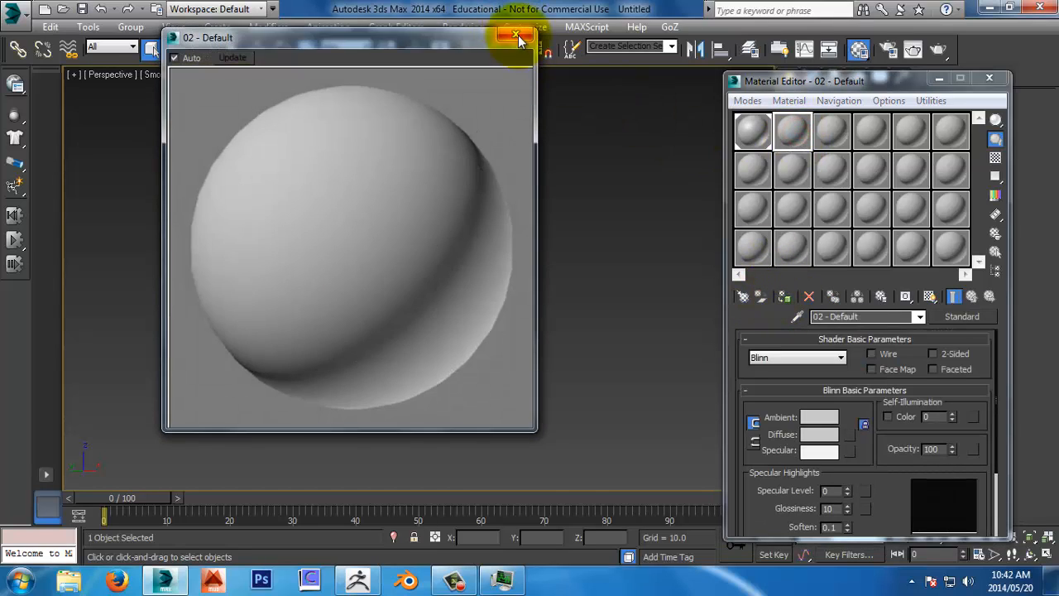
click(516, 37)
click(989, 78)
click(14, 12)
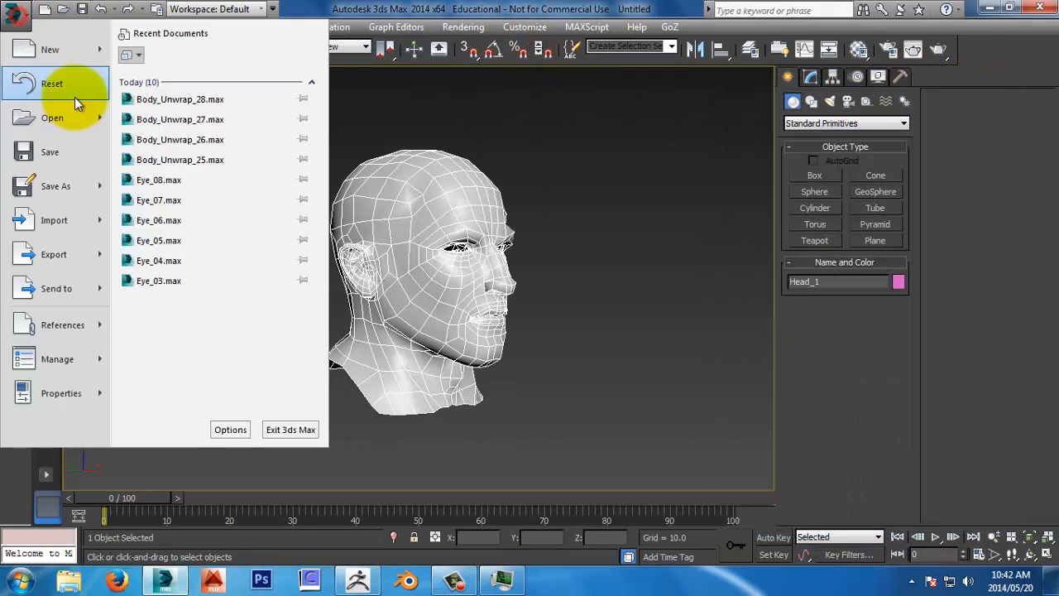
click(73, 91)
click(532, 313)
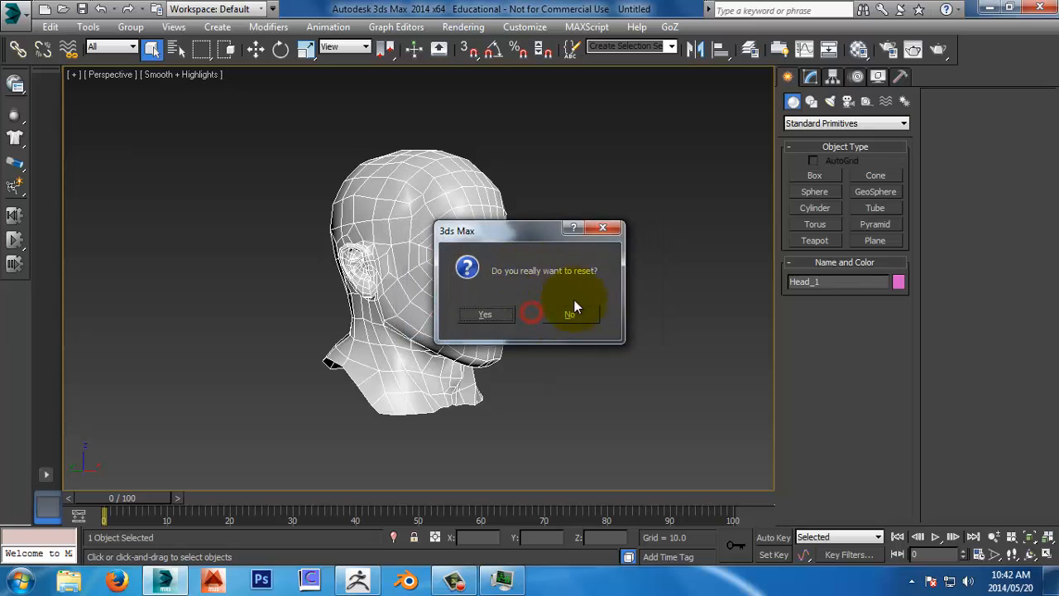
click(498, 314)
Step: Import Head_01.OBJ from the 3ds Max scenes folder, under Lesson_06, Tuesday, Class_02, Textures, Zbrush
click(21, 16)
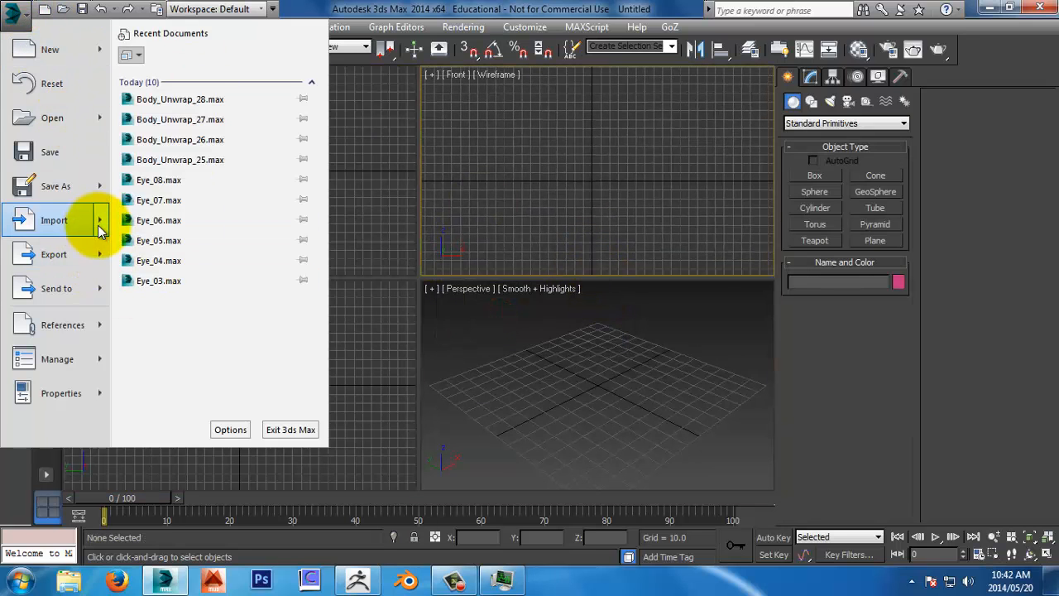
mouse_move(99, 231)
click(207, 75)
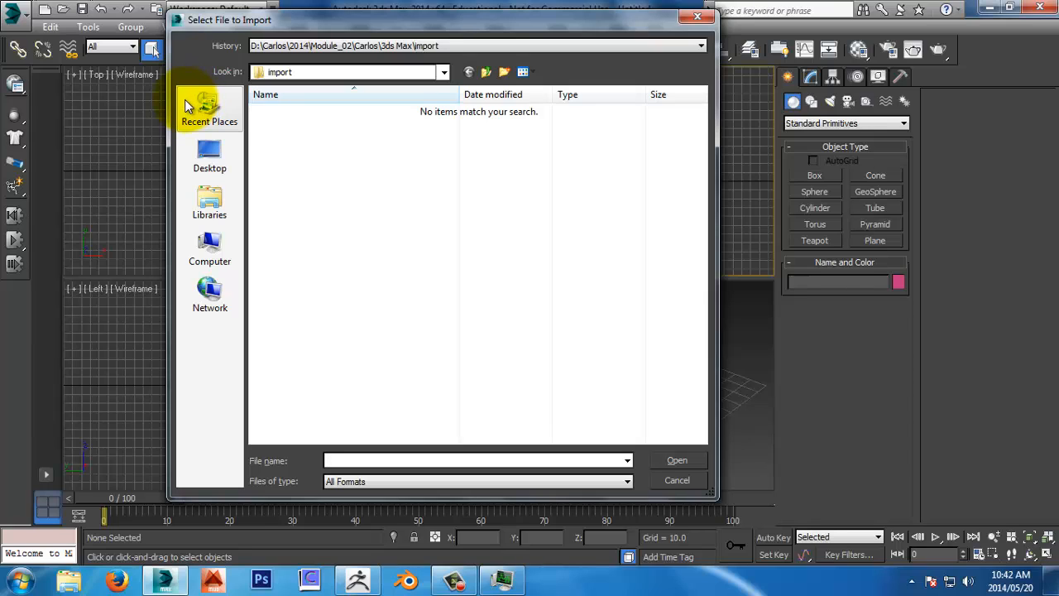
click(333, 72)
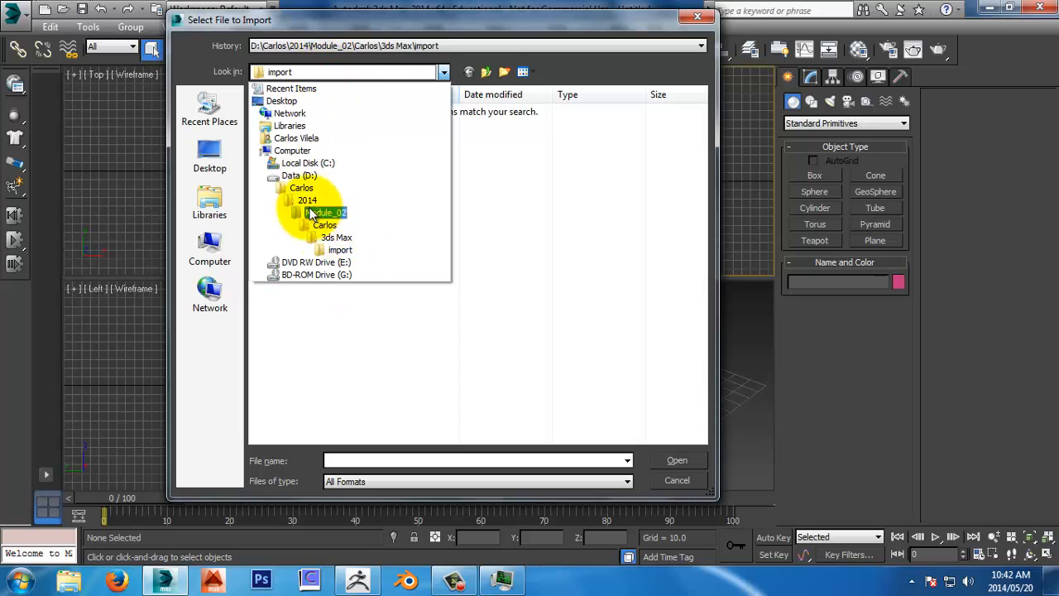
click(339, 238)
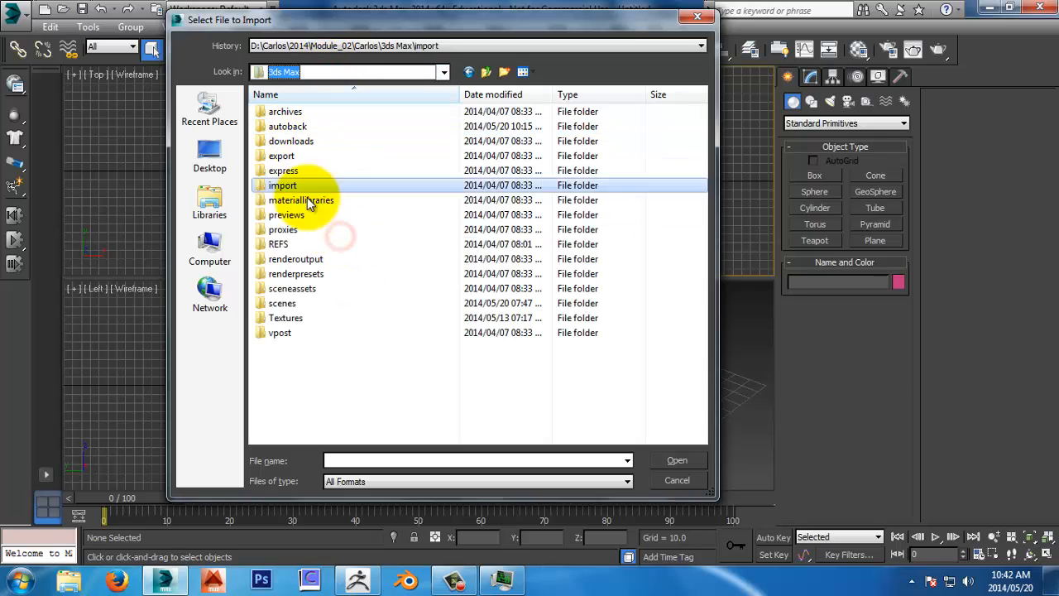
double_click(299, 303)
double_click(303, 214)
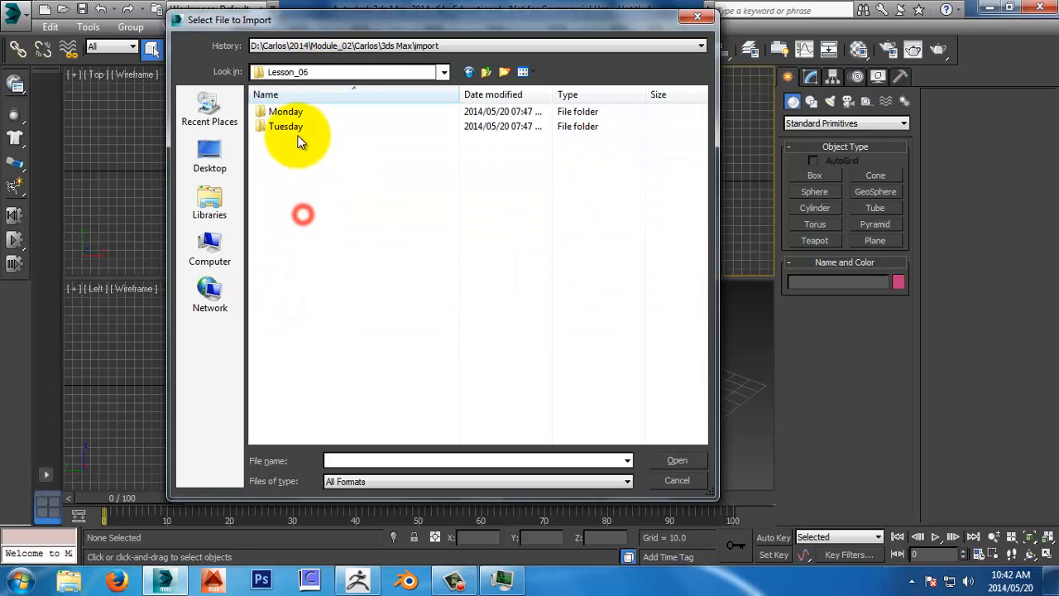
double_click(297, 128)
double_click(299, 124)
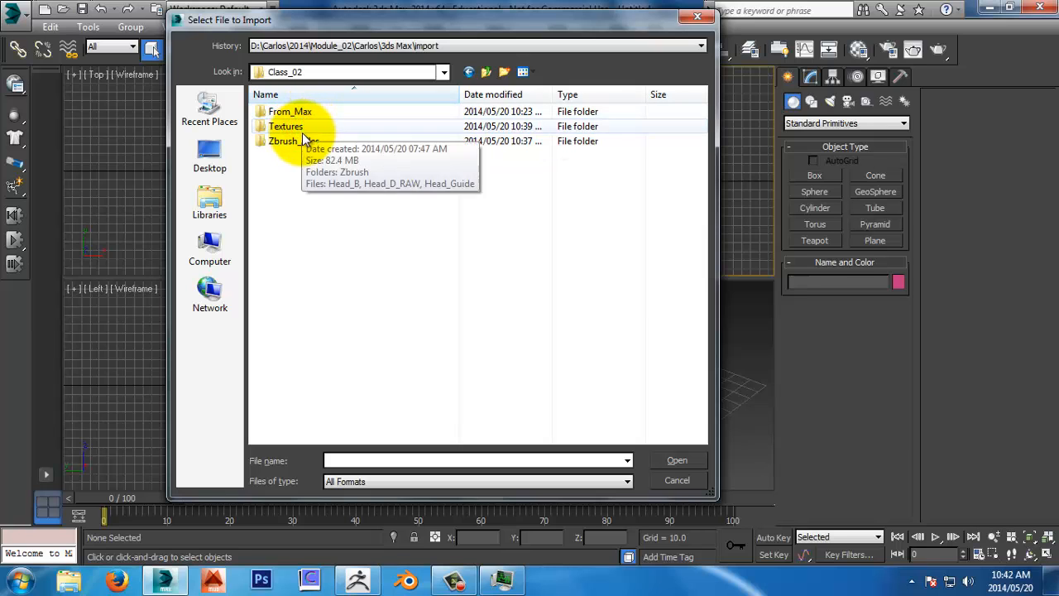
double_click(301, 138)
double_click(291, 145)
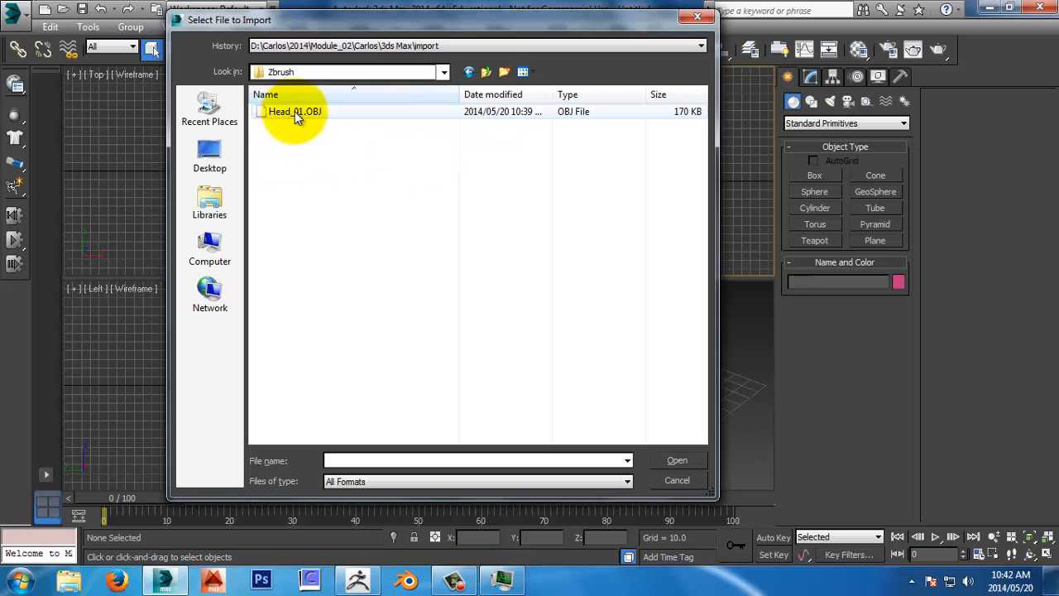
double_click(295, 111)
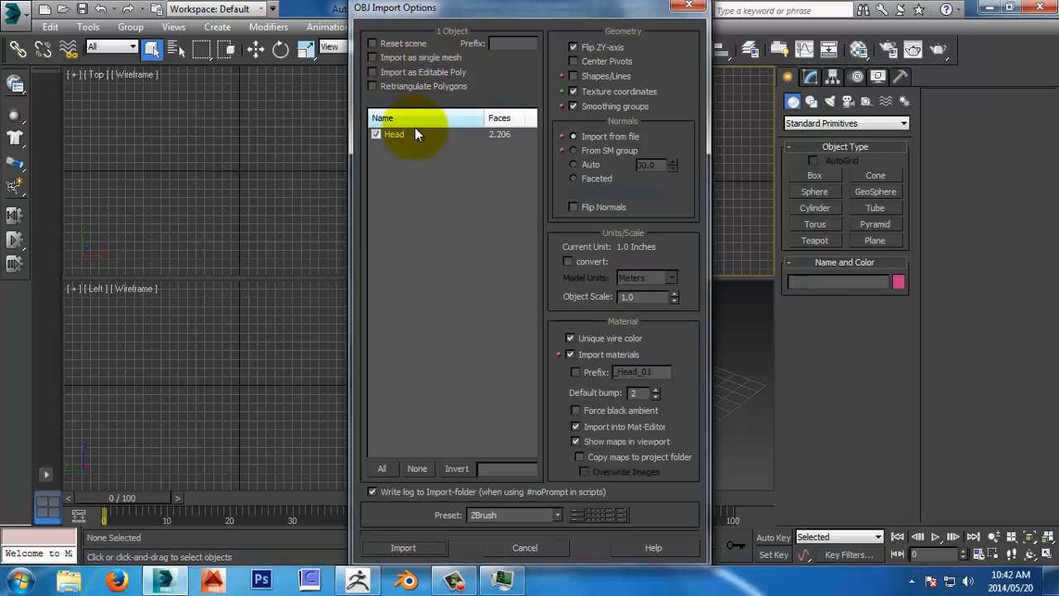
Step: Import the head as an Editable Poly with the ZBrush preset, skipping the missing Head_01.bmp map
click(409, 71)
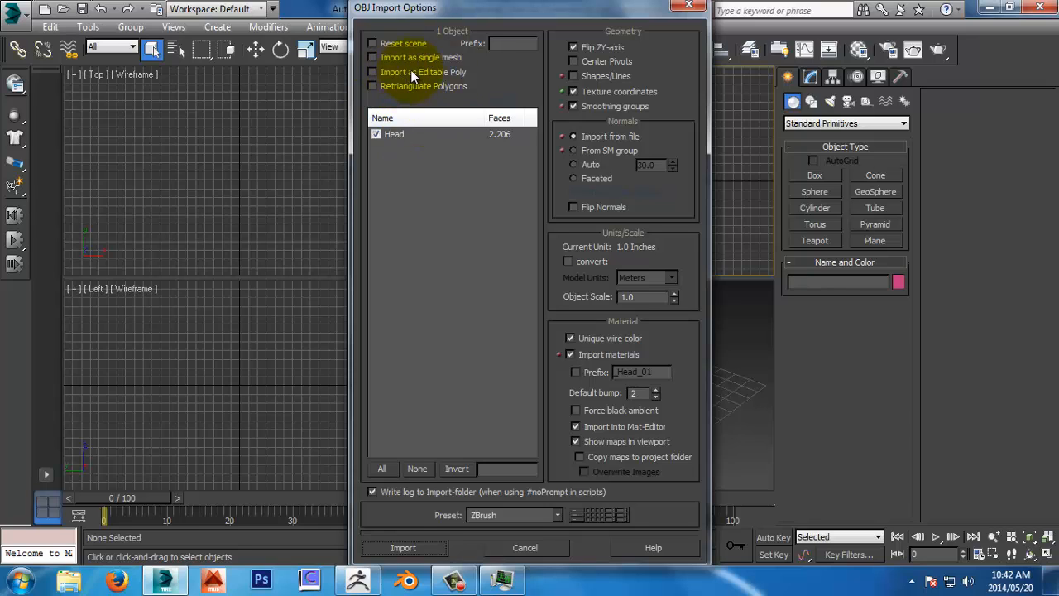
click(558, 516)
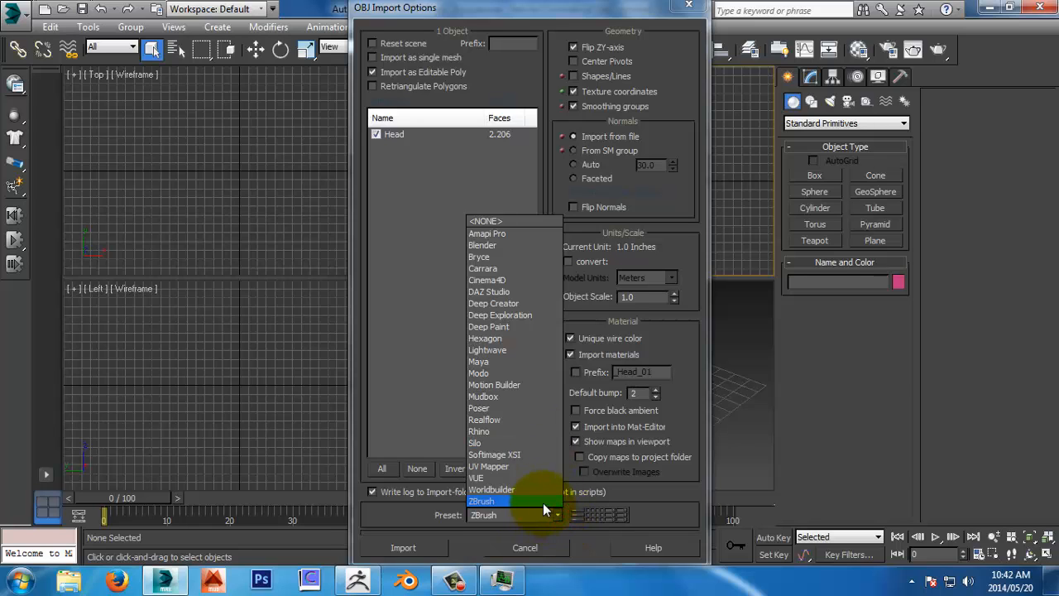
click(543, 501)
click(411, 548)
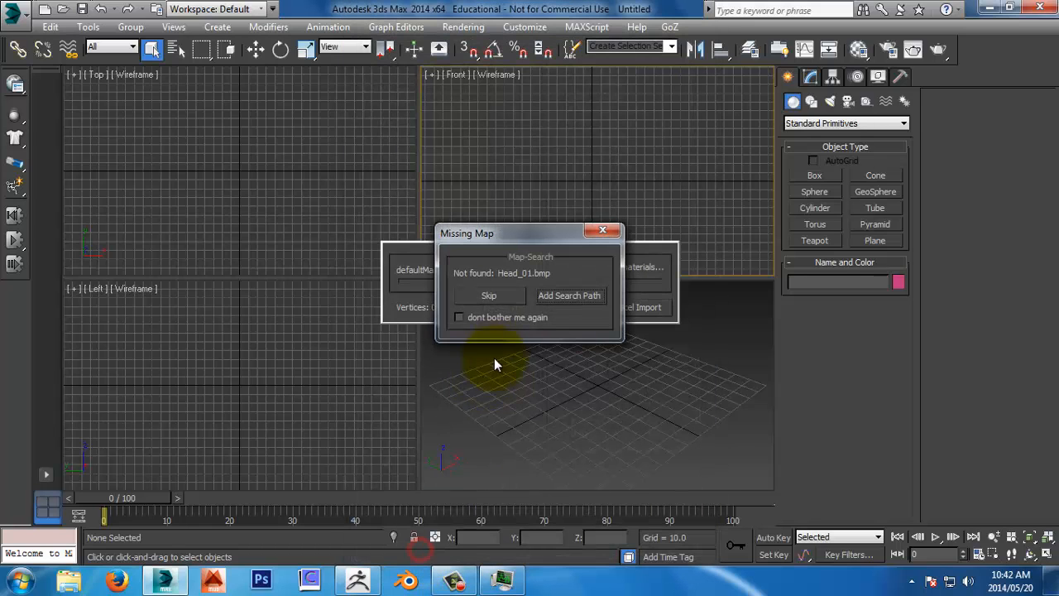
click(510, 296)
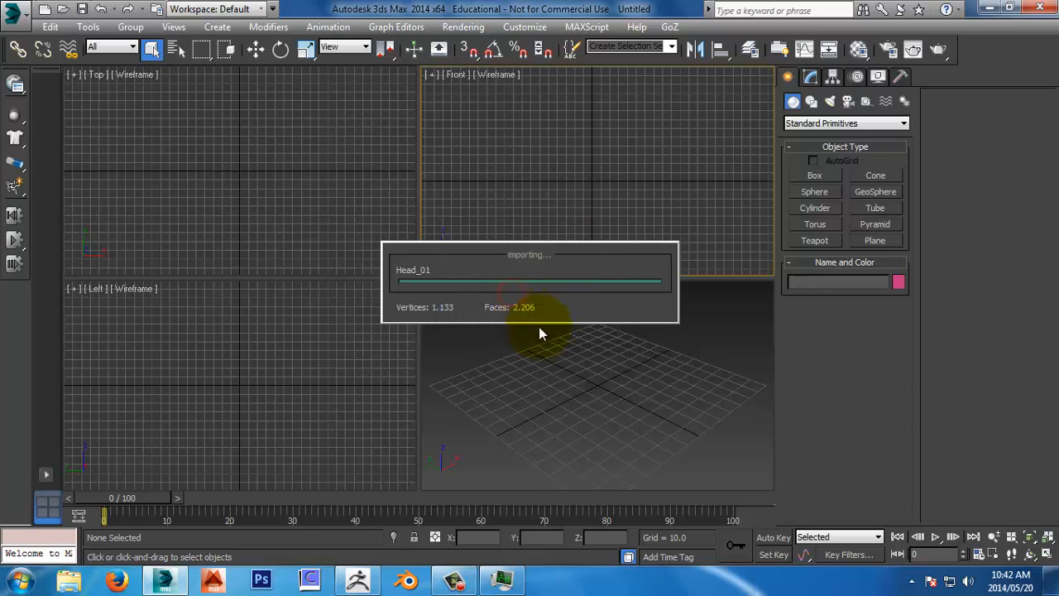
Step: Show the imported head enlarged at a three-quarter angle in a maximized Perspective viewport
click(708, 362)
key(w)
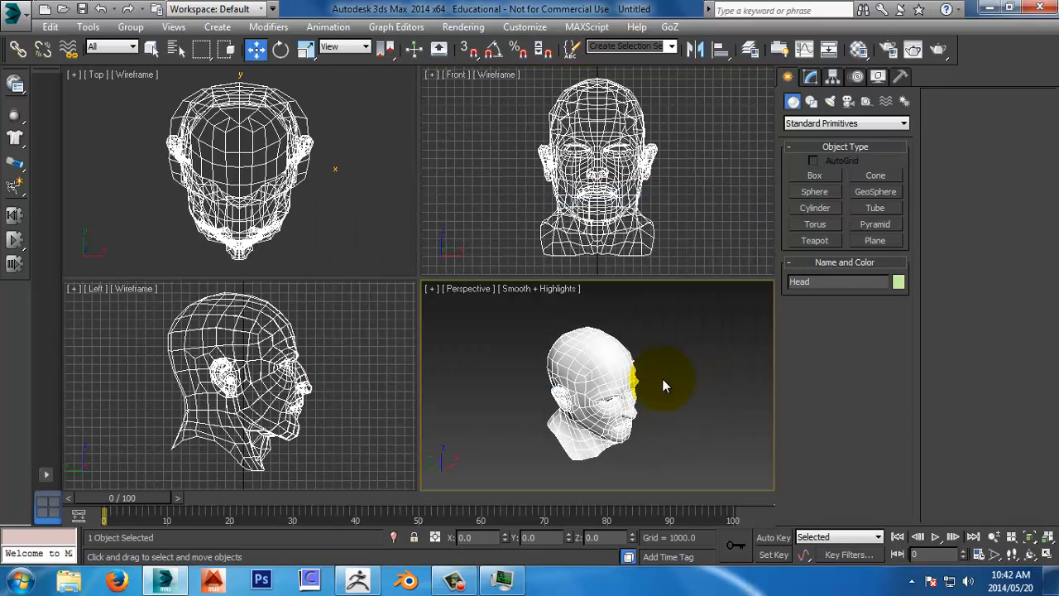
key(alt+w)
key(alt+z)
drag(618, 319, 607, 366)
alt+middle_drag(608, 366, 632, 281)
scroll(660, 340, down, 3)
key(w)
Step: Toggle the viewport map display of the head's defaultMat material, rename it SKin and assign it to the head
click(858, 49)
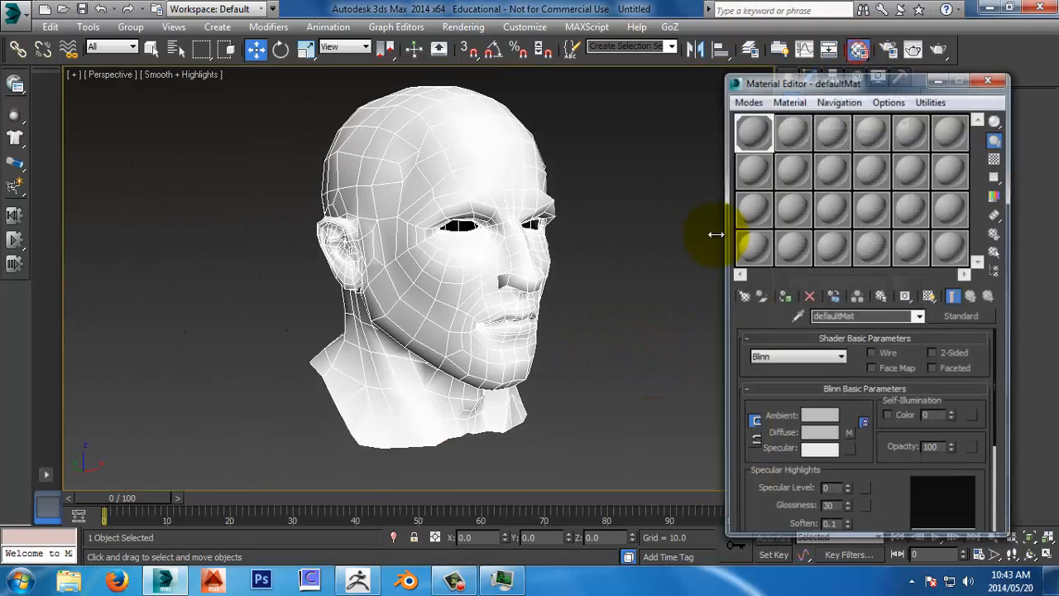
click(929, 297)
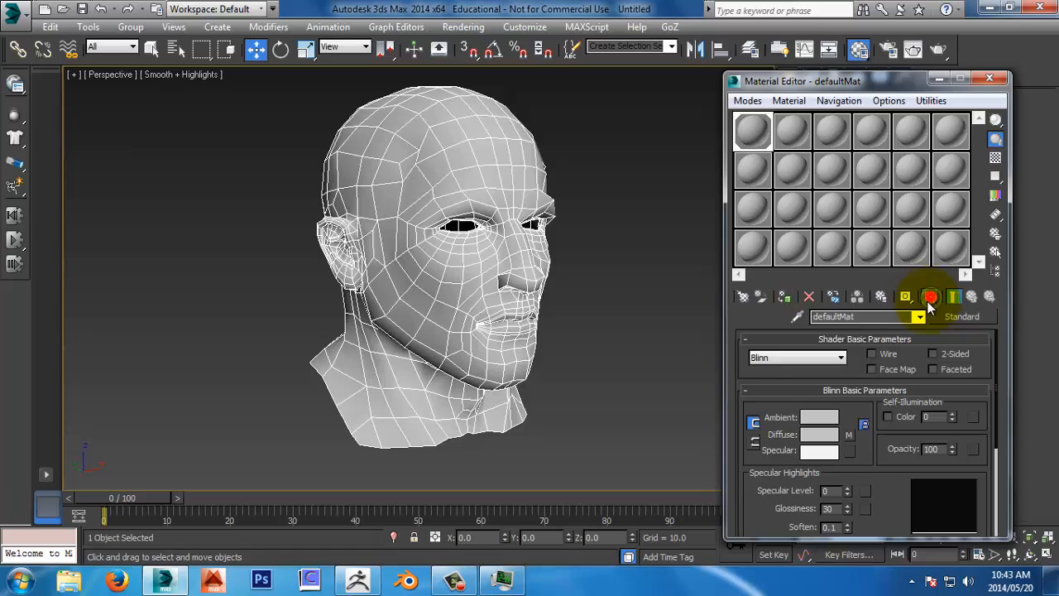
text(SKin)
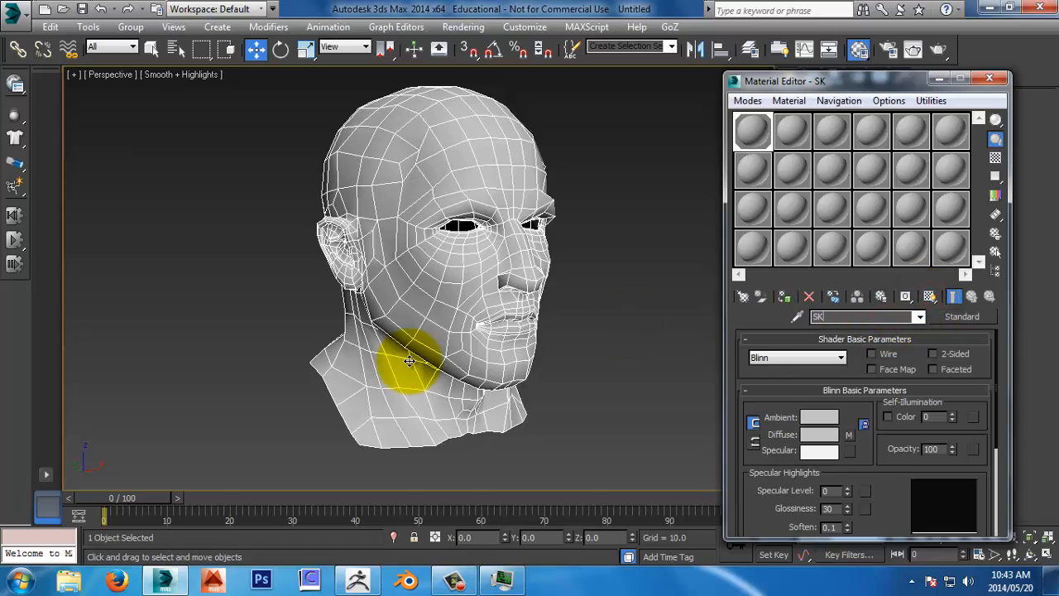
click(788, 298)
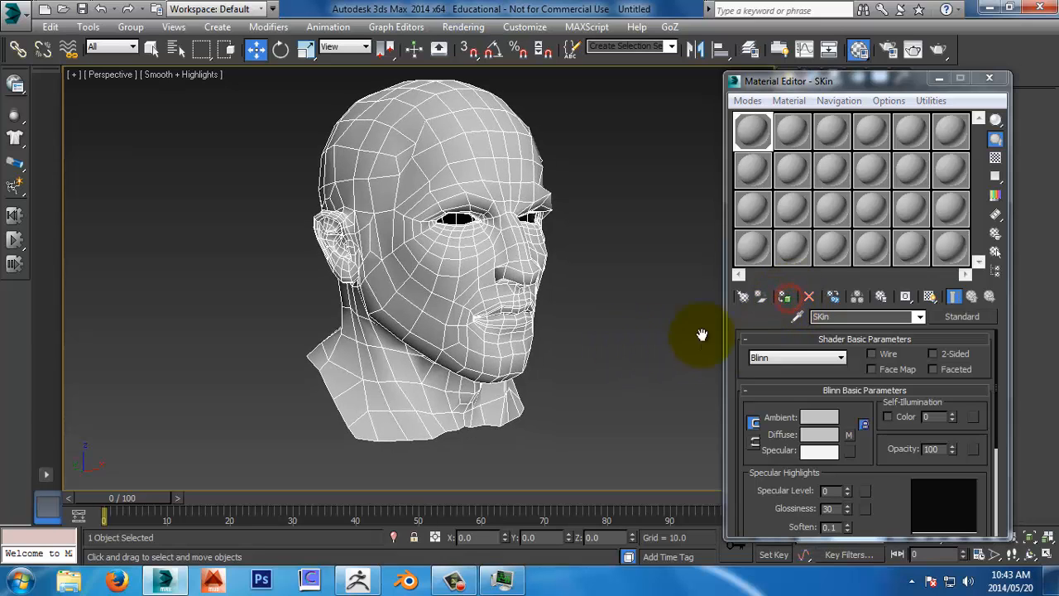
Step: Remove the imported bitmap from the SKin material's Diffuse slot and assign the material to the head again
drag(871, 426, 859, 408)
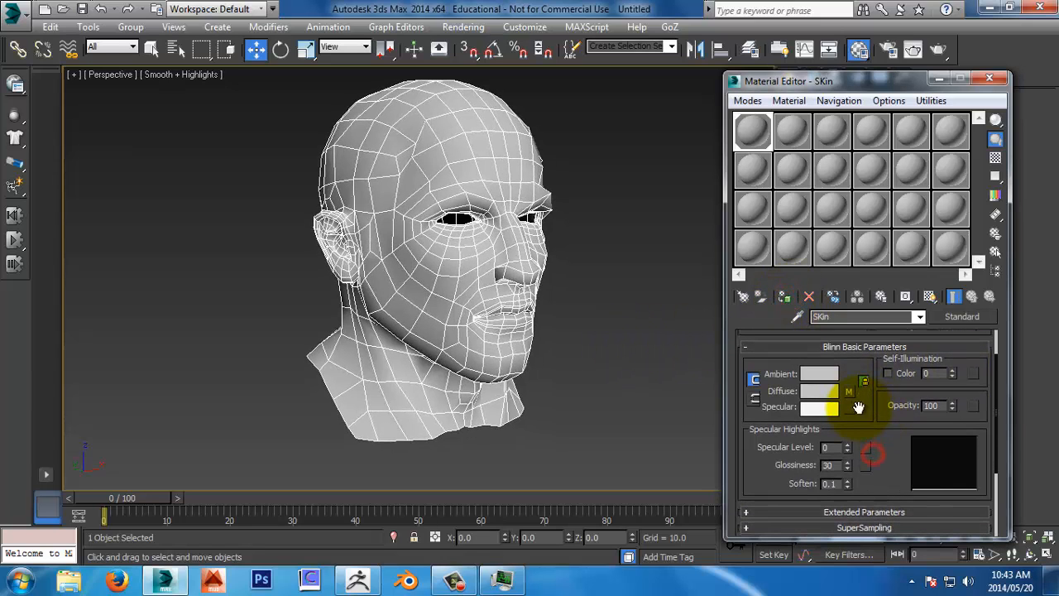
click(849, 393)
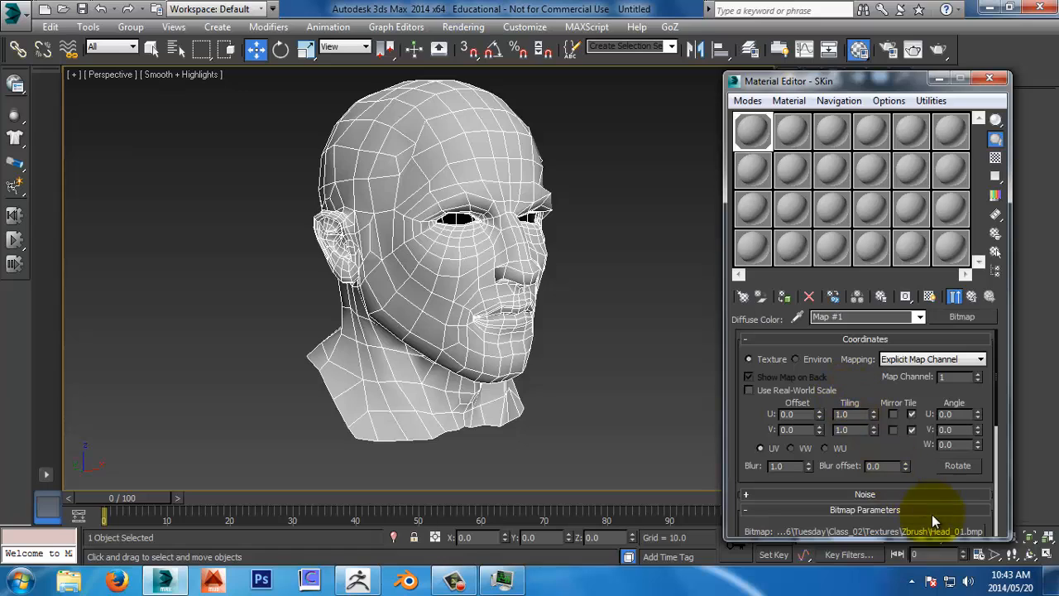
click(920, 317)
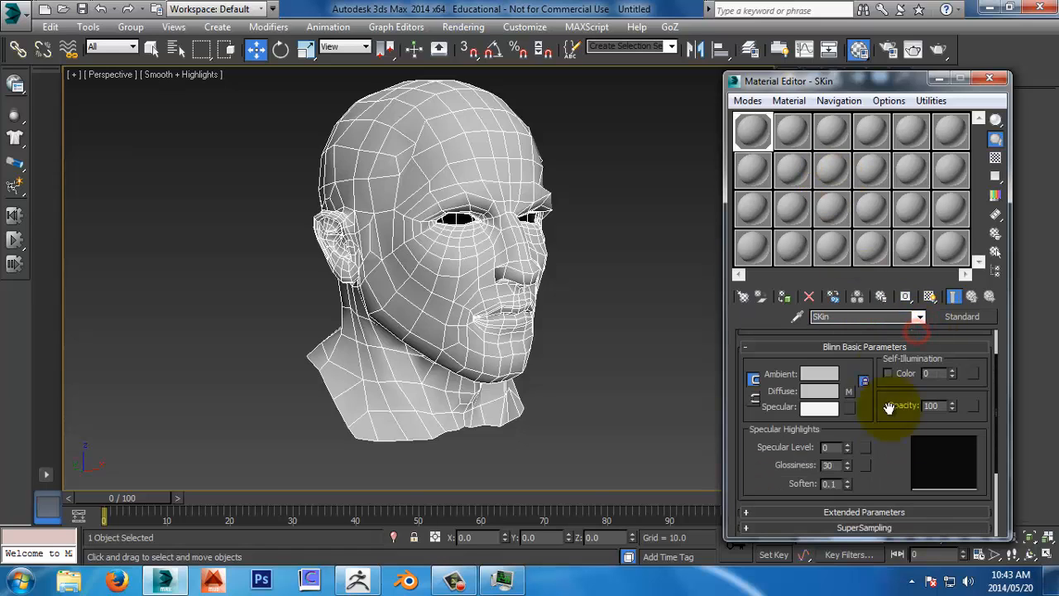
drag(851, 410, 851, 390)
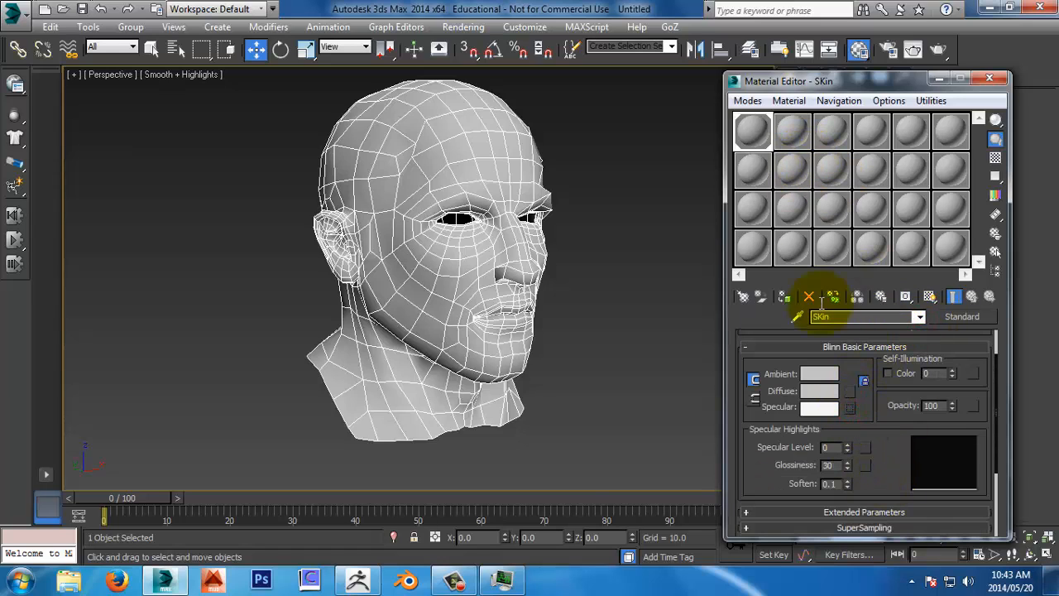
click(785, 297)
Step: Set the SKin material's Specular Level to 40 and Glossiness to 27, then close the Material Editor
drag(849, 449, 847, 416)
drag(848, 469, 848, 471)
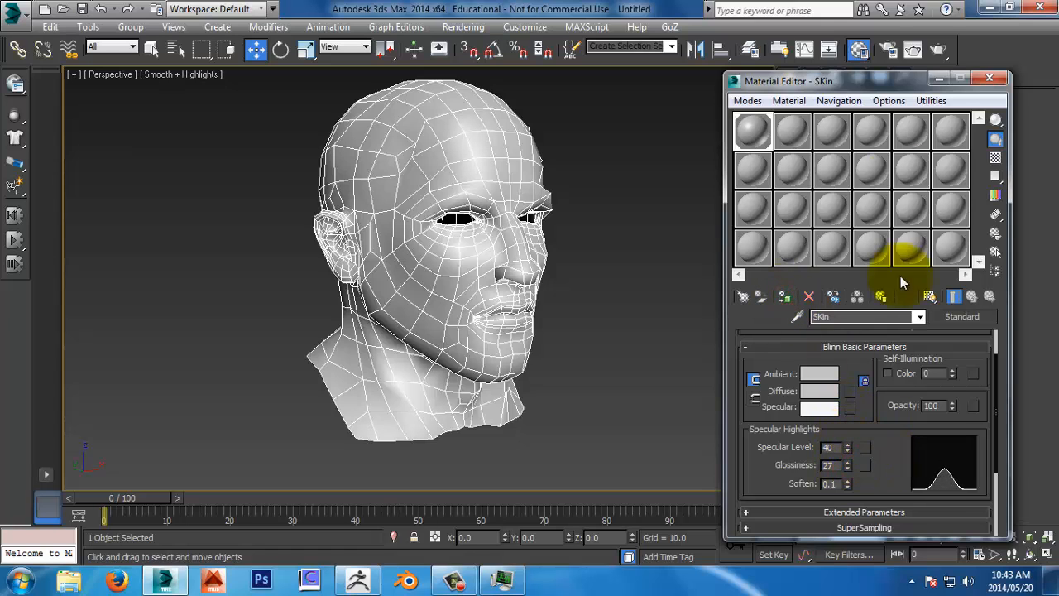
click(989, 78)
Step: Apply a TurboSmooth modifier to the head and set its Iterations to 3
key(F4)
middle_drag(742, 212, 733, 179)
key(F4)
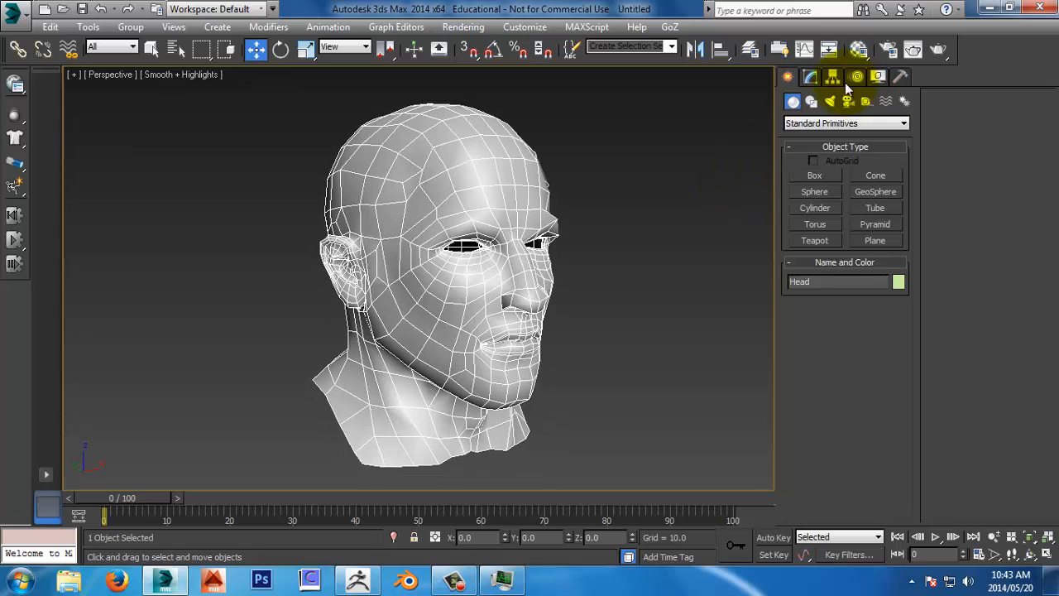
click(810, 76)
middle_drag(610, 267, 614, 248)
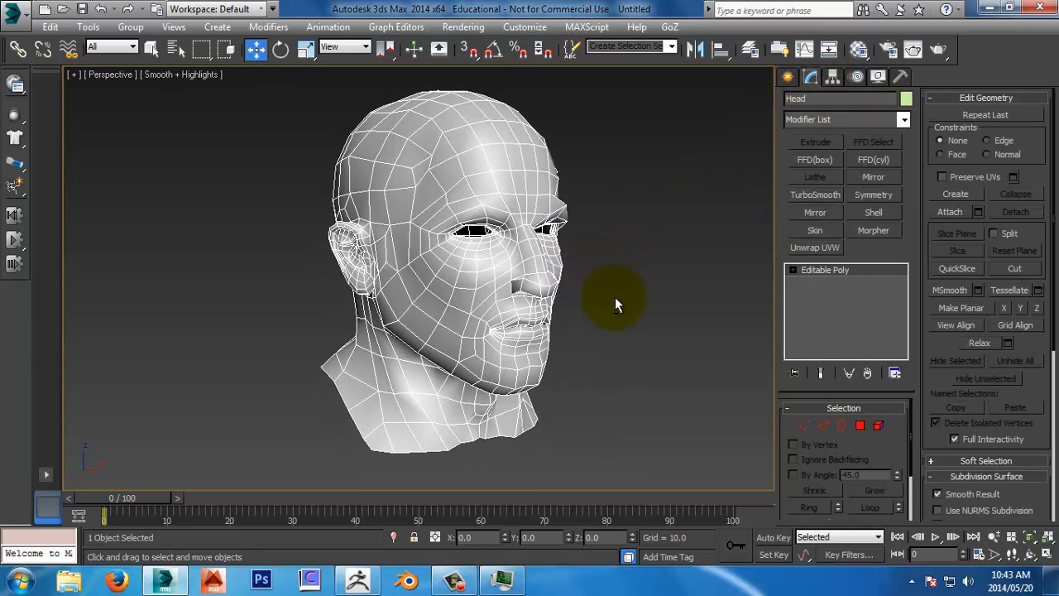
mouse_move(615, 298)
ctrl+alt+middle_down()
mouse_move(610, 279)
mouse_move(615, 296)
ctrl+alt+middle_up()
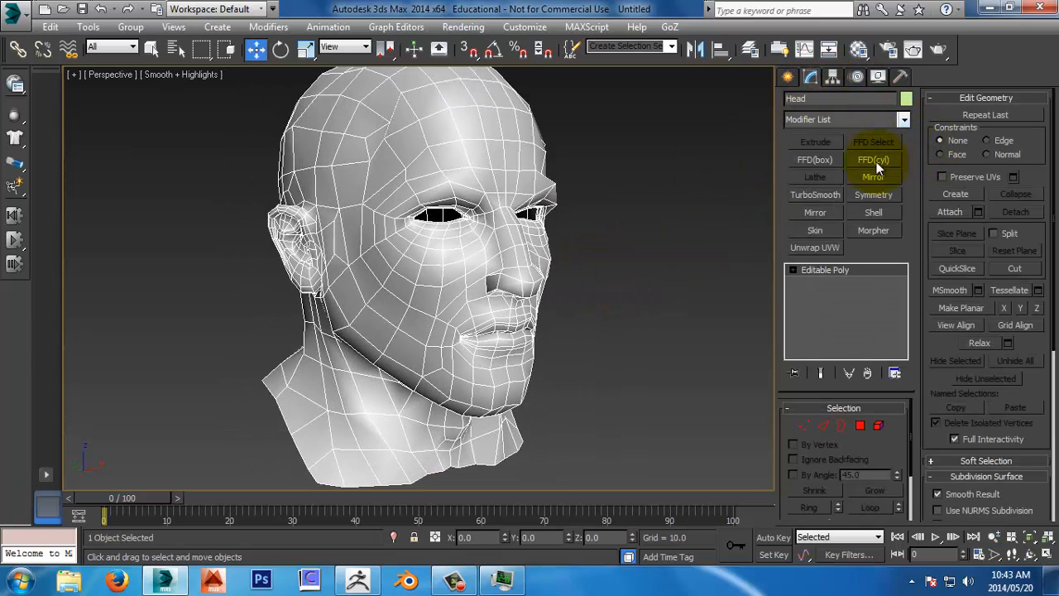
click(815, 194)
click(894, 429)
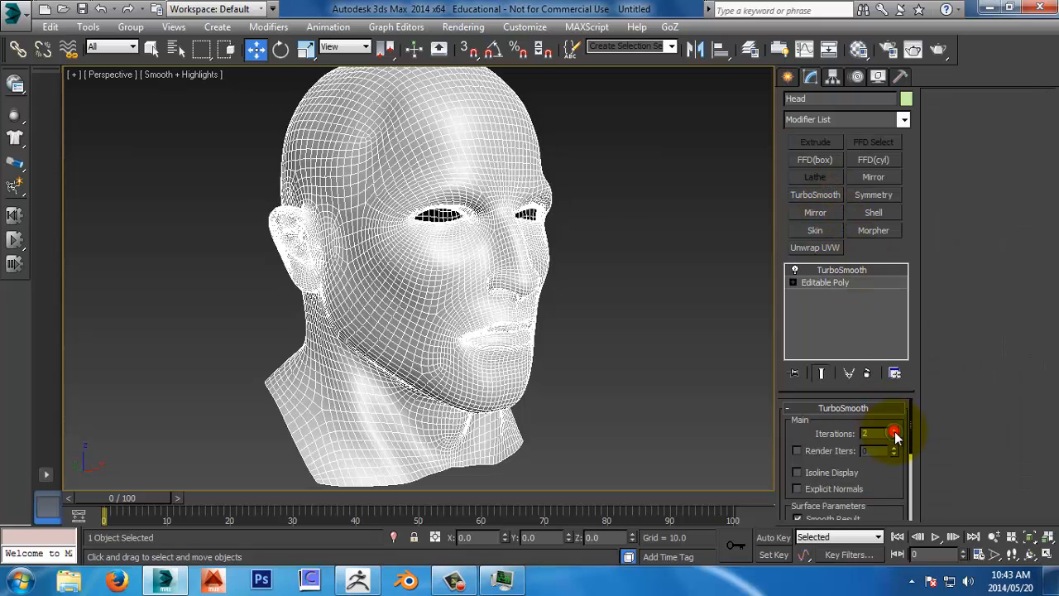
Step: Examine the smoothed head from another angle with nothing selected, then restore the view and reselect the head
alt+middle_drag(731, 367, 595, 284)
click(720, 277)
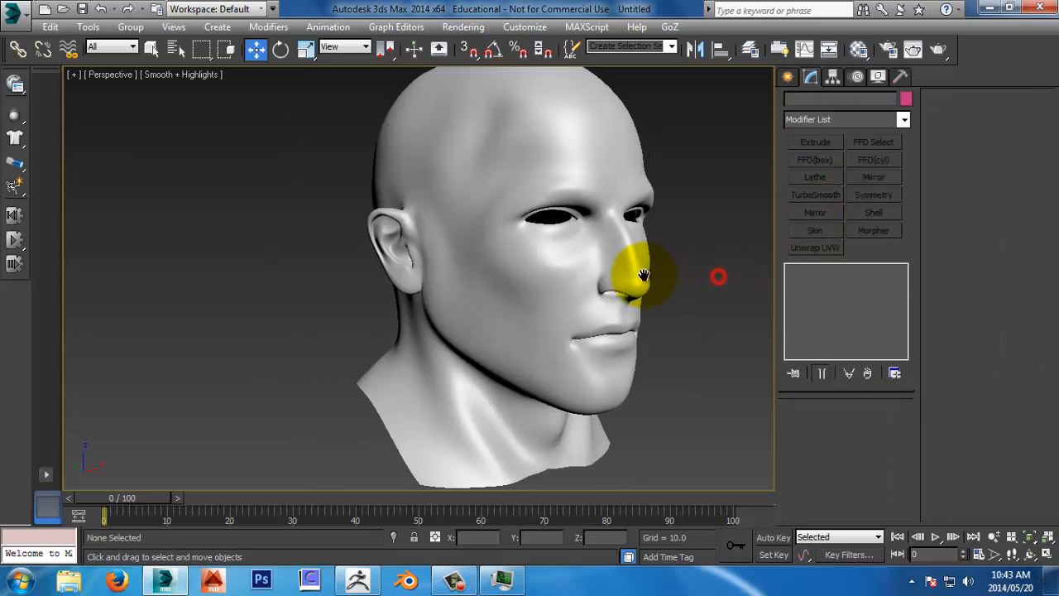
key(shift+z)
click(606, 247)
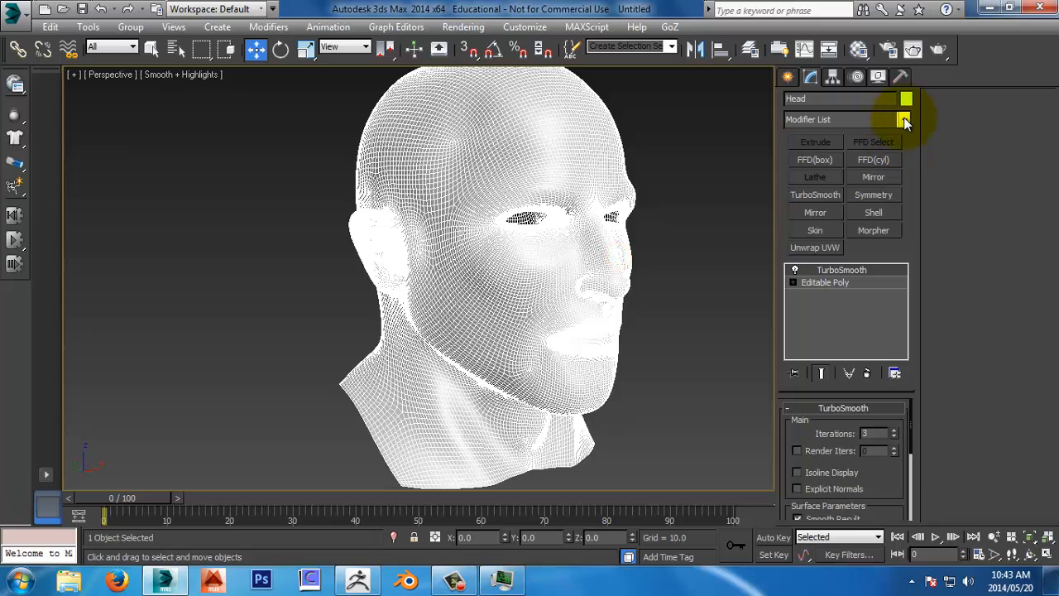
Step: Add a Displace modifier above TurboSmooth with Luminance Center and Use Existing Mapping enabled
click(904, 120)
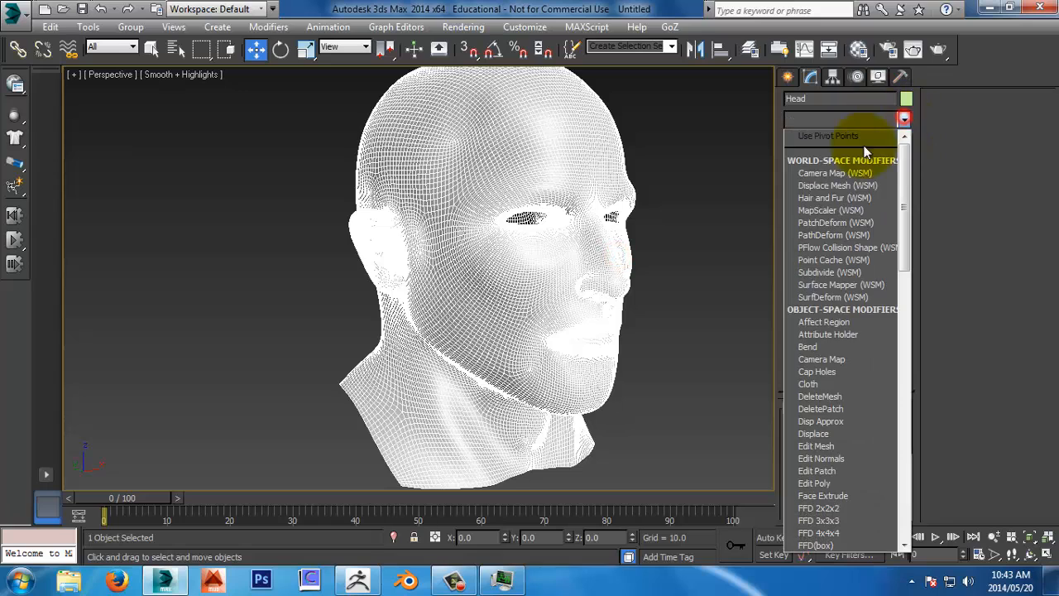
click(850, 434)
click(805, 481)
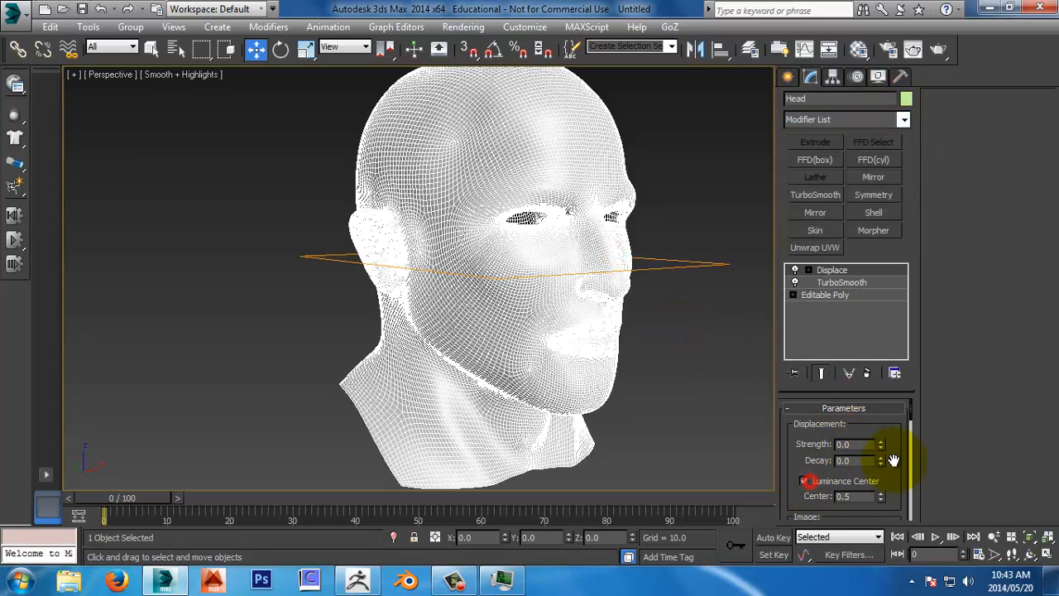
drag(894, 460, 869, 234)
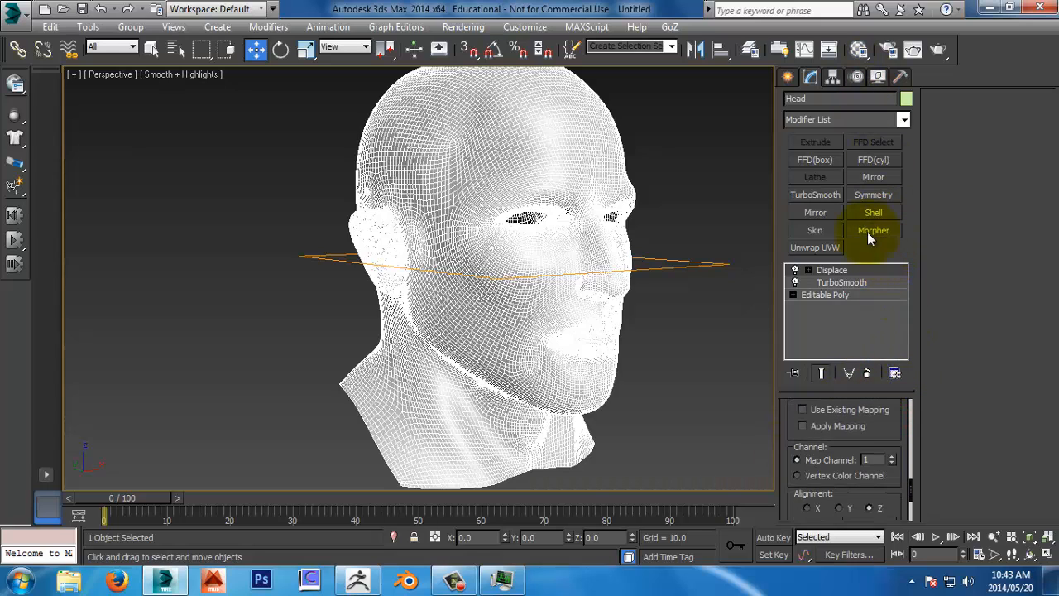
drag(906, 432, 889, 520)
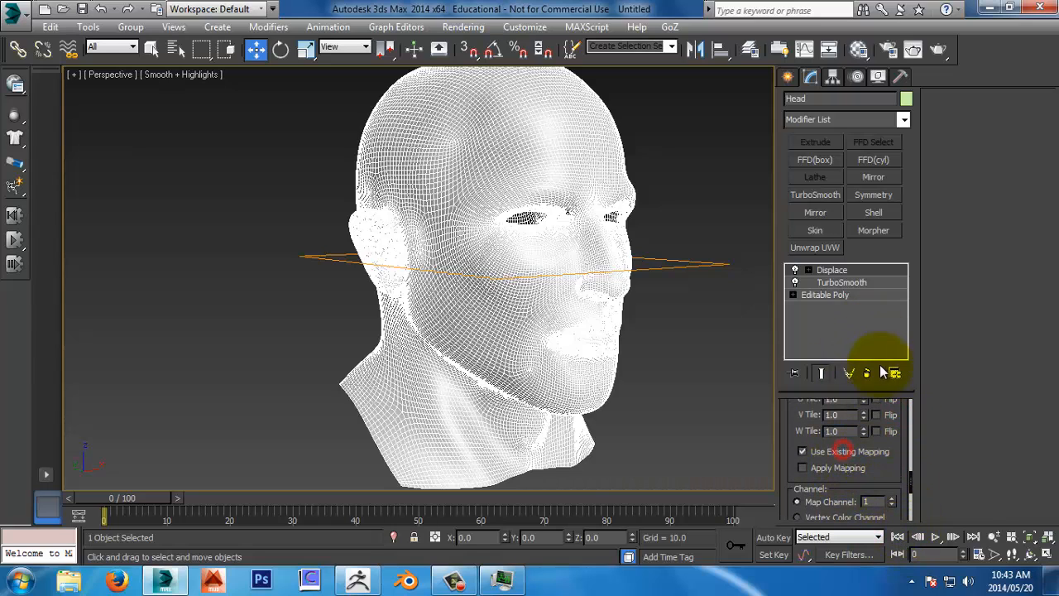
Step: Assign a Bitmap map to the Displace modifier's Map slot
drag(901, 430, 906, 535)
click(845, 457)
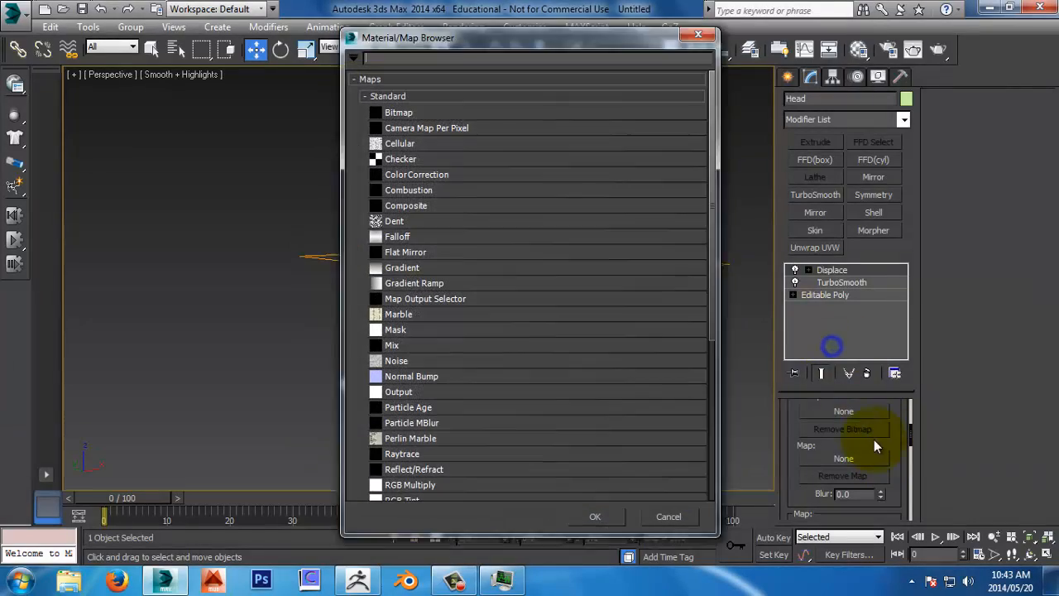
double_click(460, 113)
Step: Load Head_01-DM(0.073095)2048_u0_v0.PSD from the project's scenes folder, under Lesson_06, Tuesday, Textures, Zbrush, as the displacement bitmap
click(362, 73)
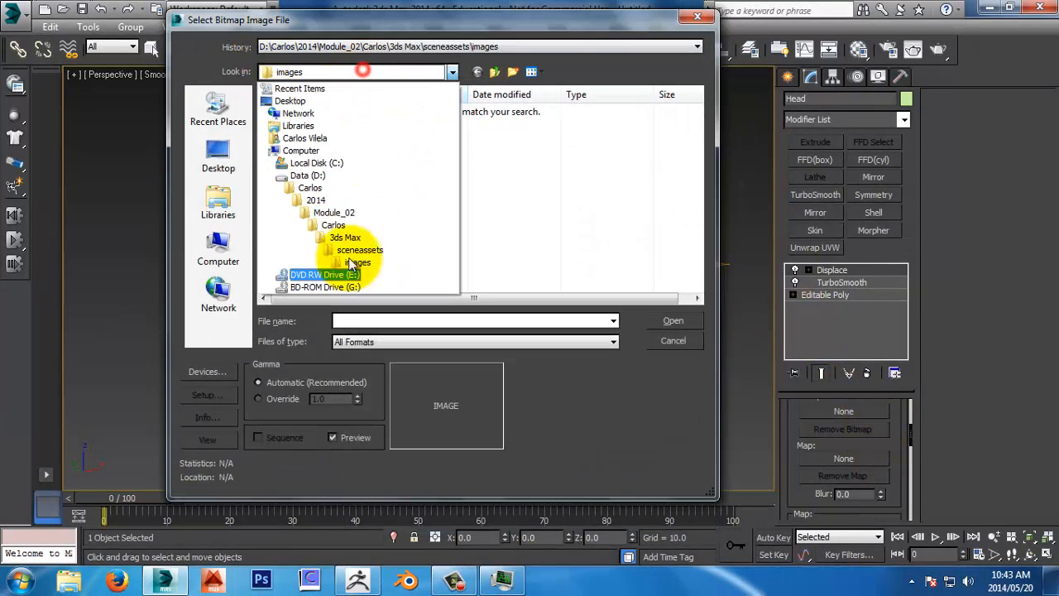
click(348, 237)
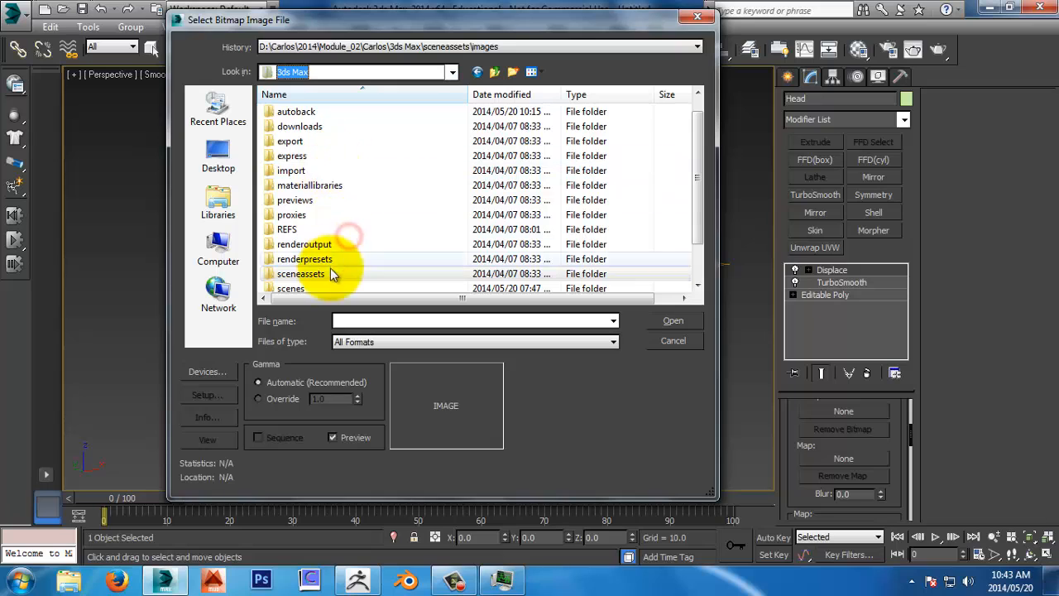
double_click(308, 286)
double_click(316, 214)
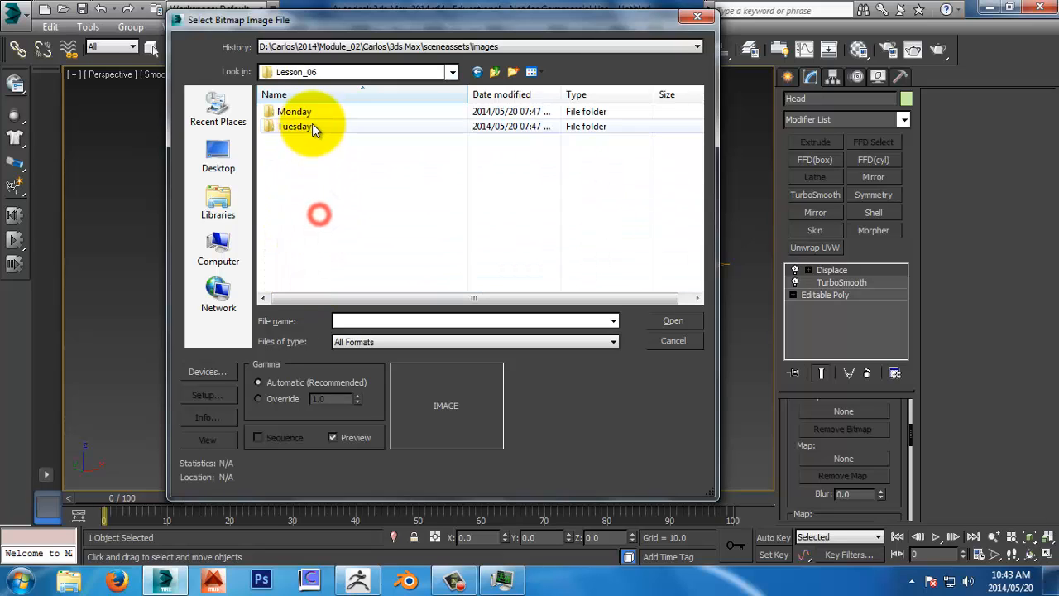
double_click(312, 126)
double_click(313, 125)
double_click(308, 126)
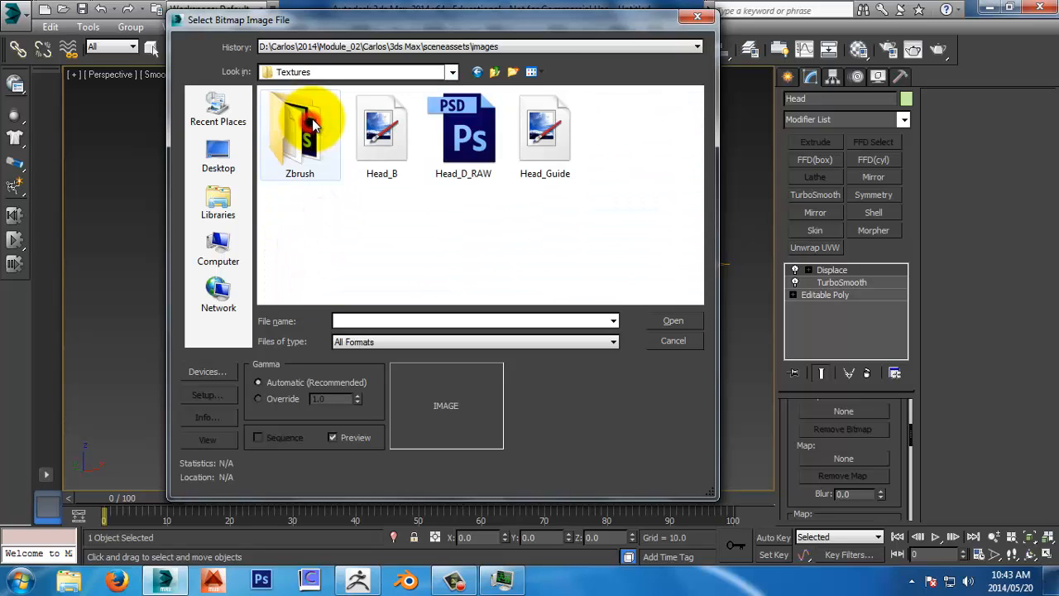
double_click(319, 128)
click(323, 132)
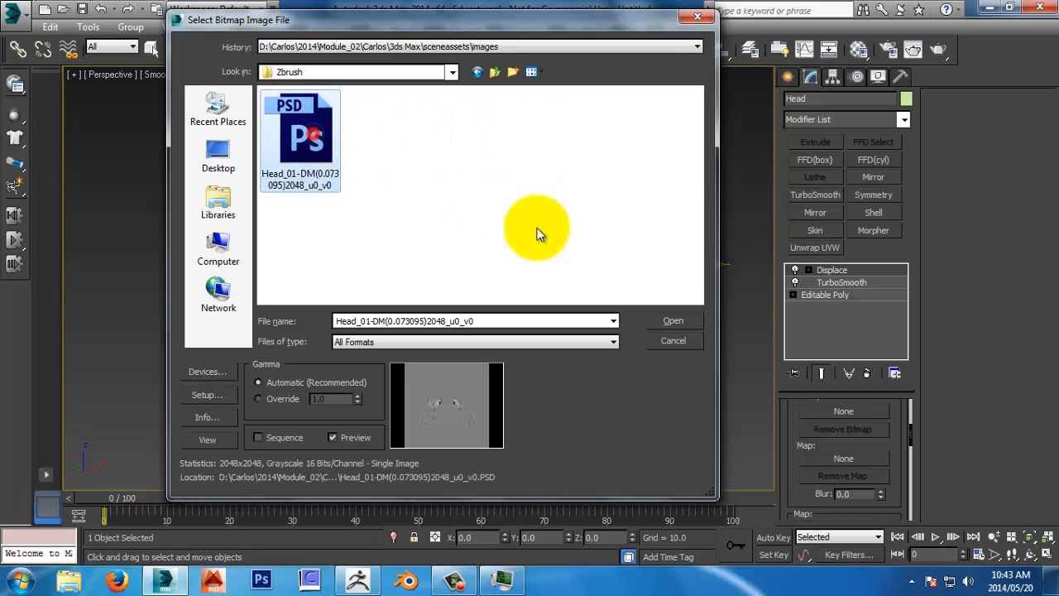
click(667, 322)
click(404, 383)
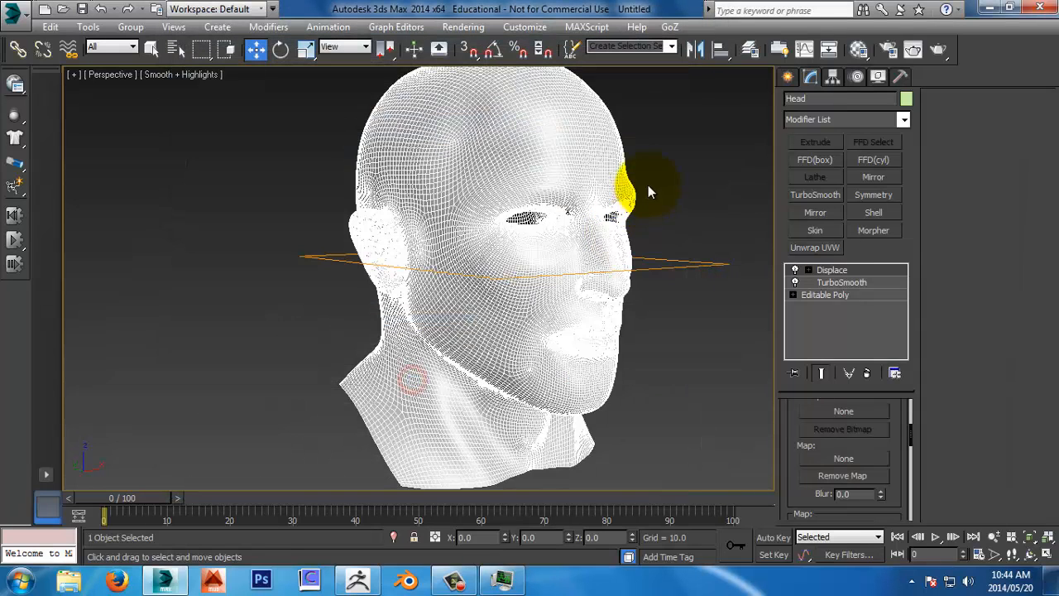
Step: Set the head's Displace Strength to 50 and inspect the displaced surface with nothing selected
click(668, 206)
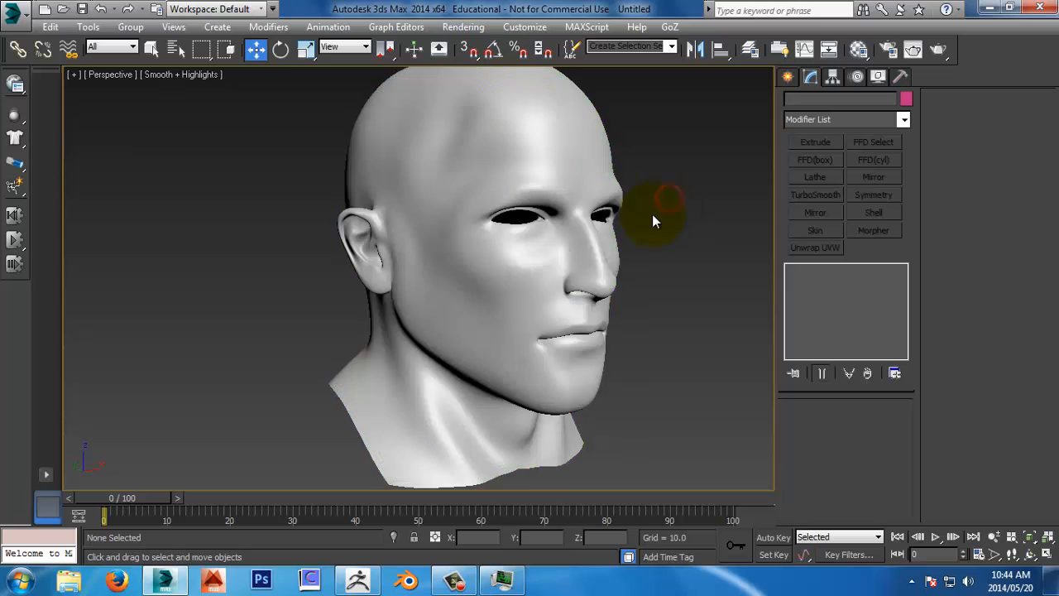
click(610, 274)
double_click(860, 445)
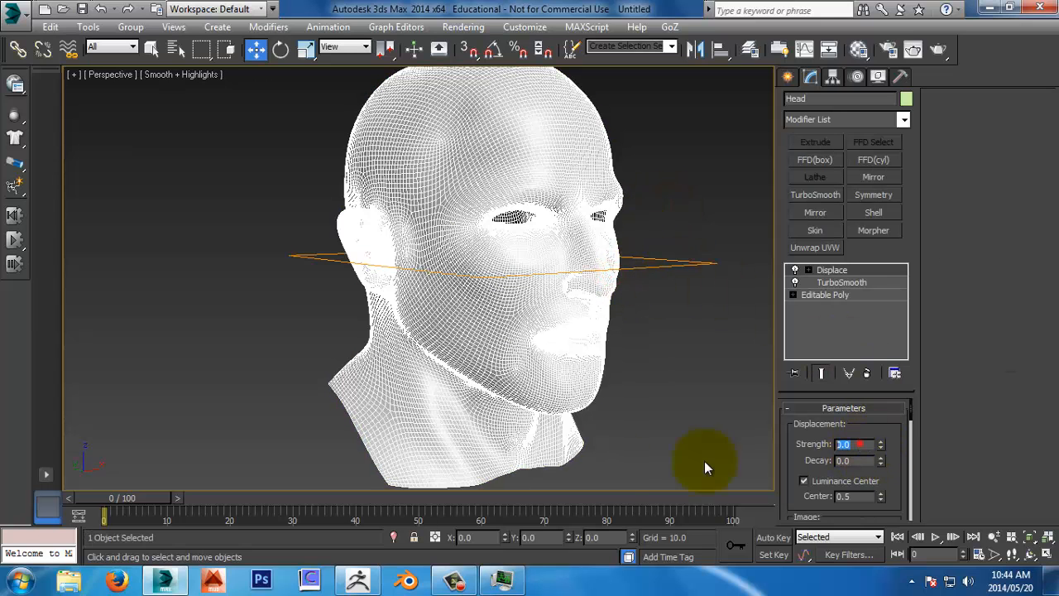
text(50)
key(Return)
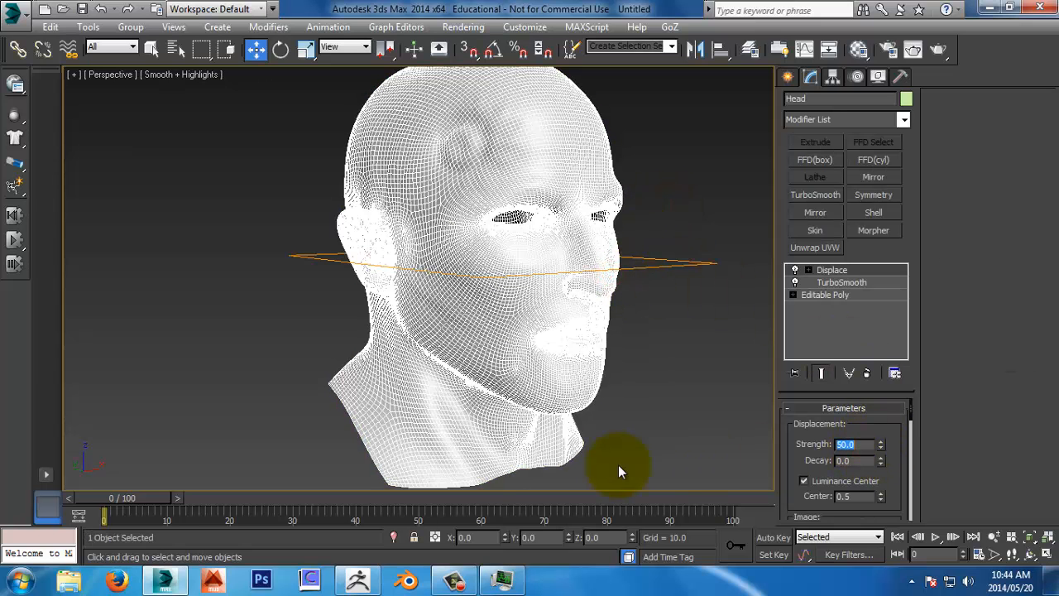
click(661, 107)
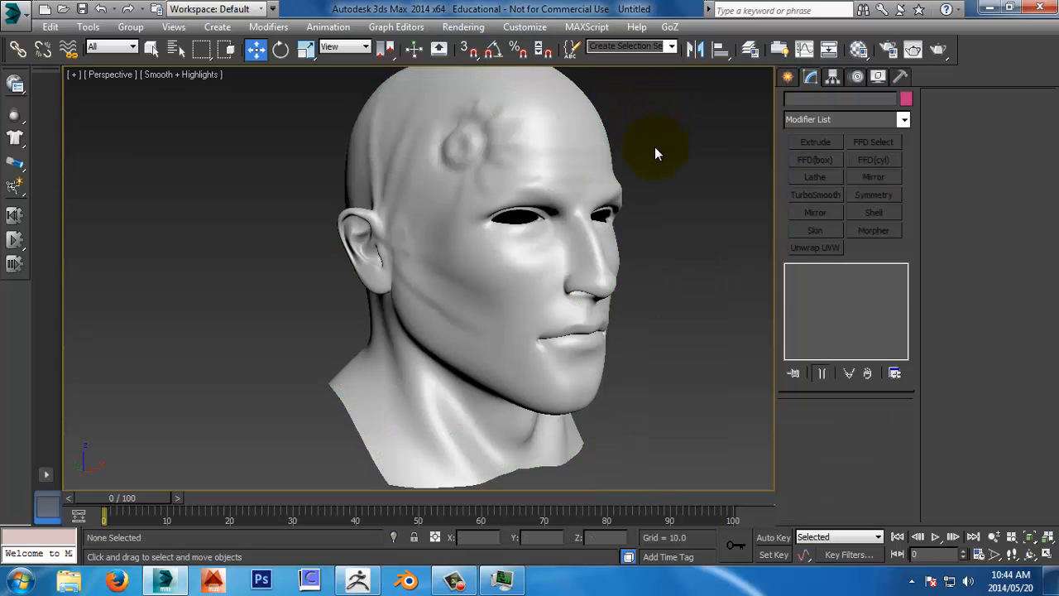
alt+middle_drag(670, 144, 641, 138)
alt+middle_drag(670, 143, 610, 185)
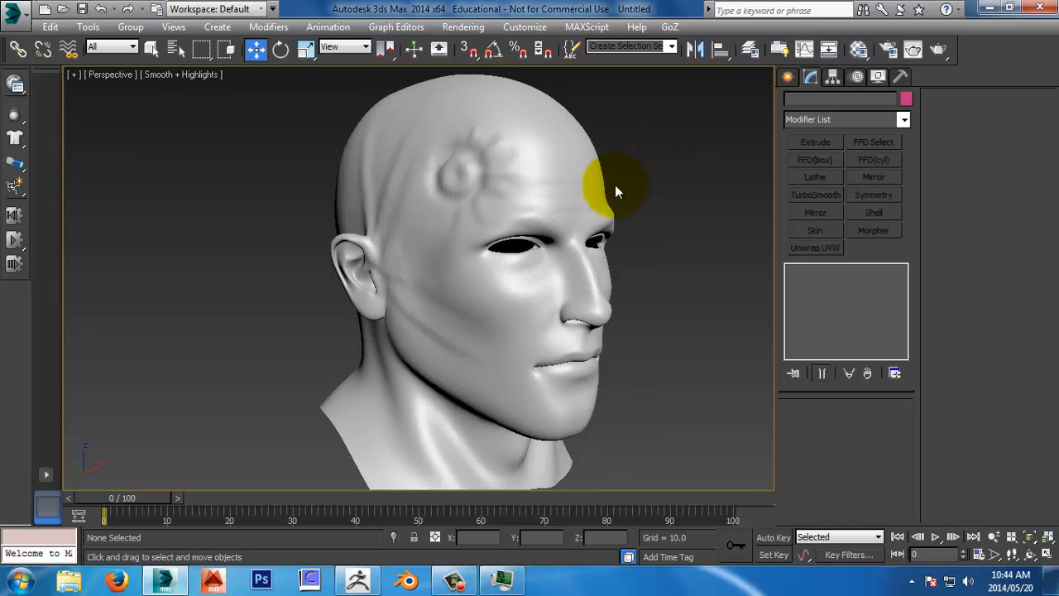
Step: Raise the head's Displace Strength to 100
click(561, 174)
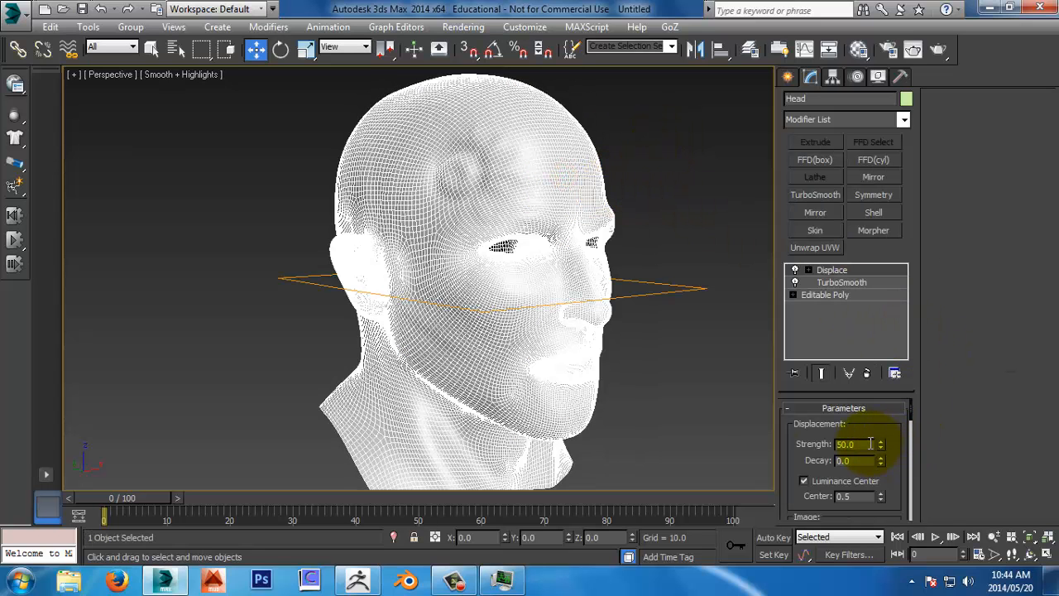
text(100)
key(Return)
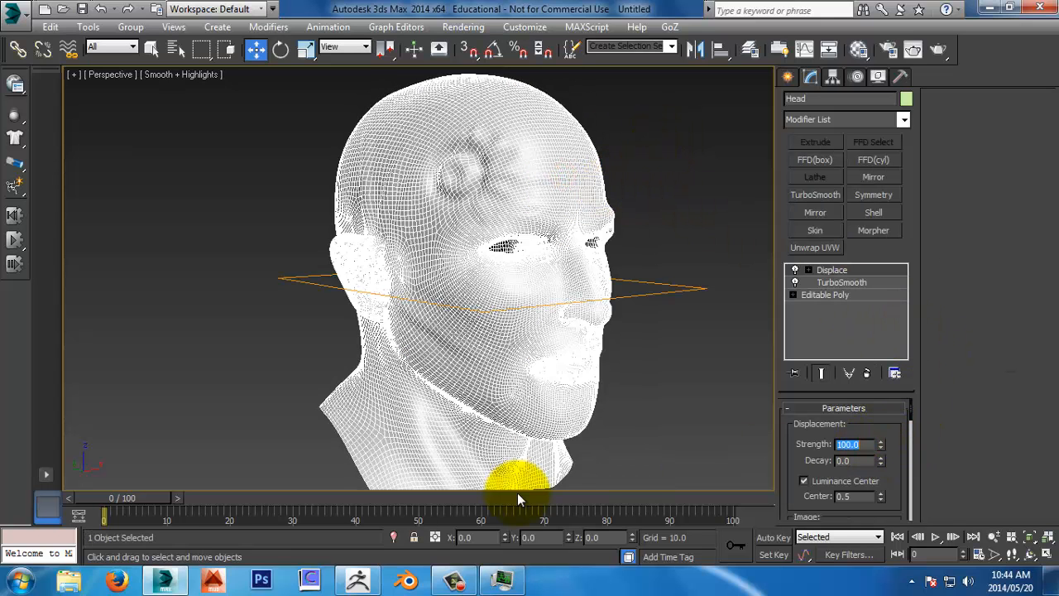
Step: Examine the displacement on the face and the side of the head with nothing selected, then reselect the head
click(682, 156)
alt+middle_drag(663, 220, 568, 217)
key(alt+z)
drag(586, 291, 577, 258)
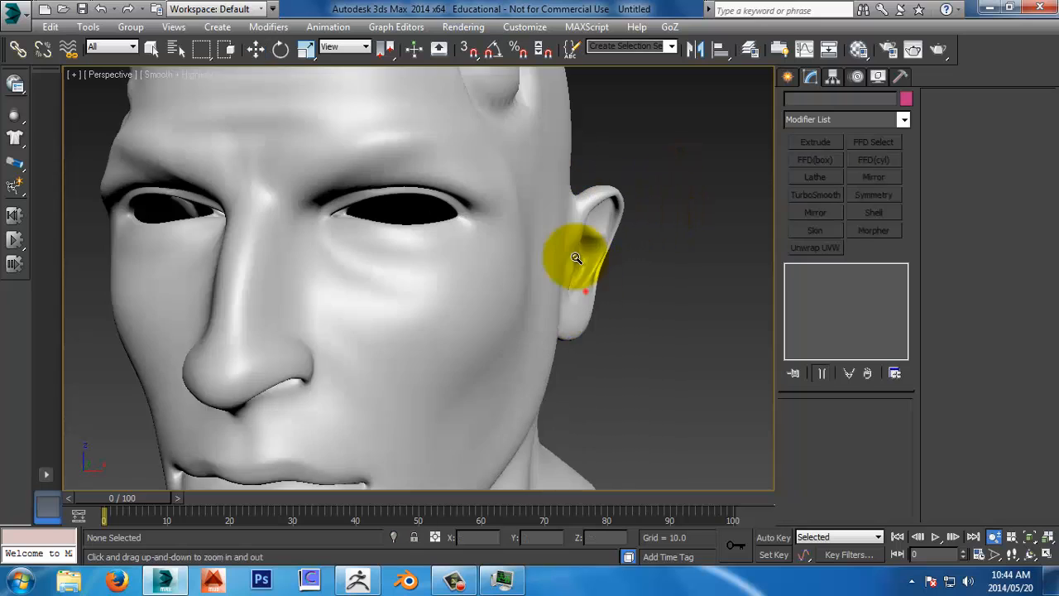
alt+middle_drag(576, 258, 556, 245)
scroll(644, 243, down, 4)
alt+middle_drag(456, 201, 564, 241)
key(w)
click(524, 251)
ctrl+alt+middle_drag(564, 241, 597, 222)
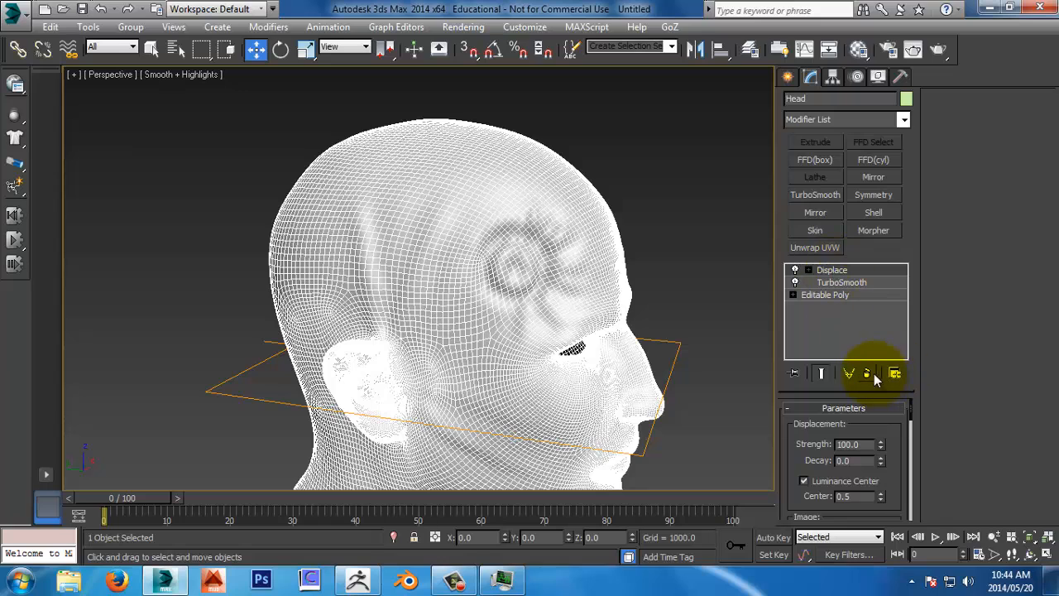
Step: Remove the Displace and TurboSmooth modifiers from the head, add a new TurboSmooth modifier, and deselect the head
click(856, 445)
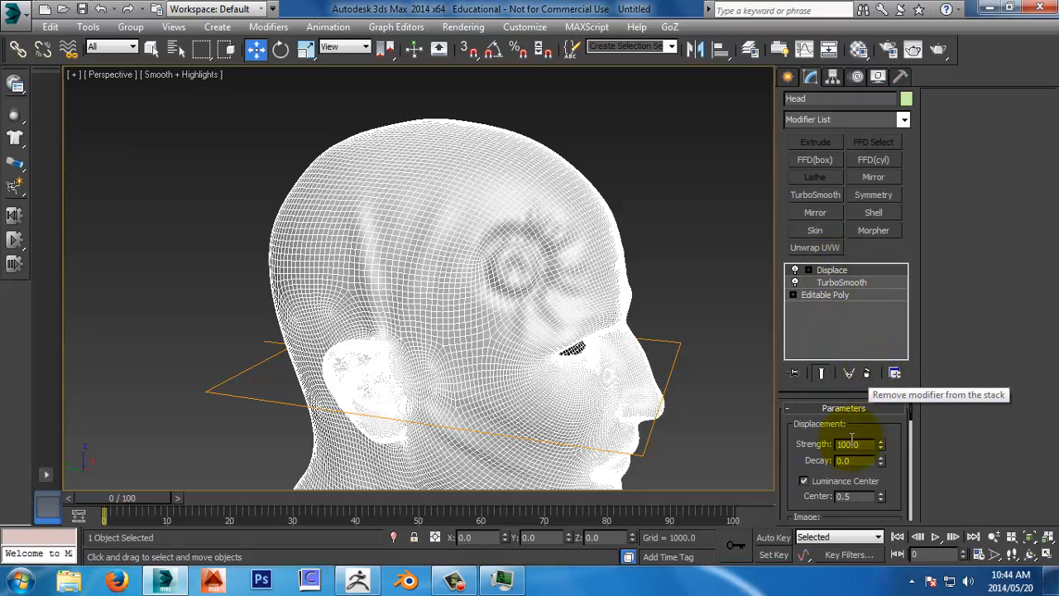
click(867, 373)
click(866, 373)
key(z)
click(830, 194)
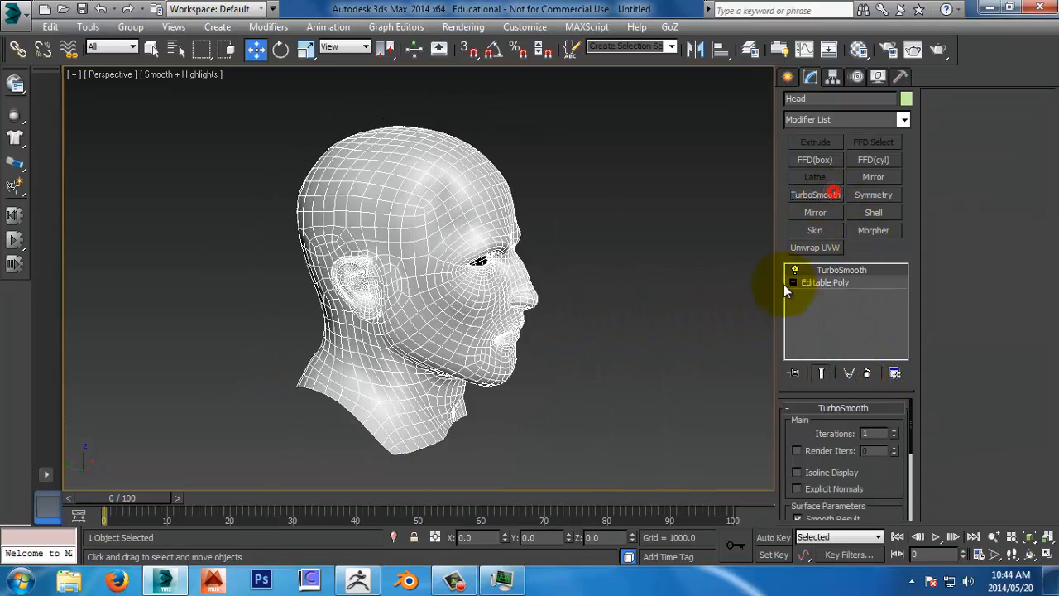
alt+middle_drag(728, 298, 670, 287)
click(671, 286)
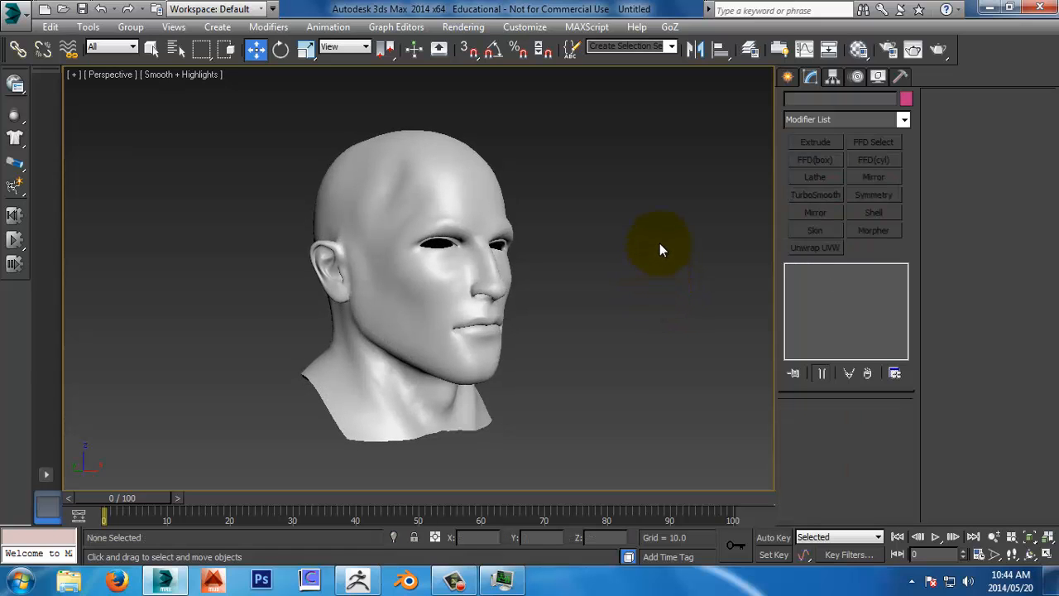
Step: Unlock the Displacement shader in the SKin material's mental ray Connection settings
key(m)
drag(842, 78, 758, 29)
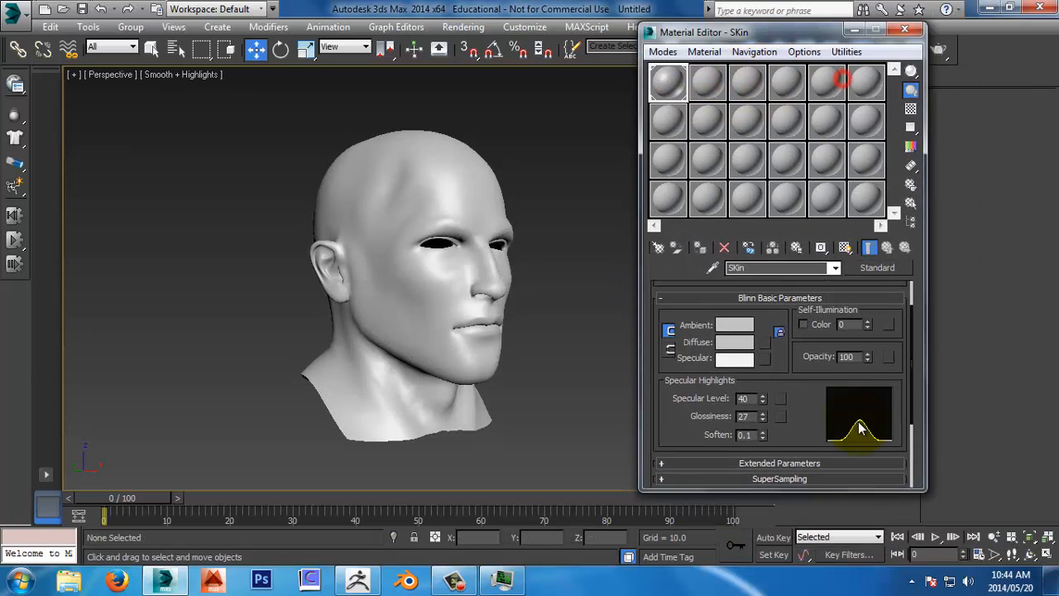
drag(808, 422, 770, 280)
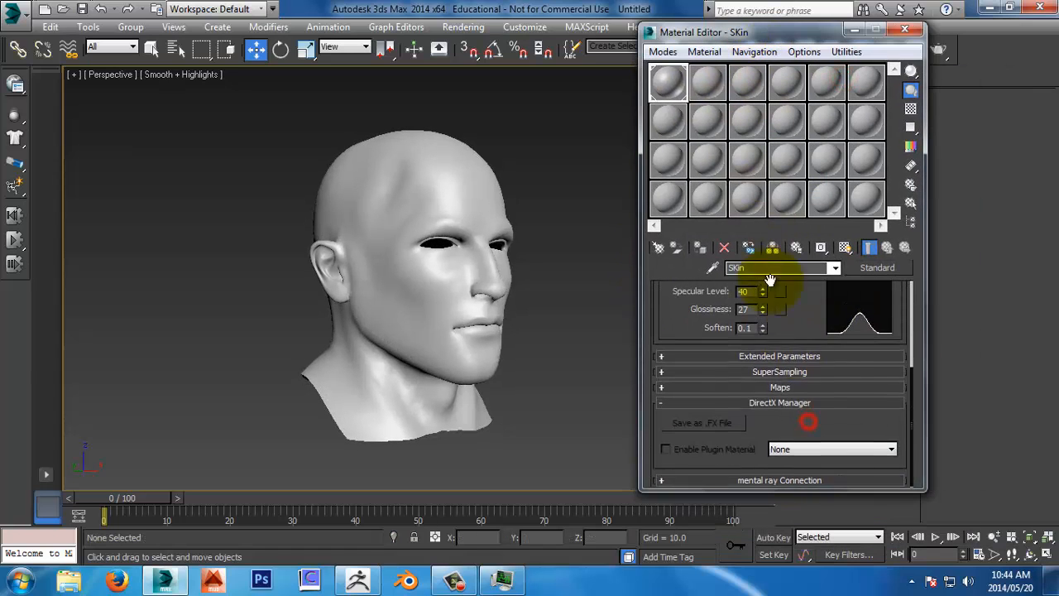
click(796, 481)
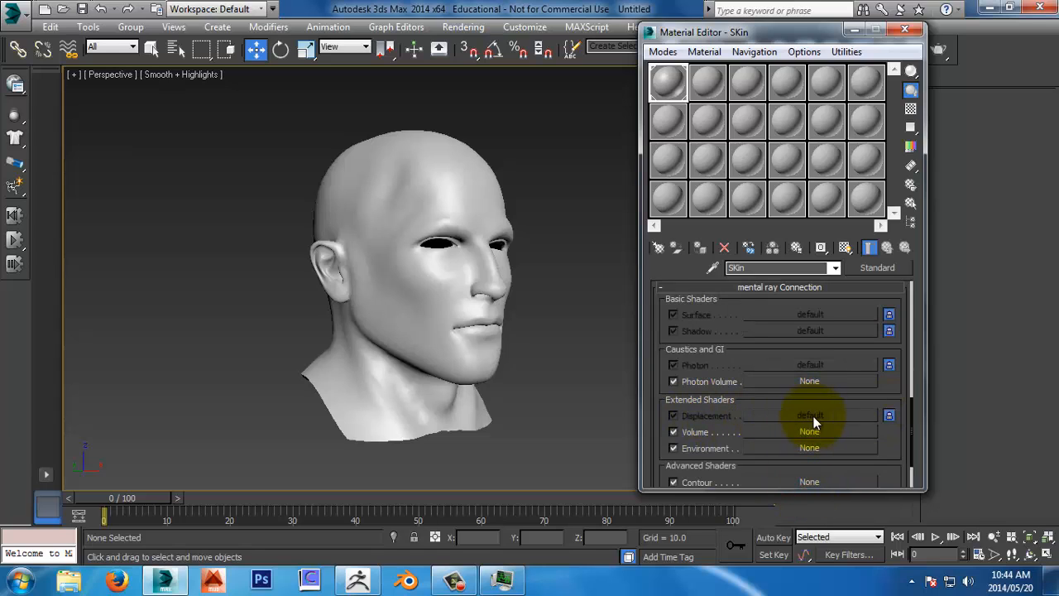
click(889, 416)
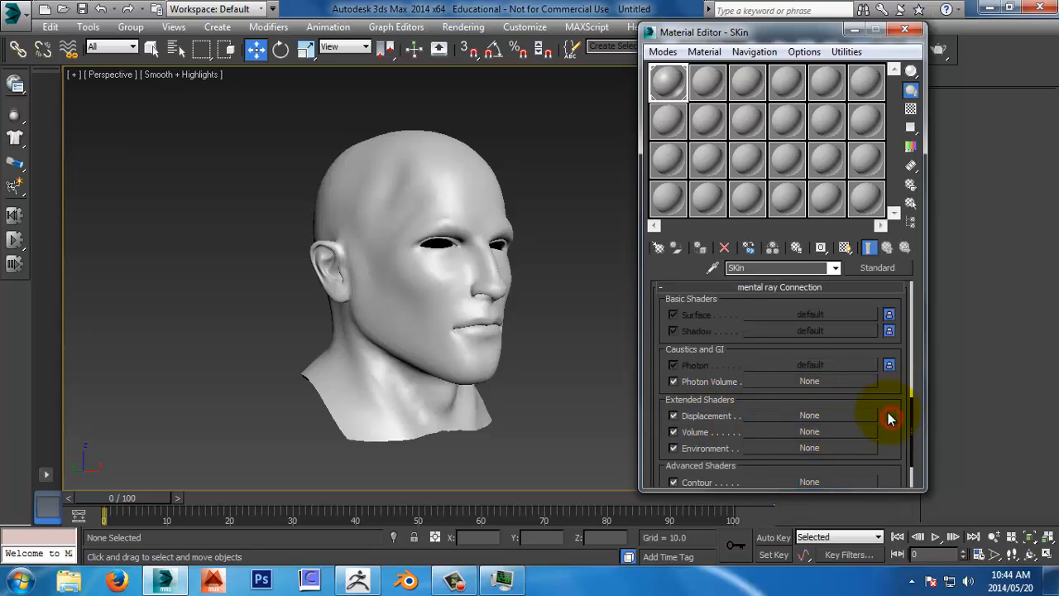
click(853, 416)
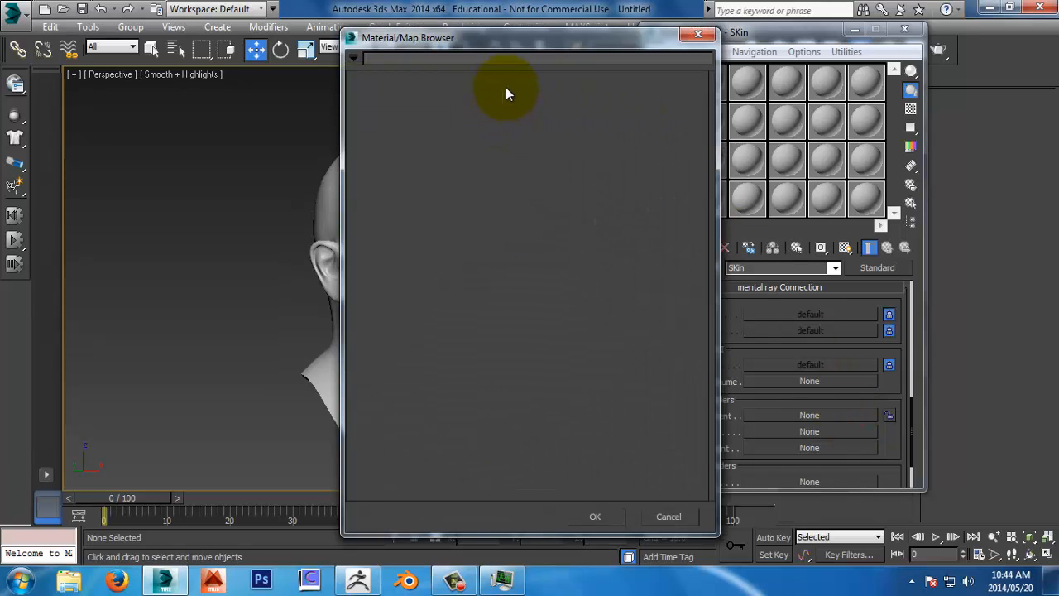
drag(543, 33, 564, 63)
click(703, 543)
click(906, 29)
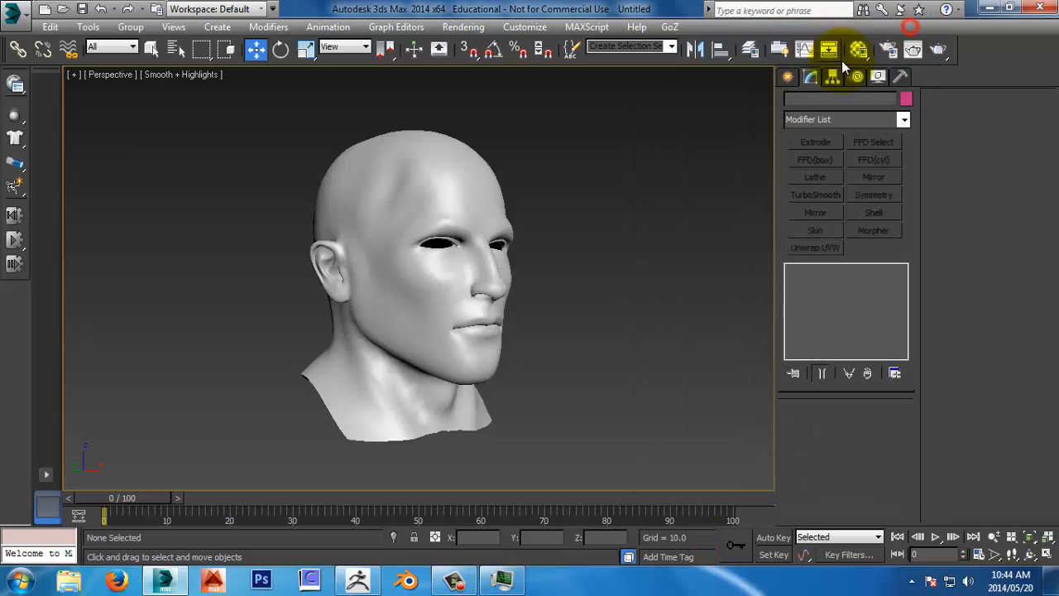
Step: Assign NVIDIA mental ray as the production renderer in Render Setup
click(894, 51)
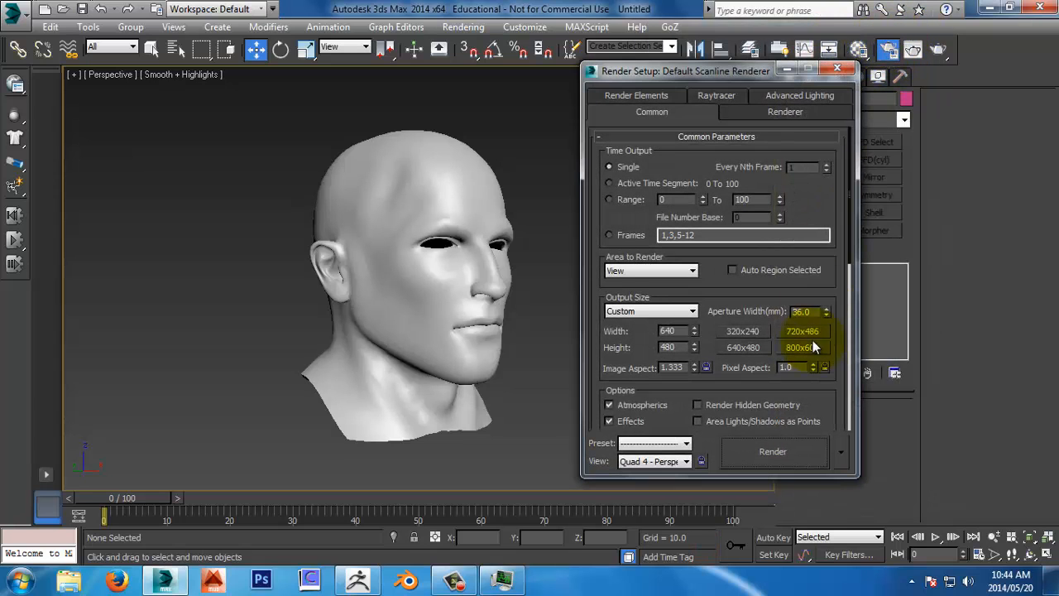
drag(836, 312, 828, 169)
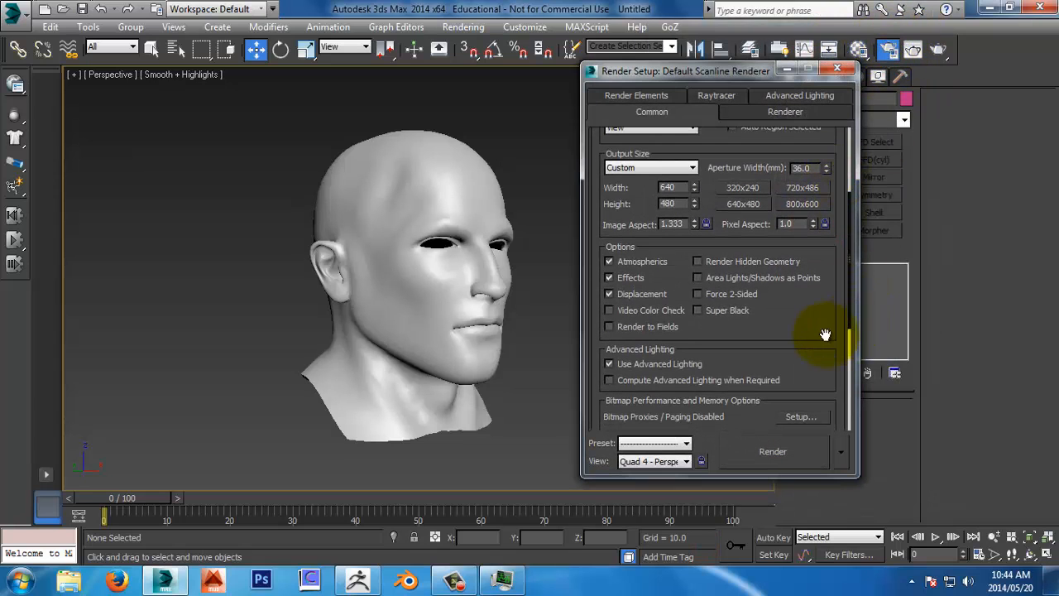
drag(825, 335, 838, 49)
drag(816, 425, 823, 374)
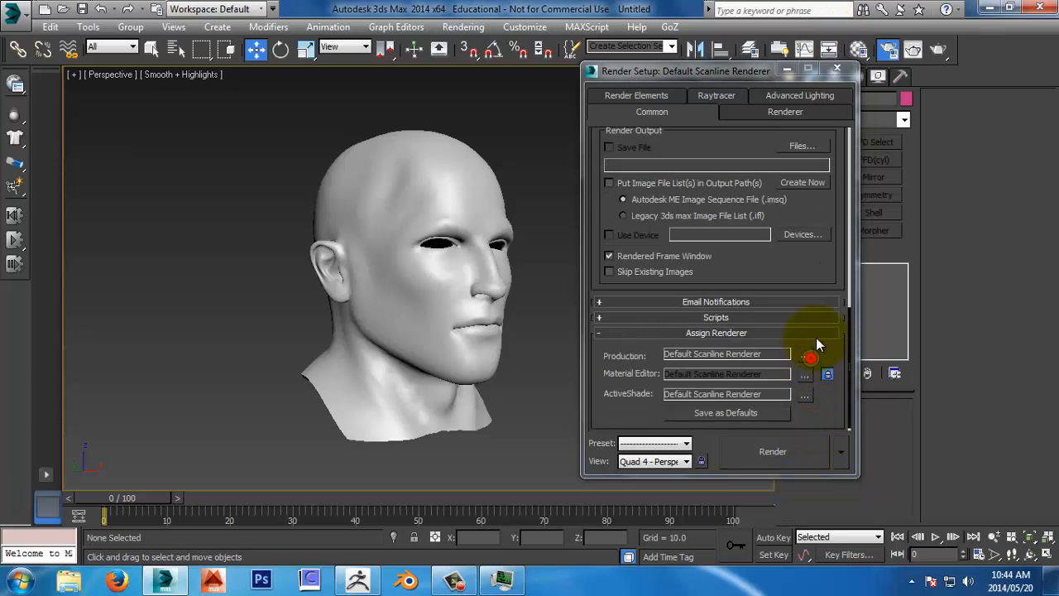
click(808, 355)
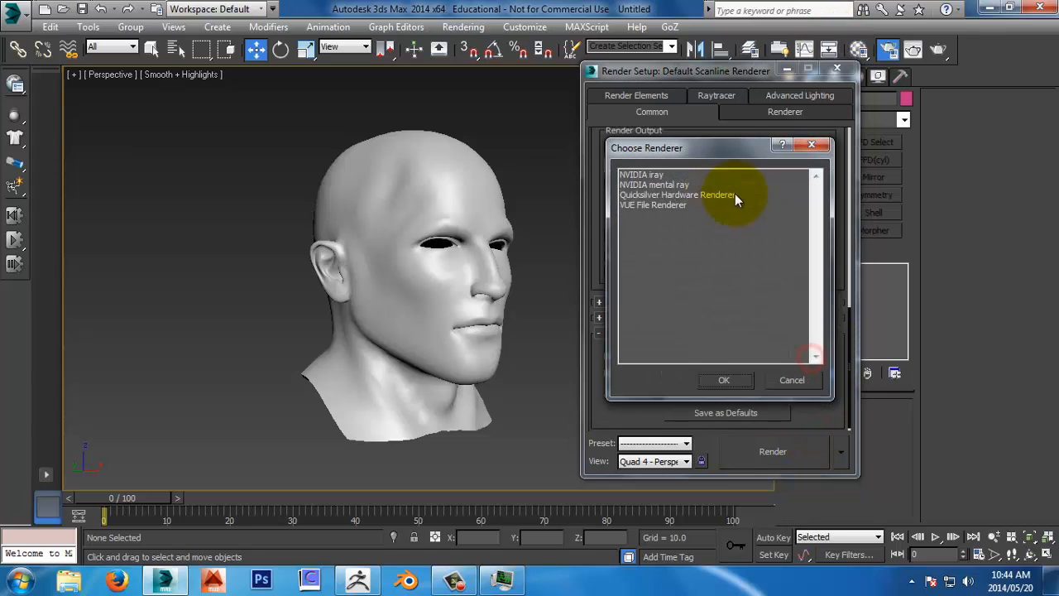
double_click(693, 185)
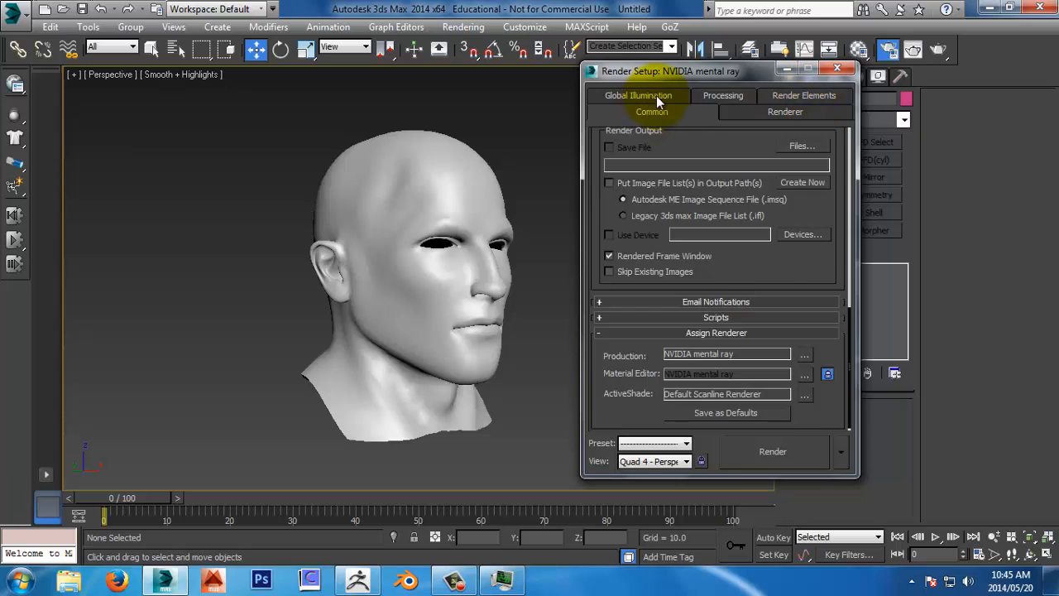
Step: Disable Final Gather in the Global Illumination settings and close Render Setup
click(656, 95)
click(631, 279)
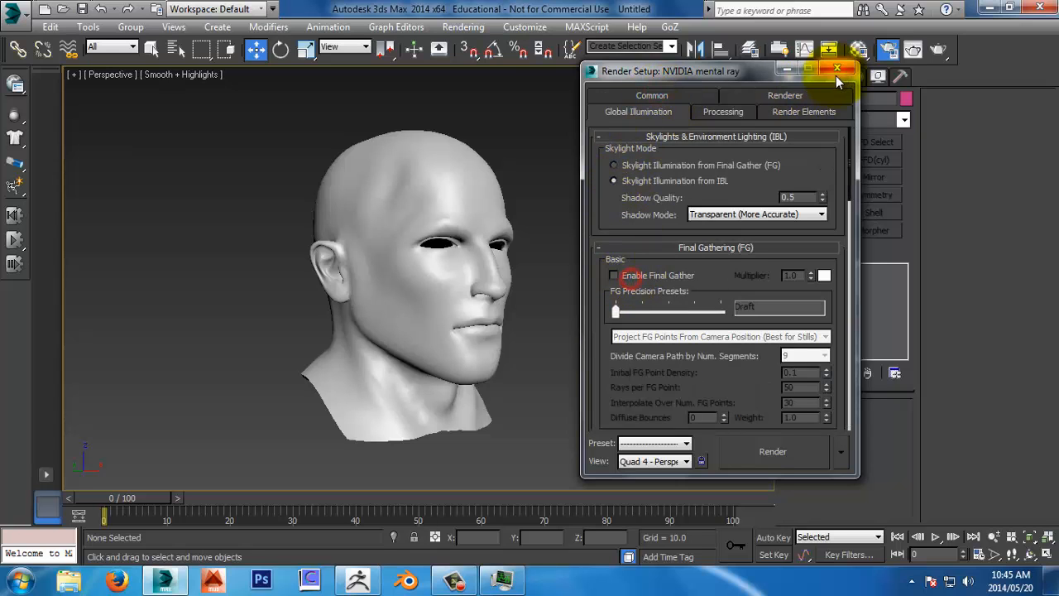
click(837, 68)
Step: Assign a Height Map Displacement shader to the SKin material's Displacement slot, with Minimum Height -100 and Maximum Height 100
click(859, 50)
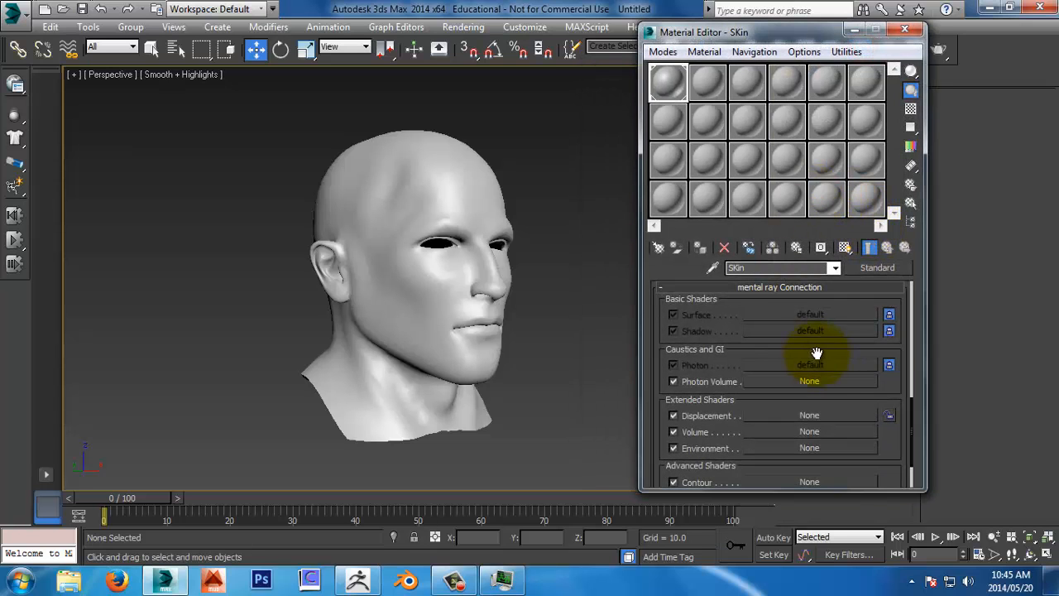
click(836, 416)
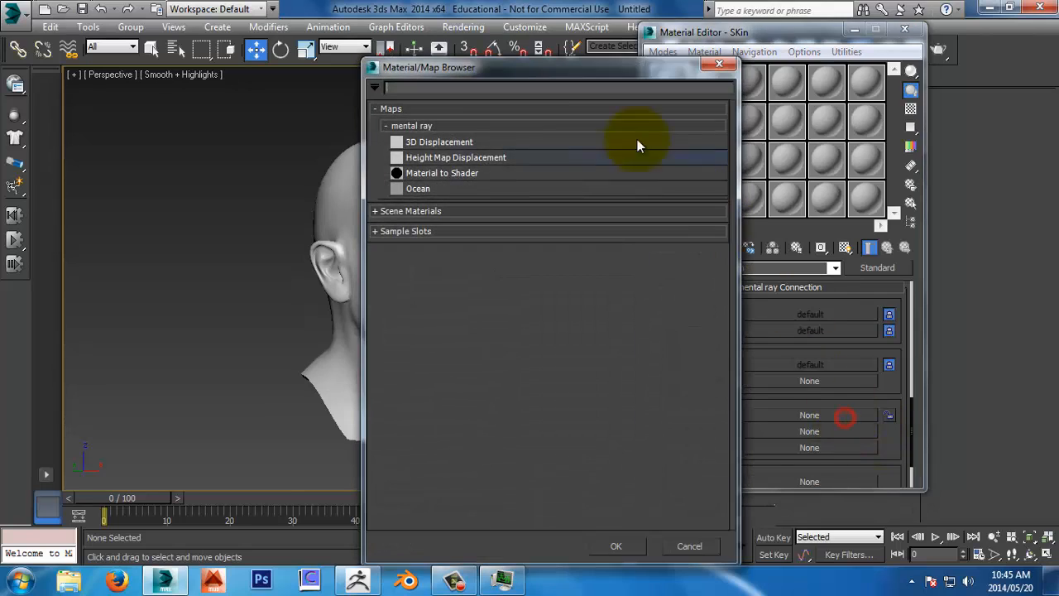
double_click(461, 158)
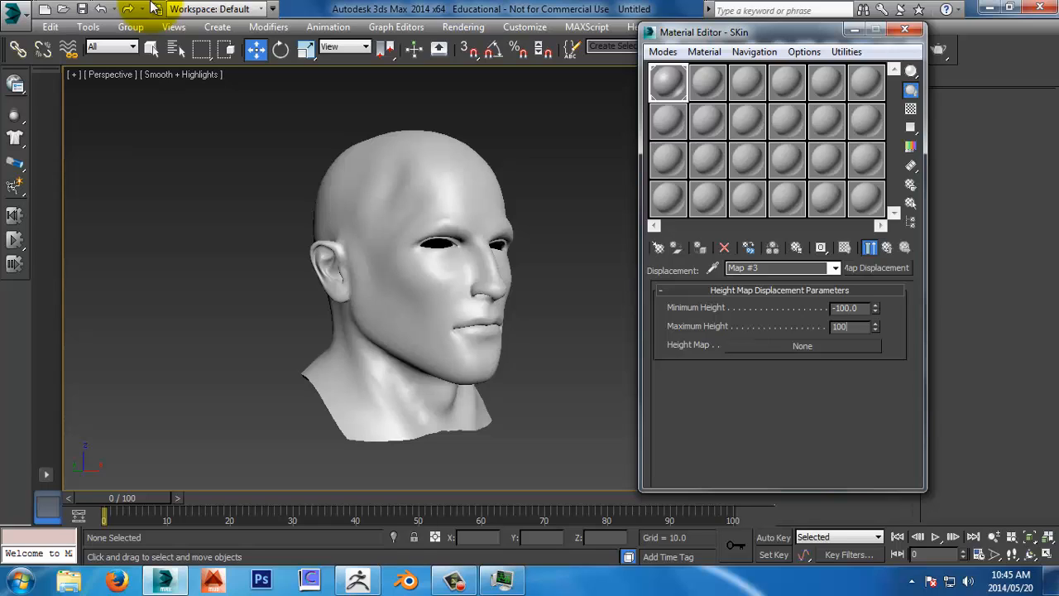
Step: Load Head_01-DM(0.073095)2048_u0_v0.PSD as a Bitmap in the displacement shader's Height Map slot and show it in the viewport
click(769, 346)
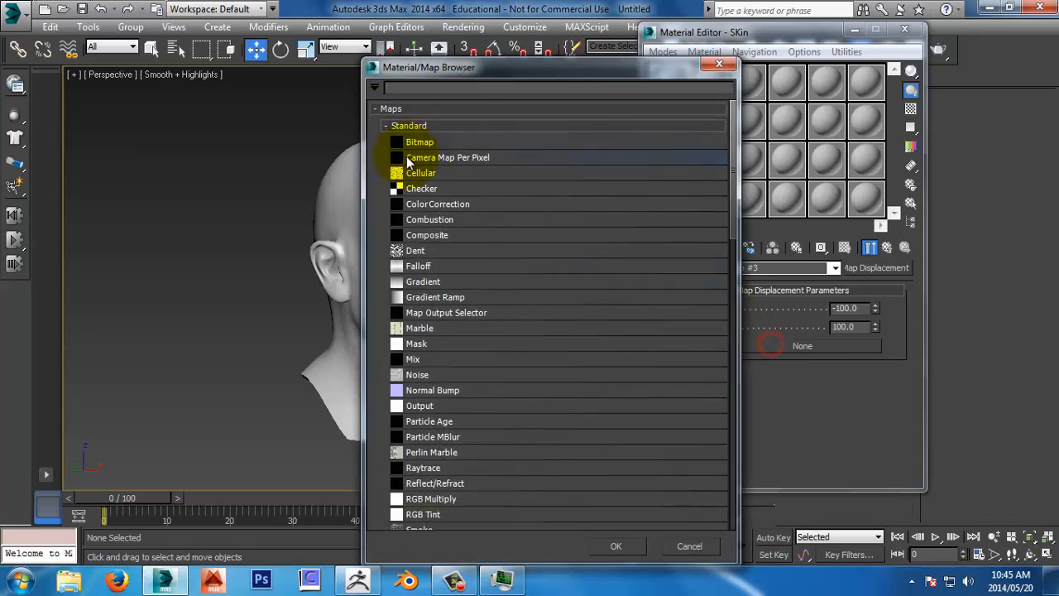
click(423, 145)
double_click(428, 144)
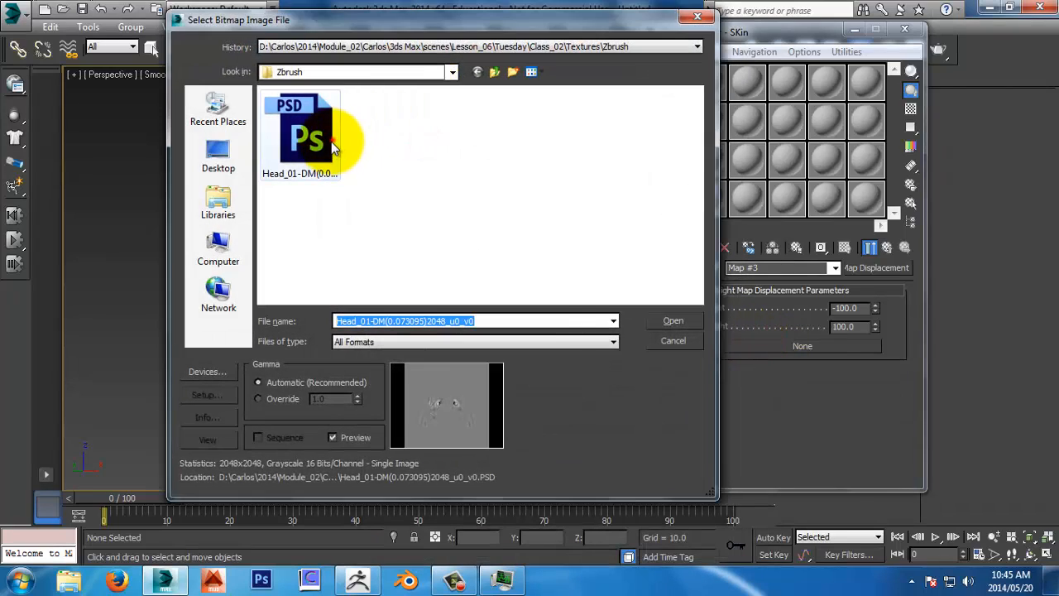
double_click(331, 139)
click(389, 385)
click(844, 247)
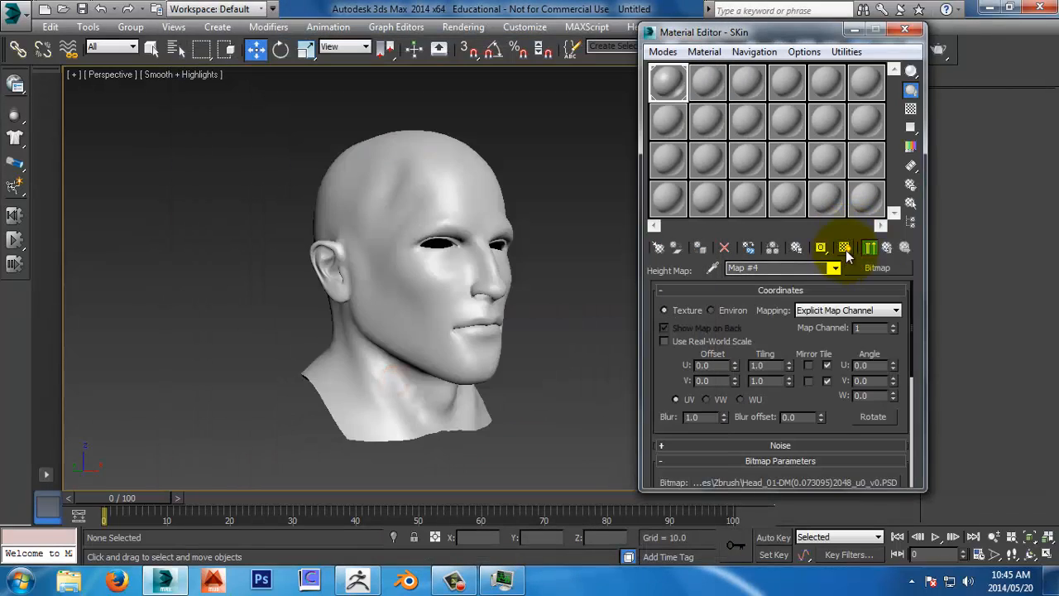
Step: Examine the displacement map on the head up close around the forehead mark, with and without edged faces
key(alt+z)
drag(589, 280, 566, 229)
alt+middle_drag(525, 231, 496, 261)
middle_drag(497, 262, 513, 276)
drag(513, 277, 492, 234)
alt+middle_drag(492, 234, 491, 272)
drag(490, 271, 480, 295)
alt+middle_drag(480, 295, 454, 279)
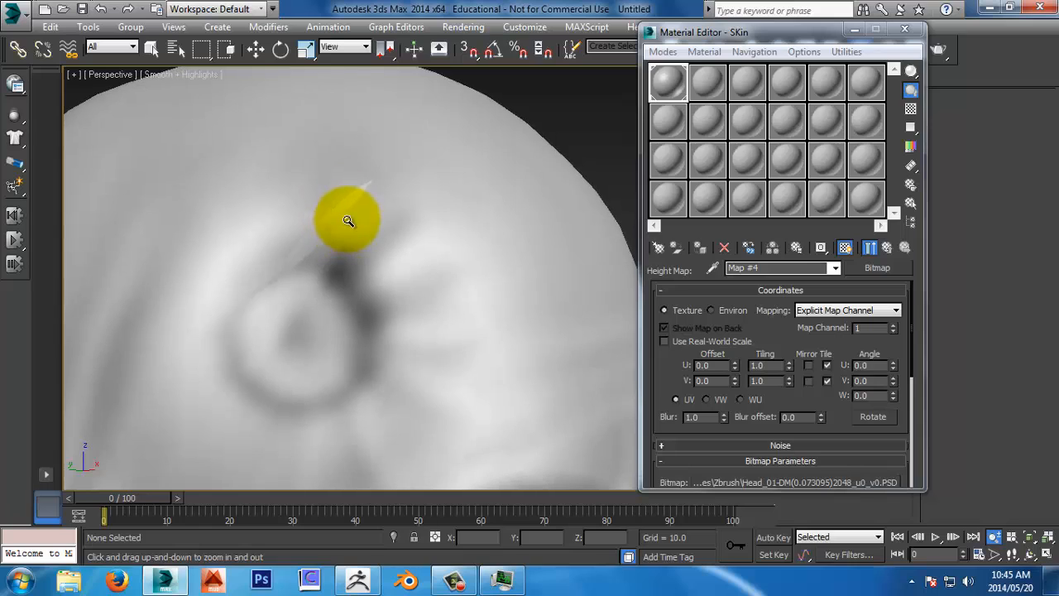
key(F4)
alt+middle_drag(336, 243, 348, 204)
mouse_move(348, 203)
mouse_down()
mouse_move(372, 152)
mouse_move(363, 198)
mouse_up()
key(F4)
alt+middle_drag(362, 199, 430, 321)
middle_drag(447, 229, 452, 260)
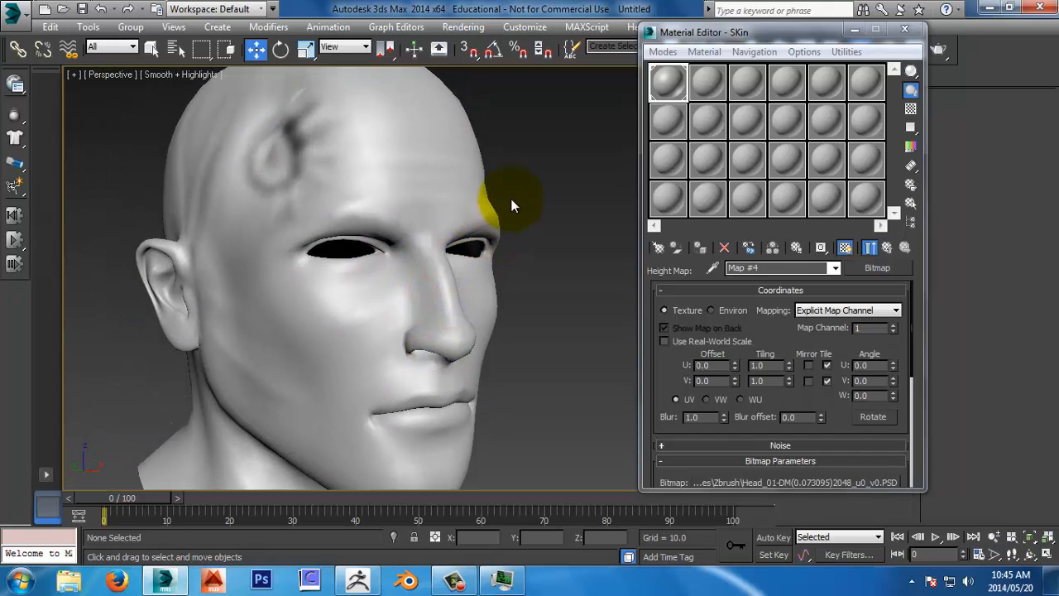
Step: Close the Material Editor and select the head
click(904, 31)
click(426, 202)
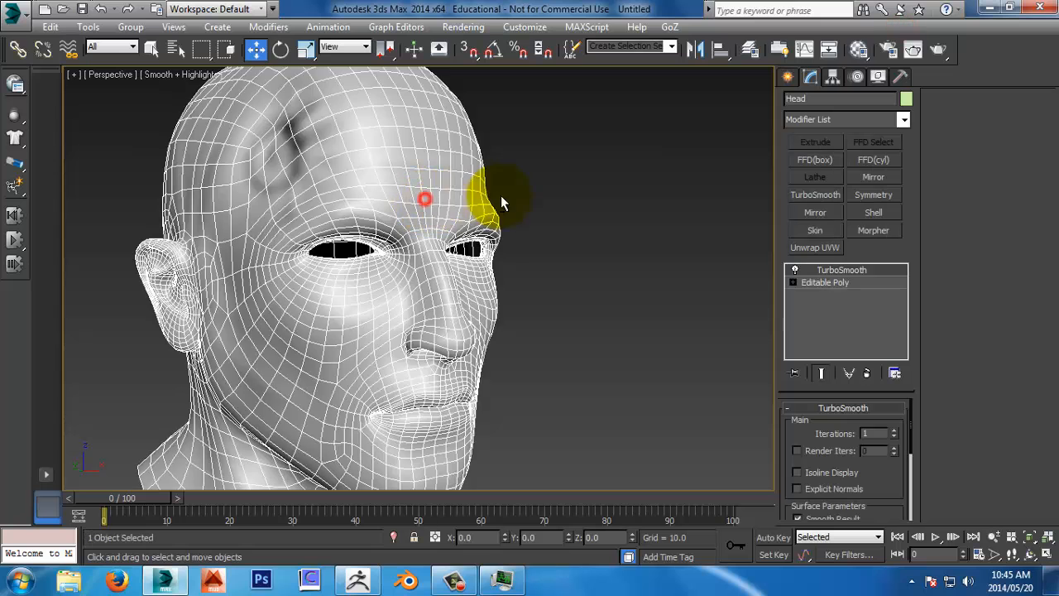
mouse_move(596, 204)
ctrl+alt+middle_down()
mouse_move(596, 279)
mouse_move(593, 213)
ctrl+alt+middle_up()
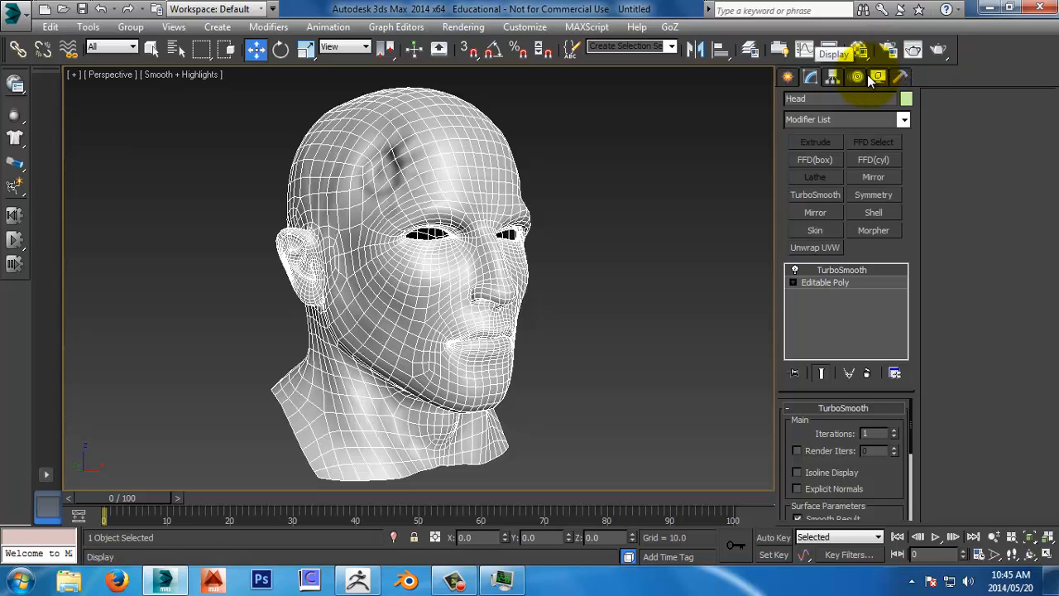
Step: Open the mental ray Renderer settings in Render Setup and go through them down to the Camera Effects section
click(888, 49)
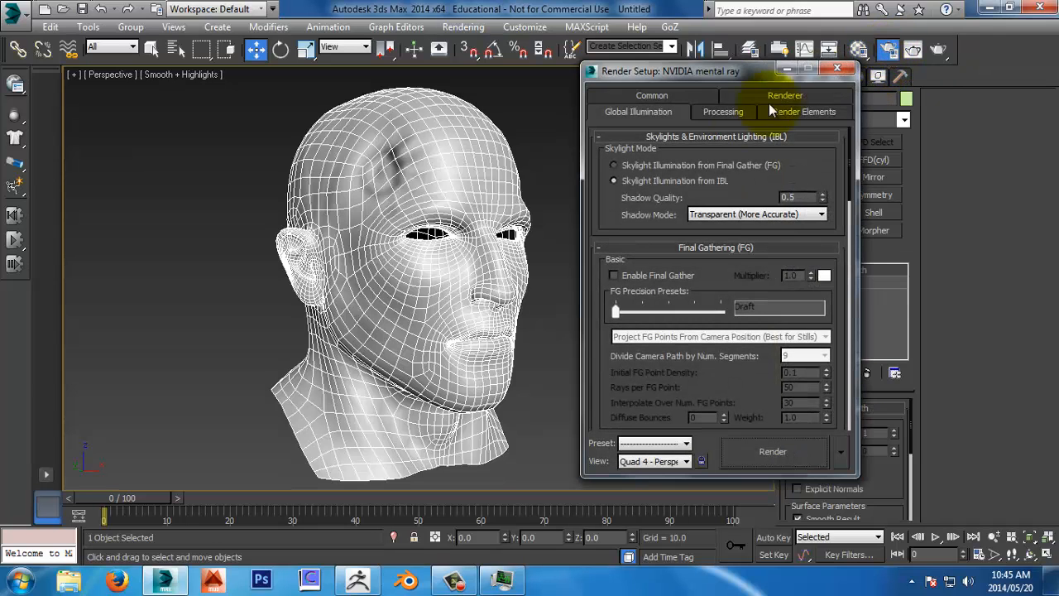
click(686, 94)
click(775, 114)
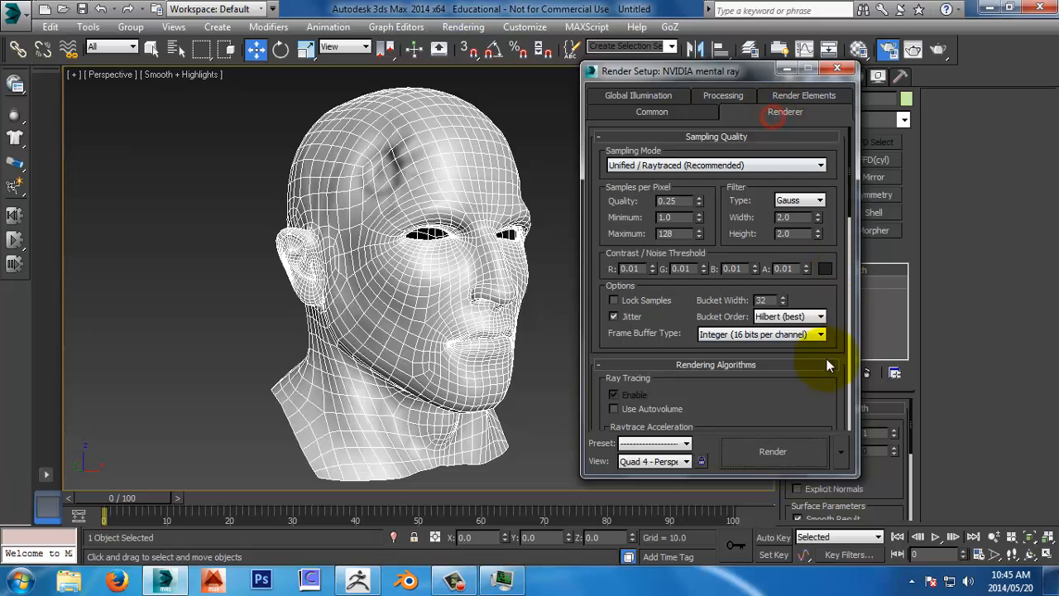
drag(811, 425, 769, 94)
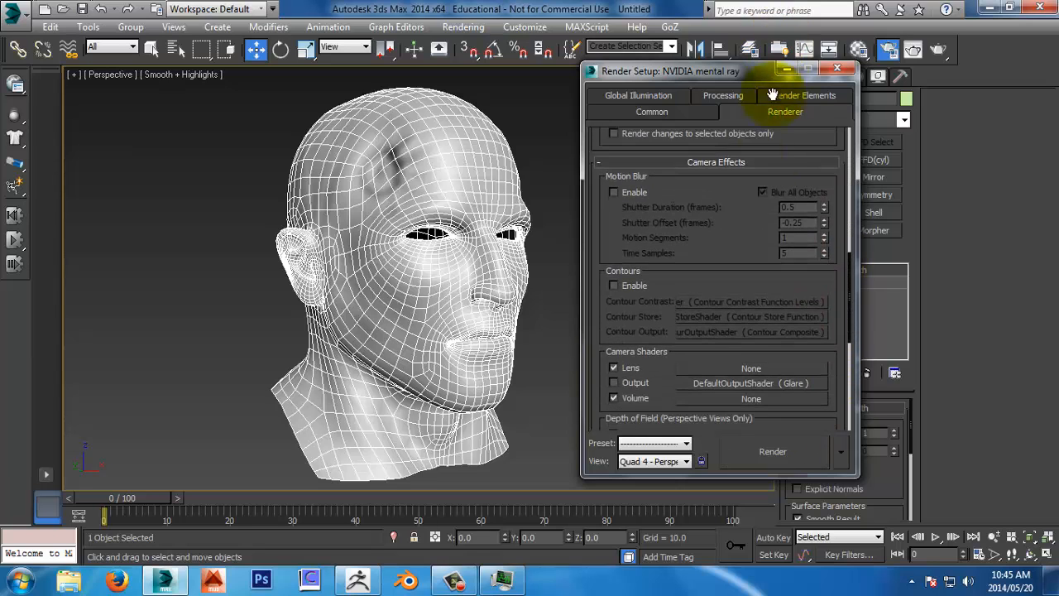
Step: Set the mental ray renderer's global displacement Max. Displace to 200 and close the render setup
scroll(757, 248, down, 5)
scroll(786, 240, down, 1)
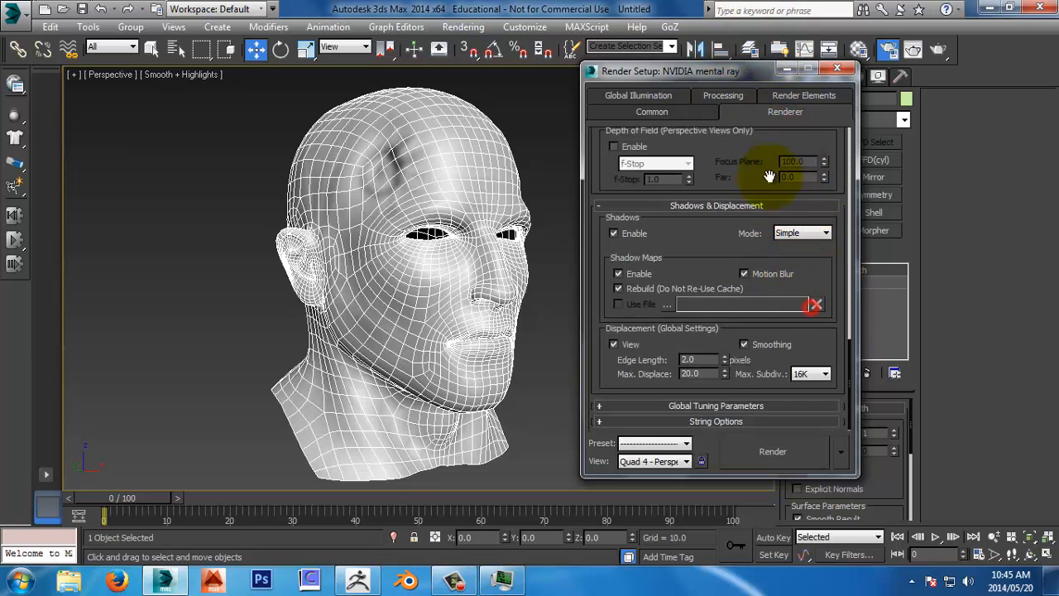
click(708, 373)
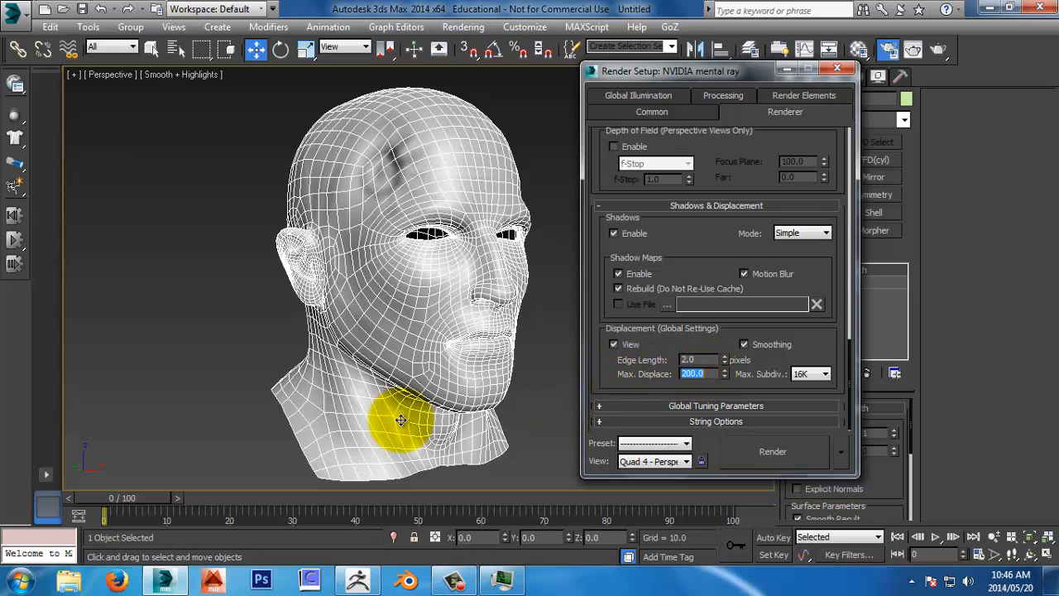
click(838, 67)
Step: Render the perspective view and examine the displaced detail on the head's forehead and face up close
middle_drag(643, 237, 637, 244)
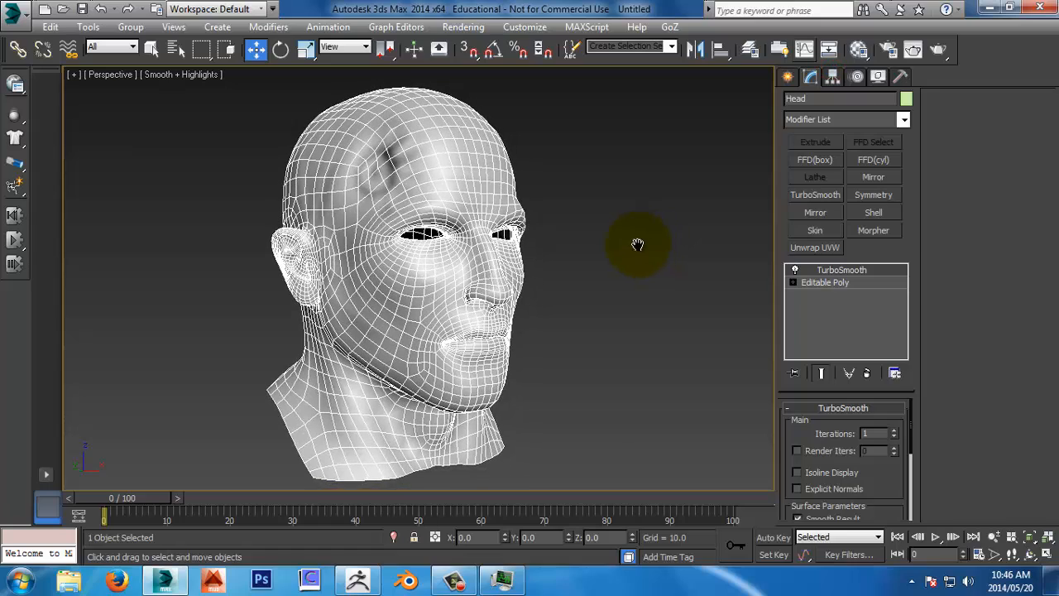
key(shift+q)
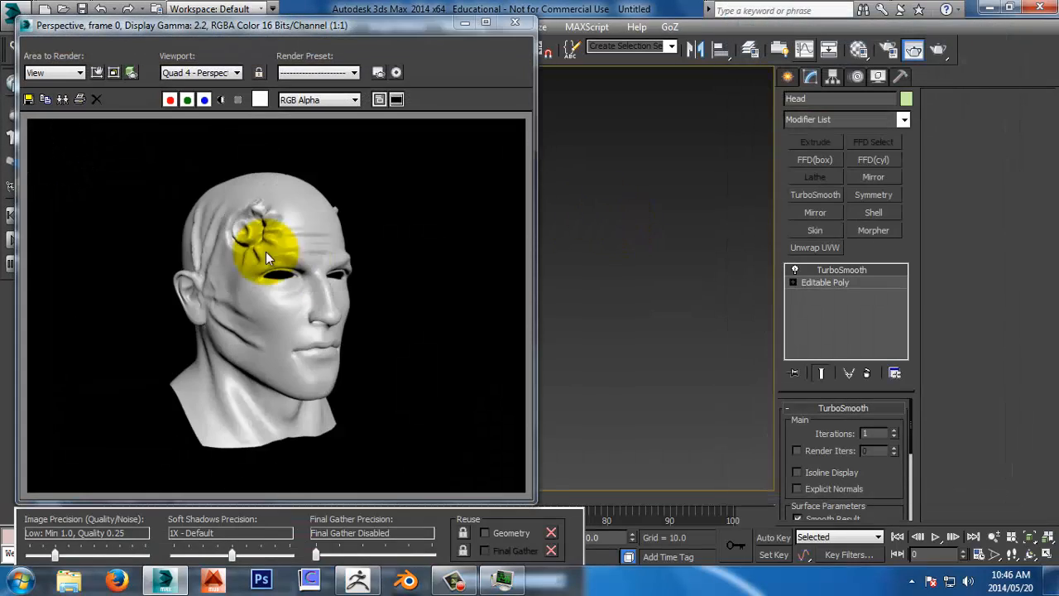
ctrl+click(245, 233)
ctrl+click(291, 280)
ctrl+right_click(294, 292)
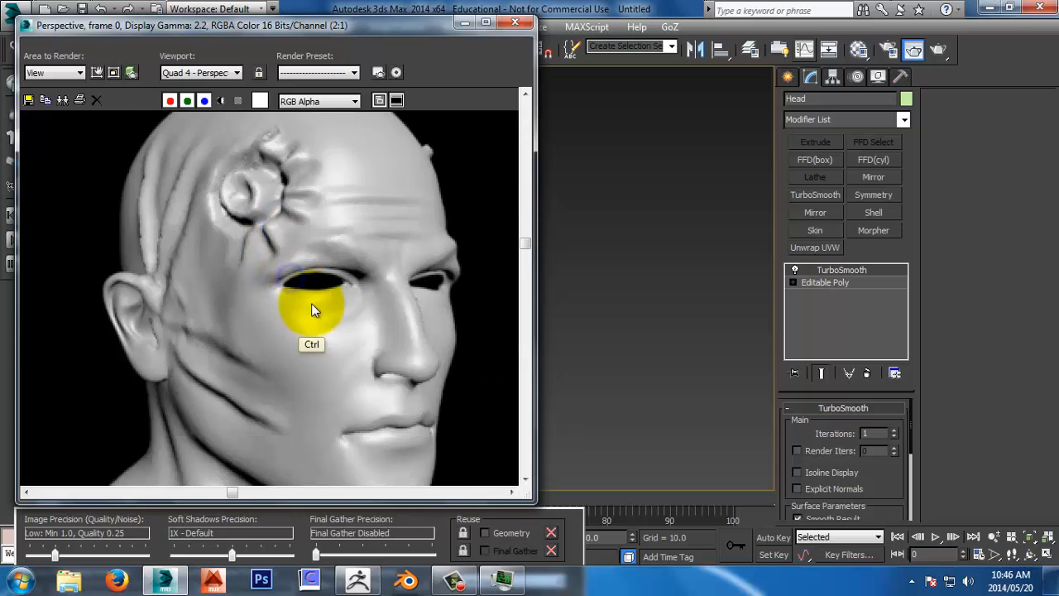
ctrl+click(336, 253)
ctrl+right_click(332, 261)
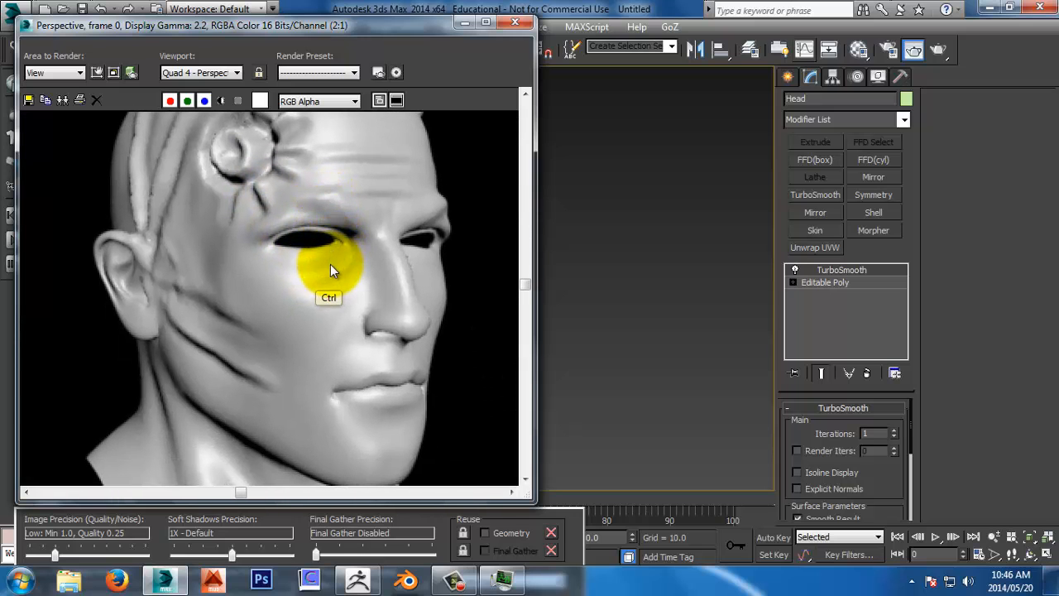
click(515, 21)
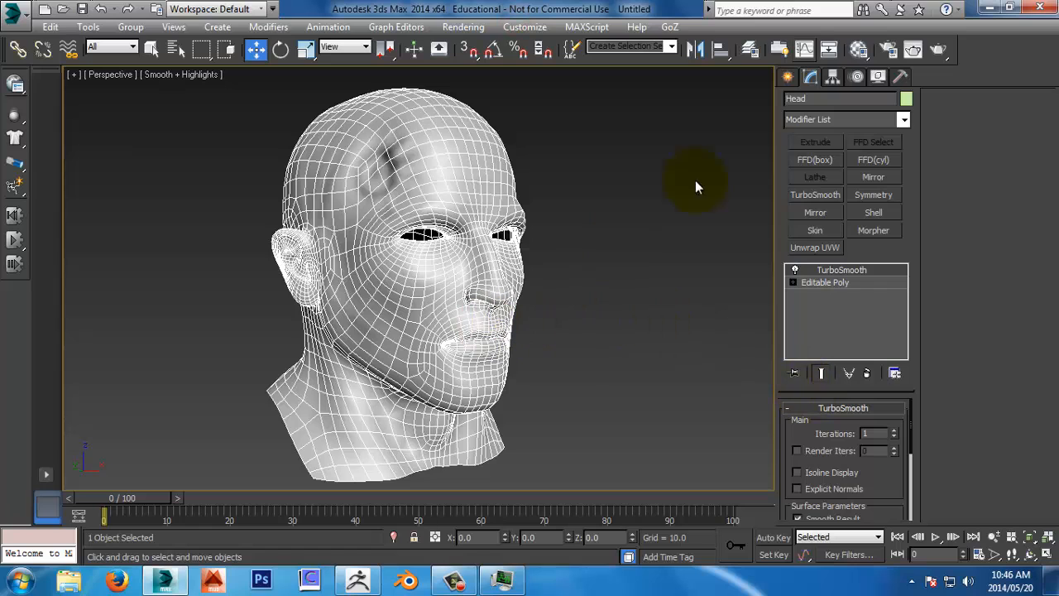
Step: Set the Skin material's Height Map Displacement to a minimum height of -50 and a maximum height of 50
click(859, 49)
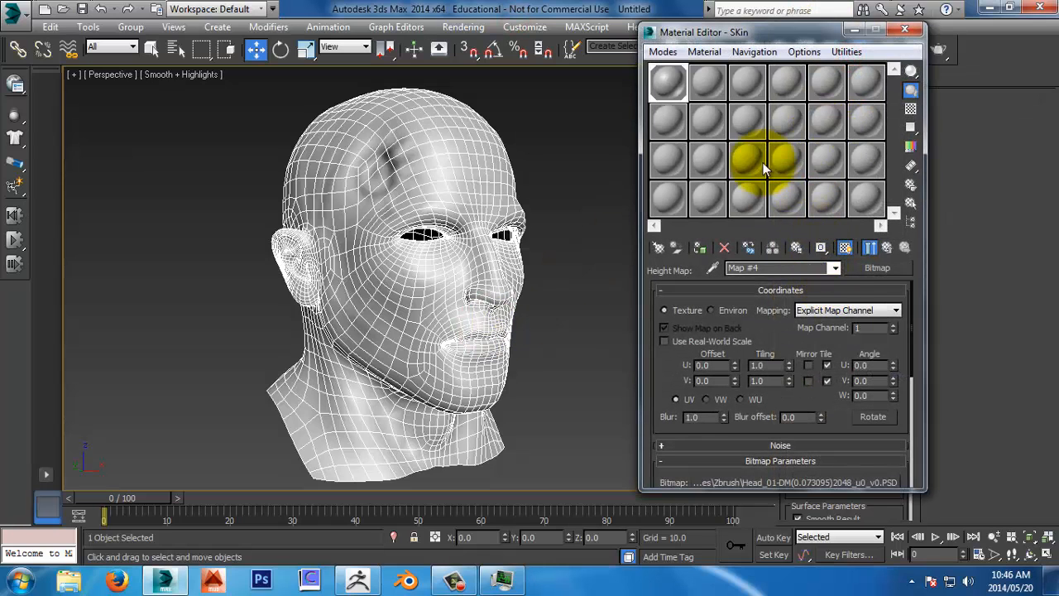
click(834, 267)
click(828, 292)
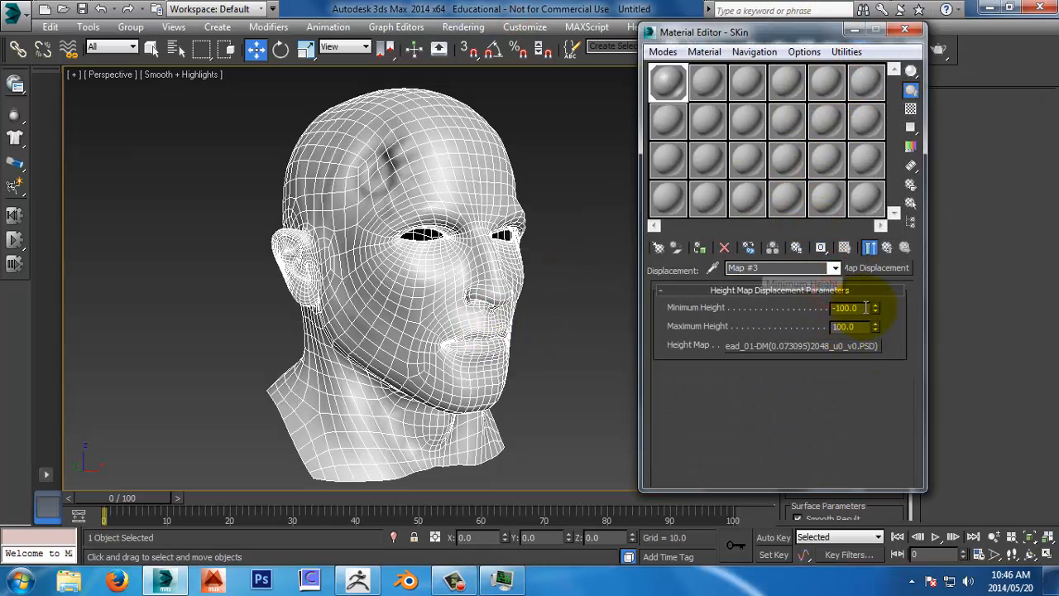
double_click(862, 307)
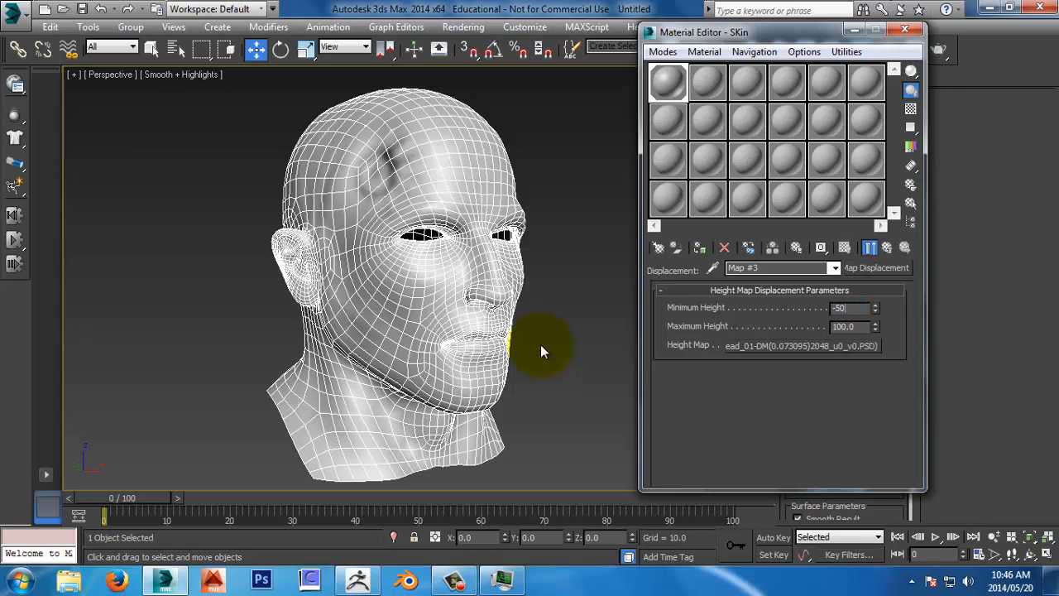
click(563, 263)
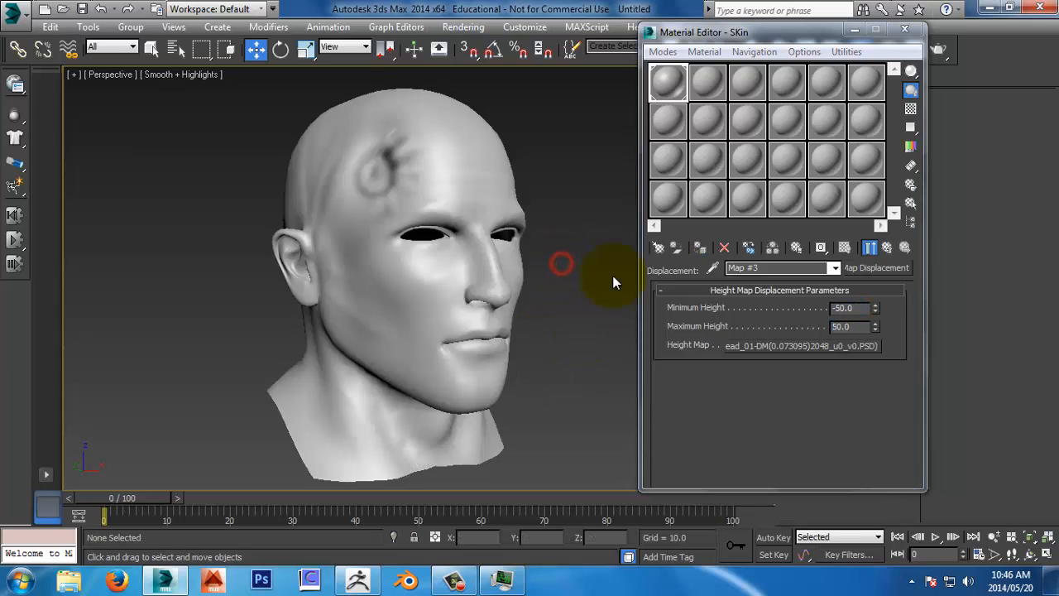
click(913, 31)
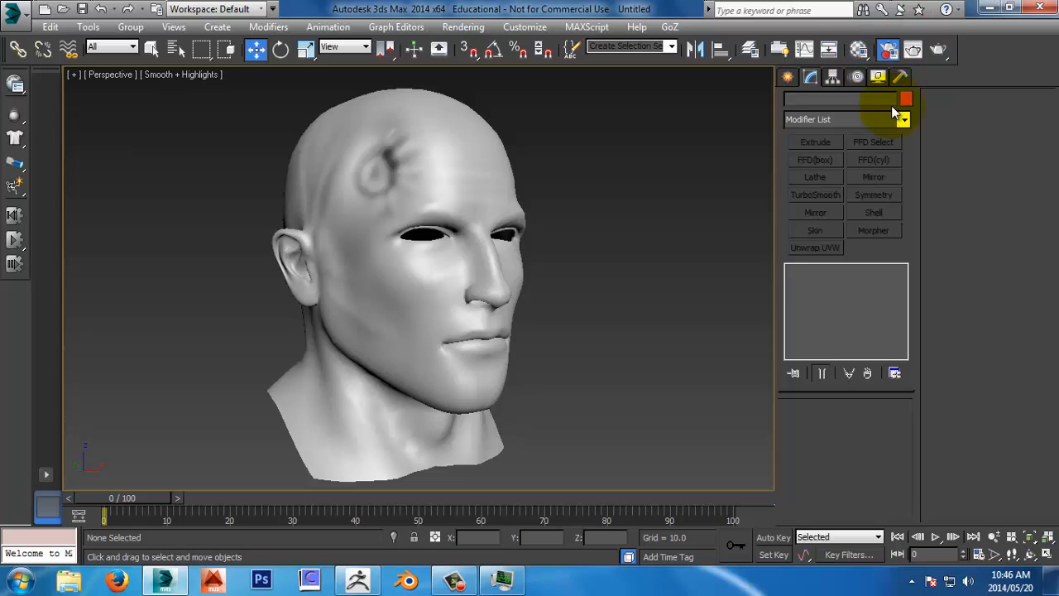
Step: Set the renderer's sampling mode to Classic / Raytraced with a minimum of 1 and a maximum of 4 samples per pixel
click(888, 49)
click(692, 166)
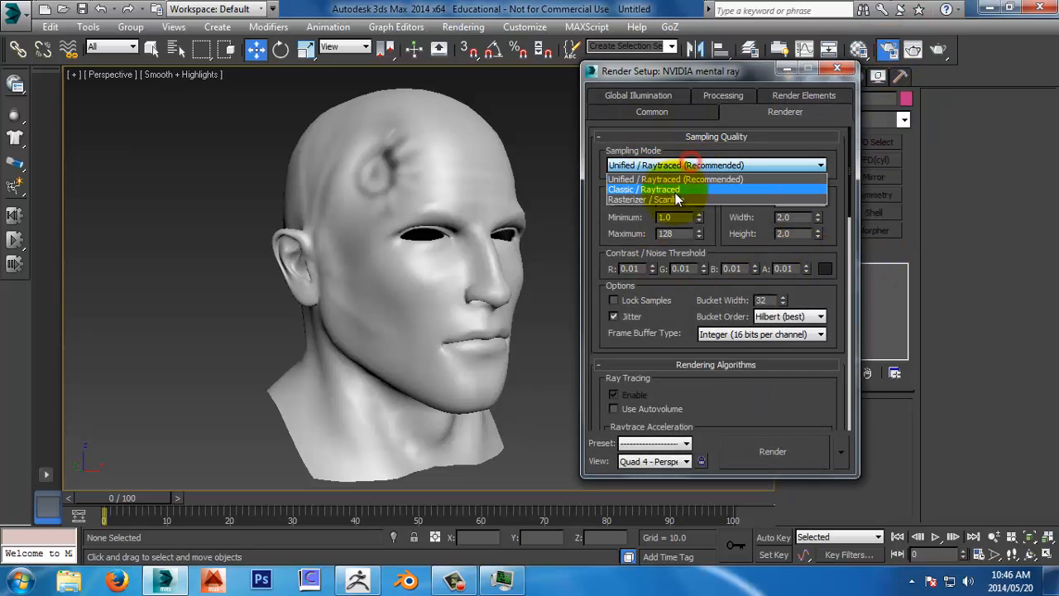
click(677, 189)
click(695, 218)
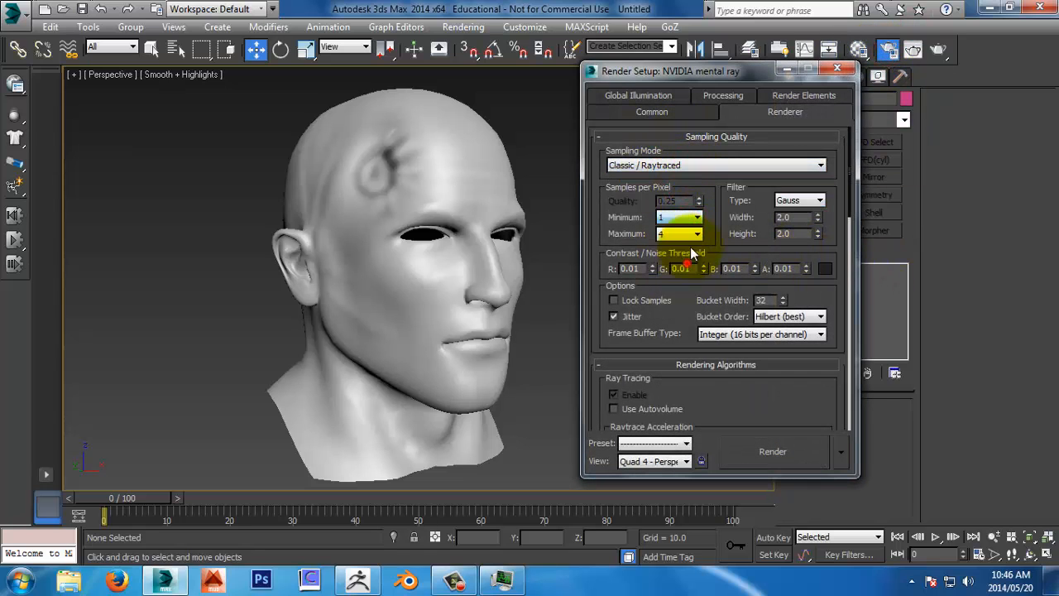
click(697, 234)
click(688, 291)
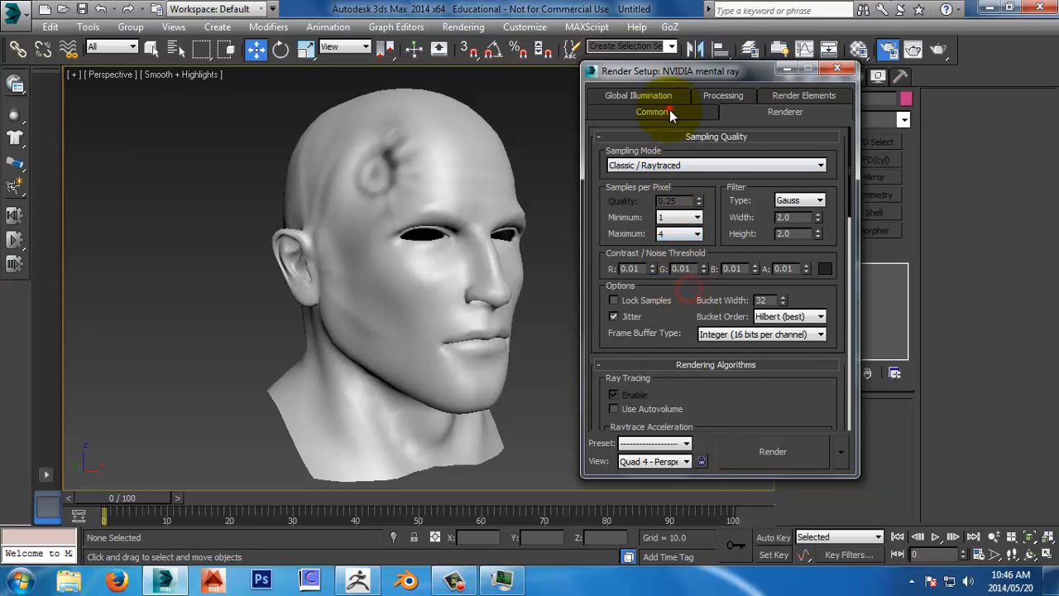
Step: Set the render output size to HDTV (video) at 1280 x 720 and close the render setup
click(671, 116)
click(692, 311)
click(684, 502)
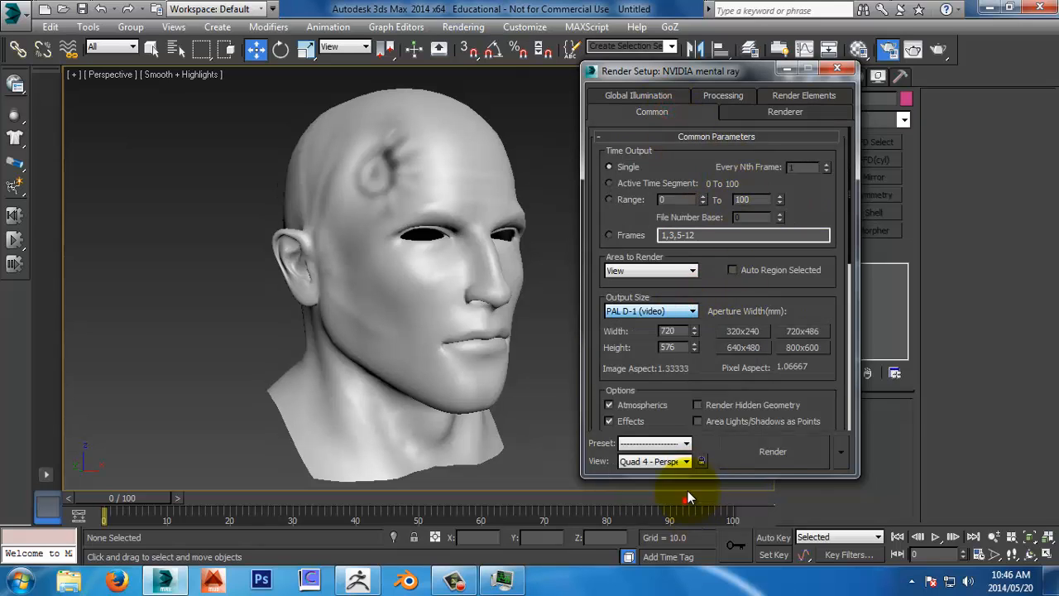
click(681, 313)
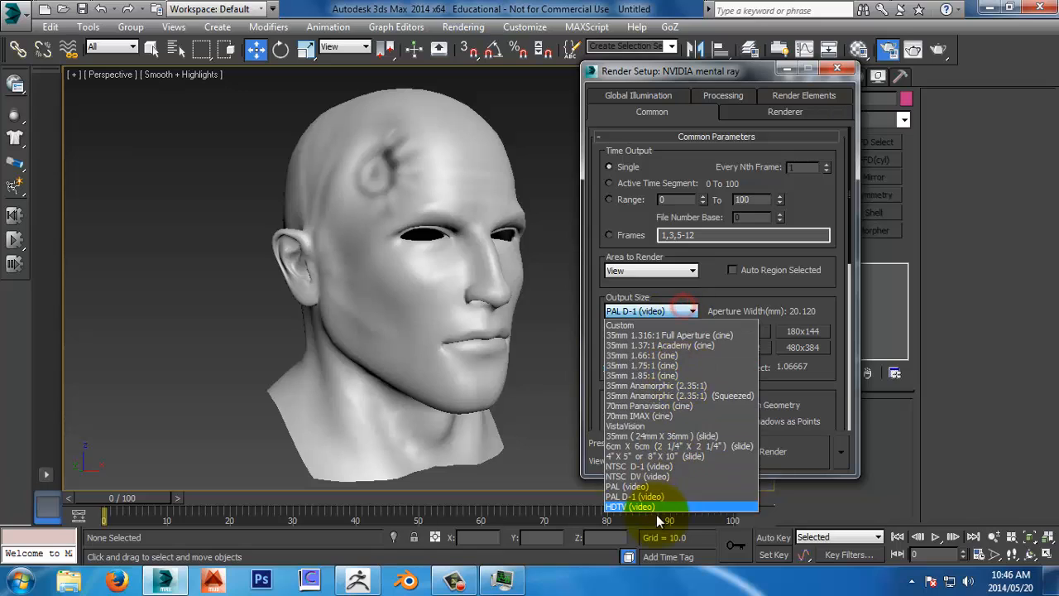
click(653, 506)
double_click(671, 331)
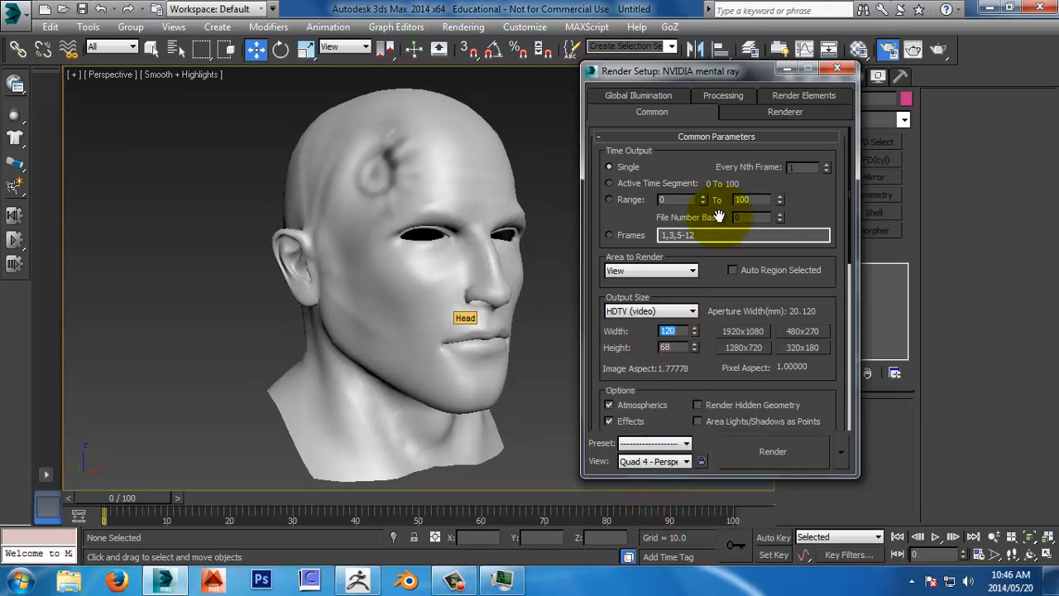
key(Return)
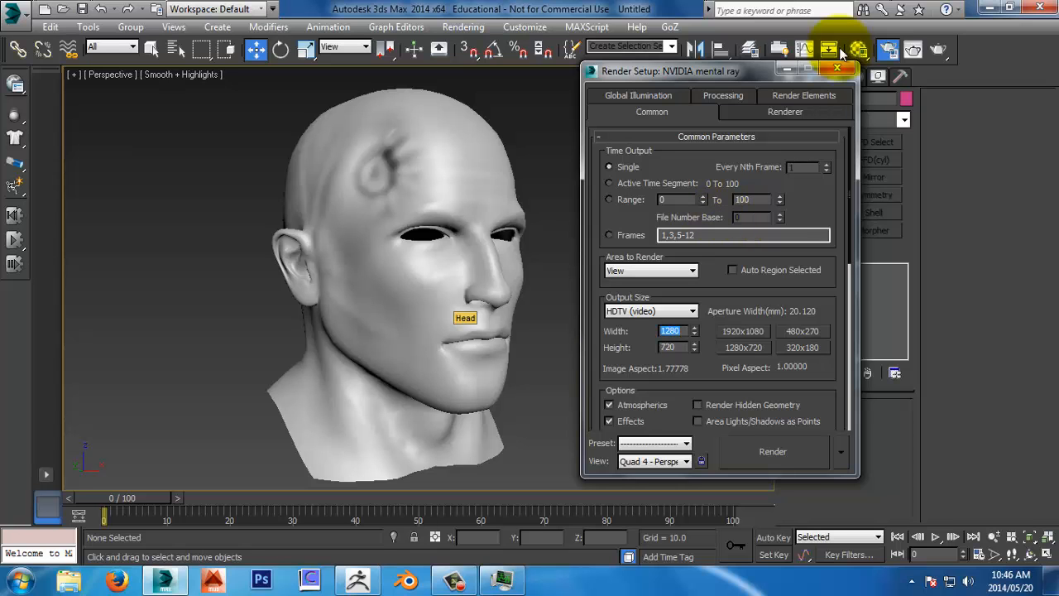
click(838, 69)
Step: Render the perspective view again and examine the wound on the forehead up close for displacement artifacts
key(shift+q)
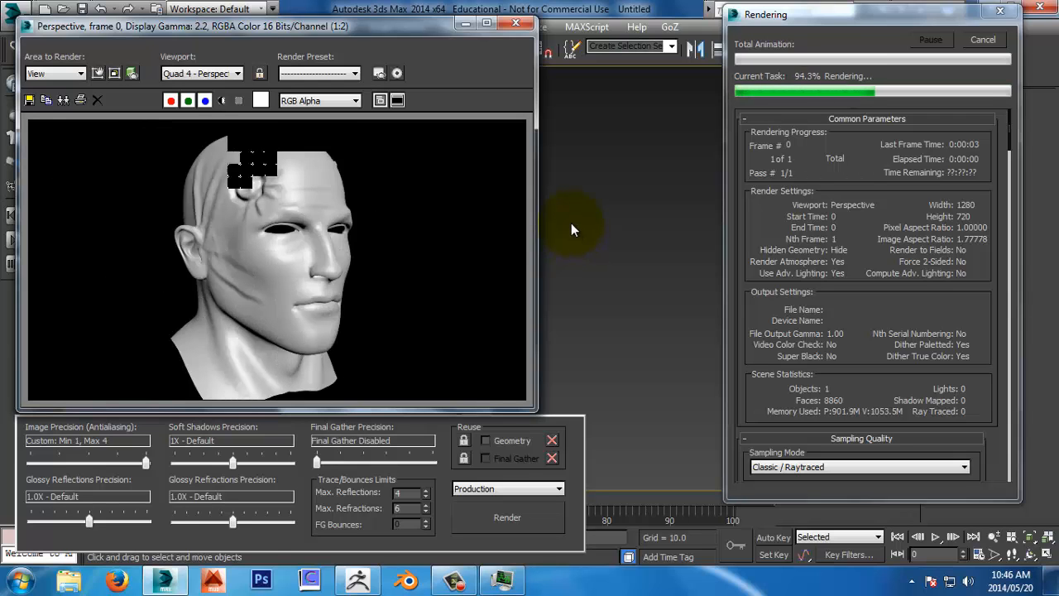
ctrl+click(265, 215)
ctrl+click(330, 325)
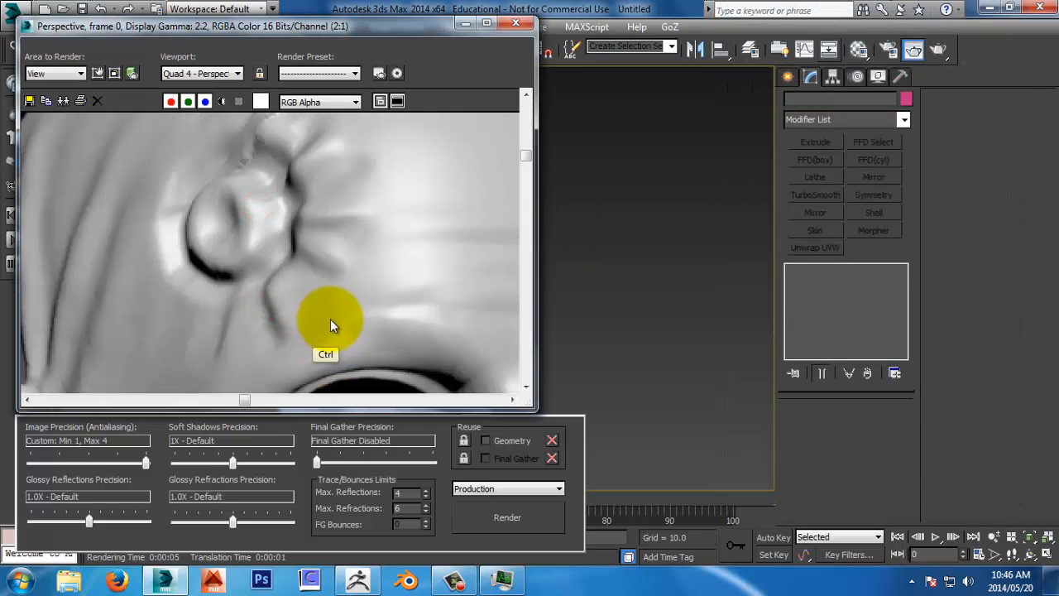
ctrl+middle_drag(330, 319, 331, 310)
ctrl+middle_drag(315, 260, 357, 337)
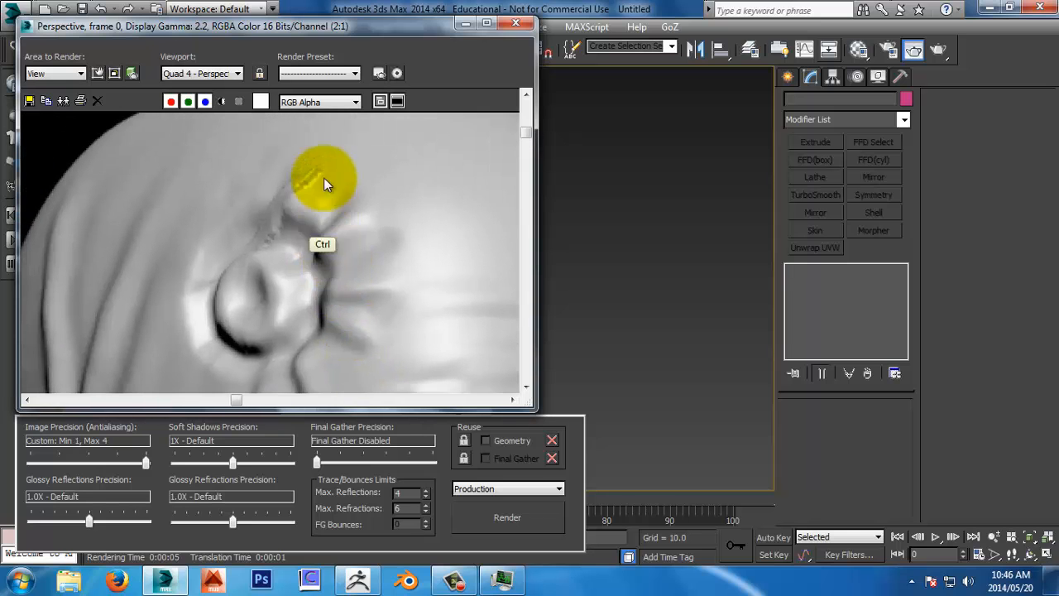
Step: Insert an Unwrap UVW modifier between the head's Editable Poly and TurboSmooth, and open its UV editor beside the model
drag(389, 25, 499, 327)
click(466, 182)
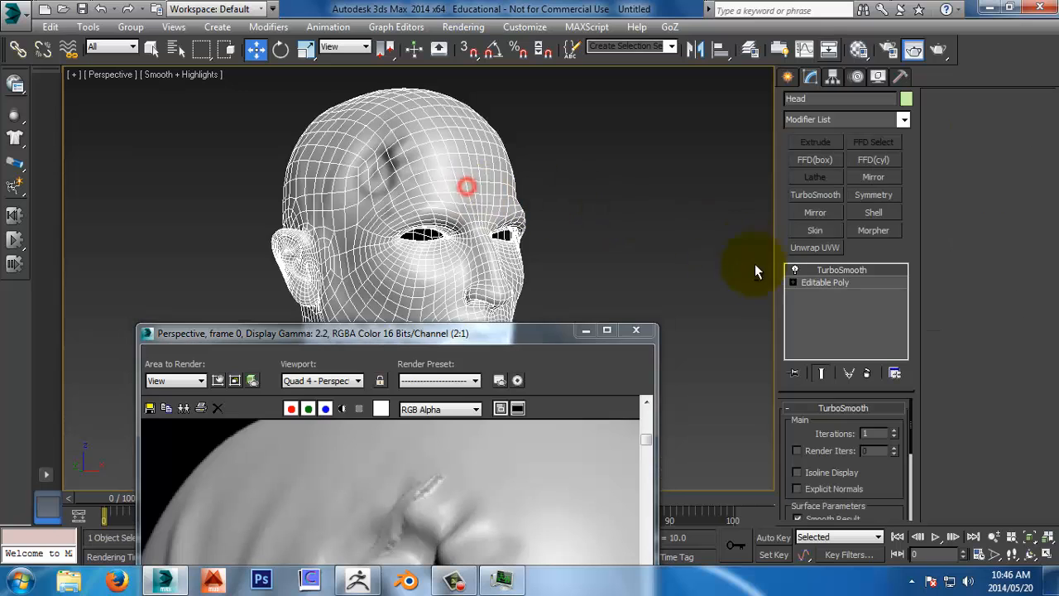
alt+middle_drag(619, 263, 696, 259)
click(836, 282)
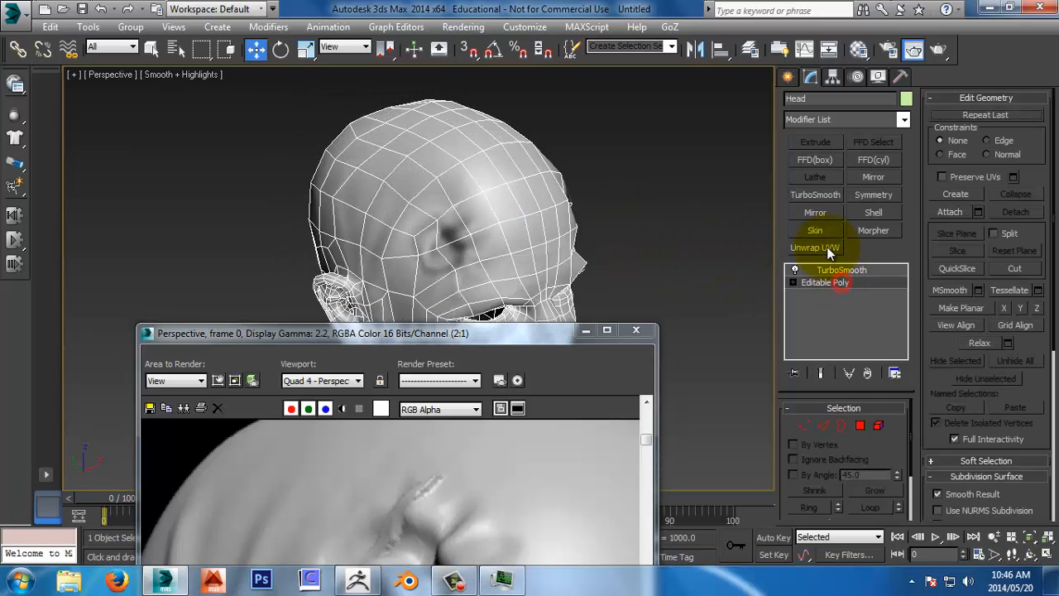
click(815, 247)
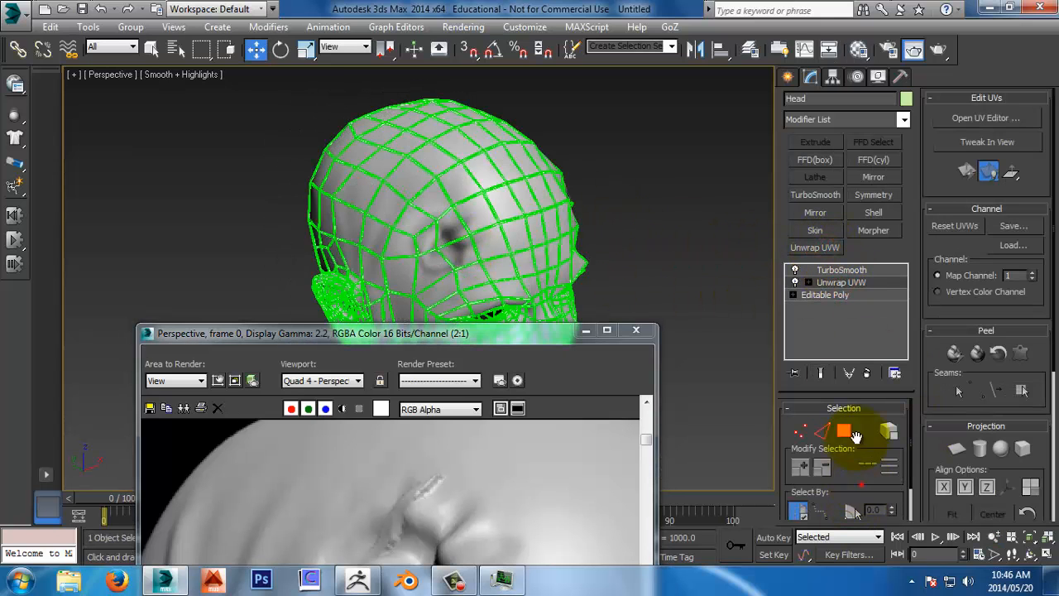
drag(856, 437, 858, 396)
click(975, 128)
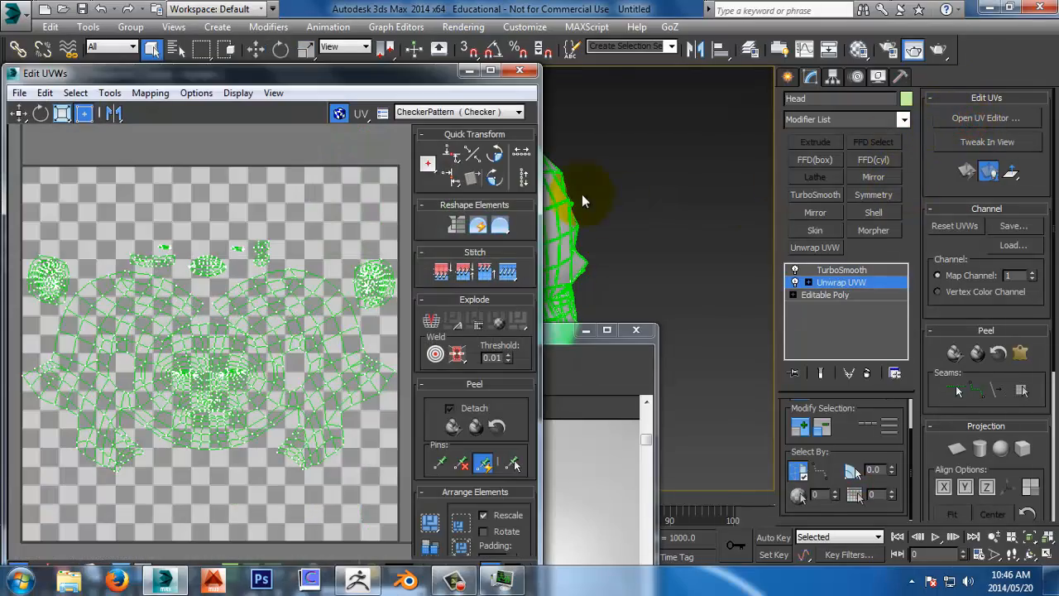
drag(419, 78, 894, 50)
middle_drag(393, 194, 309, 189)
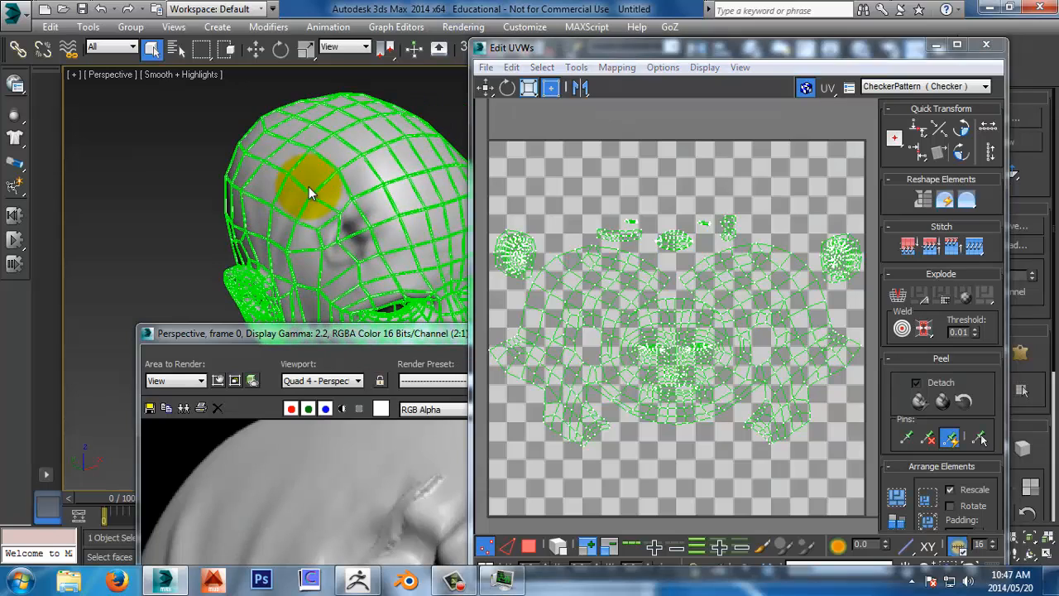
Step: Select UV polygons along the seam above the forehead to locate where the seam runs on the head
click(689, 336)
click(557, 545)
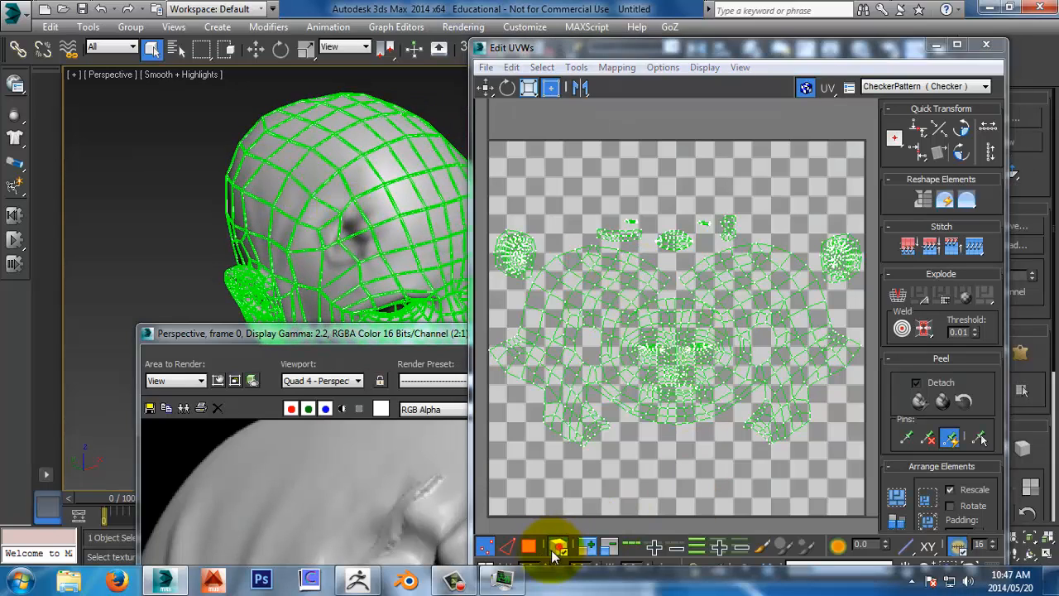
click(669, 277)
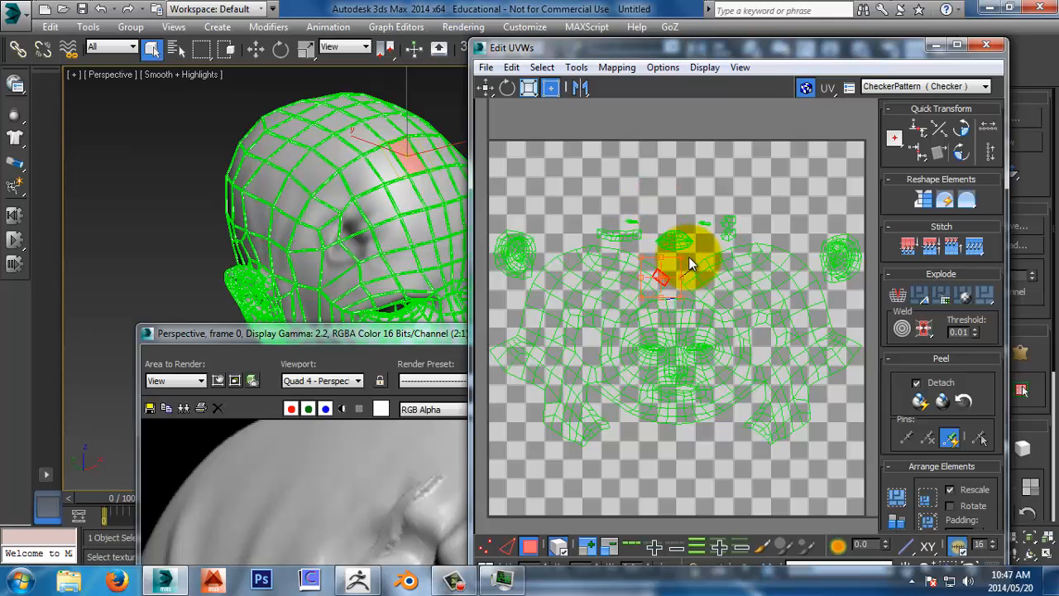
click(690, 256)
click(648, 269)
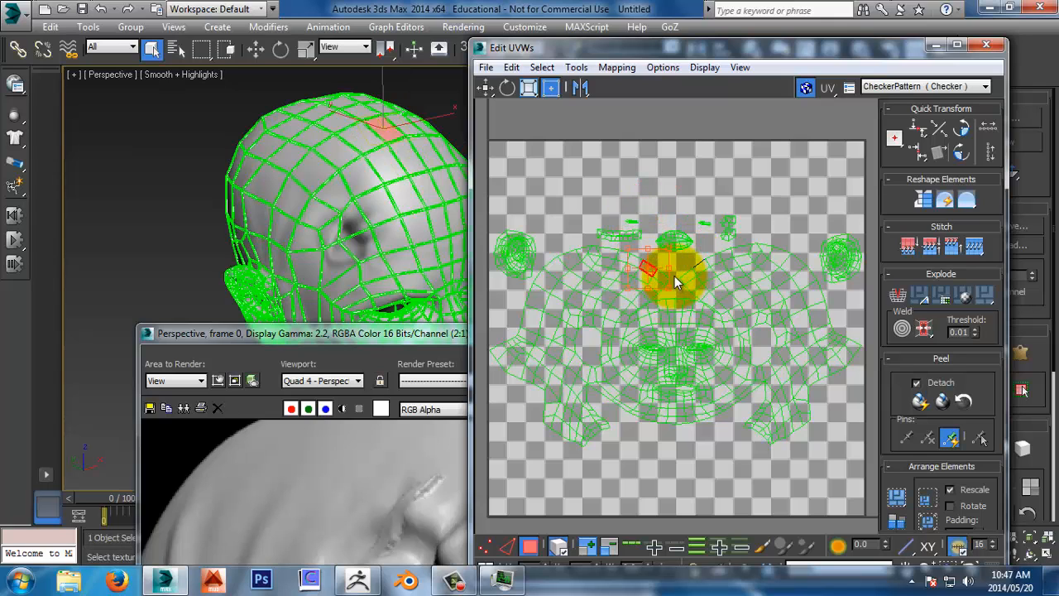
ctrl+drag(651, 285, 661, 274)
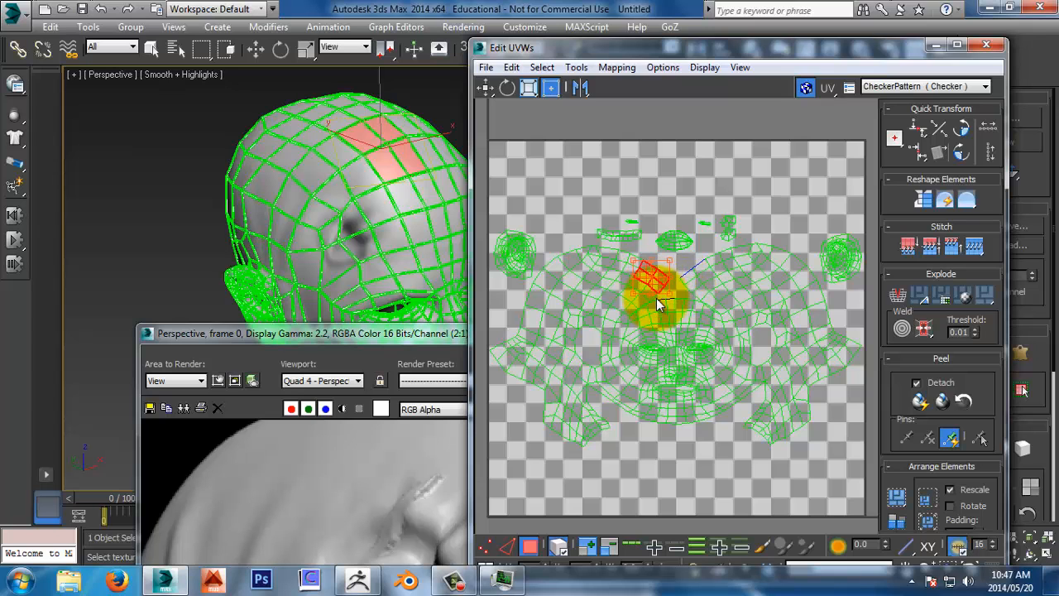
Step: Close the UV editor, delete the Unwrap UVW modifier from the head, and bring the rendered wound back into view
click(987, 44)
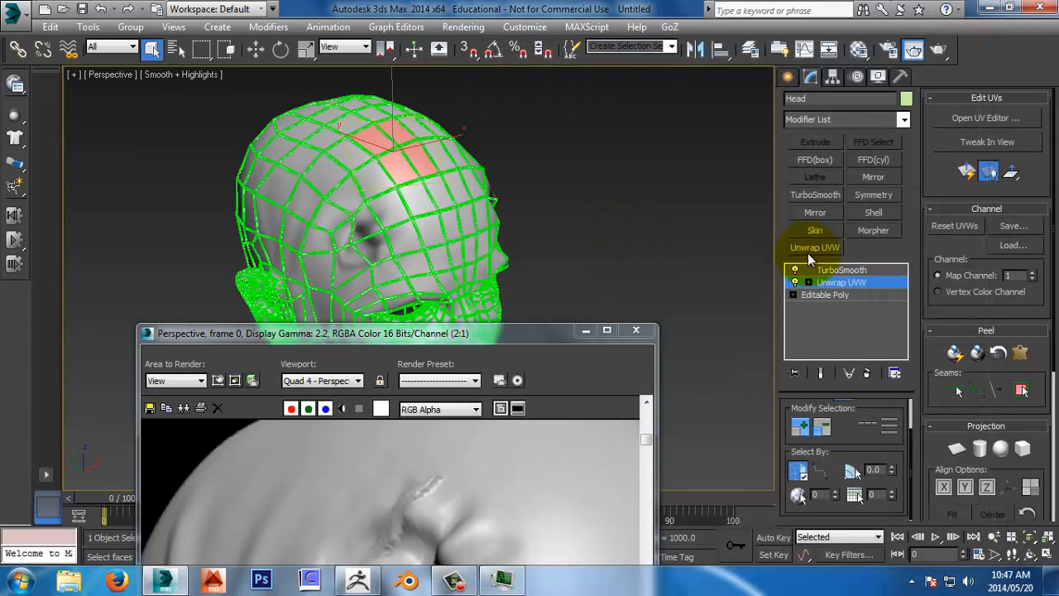
click(844, 284)
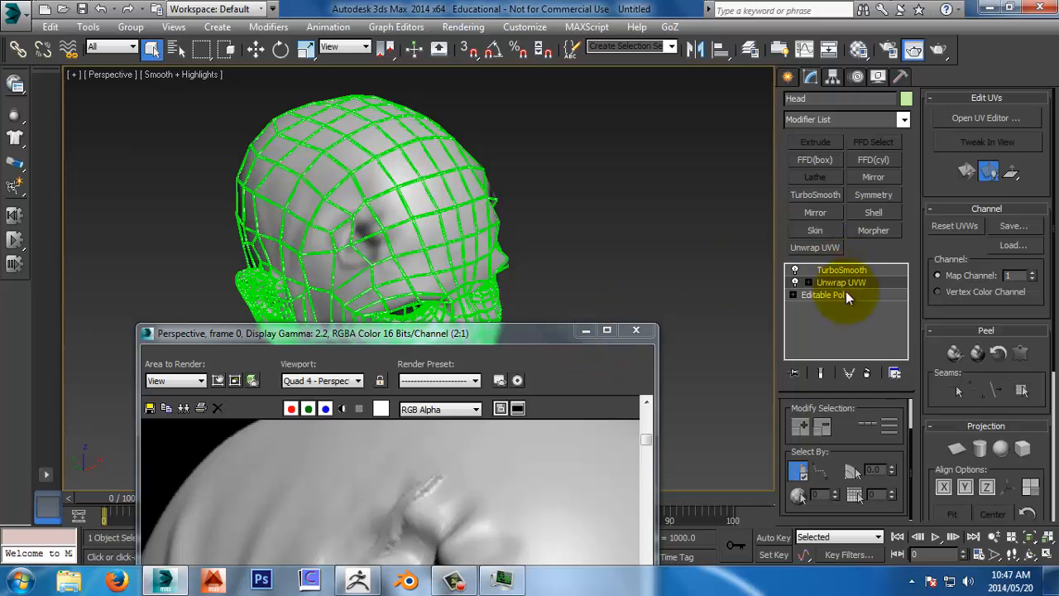
click(867, 373)
click(648, 228)
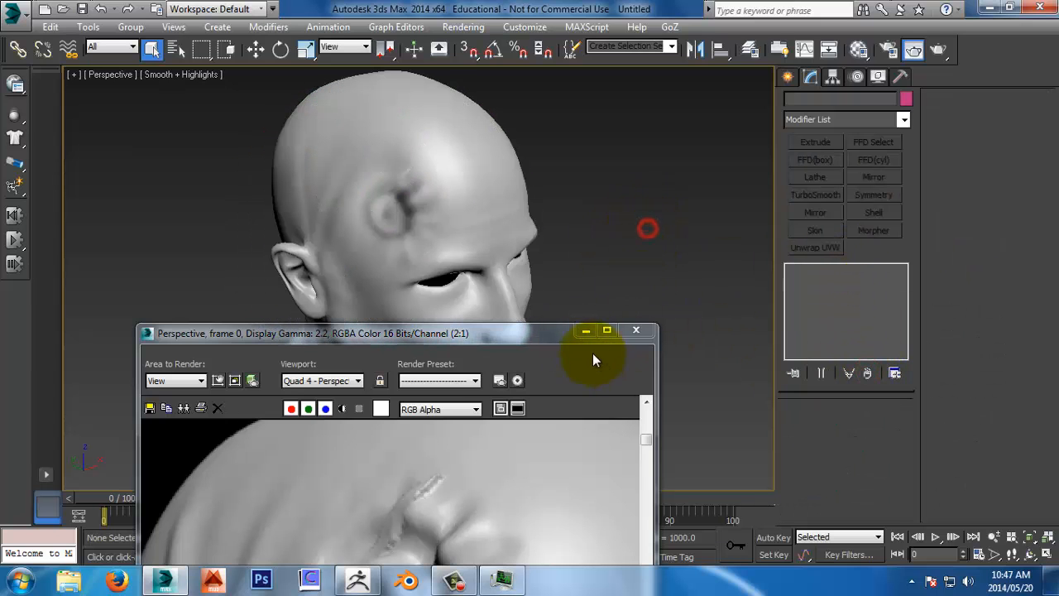
drag(552, 338, 495, 105)
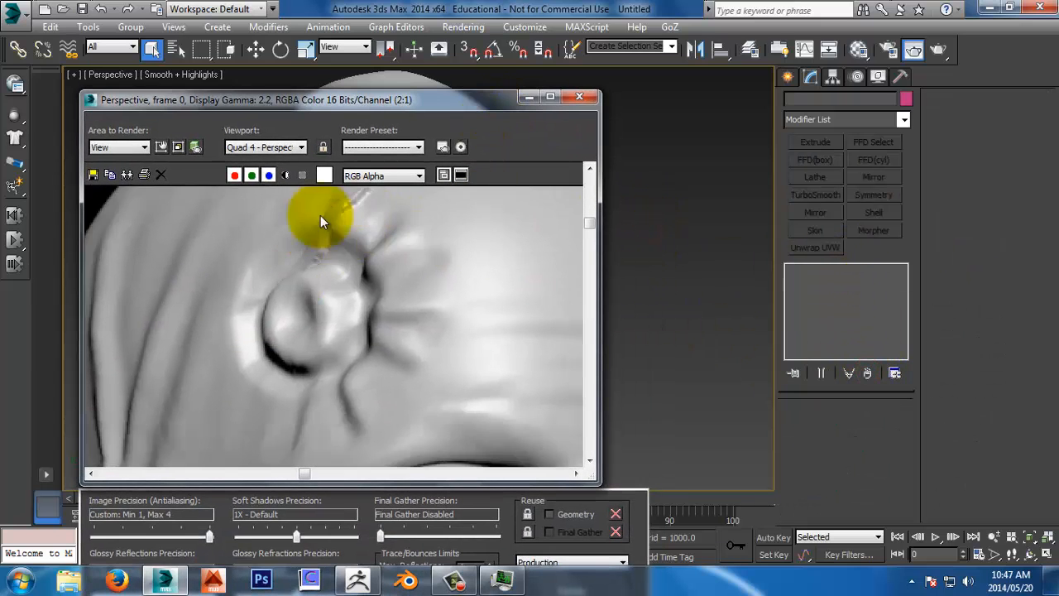
Step: Examine the rendered forehead wound up close, then the full head and its alpha channel, and close the render
scroll(356, 273, up, 2)
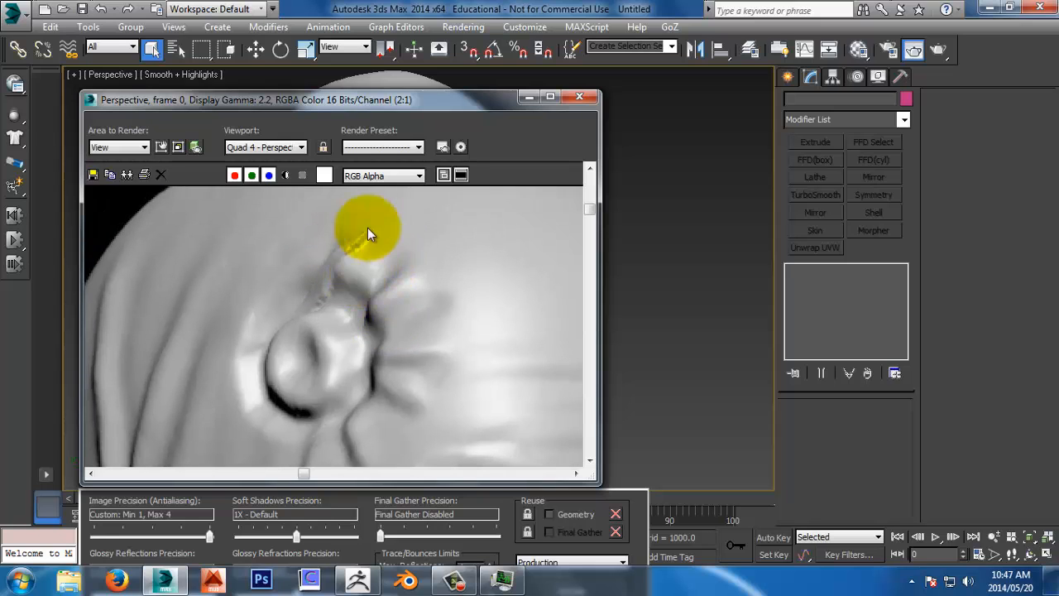
ctrl+right_click(434, 255)
ctrl+right_click(433, 259)
ctrl+click(352, 308)
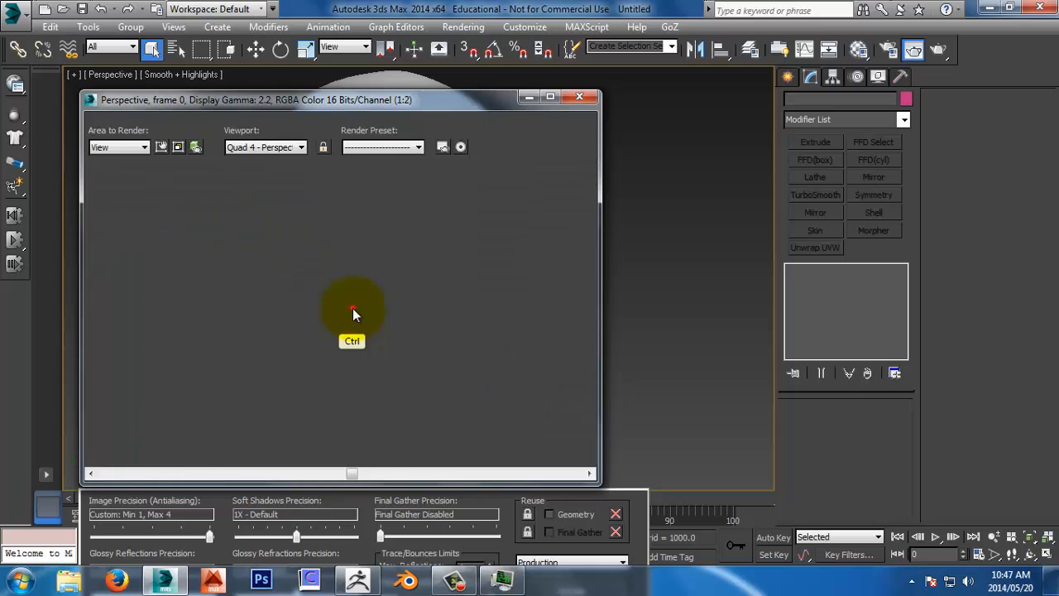
ctrl+click(353, 308)
ctrl+right_click(403, 336)
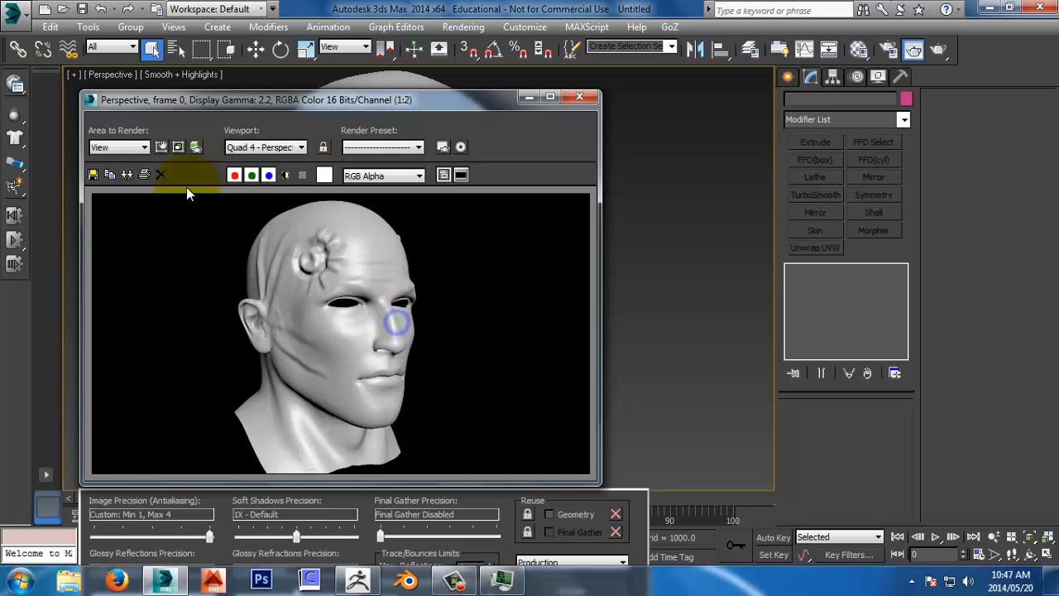
click(285, 174)
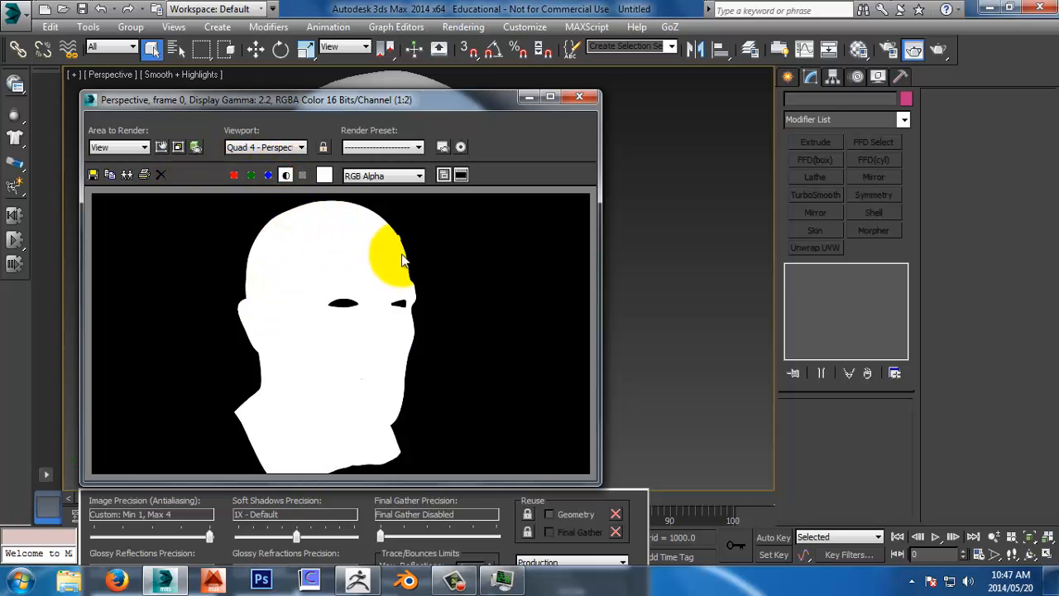
click(580, 96)
alt+middle_drag(553, 230, 499, 237)
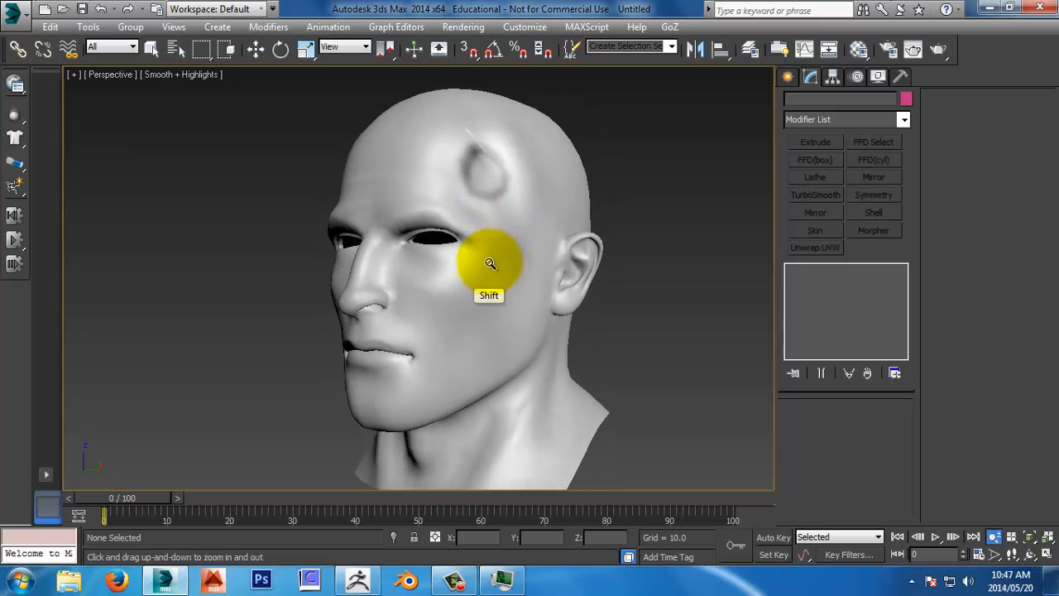
key(shift+q)
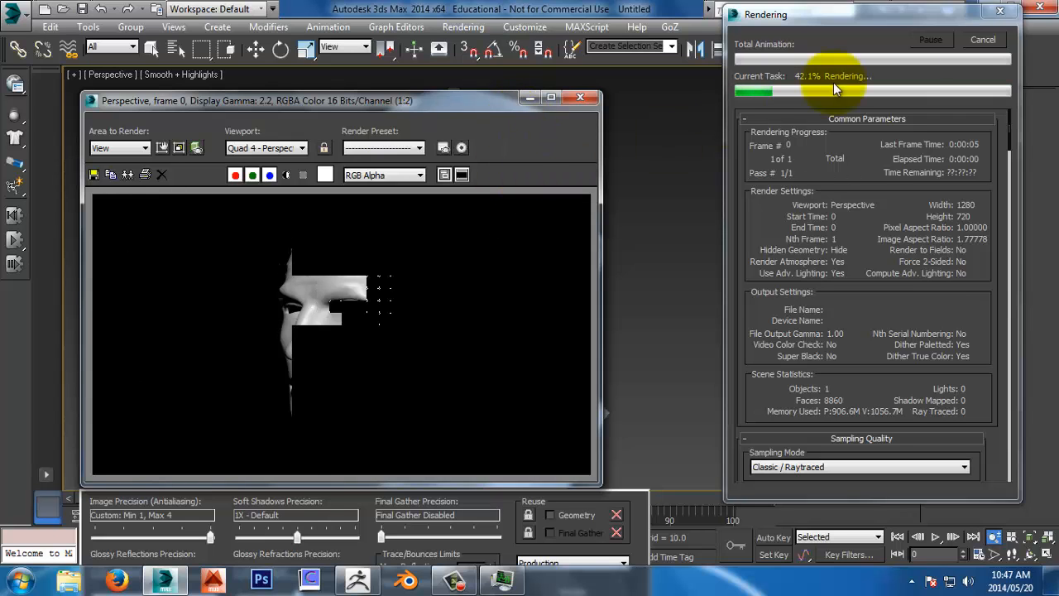
click(983, 39)
click(580, 97)
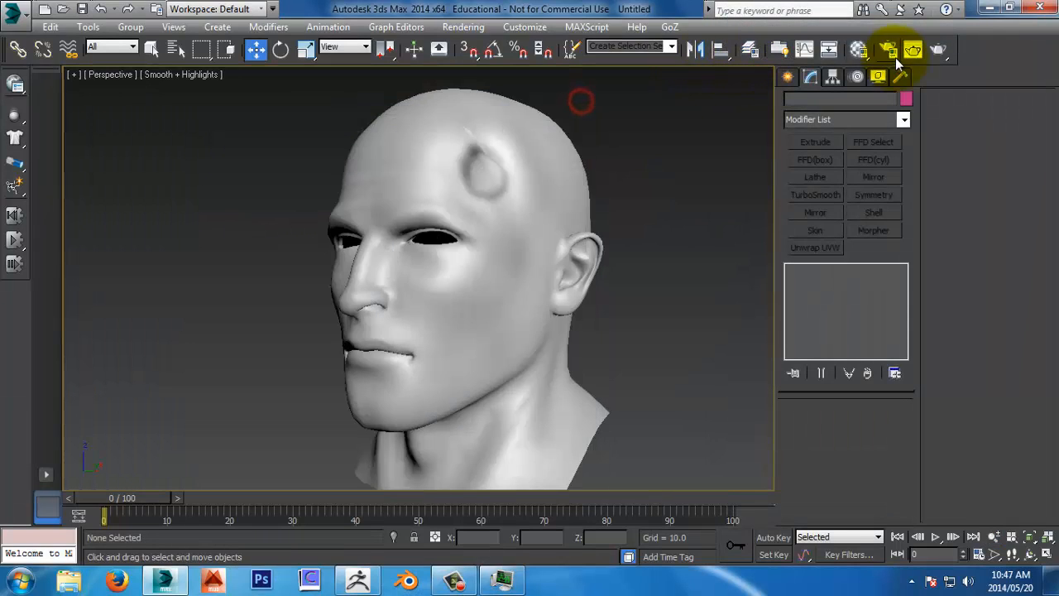
Step: Name the second sample material Skin_MR, assign it to the head and show it in the viewport
click(893, 48)
click(708, 81)
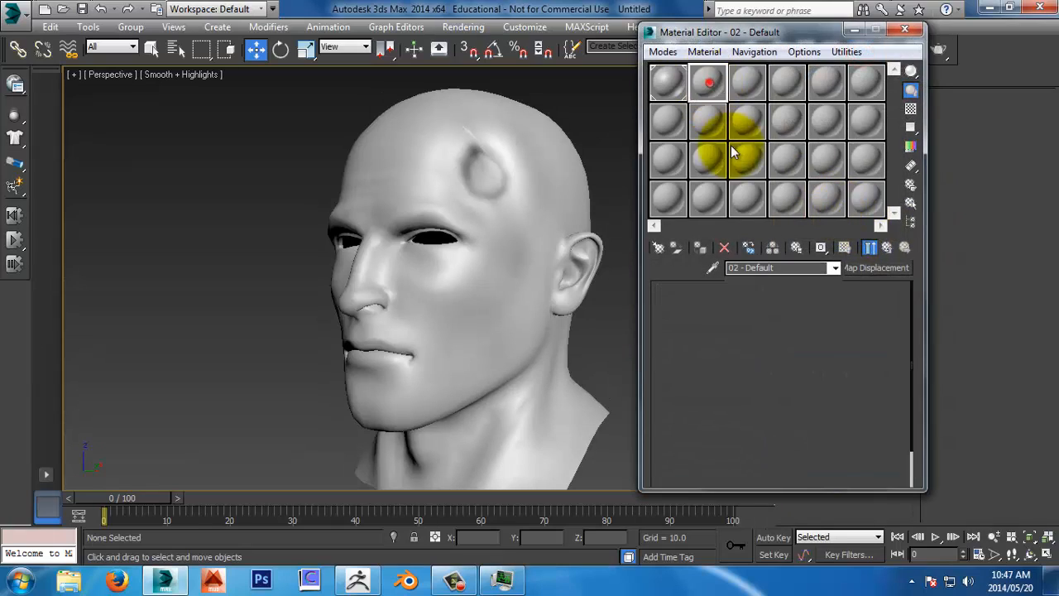
click(793, 266)
text(Skin_MR)
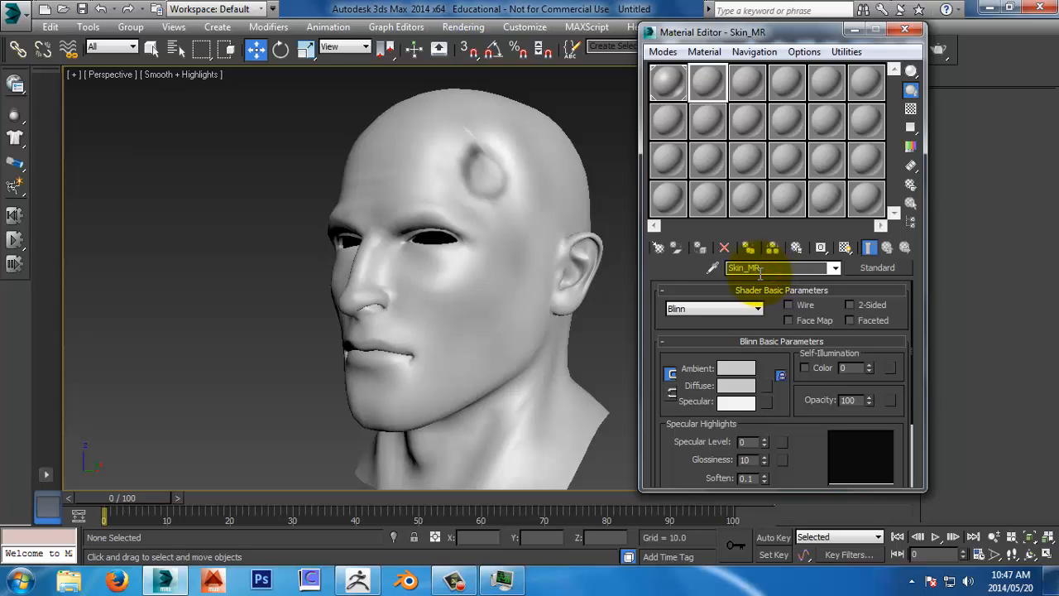
click(532, 260)
click(698, 248)
click(845, 248)
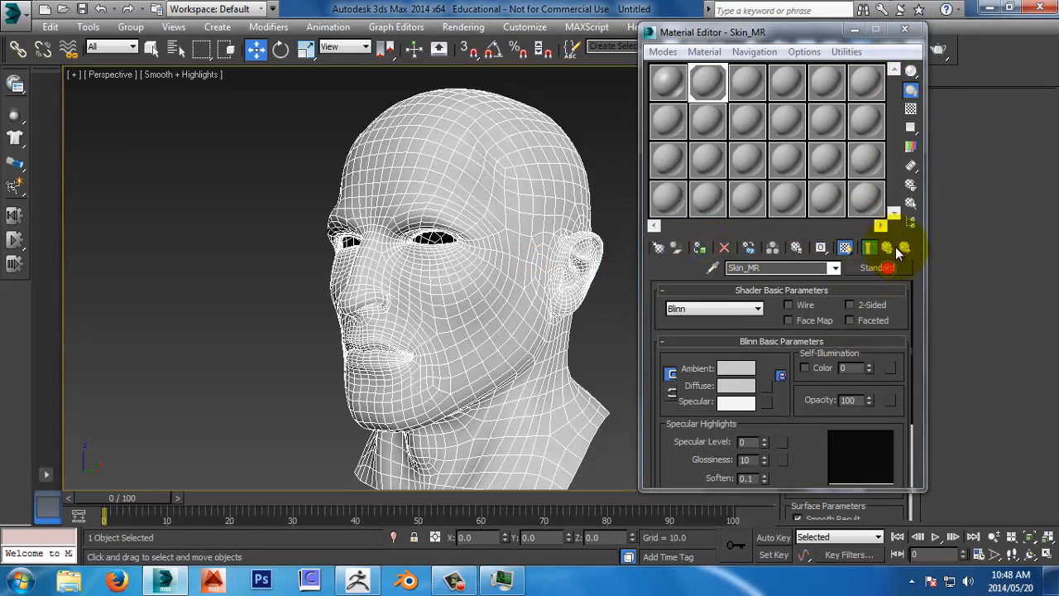
Step: Change the Skin_MR material type to Subsurface Scattering Fast Skin+Displacement
click(882, 268)
drag(734, 256, 726, 382)
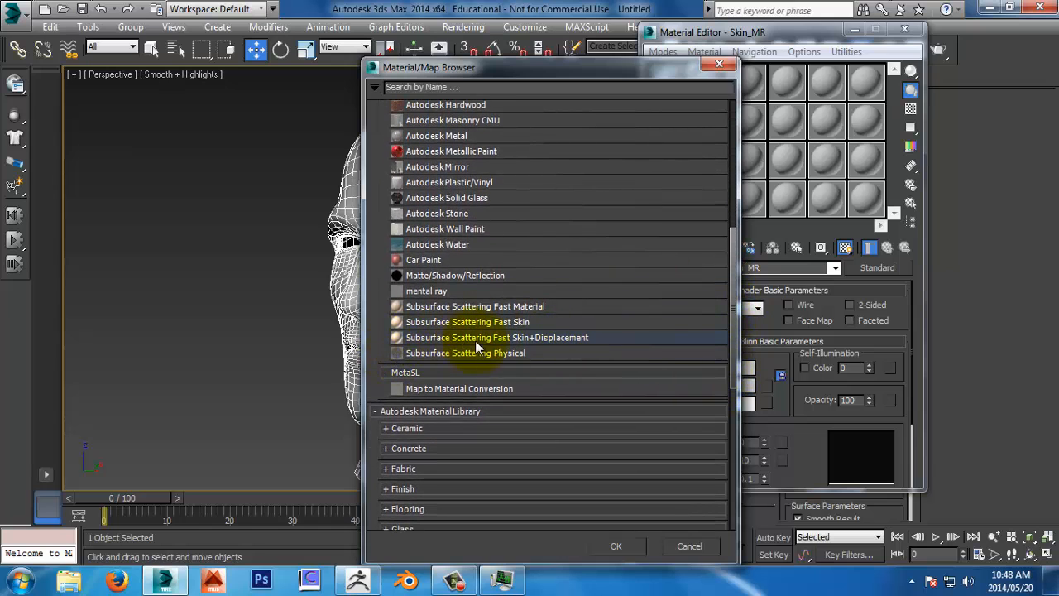
double_click(559, 340)
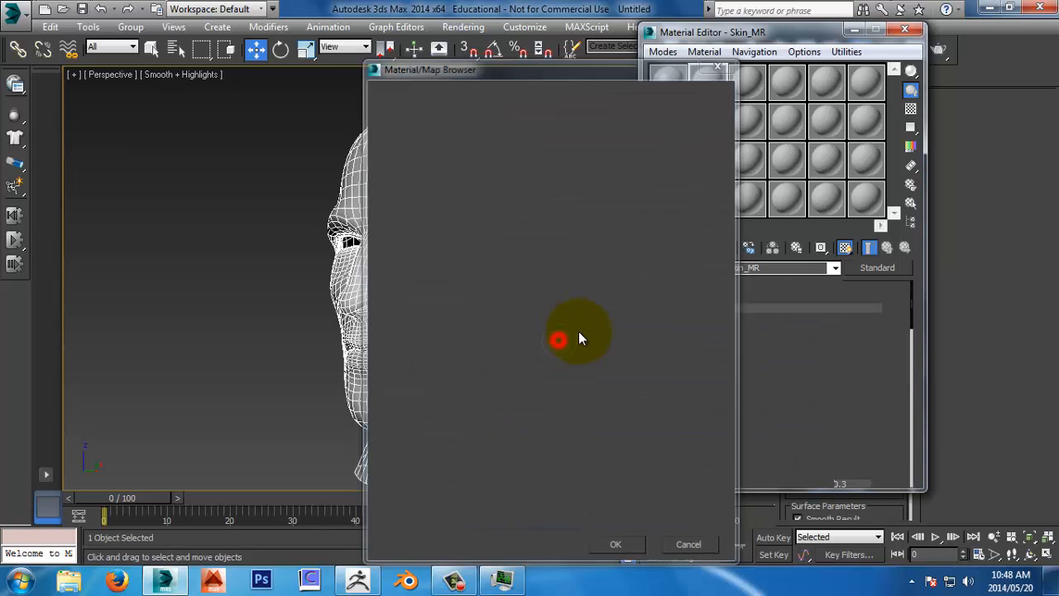
Step: Copy the Height Map Displacement from the SKin material and paste it as an instance into Skin_MR's displacement slot
click(684, 84)
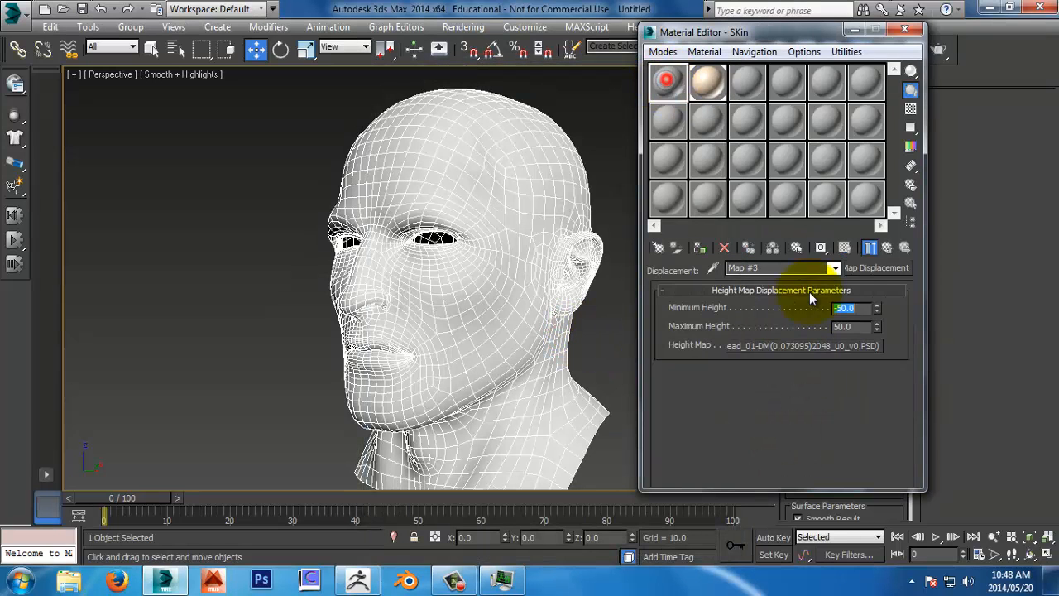
click(836, 269)
click(828, 284)
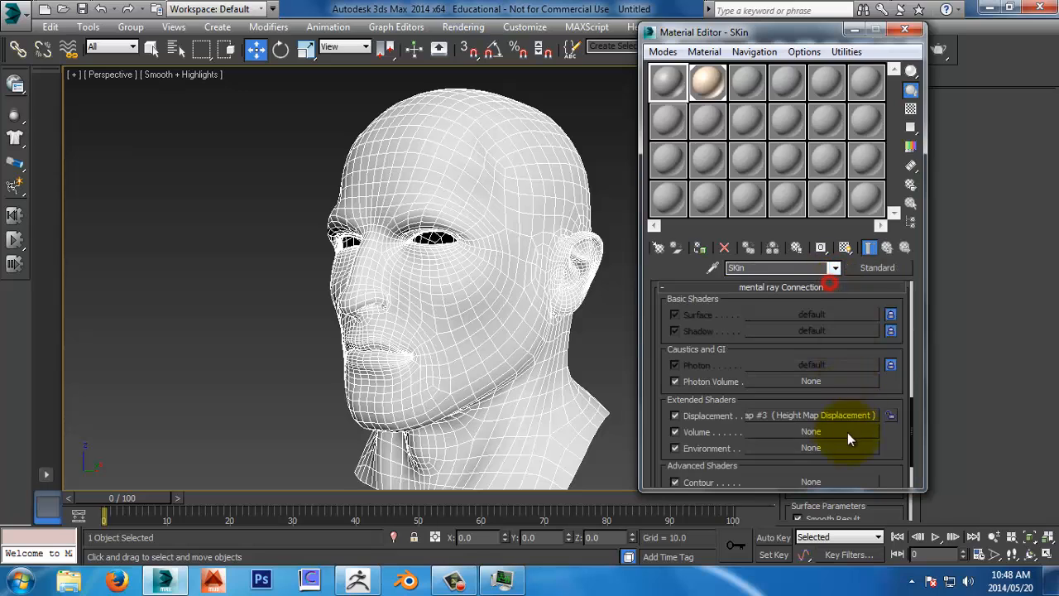
right_click(846, 416)
click(881, 440)
click(705, 86)
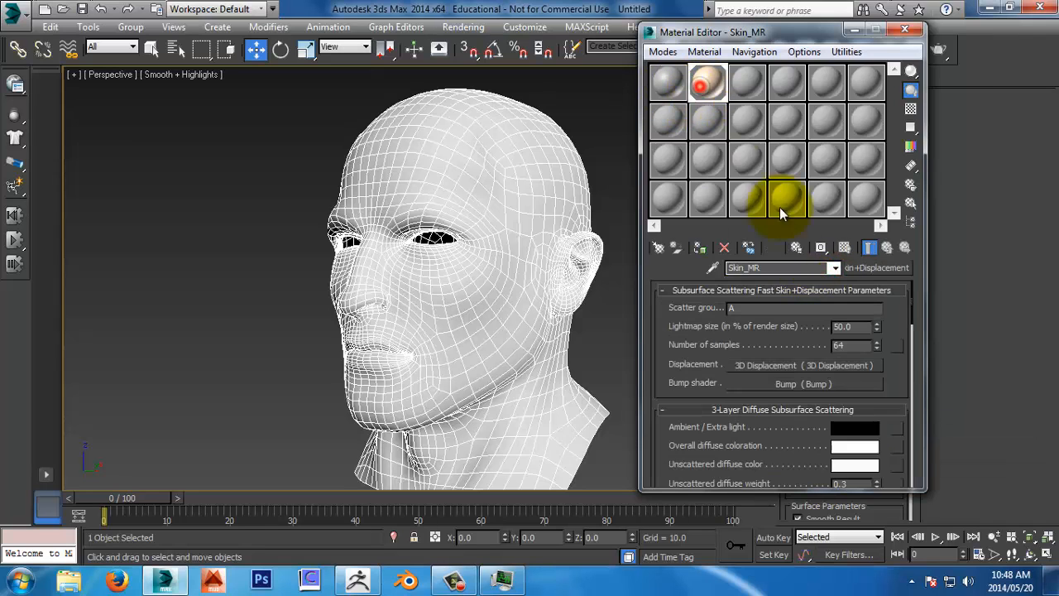
right_click(826, 367)
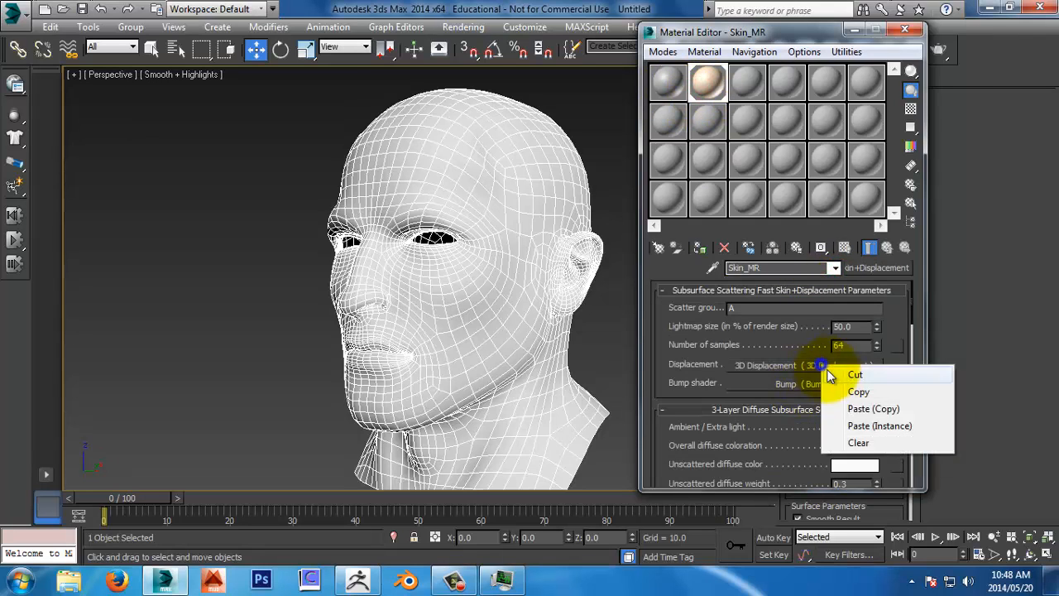
click(856, 425)
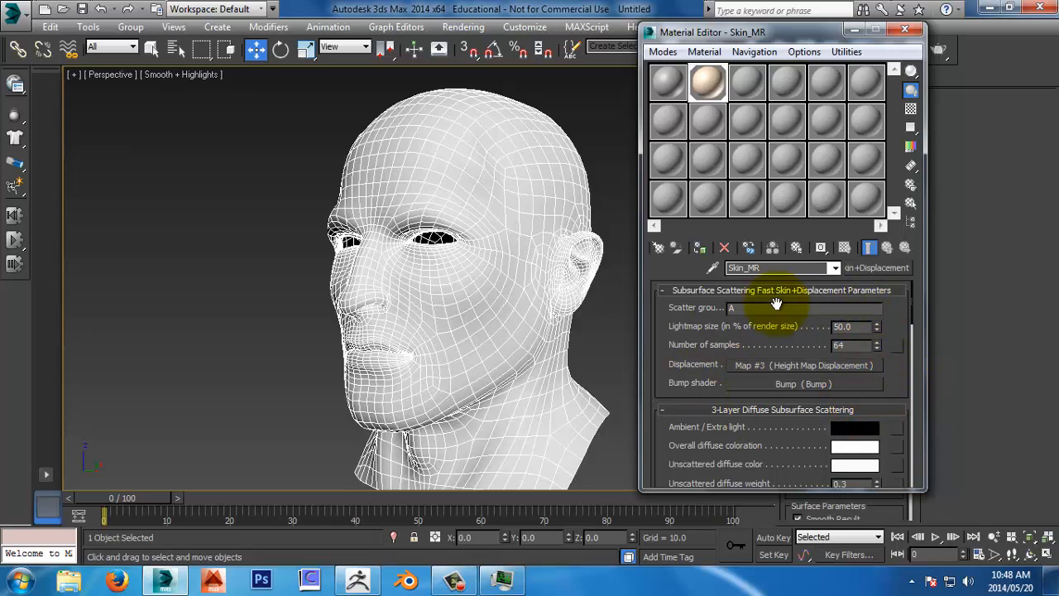
Step: Preview Skin_MR enlarged against a checker background and set its overall specular weight to 0.4
drag(895, 382, 874, 229)
double_click(708, 83)
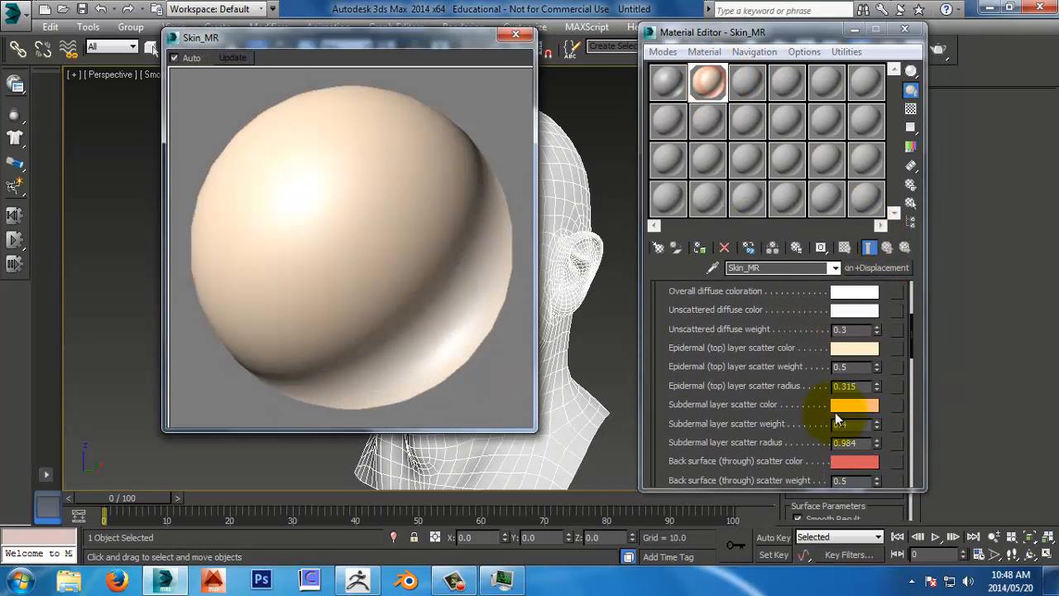
click(910, 109)
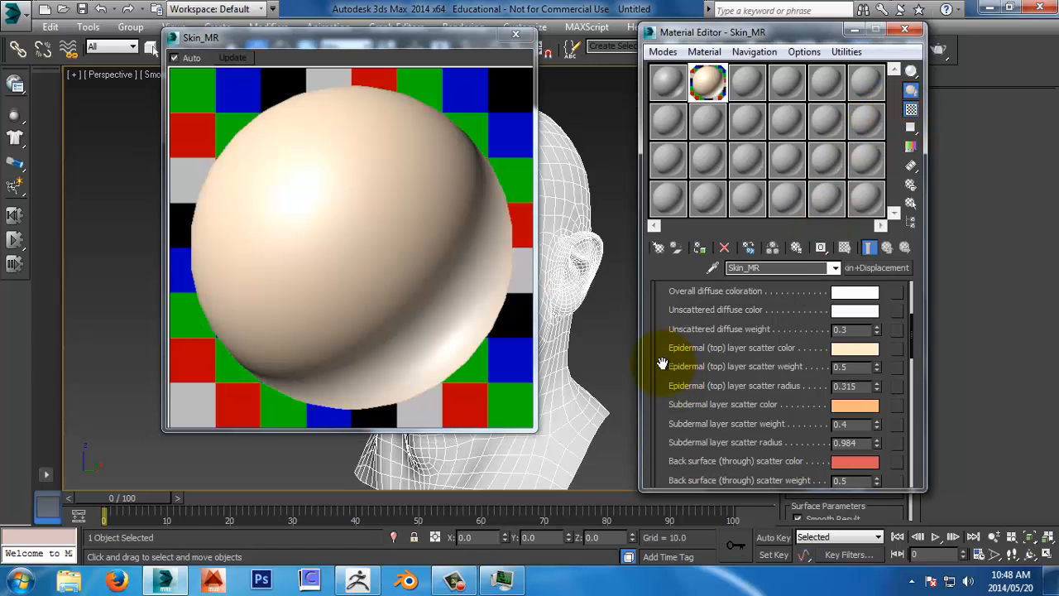
drag(662, 364, 667, 161)
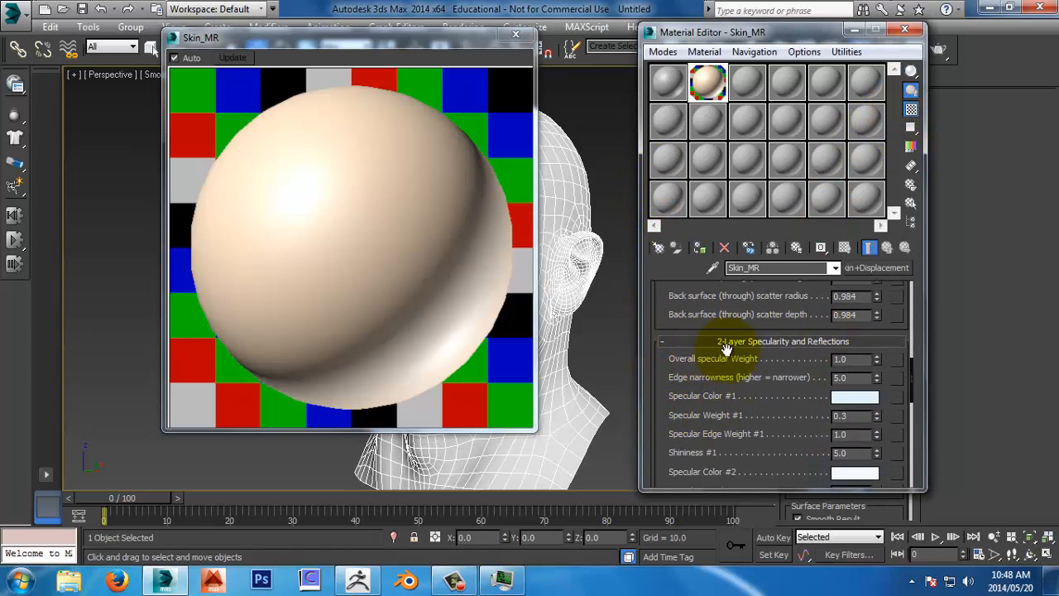
drag(662, 394, 662, 374)
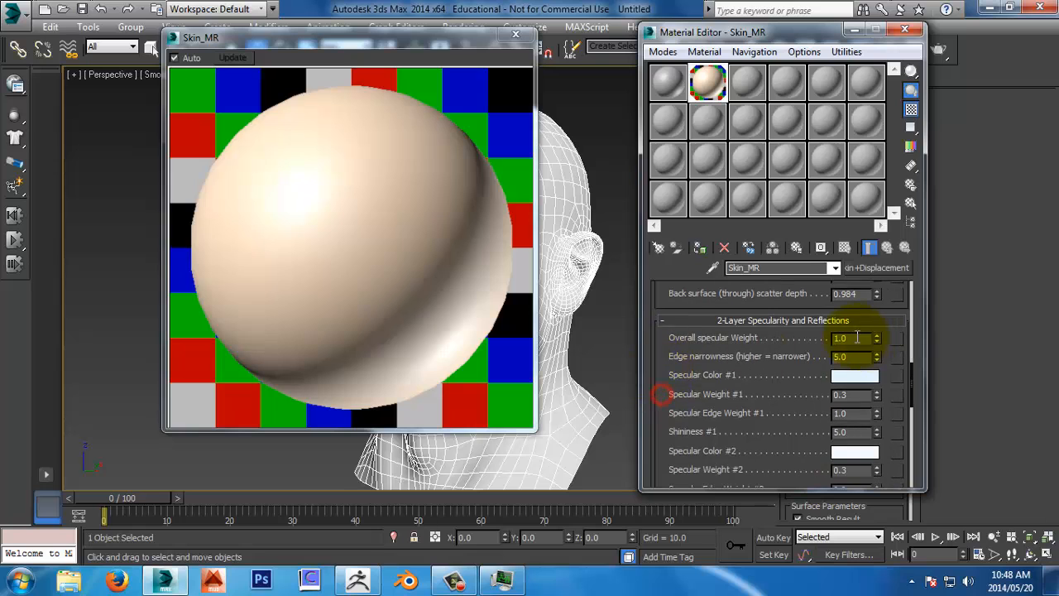
double_click(857, 337)
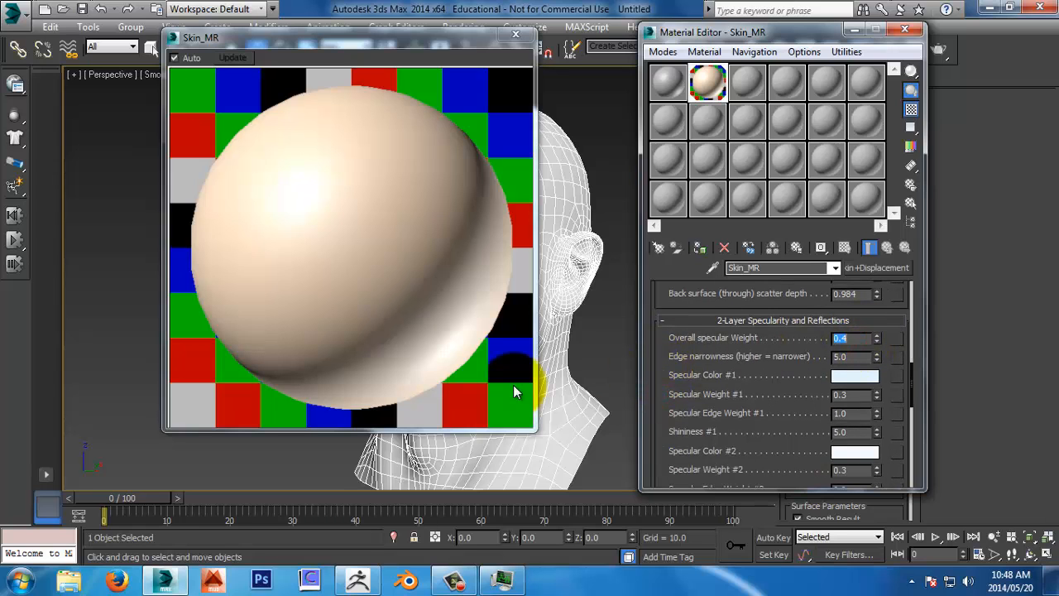
click(516, 34)
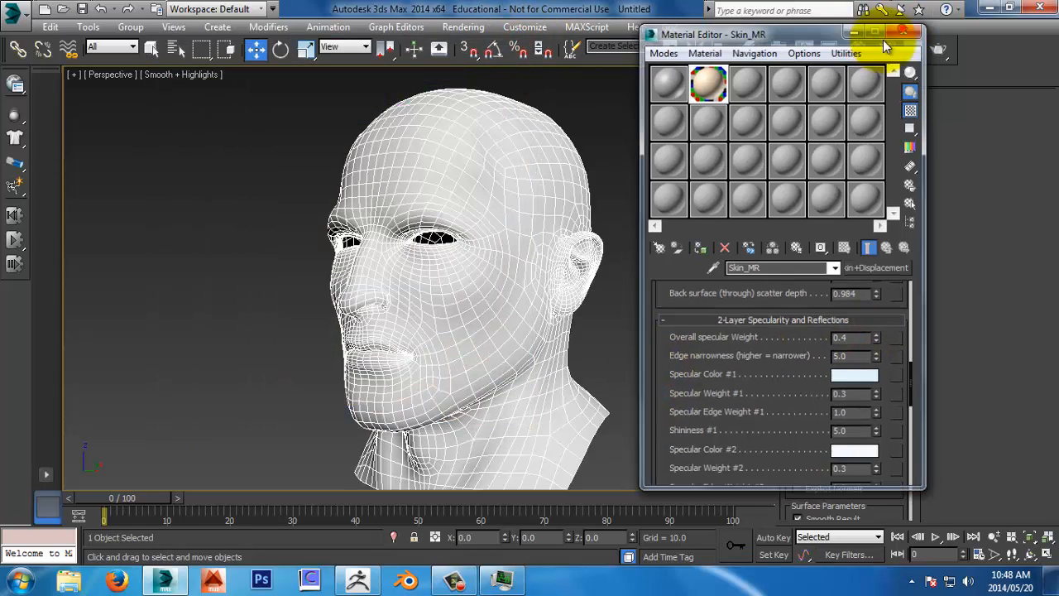
Step: Close the material editor, deselect the head and show it in a zoomed-out top wireframe view with room for a light
click(899, 31)
click(723, 124)
key(t)
key(z)
key(alt+z)
drag(616, 205, 604, 293)
key(F3)
middle_drag(591, 276, 605, 224)
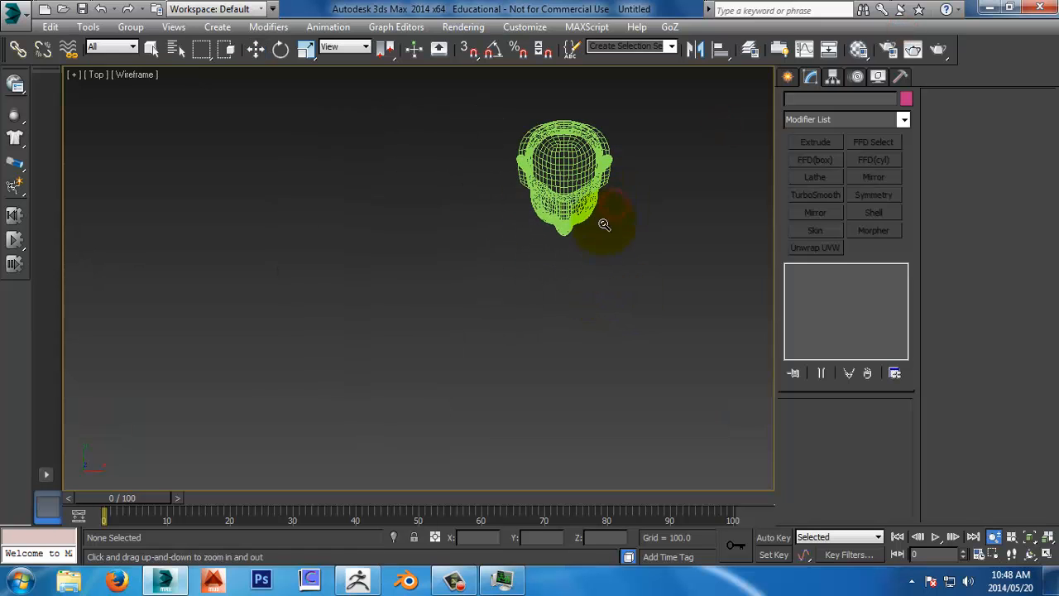
drag(604, 225, 620, 236)
right_click(587, 295)
key(ctrl+s)
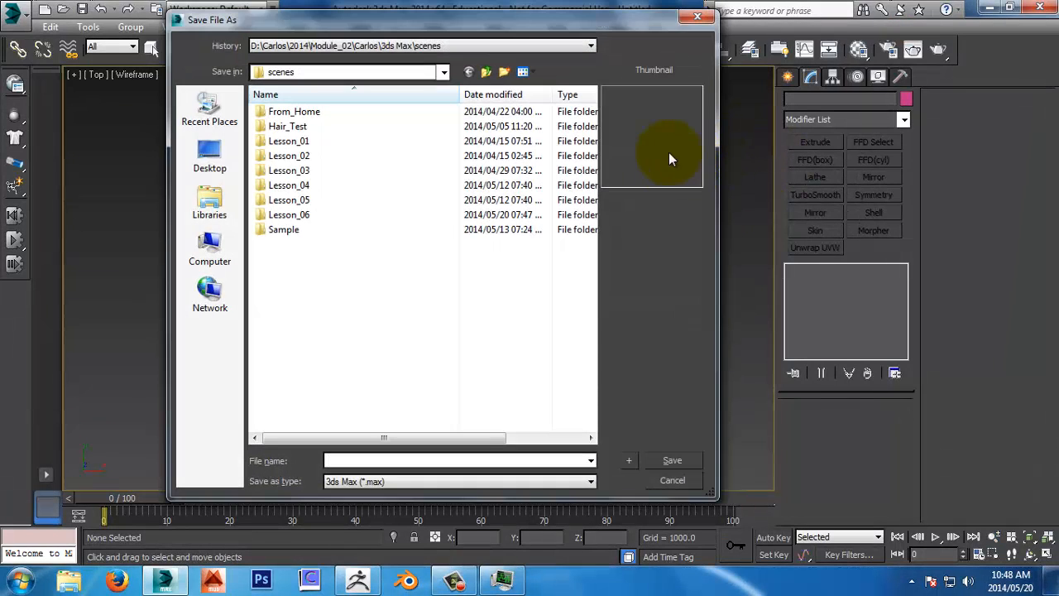
click(682, 483)
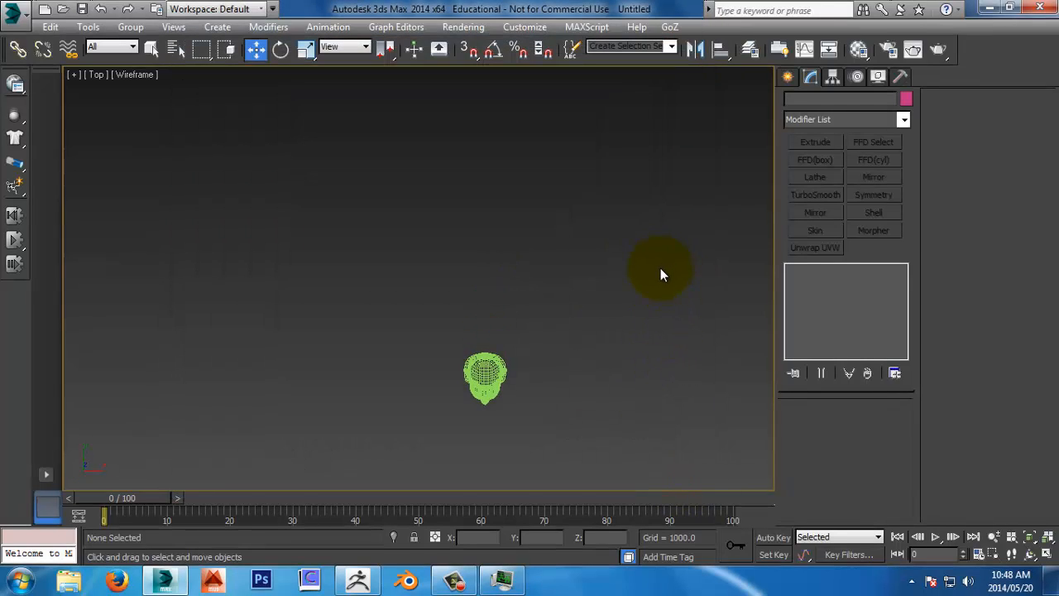
Step: Create a standard mr Area Spot light behind the head in the top view, with its target at the face
click(788, 77)
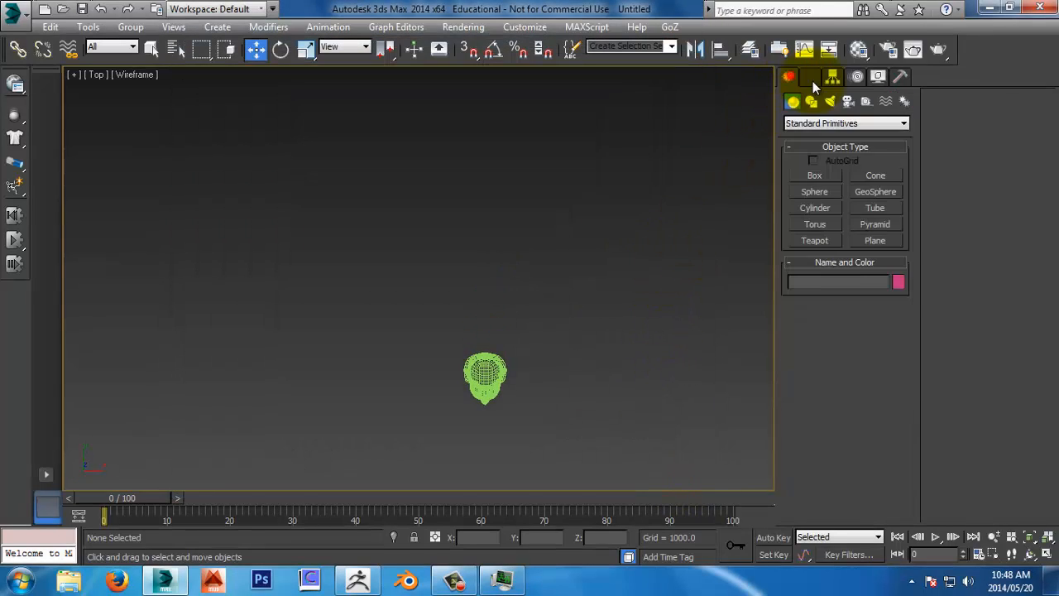
click(830, 101)
click(845, 124)
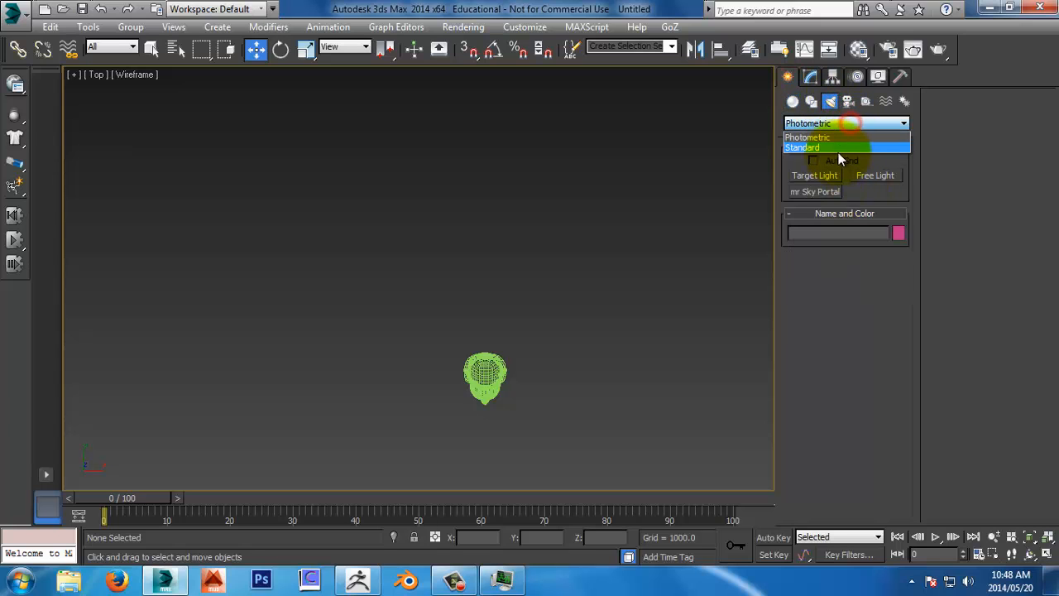
click(832, 148)
click(874, 223)
drag(492, 124, 492, 400)
Step: Move the spotlight together with its target to centre it on the head and raise it to head height
key(w)
click(492, 306)
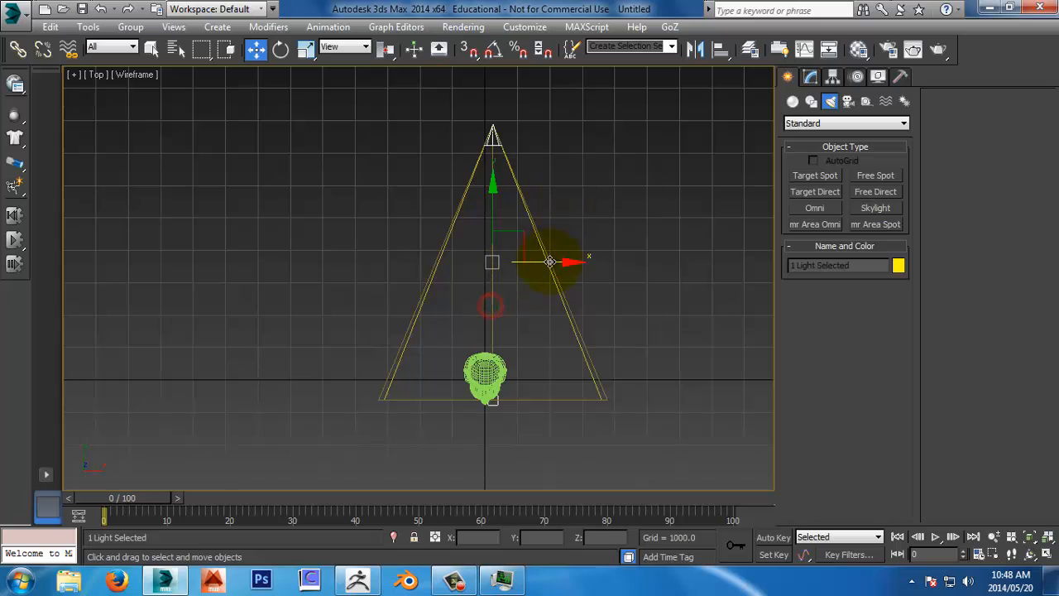
drag(546, 258, 541, 259)
key(l)
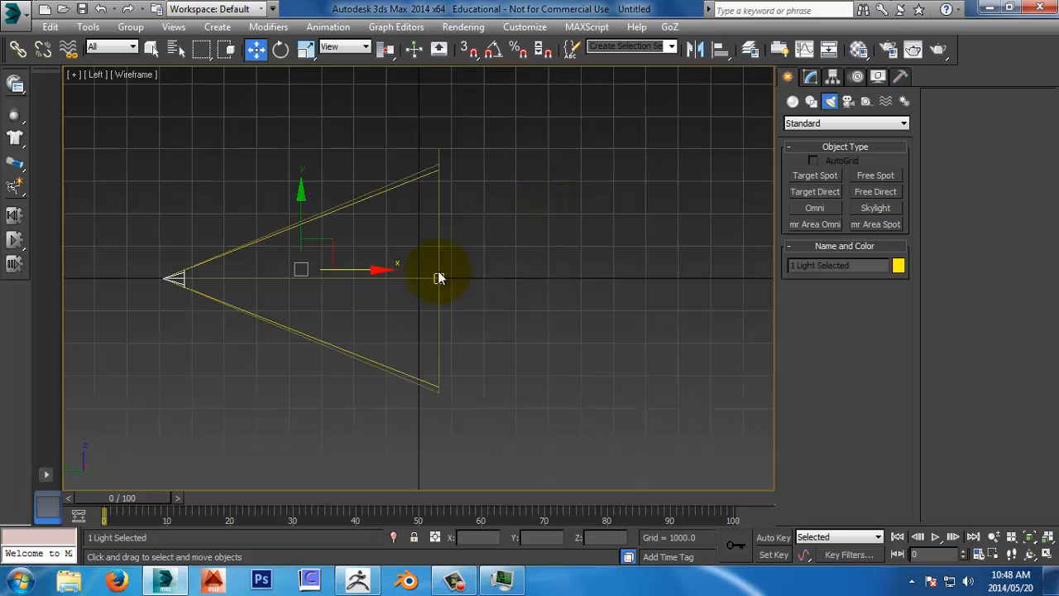
scroll(372, 307, down, 5)
drag(362, 272, 354, 171)
Step: Frame the head in a perspective view turned to a three-quarter angle and create a camera from that view
key(c)
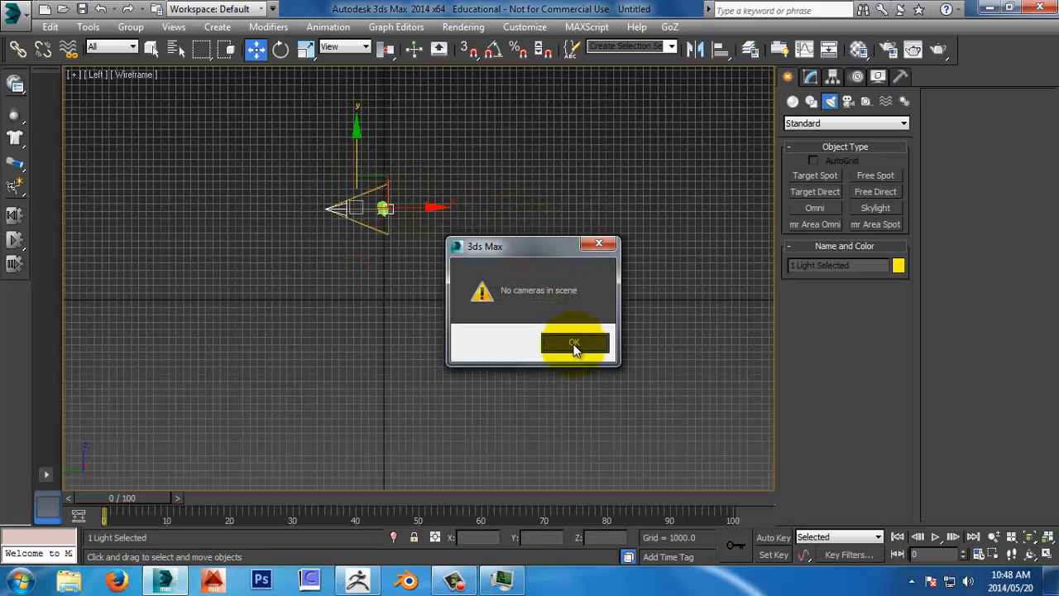
click(576, 349)
key(p)
key(F3)
mouse_move(583, 281)
alt+middle_down()
mouse_move(549, 264)
mouse_move(493, 285)
mouse_move(472, 284)
mouse_move(513, 275)
mouse_move(476, 280)
alt+middle_up()
click(549, 265)
key(z)
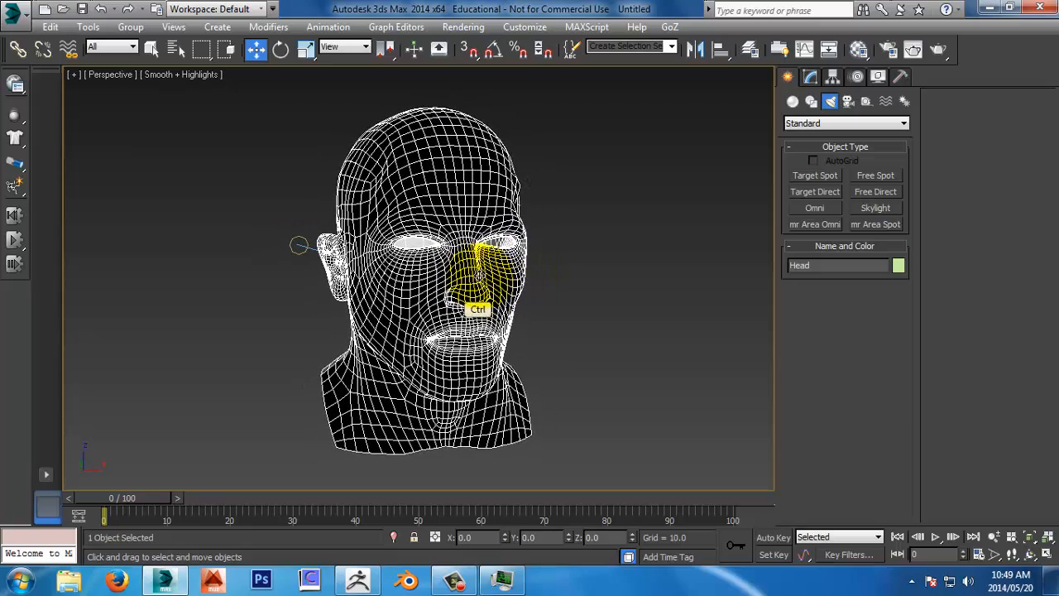
key(ctrl+c)
click(552, 247)
Step: Show safe frames in the camera view and render it with the new spotlight
click(118, 78)
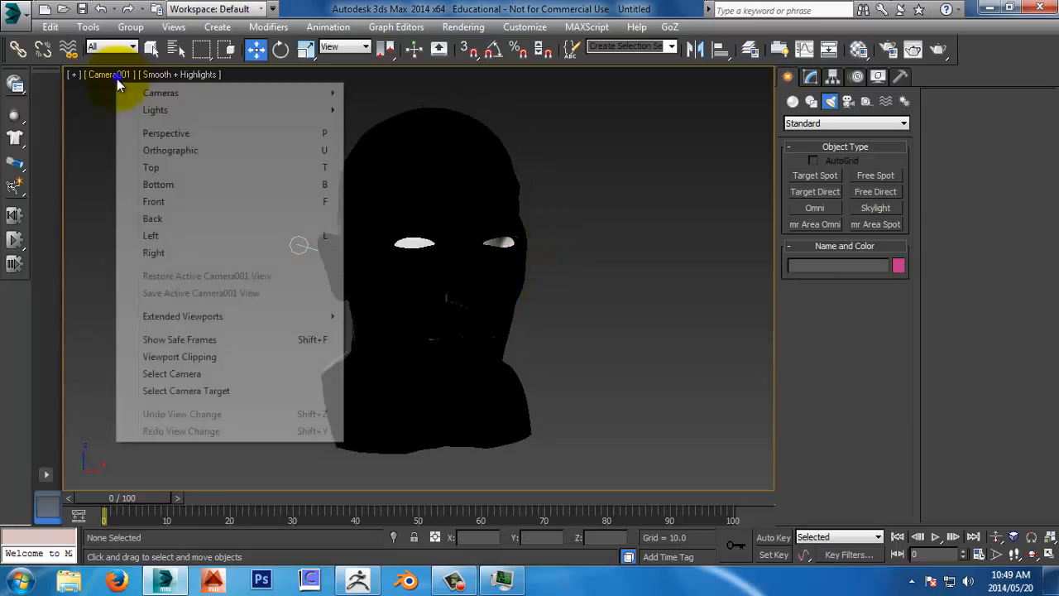
click(201, 339)
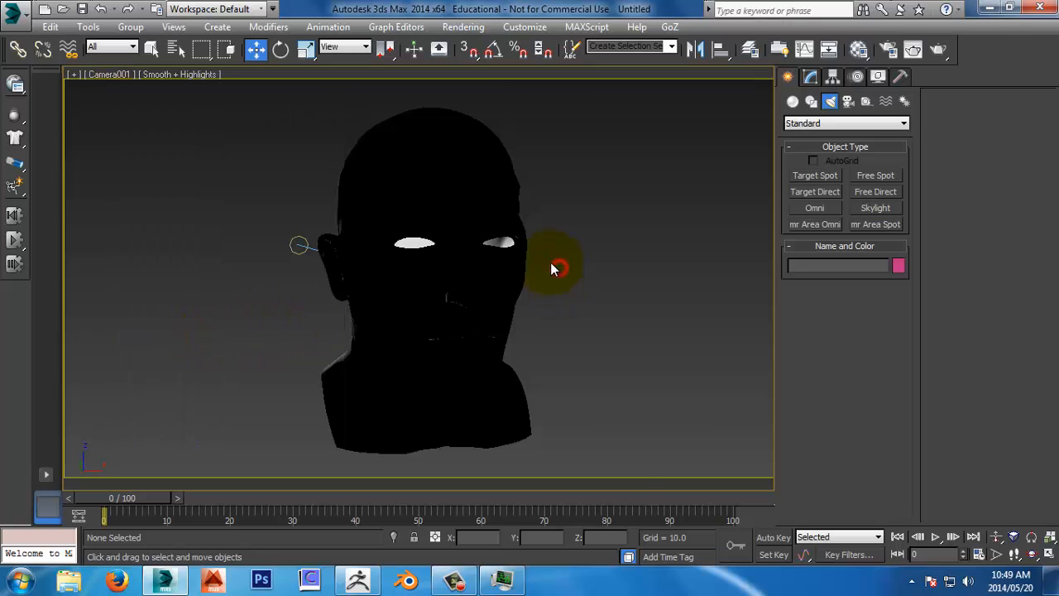
key(shift+q)
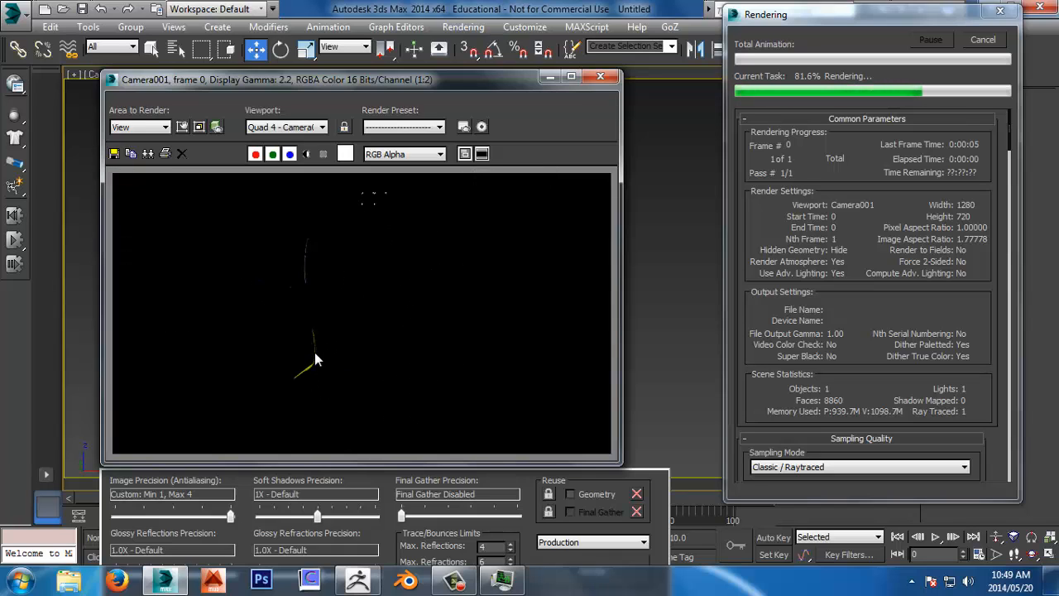
Step: Zoom in on the head's lit edge in the rendered frame to examine it, and close the frame
ctrl+click(301, 265)
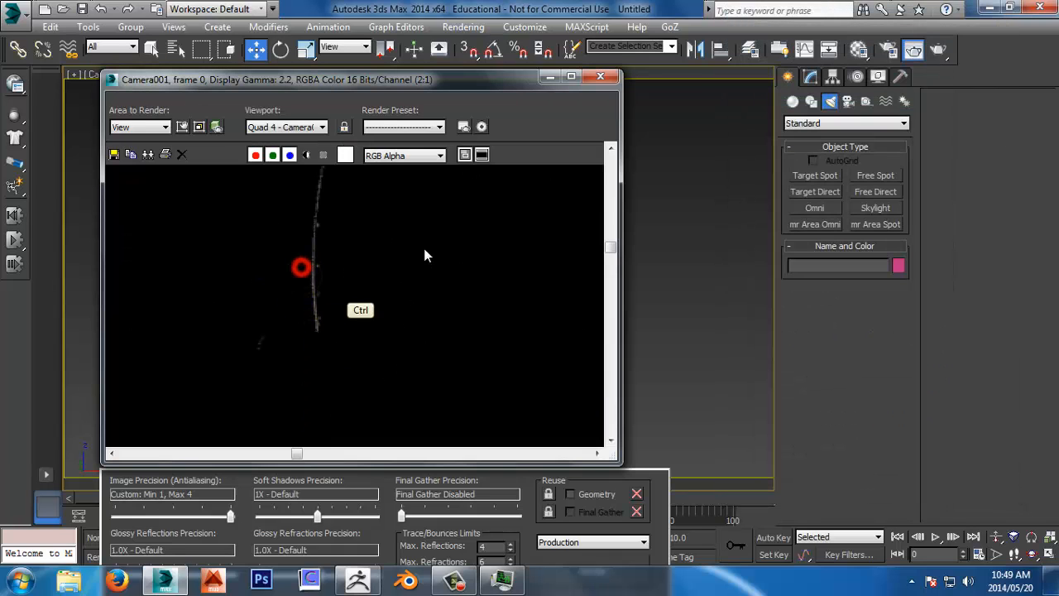
ctrl+right_click(342, 234)
click(599, 77)
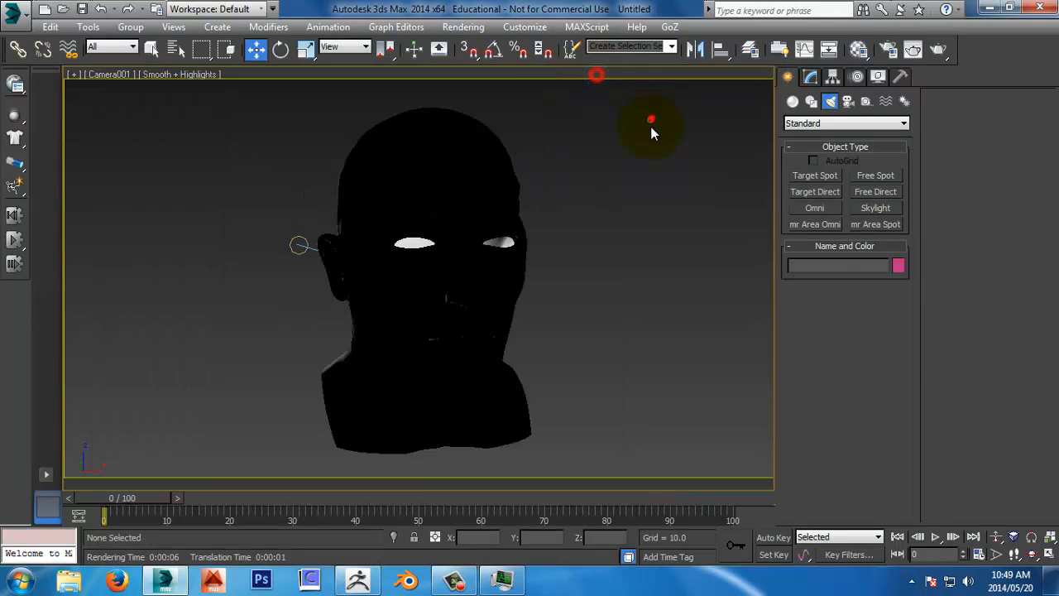
Step: Measure the ear's thickness in the top wireframe view with a Tape helper
key(t)
ctrl+alt+middle_drag(624, 158, 610, 274)
key(F3)
key(w)
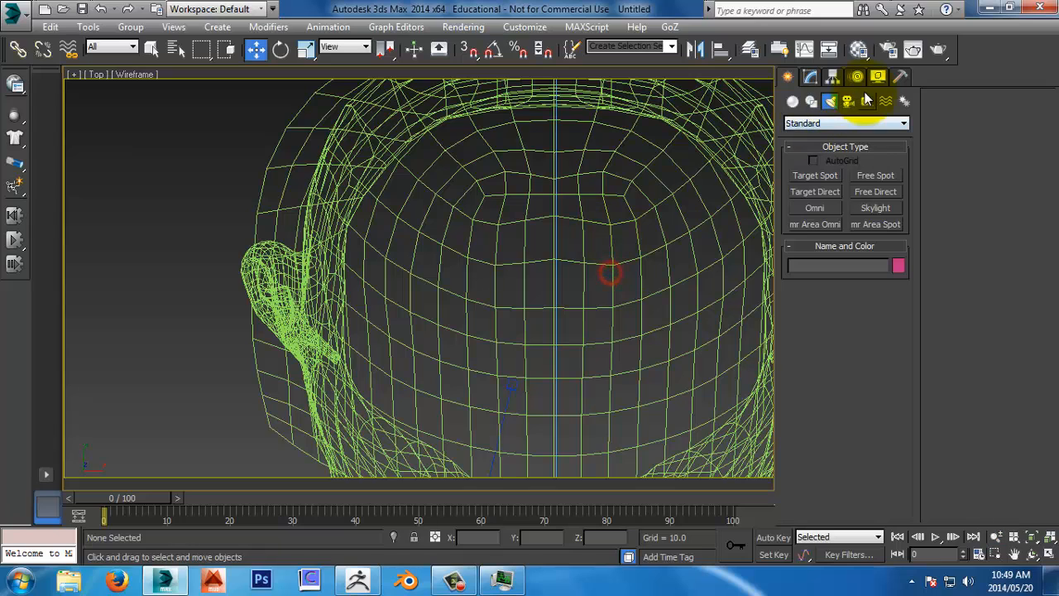
click(866, 103)
click(875, 224)
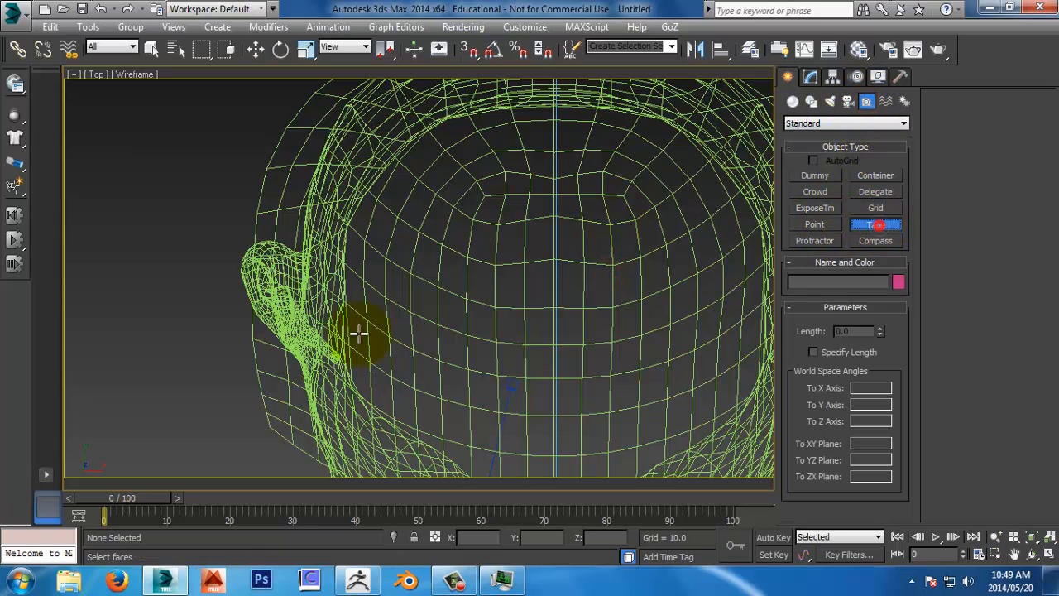
drag(245, 280, 273, 238)
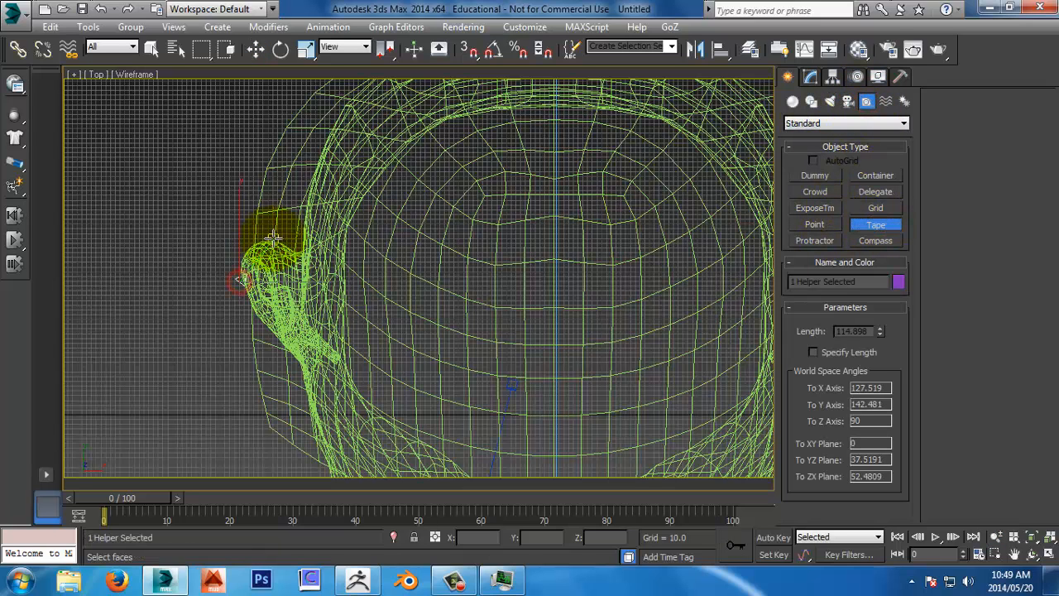
right_click(273, 238)
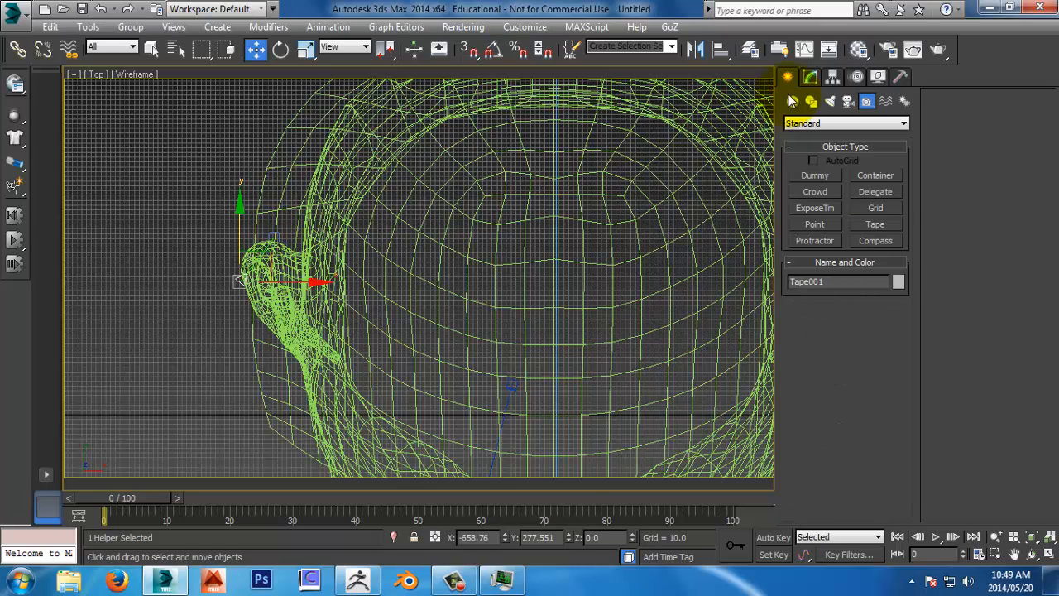
click(811, 76)
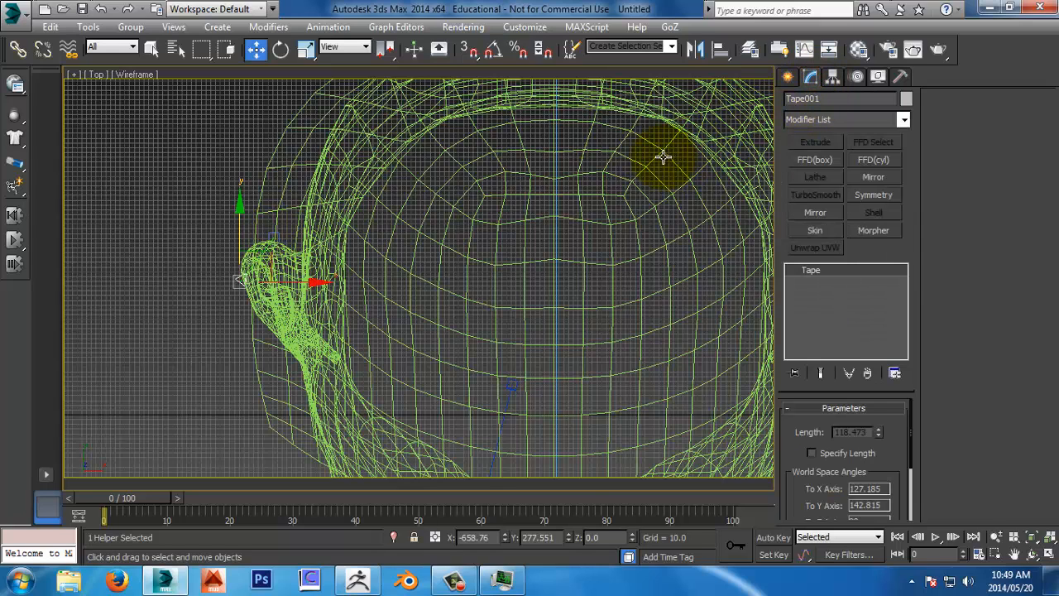
middle_drag(469, 244, 441, 240)
click(551, 156)
key(g)
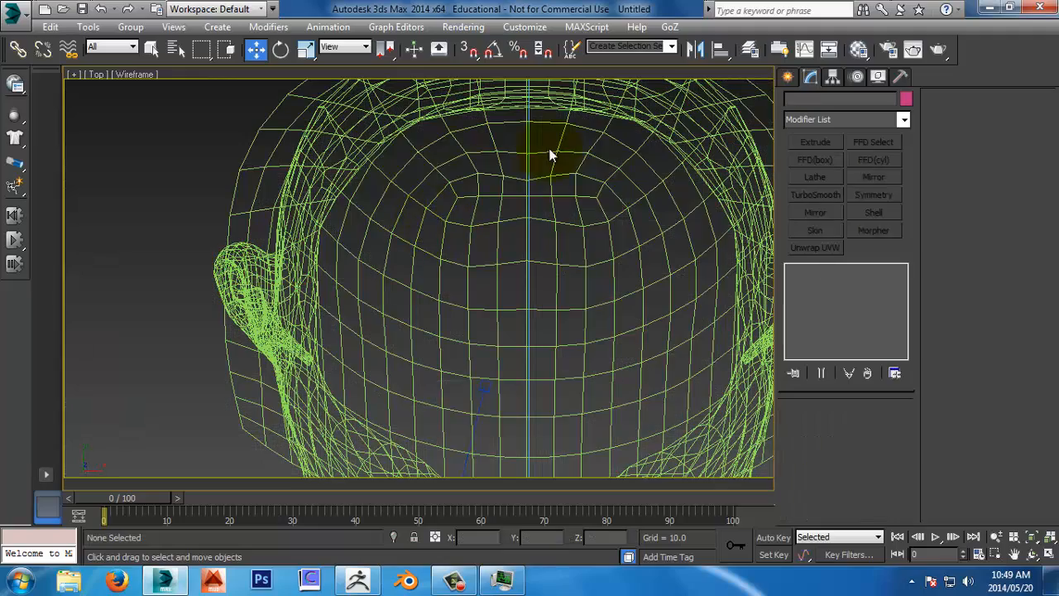
Step: Select the head and frame it in a three-quarter perspective view
click(580, 170)
key(p)
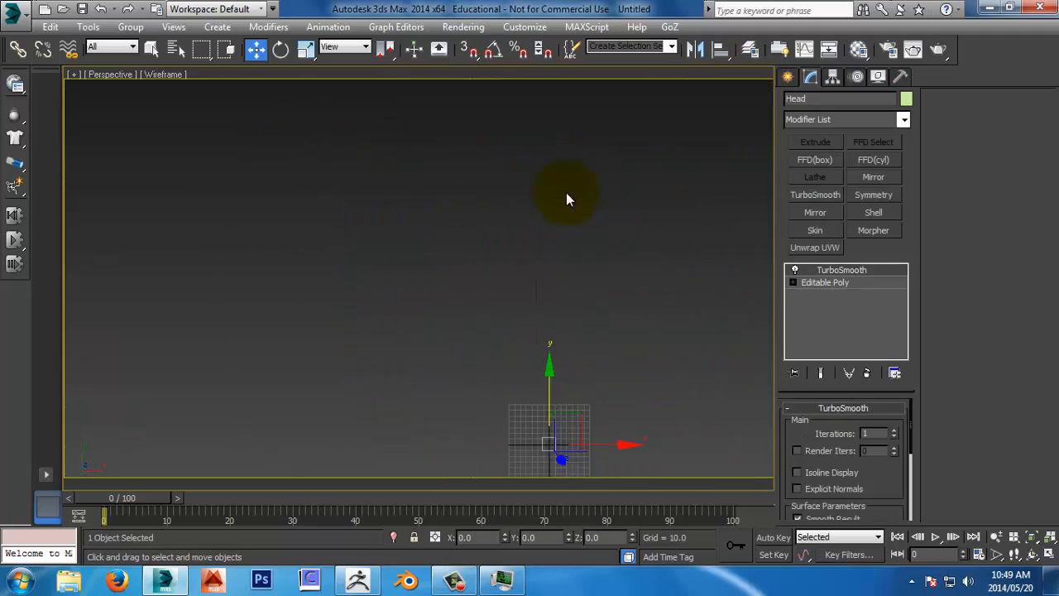
key(z)
alt+middle_drag(553, 288, 574, 190)
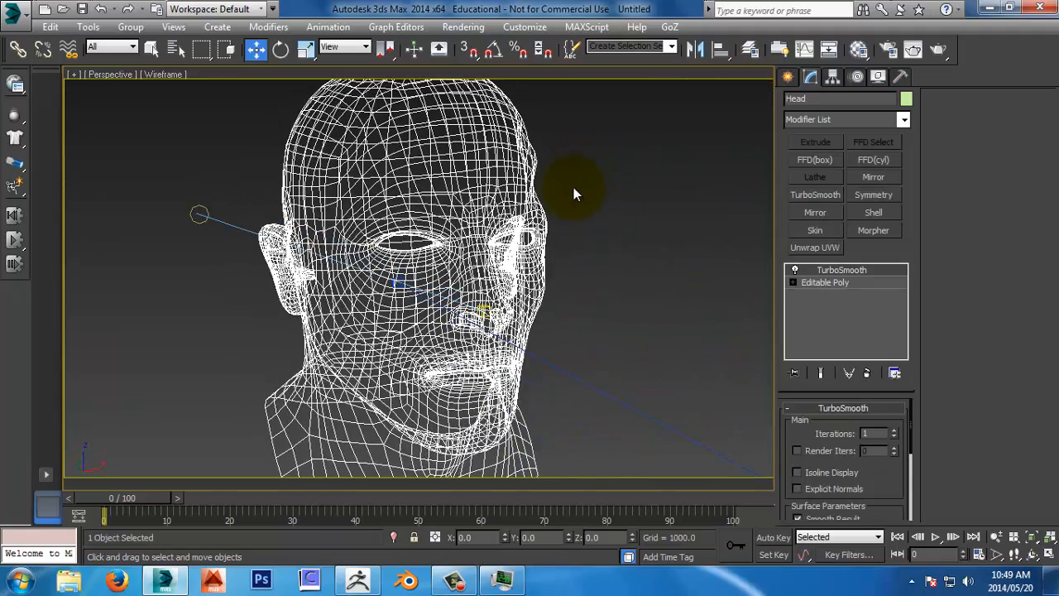
Step: Set the Skin_MR material's back surface scatter weight to 1.0, scatter radius to 100 and scatter depth to 150
key(m)
drag(657, 427, 712, 593)
drag(668, 322, 830, 570)
drag(783, 37, 765, 16)
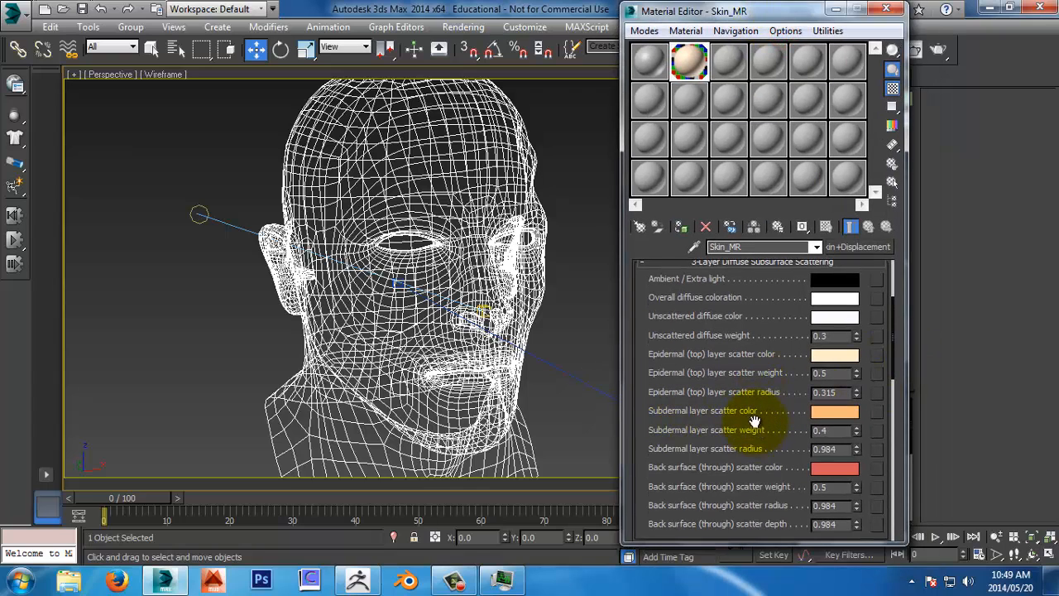
drag(640, 437, 677, 360)
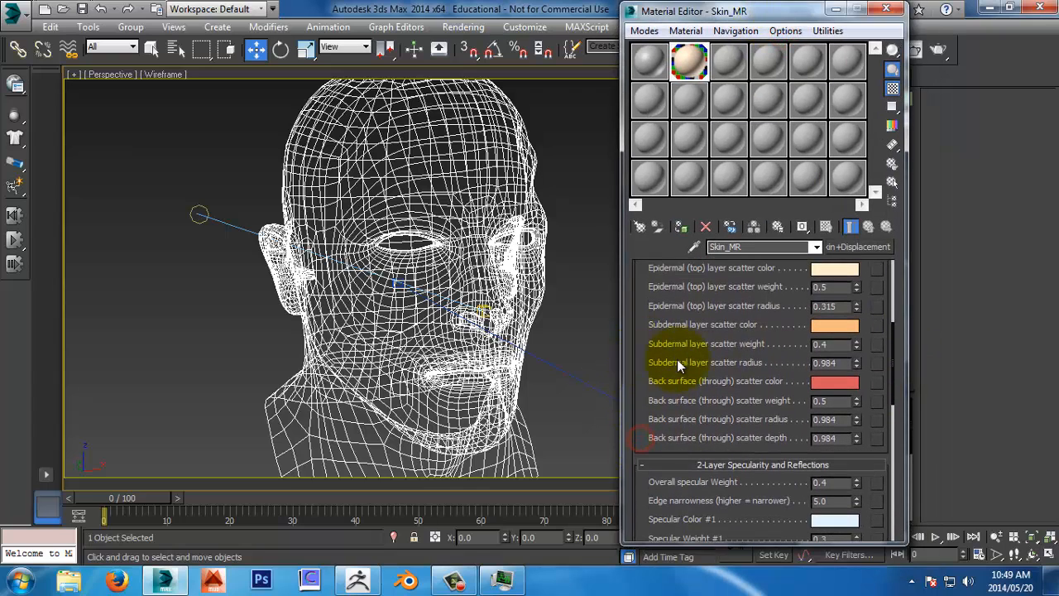
double_click(841, 400)
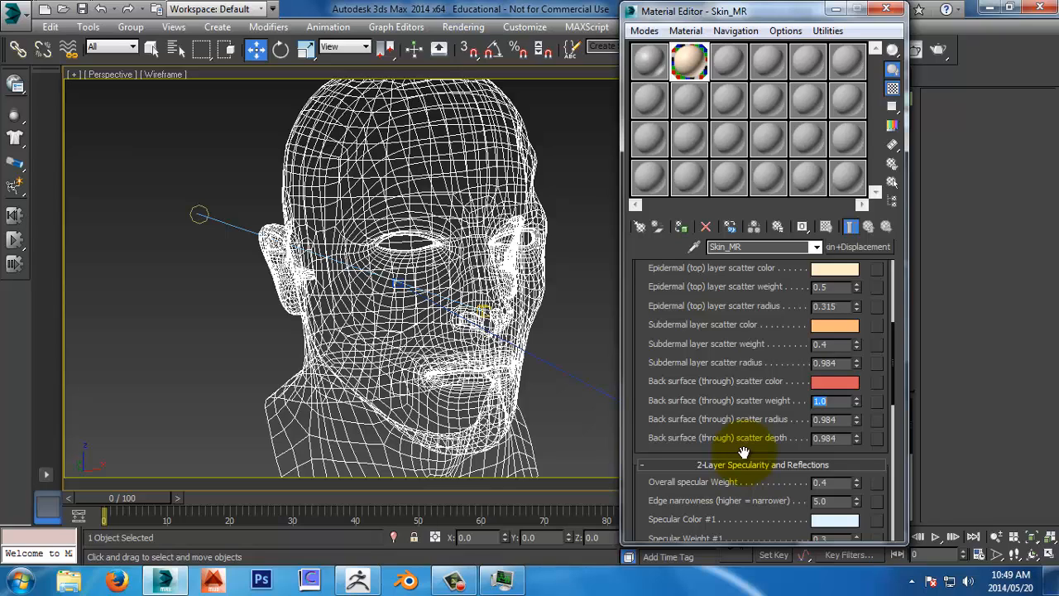
double_click(842, 419)
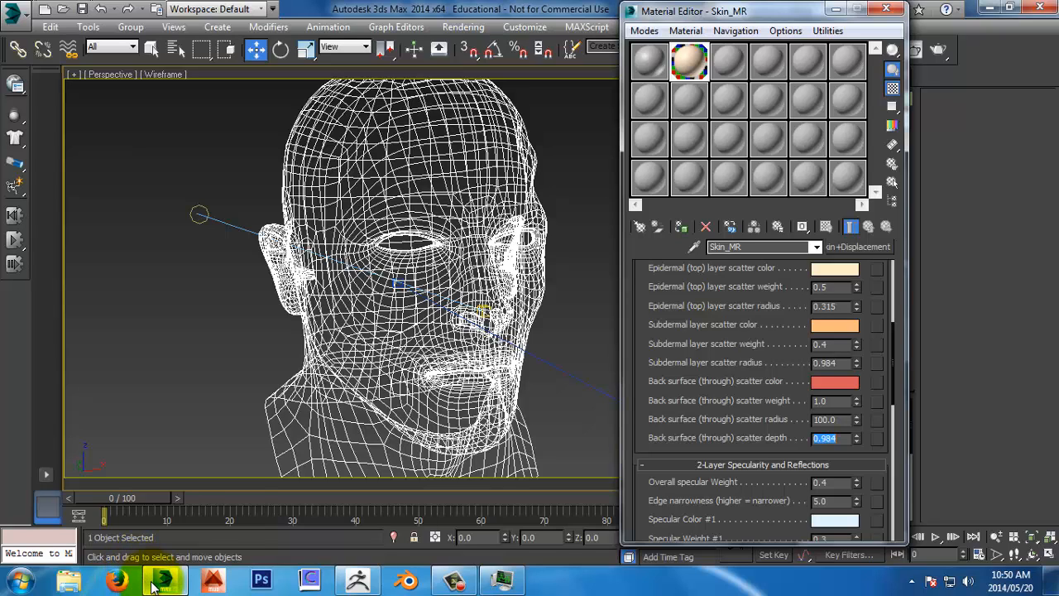
mouse_move(153, 586)
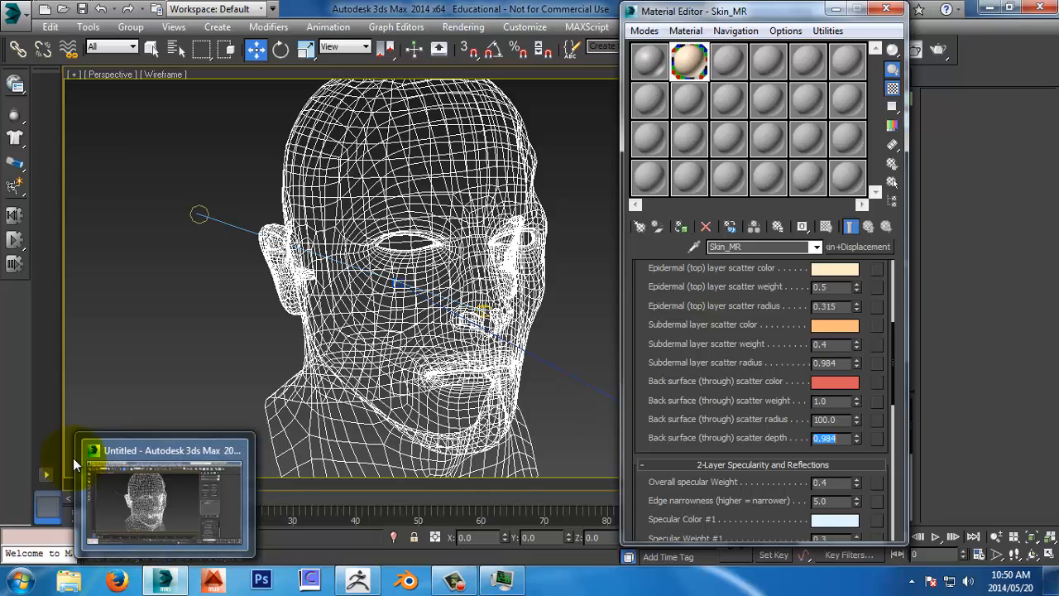
text(150)
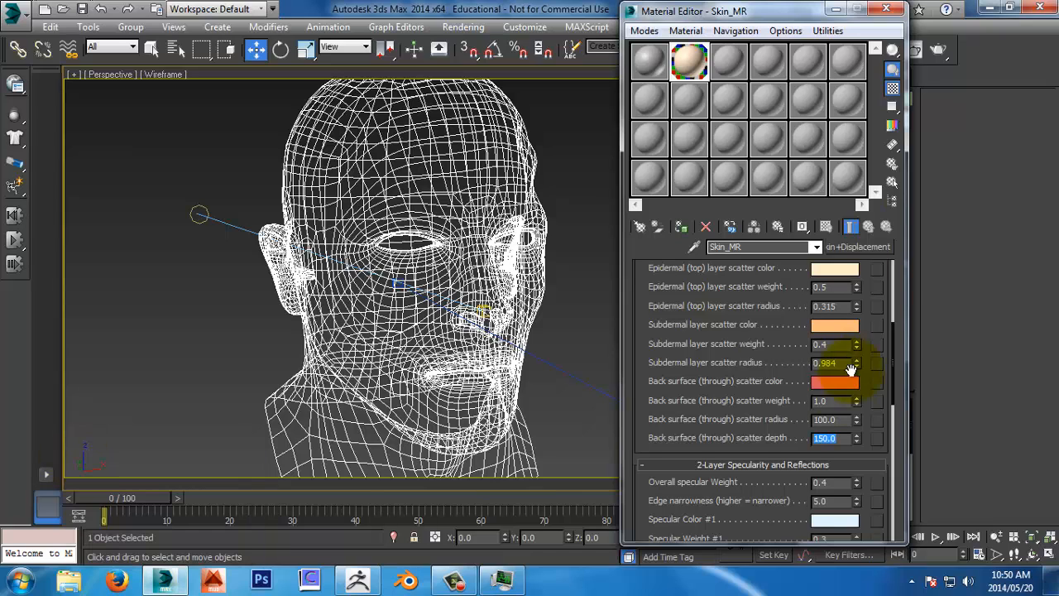
Step: Set the subdermal layer scatter radius to 50 and the epidermal layer scatter radius to 25
double_click(846, 363)
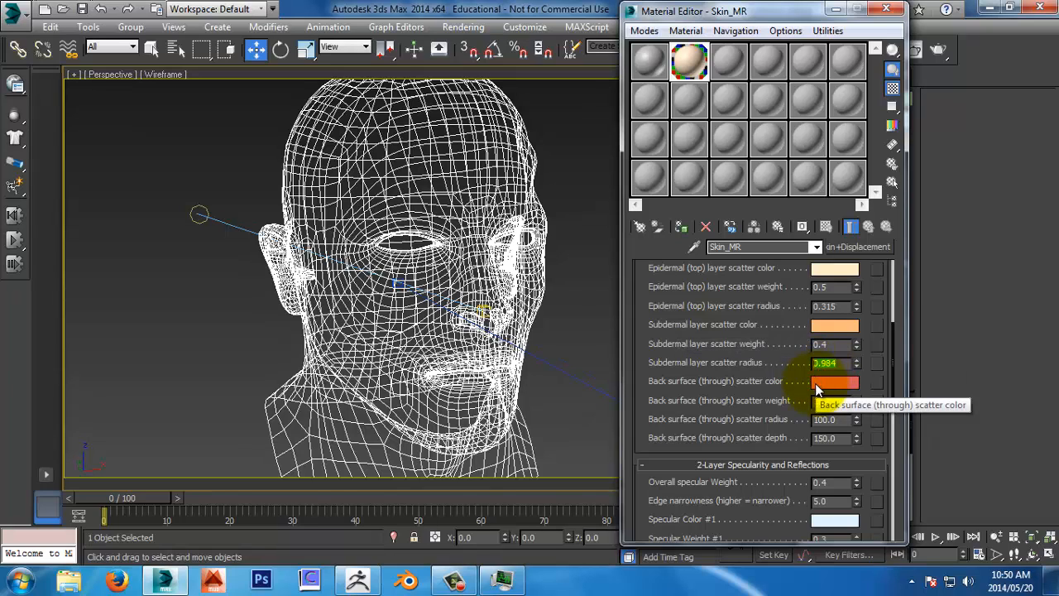
text(50)
key(Return)
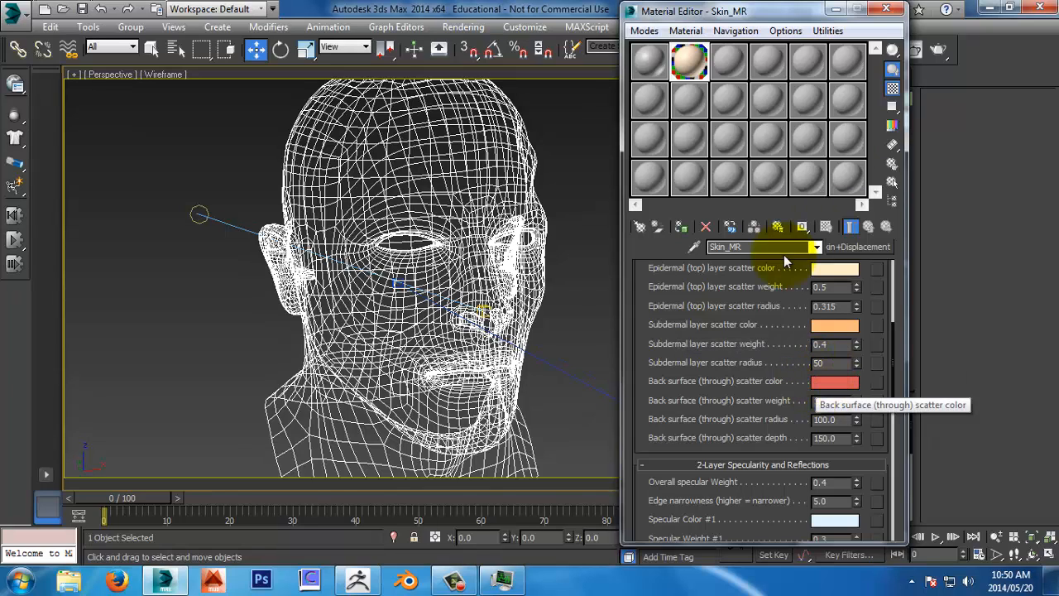
double_click(843, 306)
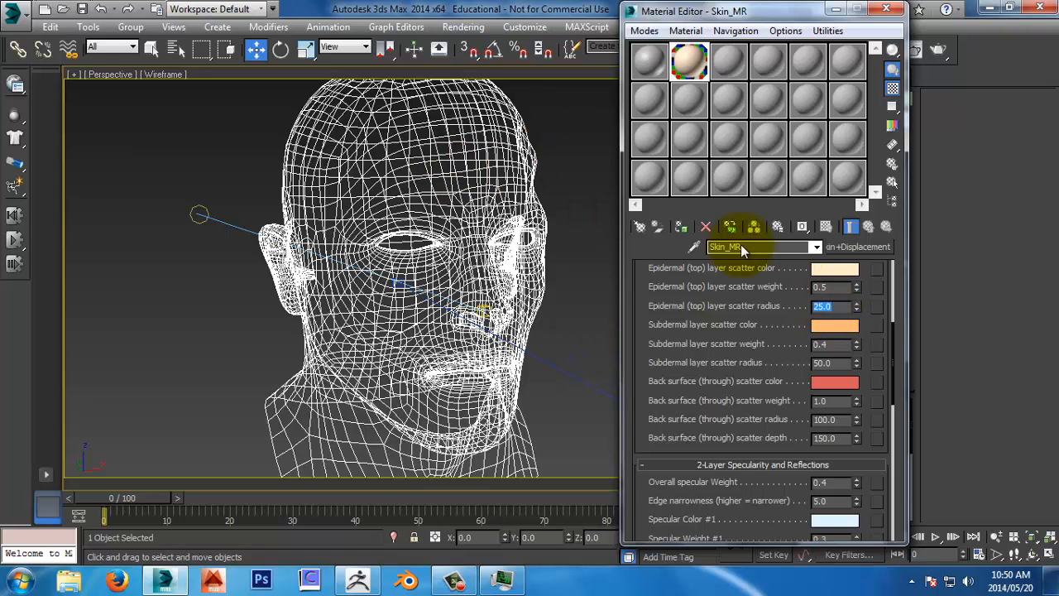
Step: Return to the camera view and render the head with the new scatter values
click(567, 158)
key(c)
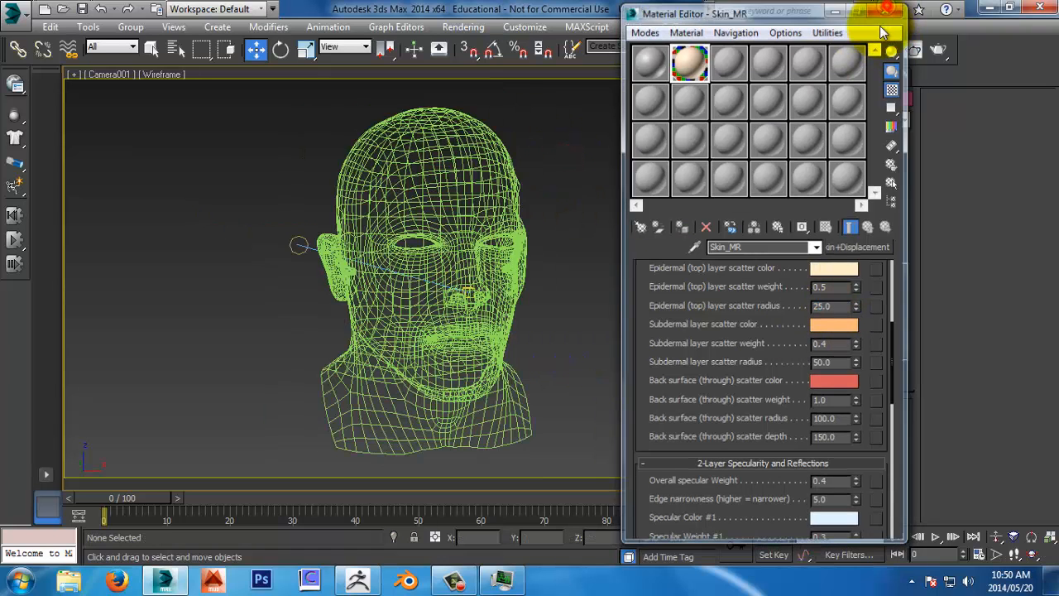
click(885, 9)
key(shift+q)
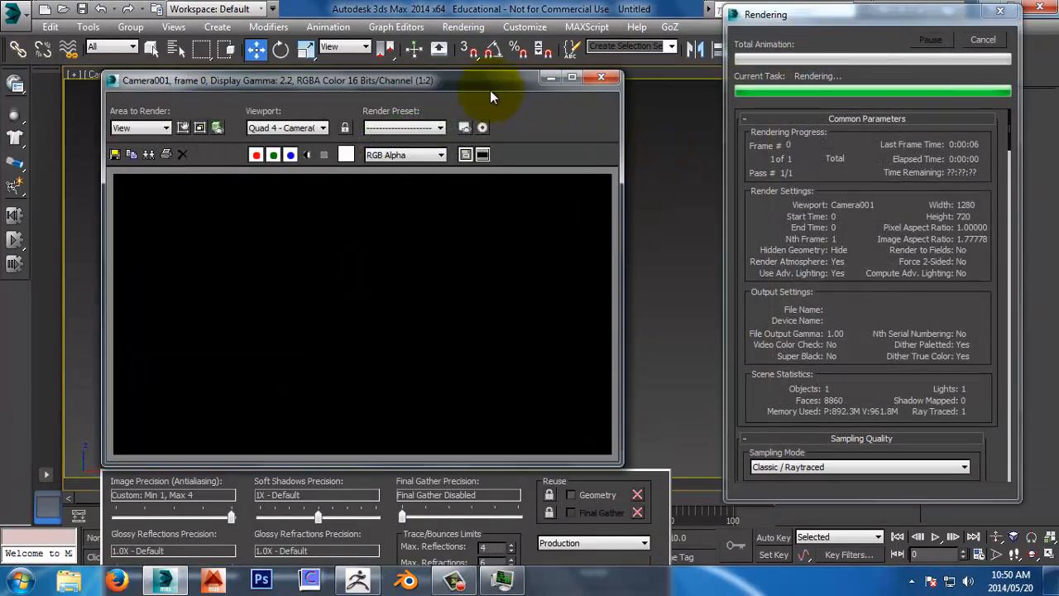
drag(490, 82, 598, 19)
double_click(598, 19)
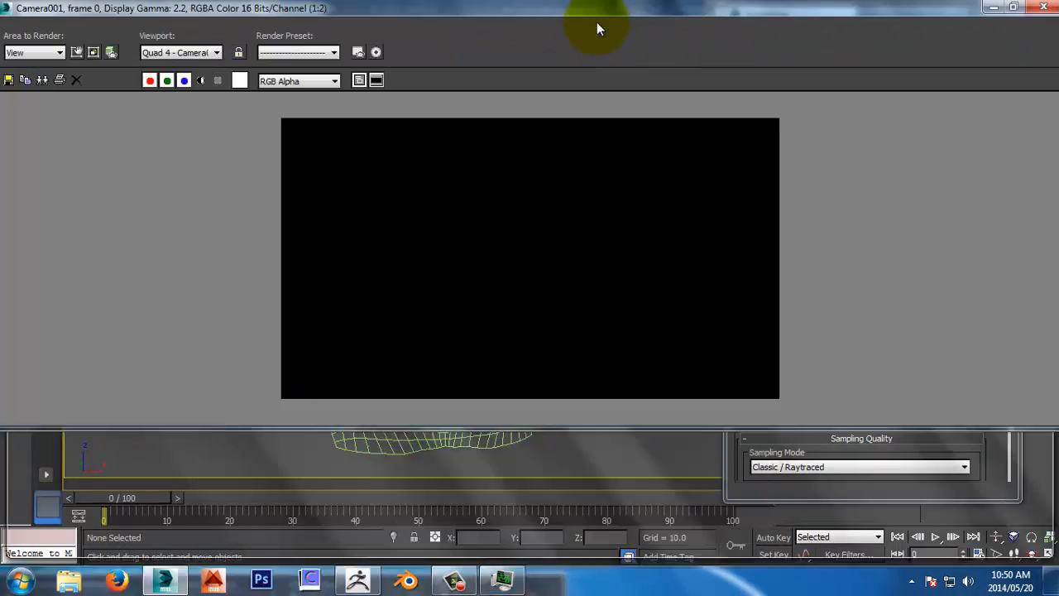
click(1013, 7)
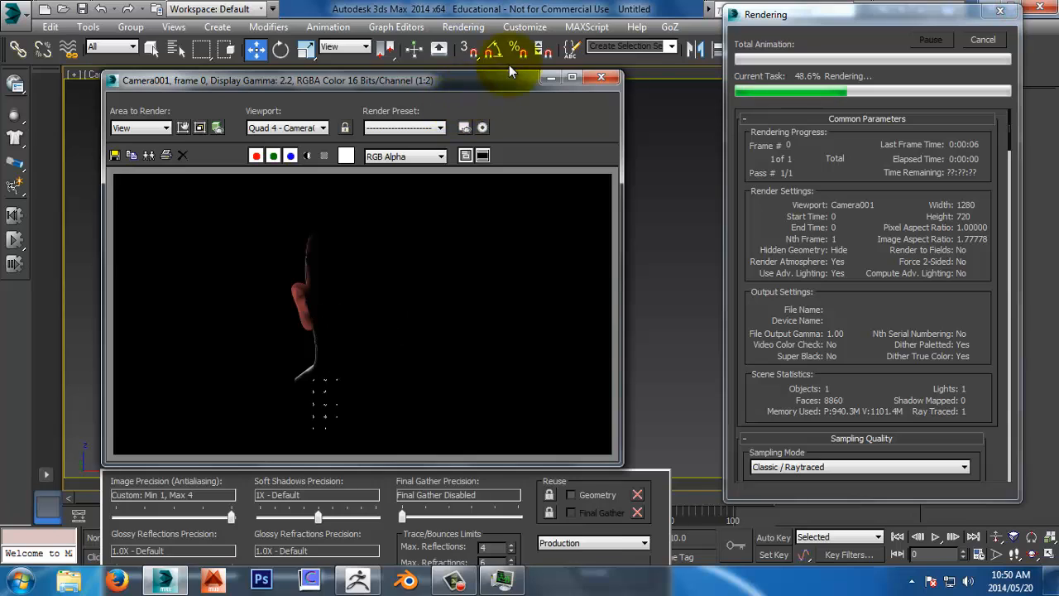
drag(475, 84, 509, 61)
Step: Zoom in and out on the ear and the head's edge in the render to examine the light scattering
ctrl+click(341, 285)
ctrl+click(341, 286)
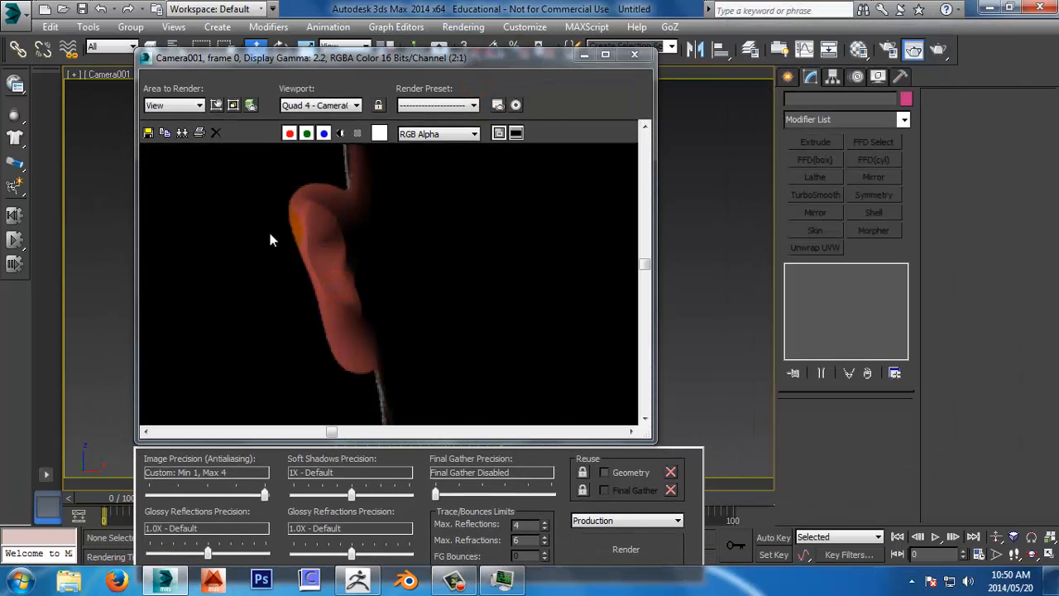
ctrl+click(333, 247)
ctrl+right_click(335, 246)
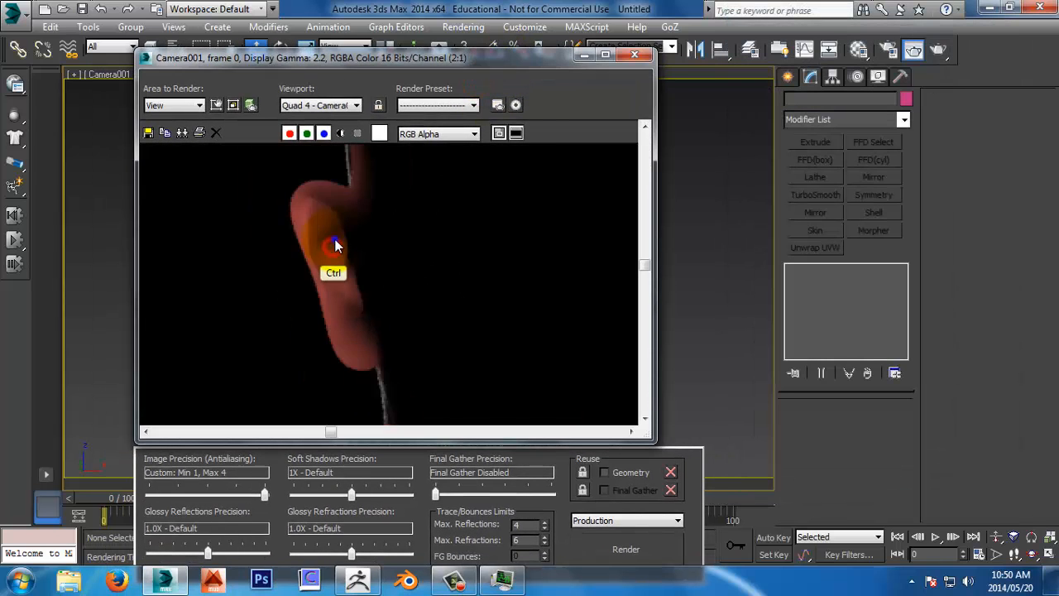
ctrl+right_click(334, 242)
ctrl+right_click(333, 241)
ctrl+click(339, 244)
ctrl+click(342, 265)
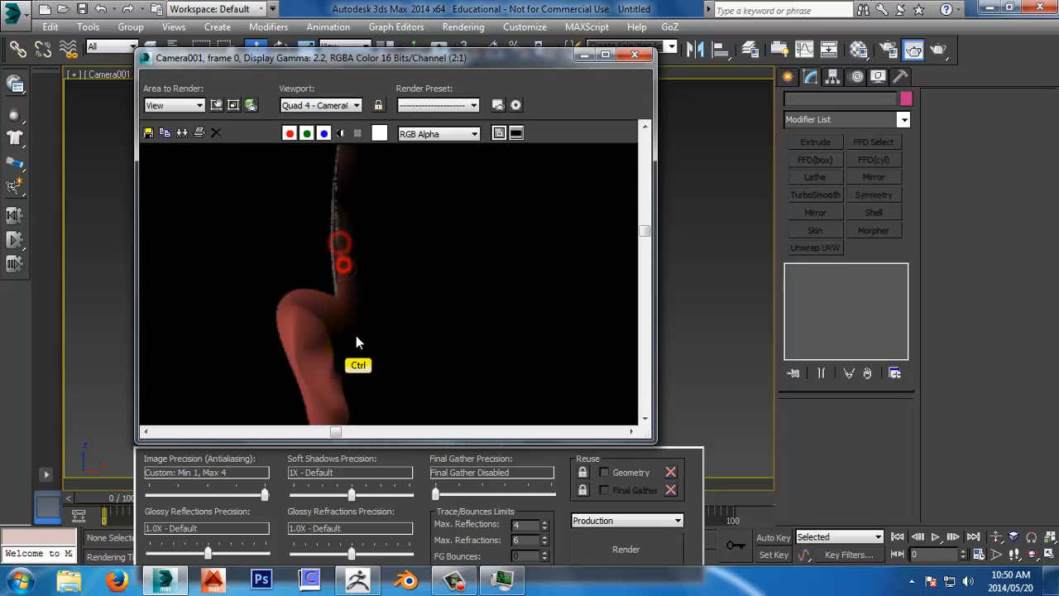
ctrl+right_click(406, 197)
ctrl+right_click(406, 197)
Step: Set the Skin_MR material's back surface scatter radius to 125
click(859, 50)
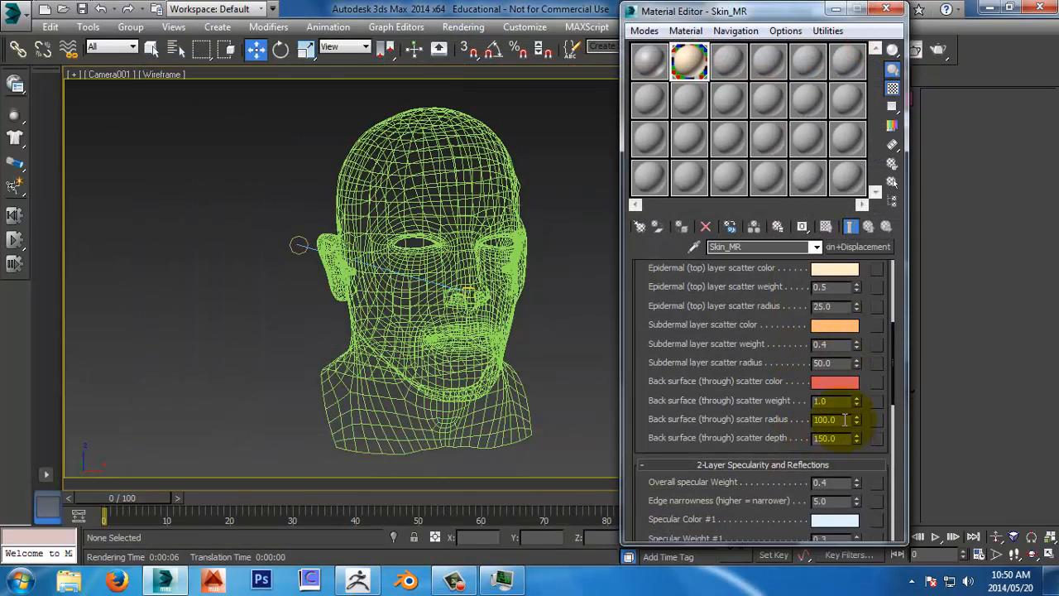
drag(844, 421, 734, 425)
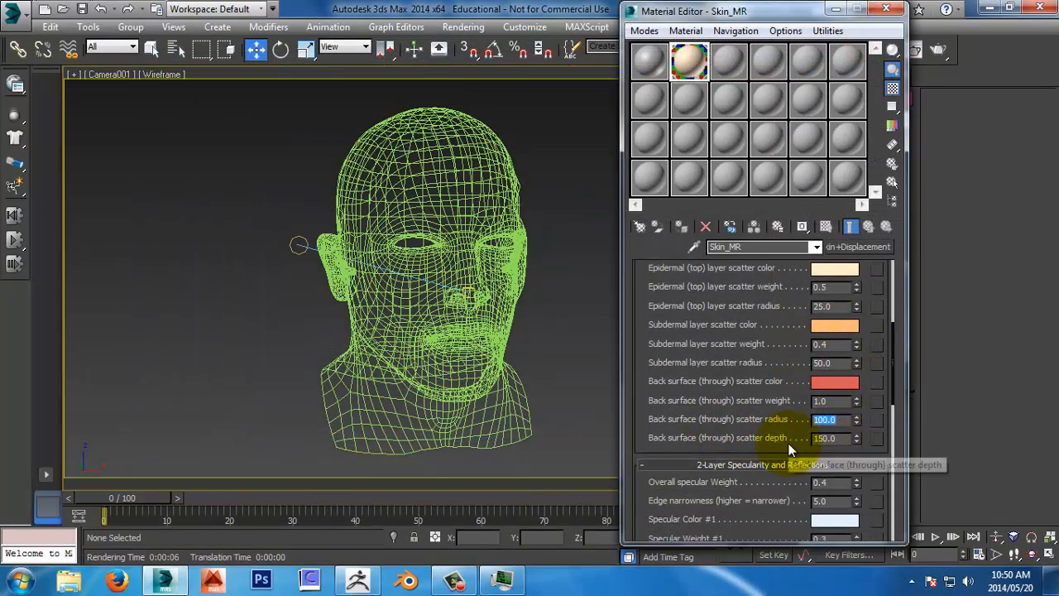
text(125)
click(886, 9)
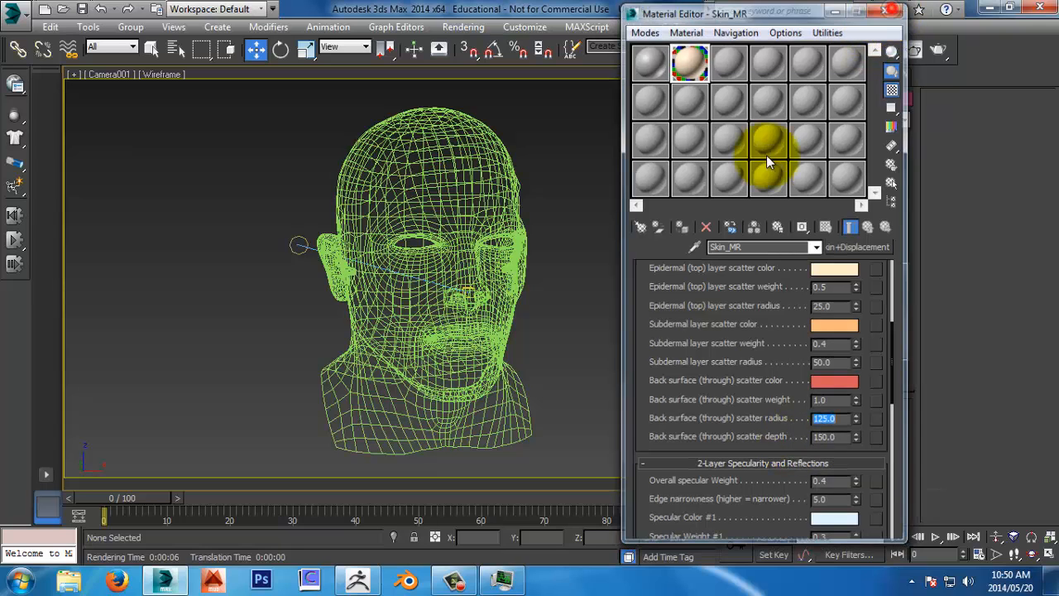
Step: Render the camera view again and examine the ear's back scattering up close
key(shift+q)
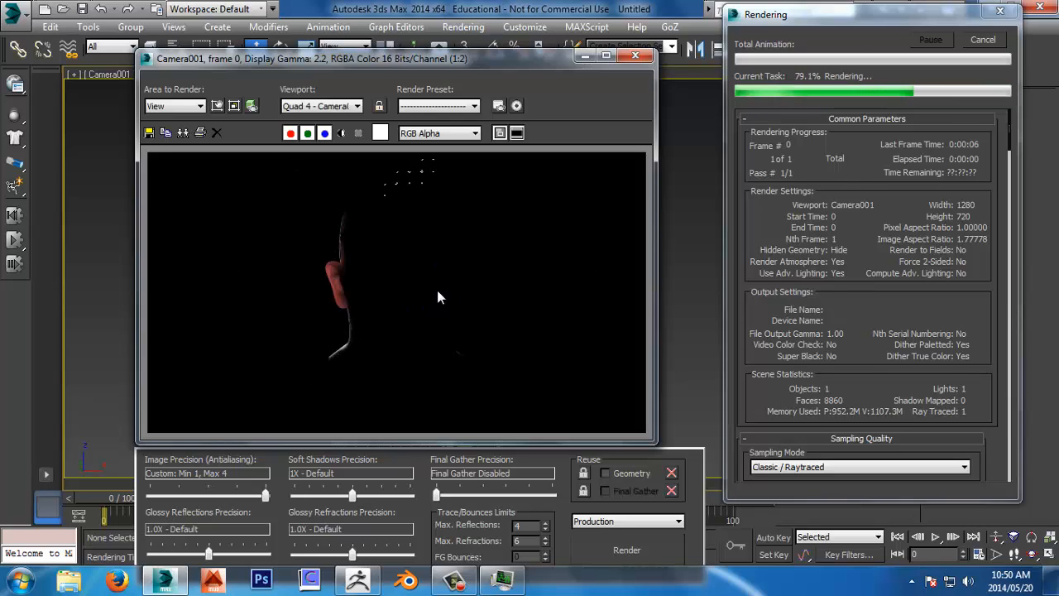
ctrl+click(340, 288)
ctrl+click(340, 287)
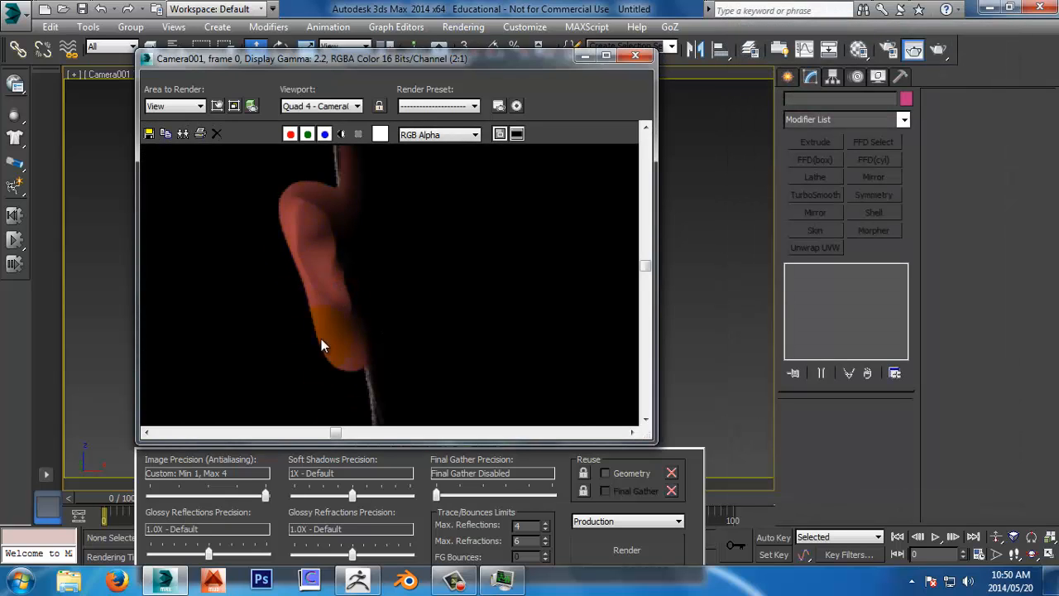
click(635, 56)
Step: Reopen the Skin_MR material's parameters with an enlarged sample preview
click(861, 48)
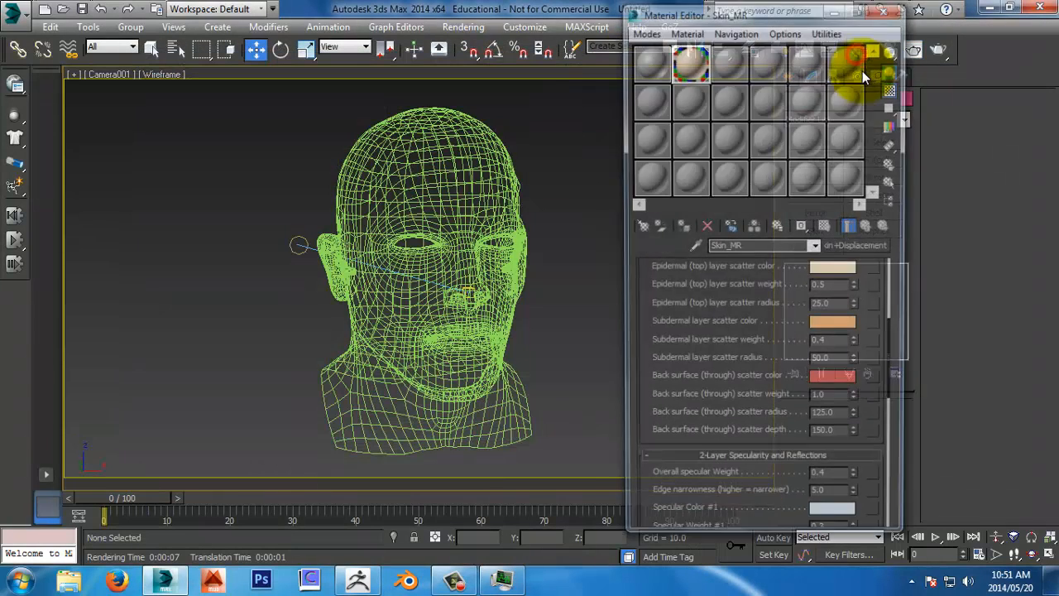
double_click(690, 62)
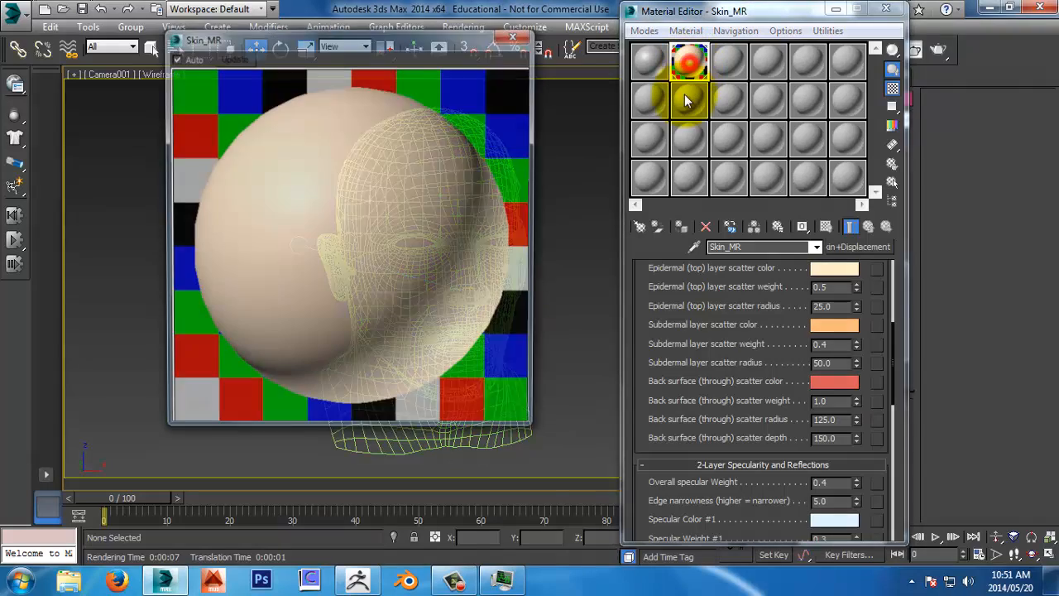
drag(643, 307, 662, 539)
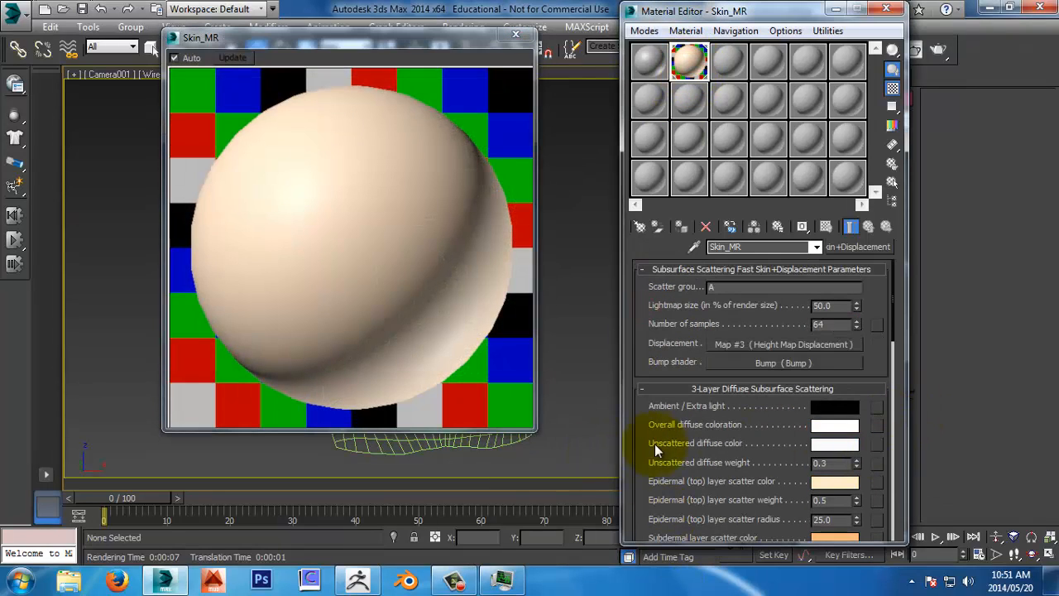
Step: Assign the Head_D_RAW PSD from the Textures folder, with collapsed layers, as a bitmap map on the unscattered diffuse weight
click(876, 463)
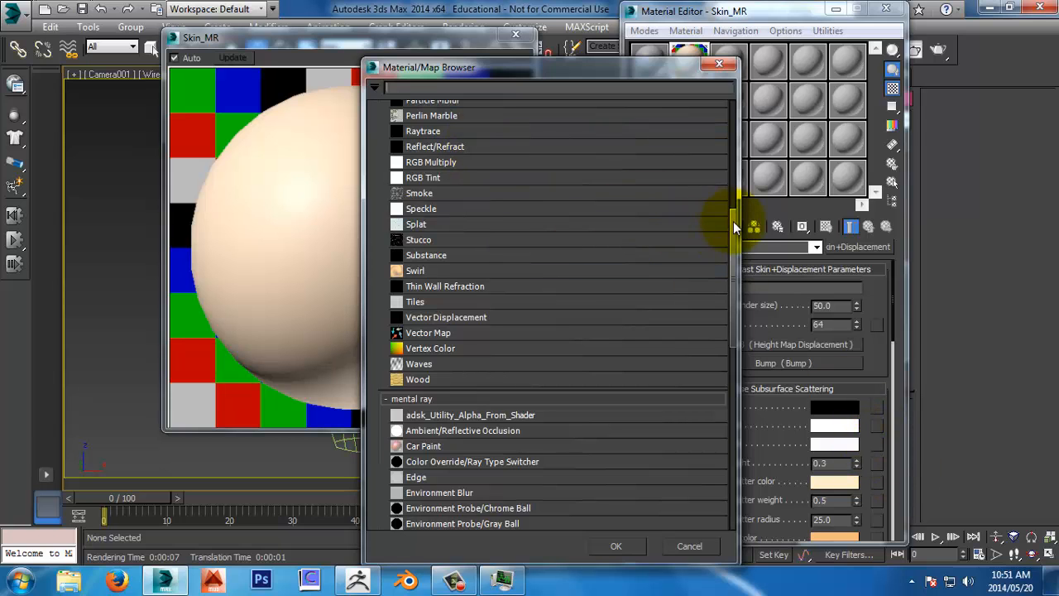
drag(733, 221, 718, 105)
double_click(461, 141)
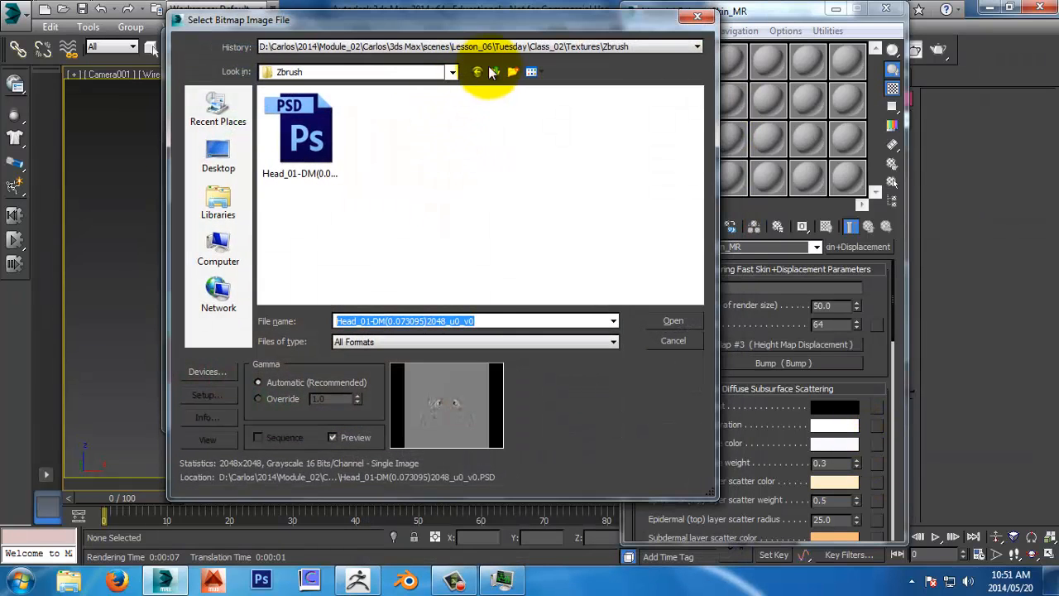
click(496, 72)
double_click(357, 122)
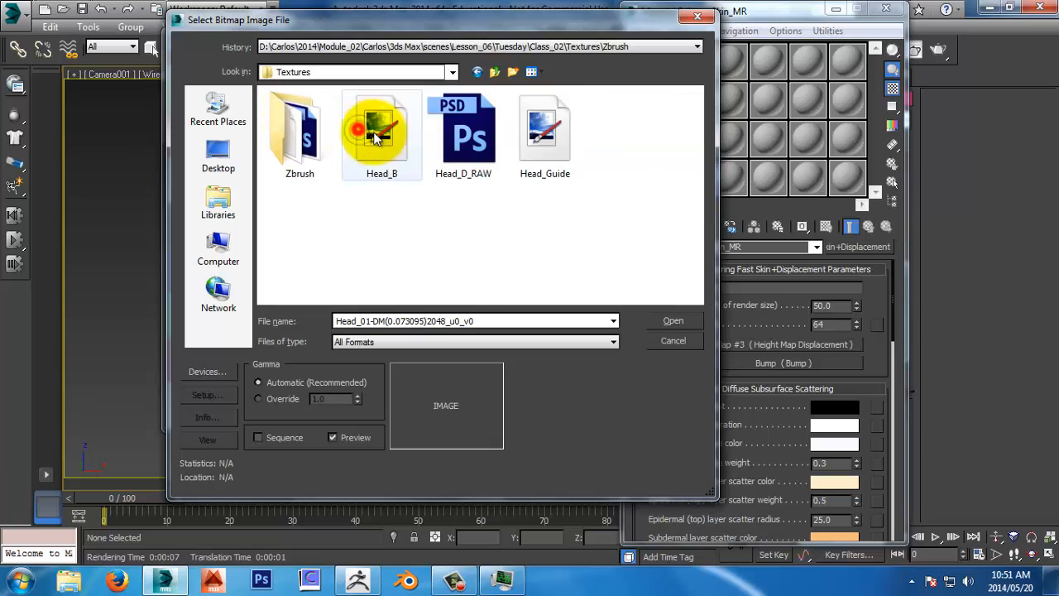
click(466, 136)
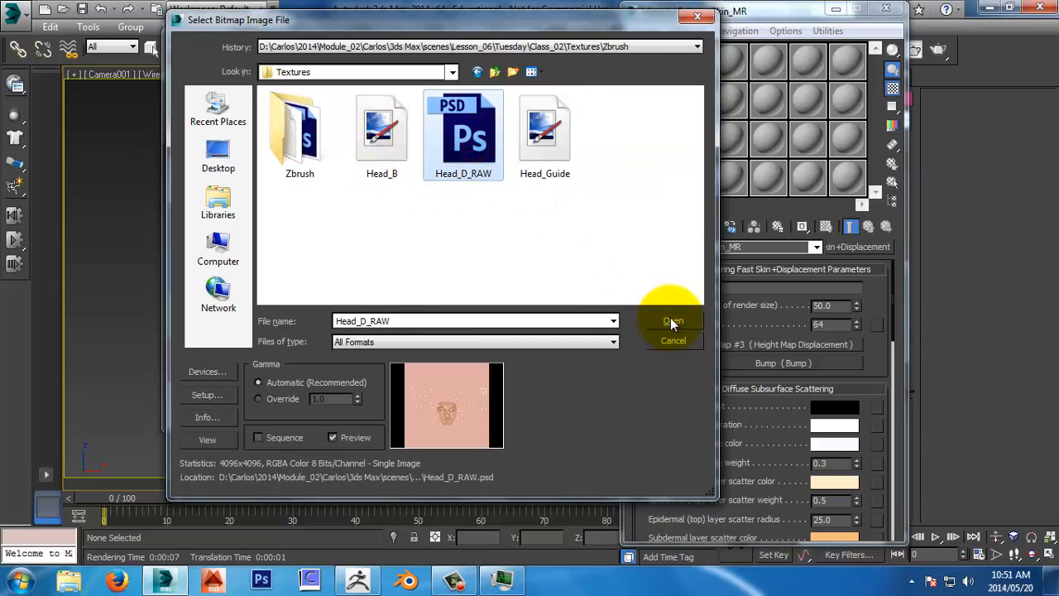
click(673, 321)
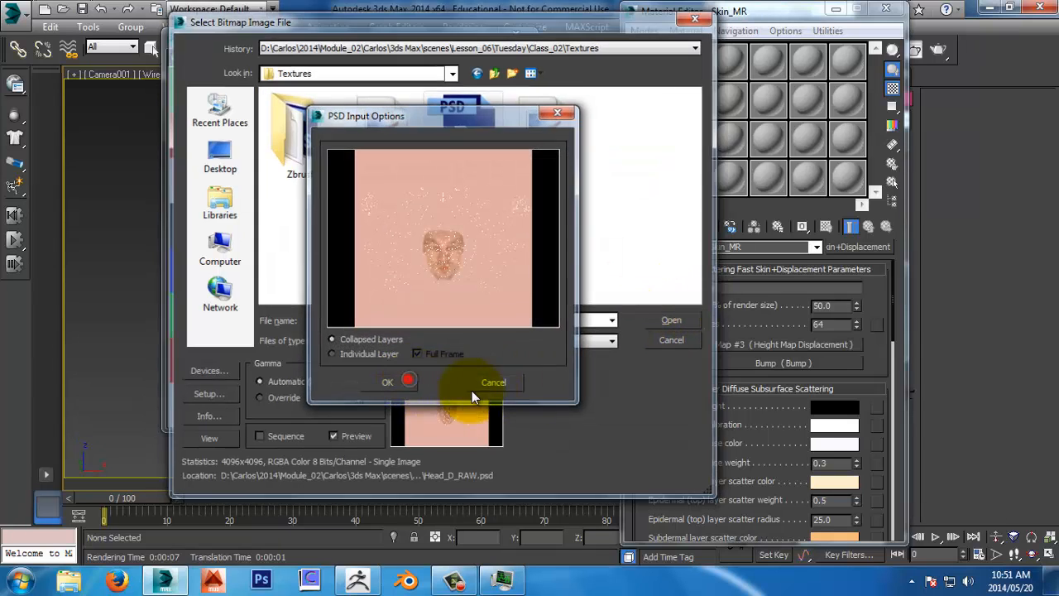
click(408, 379)
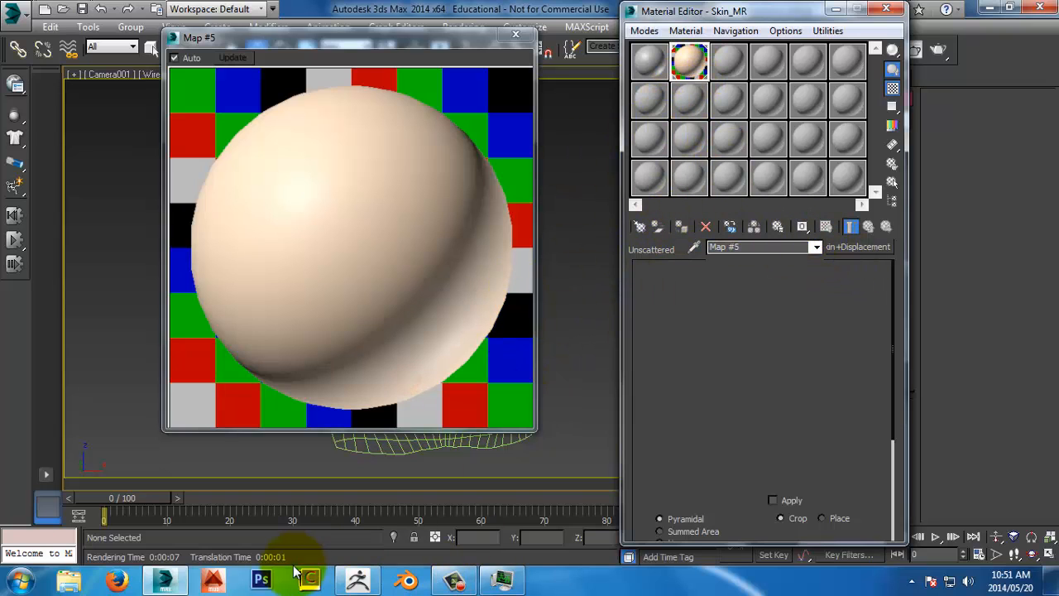
Step: Launch Photoshop by continuing its trial, and meanwhile show the Head_D_RAW map on the head in a shaded camera view
click(261, 580)
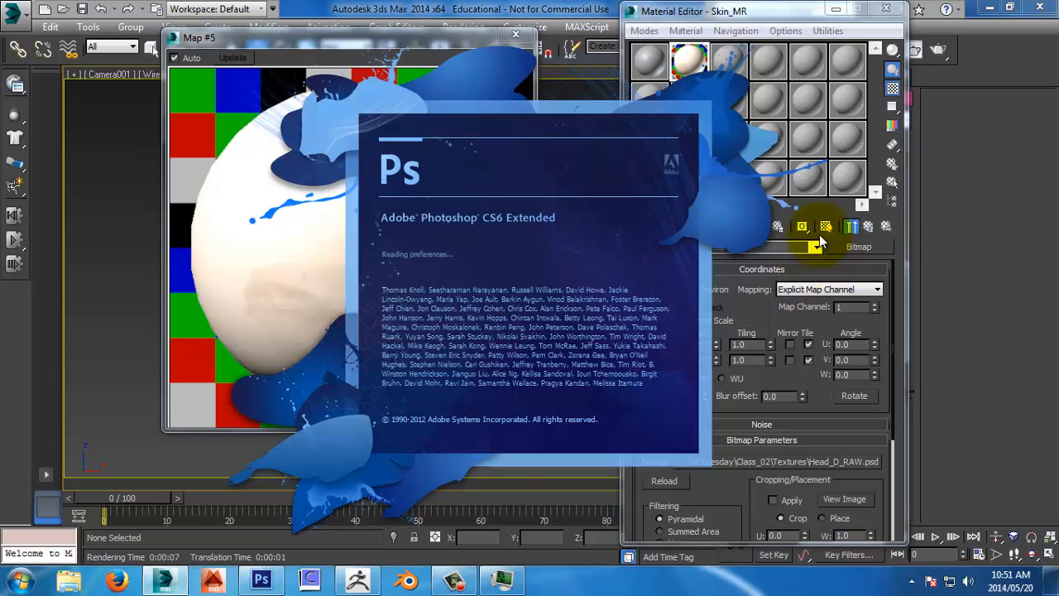
click(824, 228)
click(516, 35)
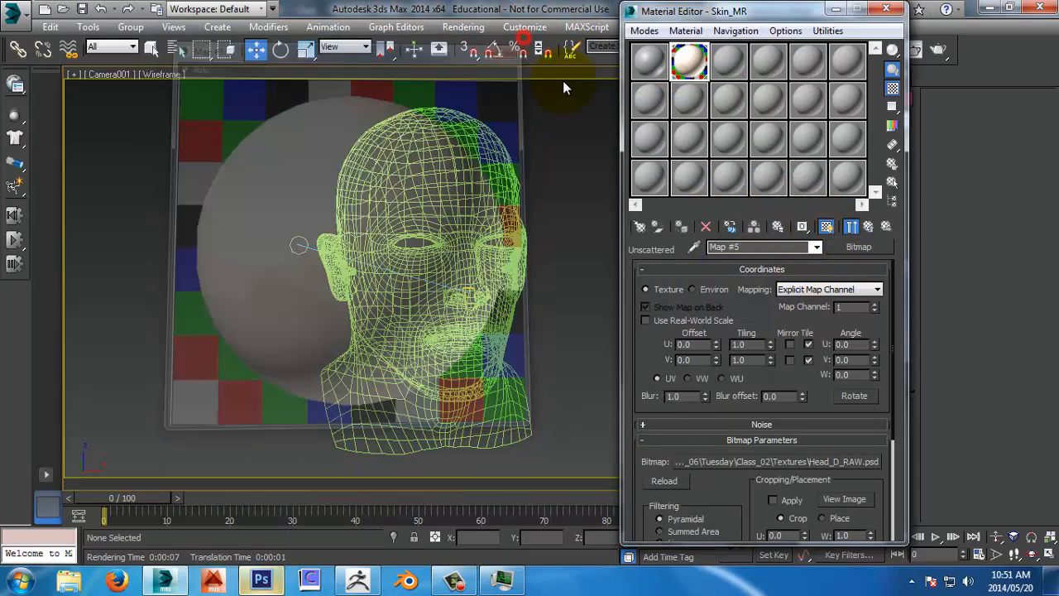
click(562, 89)
key(F3)
key(F4)
key(F4)
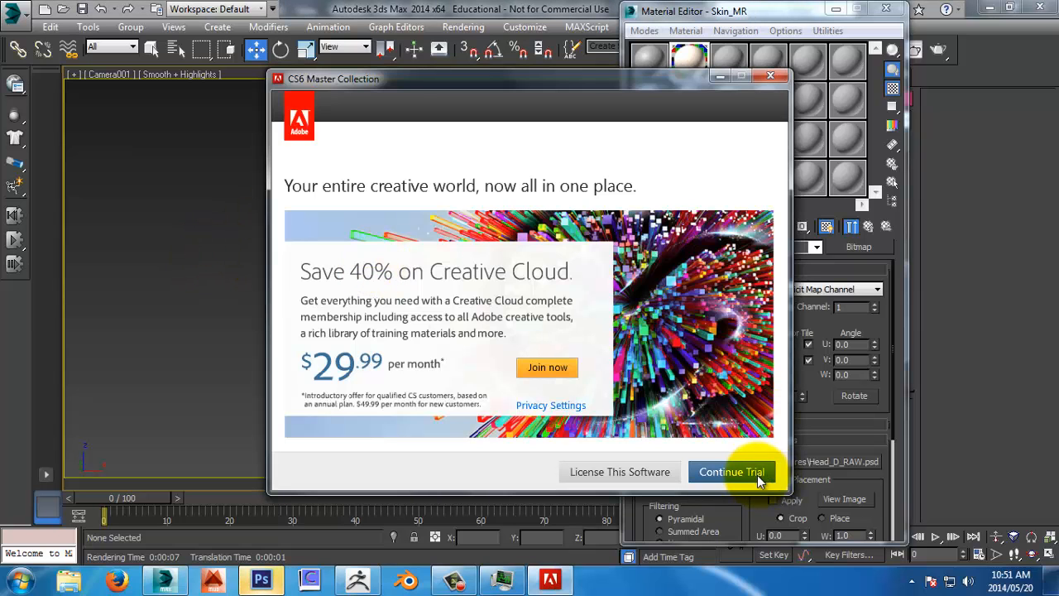
click(755, 470)
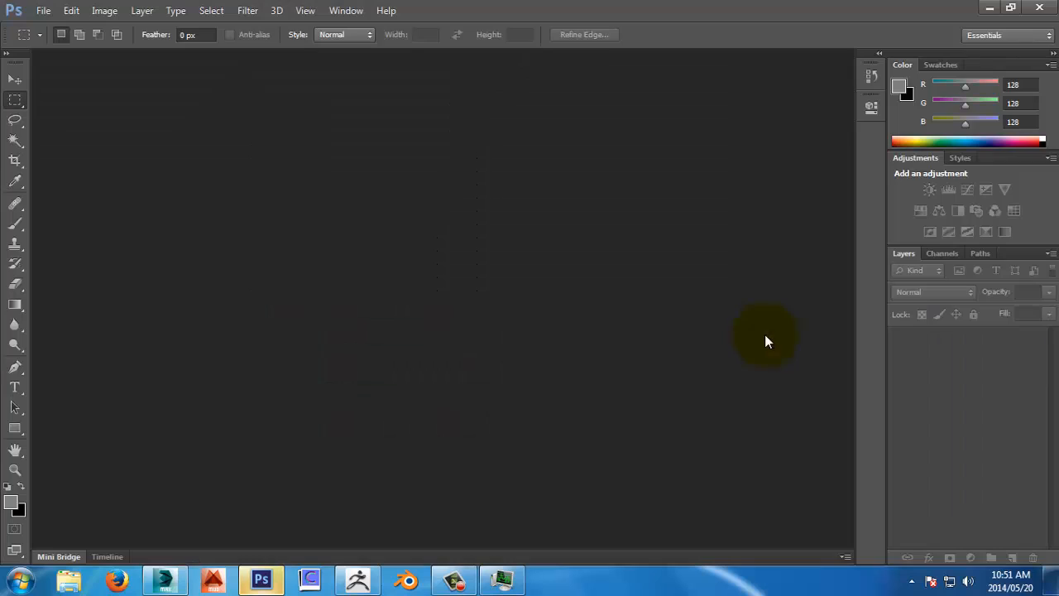
click(43, 10)
click(37, 45)
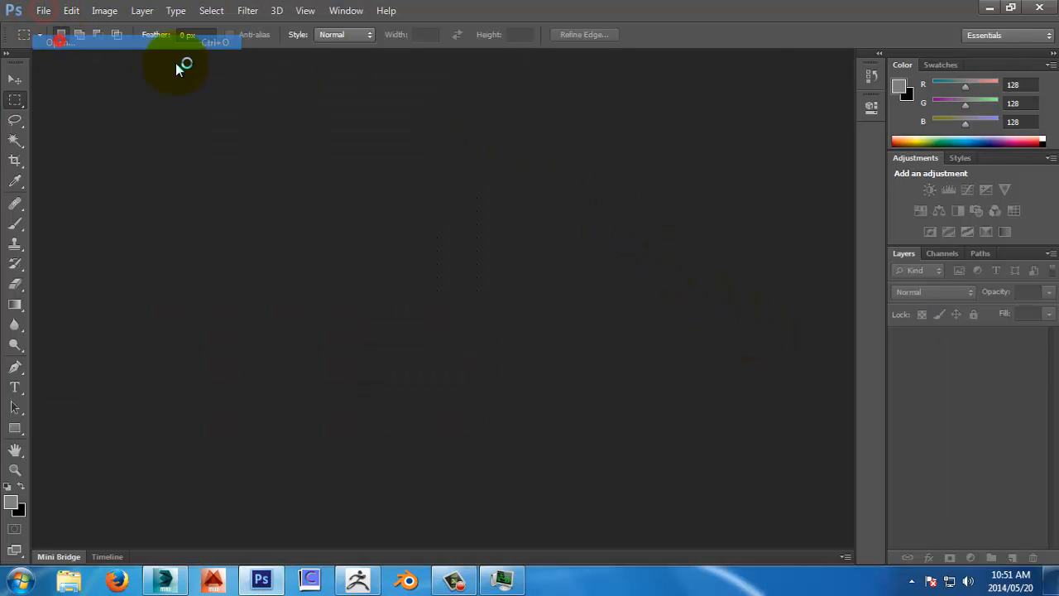
click(654, 45)
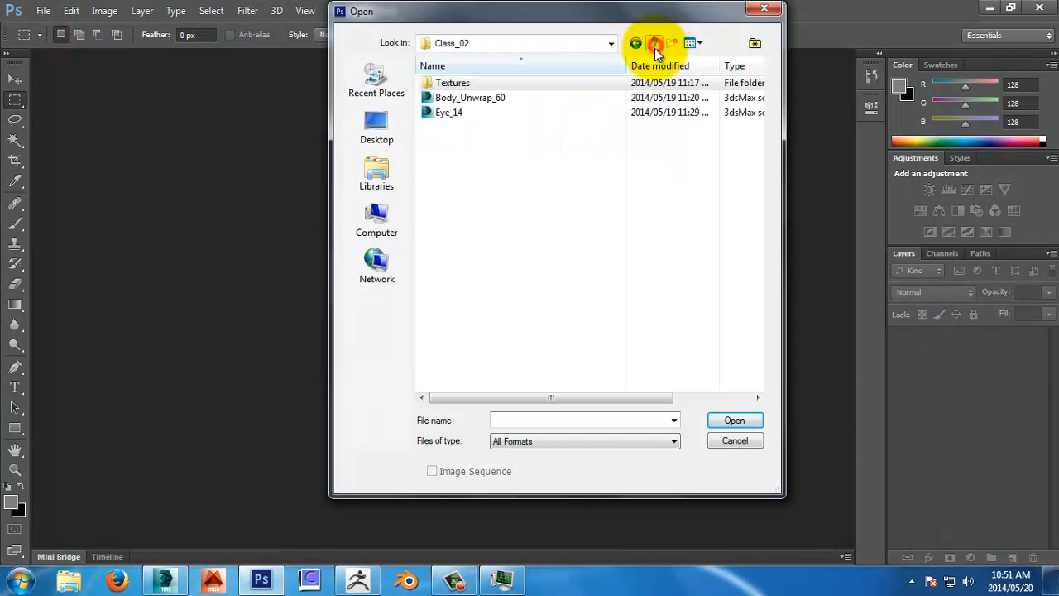
click(485, 86)
double_click(484, 86)
double_click(542, 128)
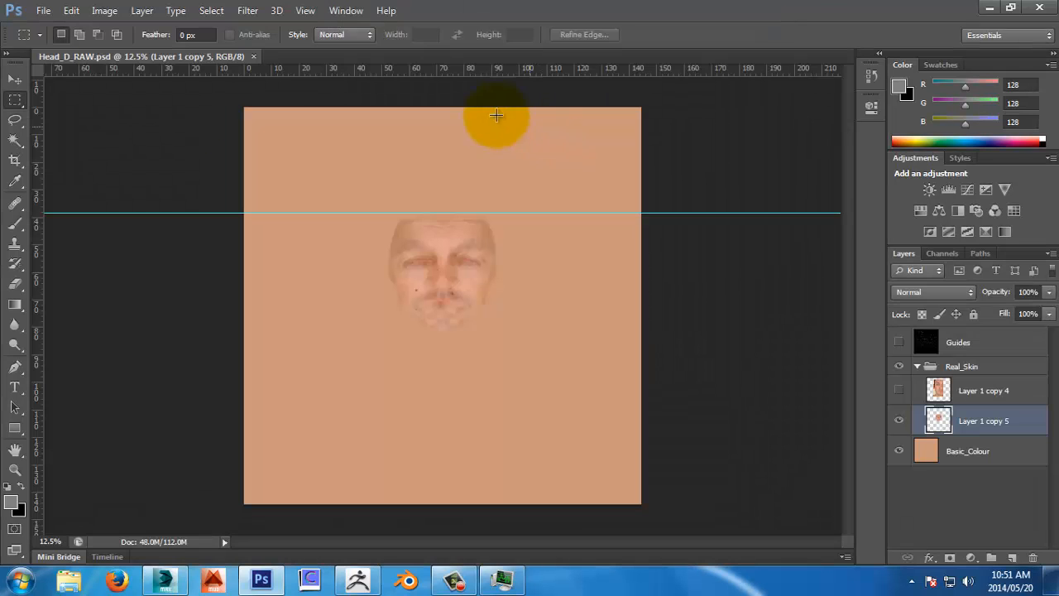
click(256, 55)
Step: Open Head_D_RAW from the Lesson_06, Tuesday, Class_02 Textures folder in Photoshop
click(43, 10)
click(51, 44)
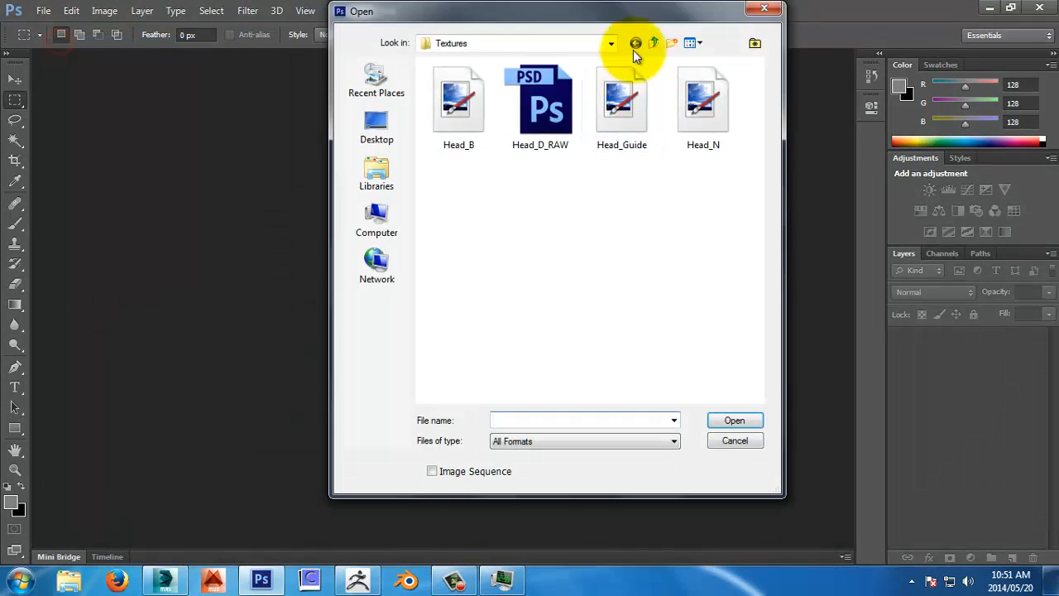
click(654, 43)
click(654, 43)
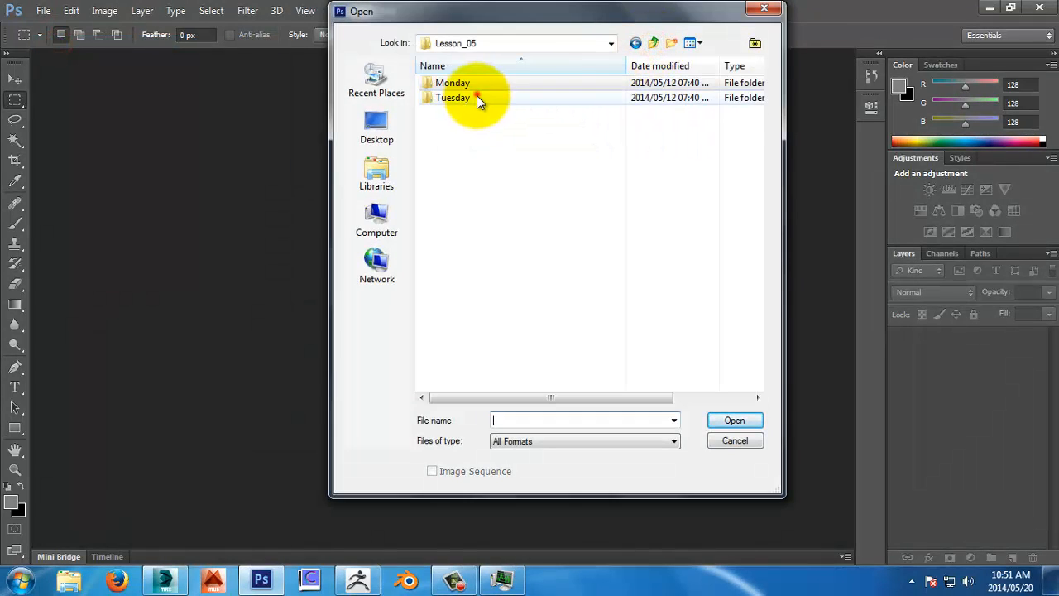
double_click(477, 97)
click(652, 43)
click(652, 43)
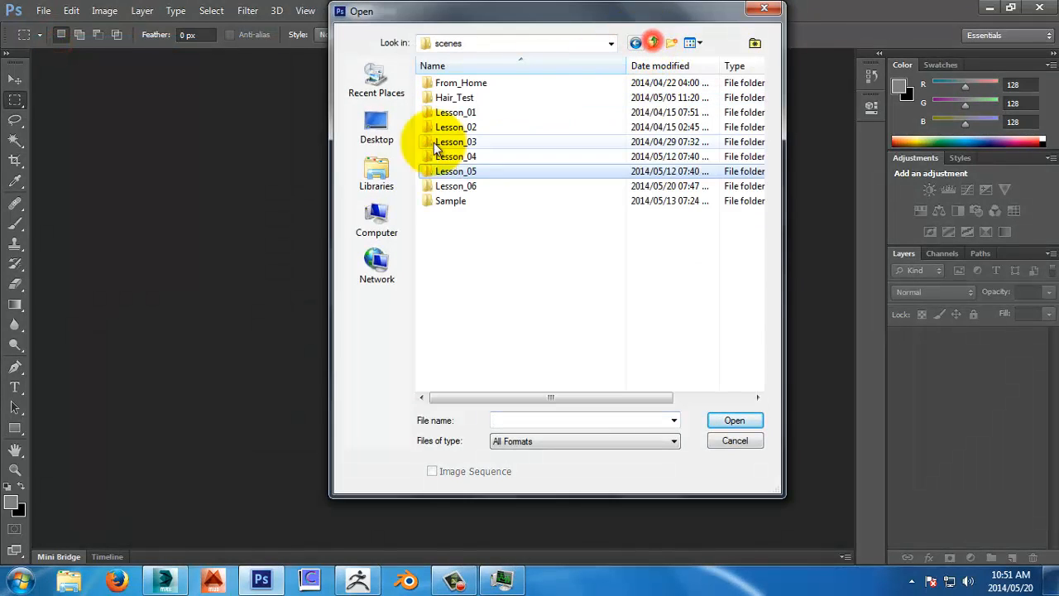
click(458, 184)
double_click(464, 187)
double_click(477, 97)
double_click(472, 97)
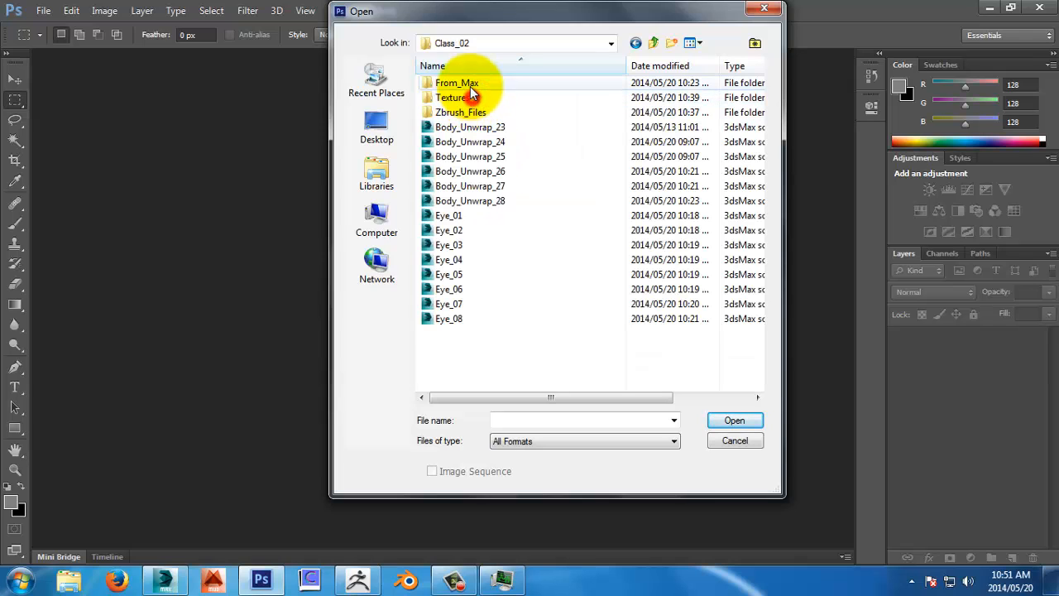
click(471, 97)
double_click(470, 97)
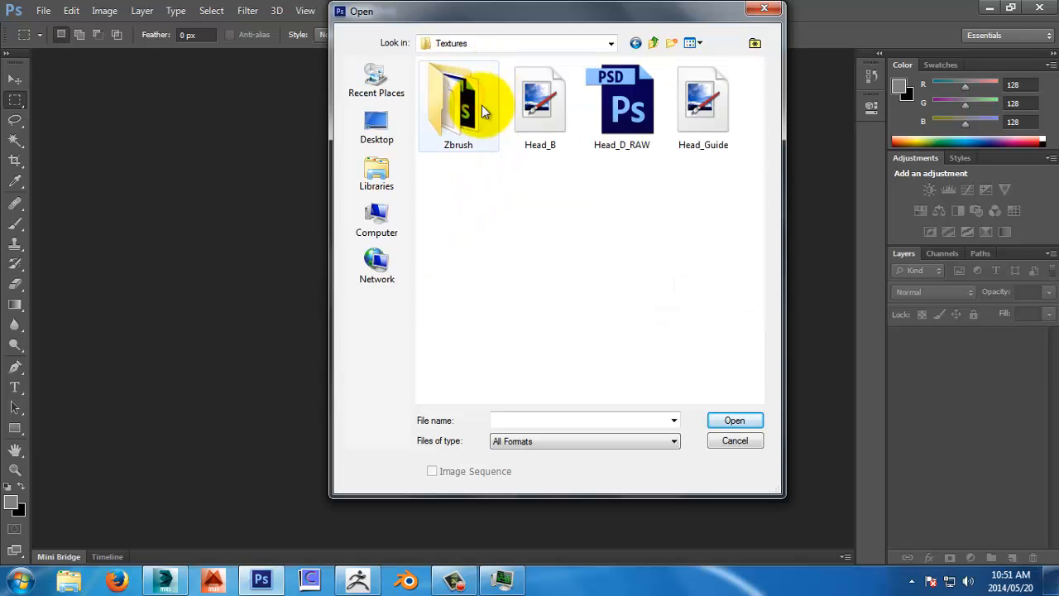
double_click(608, 101)
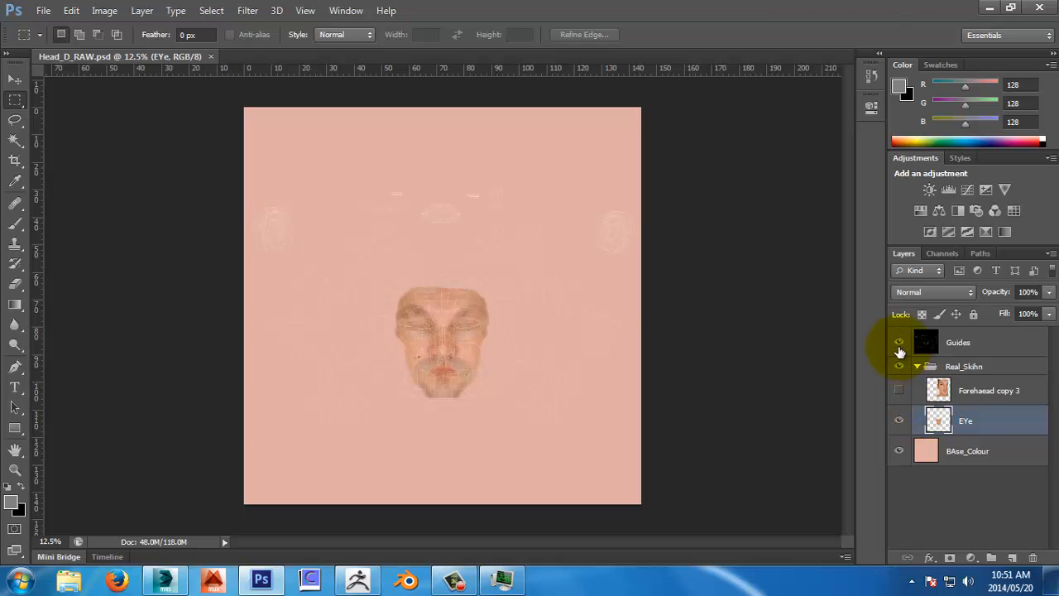
Step: Hide the Guides layer of the head texture, save the file and close Photoshop to return to 3ds Max
click(900, 340)
key(ctrl+s)
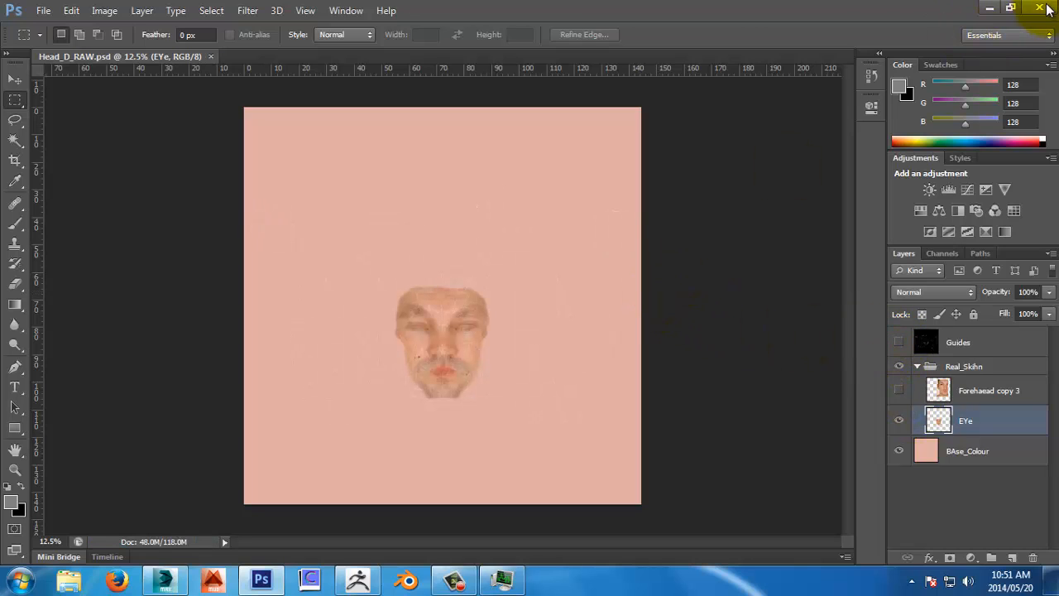
click(1035, 7)
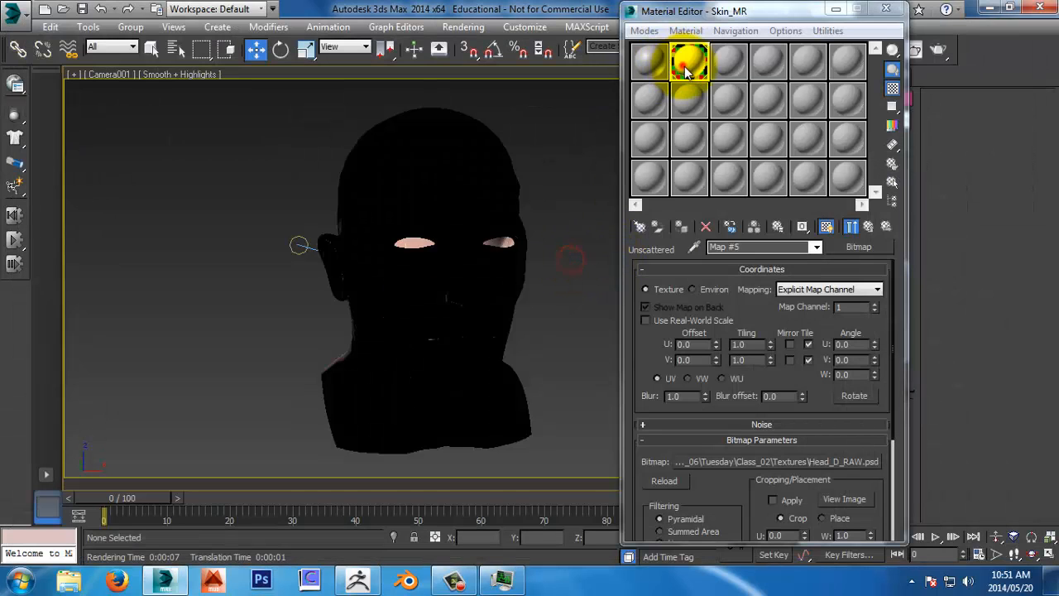
Step: Enlarge the material sample again and go from the bitmap back up to the Skin_MR parameters
click(685, 65)
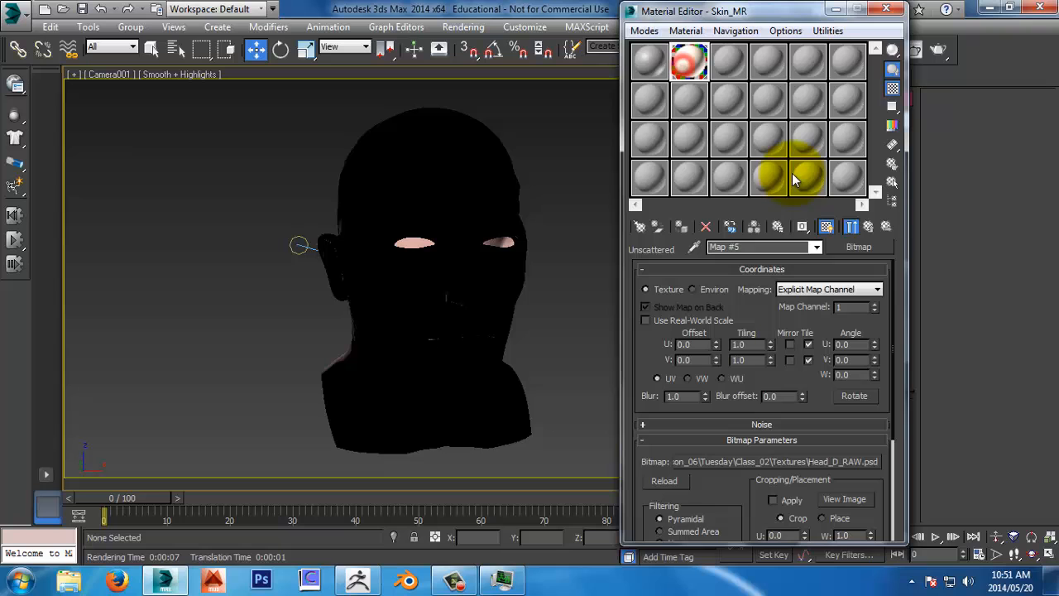
click(687, 73)
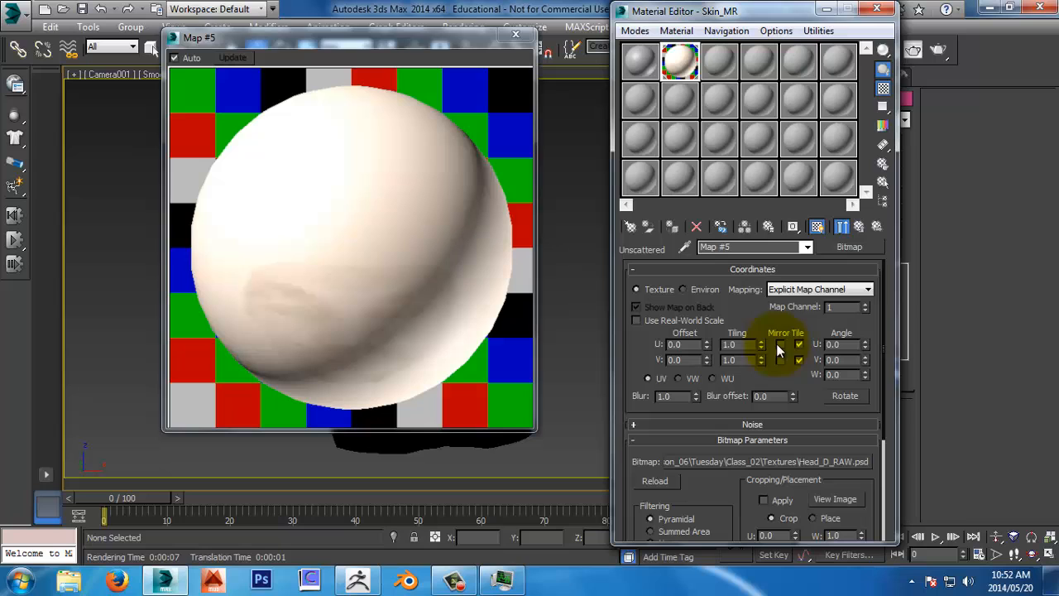
click(807, 248)
click(716, 259)
Step: Rotate the enlarged sample sphere with Drag/Rotate to see the face texture, and restore the Drag/Copy mode
right_click(279, 129)
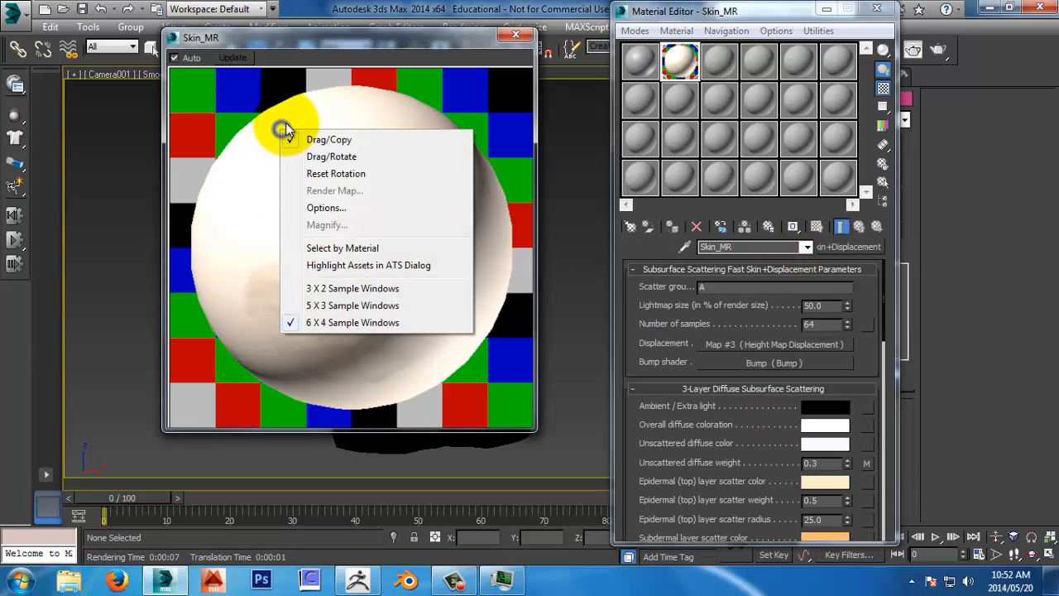
right_click(243, 98)
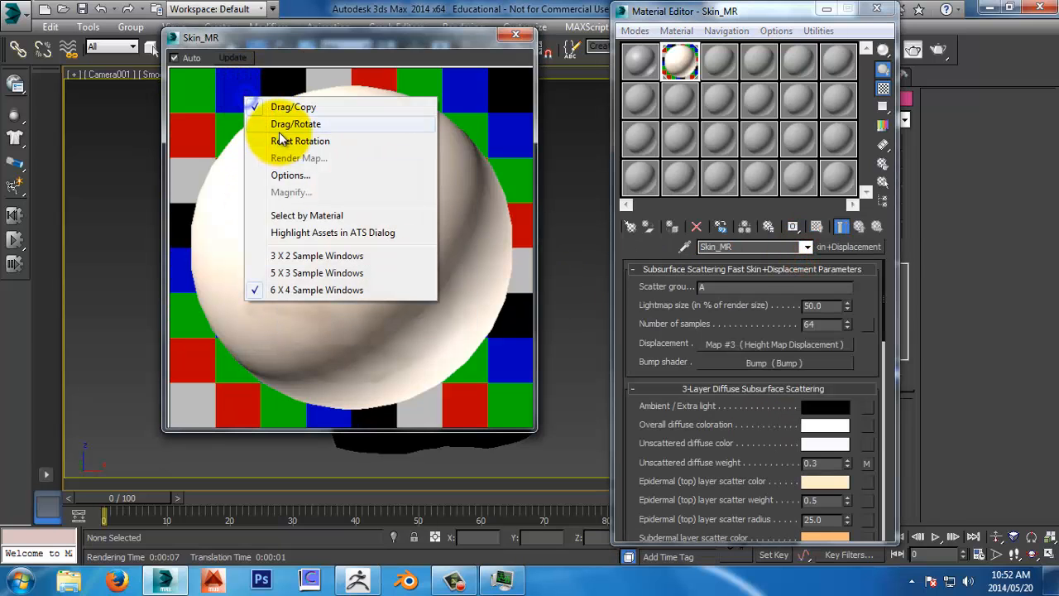
click(286, 125)
drag(314, 295, 280, 121)
right_click(254, 97)
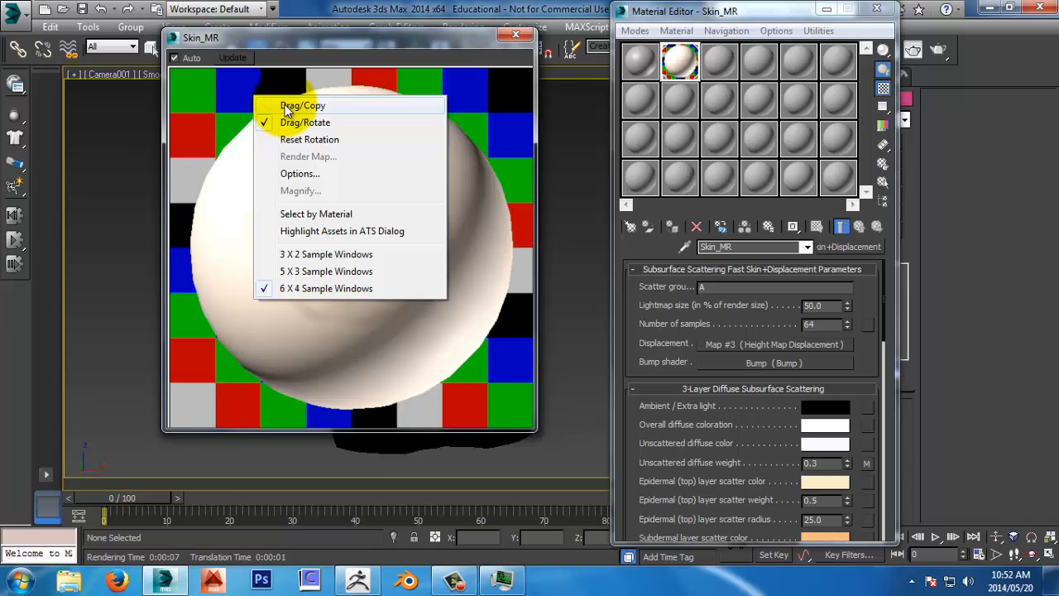
click(291, 106)
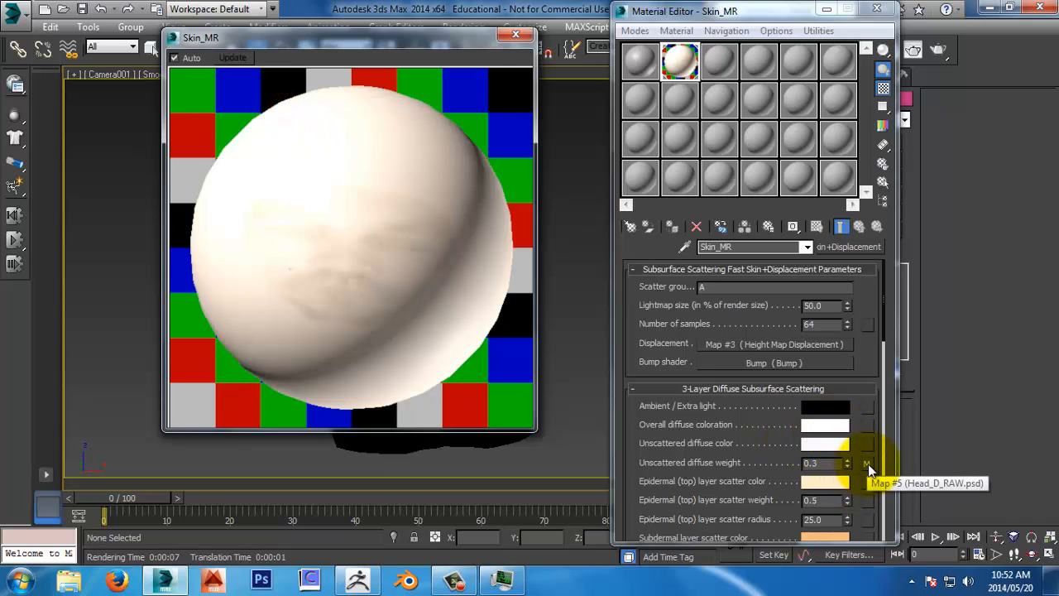
Step: Swap the Head_D_RAW map from unscattered diffuse weight to unscattered diffuse color, and duplicate it onto overall diffuse coloration
drag(869, 470, 867, 444)
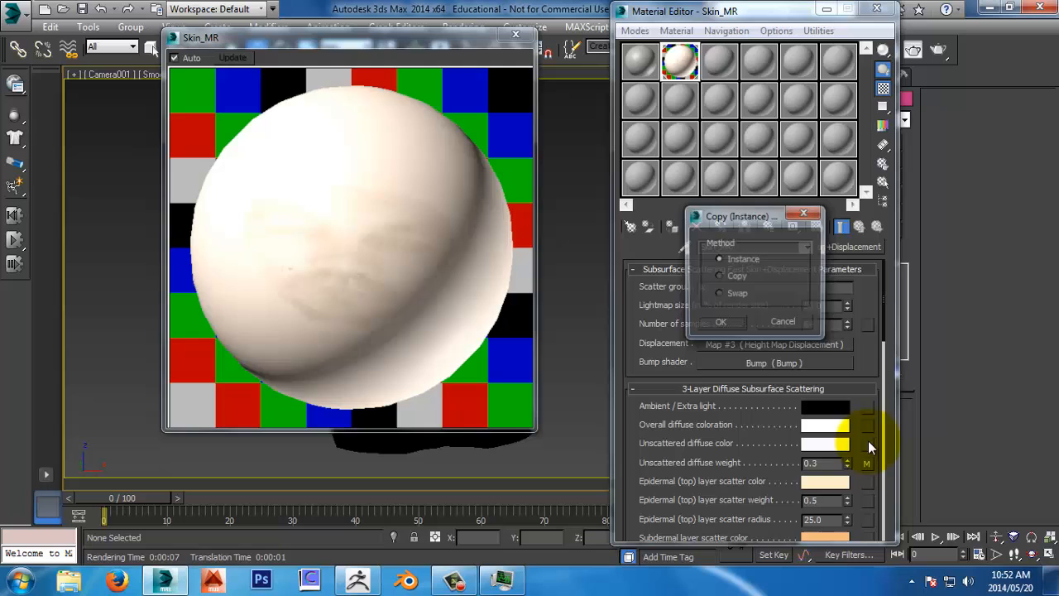
click(733, 327)
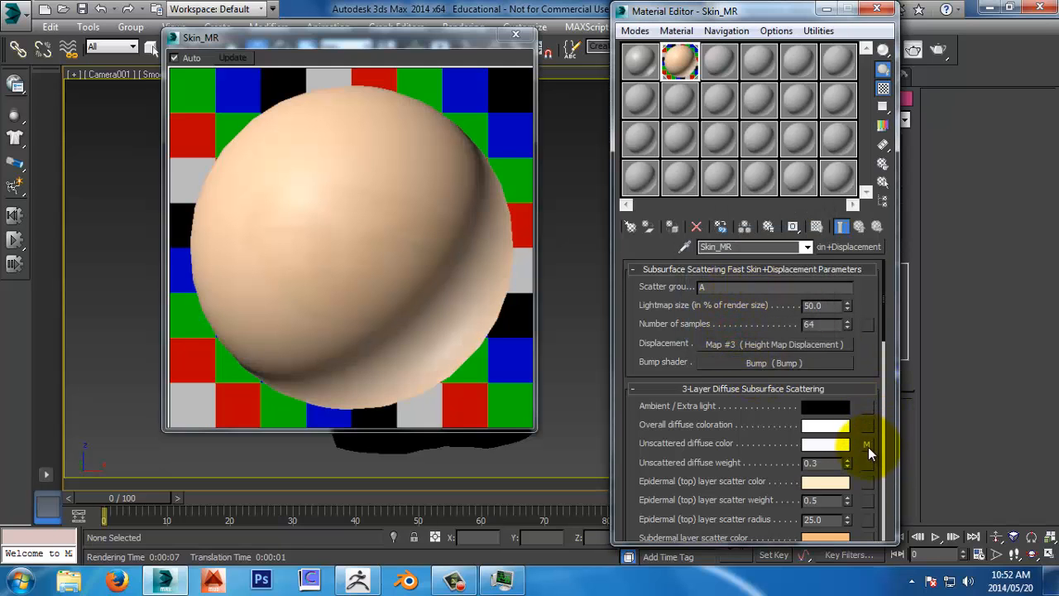
drag(868, 443, 866, 424)
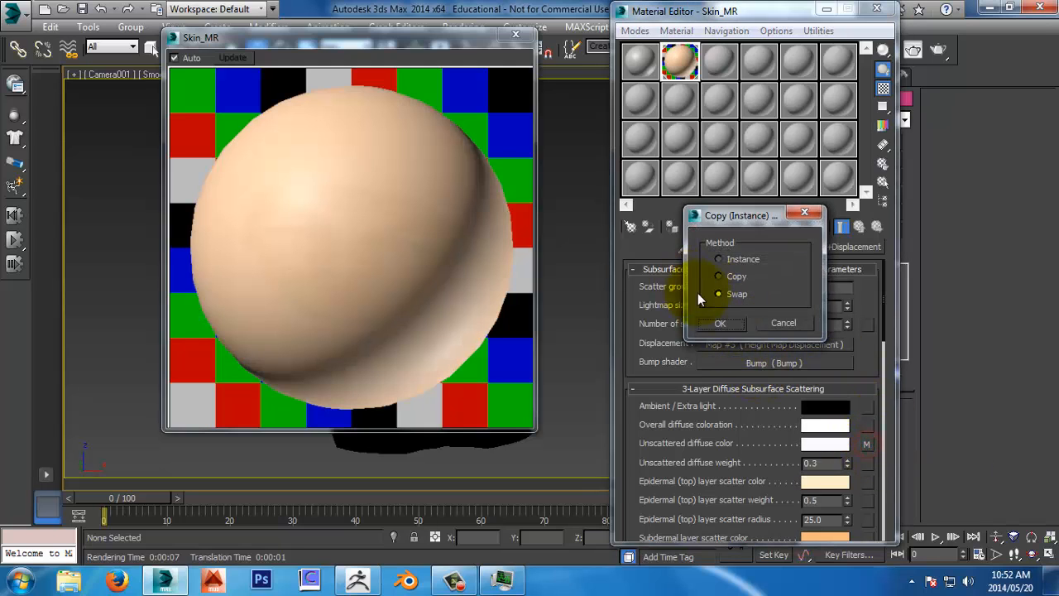
click(735, 329)
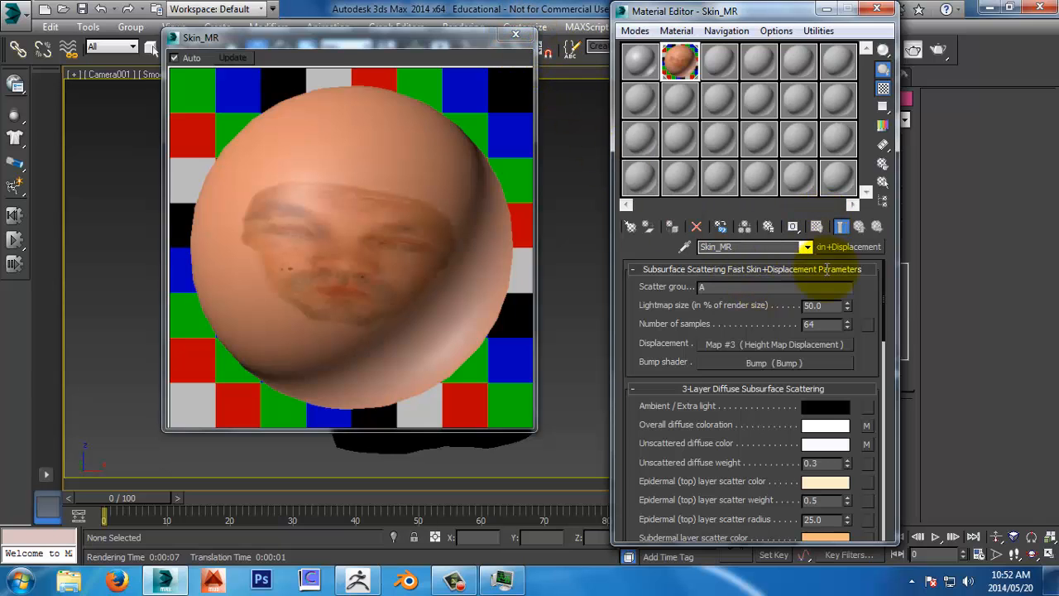
Step: Show the overall diffuse coloration's Head_D_RAW map in the viewport
click(867, 426)
click(817, 226)
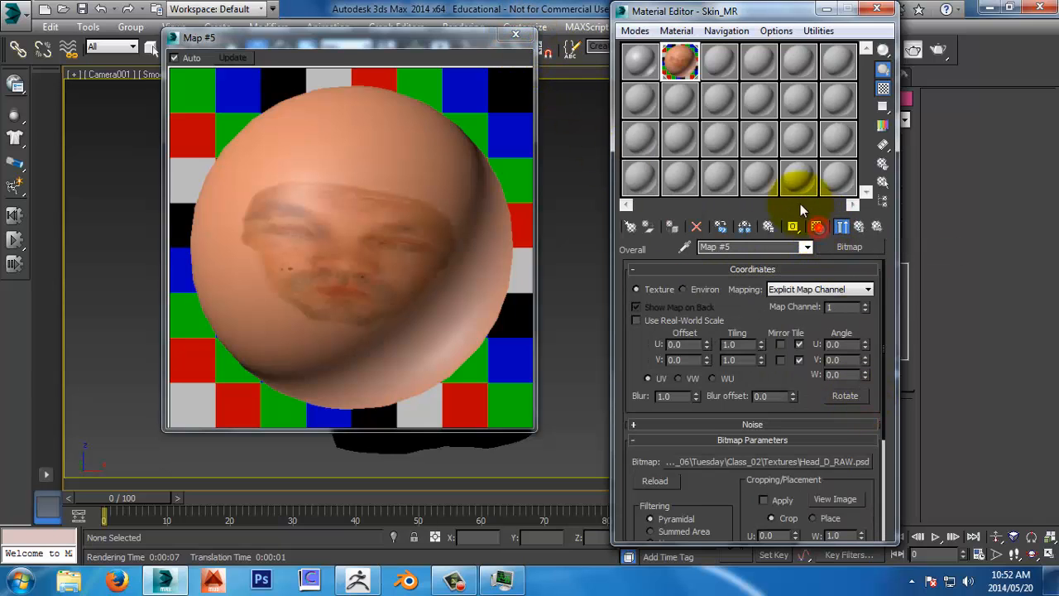
Step: Close the enlarged sample and the Material Editor, and switch the viewport to the top view
click(561, 173)
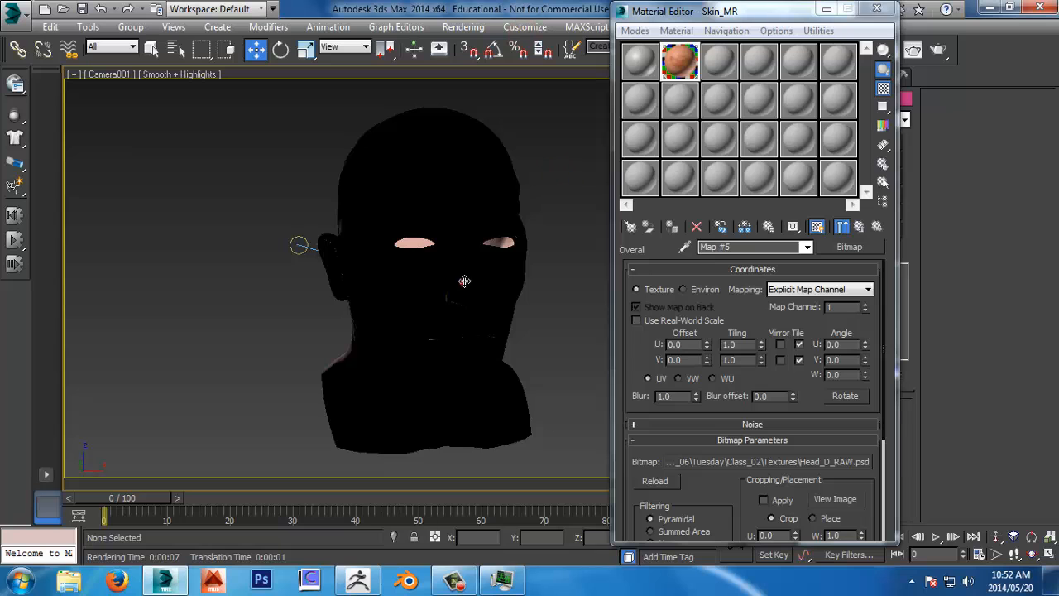
click(877, 7)
click(726, 192)
key(t)
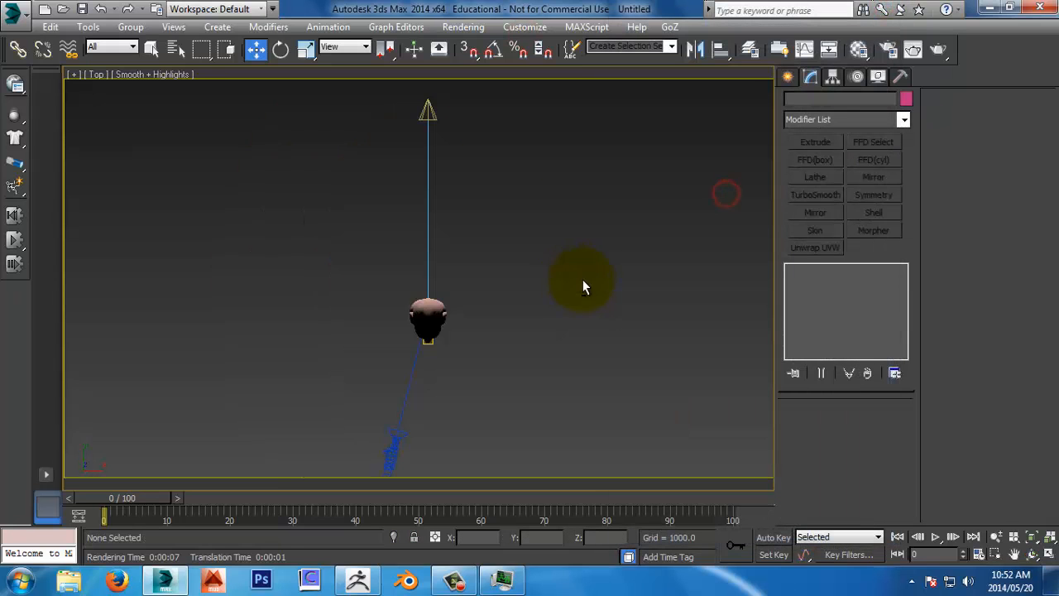
Step: Reposition the area spotlight diagonally in front of the head and raise it above head height
scroll(579, 282, down, 3)
click(514, 214)
drag(536, 175, 677, 389)
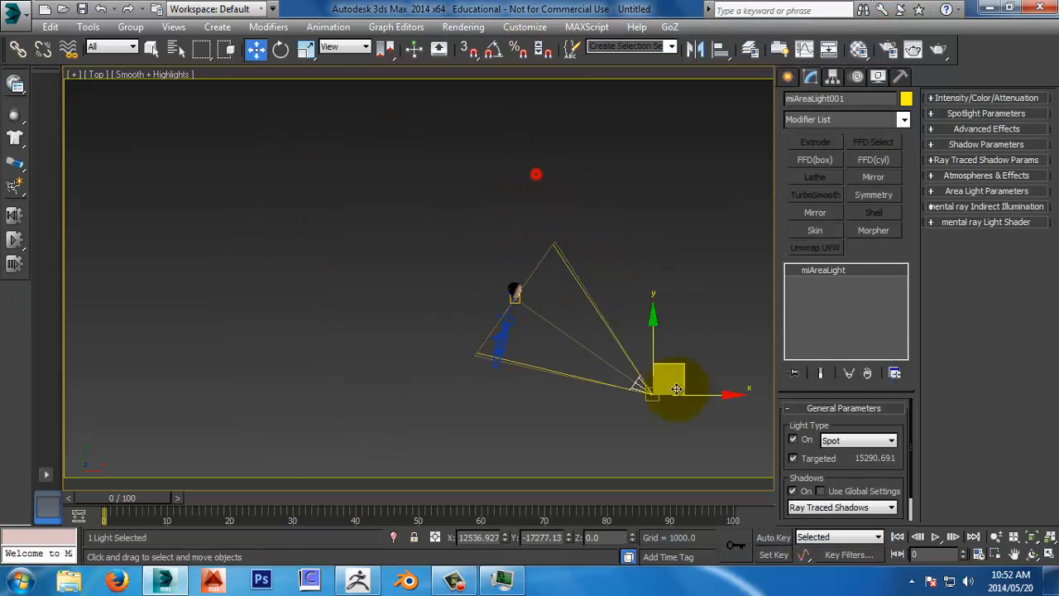
key(f)
scroll(497, 248, up, 2)
scroll(539, 215, down, 2)
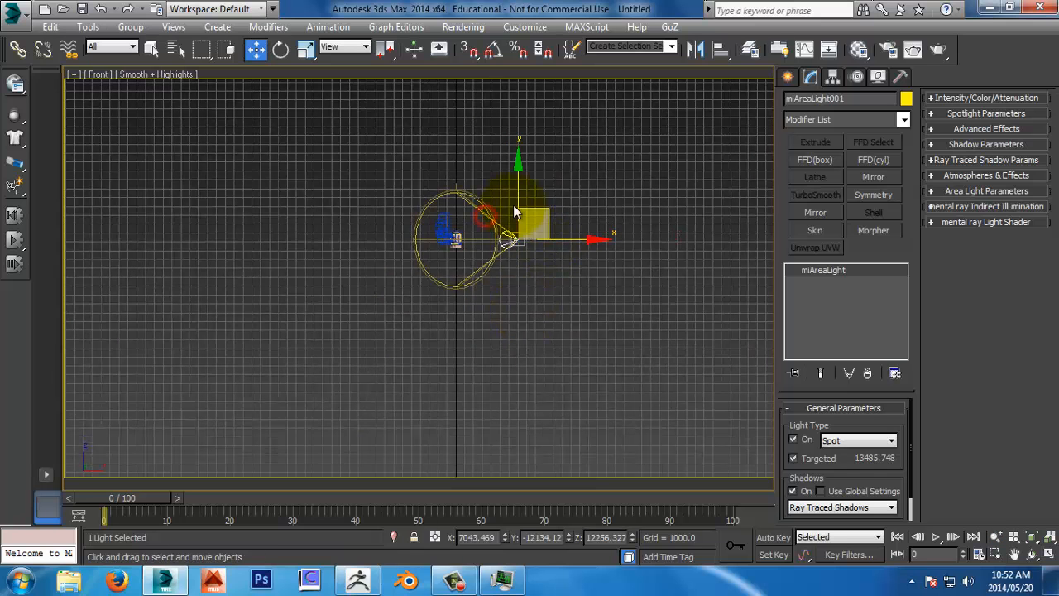
drag(515, 214, 551, 168)
key(t)
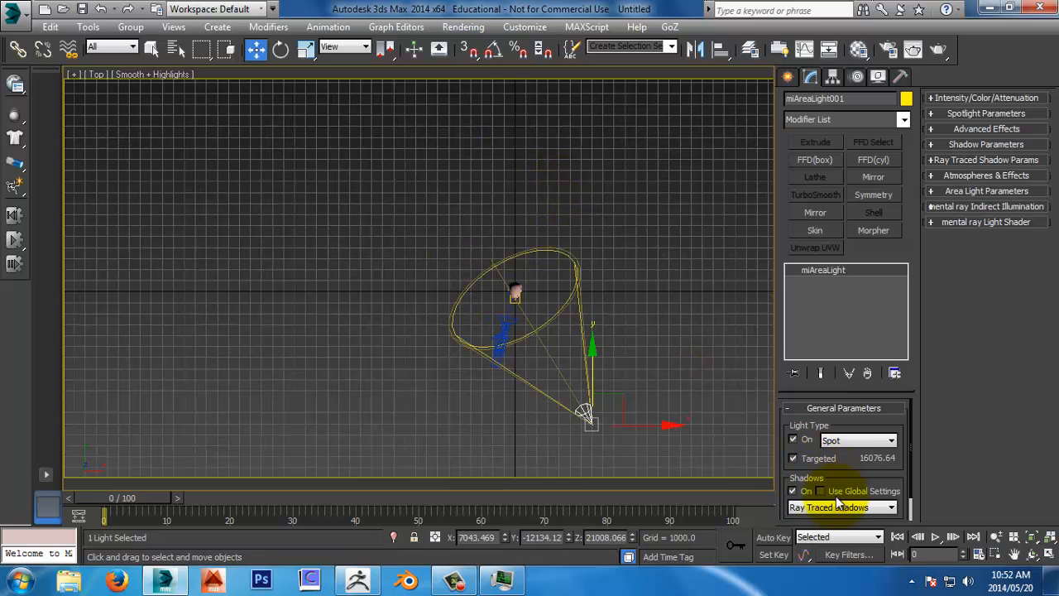
Step: Delete the area spotlight together with its target
drag(840, 477, 811, 374)
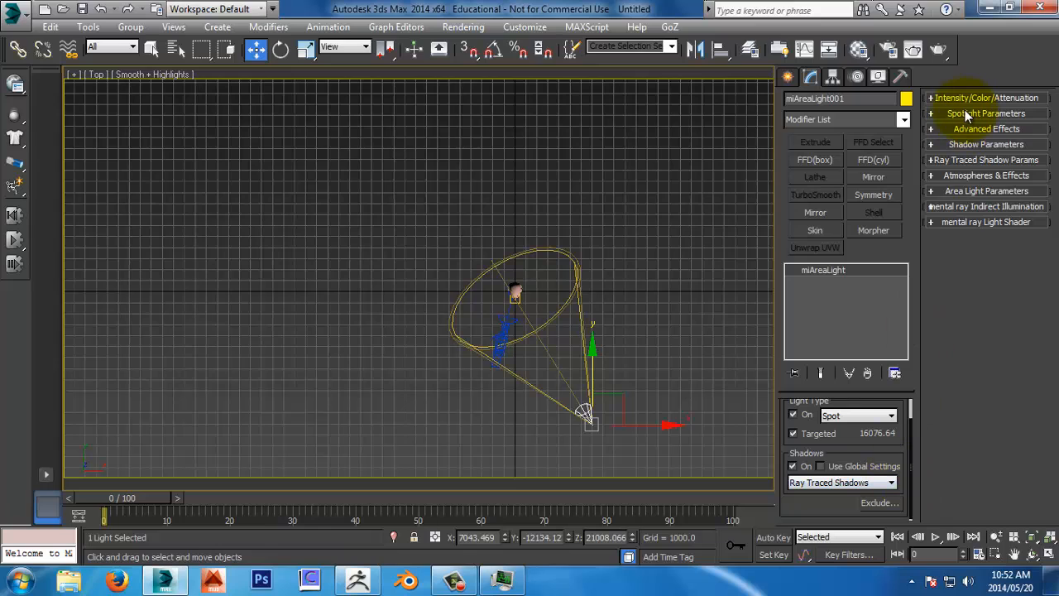
click(705, 223)
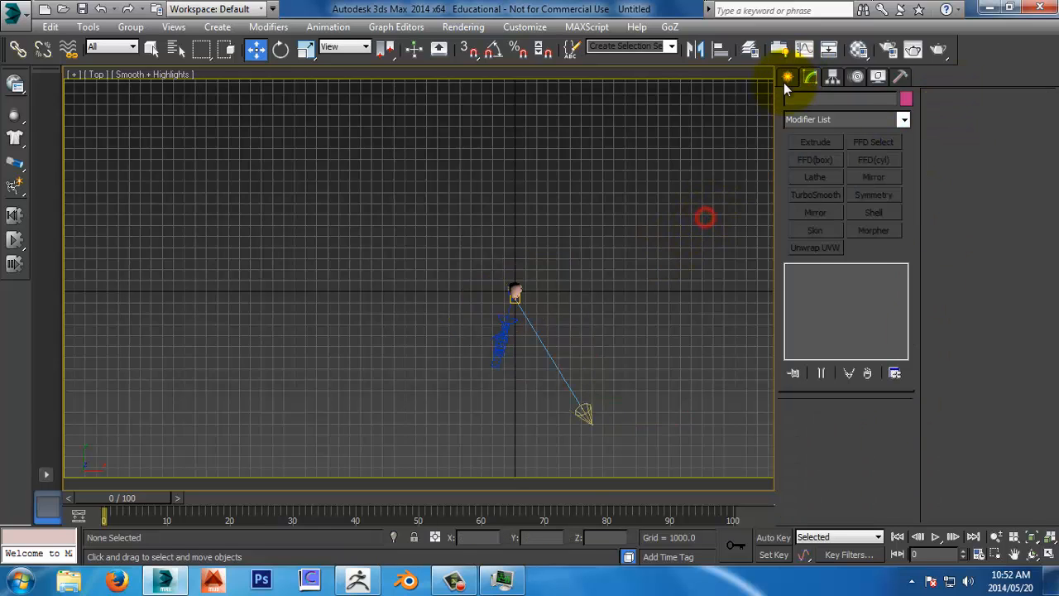
click(787, 77)
click(849, 101)
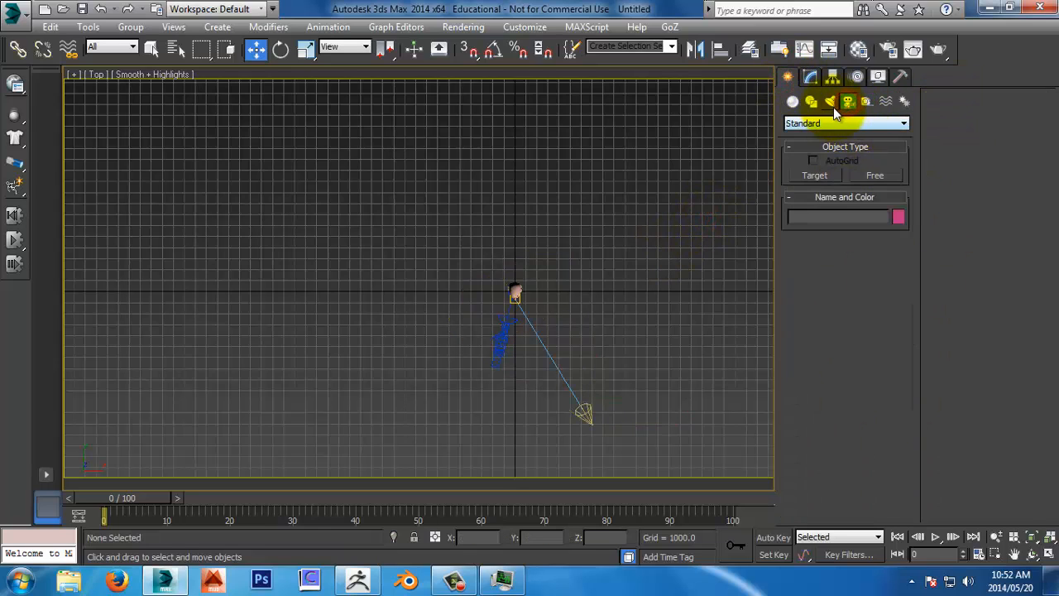
click(832, 103)
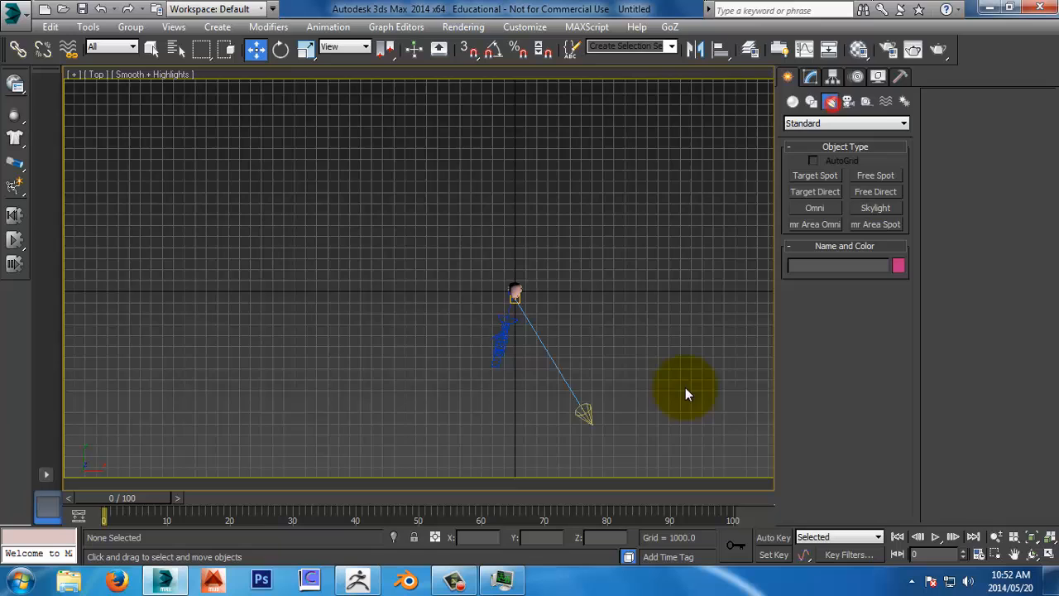
click(590, 415)
click(810, 77)
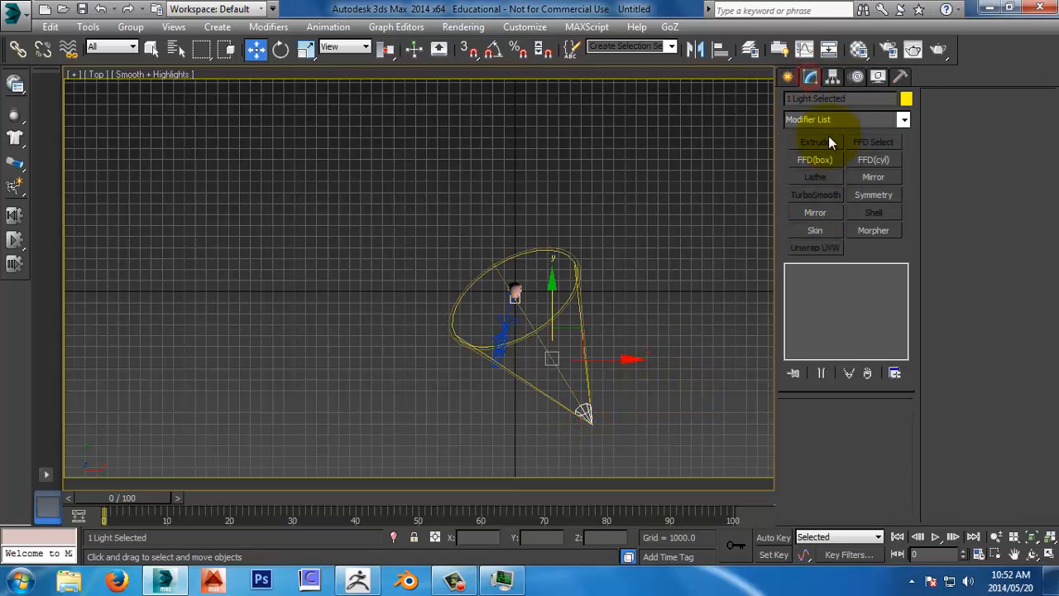
key(Delete)
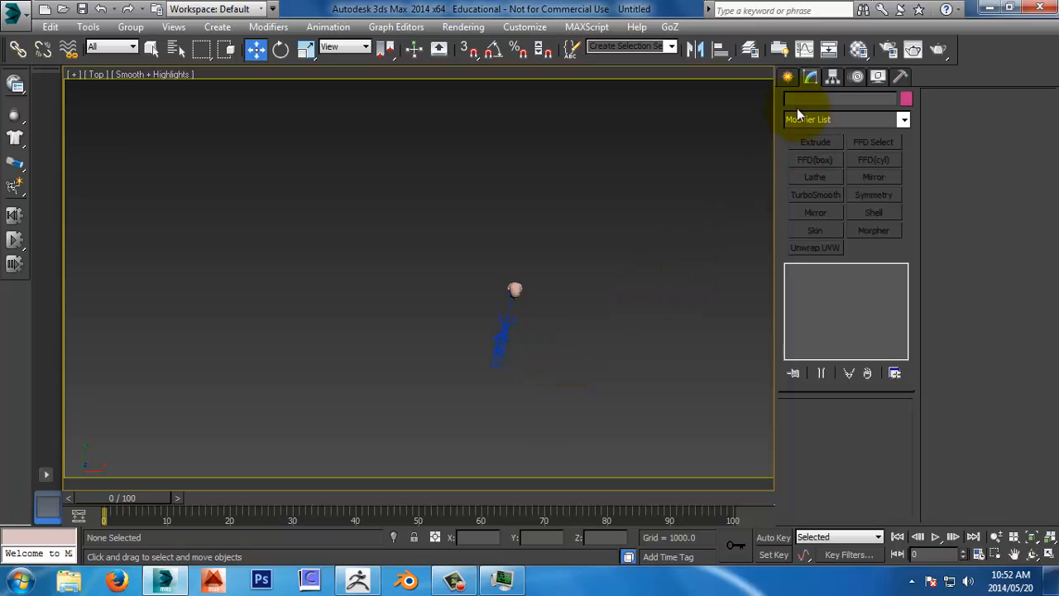
Step: Enable Final Gather in the mental ray render settings
click(787, 77)
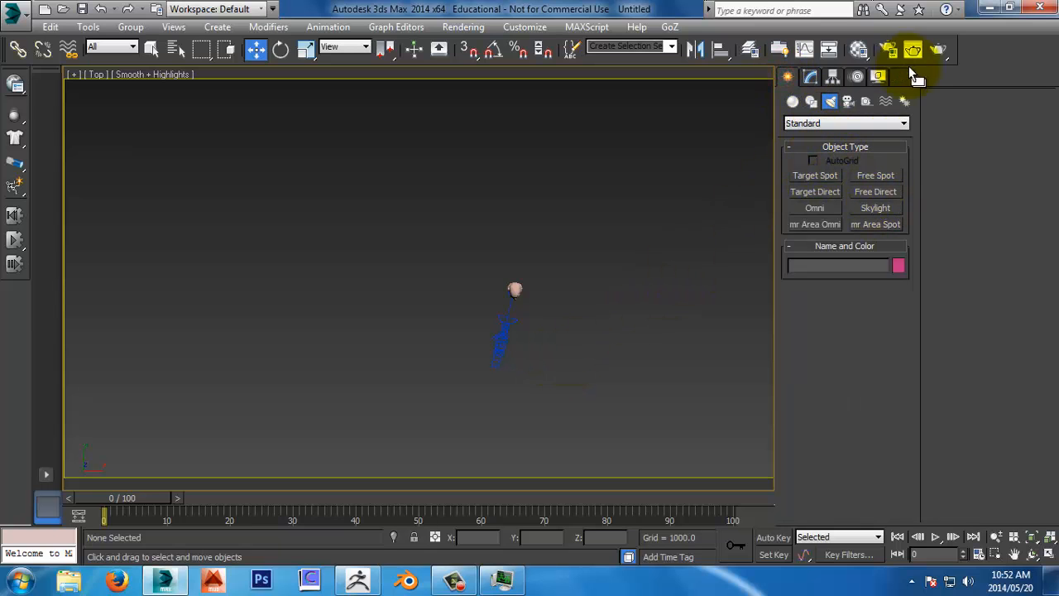
click(888, 49)
click(677, 94)
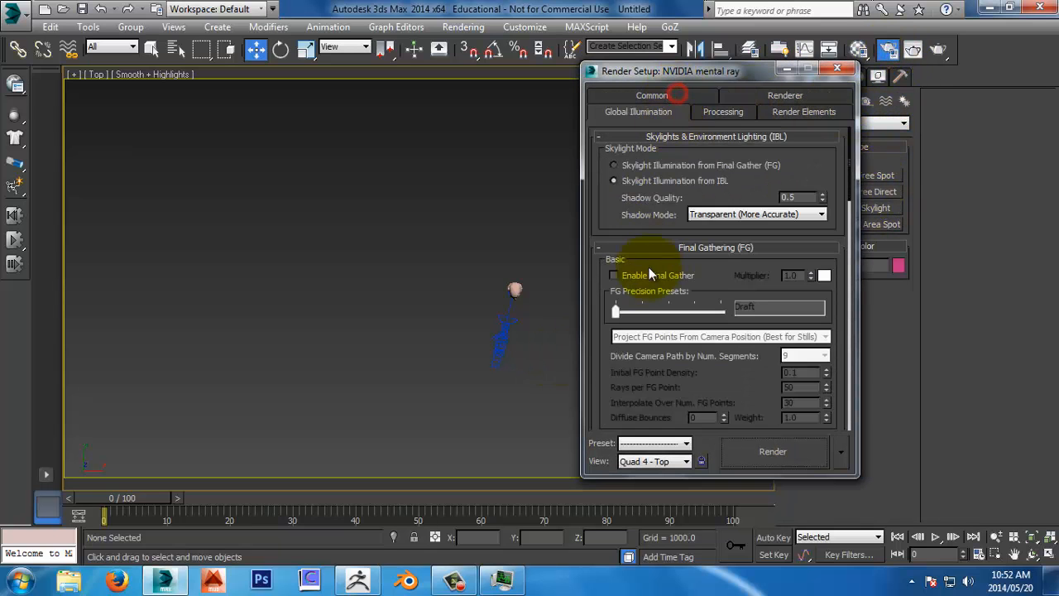
click(637, 275)
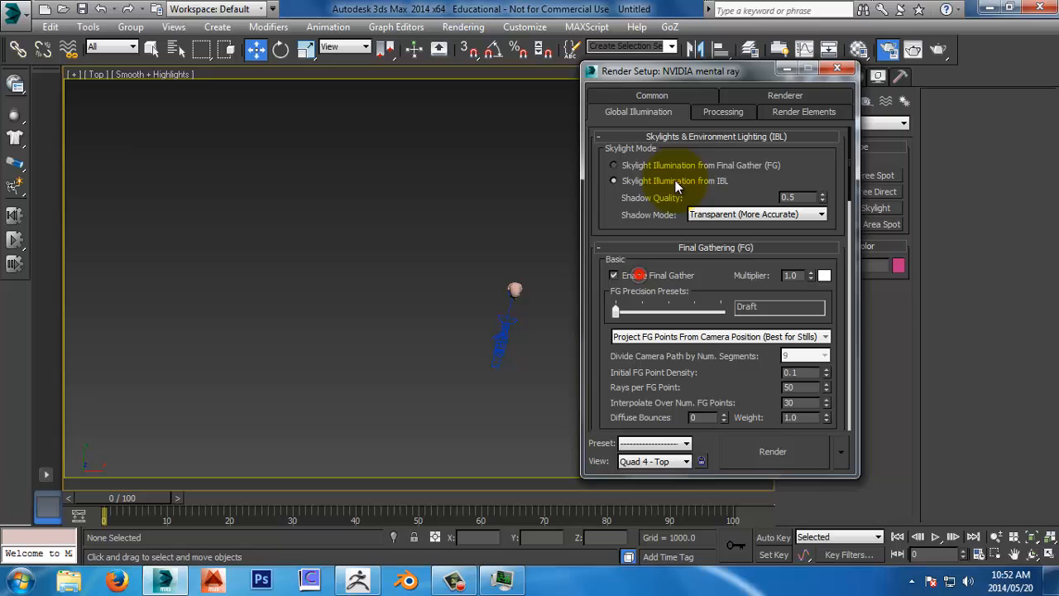
click(840, 72)
Step: Create a standard Skylight beside the head in the top view and show its parameters for editing
click(876, 207)
click(547, 267)
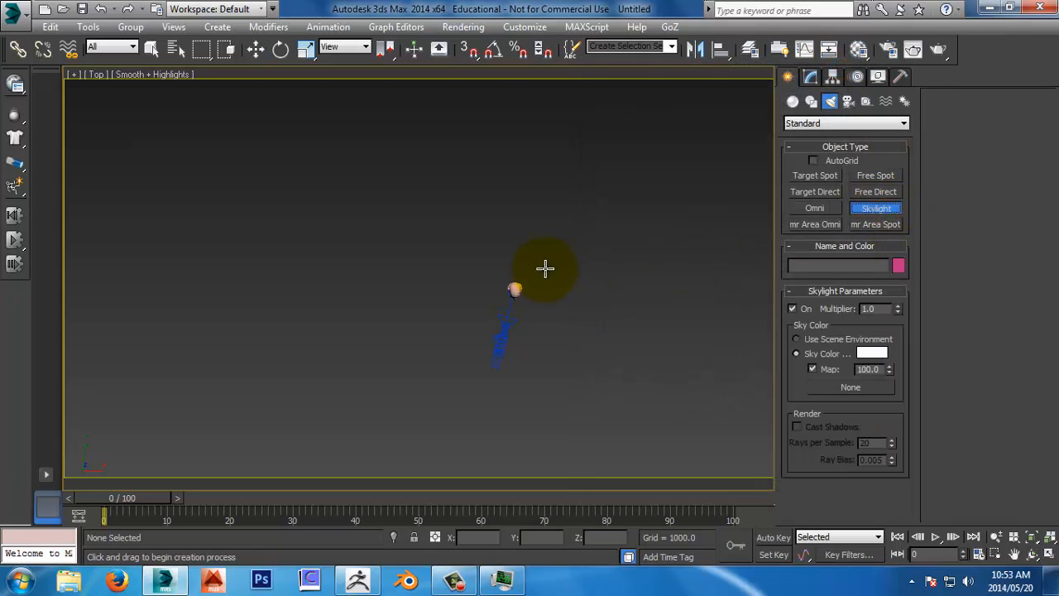
right_click(547, 267)
click(812, 76)
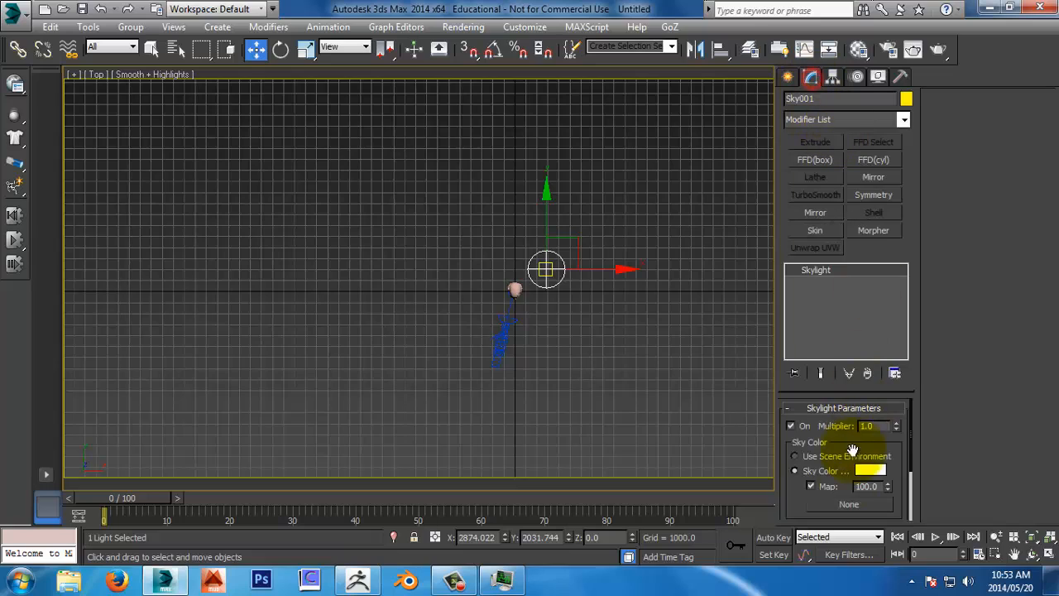
Step: Add a Bitmap as the skylight's sky color map and browse to the HDR Images folder inside the 3ds Max Textures folder
click(850, 504)
double_click(422, 146)
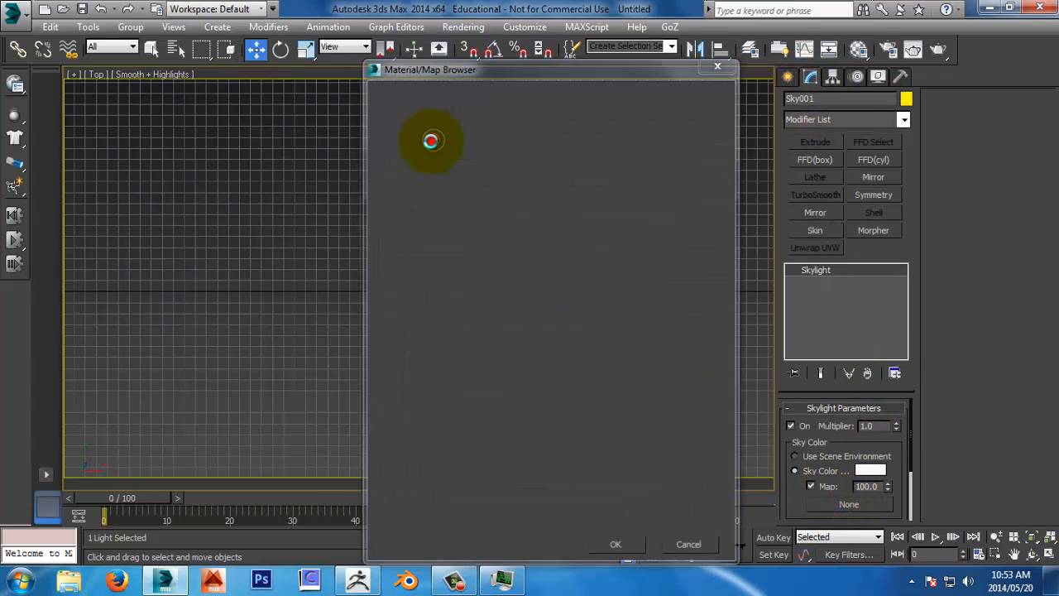
drag(419, 13, 537, 46)
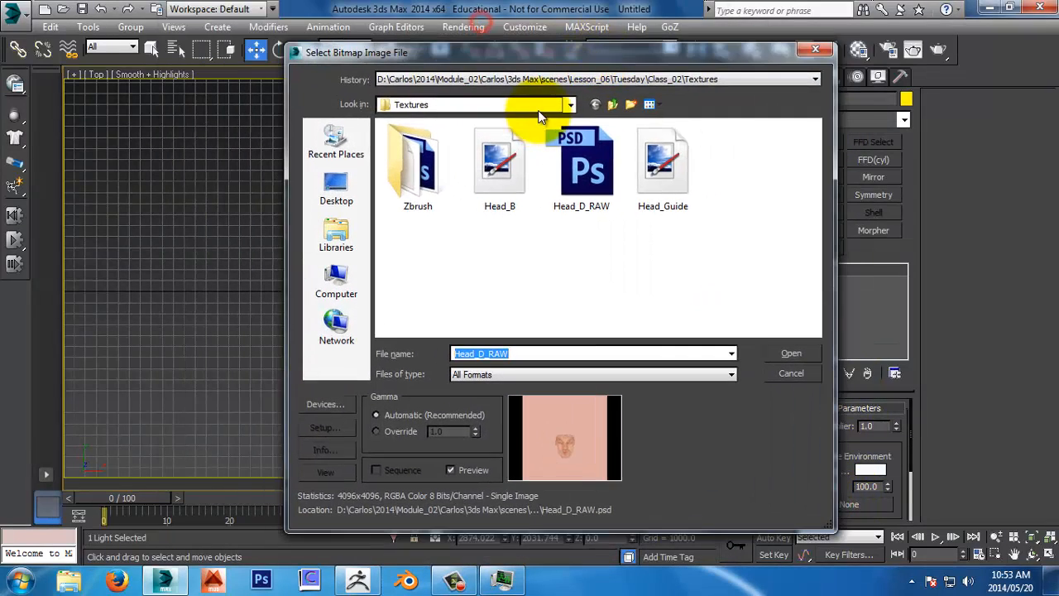
click(613, 106)
click(613, 106)
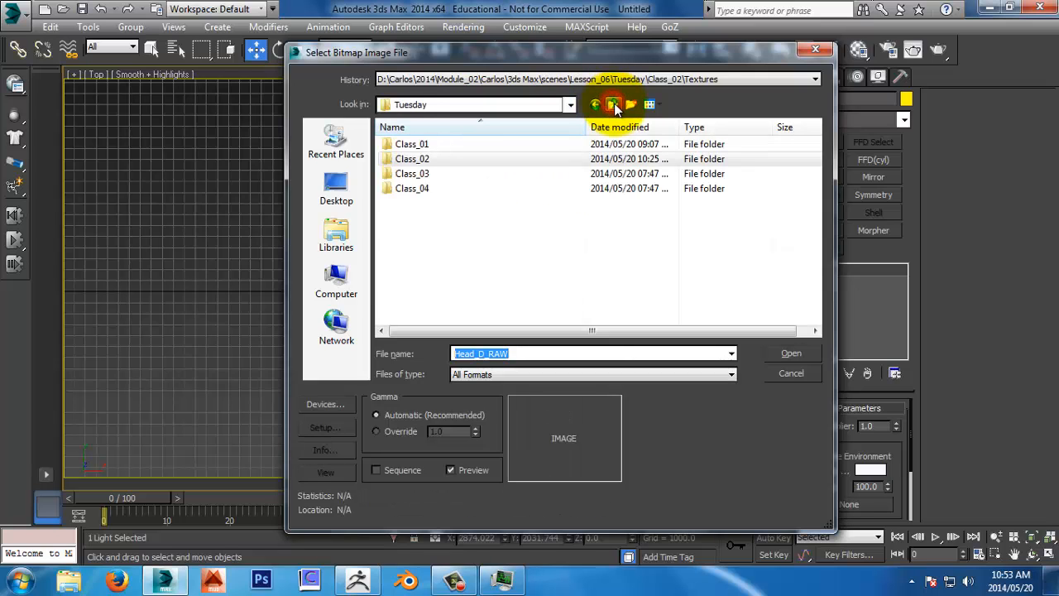
click(613, 106)
click(613, 106)
click(613, 106)
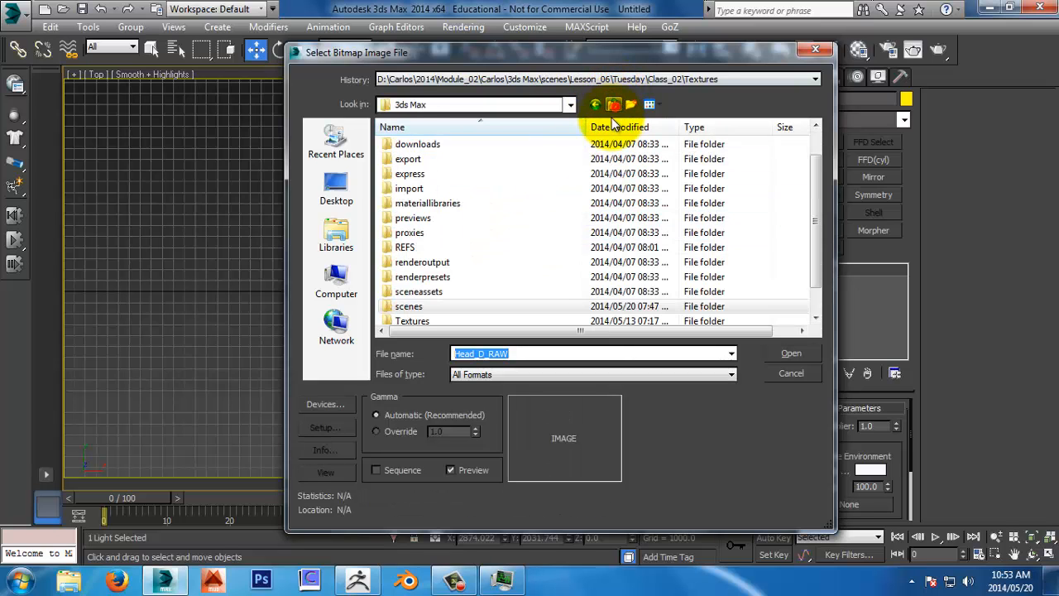
double_click(412, 321)
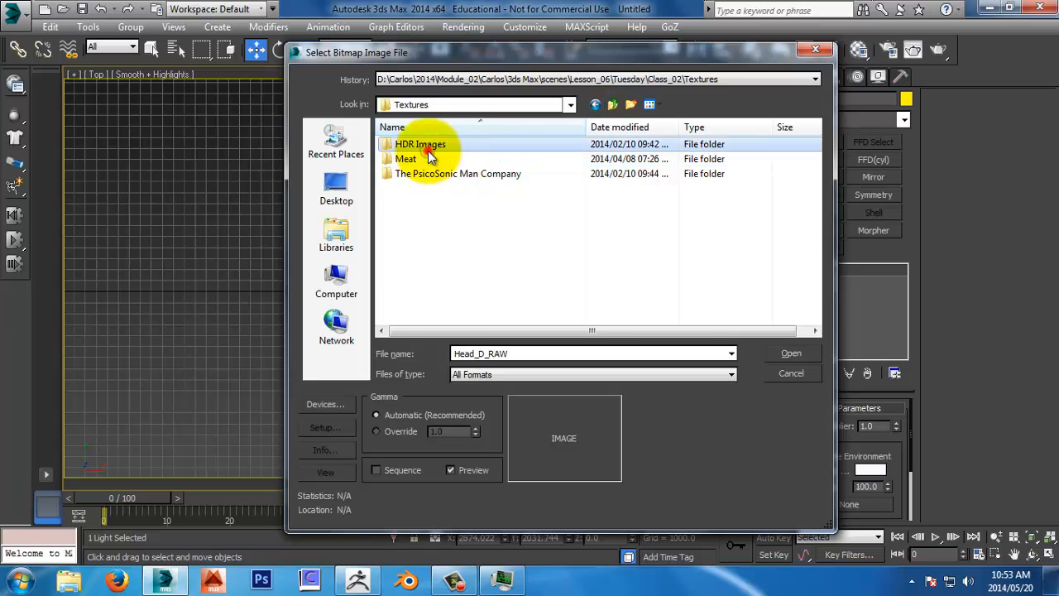
double_click(438, 138)
Step: Preview the HDR files one after another and load snowfield2.hdr as the skylight's map
click(414, 144)
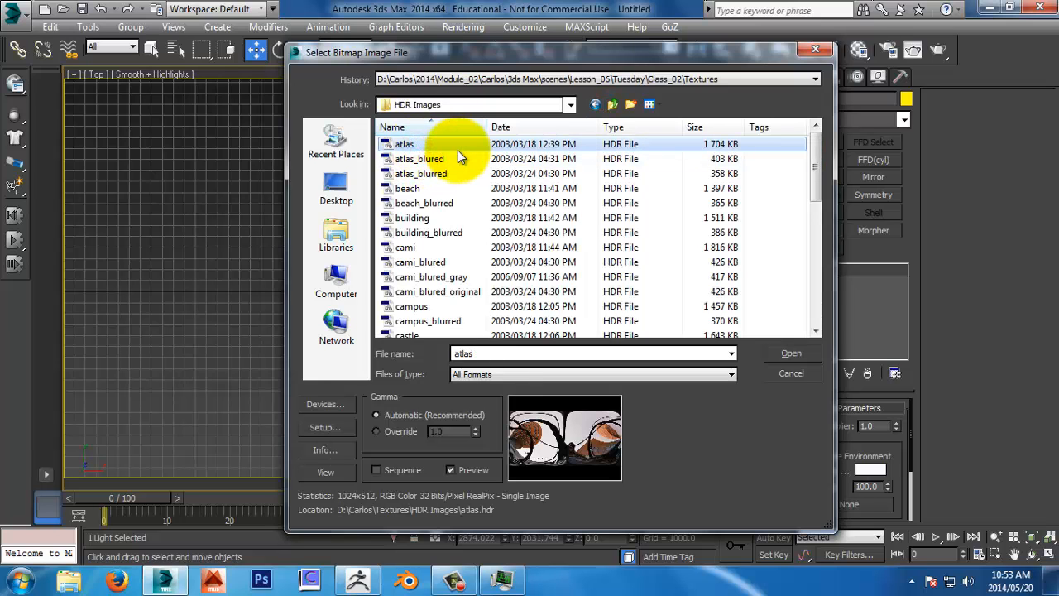
key(Down)
key(Down)
key(Down)
key(Down)
key(Down)
key(Down)
key(Down)
key(Down)
key(Down)
key(Down)
key(Down)
key(Down)
key(Down)
key(Down)
key(Down)
key(Down)
key(Down)
key(Down)
key(Down)
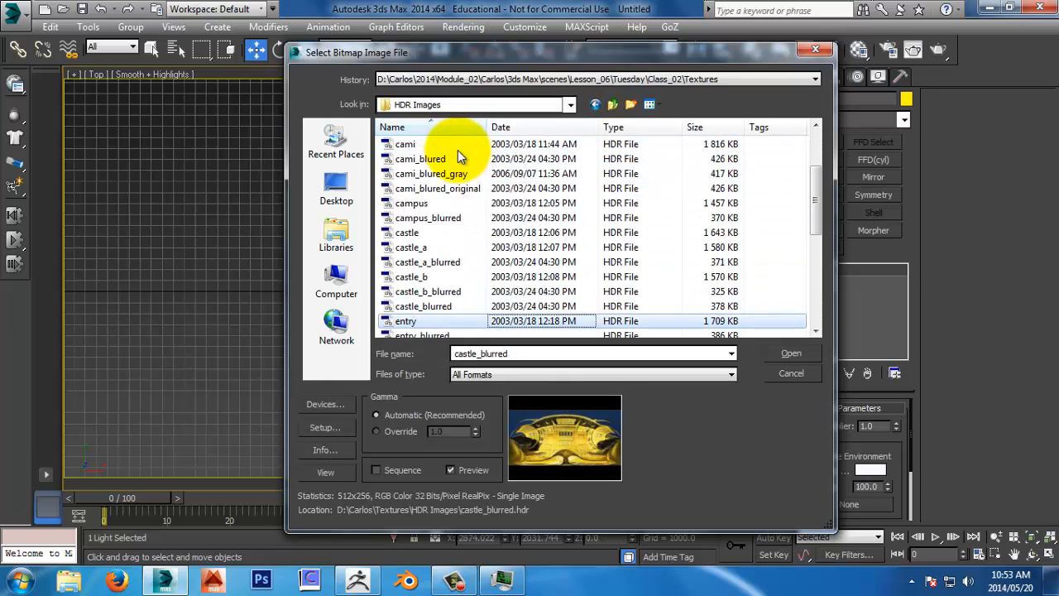
key(Down)
key(Down)
key(Down)
key(Down)
key(Down)
key(Down)
key(Down)
key(Down)
key(Down)
key(Down)
key(Down)
key(Down)
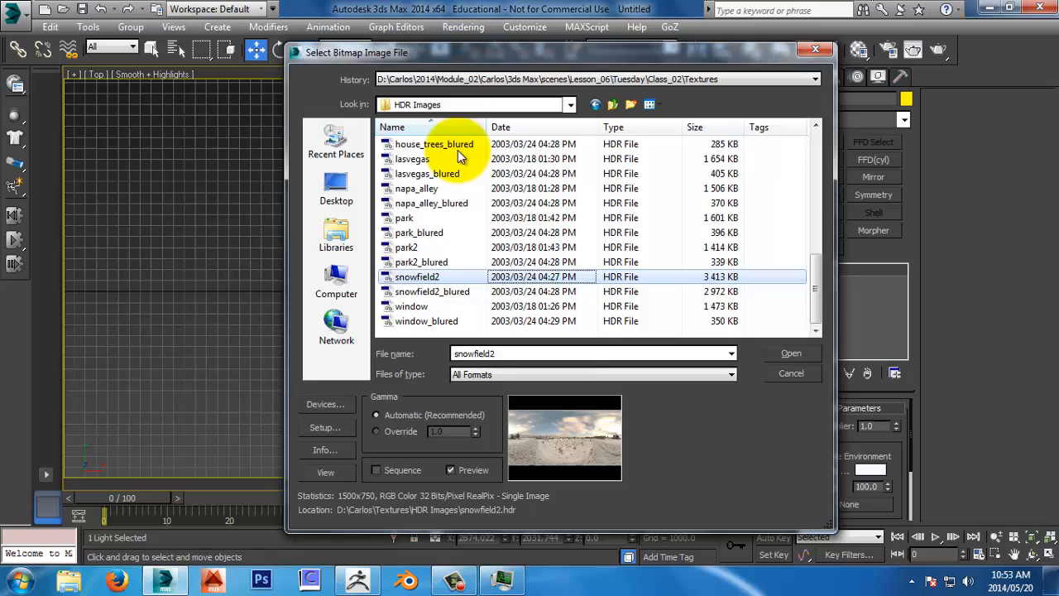
click(791, 353)
click(527, 376)
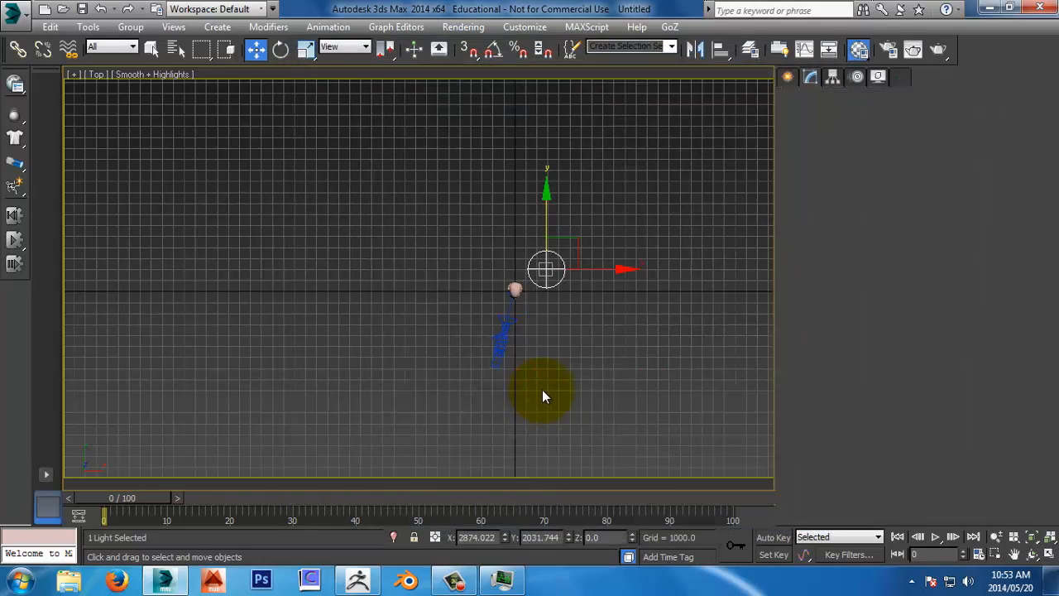
Step: Transfer the skylight's snowfield2.hdr map into the last sample slot of the Material Editor
drag(783, 17, 346, 46)
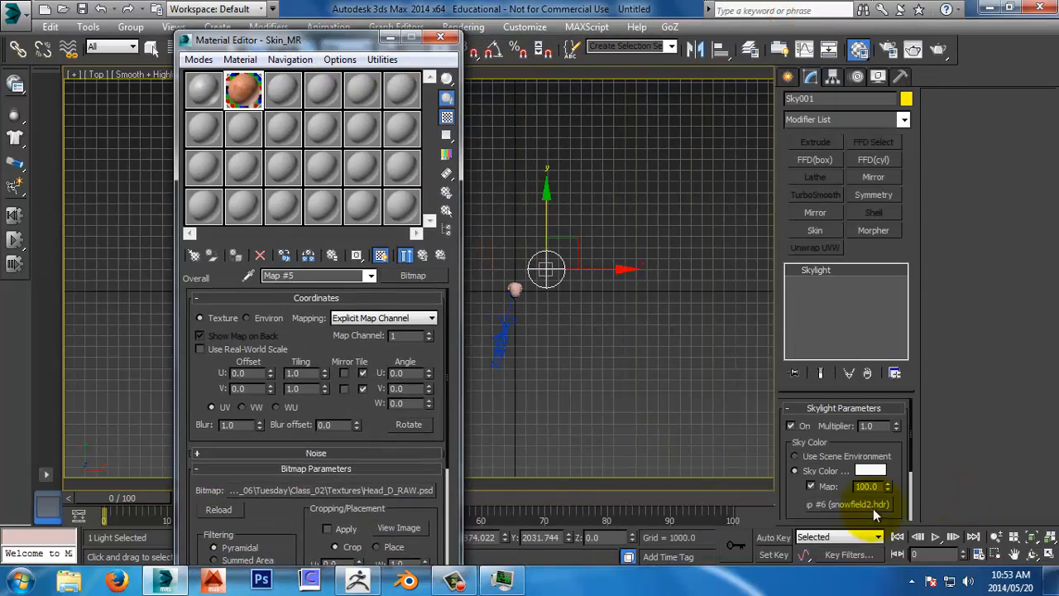
drag(271, 101, 404, 211)
click(284, 352)
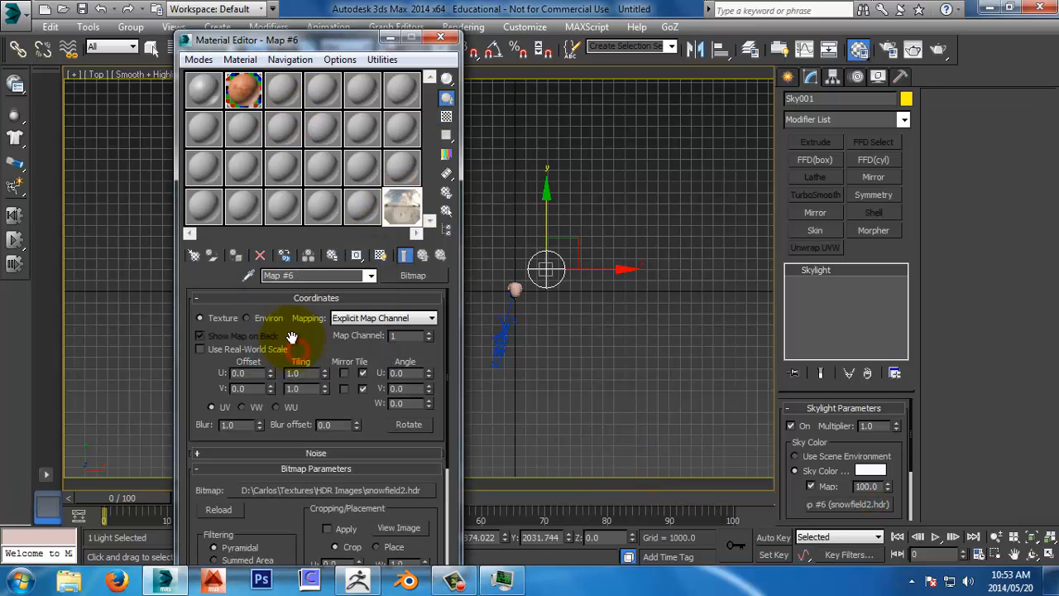
Step: Set the snowfield2.hdr map's coordinates to Environ with Spherical Environment mapping, and return to the Camera001 view
click(270, 318)
click(387, 321)
click(381, 332)
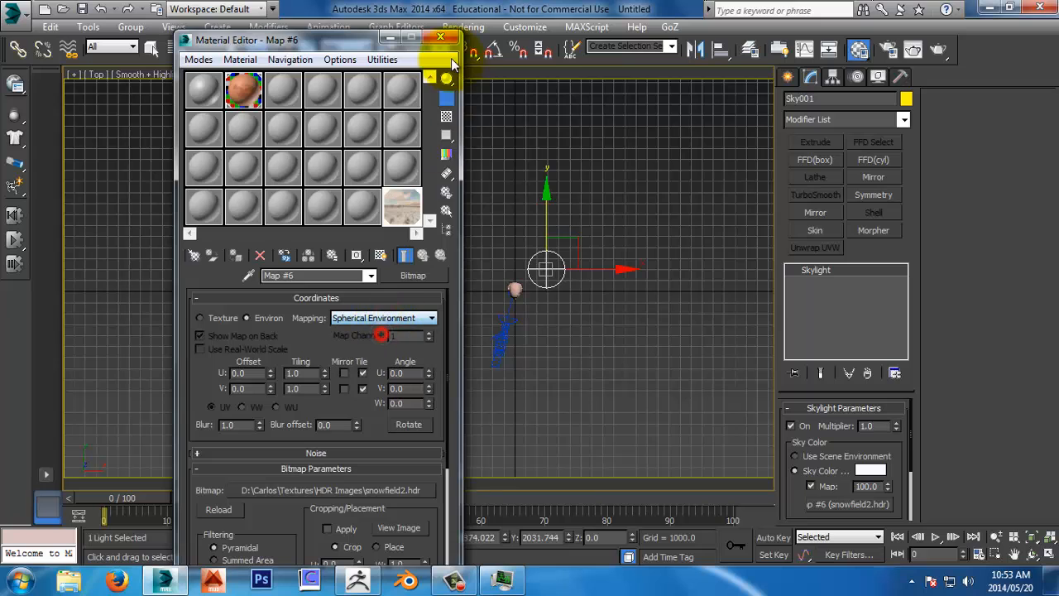
click(441, 39)
key(c)
key(shift+q)
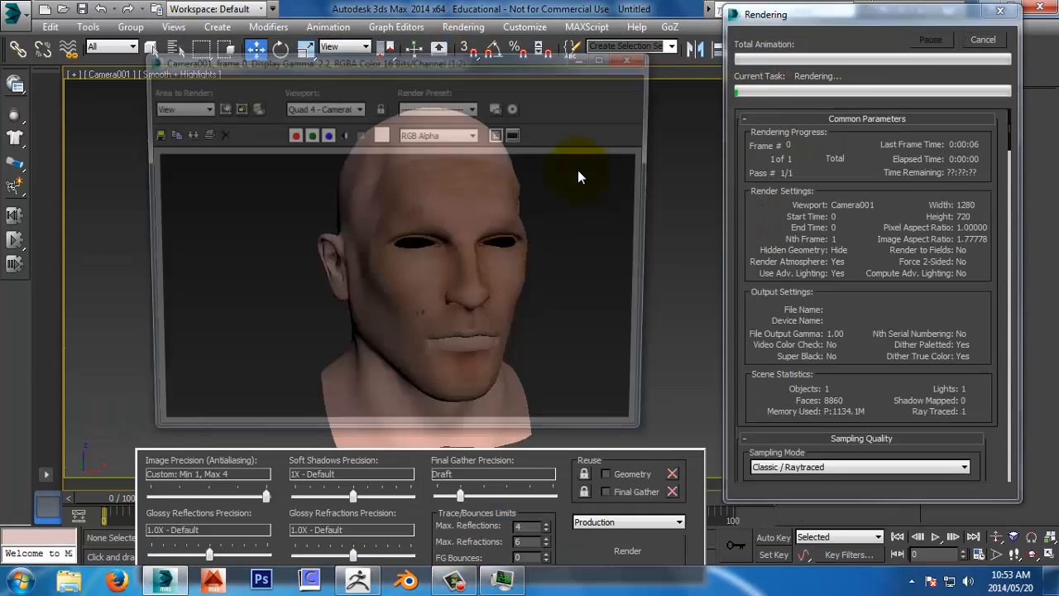
click(982, 41)
click(635, 56)
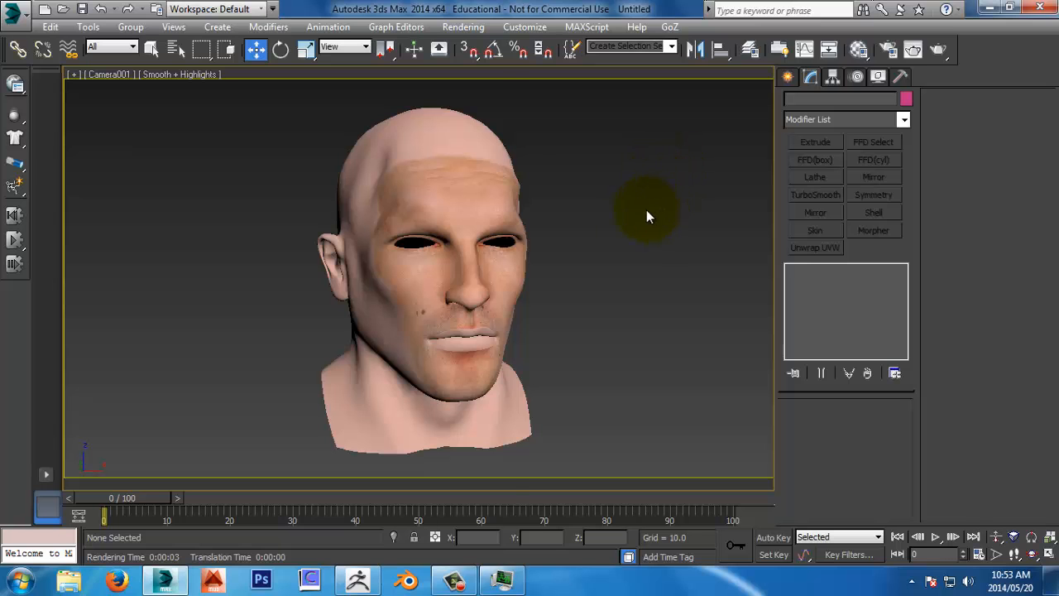
Step: Assign the snowfield2.hdr sample to the scene's Environment Map as an instance and close both windows
key(8)
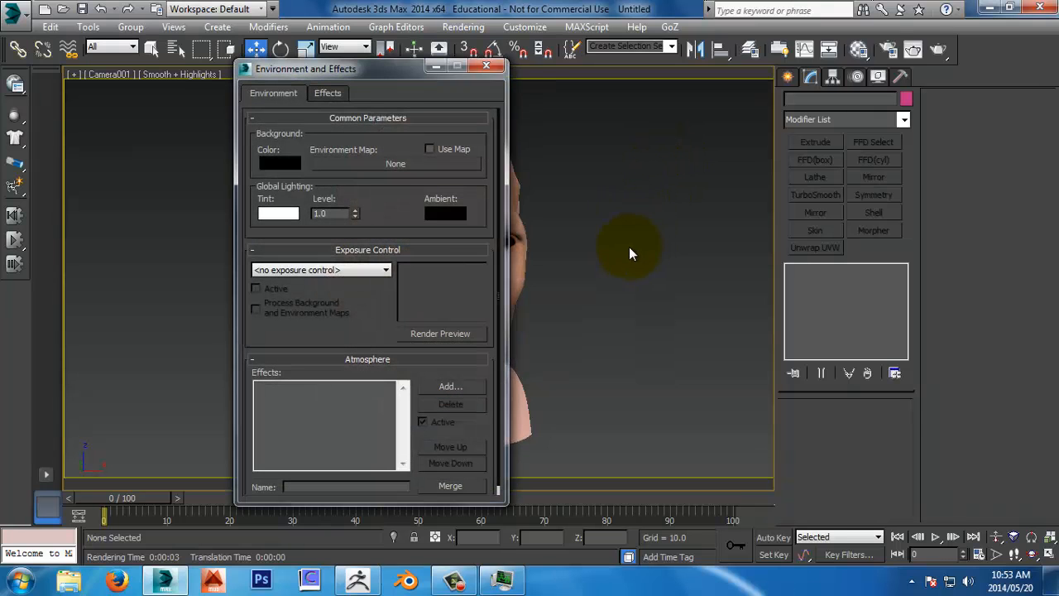
click(858, 51)
drag(362, 40, 787, 69)
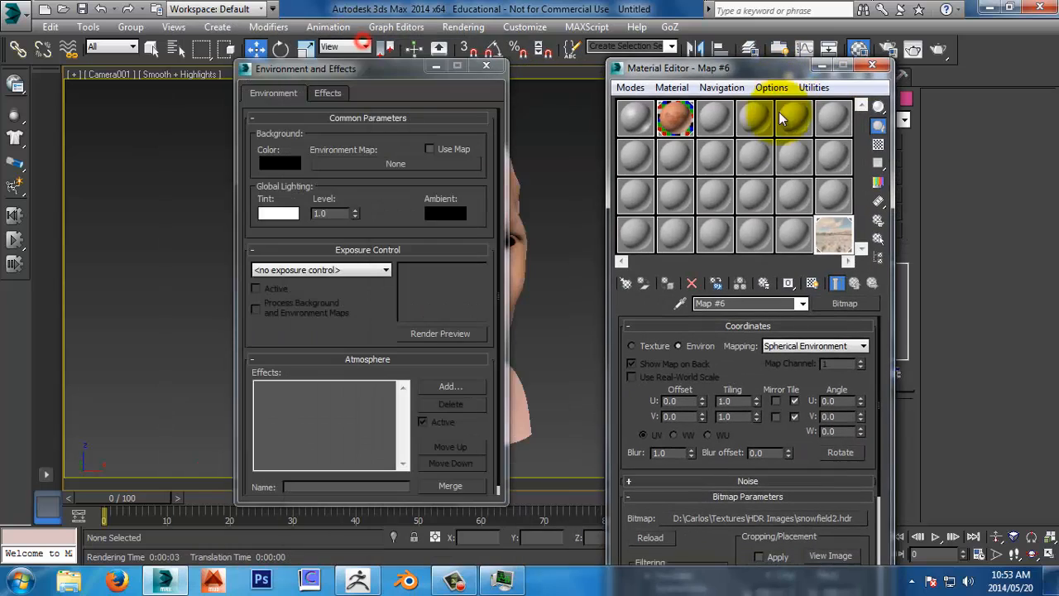
click(675, 127)
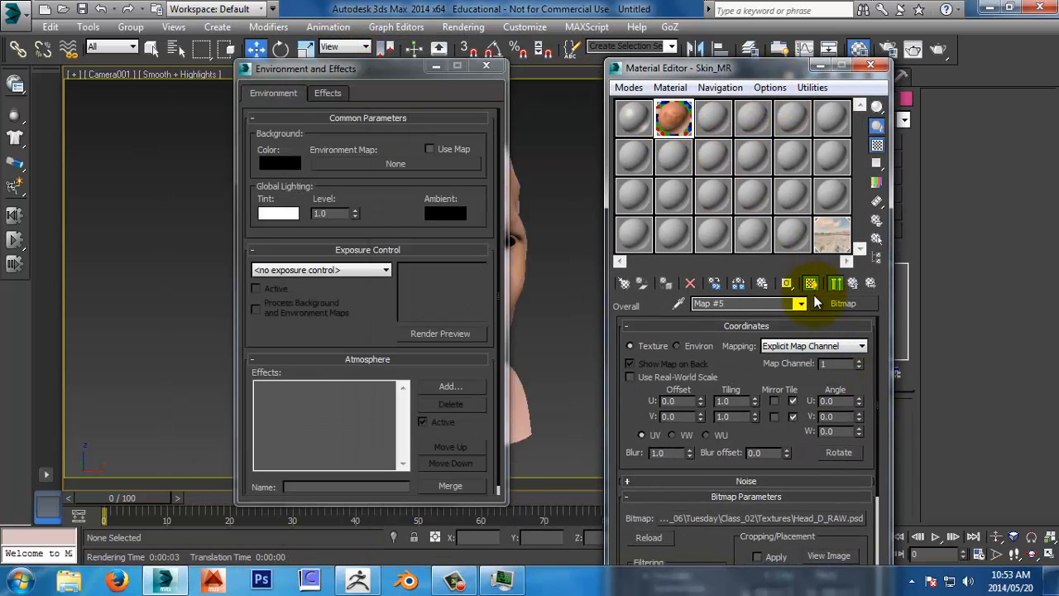
drag(830, 232, 441, 165)
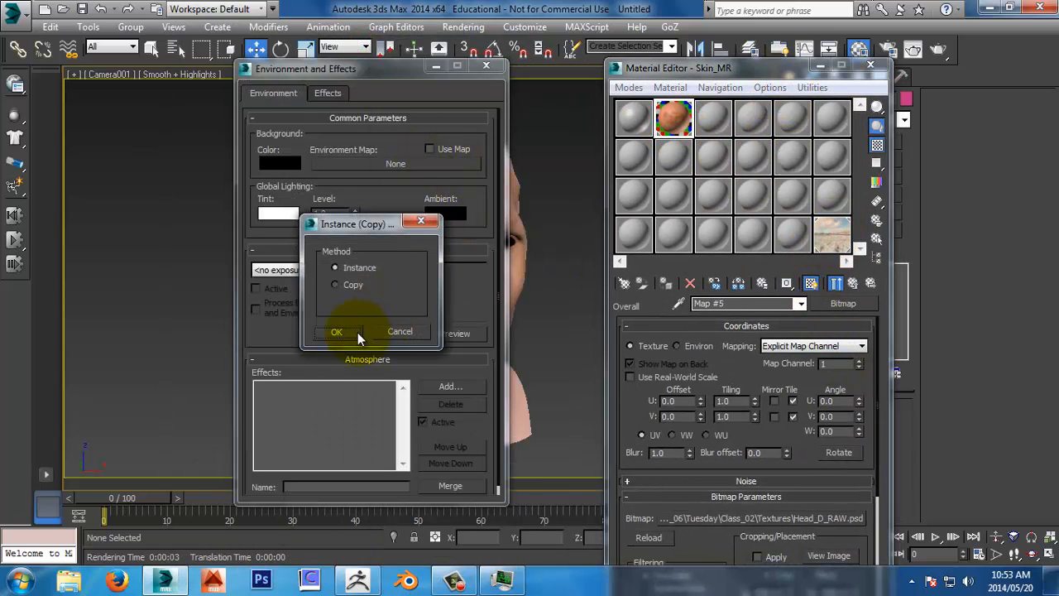
click(346, 332)
click(493, 66)
click(871, 65)
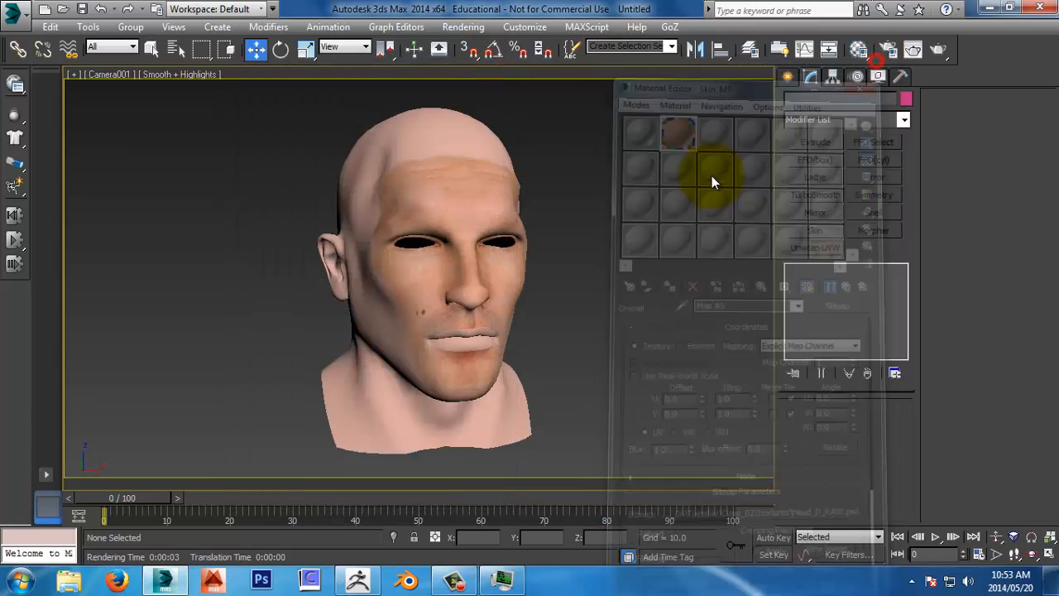
Step: Test-render the Camera001 view and place the rendered frame window so the image and the render progress are both visible
key(shift+q)
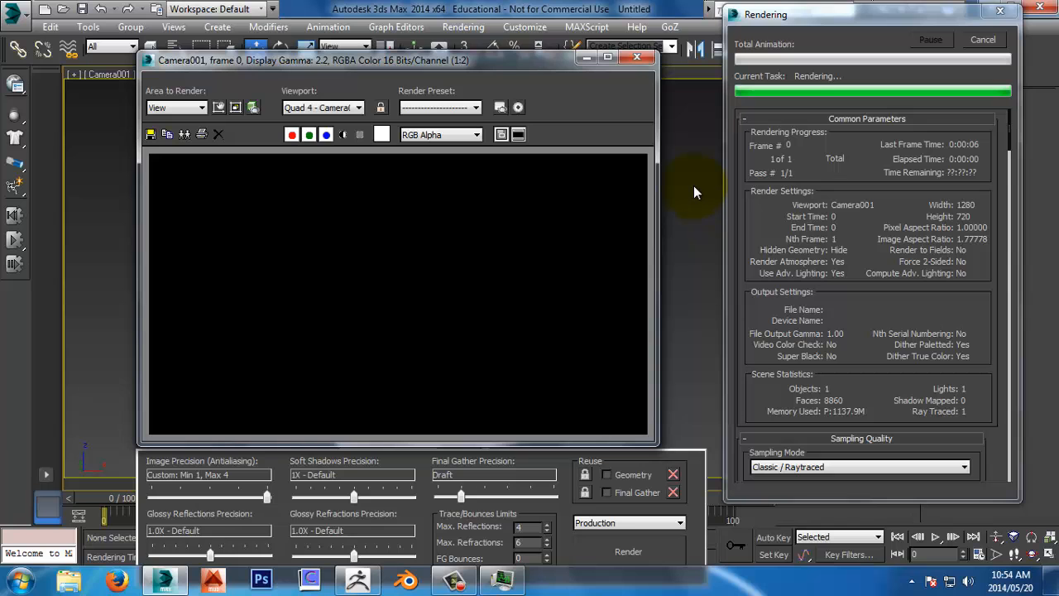
double_click(567, 59)
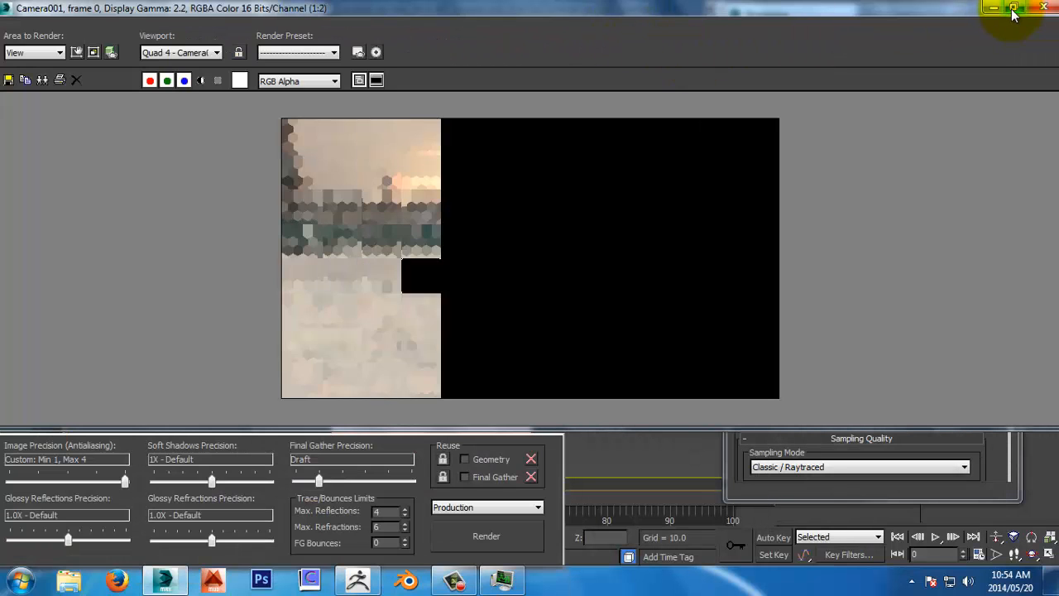
click(1013, 9)
drag(482, 63, 498, 48)
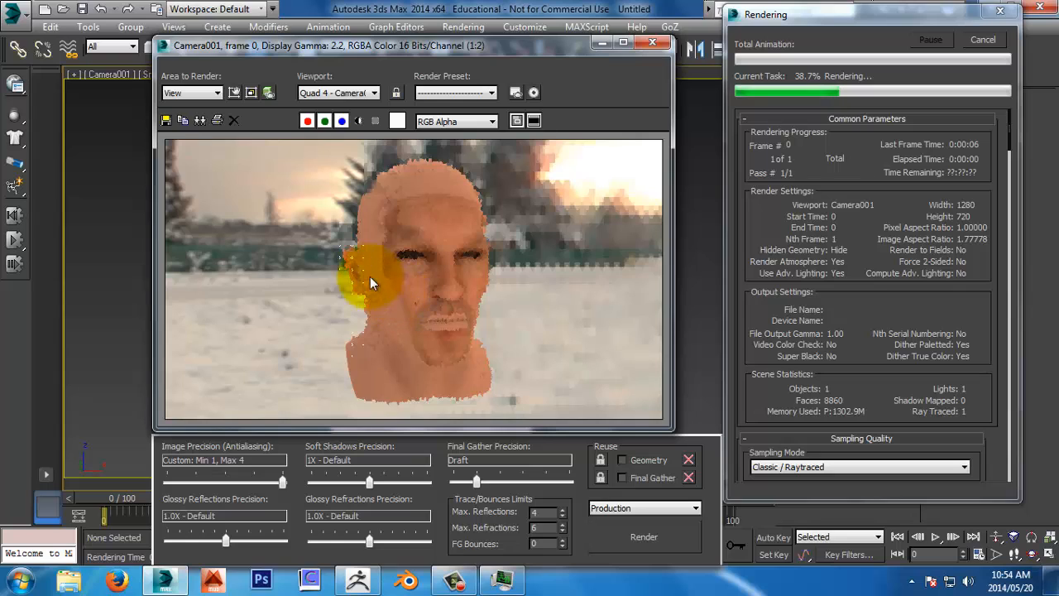
Step: Examine the head's ear, eyes and nose up close in the running render, and cancel the render
ctrl+click(351, 265)
ctrl+click(352, 266)
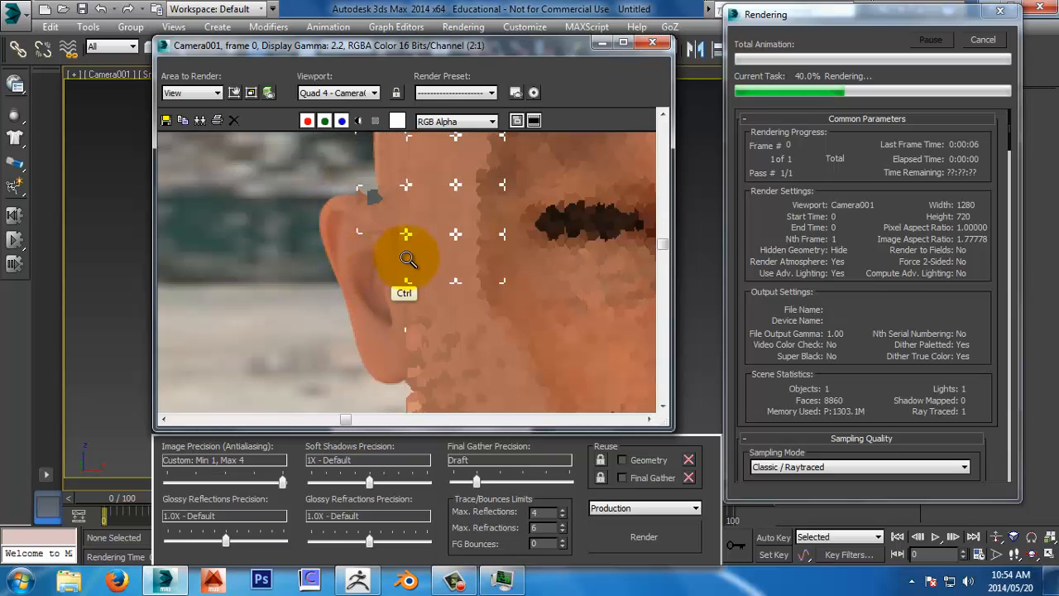
ctrl+right_click(408, 259)
ctrl+right_click(409, 270)
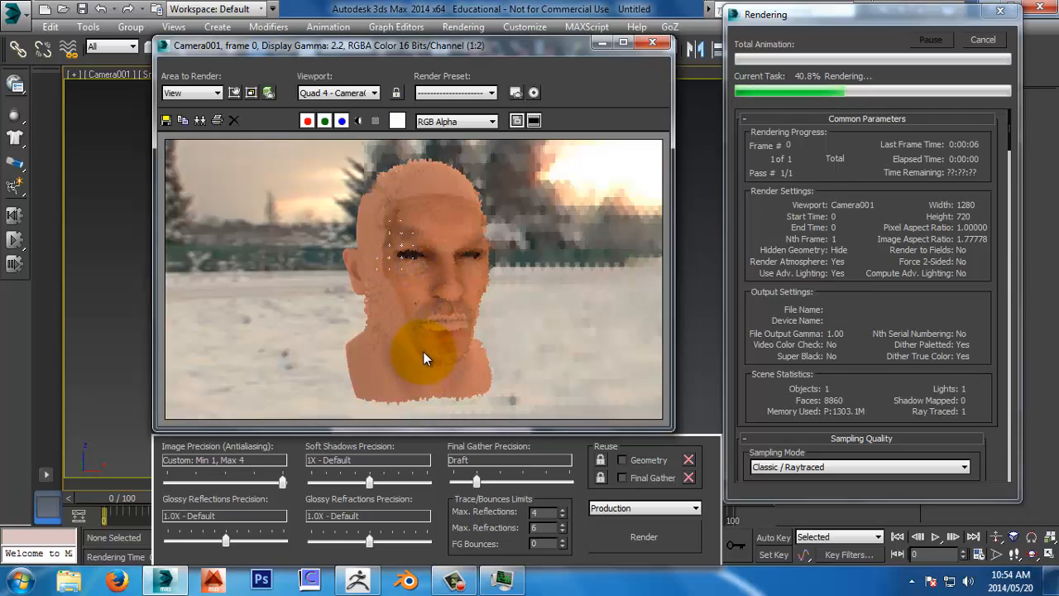
ctrl+click(403, 251)
ctrl+middle_drag(431, 268, 436, 288)
ctrl+middle_drag(435, 188, 413, 236)
ctrl+middle_drag(458, 301, 432, 285)
ctrl+right_click(455, 294)
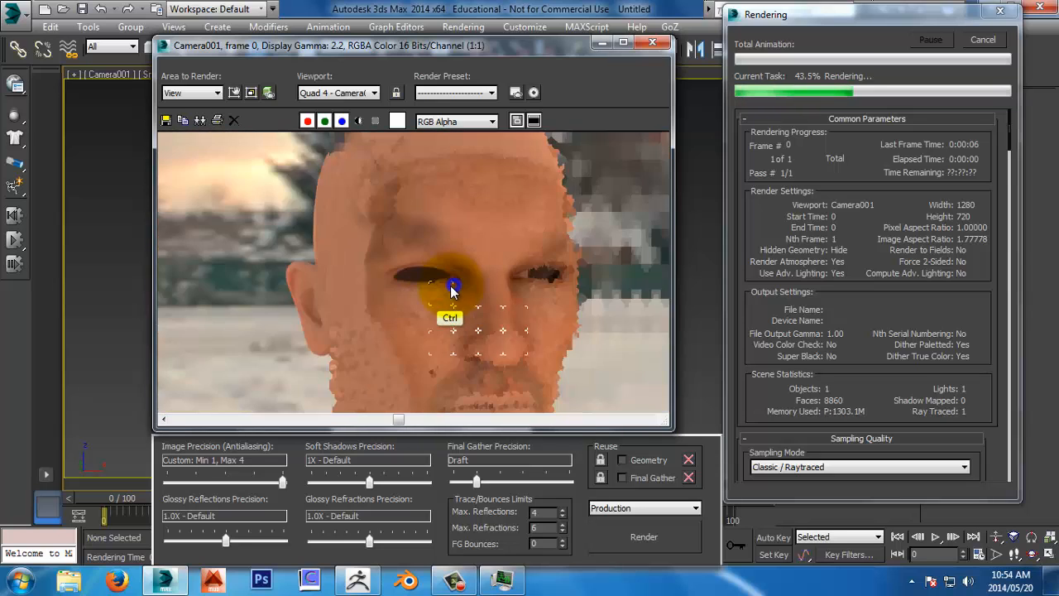
ctrl+right_click(453, 285)
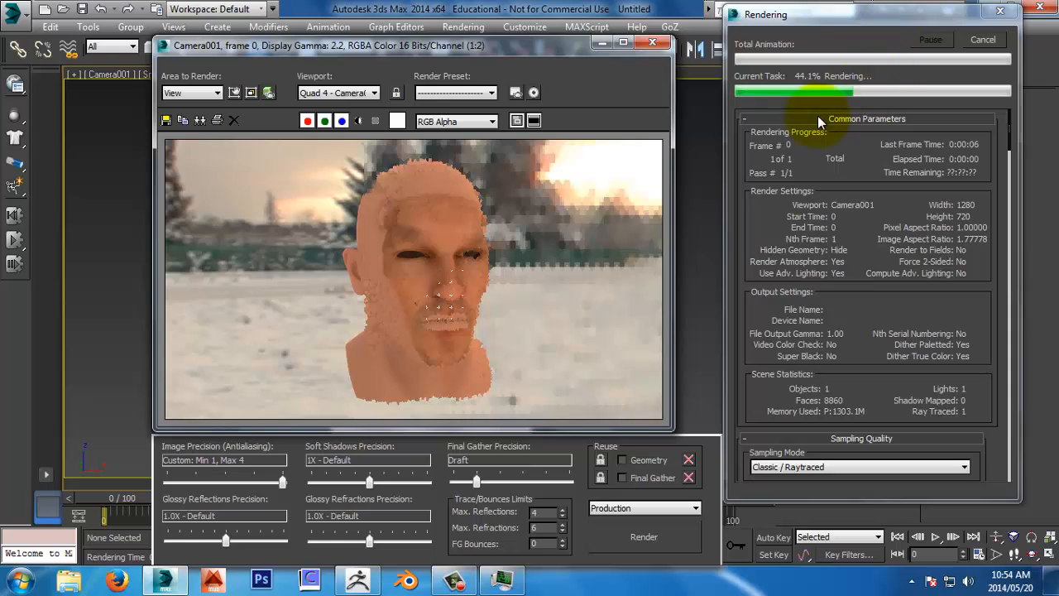
click(983, 39)
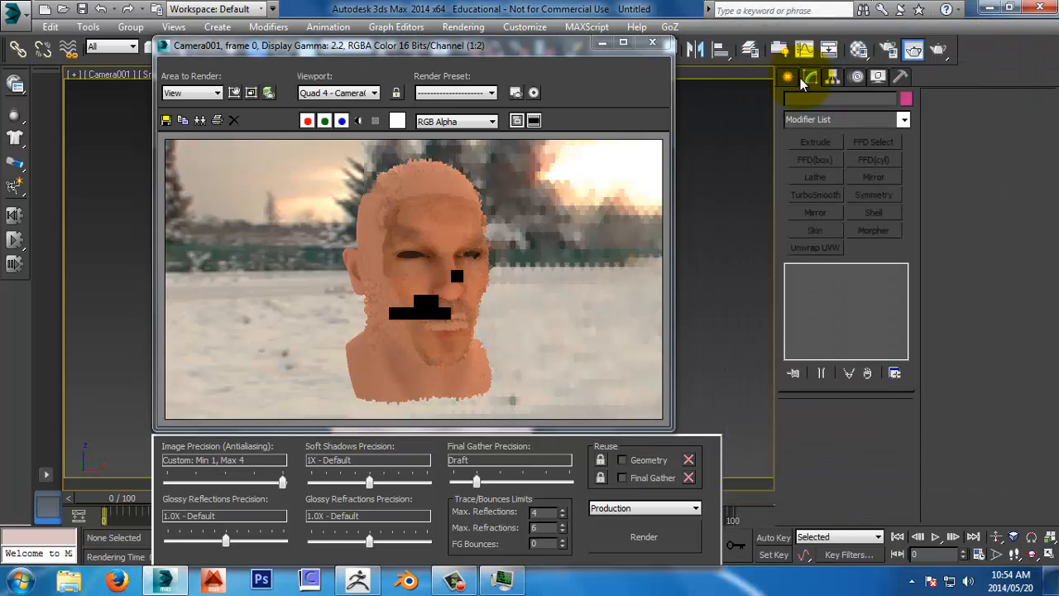
Step: Return to the top level of the Skin_MR material in the Material Editor and bring up its subsurface scattering settings
click(859, 50)
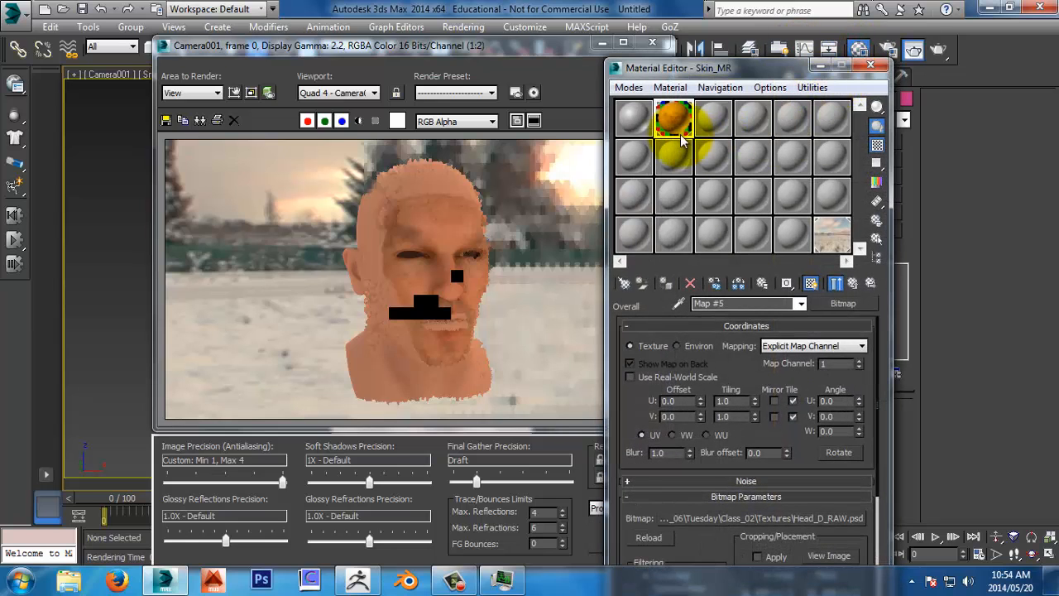
click(801, 303)
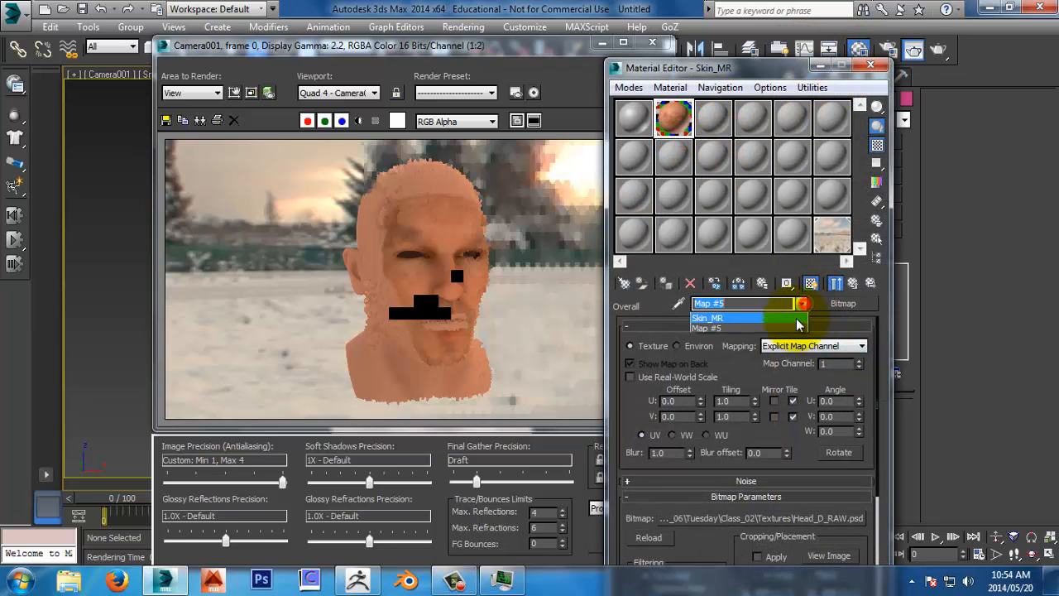
click(799, 318)
drag(866, 439, 852, 240)
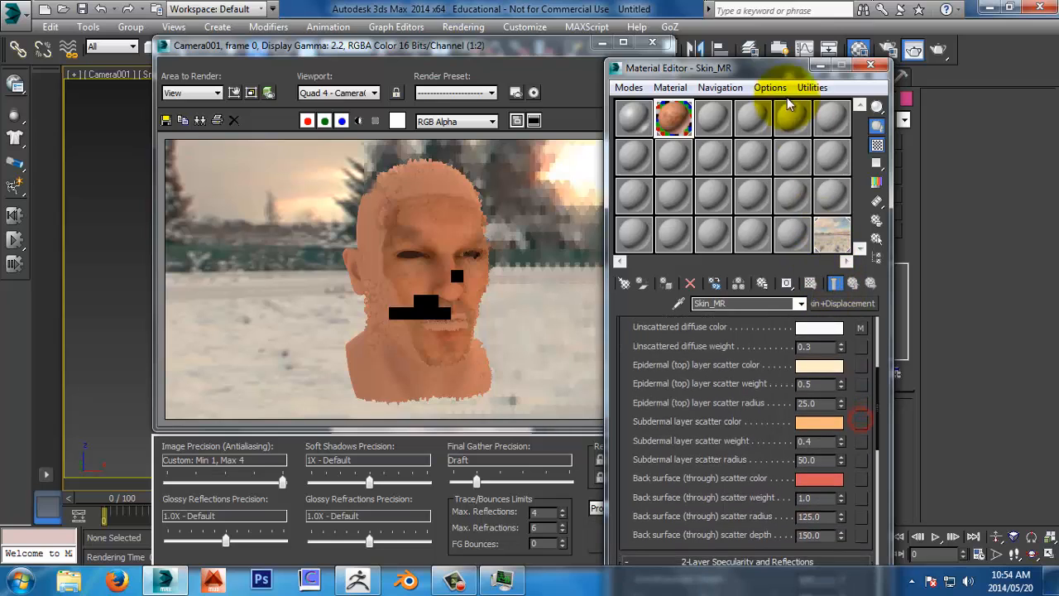
drag(782, 68, 770, 21)
click(801, 356)
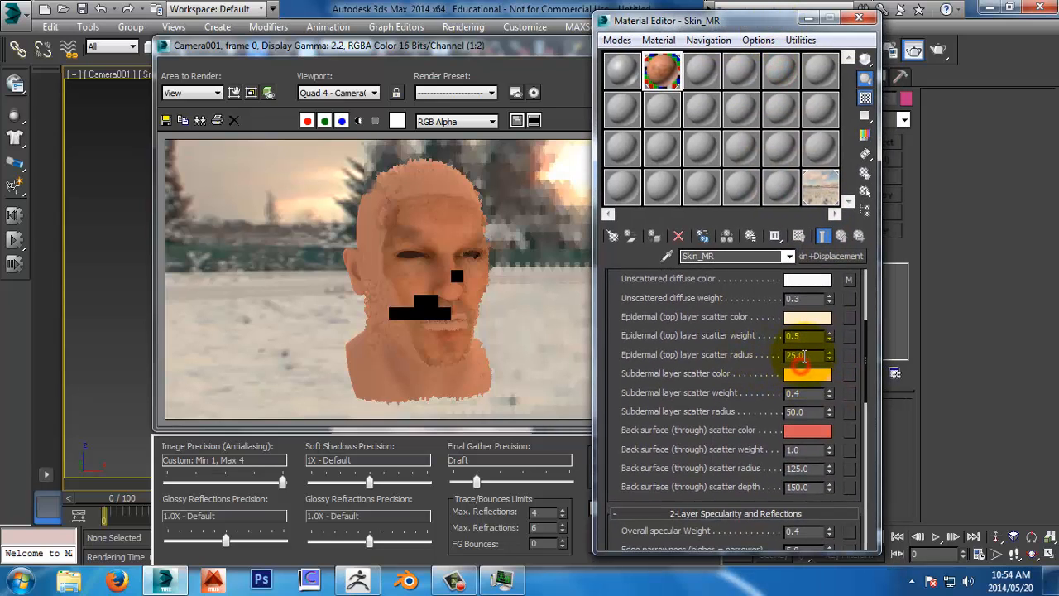
double_click(801, 355)
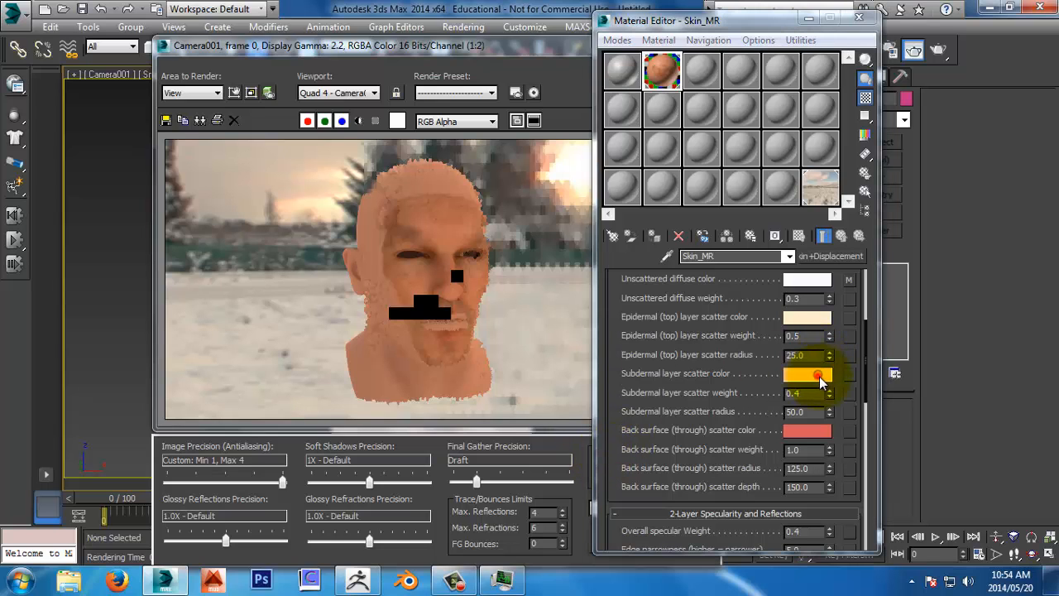
Step: Check the Skin_MR material's subdermal layer and back surface scatter colors without changing them
click(808, 373)
click(617, 227)
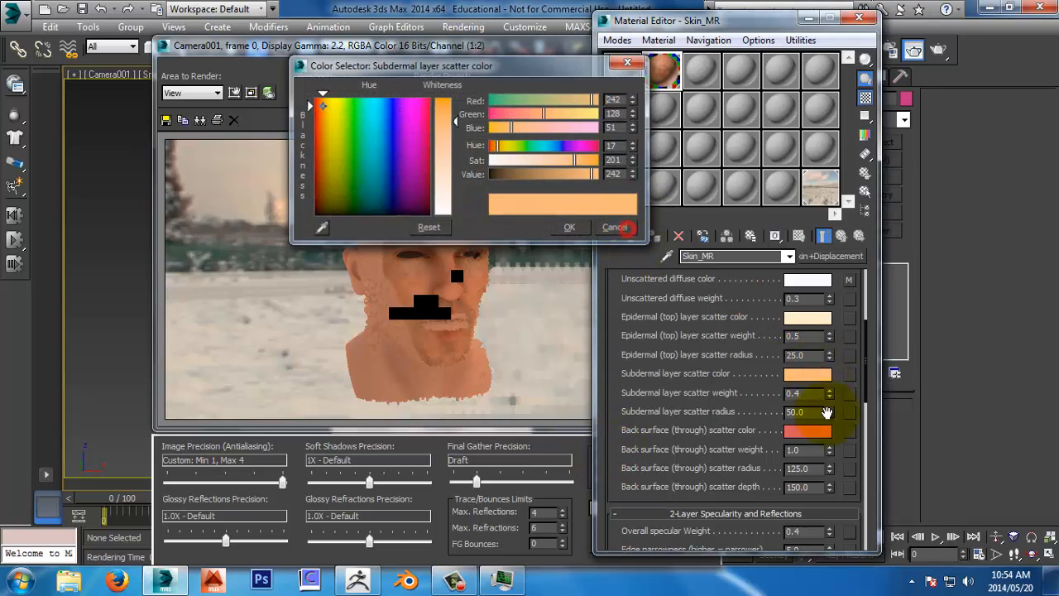
scroll(611, 391, down, 2)
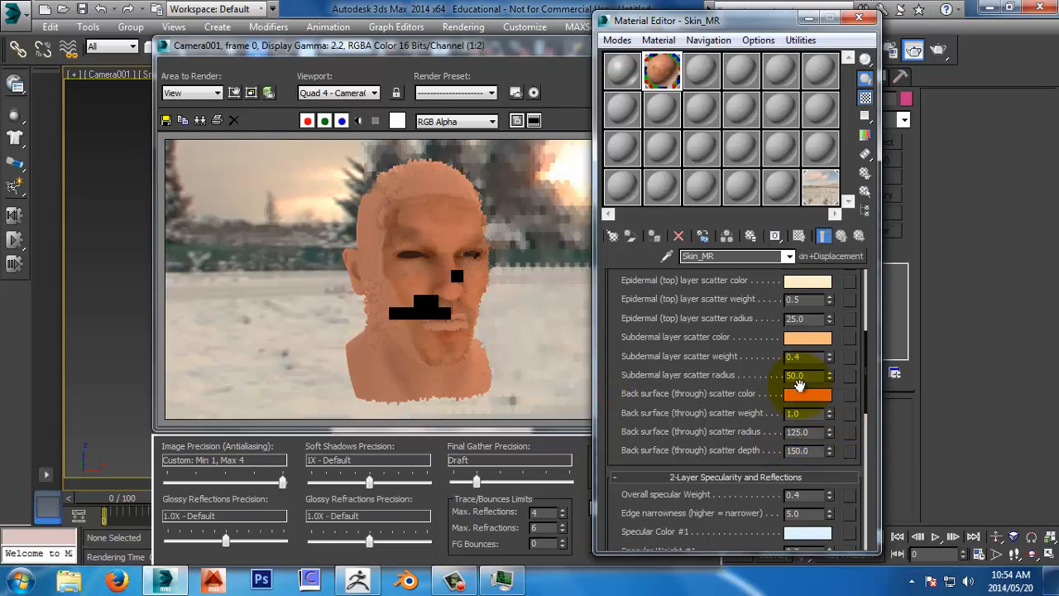
click(804, 392)
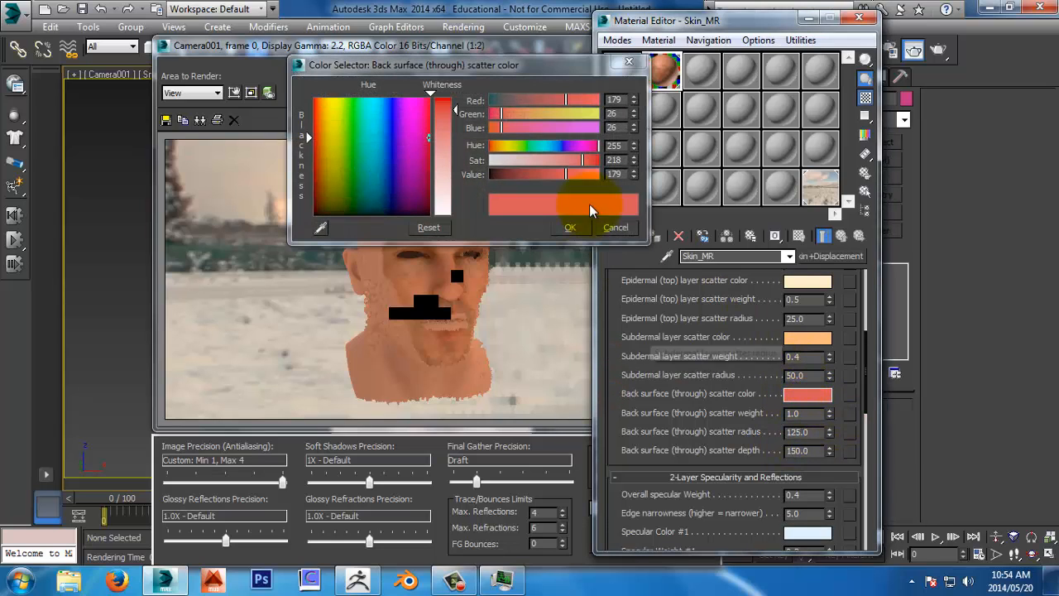
click(570, 227)
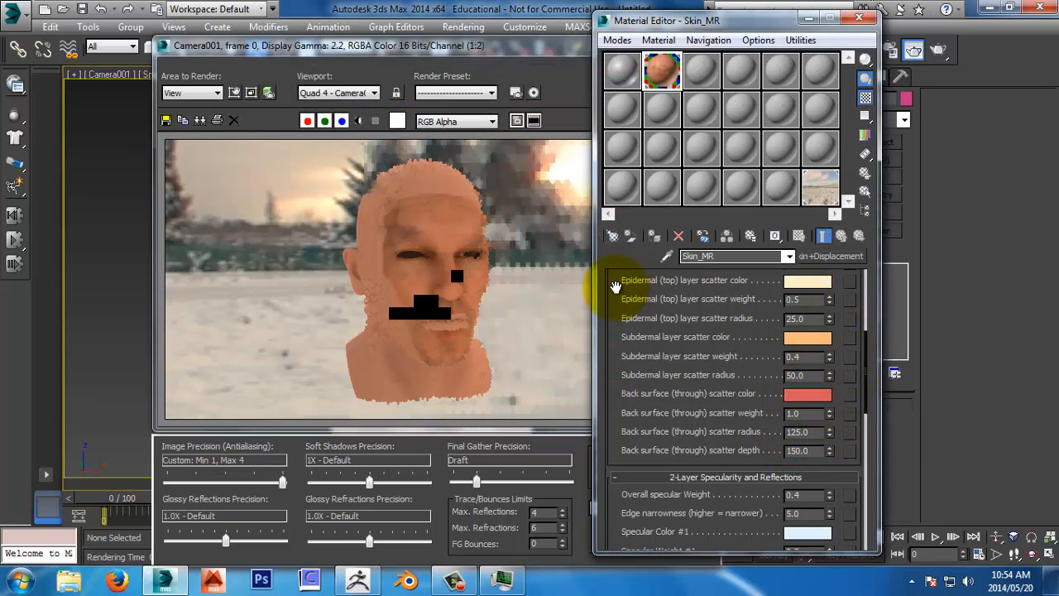
Step: Clear the map from Skin_MR's unscattered diffuse color, close the Material Editor and render the Camera001 view again
drag(620, 276, 634, 386)
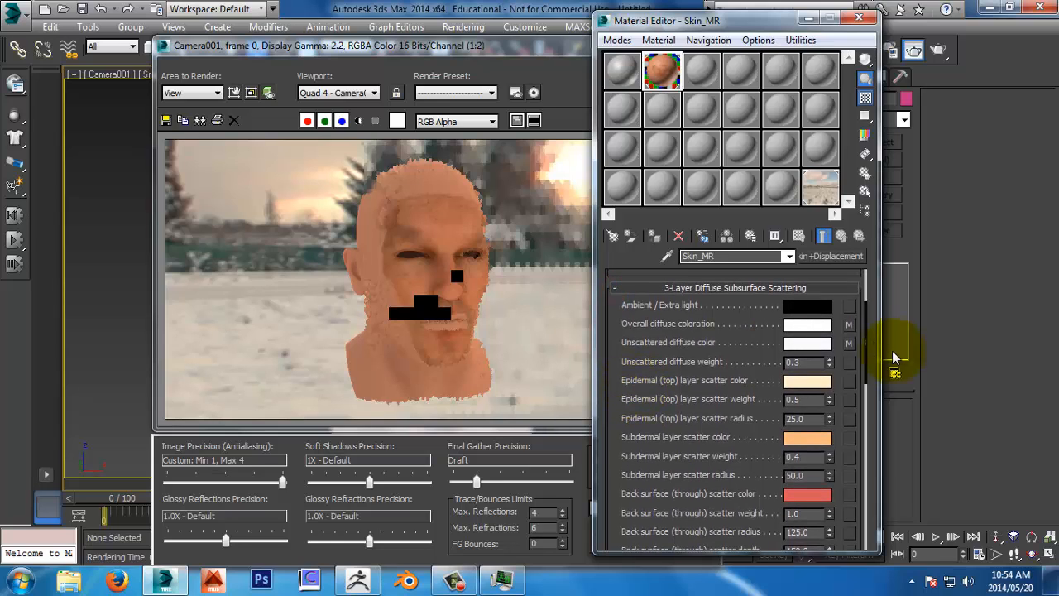
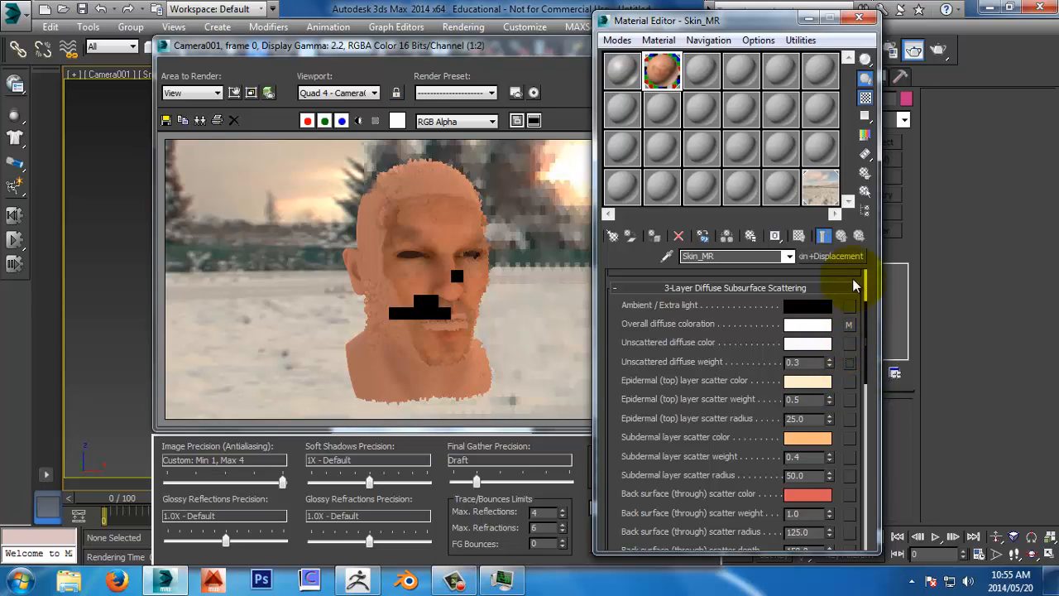
click(862, 17)
key(shift+q)
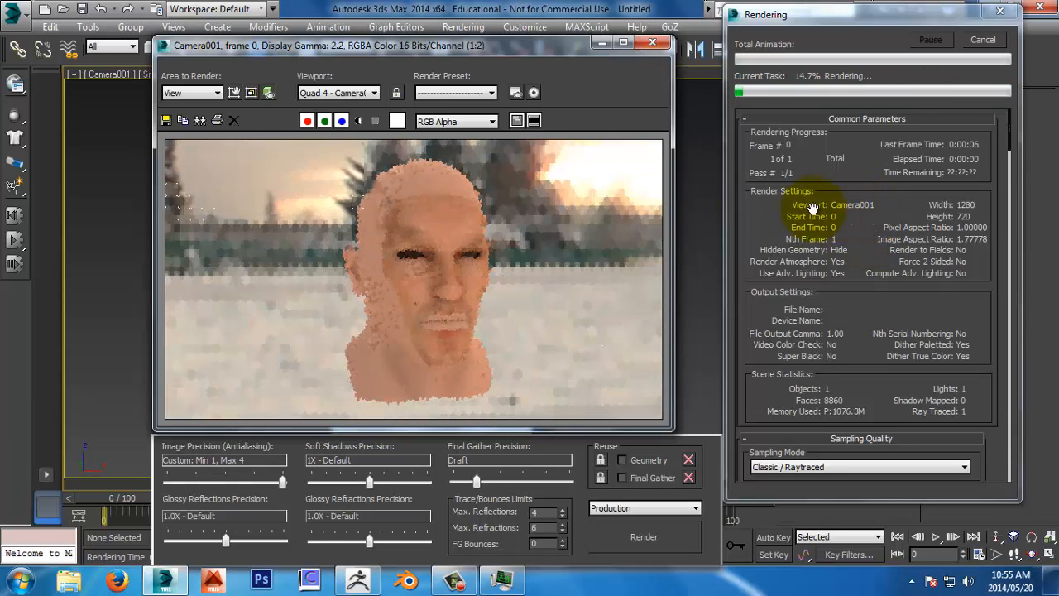
Step: Inspect the skin around the eye and ear at higher zoom in the new render, and cancel the render
ctrl+double_click(406, 279)
ctrl+middle_drag(419, 302, 426, 323)
ctrl+right_click(423, 322)
ctrl+right_click(424, 322)
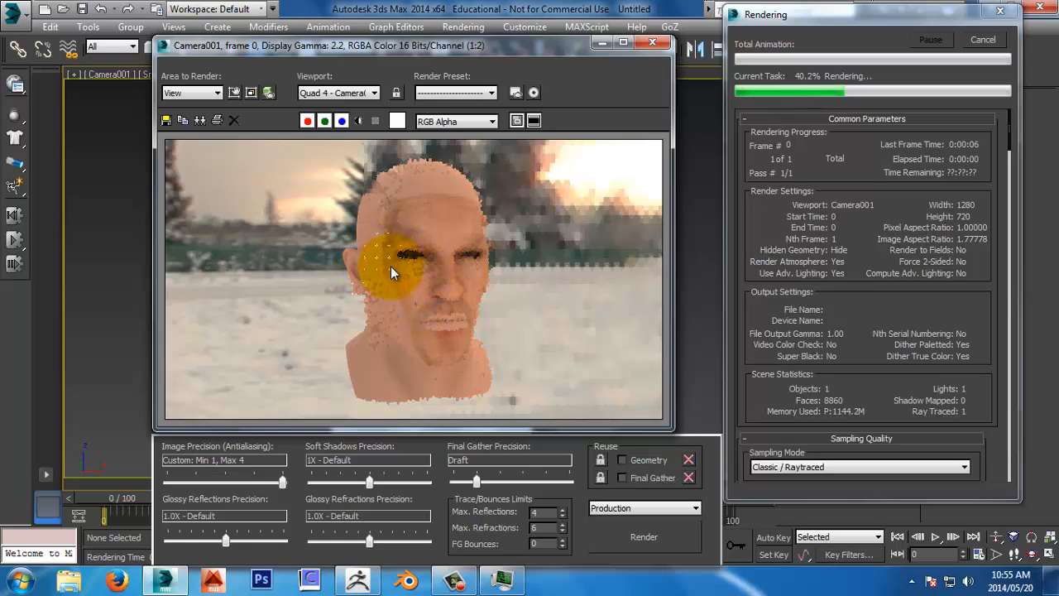
ctrl+click(399, 276)
ctrl+click(398, 276)
middle_drag(398, 277, 402, 341)
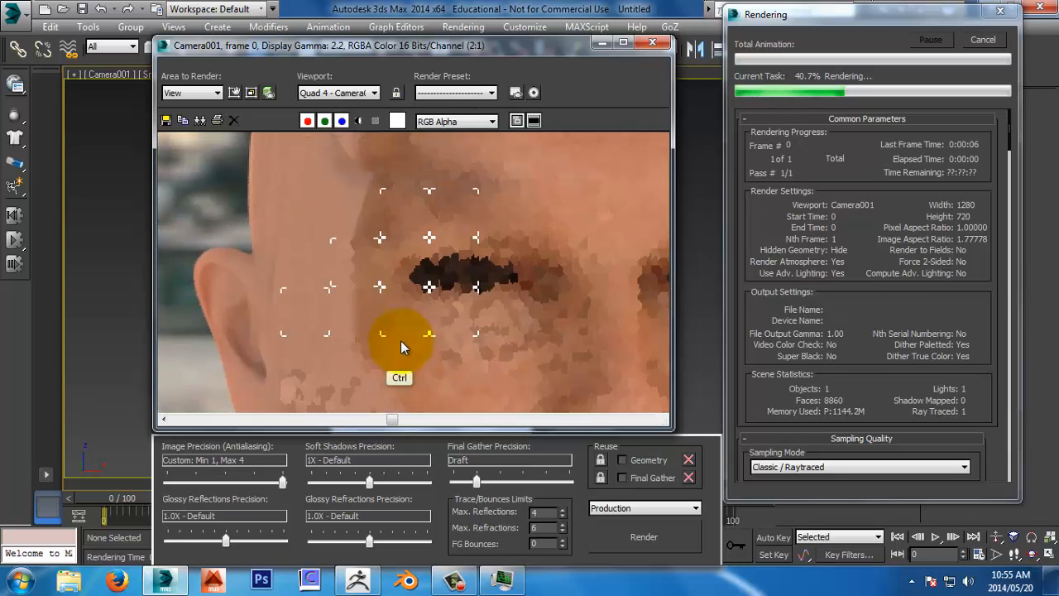
ctrl+right_click(409, 323)
ctrl+right_click(411, 317)
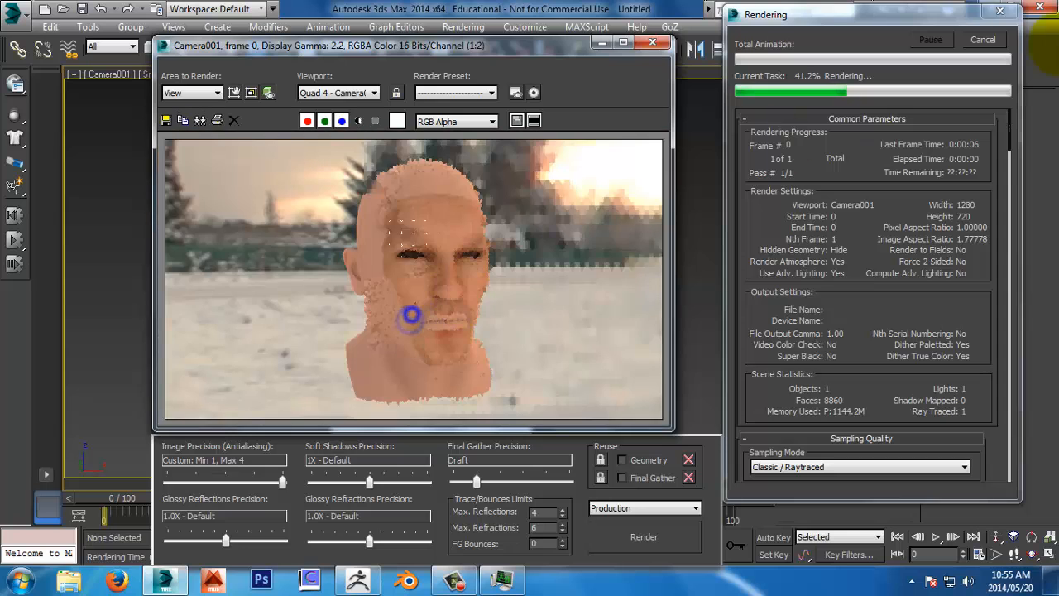
click(983, 40)
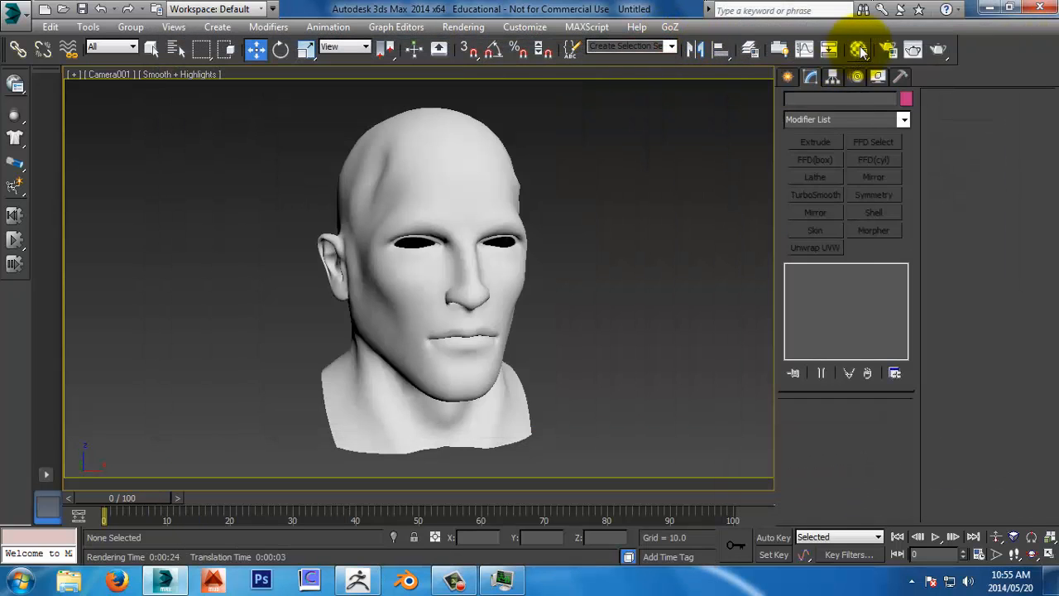
Step: Turn off the overall diffuse coloration, unscattered diffuse color and unscattered diffuse weight maps of the Skin_MR material
click(862, 48)
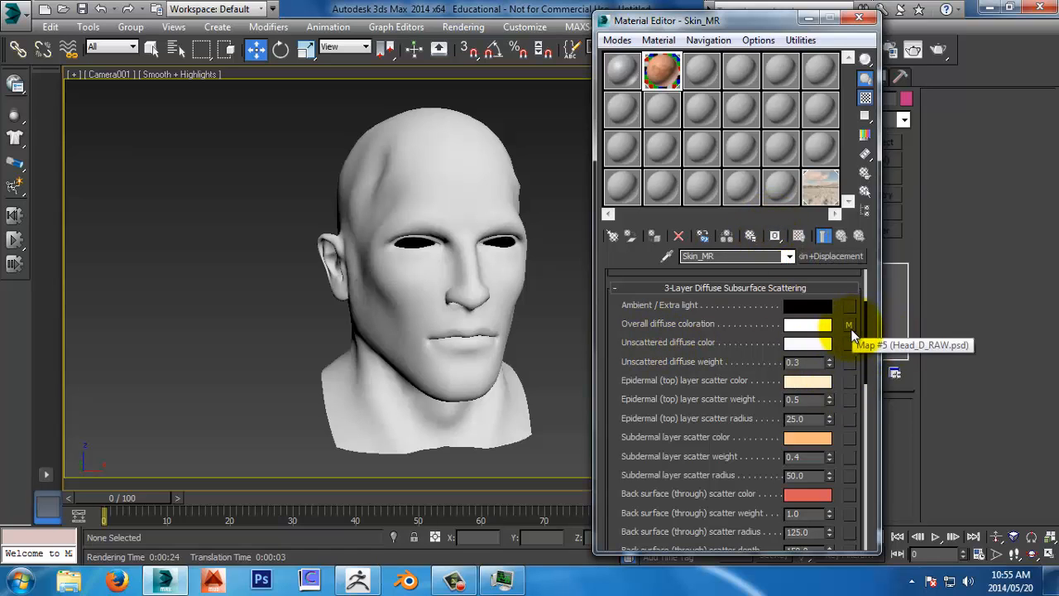
drag(618, 433, 662, 46)
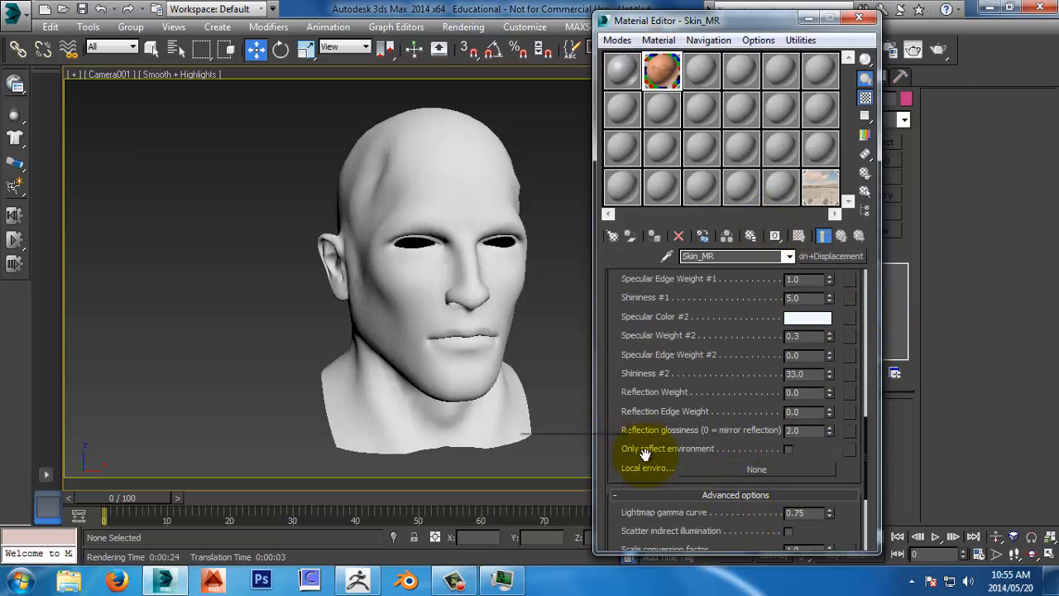
drag(620, 460, 628, 29)
click(734, 462)
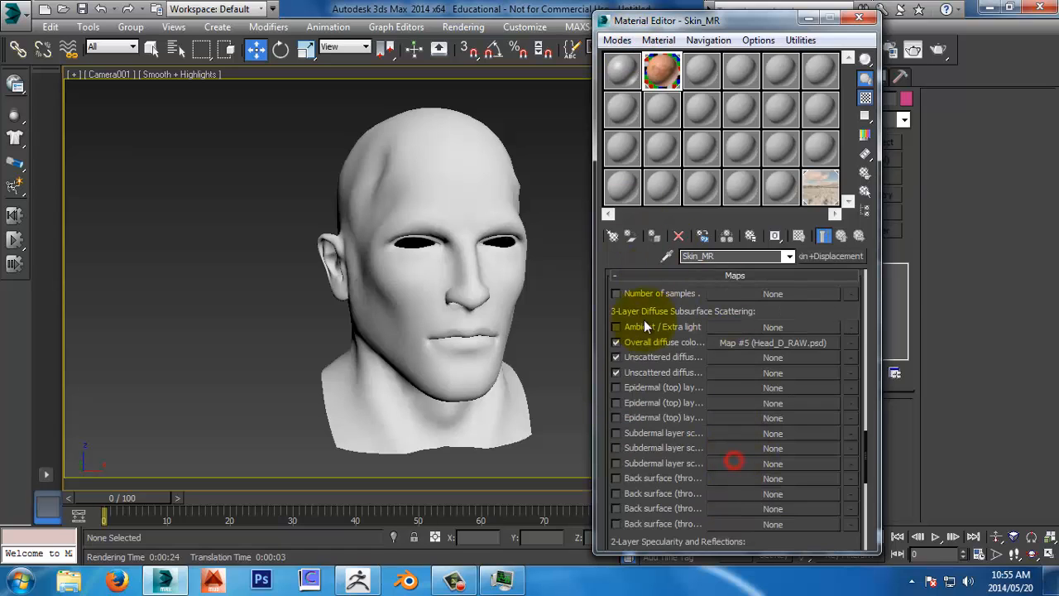
click(617, 343)
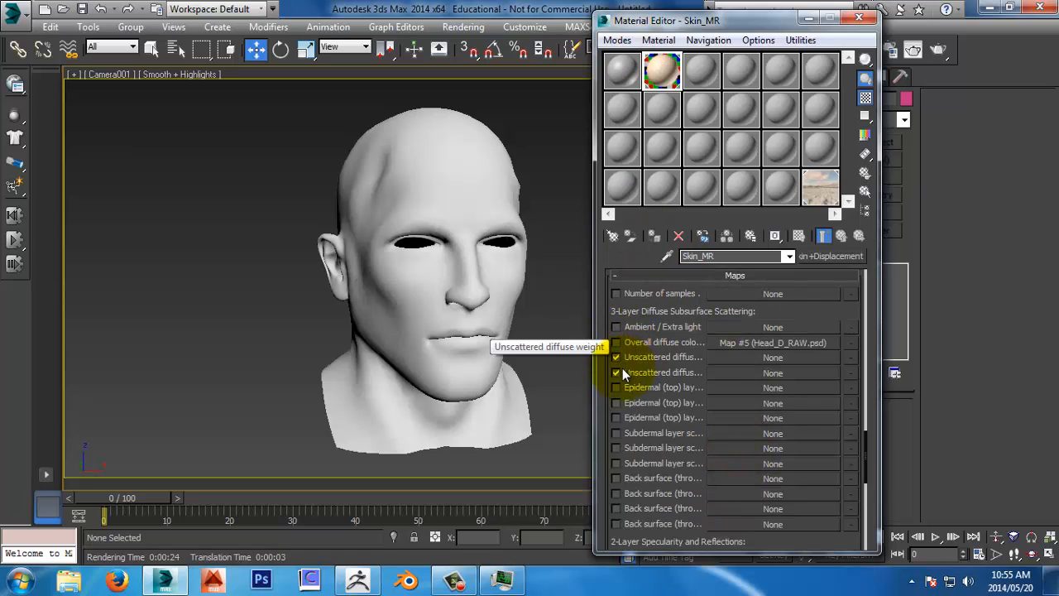
click(616, 357)
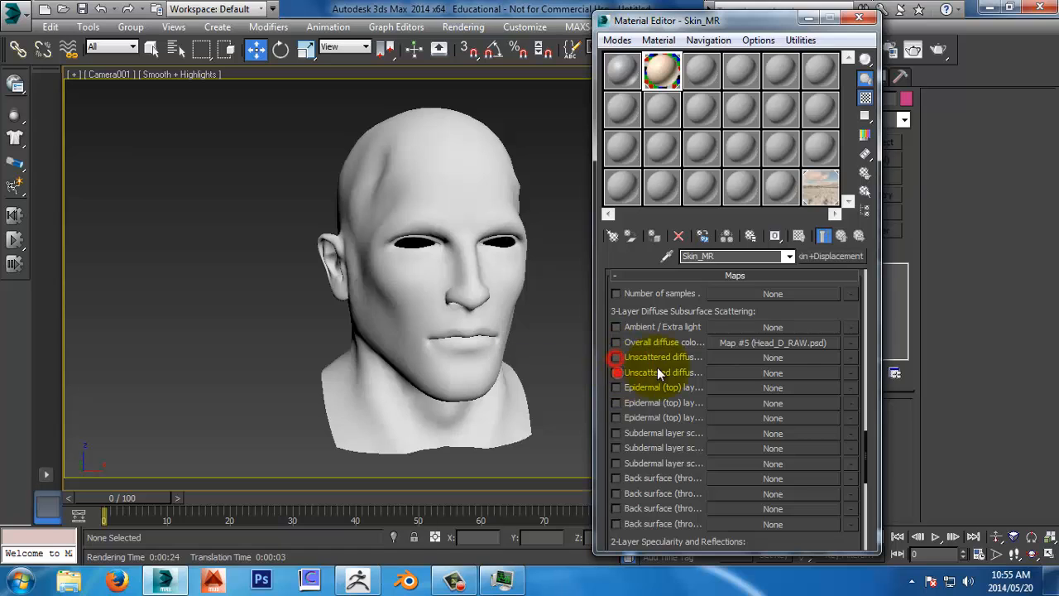
Step: Open Skin_MR's Bump shader and choose a Bitmap for its map
scroll(825, 322, down, 10)
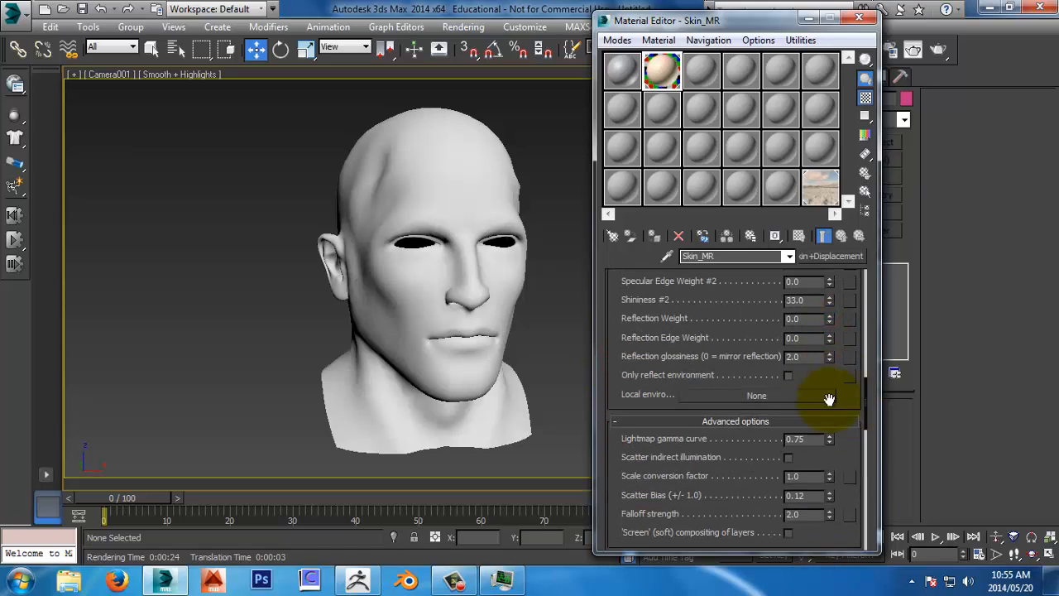
scroll(832, 397, up, 5)
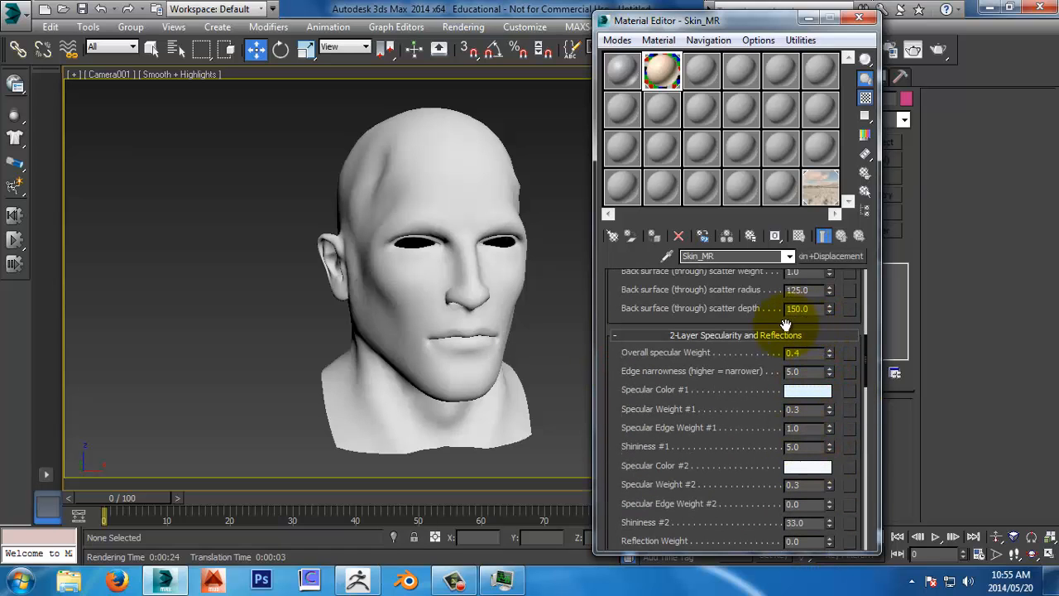
scroll(778, 325, up, 5)
click(762, 374)
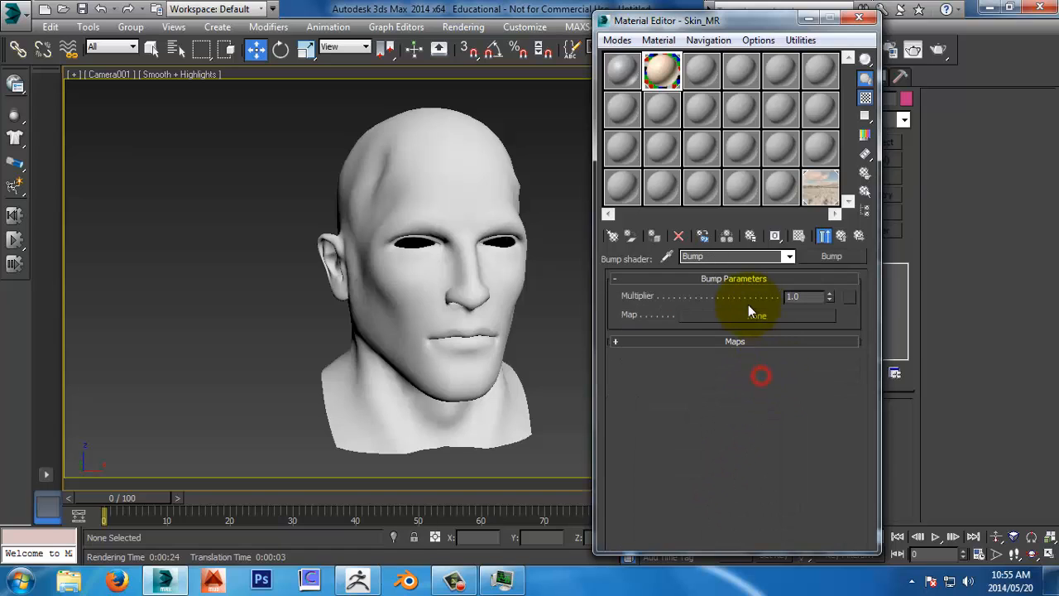
click(755, 315)
double_click(435, 142)
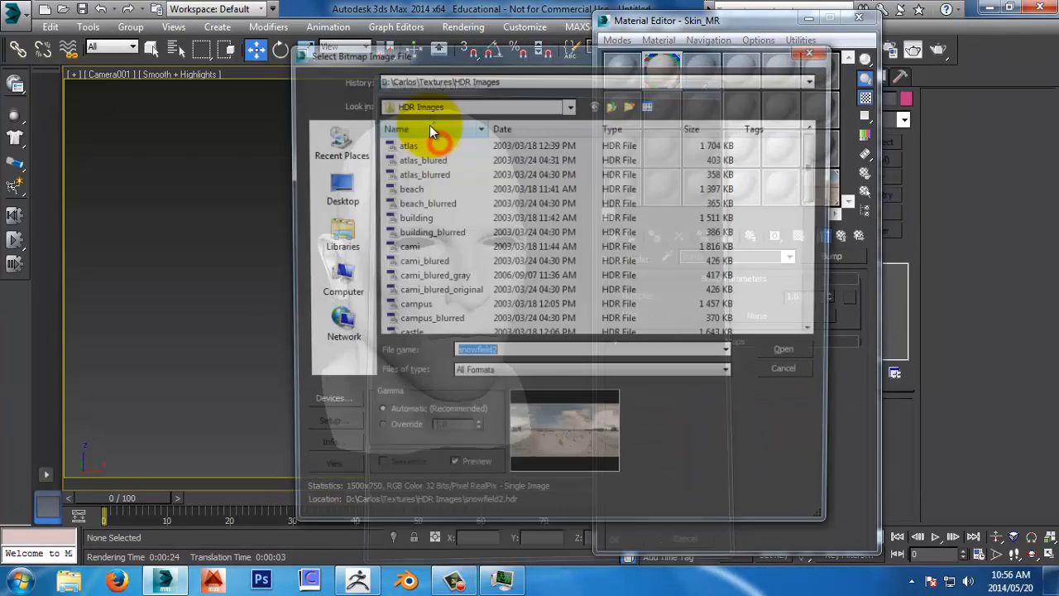
Step: Browse for the bitmap to the Lesson_06 folder inside the 3ds Max project's scenes folder
click(613, 105)
click(517, 106)
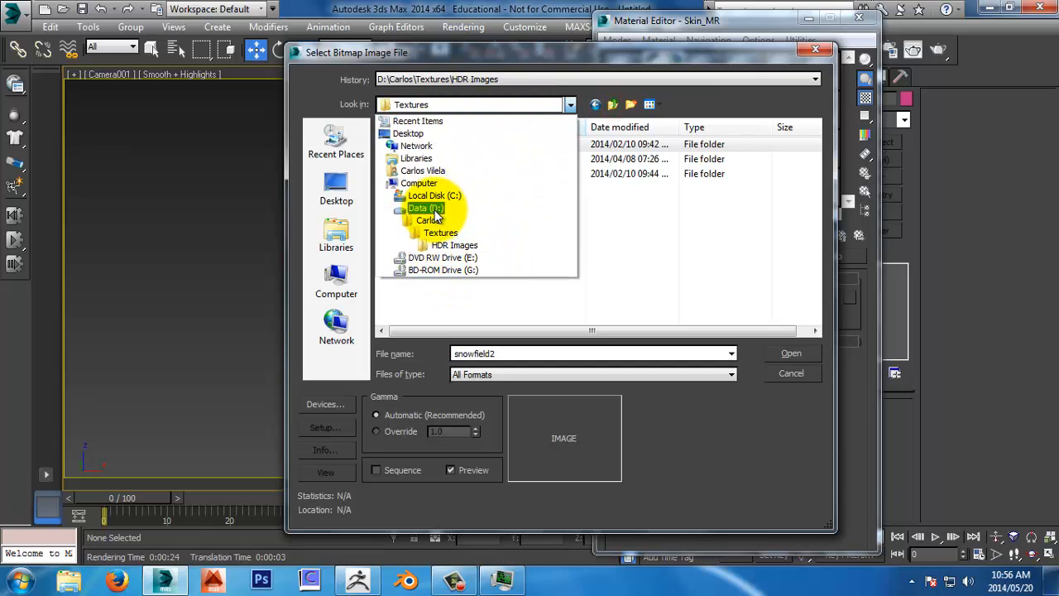
click(431, 220)
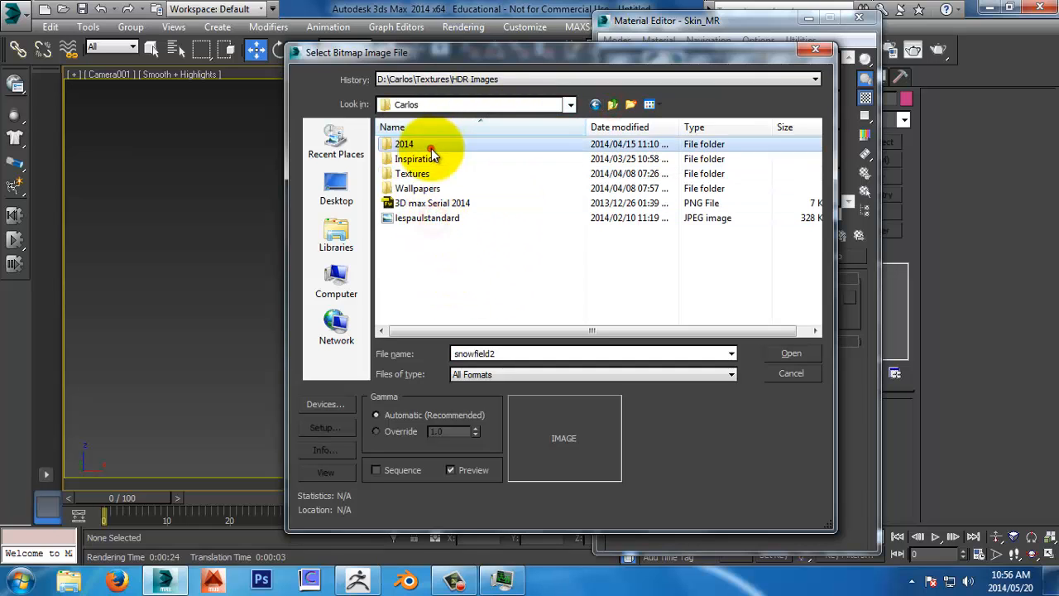
double_click(433, 146)
double_click(433, 173)
double_click(432, 149)
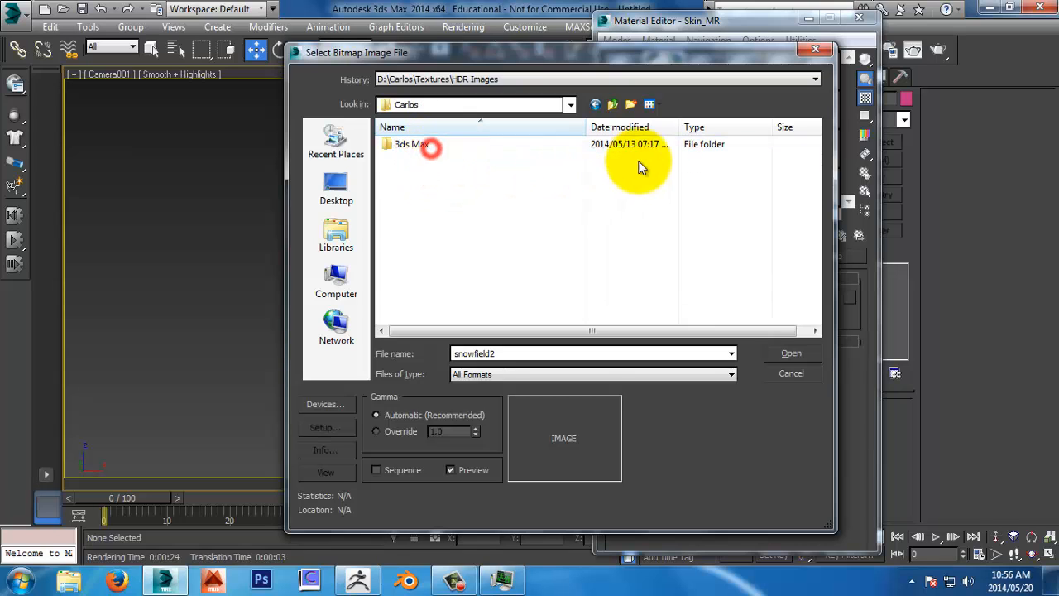
double_click(455, 148)
drag(816, 213, 875, 303)
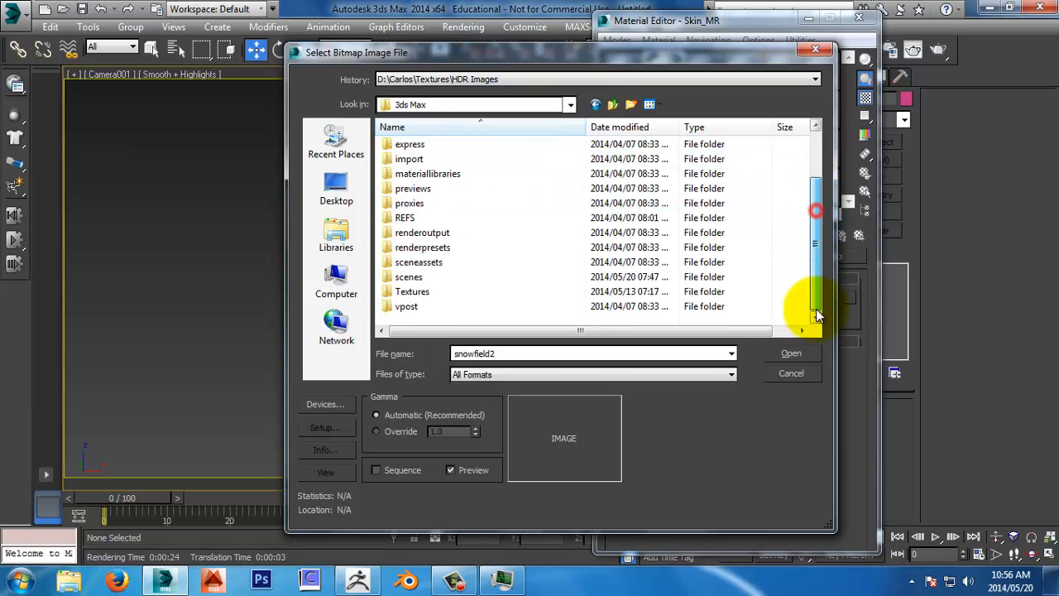
double_click(435, 271)
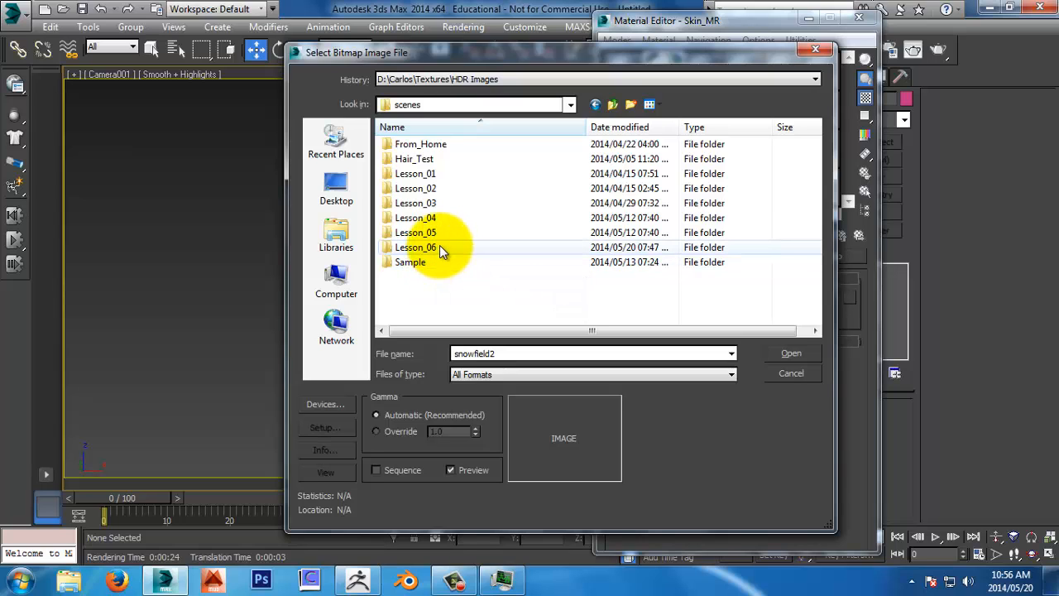
double_click(442, 248)
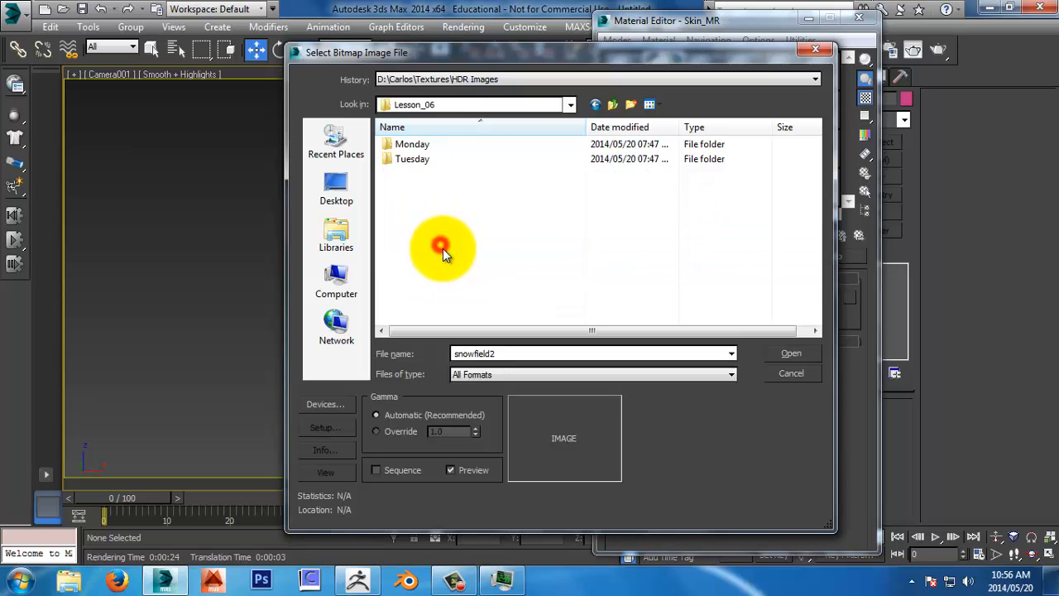
Step: Load Head_B from Tuesday's Textures folder as the bump map and set the bump multiplier to 0.3
click(432, 160)
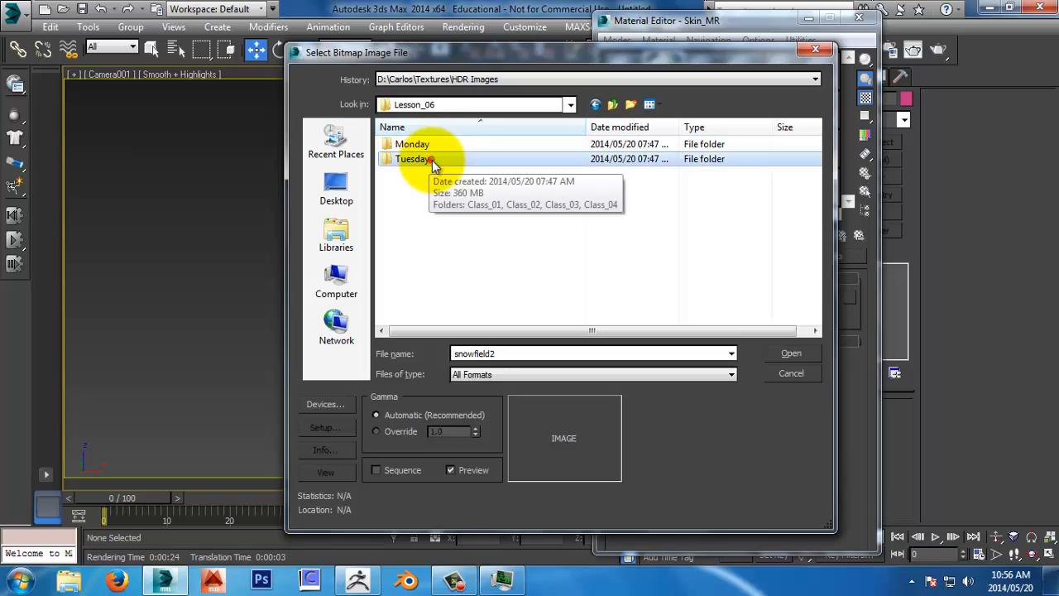
double_click(432, 159)
double_click(434, 158)
double_click(433, 157)
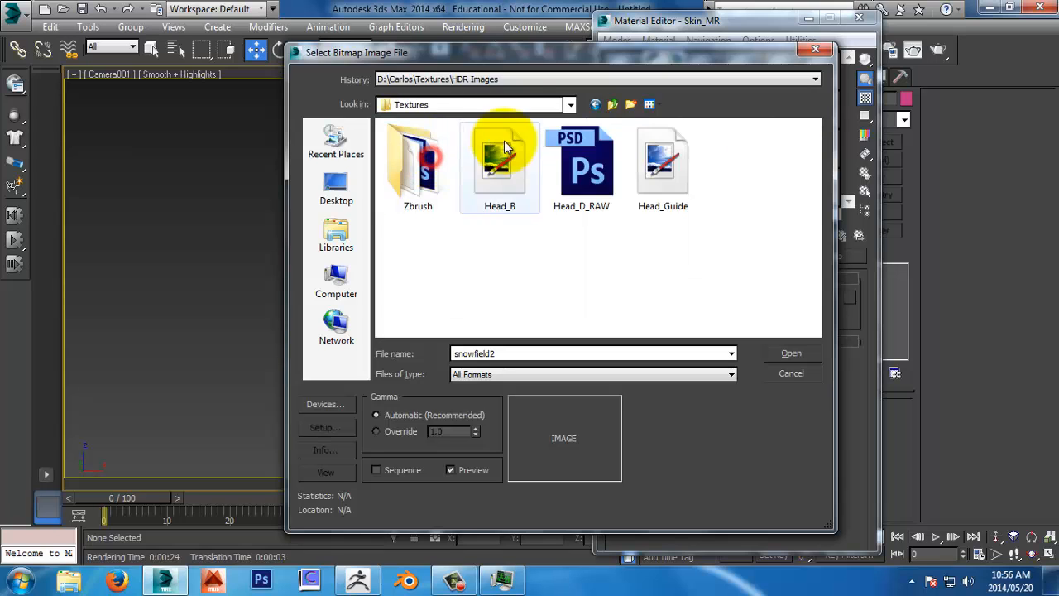
click(525, 170)
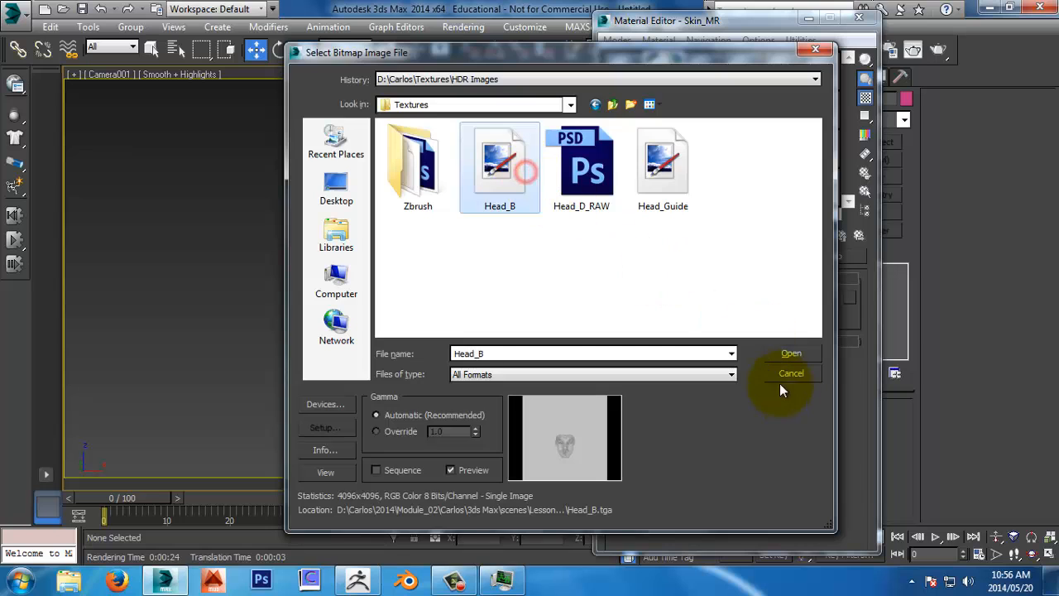
click(790, 353)
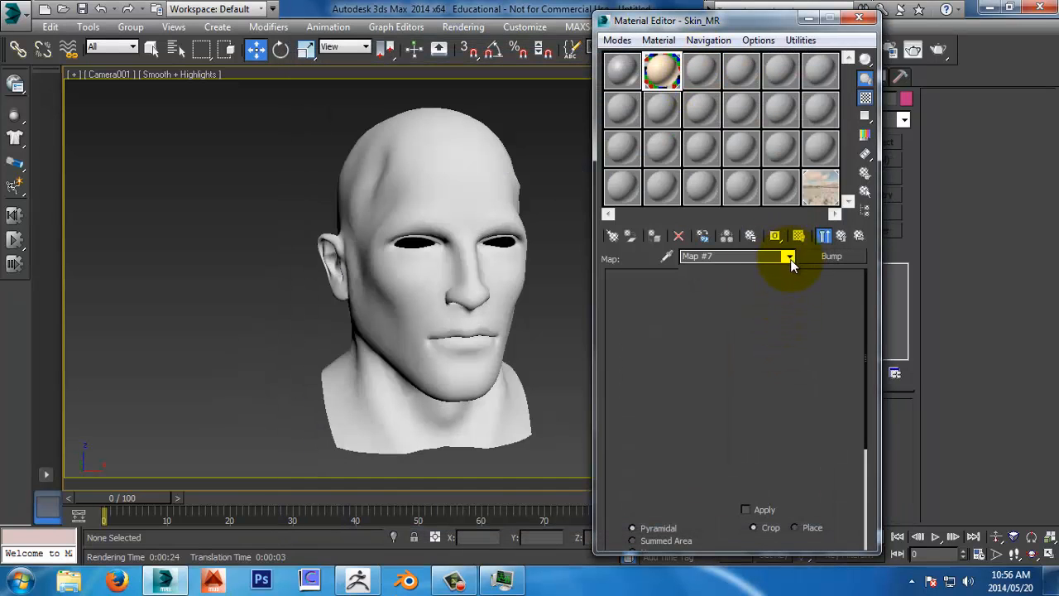
click(790, 257)
click(783, 280)
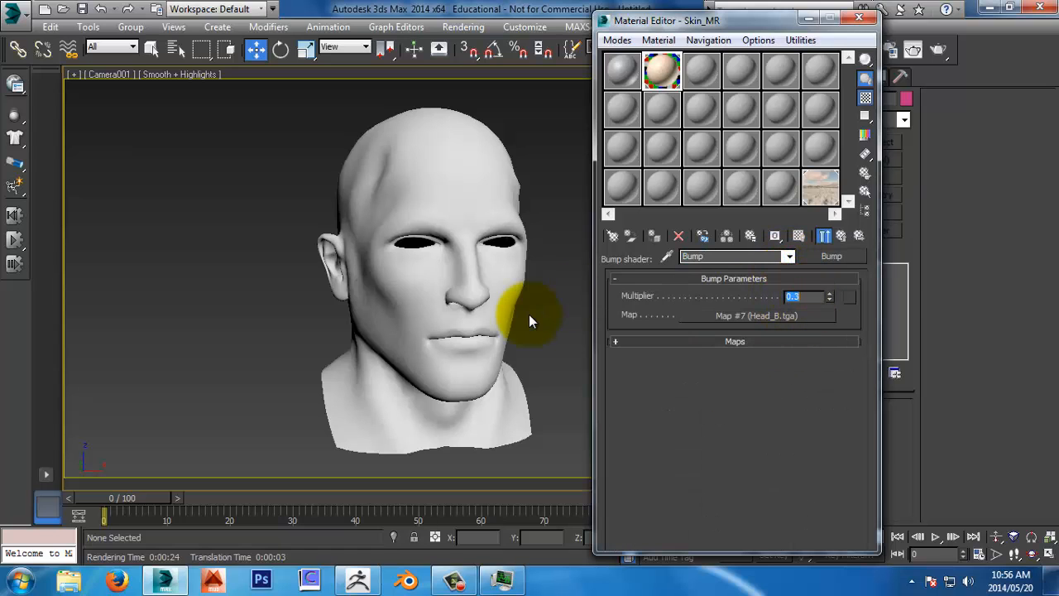
Step: Frame the head more closely through Camera001 and render the view
click(551, 215)
key(alt+z)
drag(503, 288, 504, 265)
middle_drag(504, 265, 501, 300)
key(shift+q)
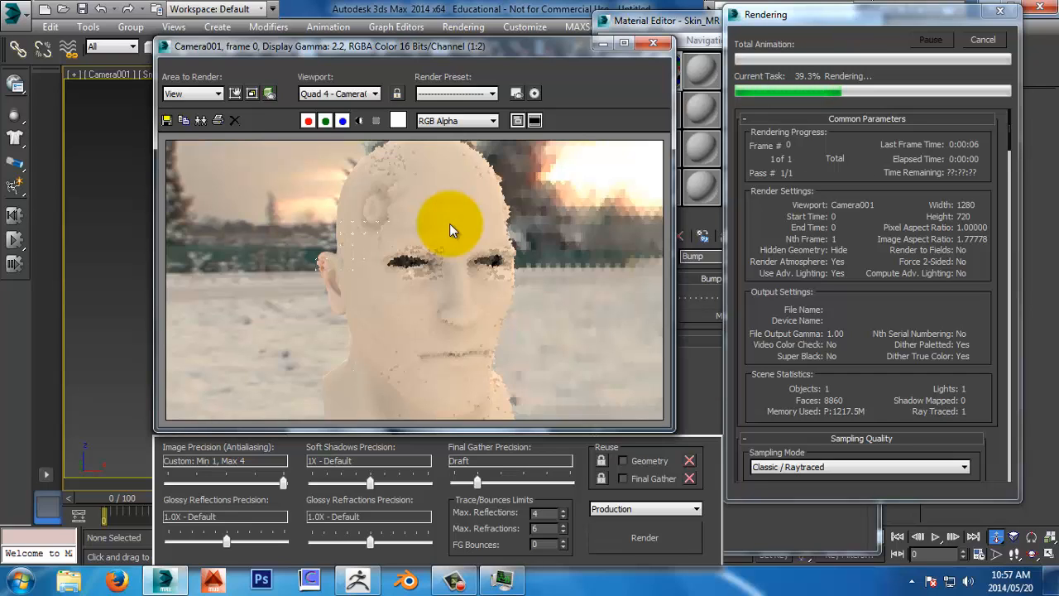
Step: Examine the bump detail on the skin below the eye and beside the ear in the render at higher zoom
ctrl+click(391, 210)
ctrl+click(391, 211)
middle_drag(478, 359, 465, 190)
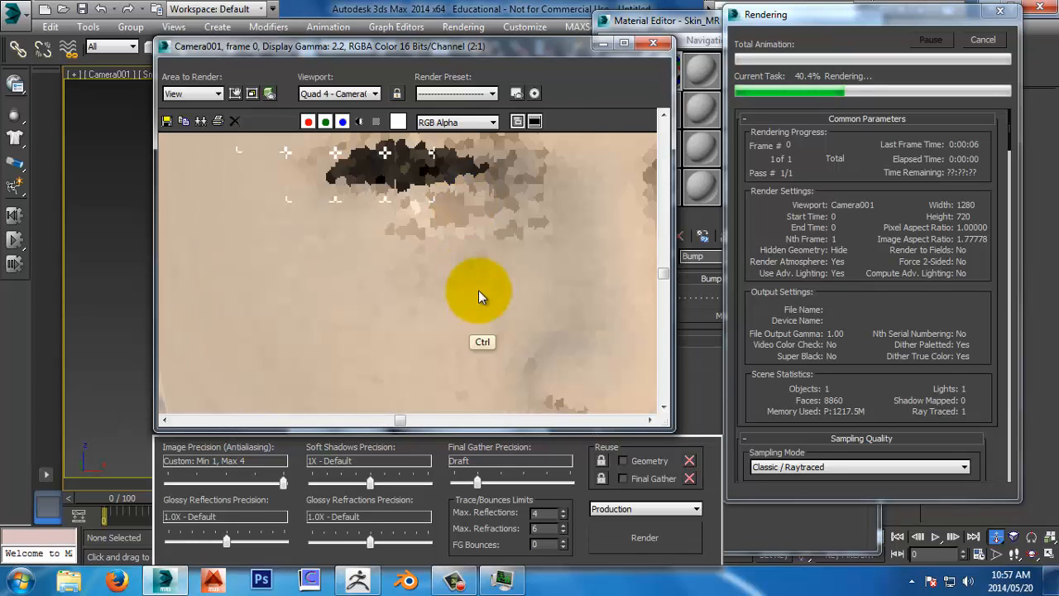
ctrl+middle_drag(478, 291, 502, 284)
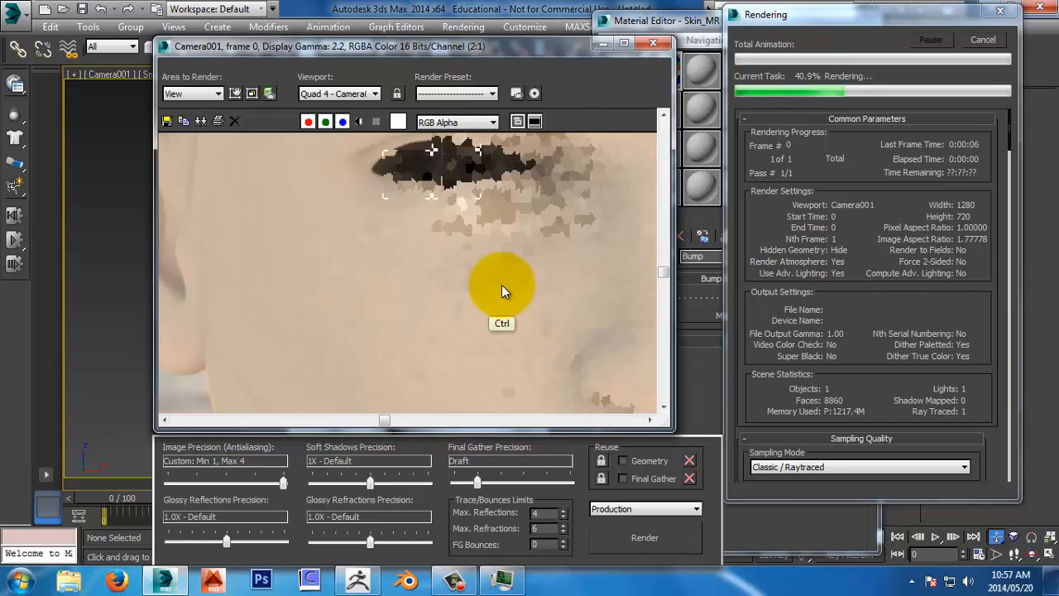
ctrl+right_click(502, 285)
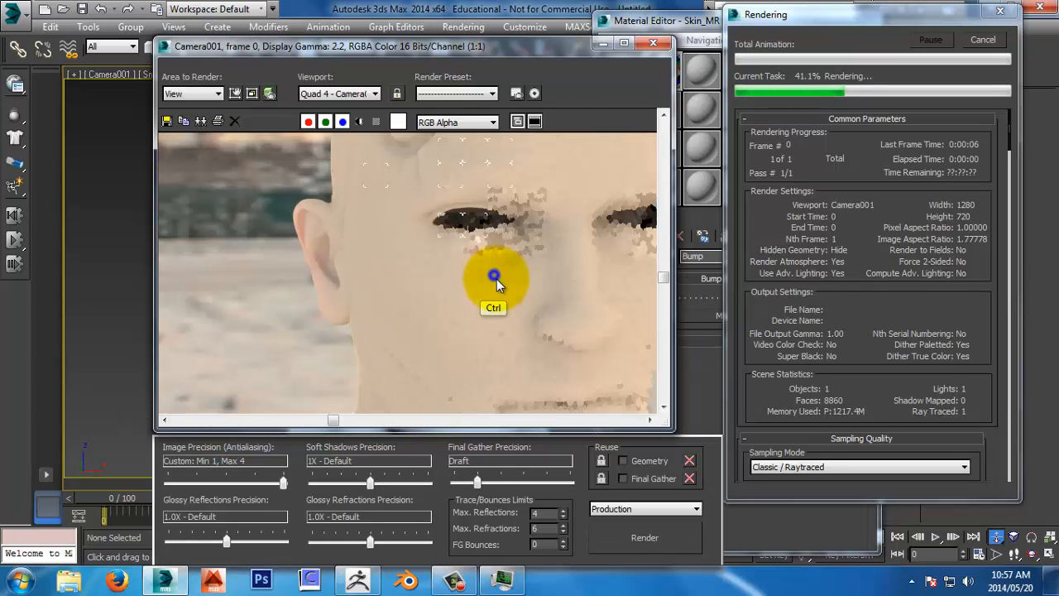
ctrl+right_click(461, 252)
ctrl+click(390, 198)
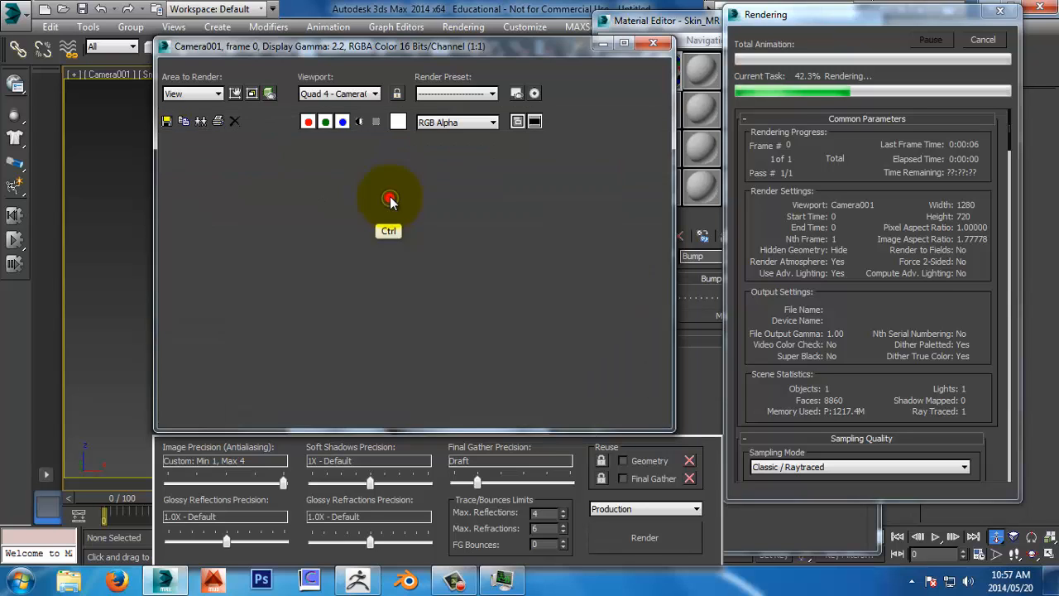
ctrl+click(389, 197)
ctrl+middle_drag(389, 197, 457, 323)
ctrl+right_click(449, 280)
ctrl+right_click(447, 282)
Step: Examine the sculpted detail at the temple and forehead in the render up close
ctrl+click(388, 216)
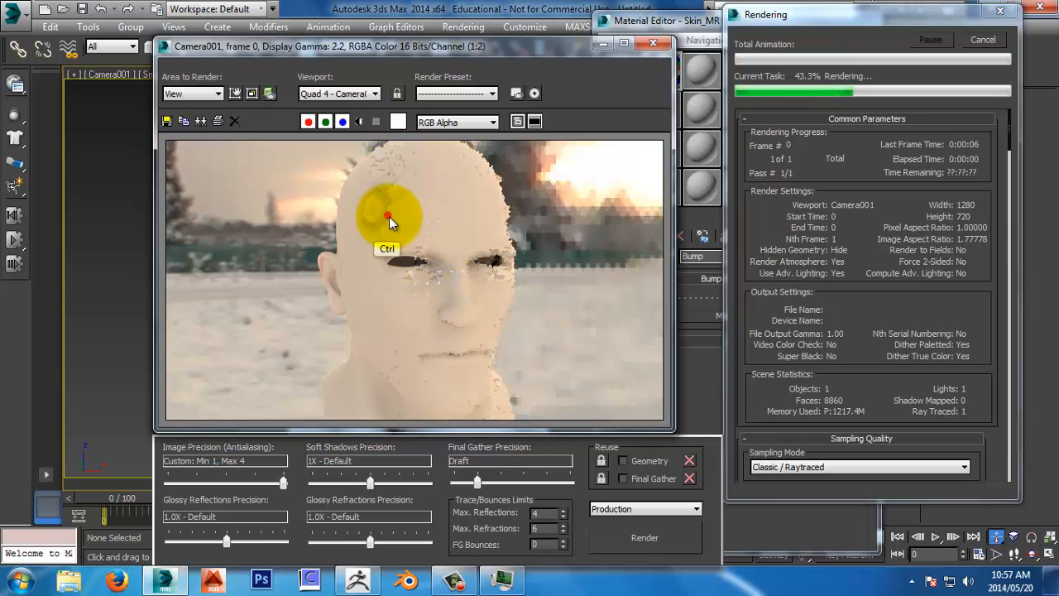
ctrl+click(389, 216)
ctrl+right_click(406, 305)
ctrl+right_click(405, 298)
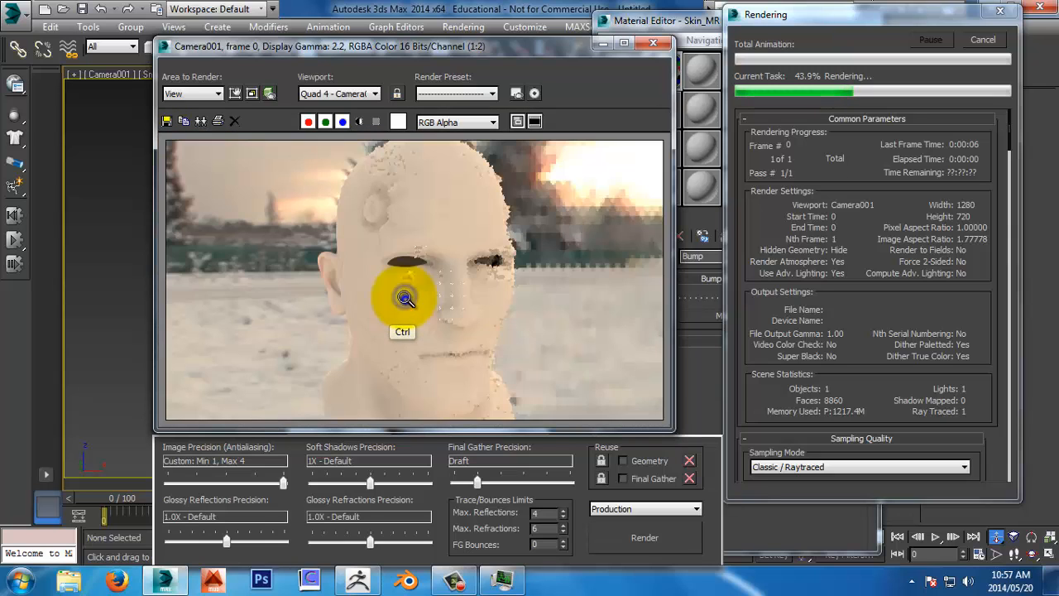
ctrl+click(381, 211)
ctrl+click(367, 203)
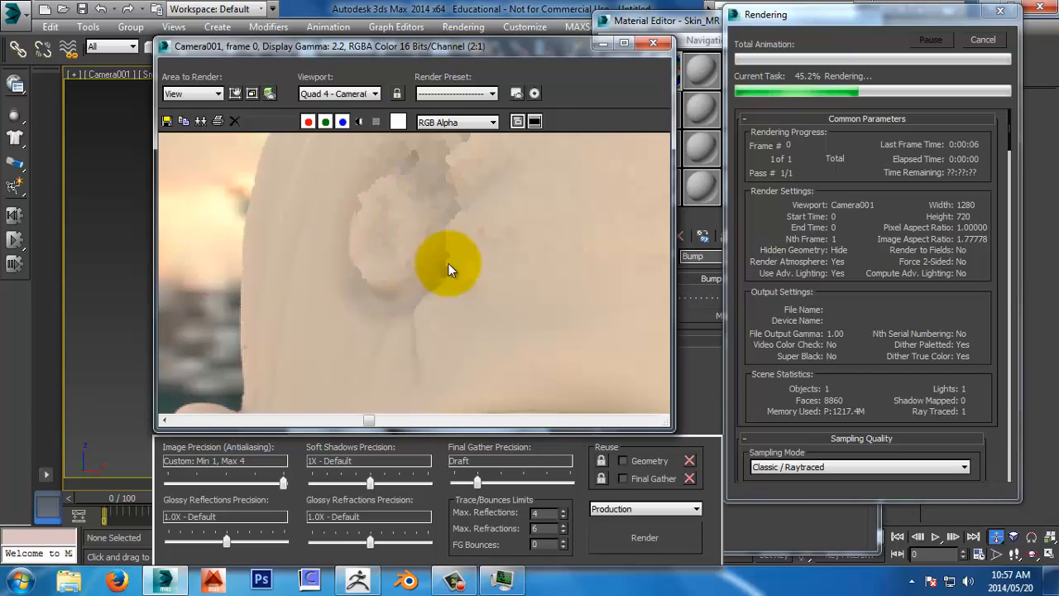
ctrl+right_click(439, 331)
ctrl+right_click(439, 283)
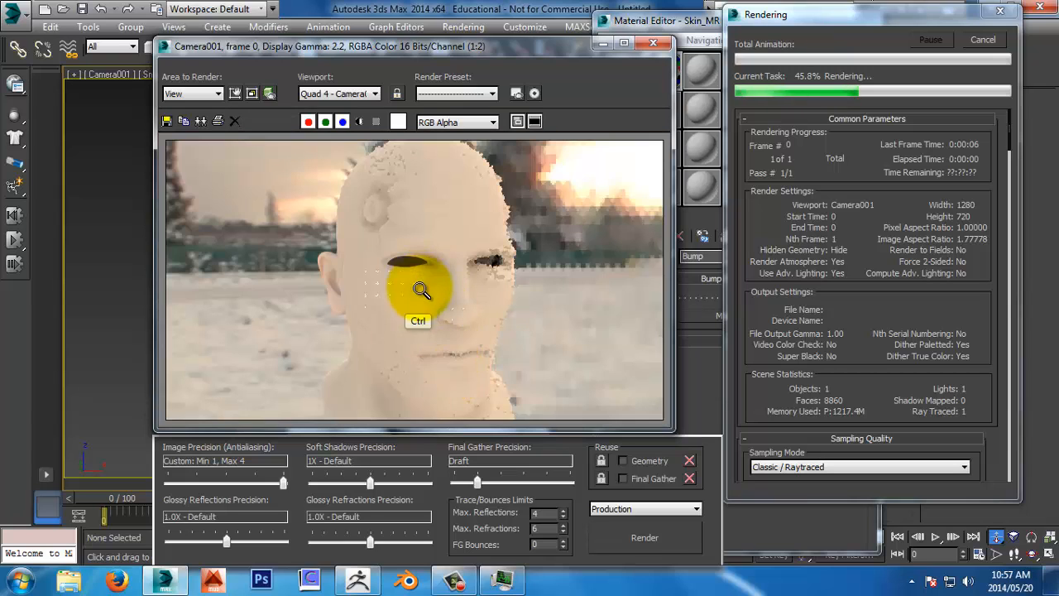
Step: Examine the cheek skin in the render up to 4:1 zoom, and cancel the render
ctrl+click(423, 289)
ctrl+right_click(423, 291)
ctrl+click(420, 291)
ctrl+click(420, 291)
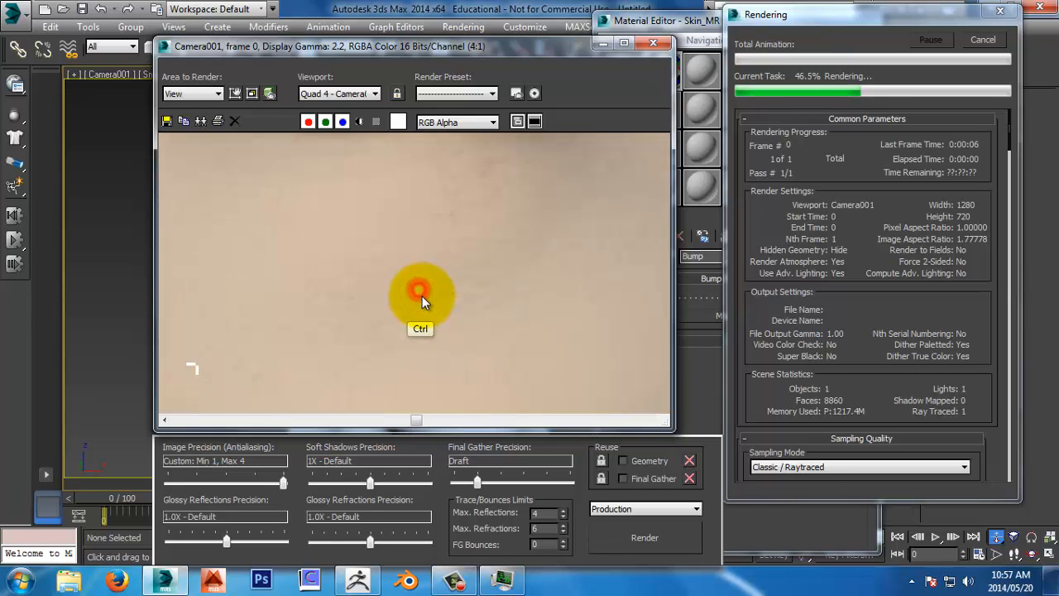
ctrl+right_click(426, 275)
ctrl+right_click(436, 265)
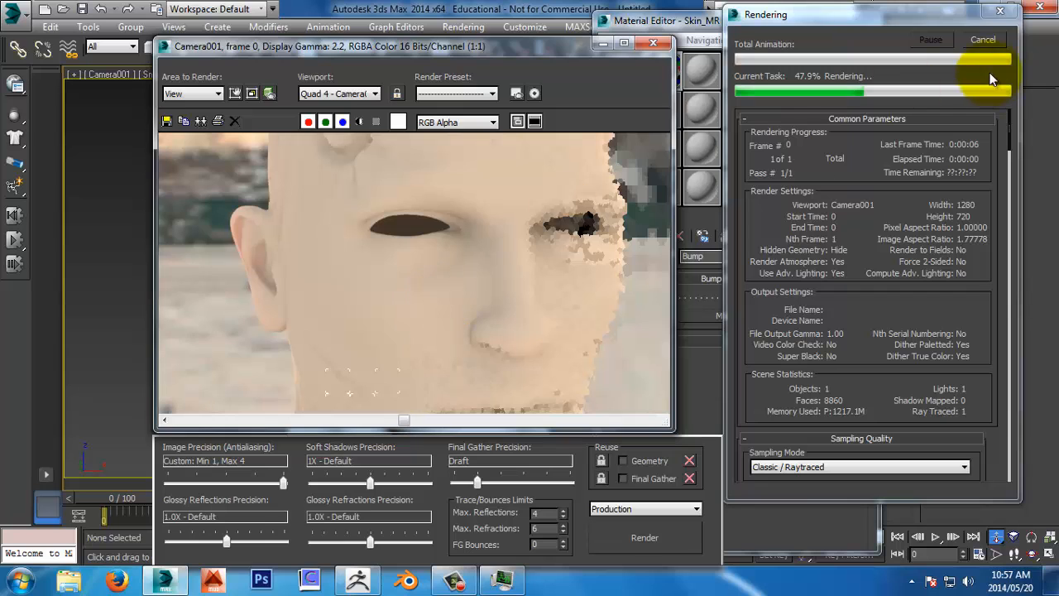
click(983, 40)
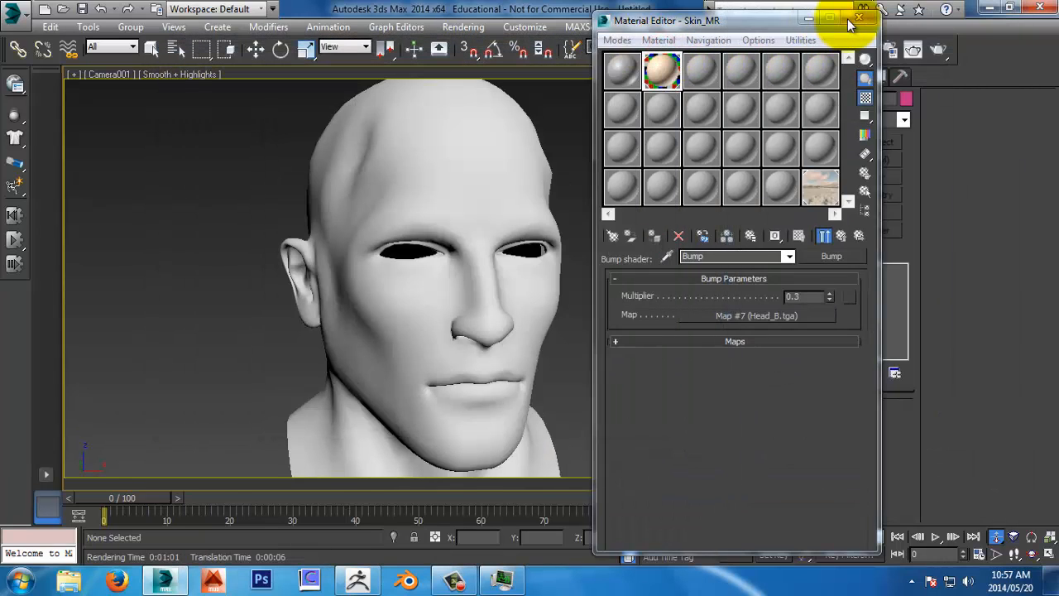
Step: Close the Material Editor and set the Sky001 skylight's multiplier to 0.2 from the Top view
click(857, 17)
key(t)
scroll(546, 303, up, 6)
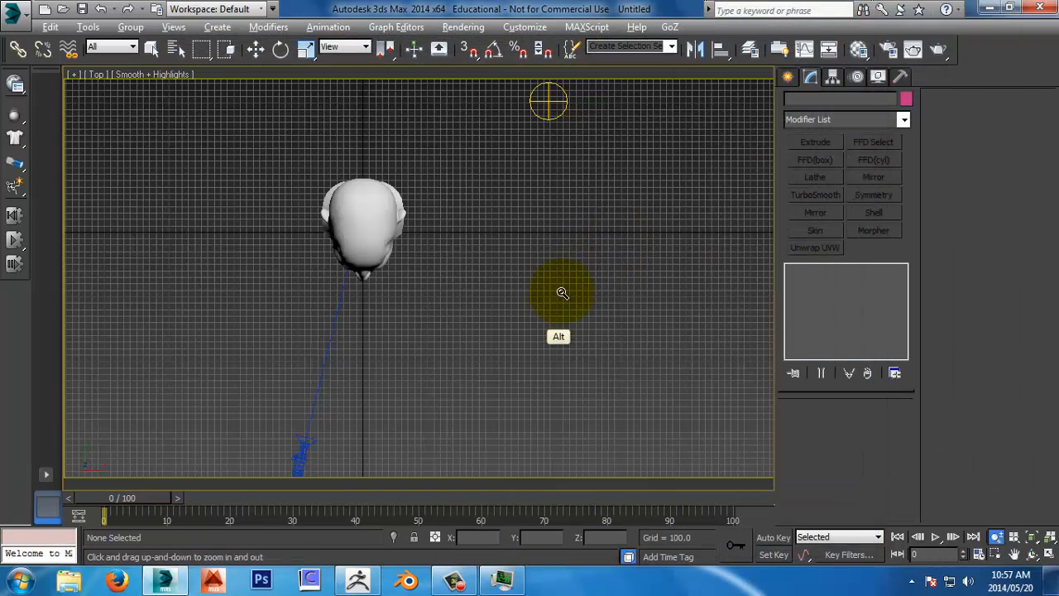
scroll(562, 285, down, 4)
click(562, 284)
click(561, 230)
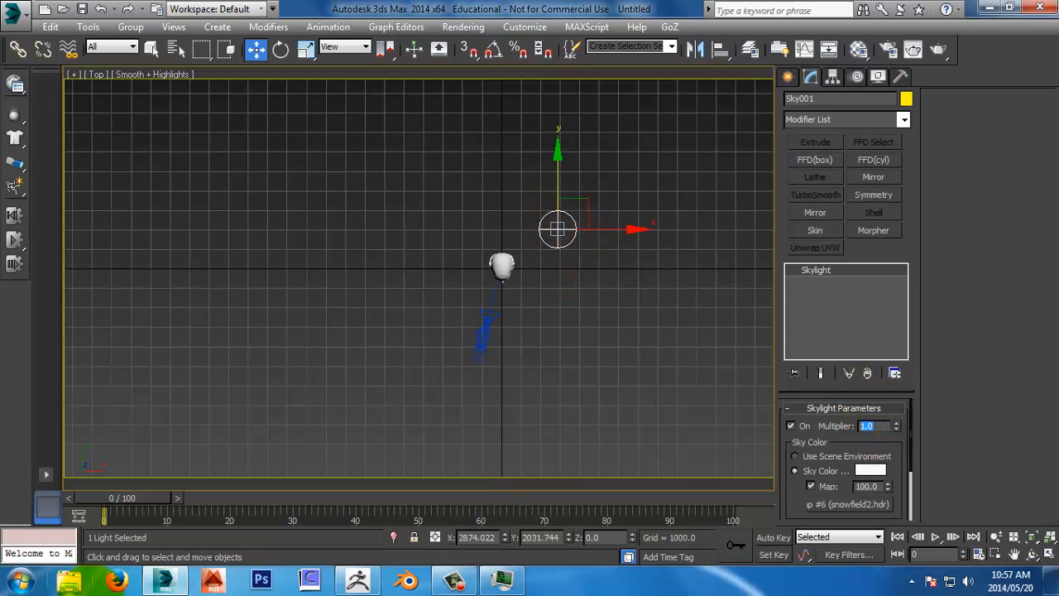
text(2)
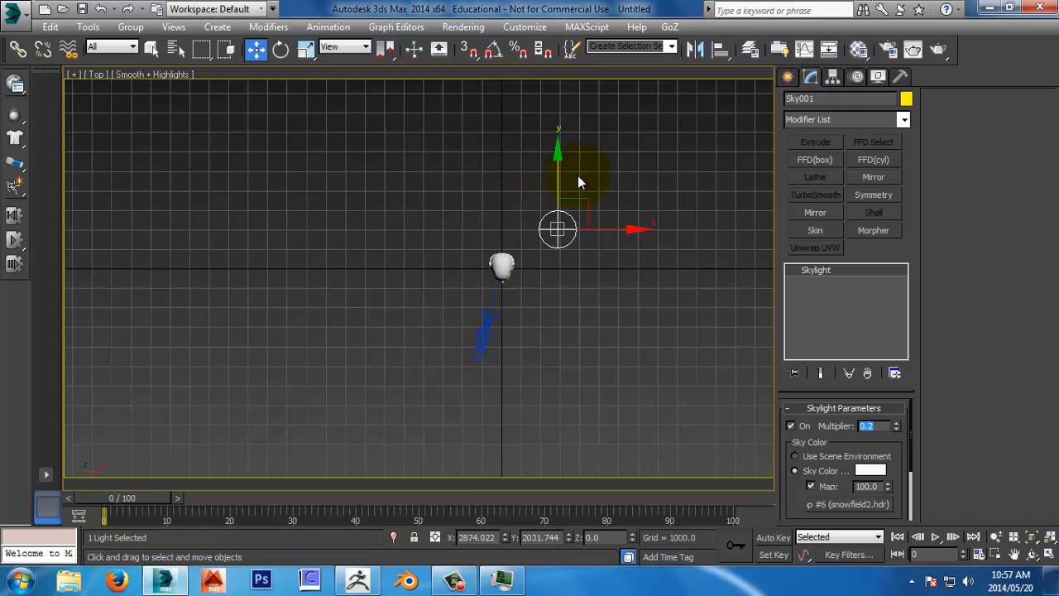
click(623, 159)
Step: Create an mr Area Spot light in the Top view, in front and to one side of the head, aimed at it
click(788, 76)
click(831, 101)
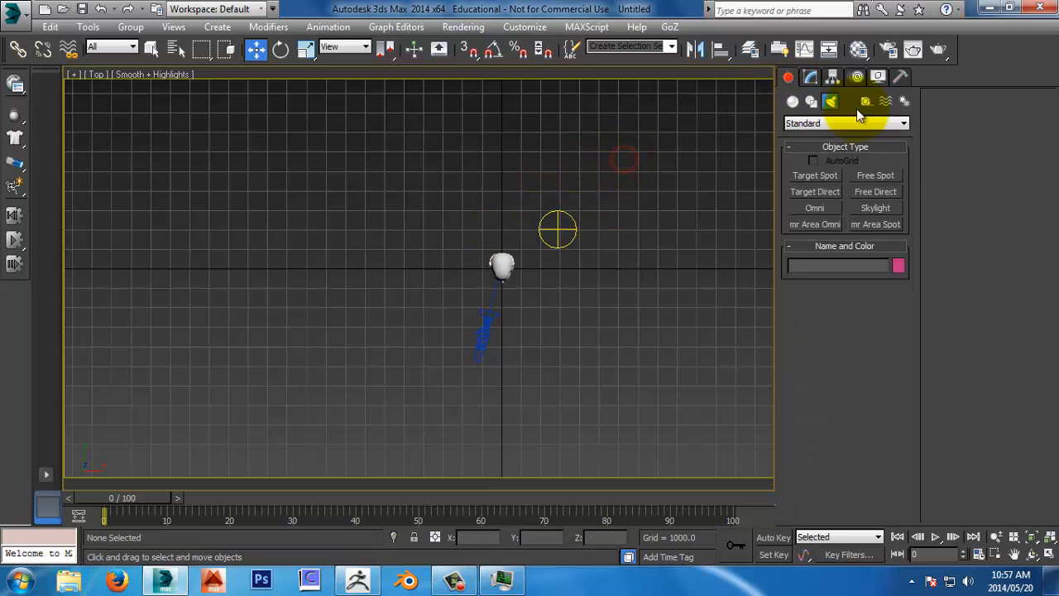
click(884, 221)
drag(590, 418, 501, 267)
Step: Raise the area spot light high above the head in the Front view, to a Z position of about 27255
key(d)
key(f)
middle_drag(580, 262, 579, 284)
key(w)
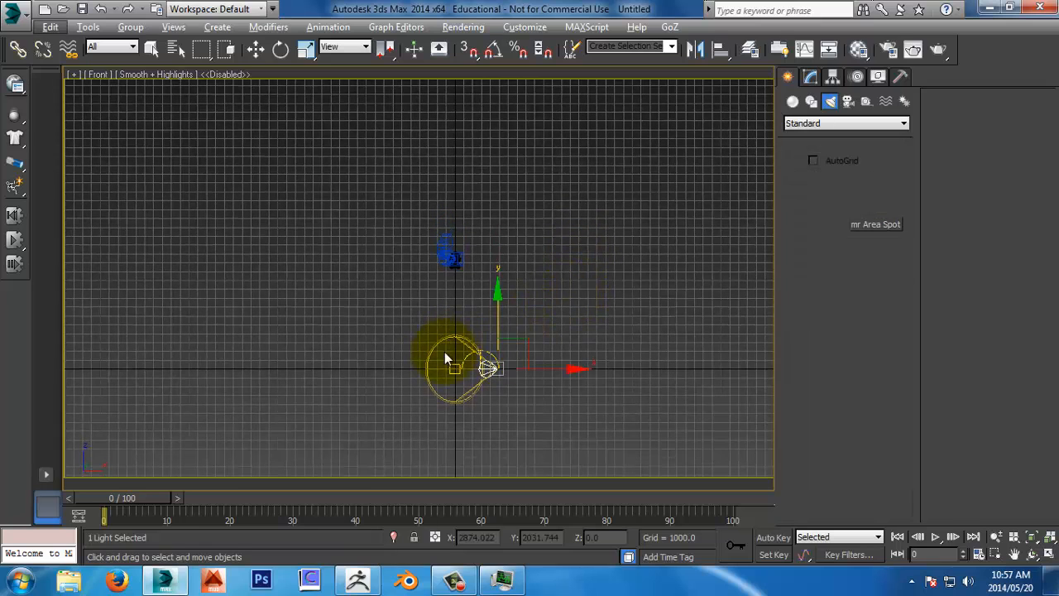
drag(490, 327, 472, 284)
drag(496, 217, 495, 83)
Step: Render the Camera001 view with the new area spot light and reposition the rendered frame window
key(c)
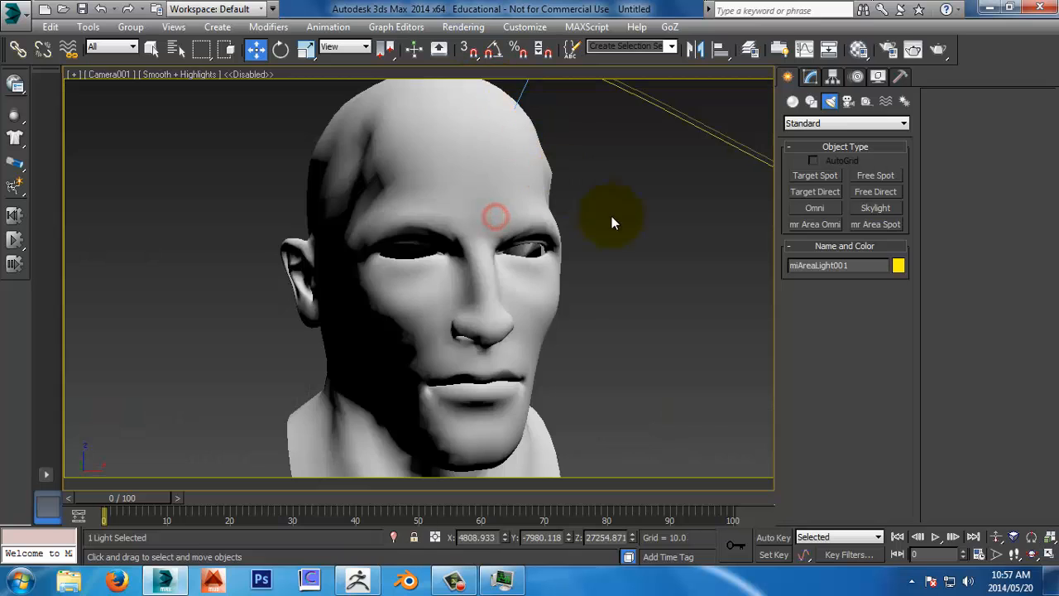
click(668, 241)
key(shift+q)
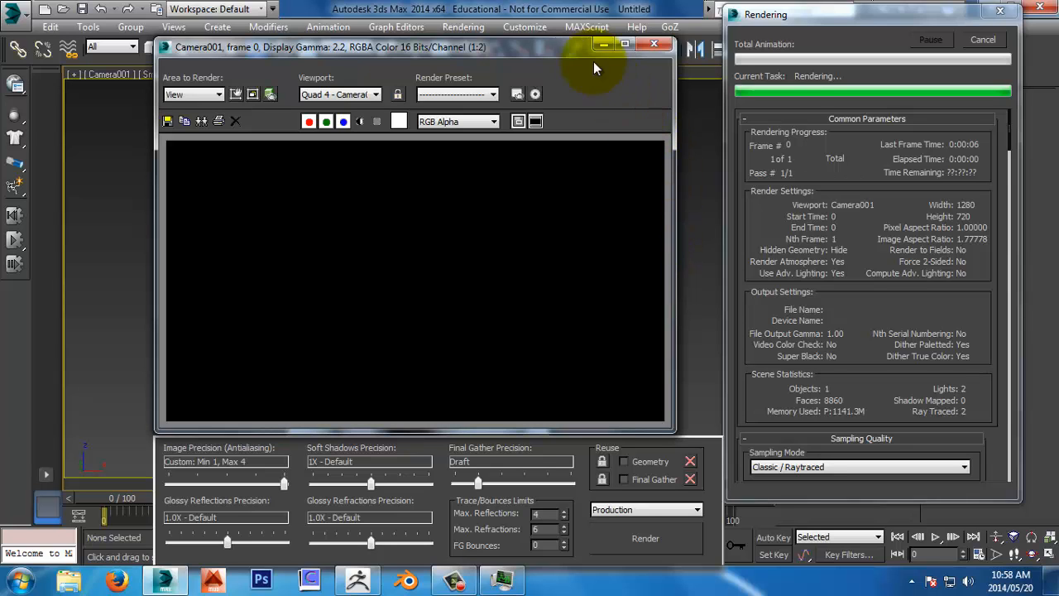
drag(580, 48, 618, 23)
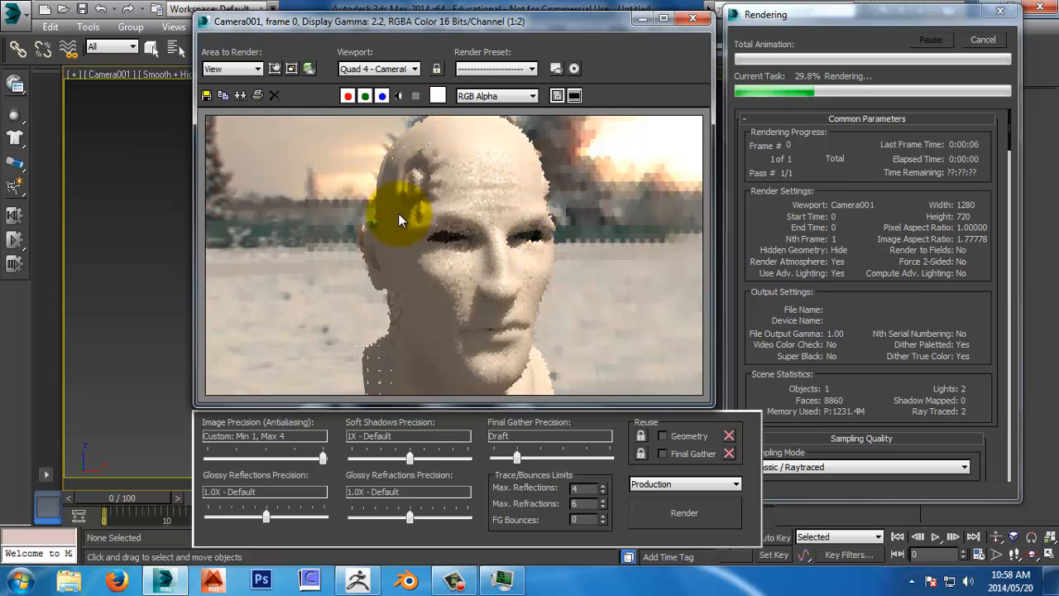
Step: Examine the ear and the shadowed side of the head up close in the in-progress Camera001 render
ctrl+click(365, 244)
ctrl+click(365, 244)
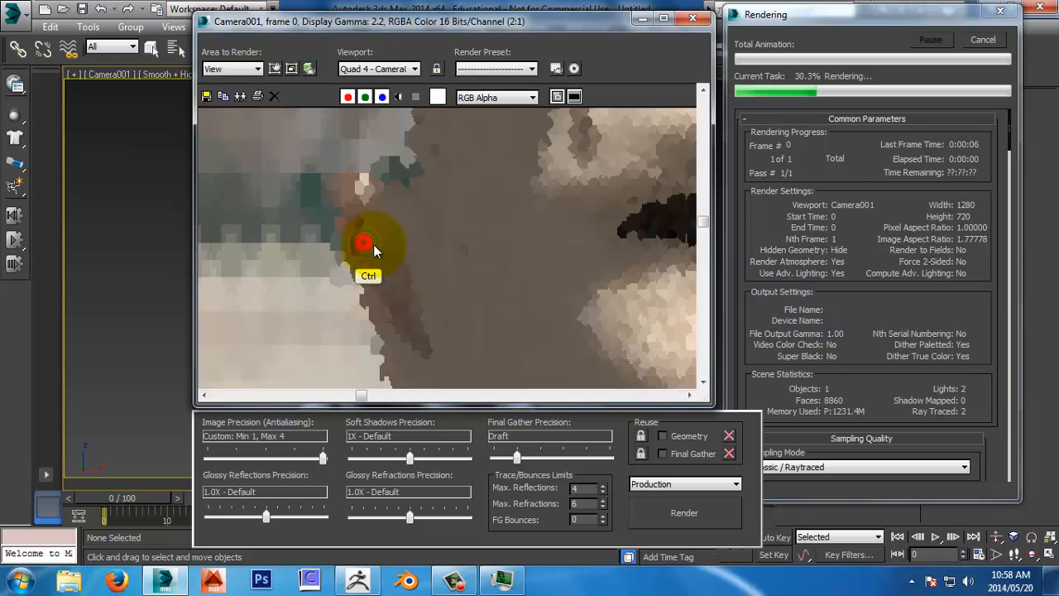
ctrl+right_click(422, 232)
ctrl+right_click(424, 234)
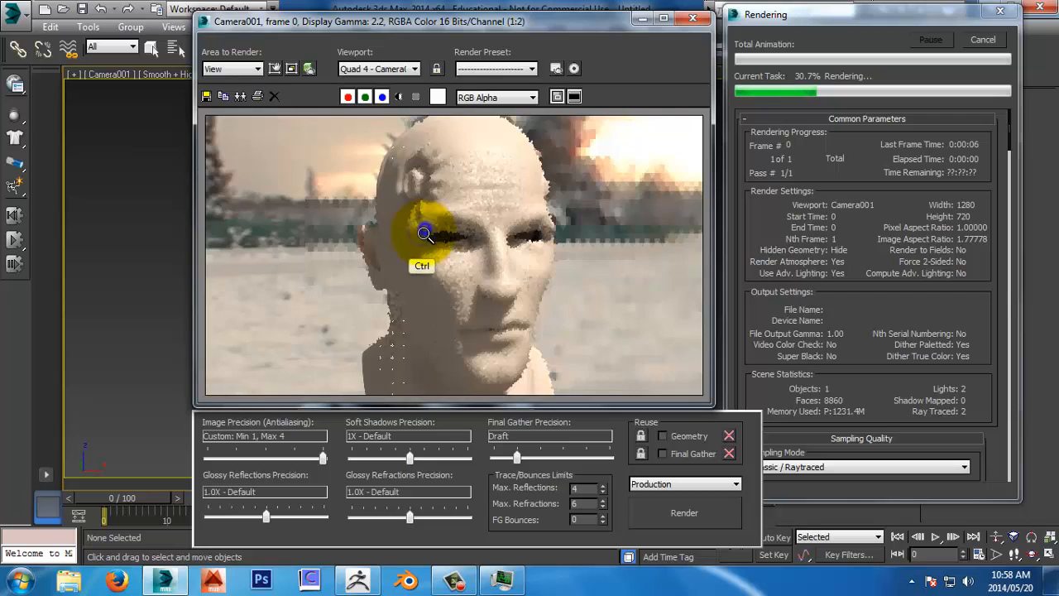
ctrl+click(371, 238)
ctrl+click(367, 246)
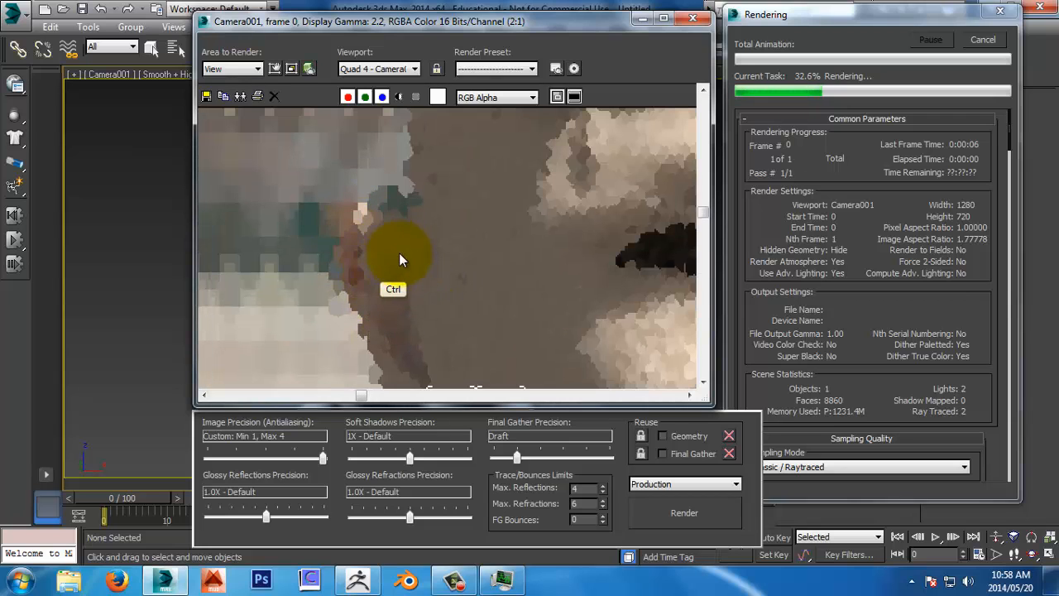
ctrl+right_click(414, 235)
ctrl+middle_drag(484, 188, 478, 259)
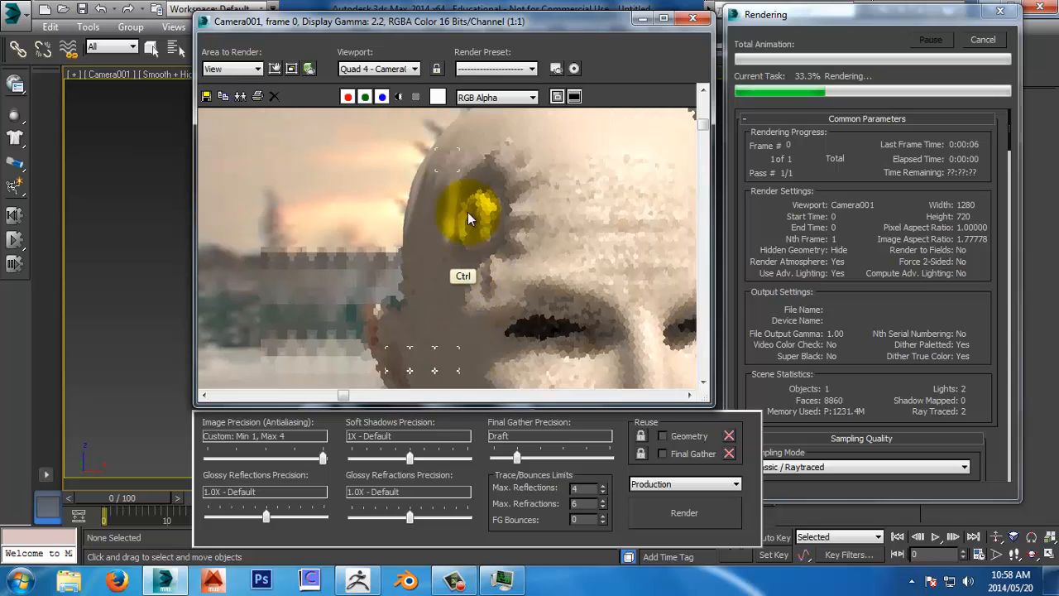
Step: Inspect the temple shading and the skin around the ear for light scattering in the Camera001 render
ctrl+click(467, 199)
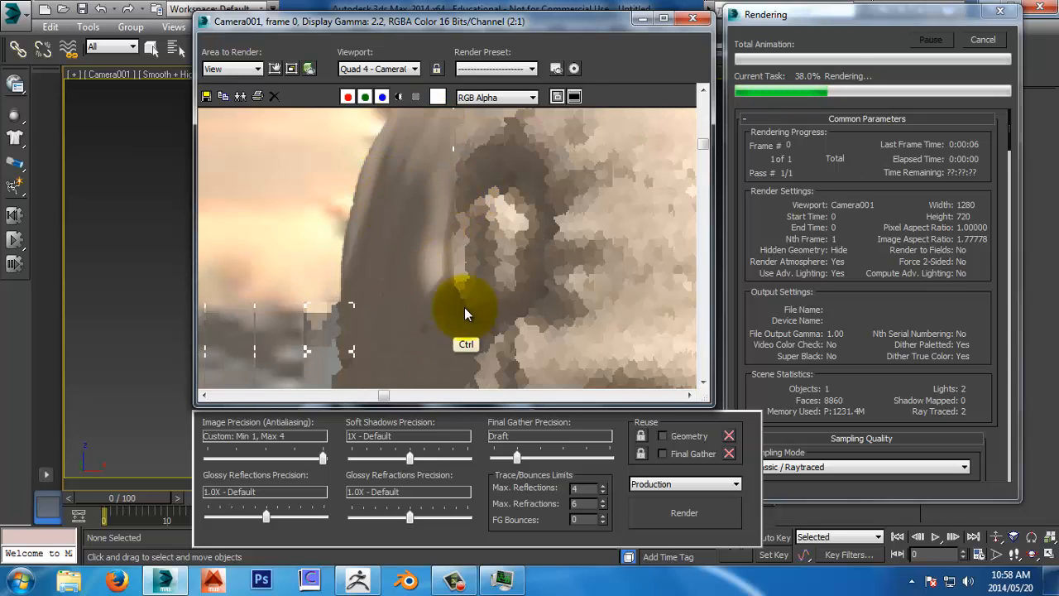
ctrl+middle_drag(464, 308, 459, 157)
ctrl+right_click(400, 281)
ctrl+click(420, 231)
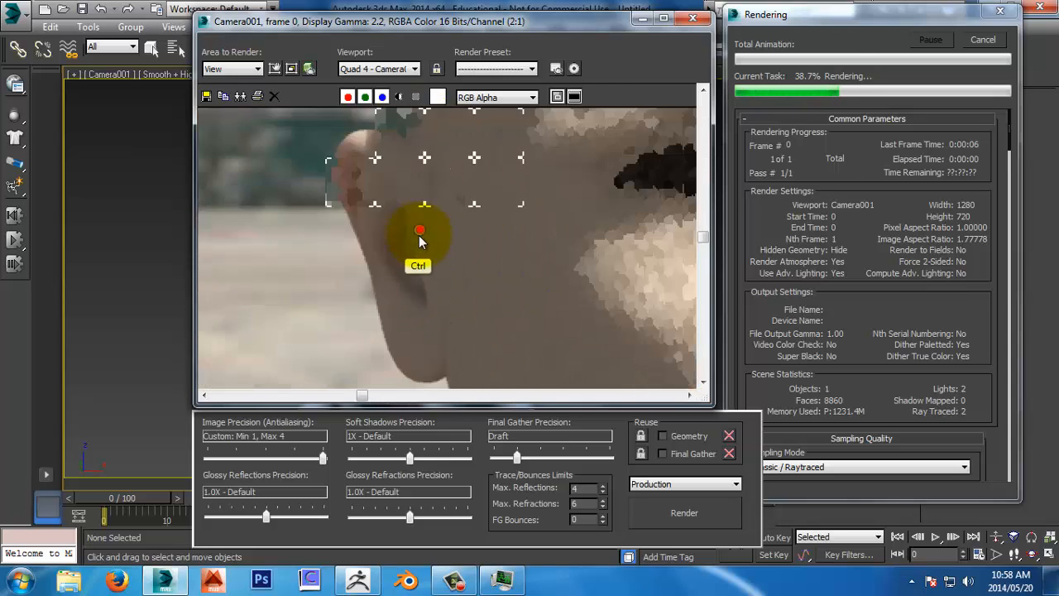
ctrl+middle_drag(420, 233, 424, 252)
ctrl+right_click(427, 258)
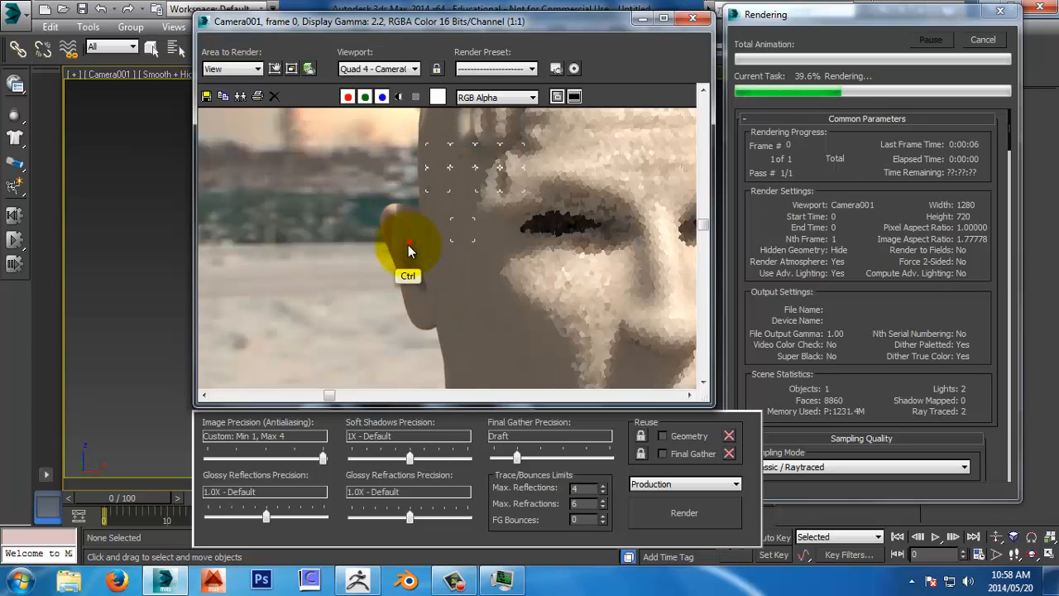
ctrl+click(409, 241)
ctrl+right_click(406, 259)
ctrl+right_click(443, 292)
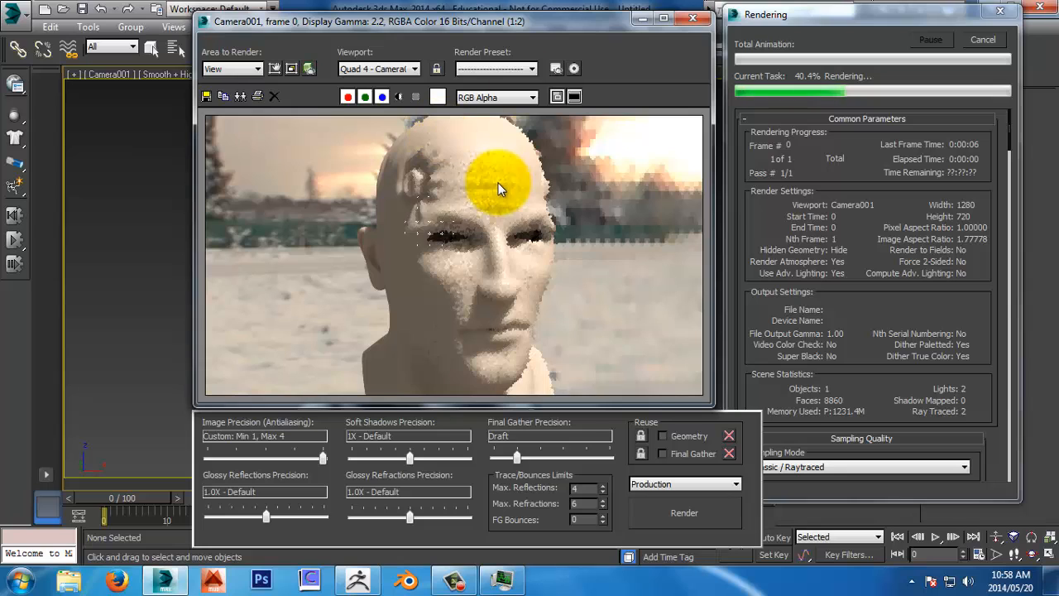
Step: Maximize the rendered frame window and examine the bump detail on the brow and lower forehead
ctrl+click(437, 227)
scroll(464, 252, up, 3)
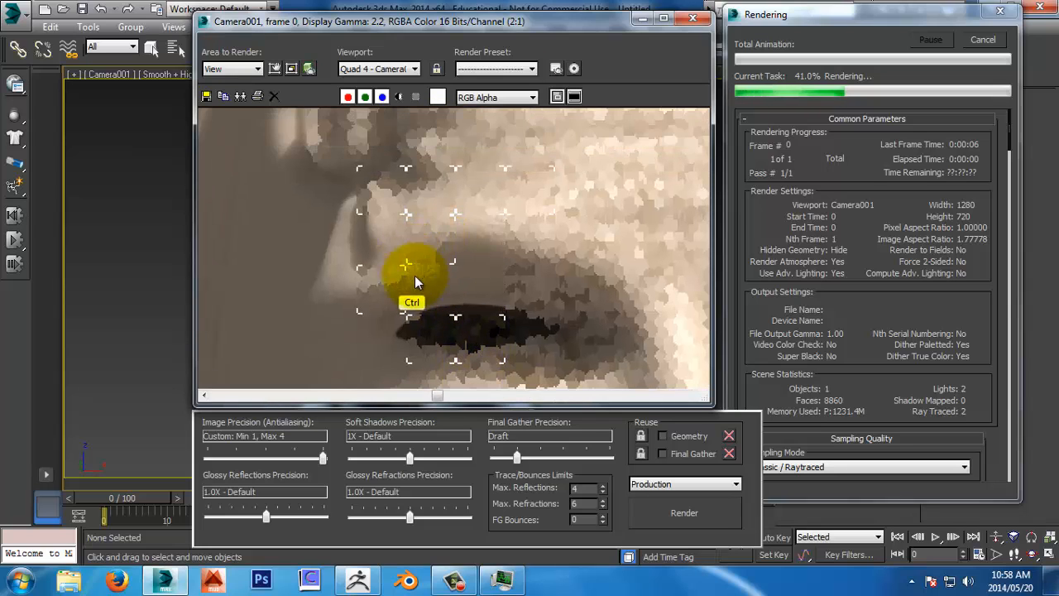
ctrl+click(435, 224)
scroll(447, 207, up, 3)
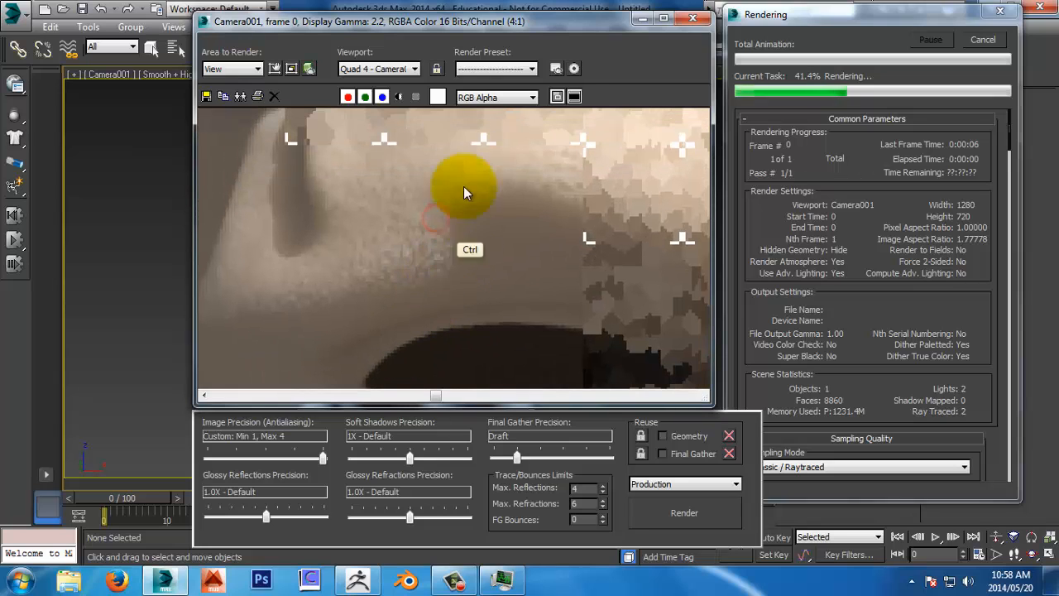
scroll(426, 315, up, 3)
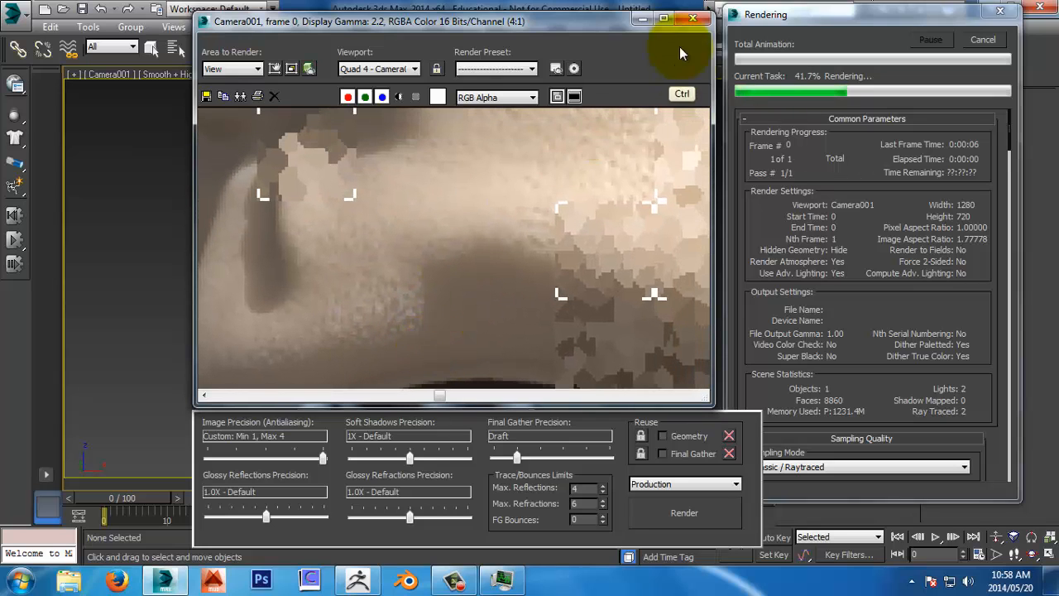
click(664, 17)
ctrl+right_click(413, 273)
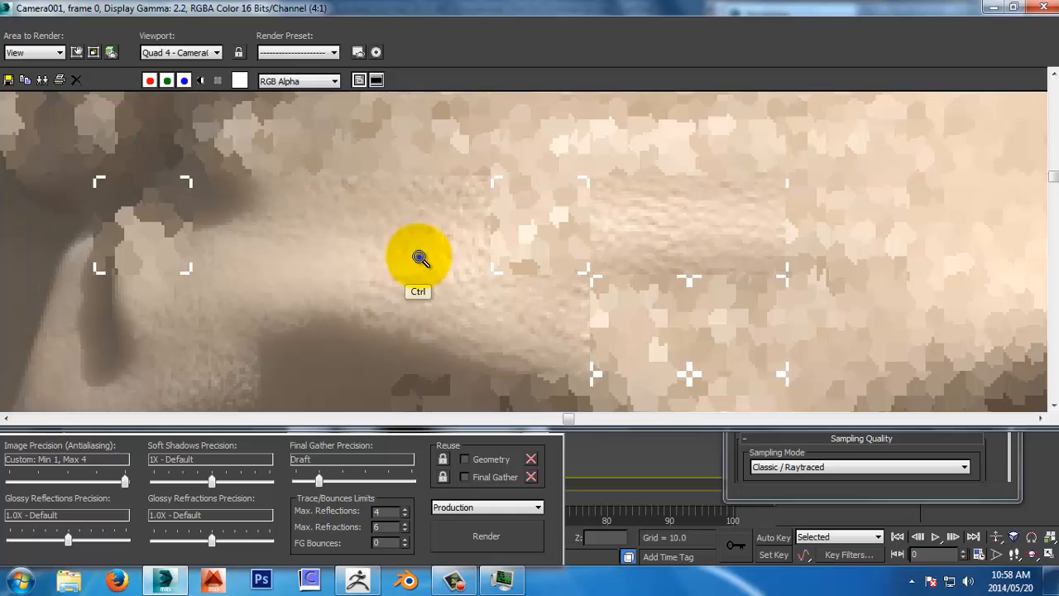
ctrl+right_click(419, 257)
ctrl+click(529, 252)
ctrl+right_click(539, 213)
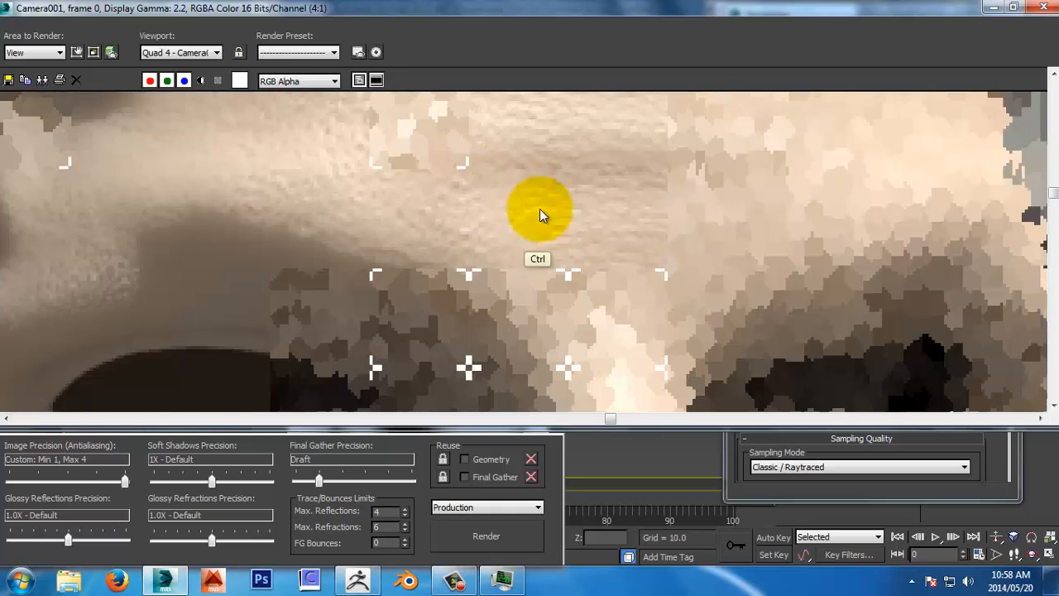
scroll(542, 236, down, 3)
scroll(555, 231, down, 4)
scroll(565, 199, up, 2)
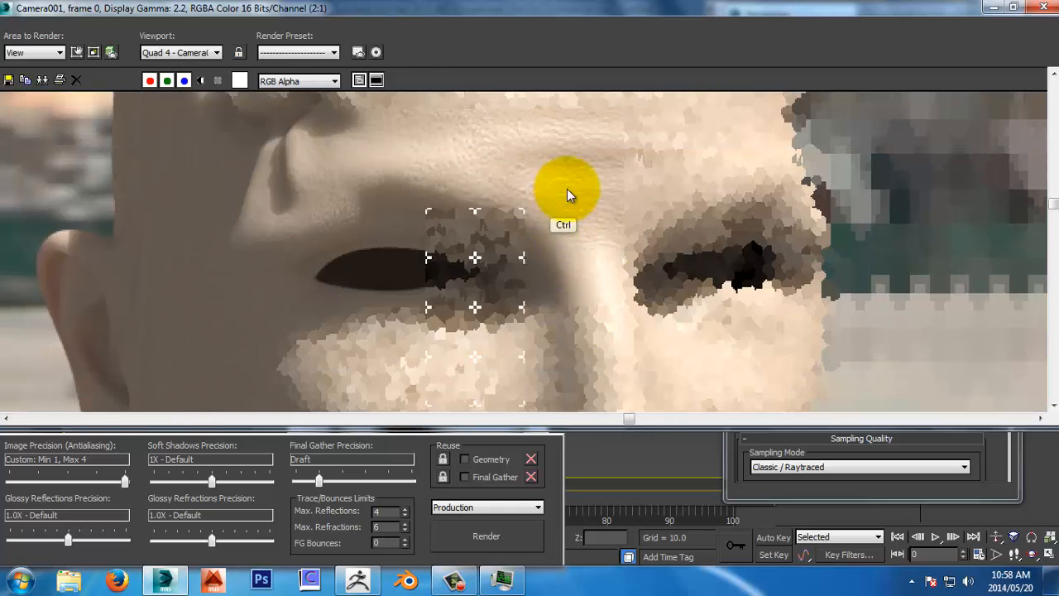
Step: Inspect the skin bump and shadow transitions from the brow around the eye socket to the cheek and nose
ctrl+right_click(566, 191)
ctrl+click(484, 189)
ctrl+click(476, 170)
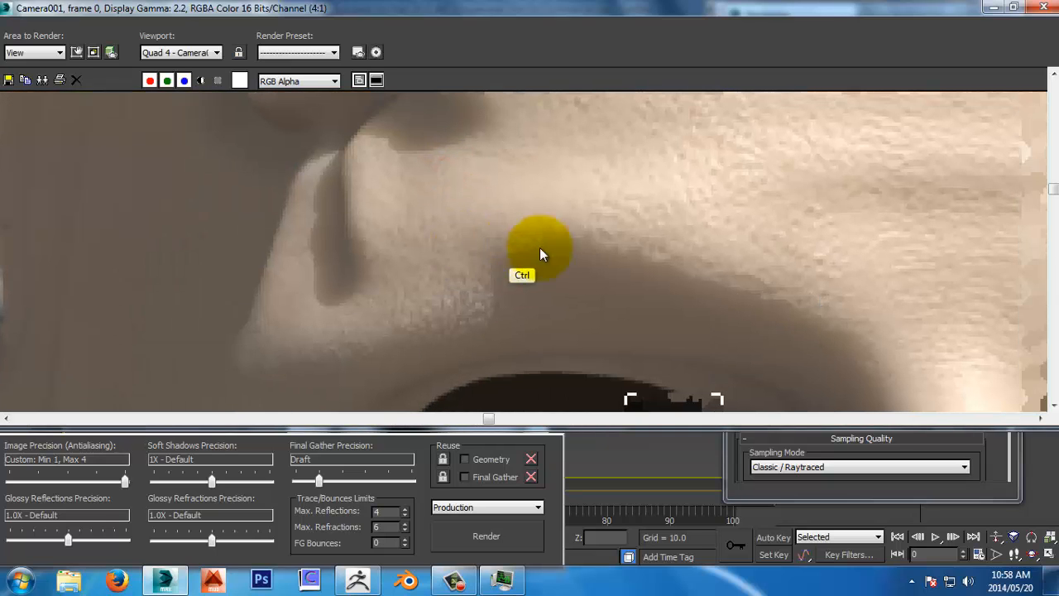
scroll(598, 281, down, 2)
ctrl+right_click(566, 279)
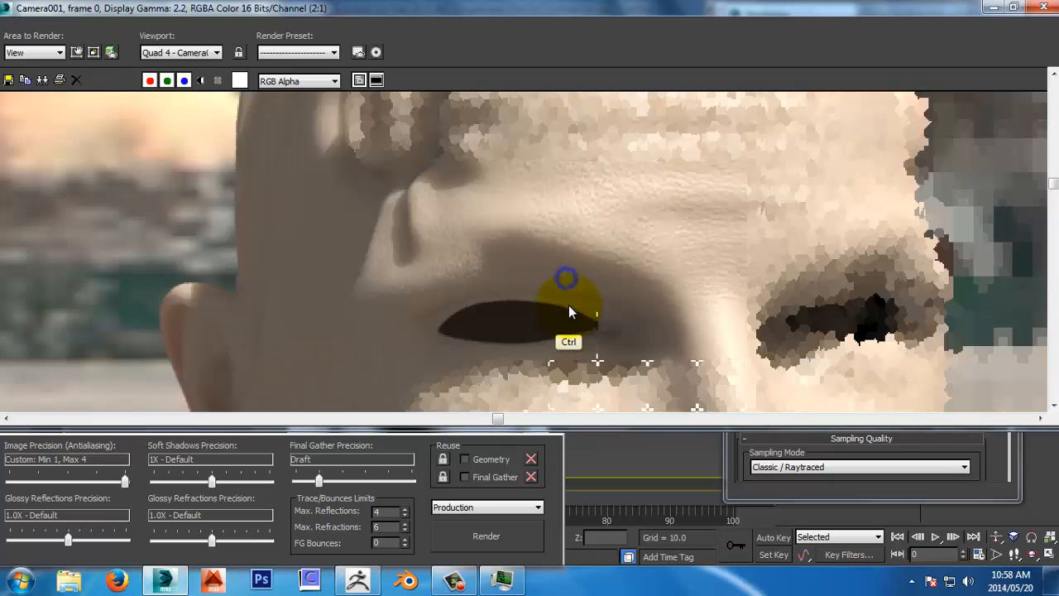
middle_drag(564, 288, 599, 280)
ctrl+middle_drag(512, 233, 512, 303)
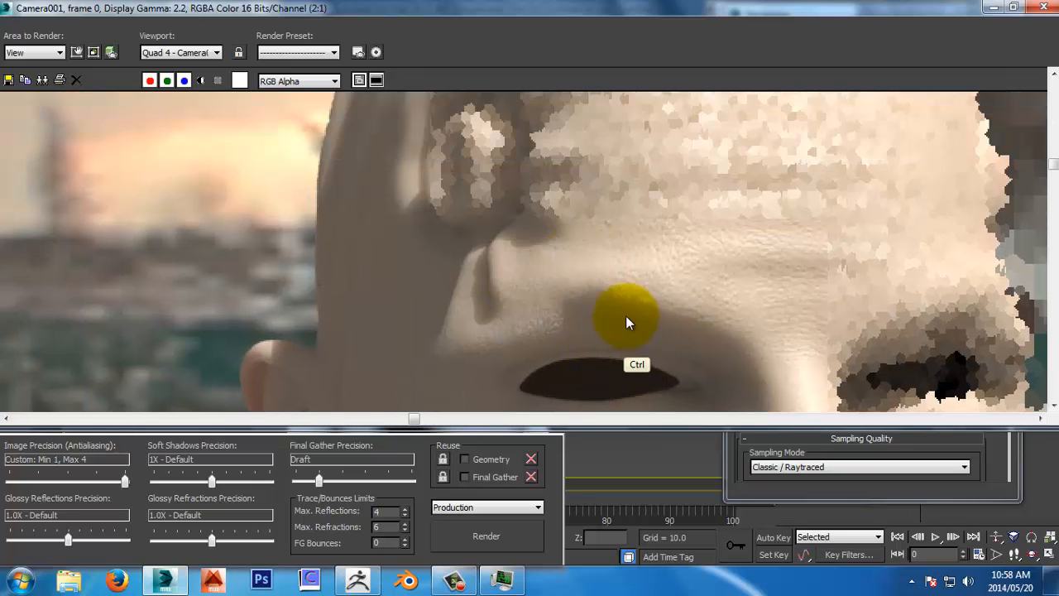
ctrl+middle_drag(649, 374, 548, 279)
ctrl+right_click(548, 279)
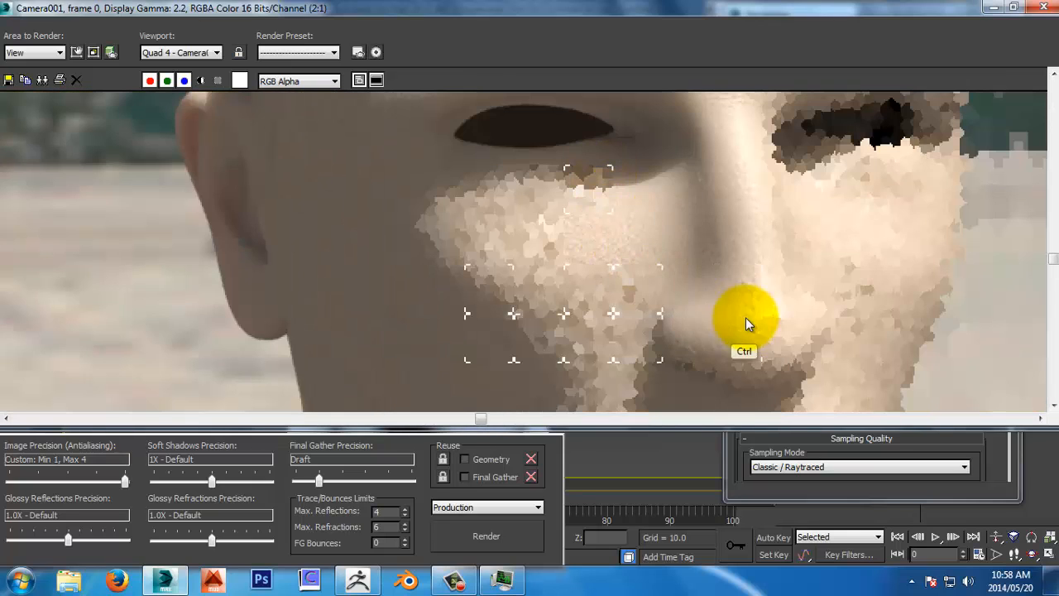
ctrl+click(708, 229)
ctrl+middle_drag(675, 229, 672, 255)
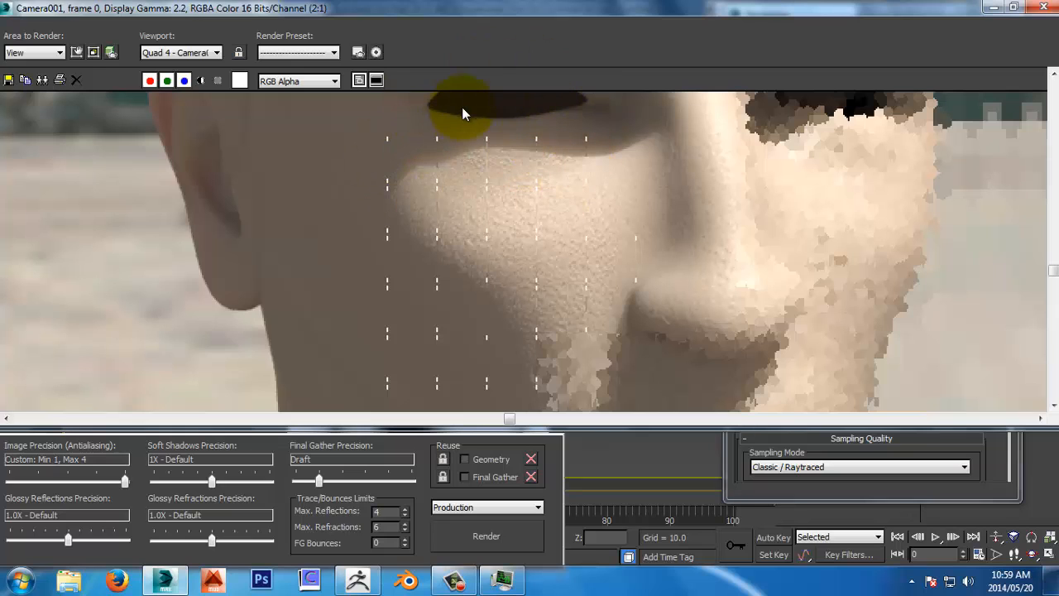
Step: Sample the rendered skin colour at several points on the lit cheek below the eye
click(499, 240)
right_click(494, 203)
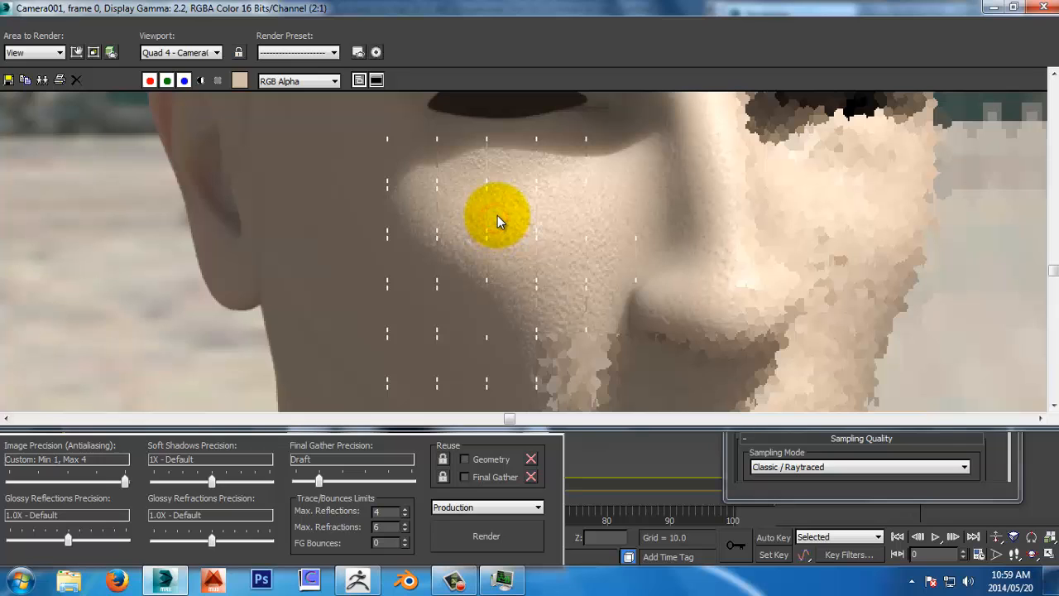
click(514, 242)
right_click(547, 221)
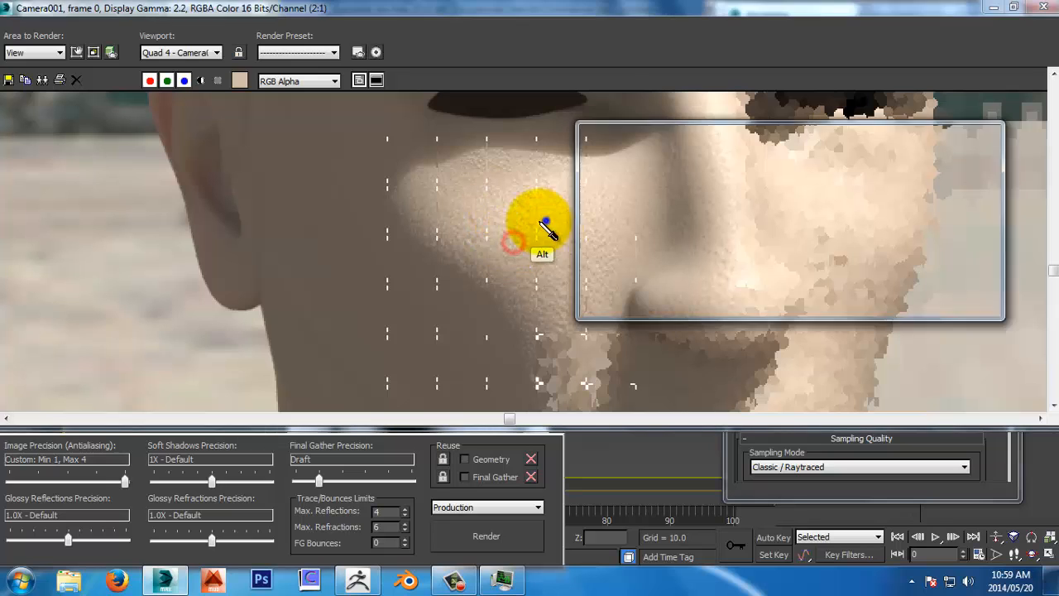
alt+middle_drag(511, 237, 490, 204)
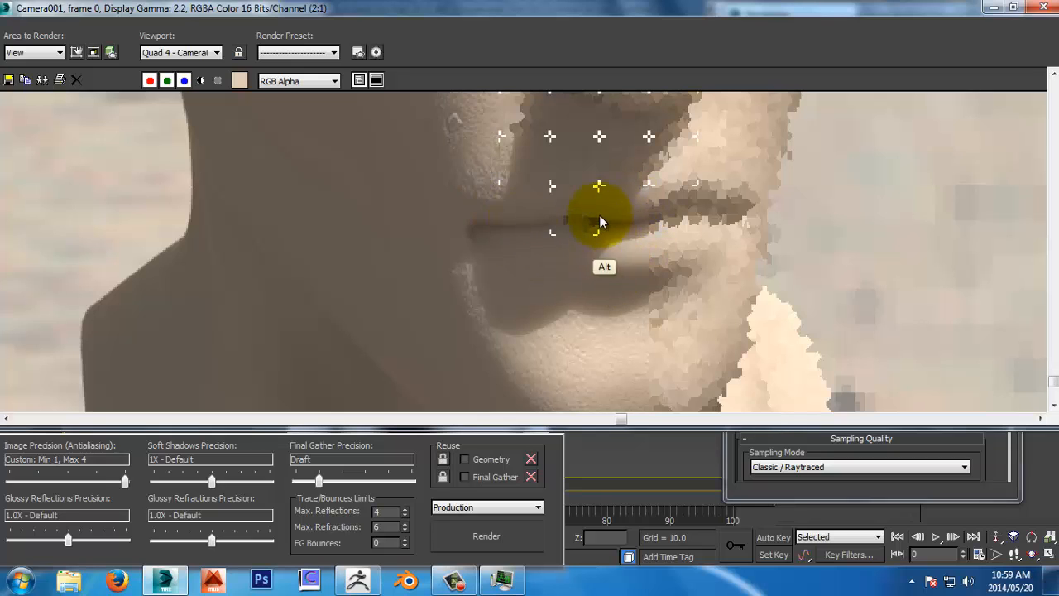
Step: Review the rendered skin texture across the mouth, chin, eye, nose and cheek at 2:1 magnification
alt+middle_drag(607, 248, 573, 289)
alt+middle_drag(409, 158, 462, 275)
alt+middle_drag(527, 213, 522, 289)
alt+middle_drag(505, 234, 510, 297)
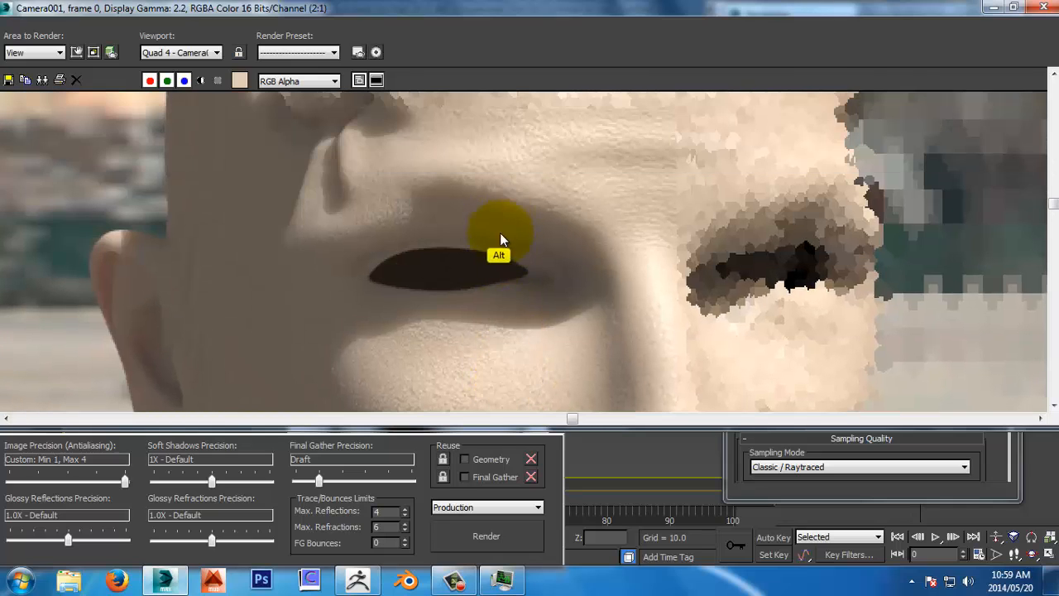
alt+middle_drag(500, 232, 420, 192)
alt+middle_drag(492, 320, 485, 272)
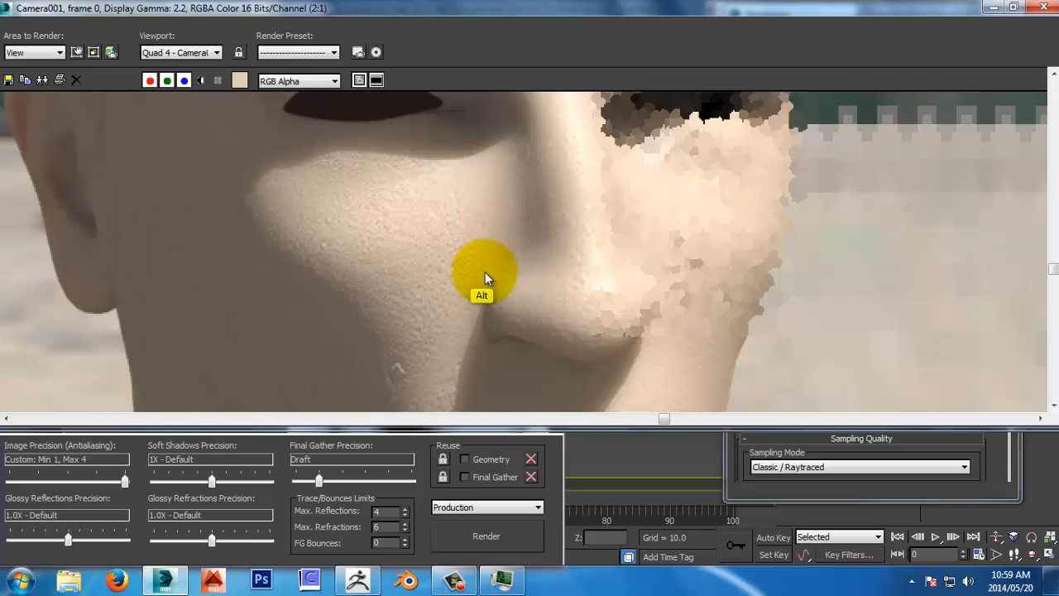
alt+middle_drag(498, 219, 464, 184)
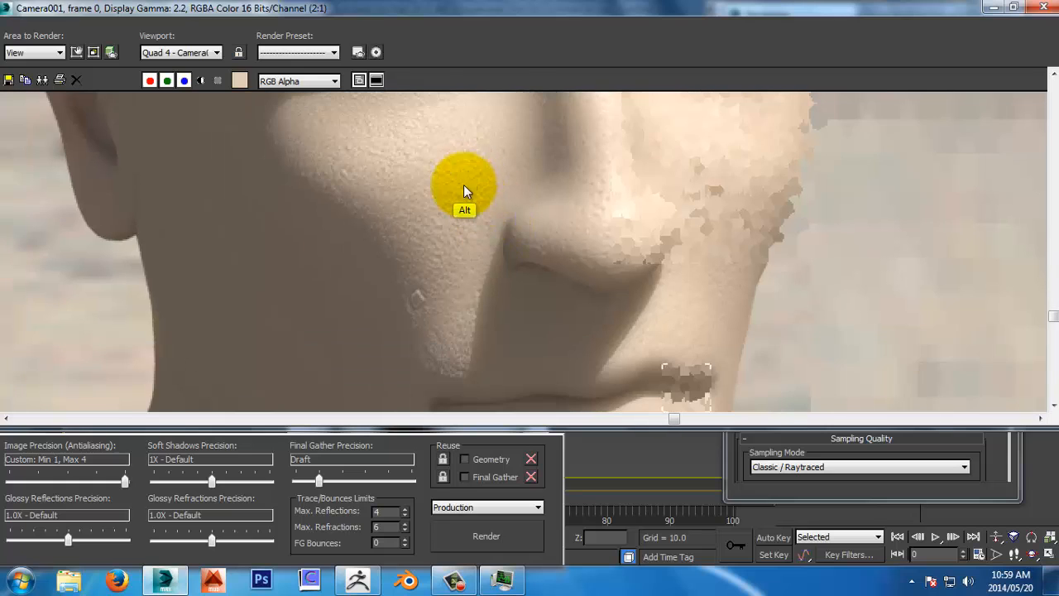
alt+middle_drag(473, 246, 488, 366)
Step: Compare the whole rendered head with close-ups of the cheek and the temple
ctrl+right_click(508, 221)
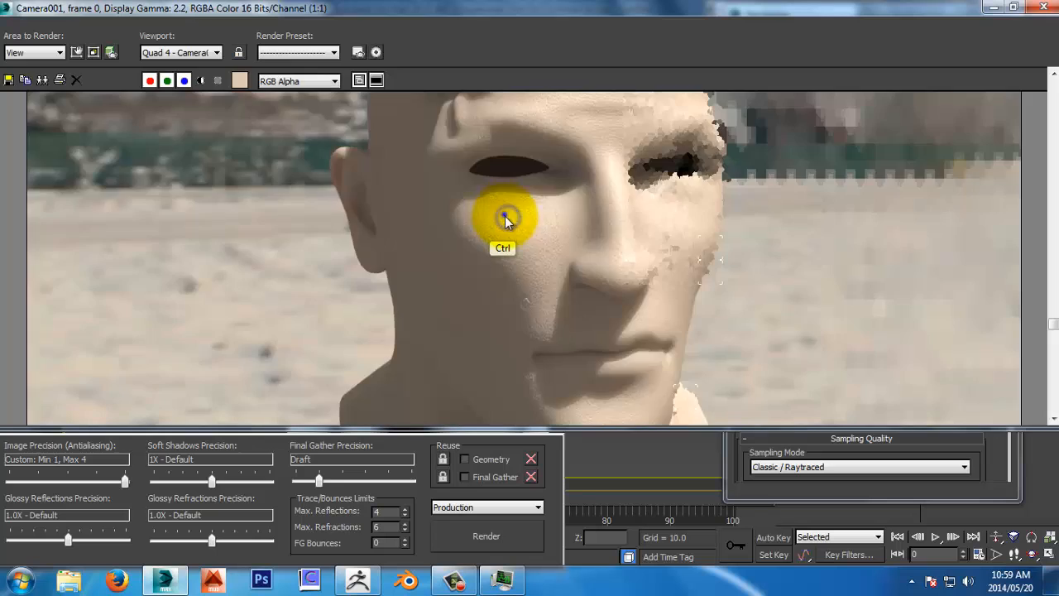
ctrl+right_click(505, 216)
ctrl+click(529, 284)
ctrl+click(531, 278)
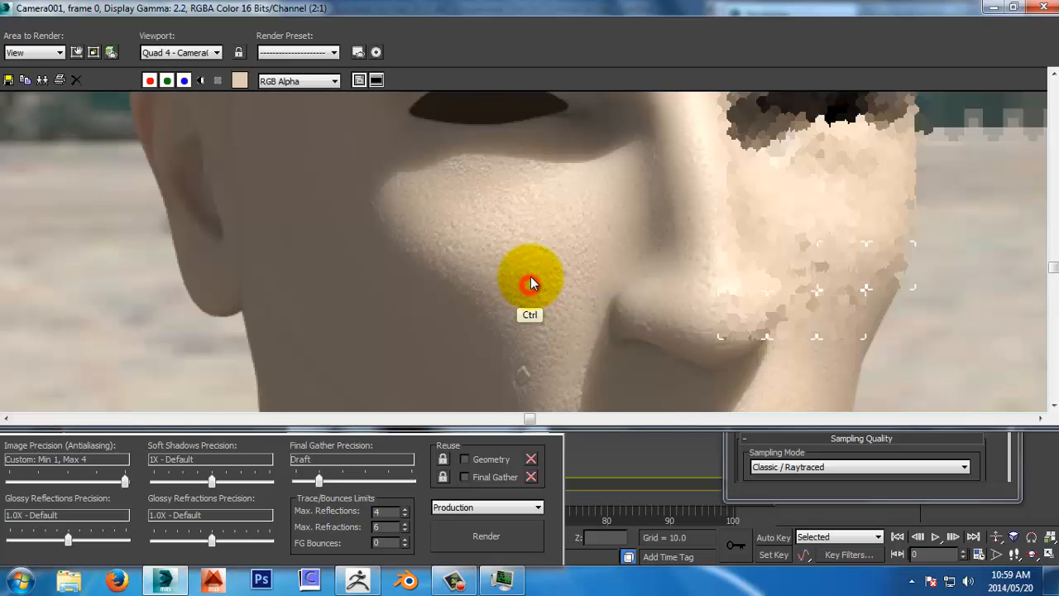
ctrl+right_click(526, 251)
ctrl+right_click(526, 250)
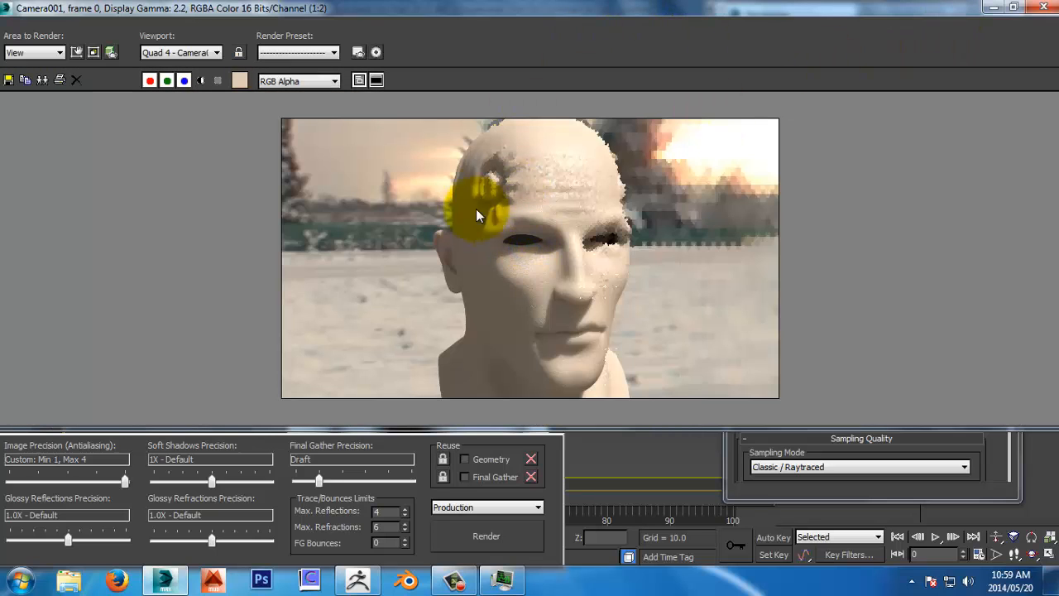
ctrl+click(494, 182)
ctrl+click(492, 179)
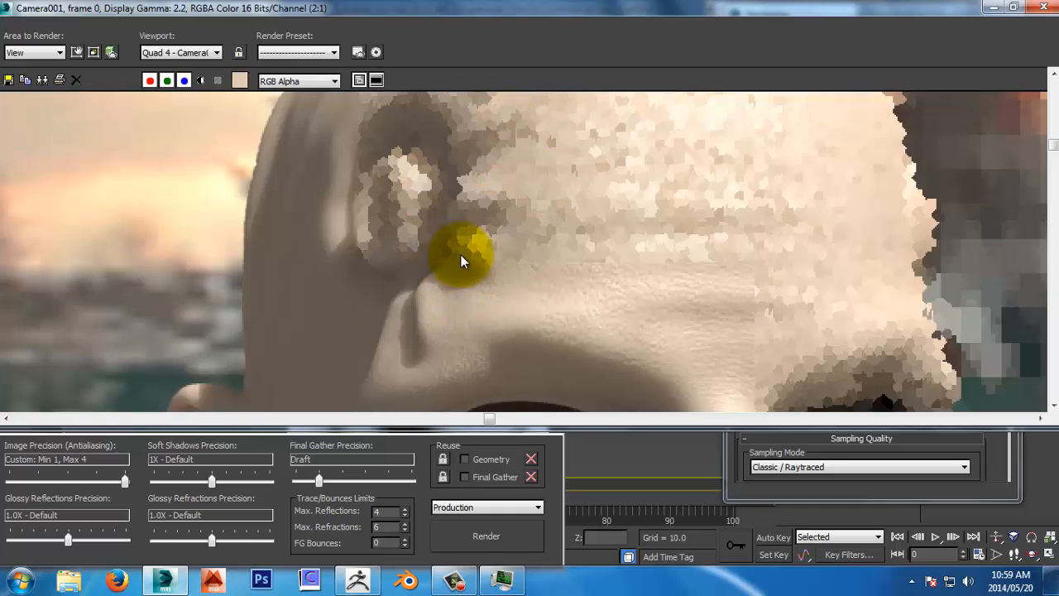
Step: Sample the rendered skin colour near the brow and check the finished nose, lips and cheek areas for bump detail
alt+right_click(591, 329)
alt+click(585, 293)
alt+right_click(601, 309)
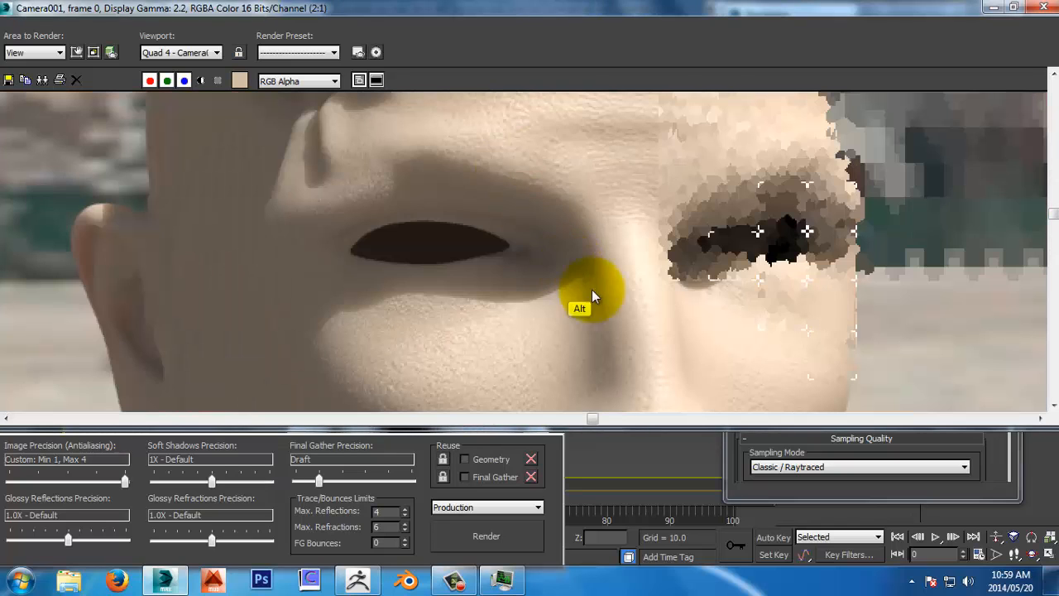
alt+middle_drag(591, 290, 587, 225)
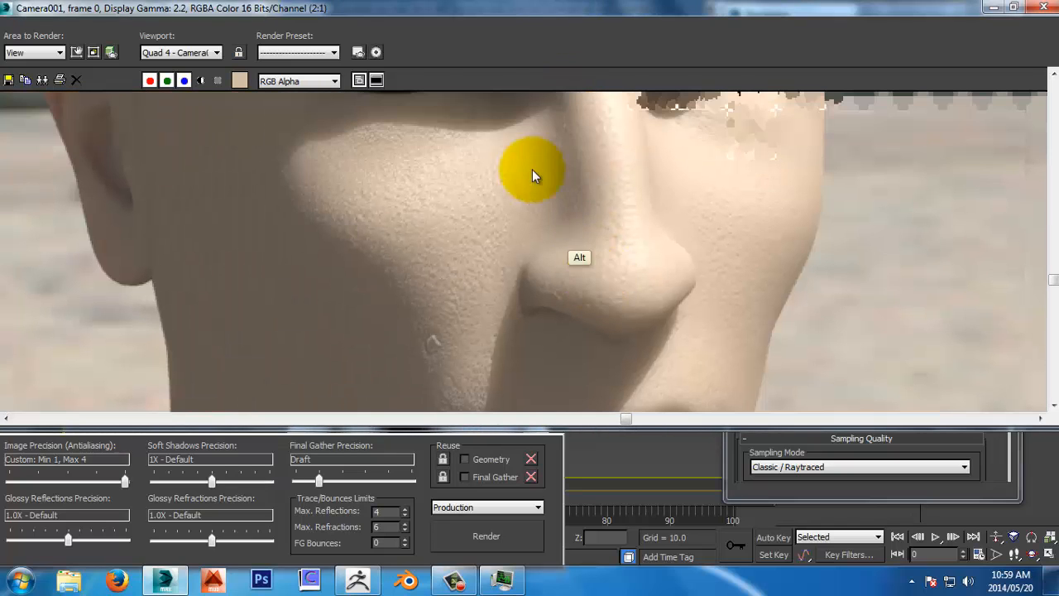
alt+middle_drag(555, 189, 632, 258)
alt+middle_drag(612, 347, 619, 154)
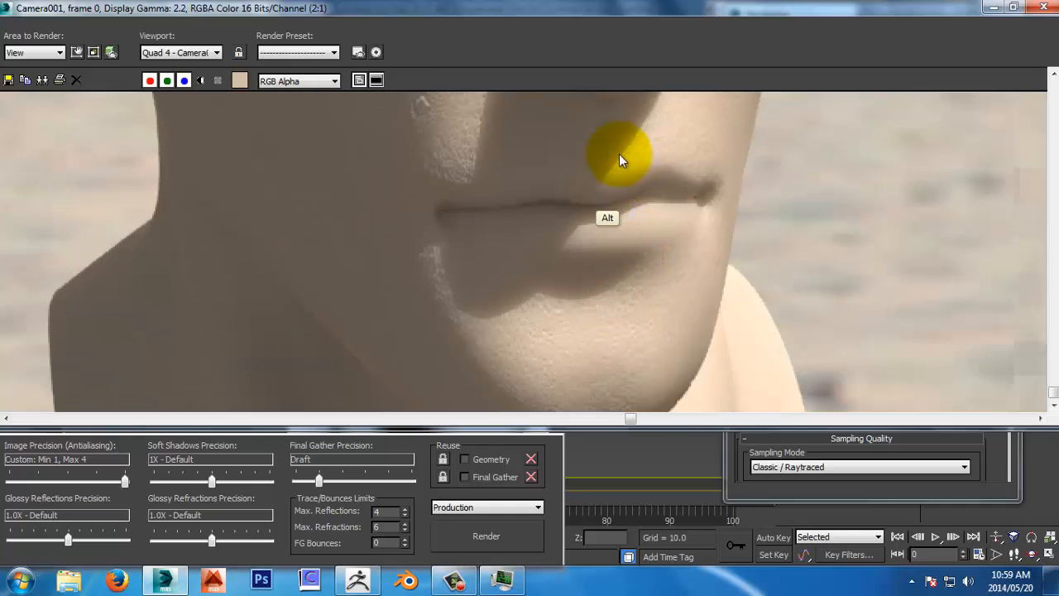
alt+middle_drag(606, 208, 659, 328)
alt+middle_drag(553, 223, 591, 383)
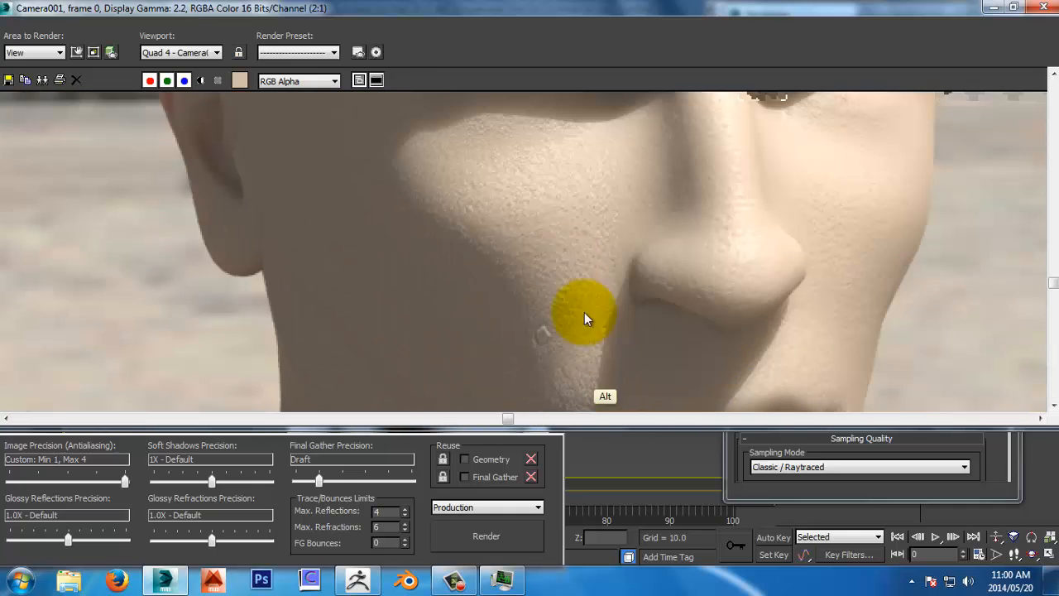
alt+middle_drag(562, 260, 523, 412)
alt+middle_drag(562, 261, 551, 298)
Step: Close the rendered frame window and cancel the Camera001 render in progress
ctrl+right_click(560, 253)
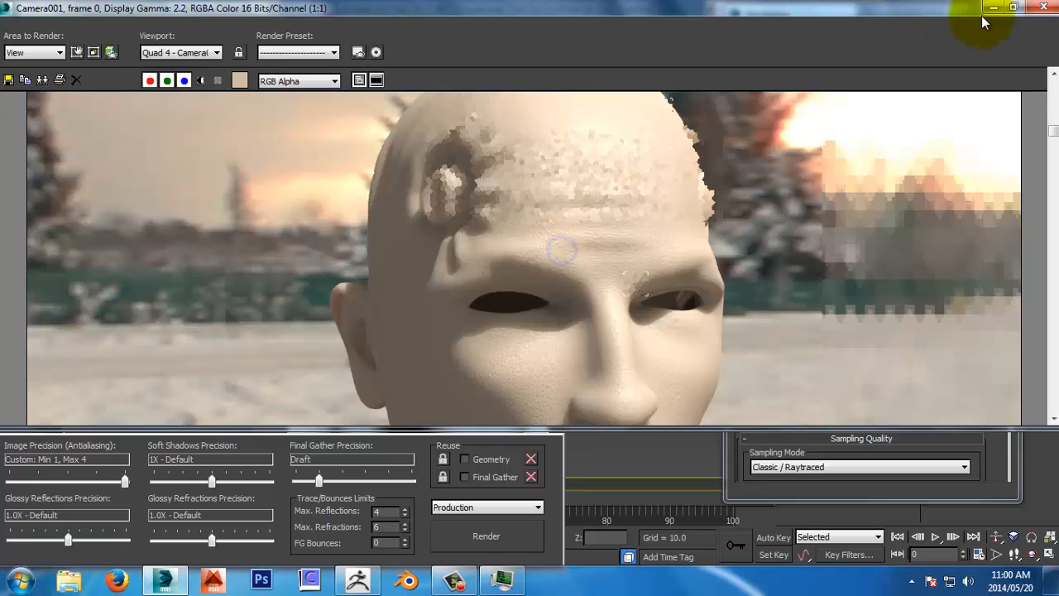
ctrl+right_click(626, 243)
click(1043, 8)
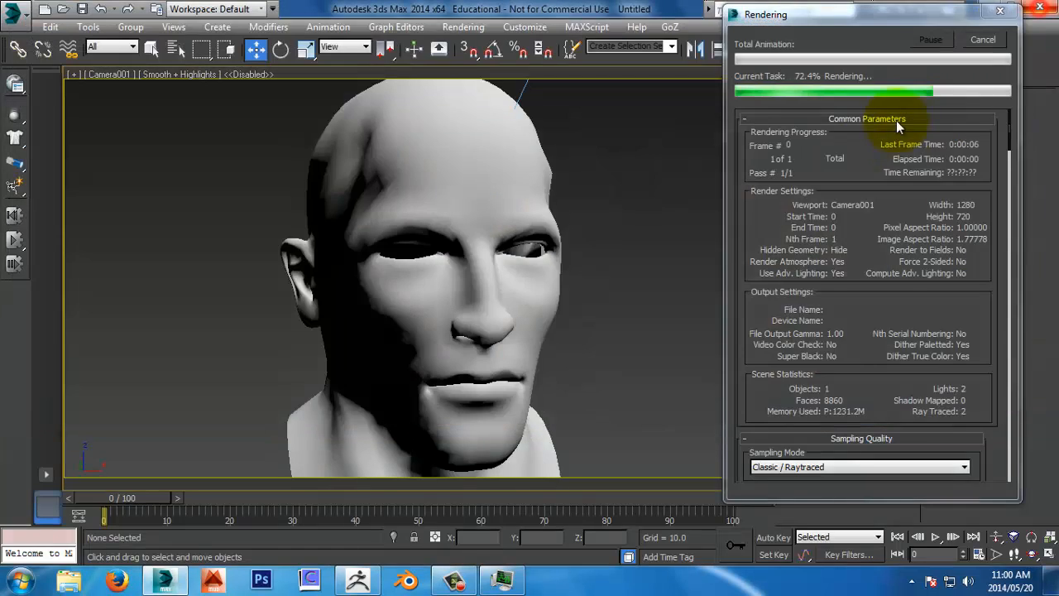
click(992, 39)
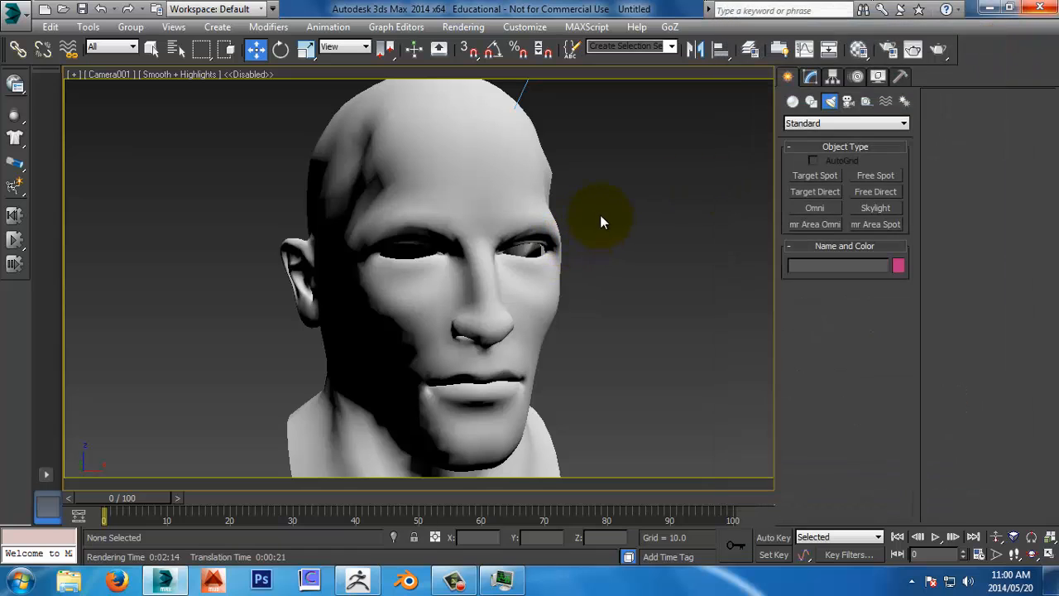
Step: Display edged faces on the head in the Camera001 viewport and clear the selection
click(515, 222)
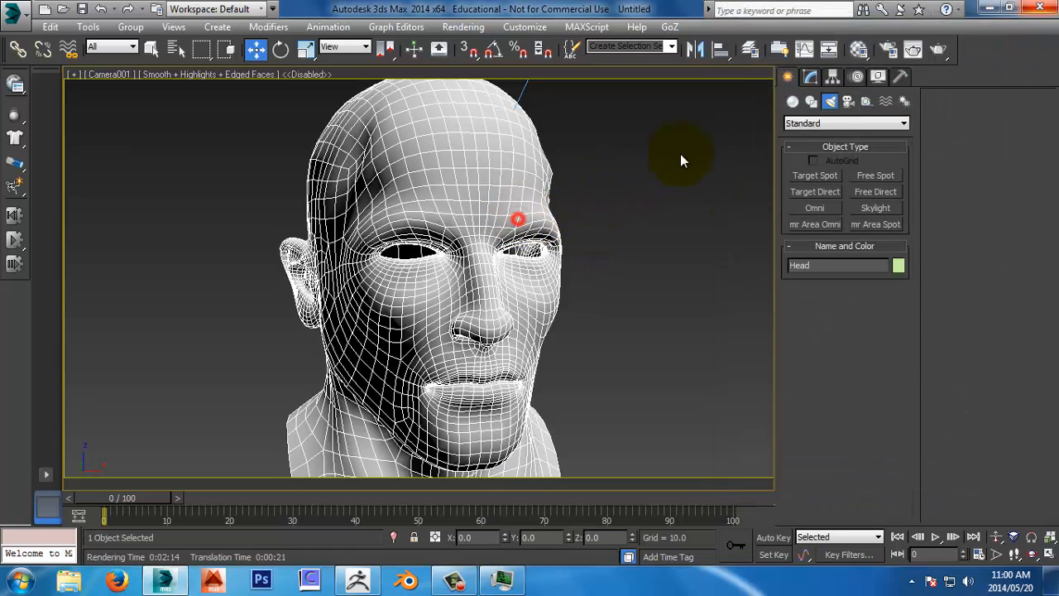
click(761, 129)
key(ctrl+s)
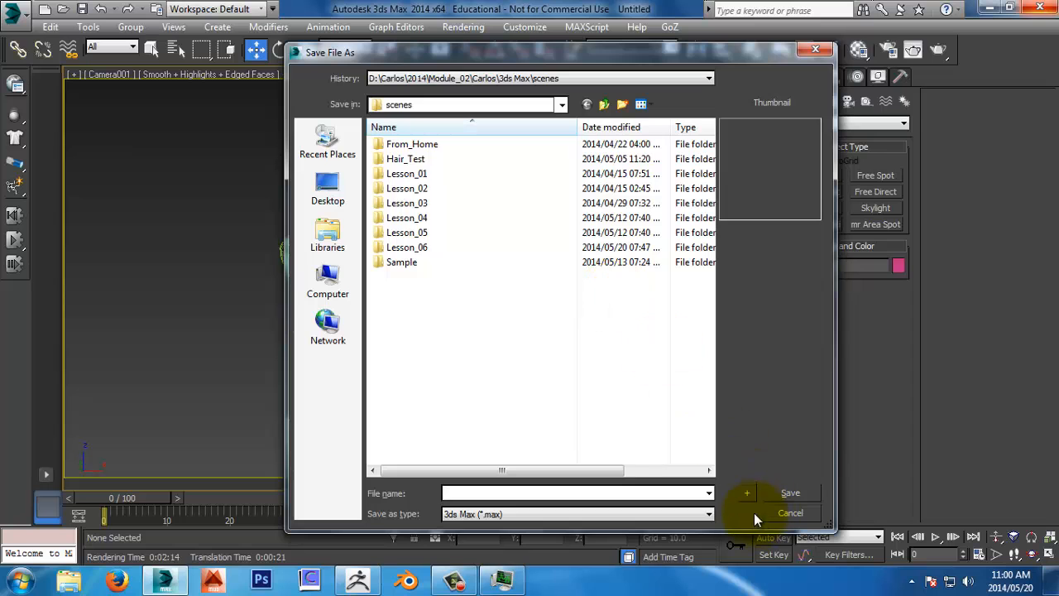
click(801, 510)
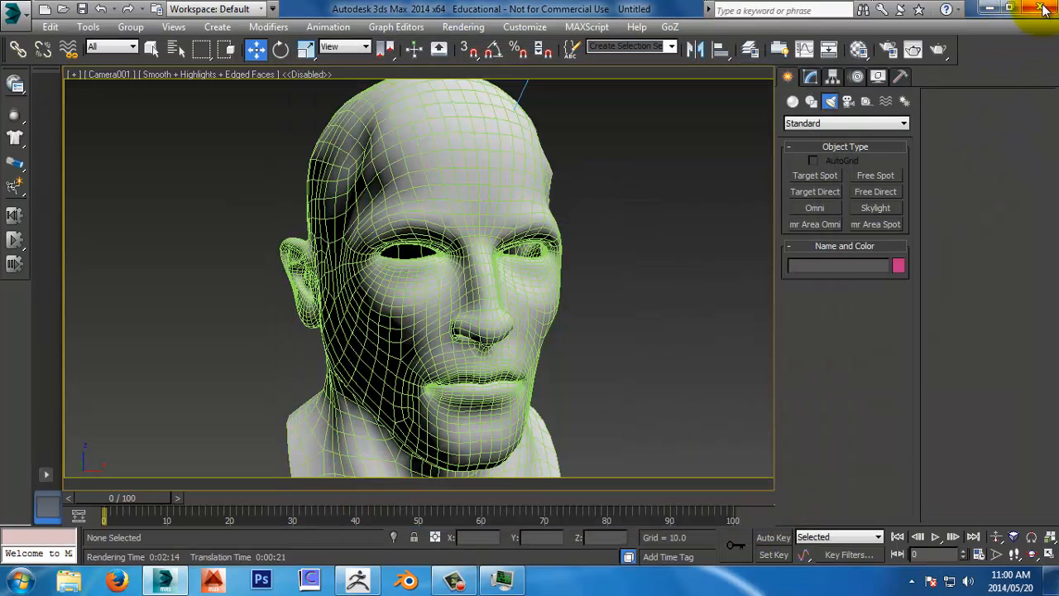
click(1042, 9)
click(454, 581)
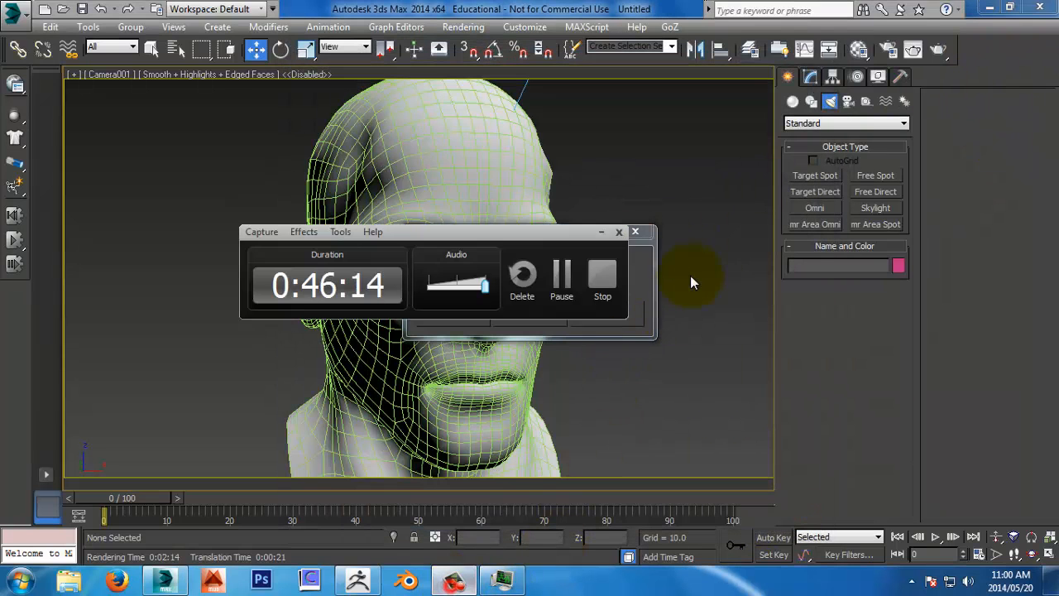